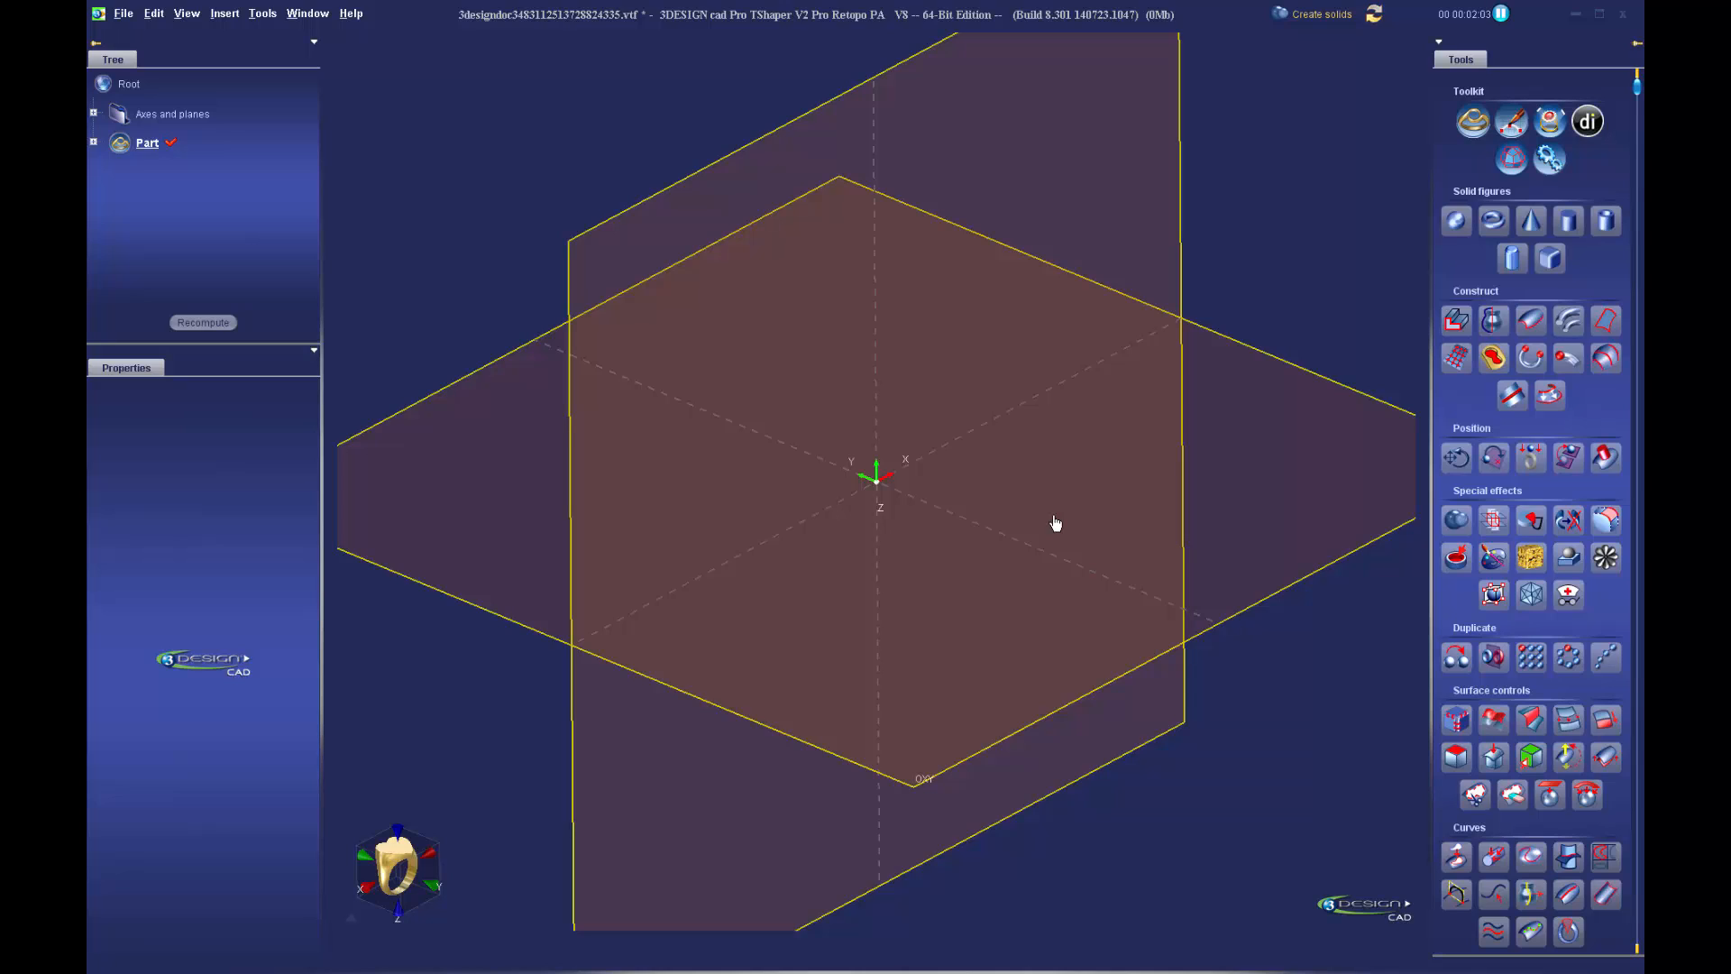
# Switch to the Jeweler's bench toolset and start a ring size builder on the OXZ plane with a 4 mm top offset
pyautogui.moveTo(908, 456)
pyautogui.mouseDown(button='middle')
pyautogui.moveTo(927, 463)
pyautogui.moveTo(914, 444)
pyautogui.mouseUp(button='middle')
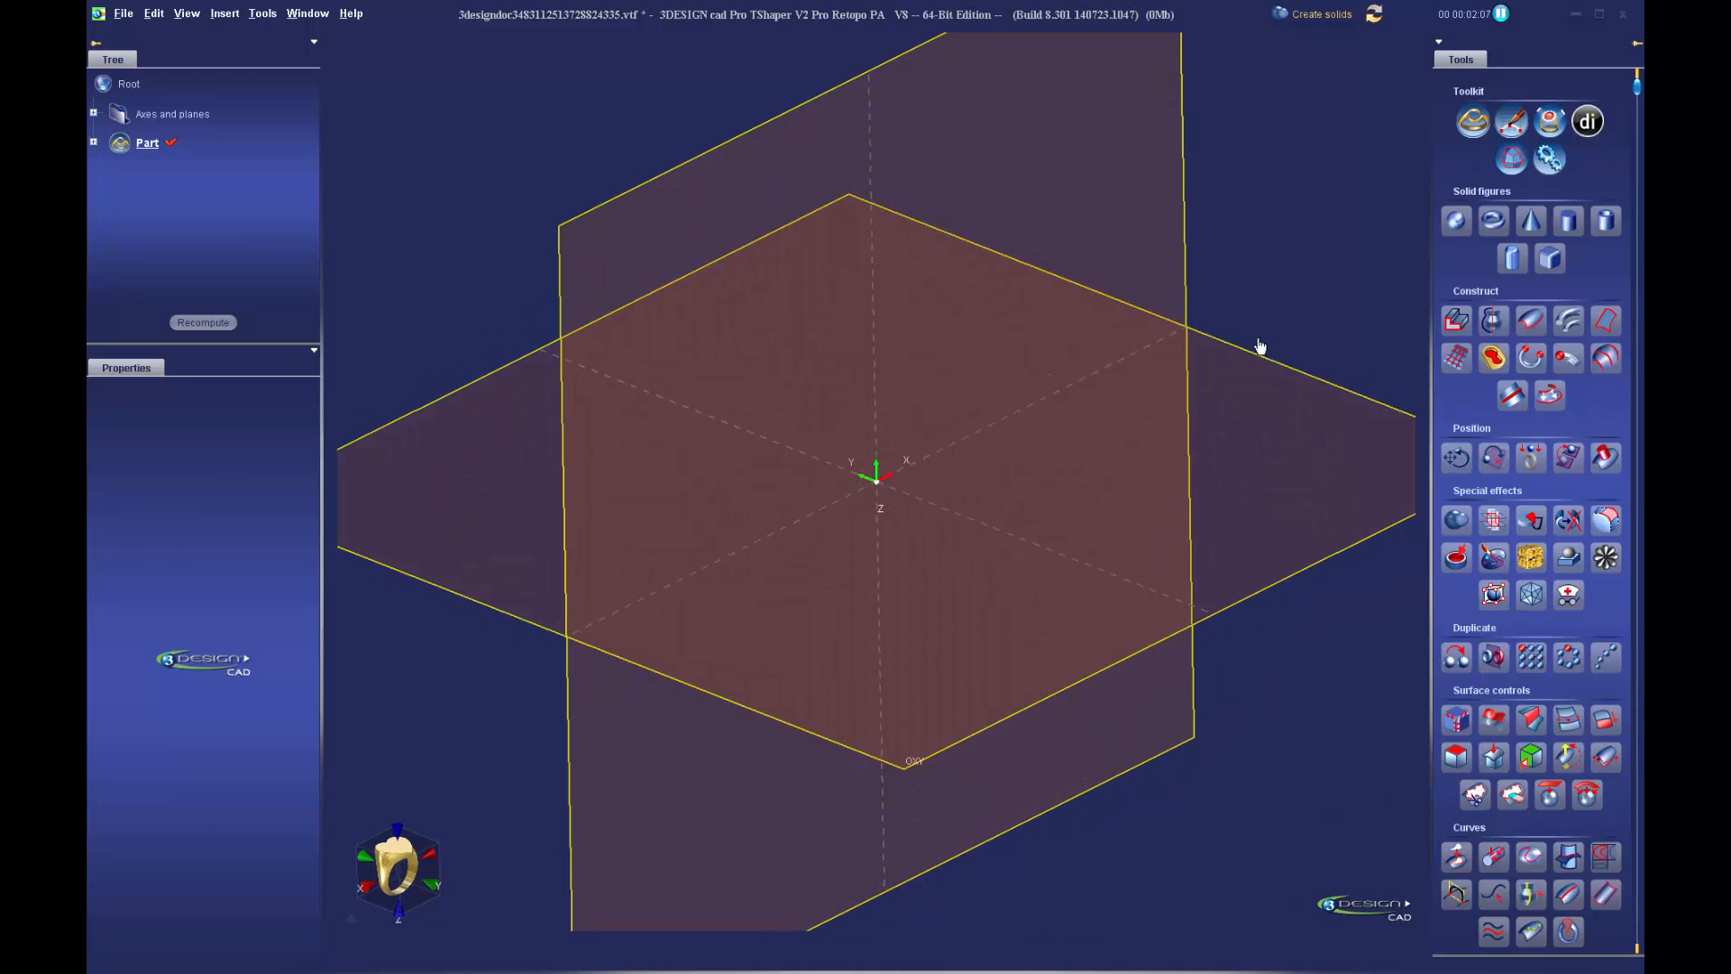
pyautogui.scroll(-1, 1288, 345)
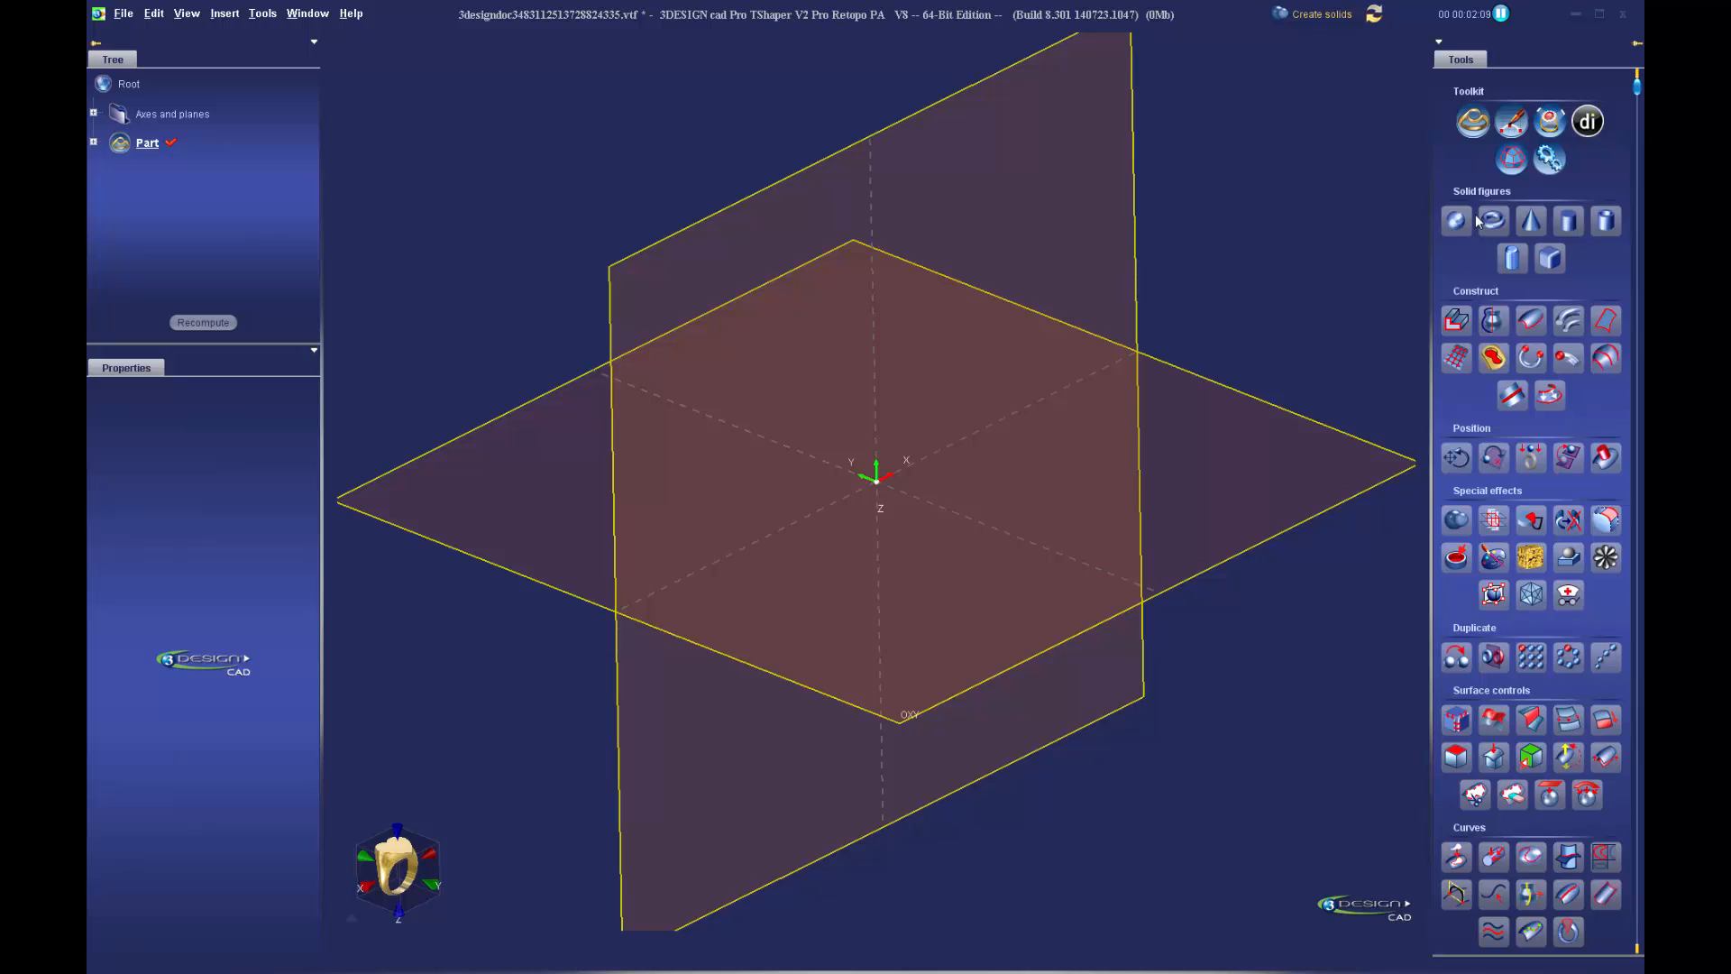
pyautogui.click(1325, 18)
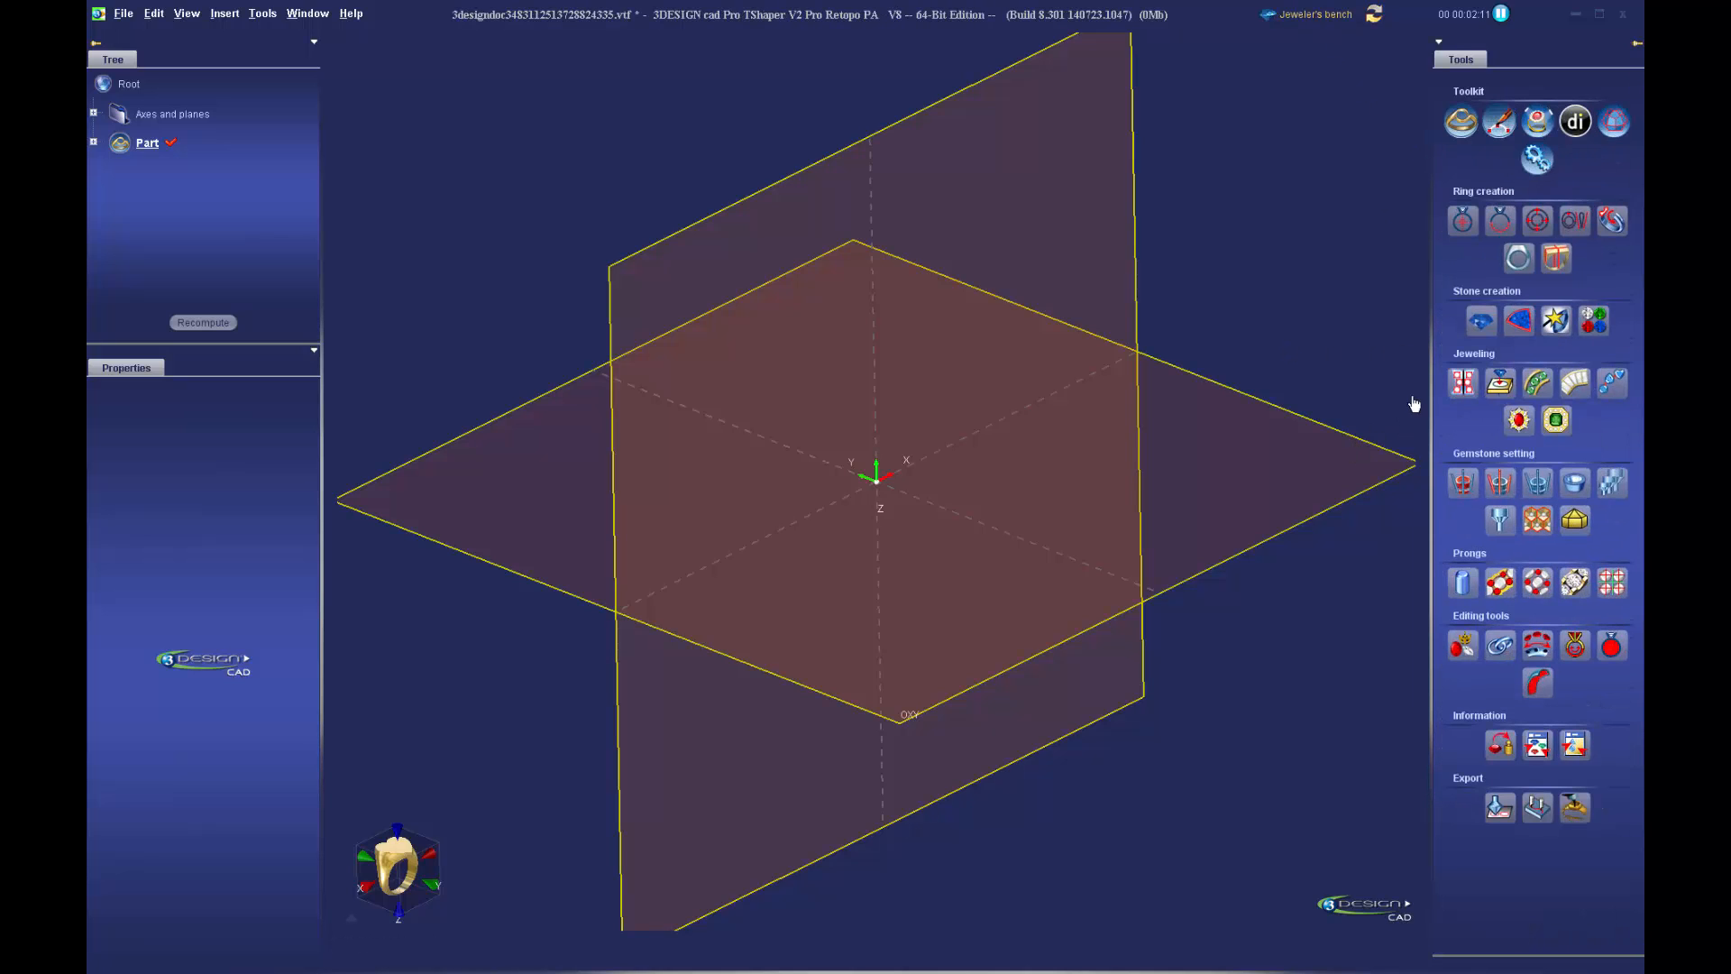
pyautogui.click(1462, 222)
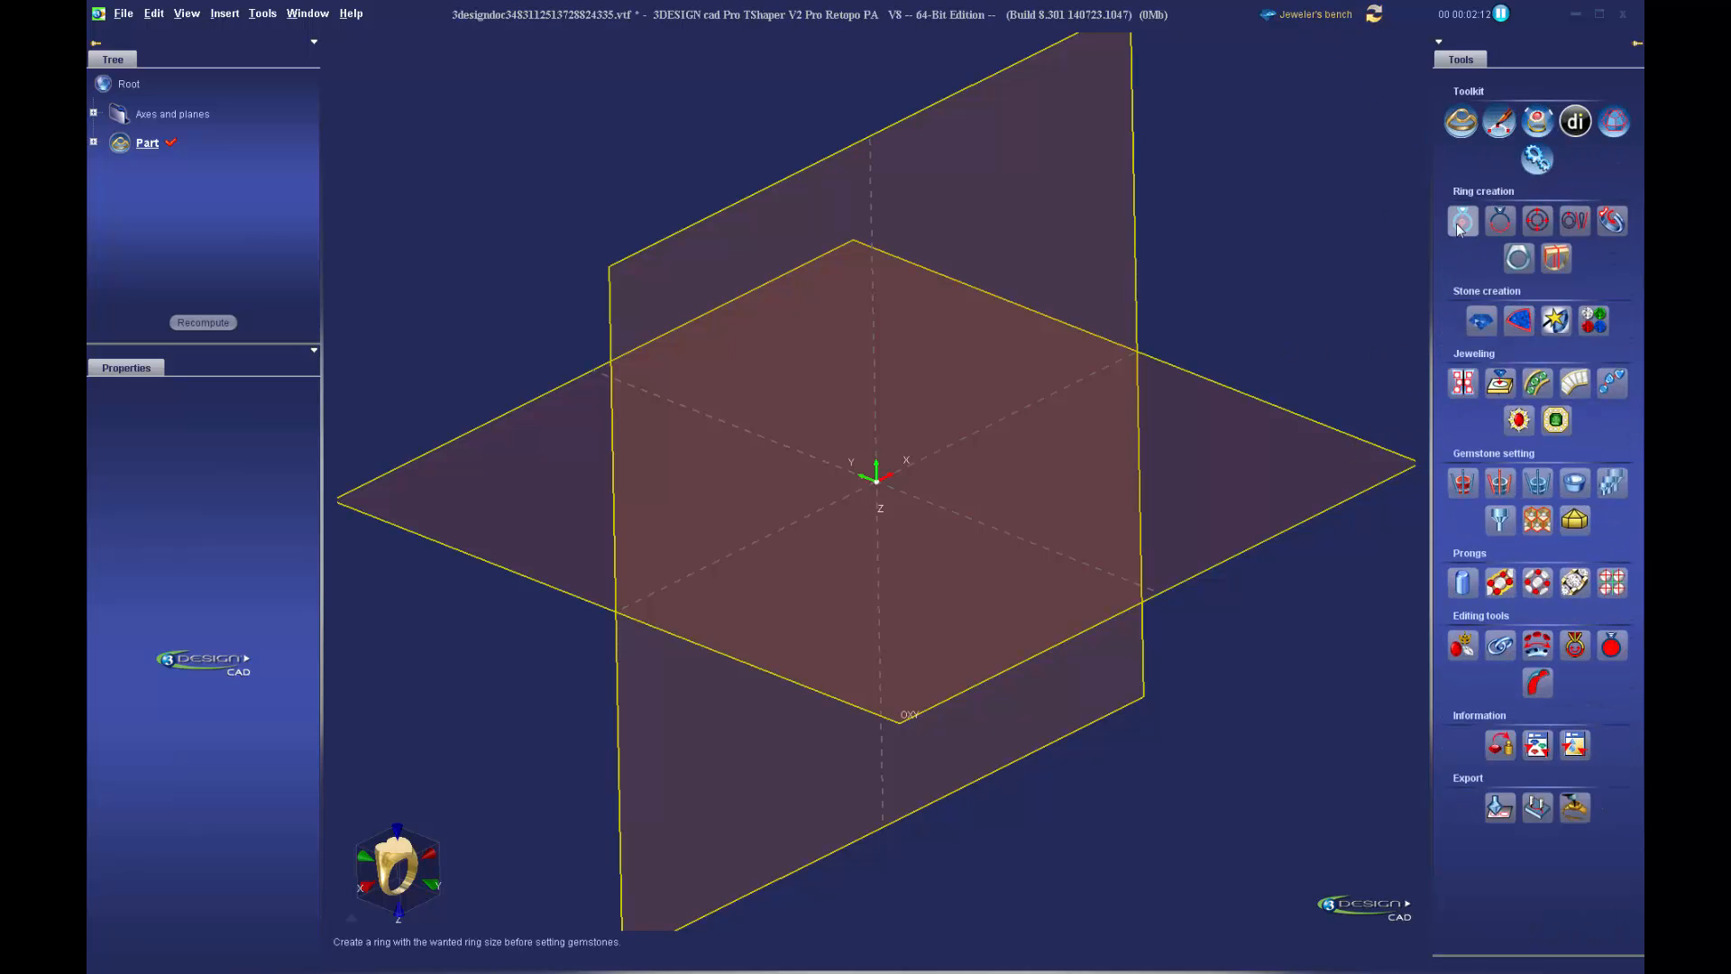
pyautogui.moveTo(1118, 492); pyautogui.dragTo(1059, 526, button='middle')
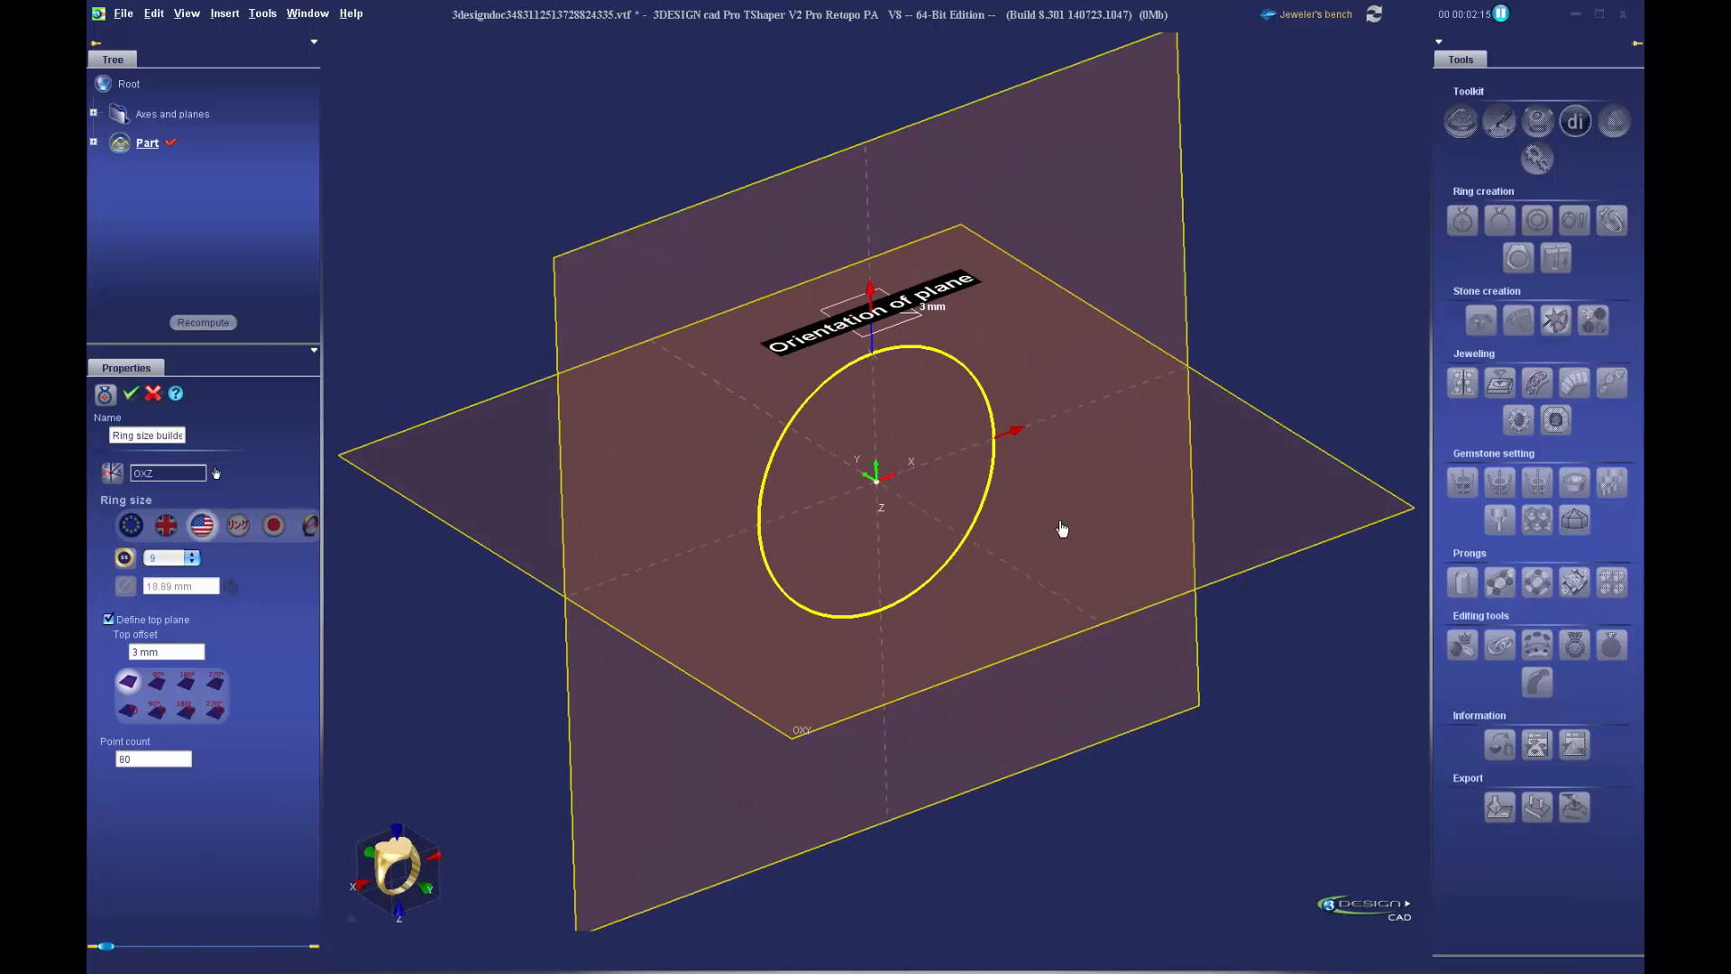
pyautogui.scroll(2, 1056, 527)
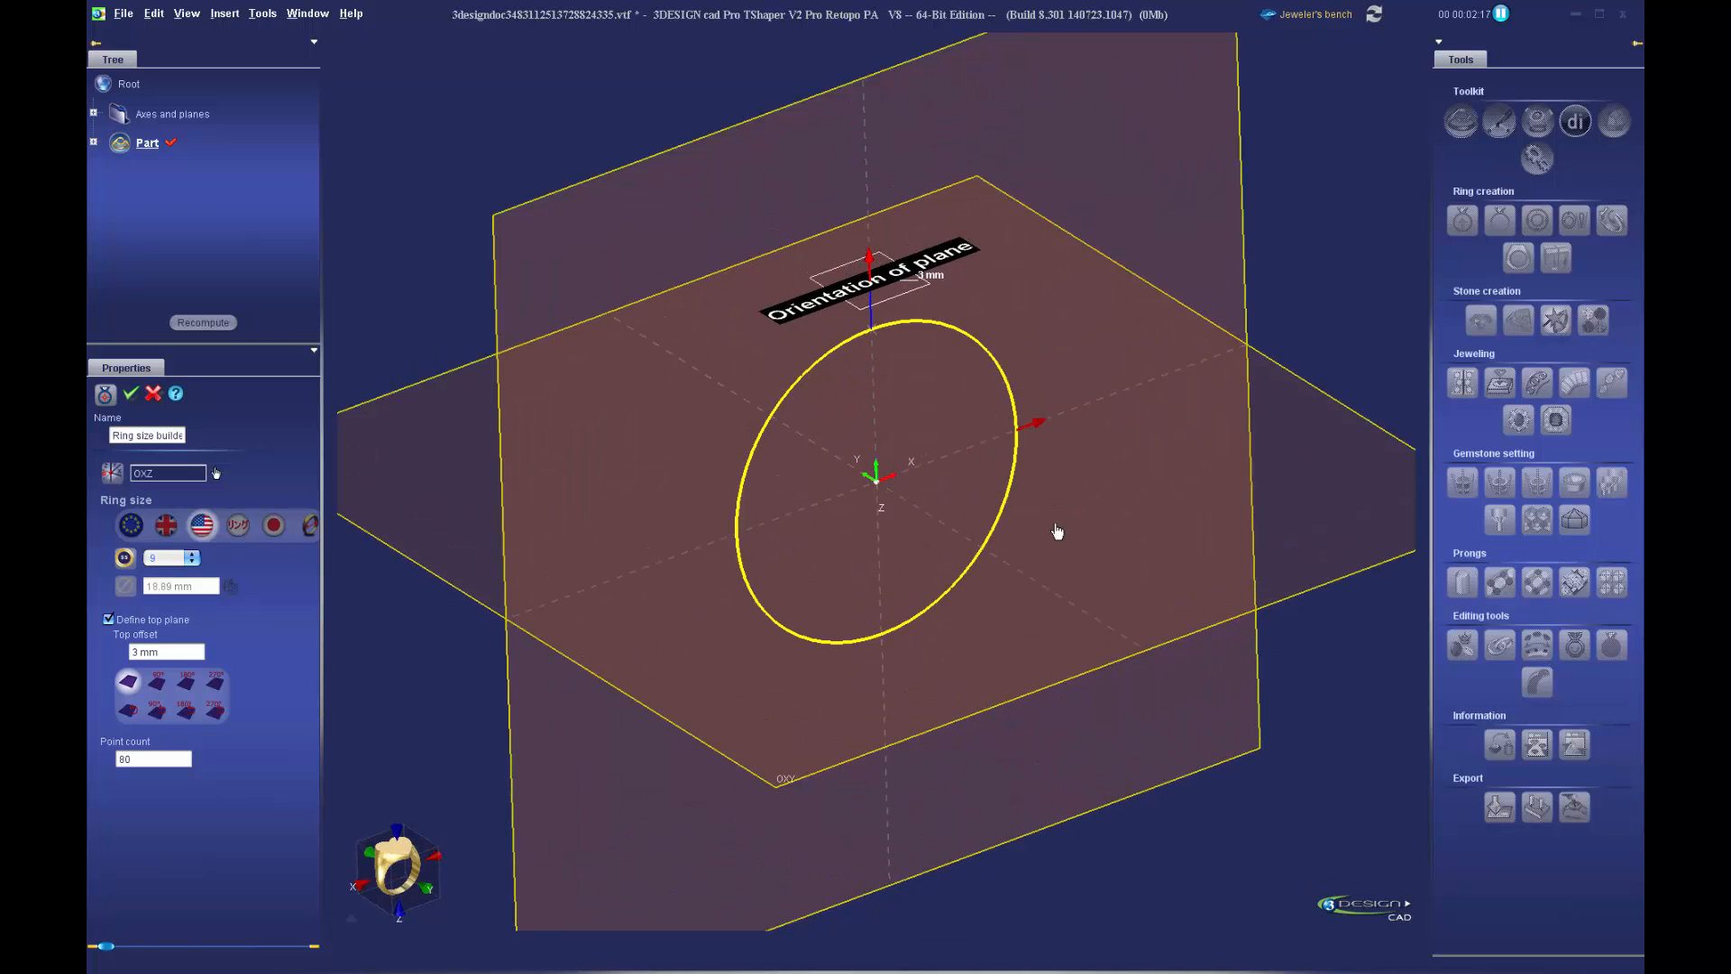
pyautogui.click(186, 651)
pyautogui.write('4')
pyautogui.press('Return')
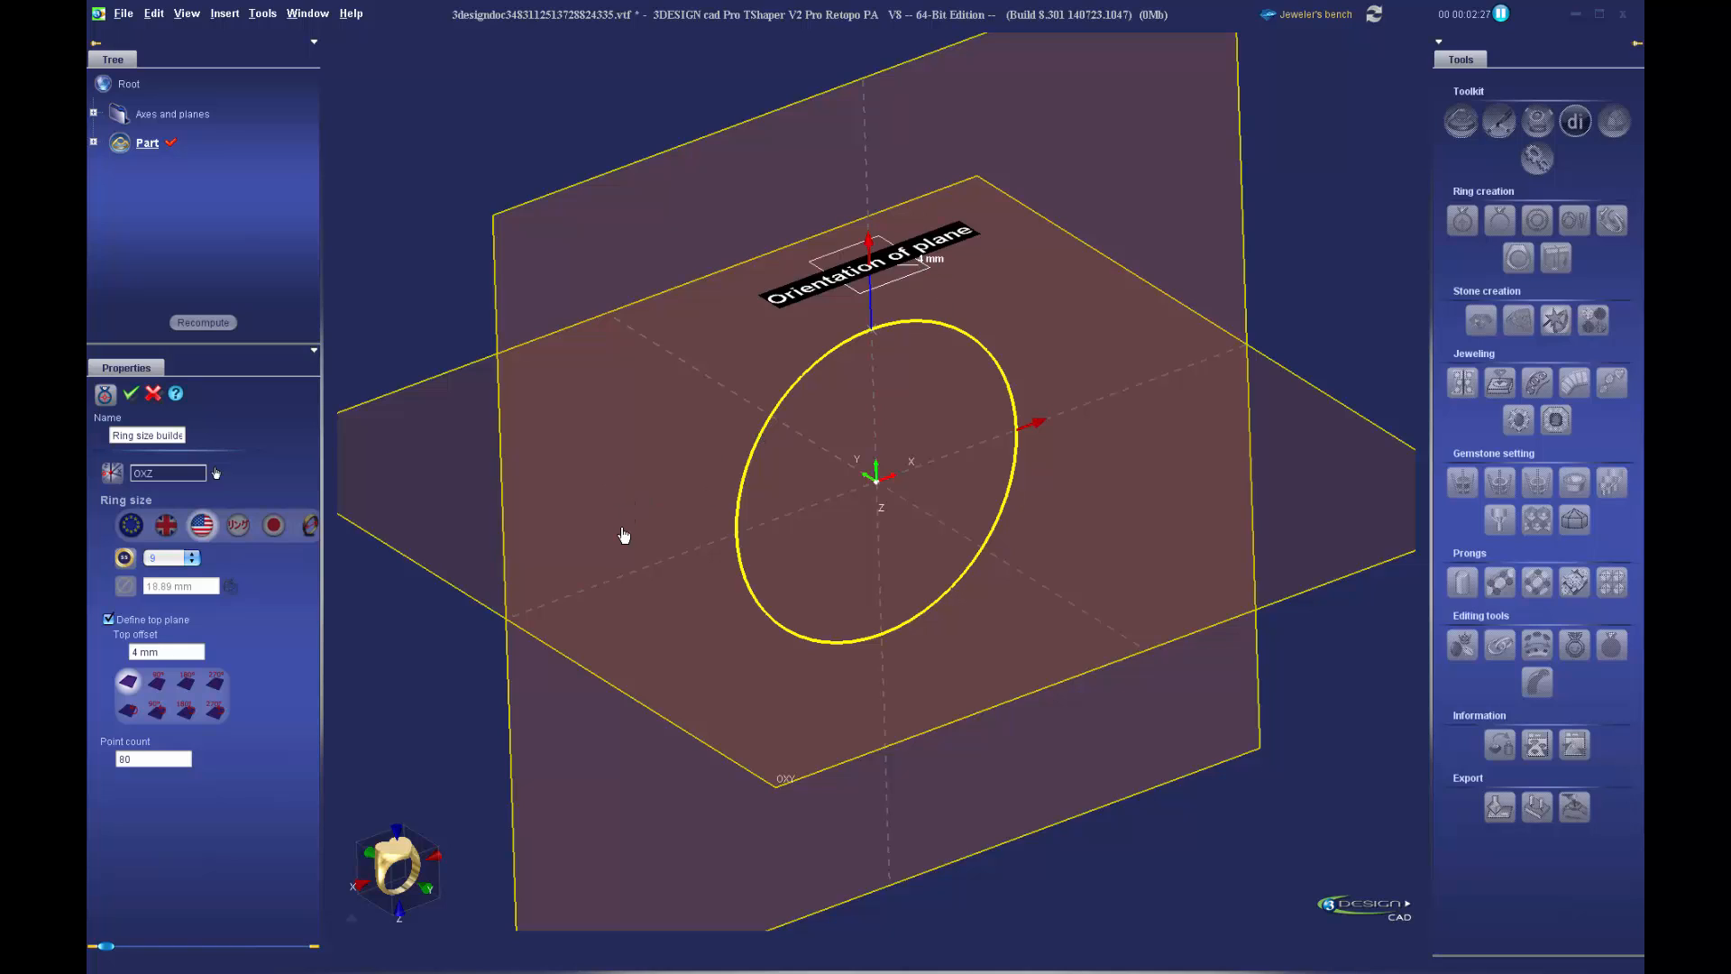
# Set the US ring size to 7 and validate the ring size builder
pyautogui.click(178, 558)
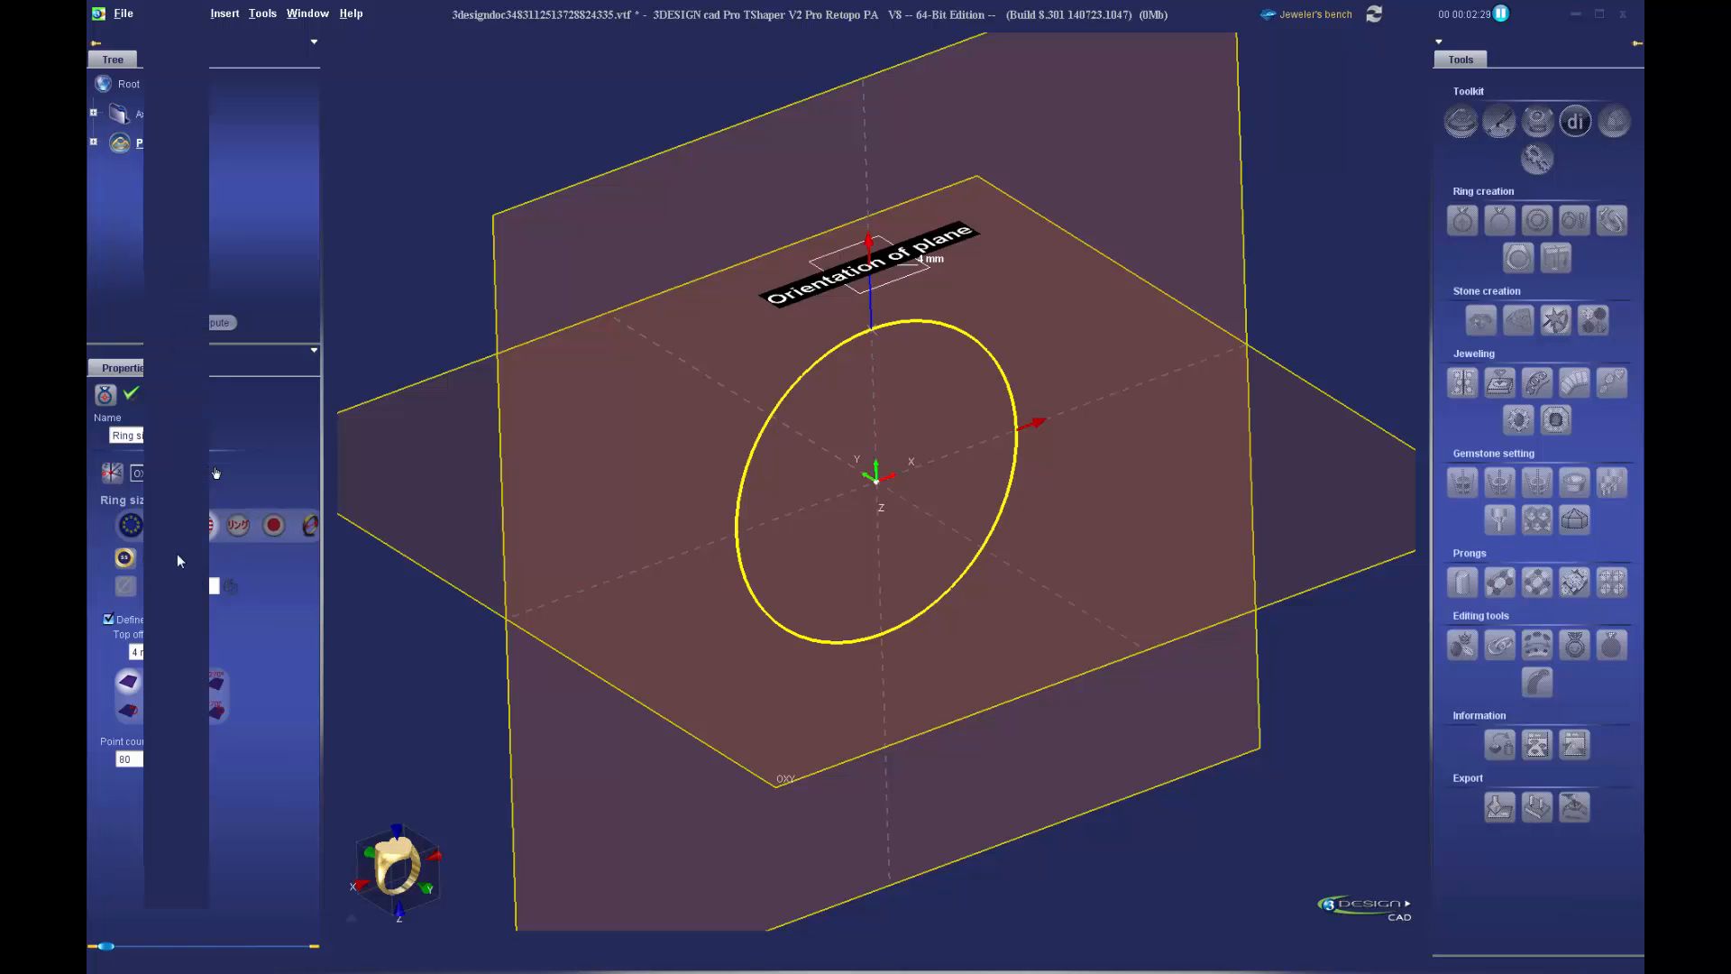
pyautogui.click(170, 408)
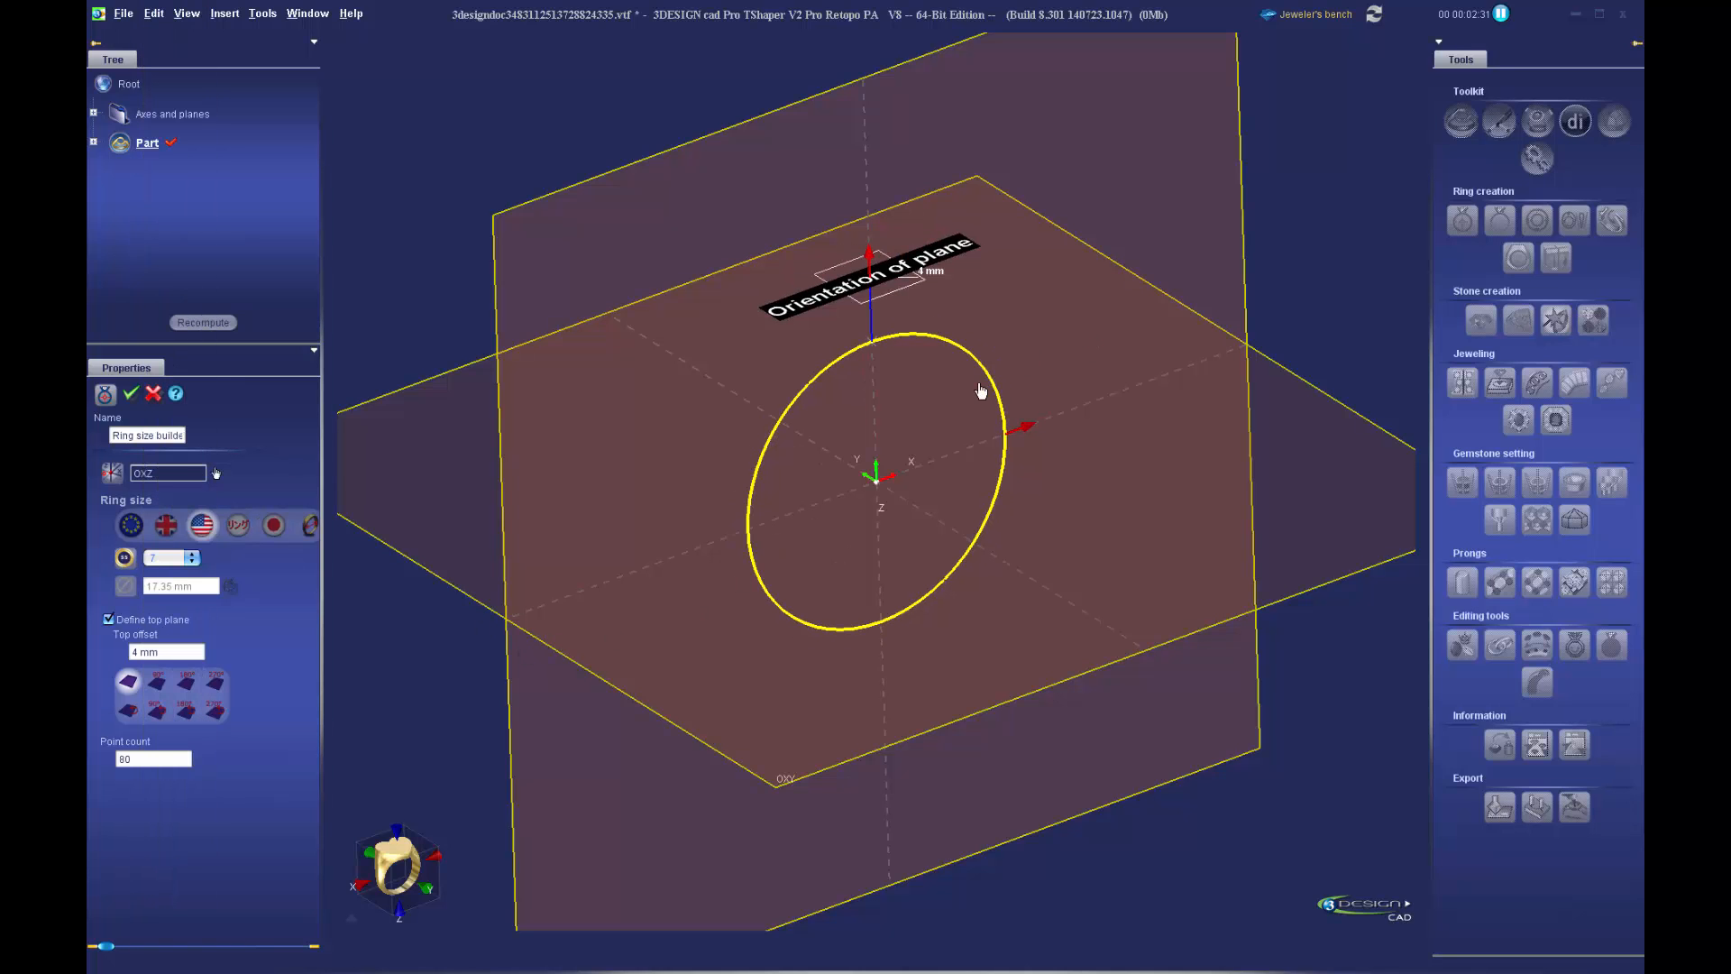
pyautogui.moveTo(952, 313); pyautogui.dragTo(959, 389, button='middle')
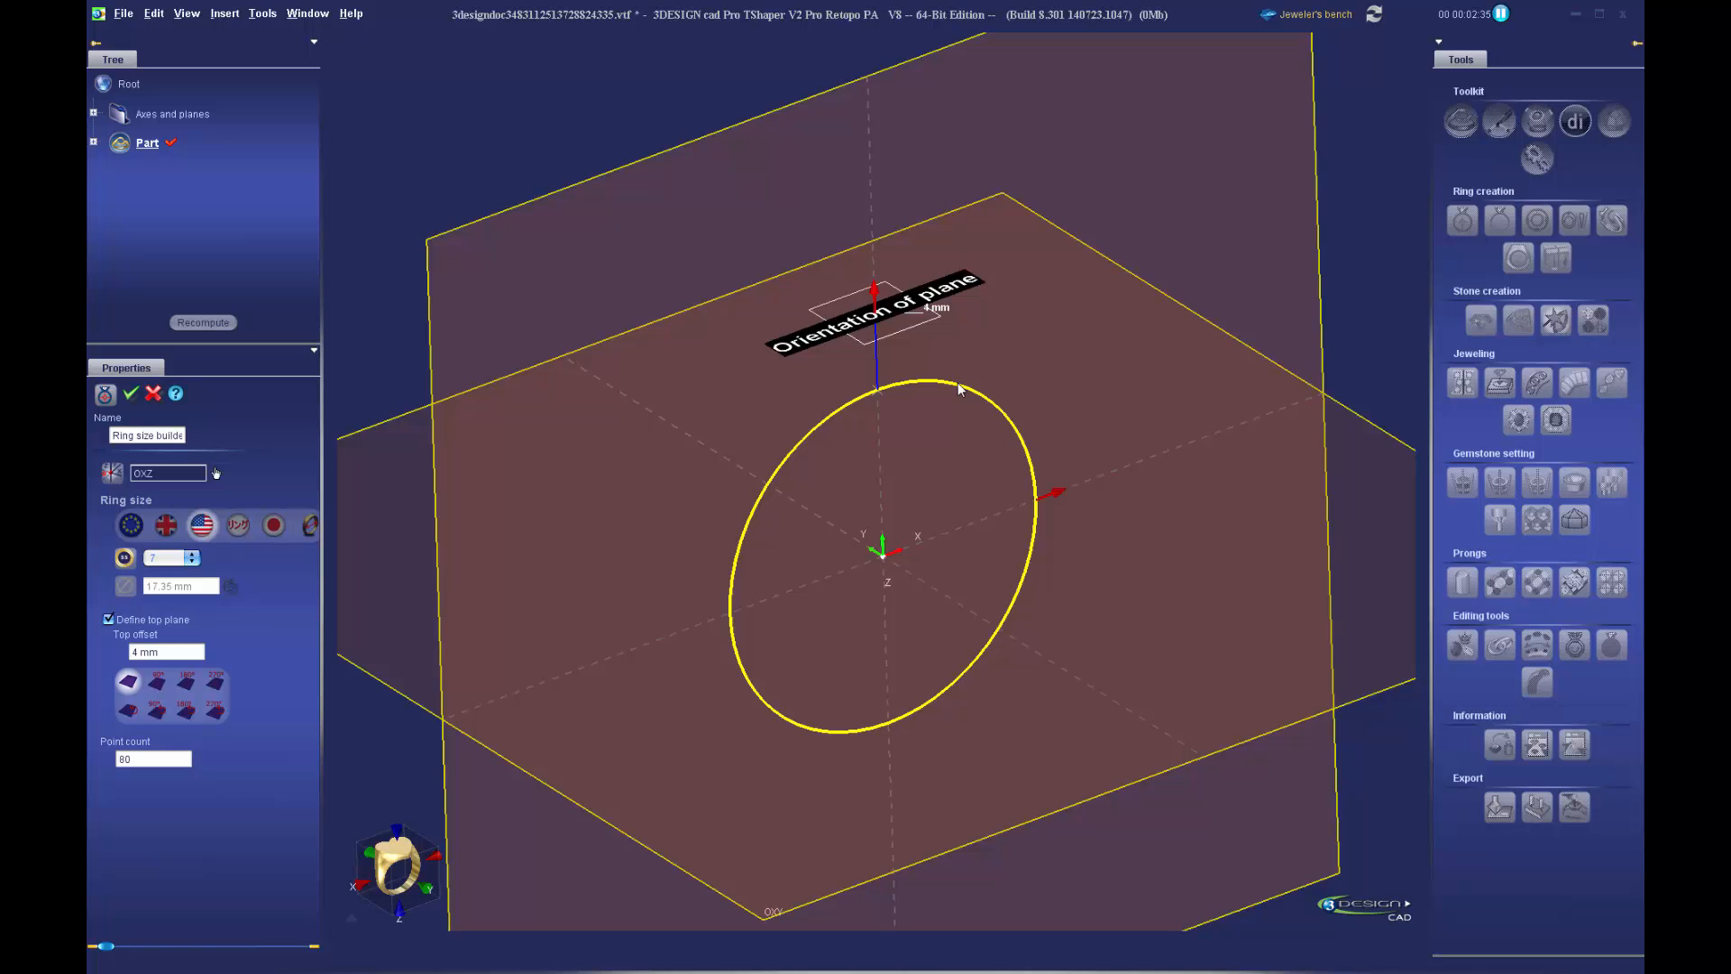
pyautogui.click(130, 397)
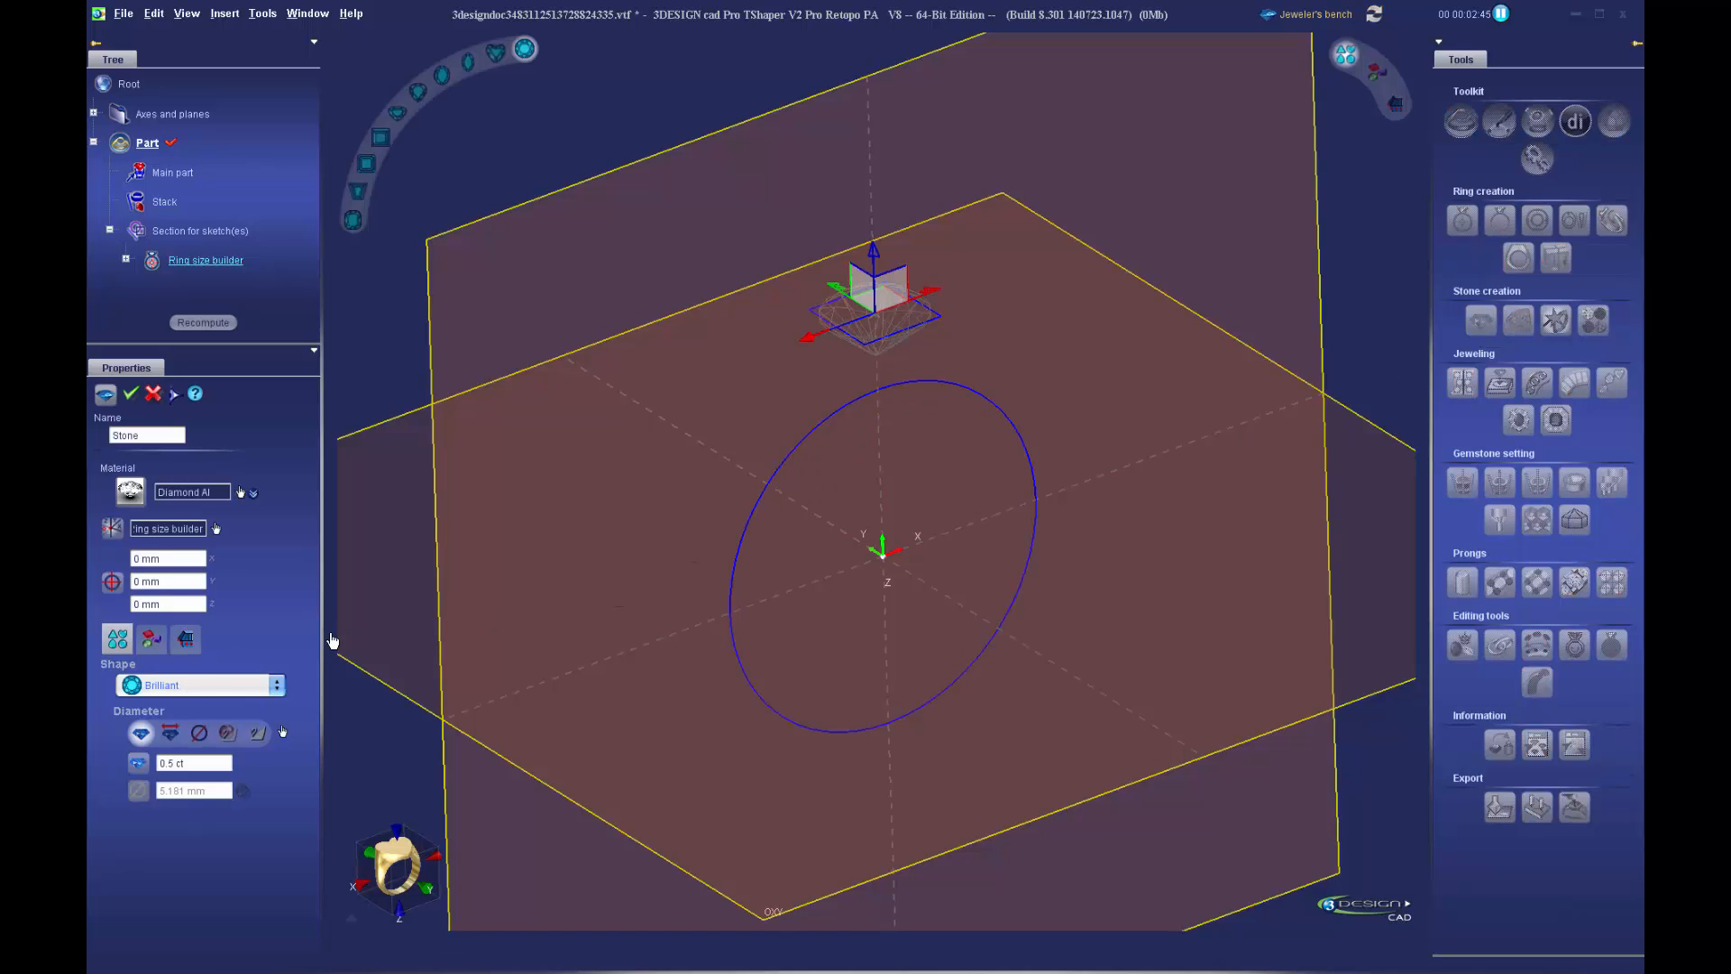
# Create a diamond stone on the ring's top plane with the Emerald shape, 5 by 5 mm
pyautogui.click(221, 692)
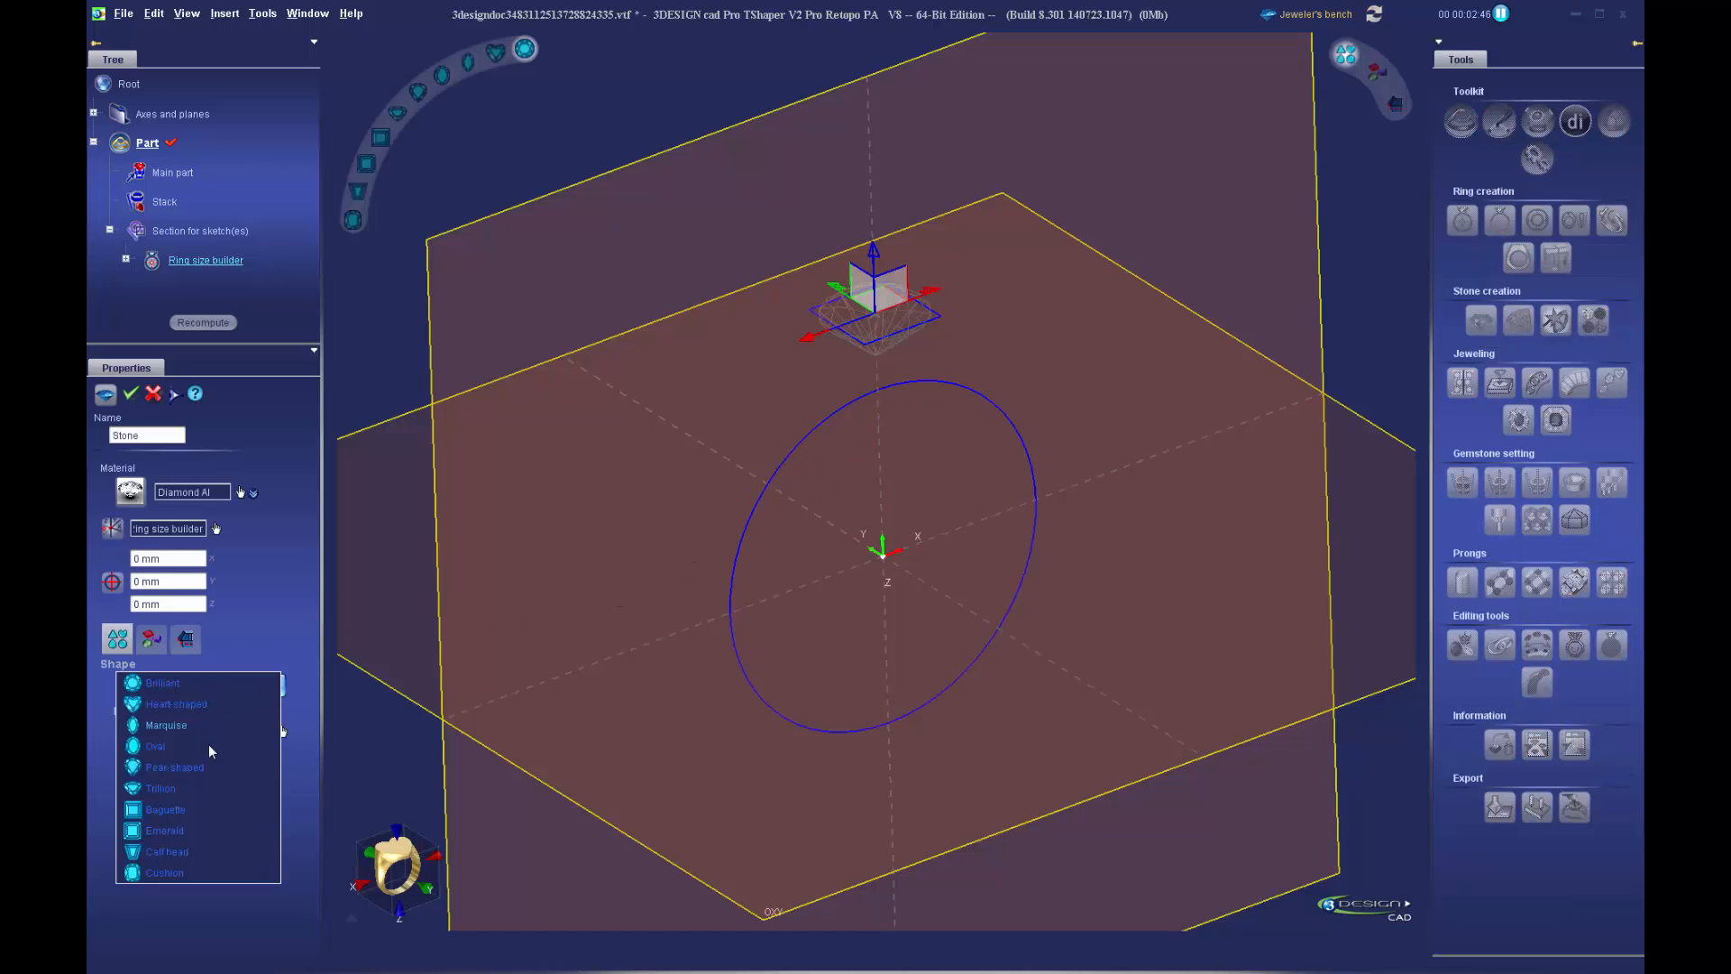
pyautogui.click(195, 824)
pyautogui.scroll(1, 1052, 333)
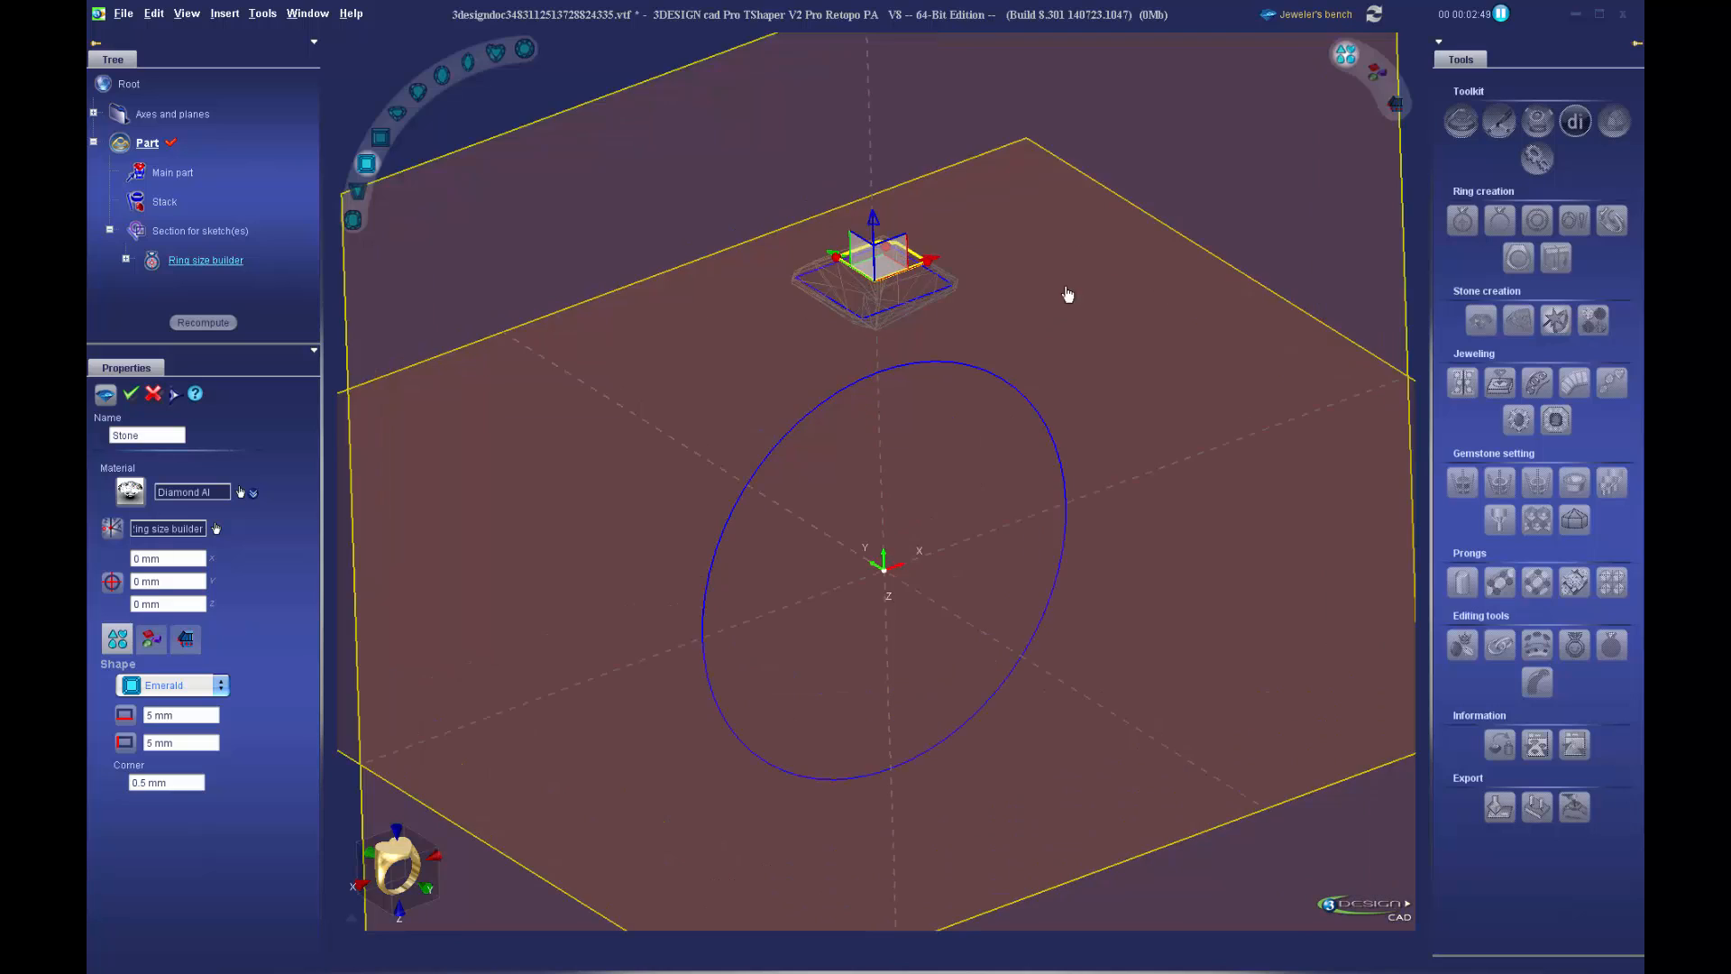
pyautogui.moveTo(1069, 295); pyautogui.dragTo(1070, 379, button='middle')
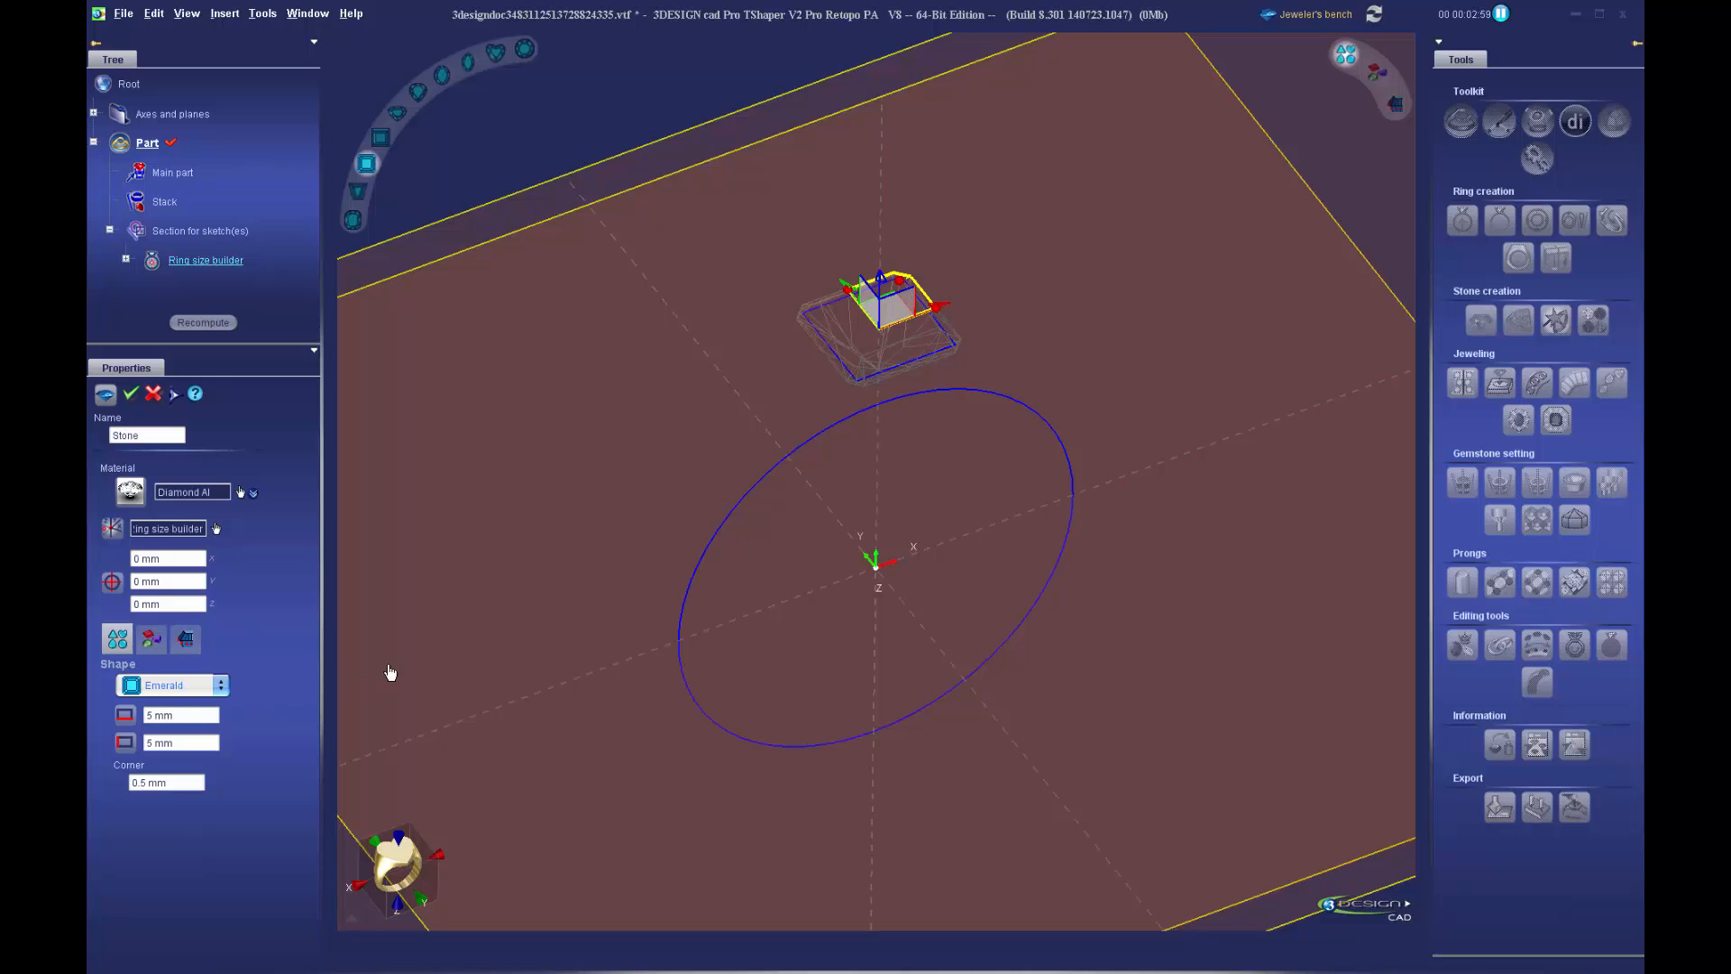
pyautogui.click(131, 397)
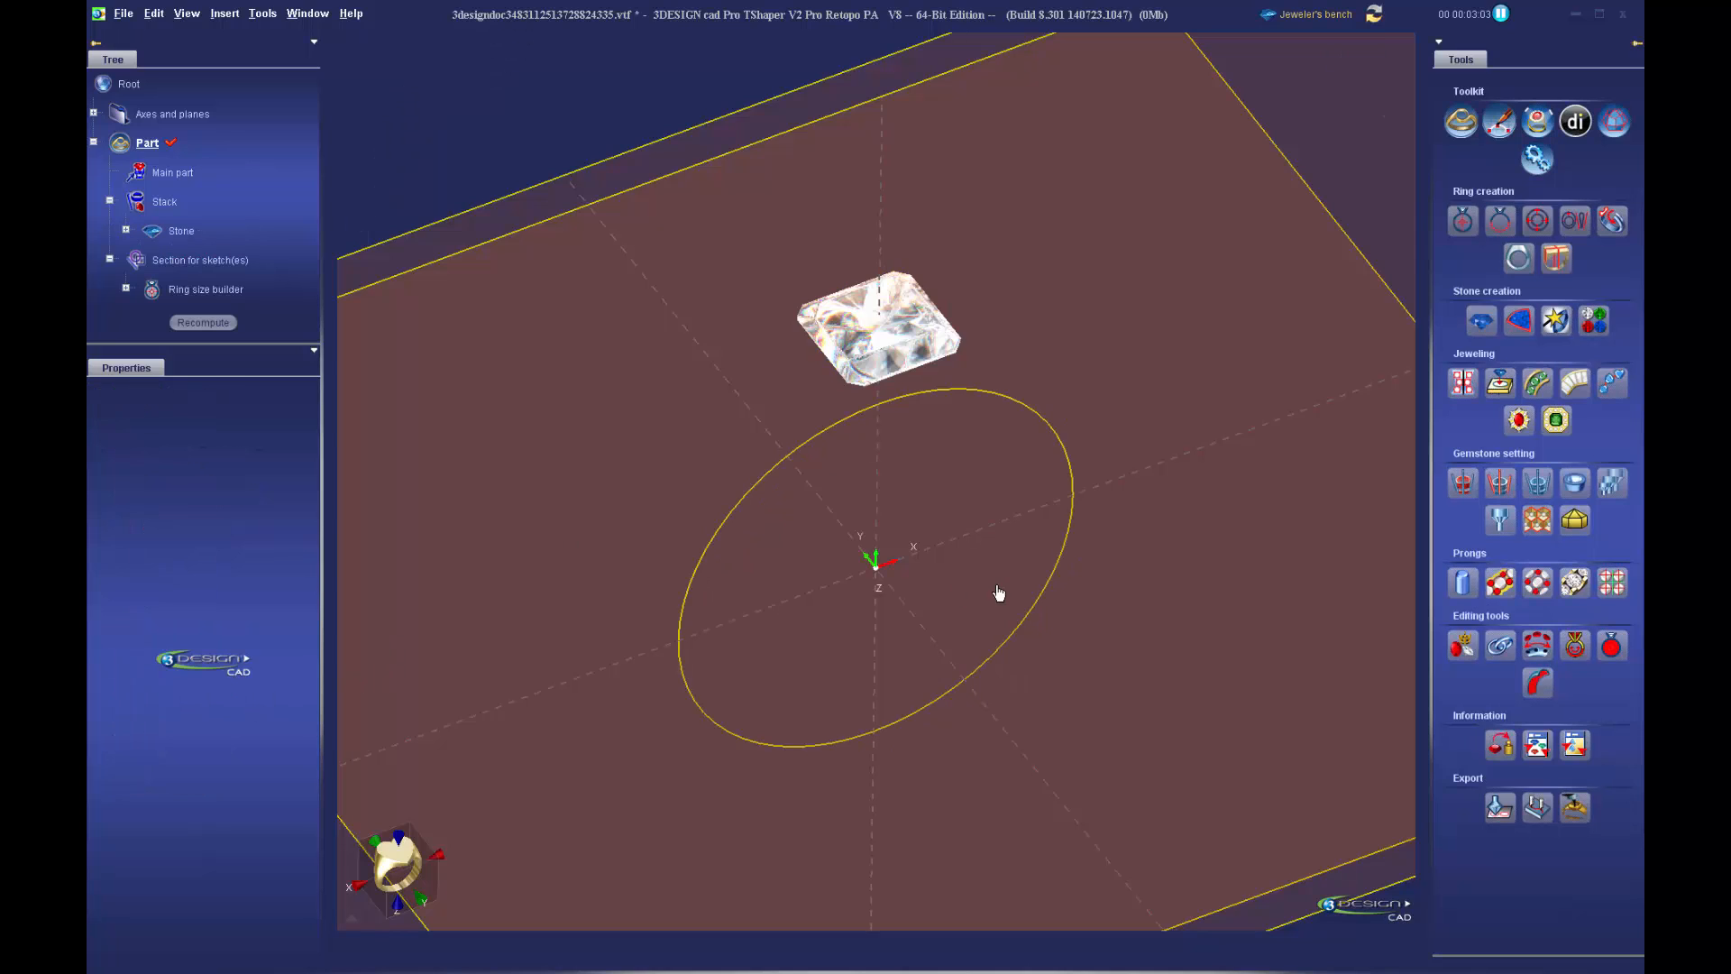
# Open a curve sketch on the OXZ plane and draw a rectangle about 2 by 3.4 mm inside the ring circle
pyautogui.scroll(-3, 893, 592)
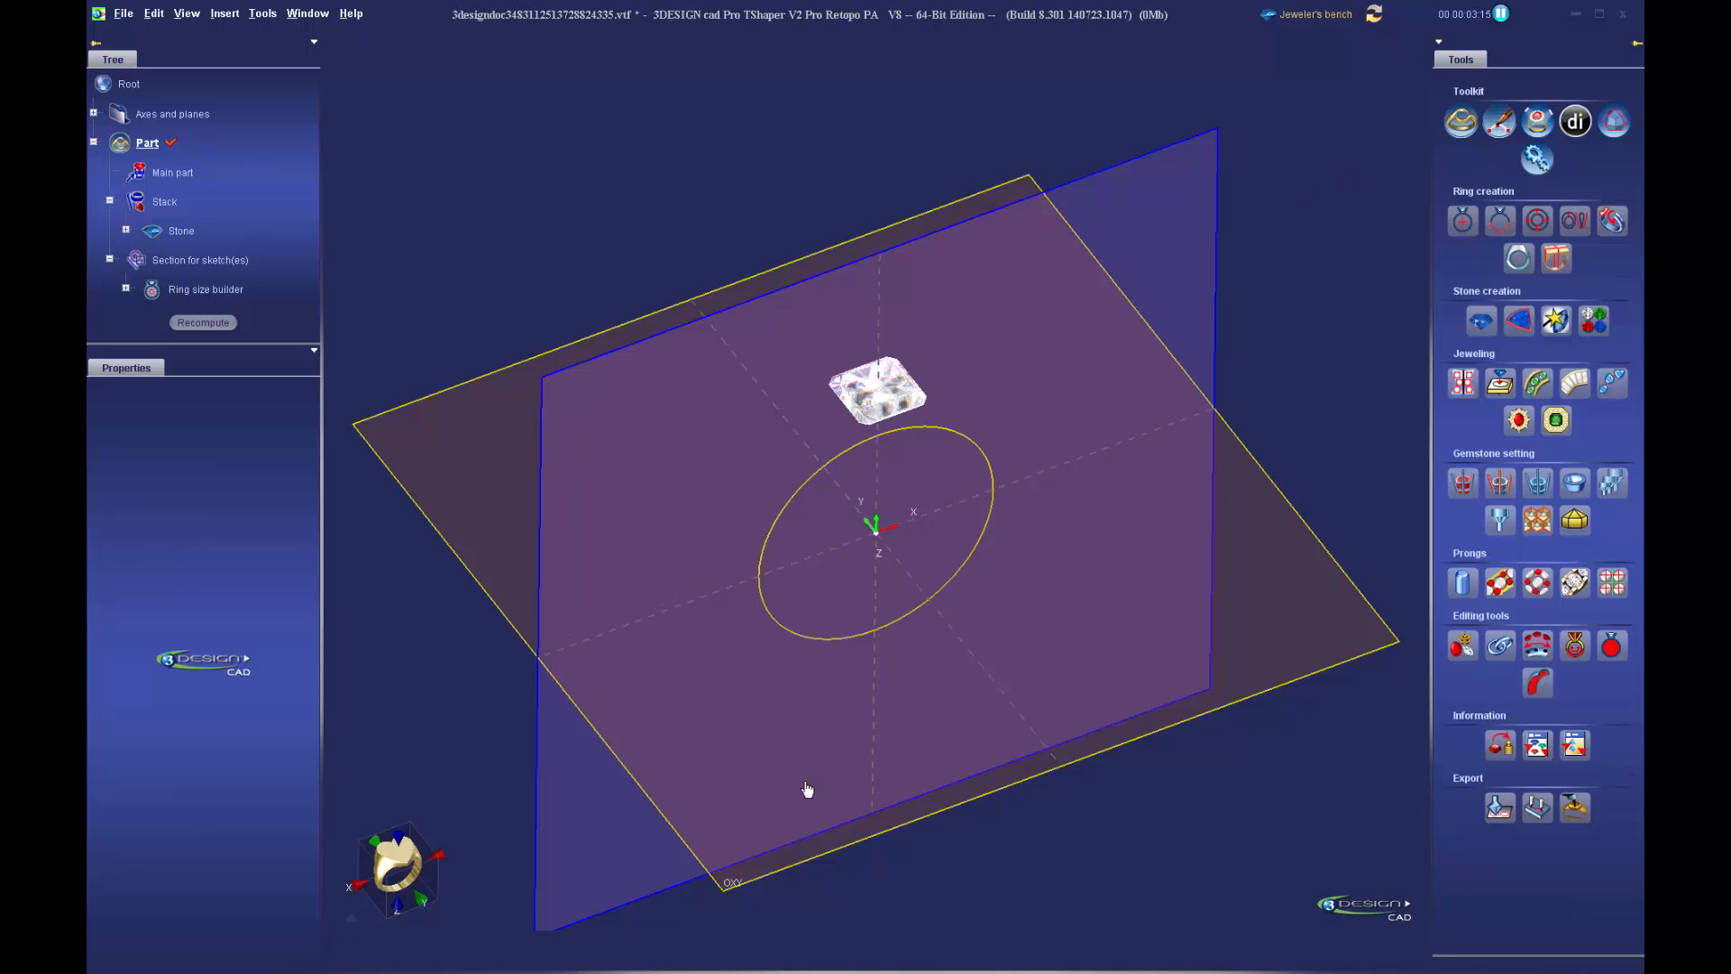
pyautogui.scroll(-1, 1244, 449)
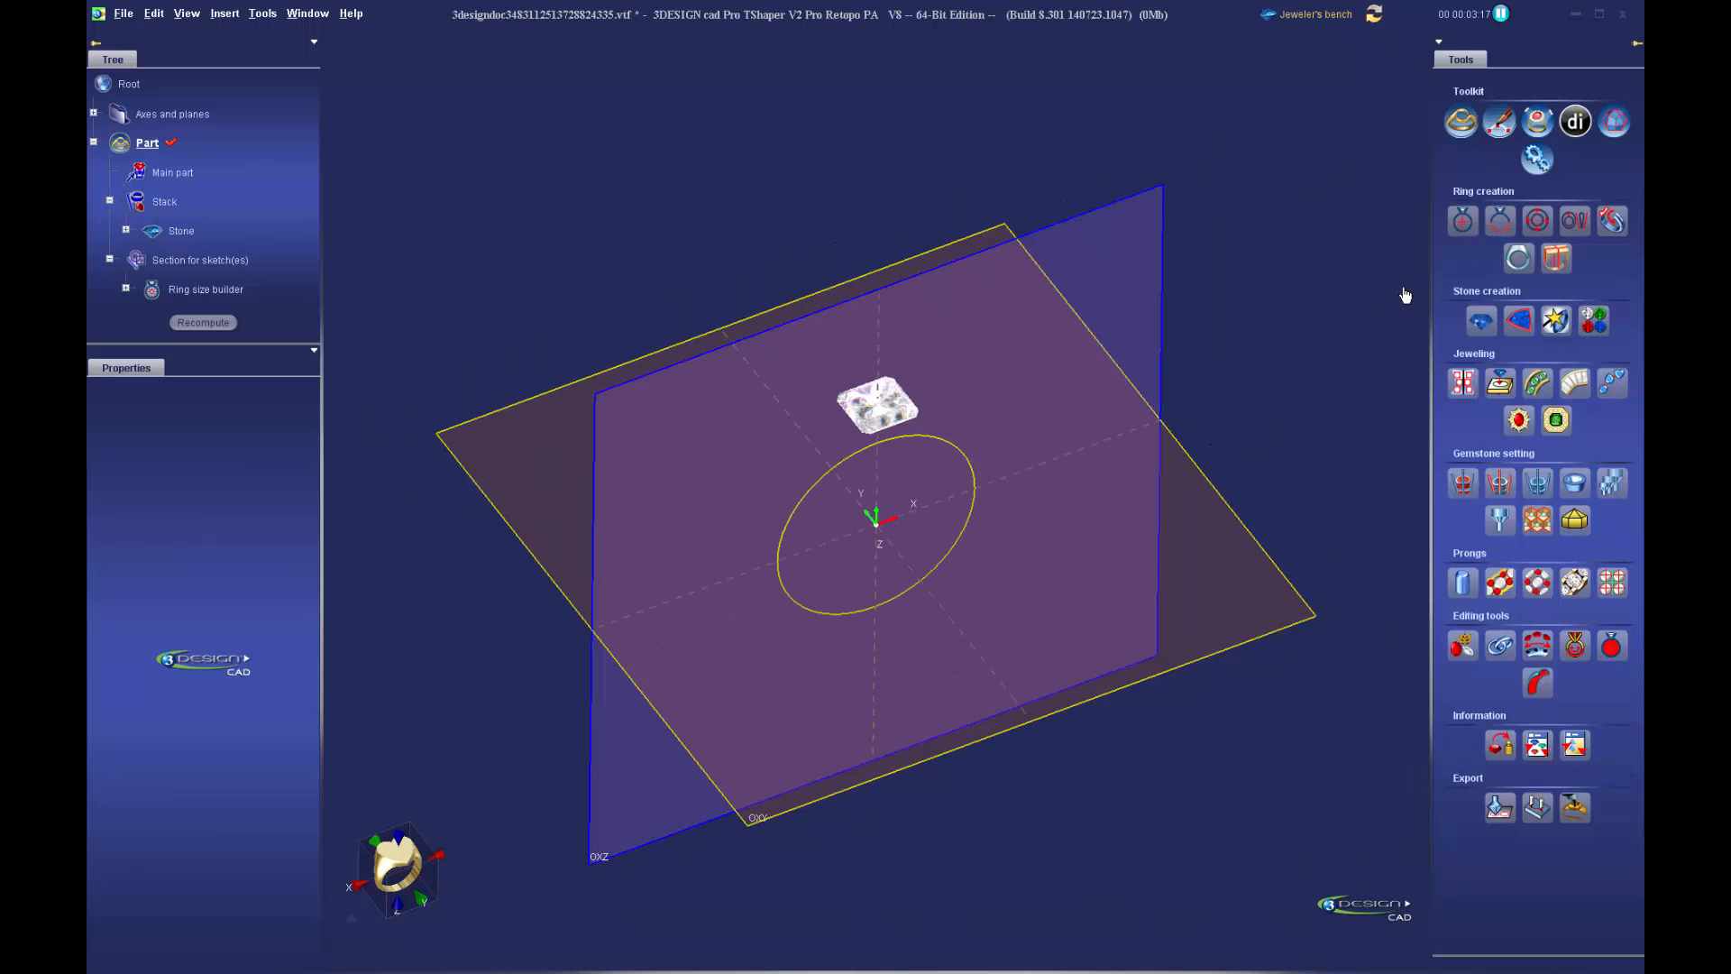
pyautogui.click(1500, 122)
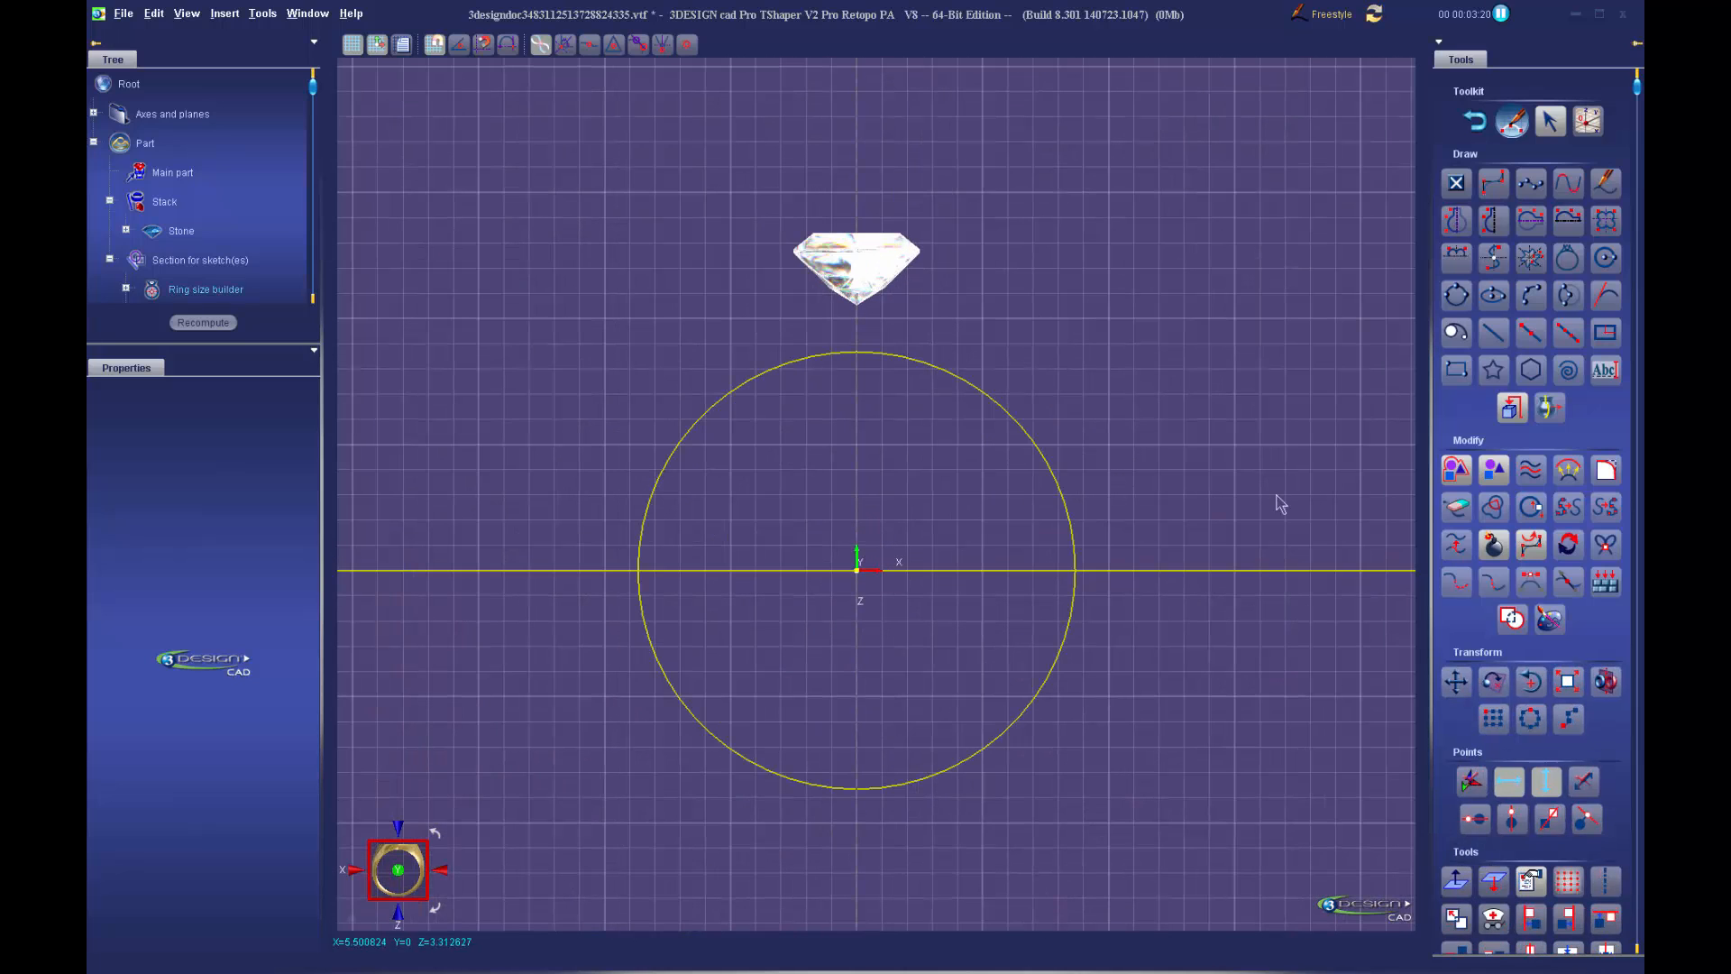
pyautogui.click(1457, 369)
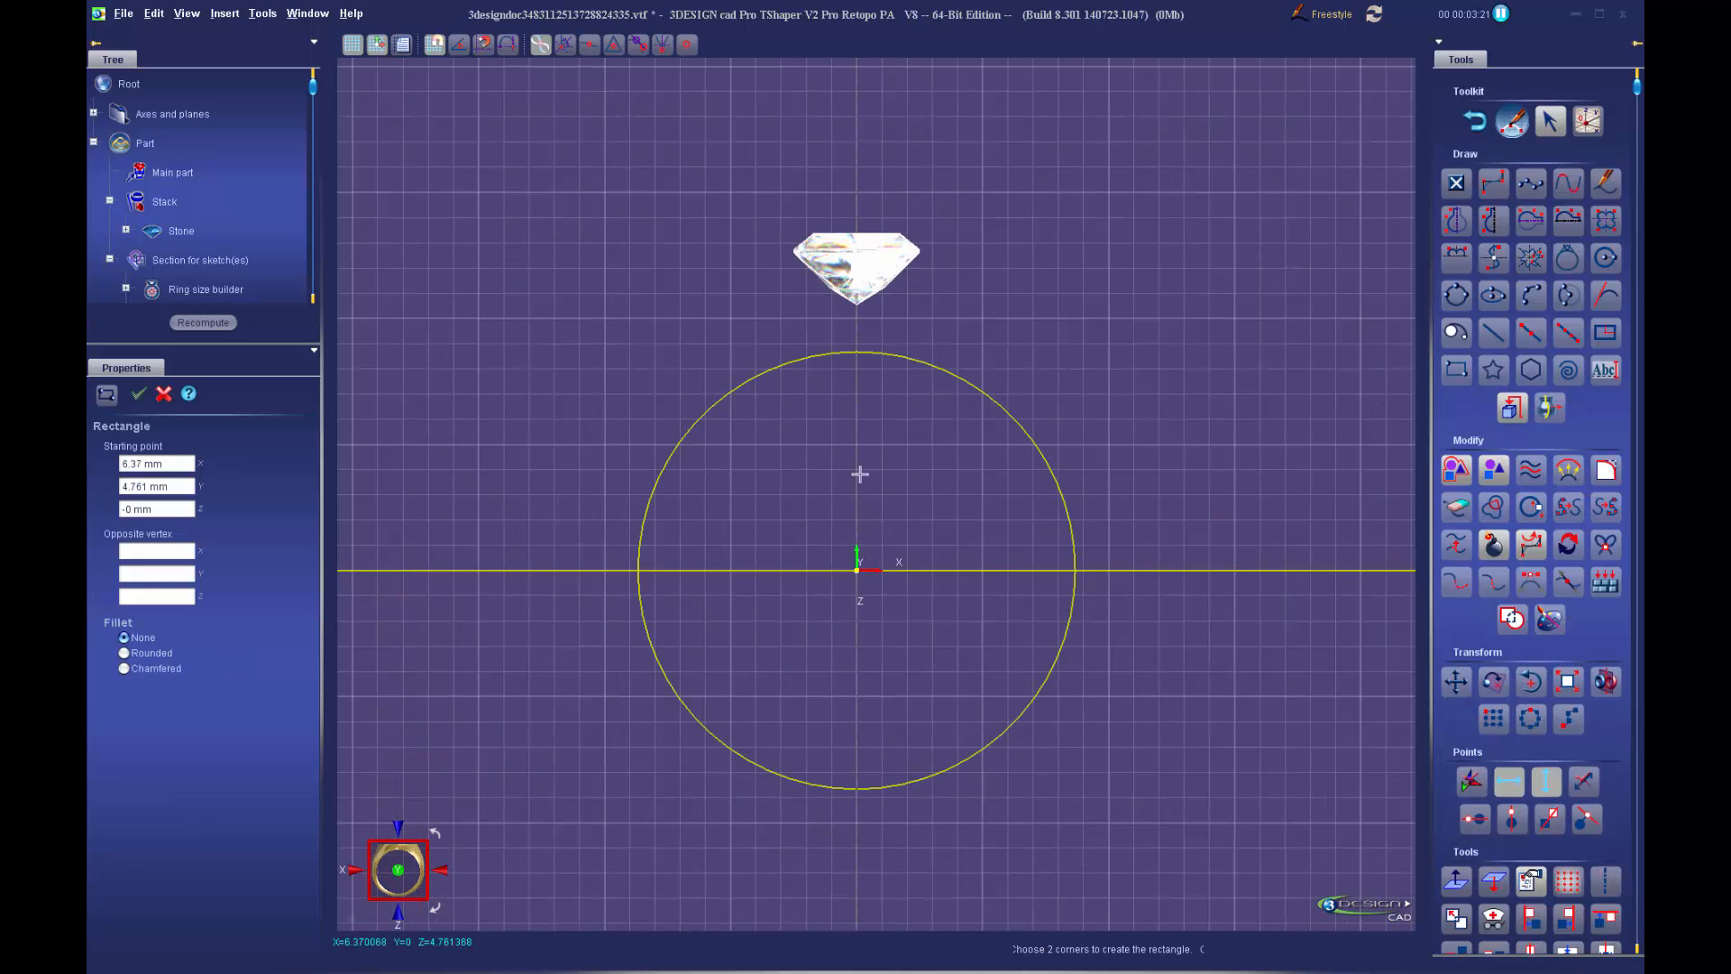
pyautogui.click(797, 441)
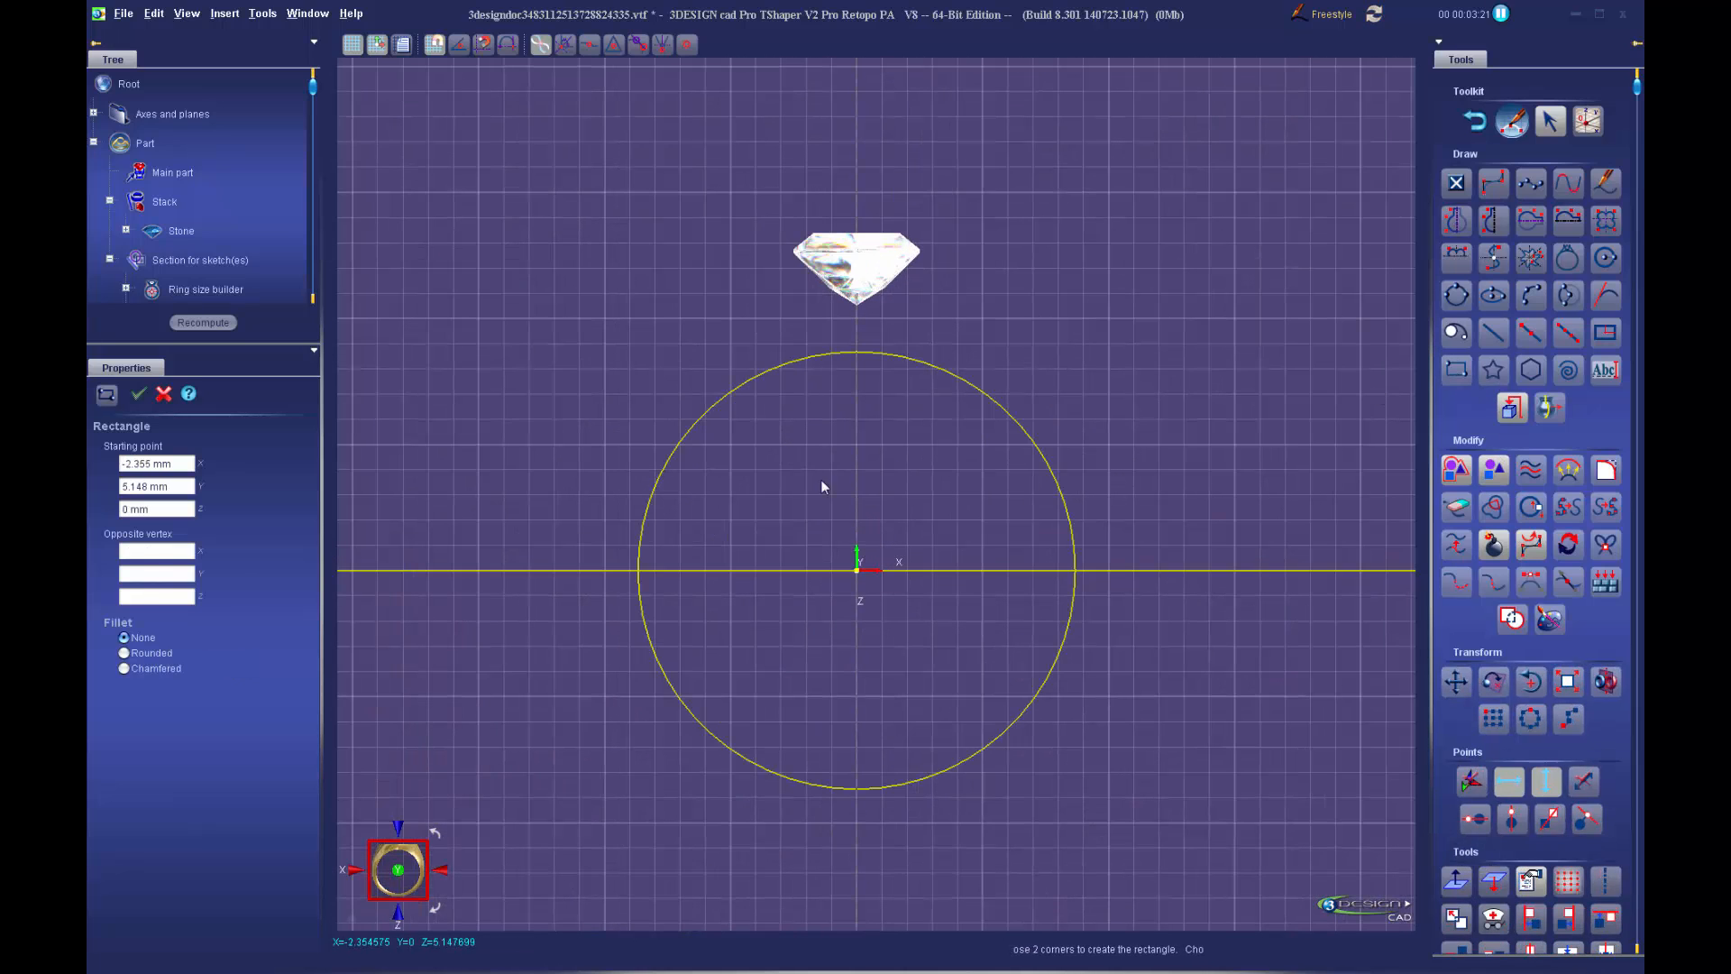
pyautogui.click(847, 525)
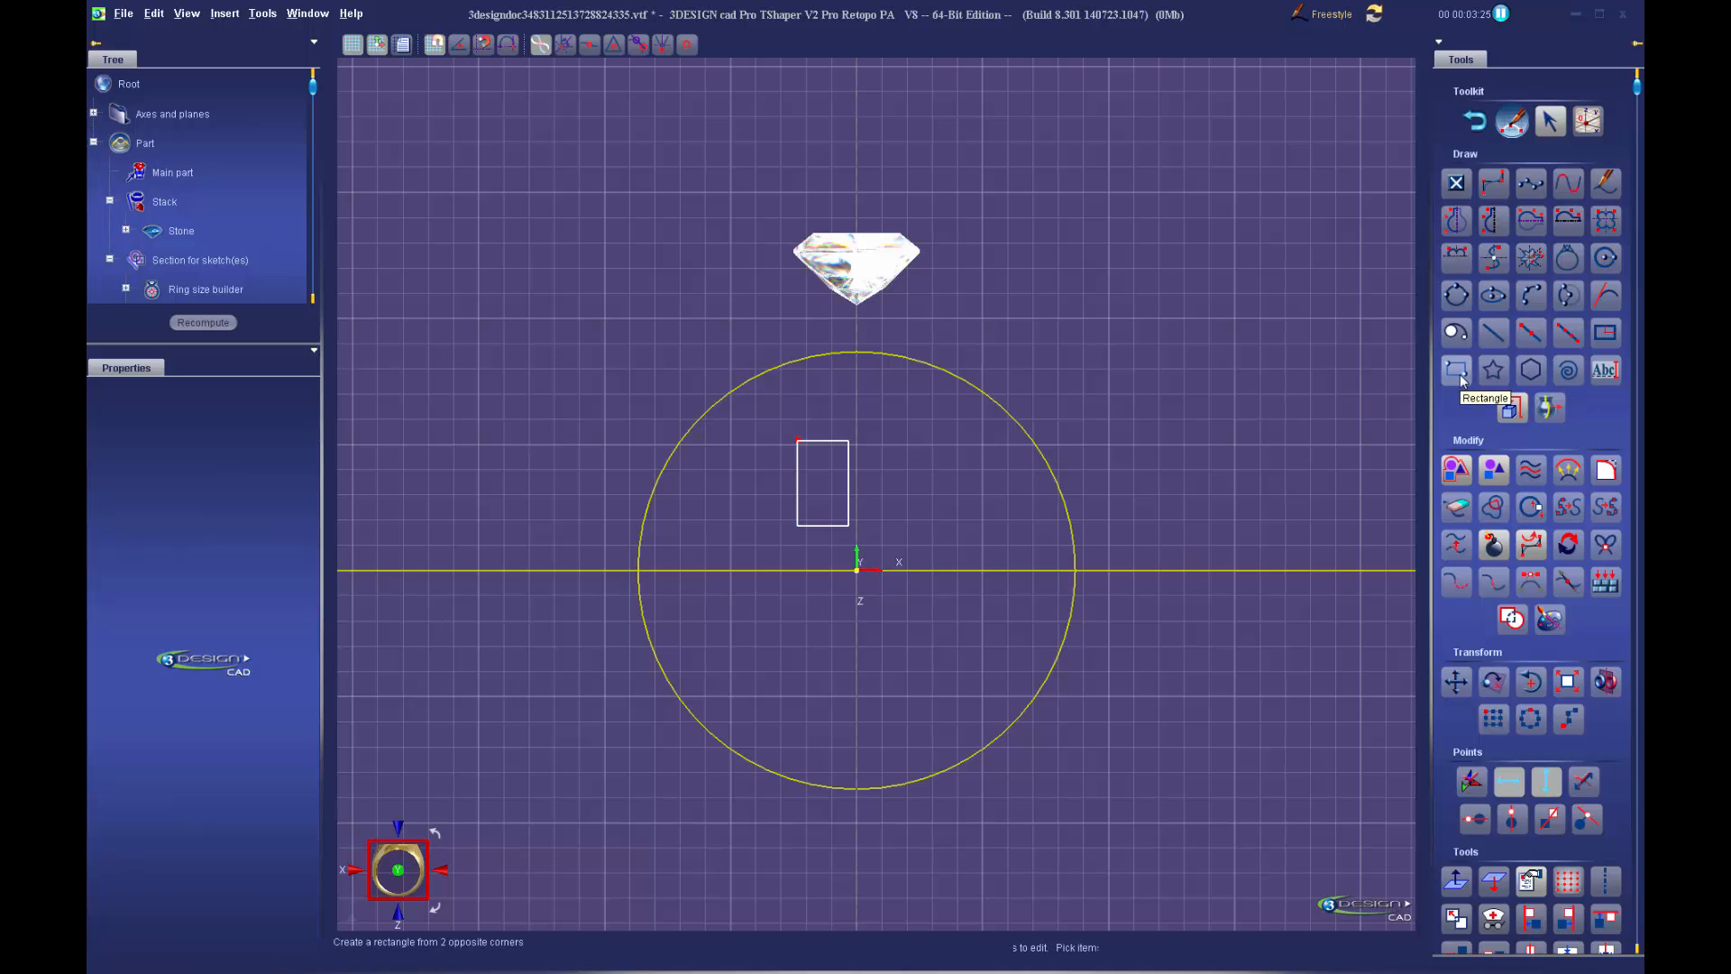
# Set the rectangle's width to 2 mm and its height to 3 mm
pyautogui.click(824, 526)
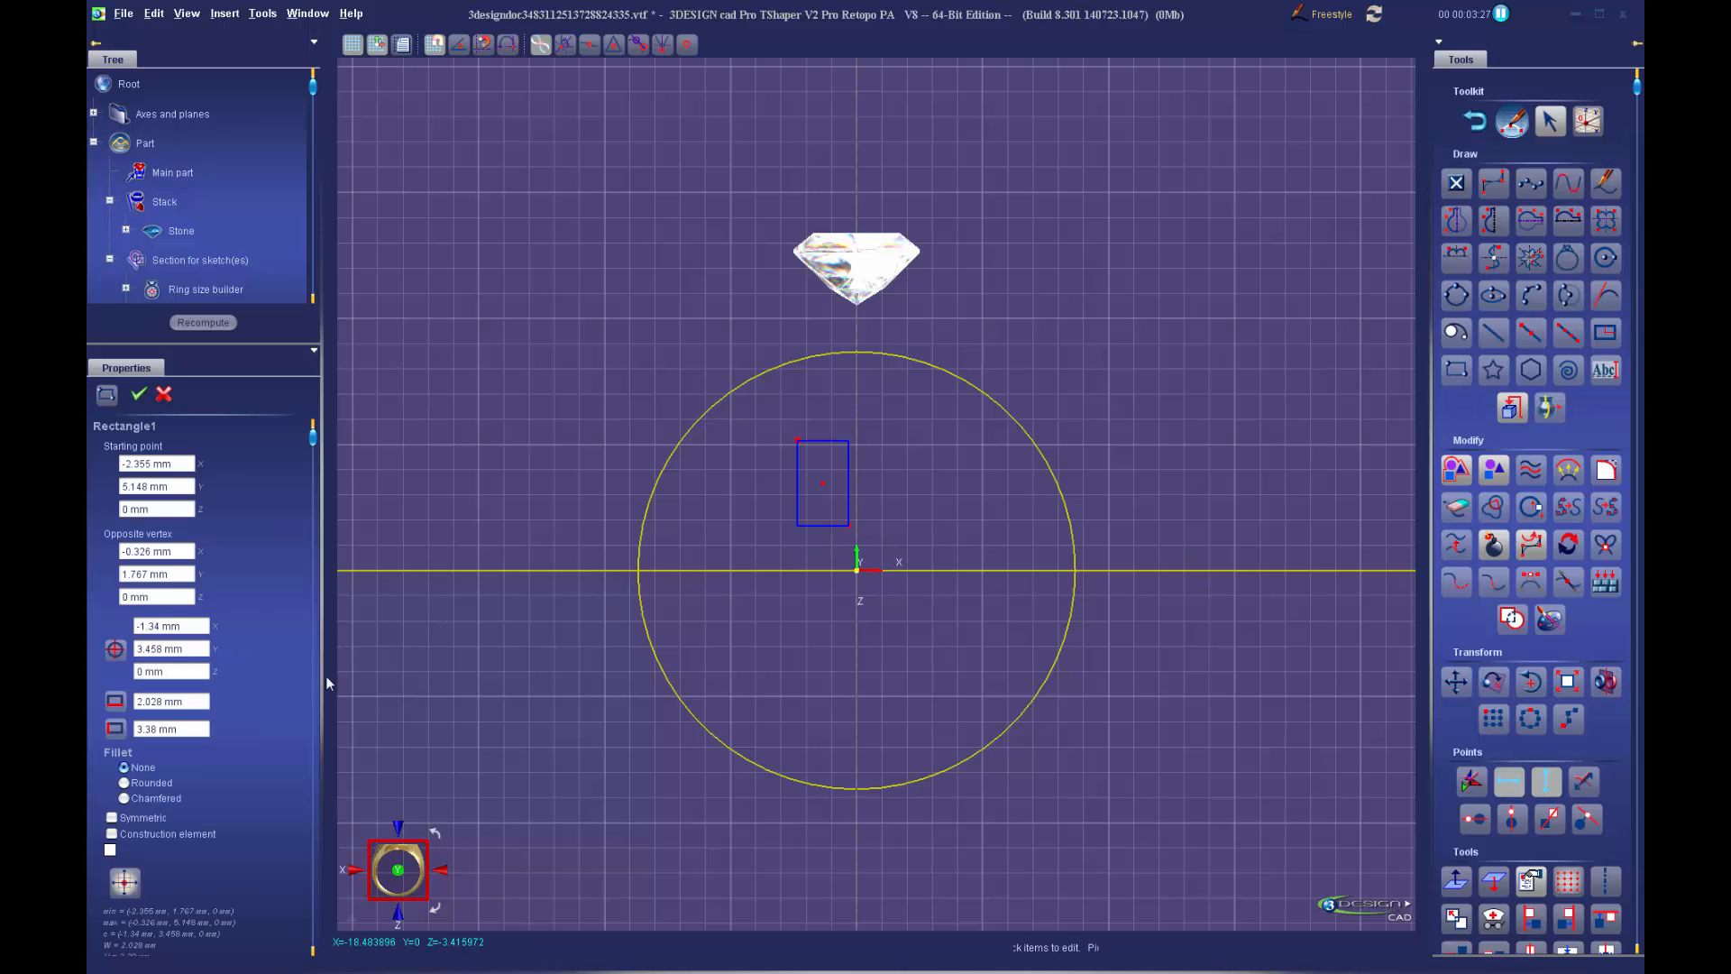
pyautogui.click(206, 701)
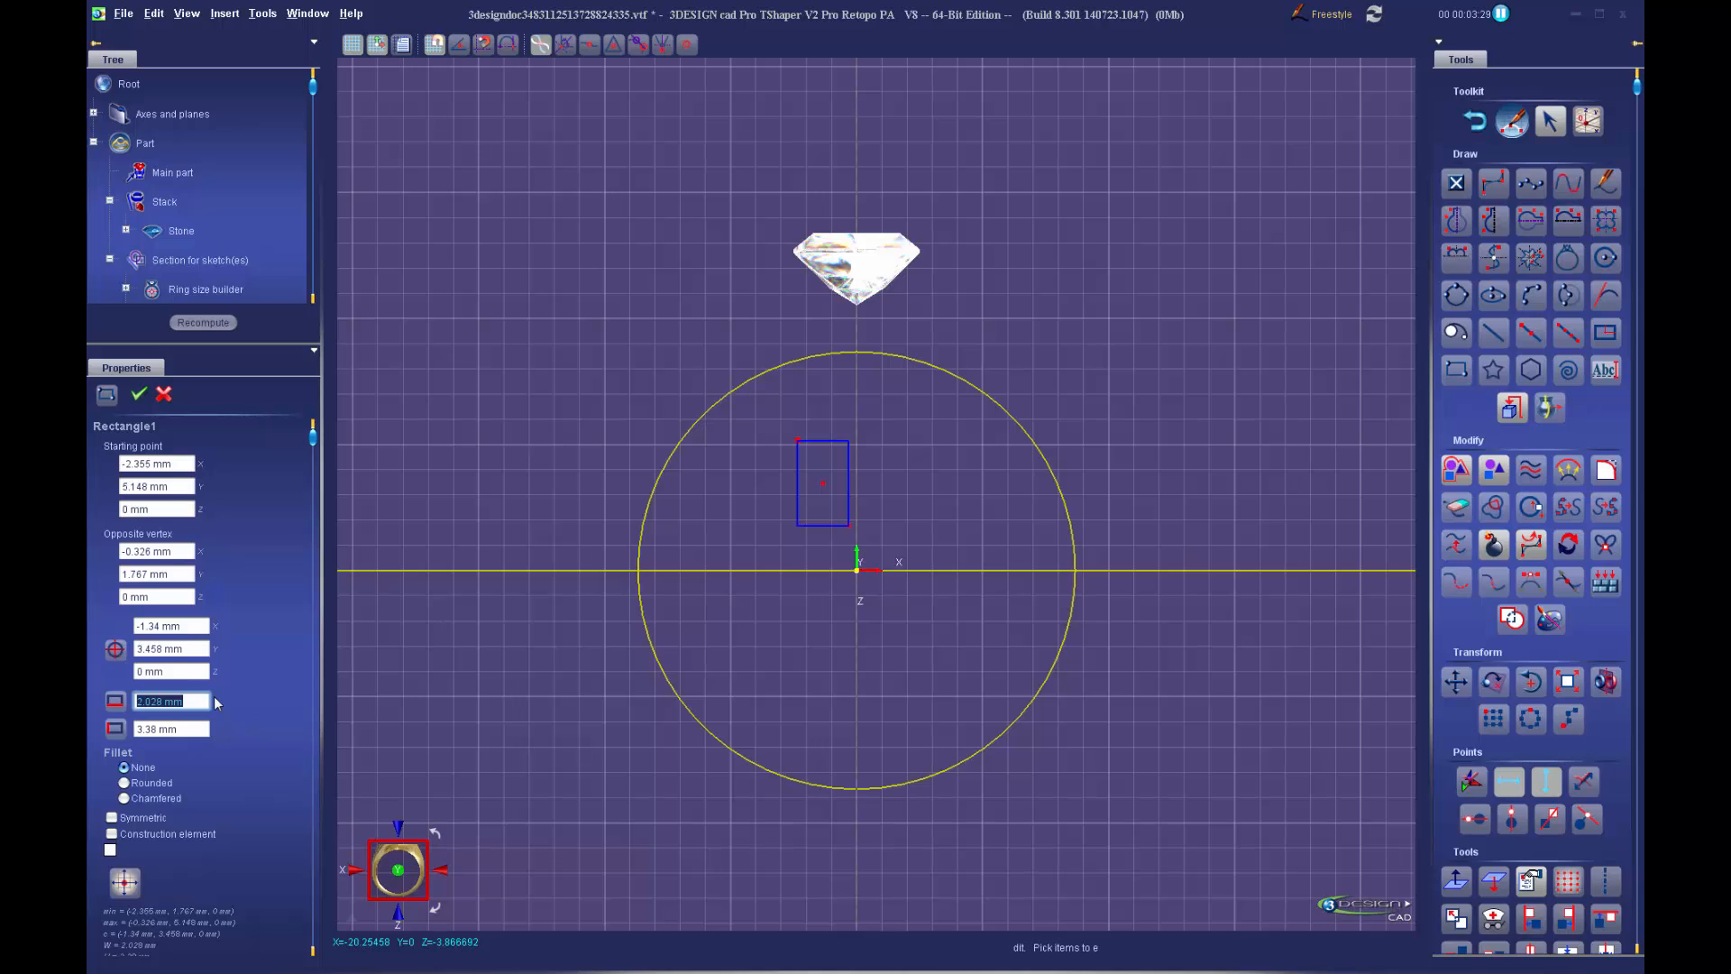
pyautogui.write('2')
pyautogui.press('Tab')
pyautogui.write('3')
pyautogui.press('Tab')
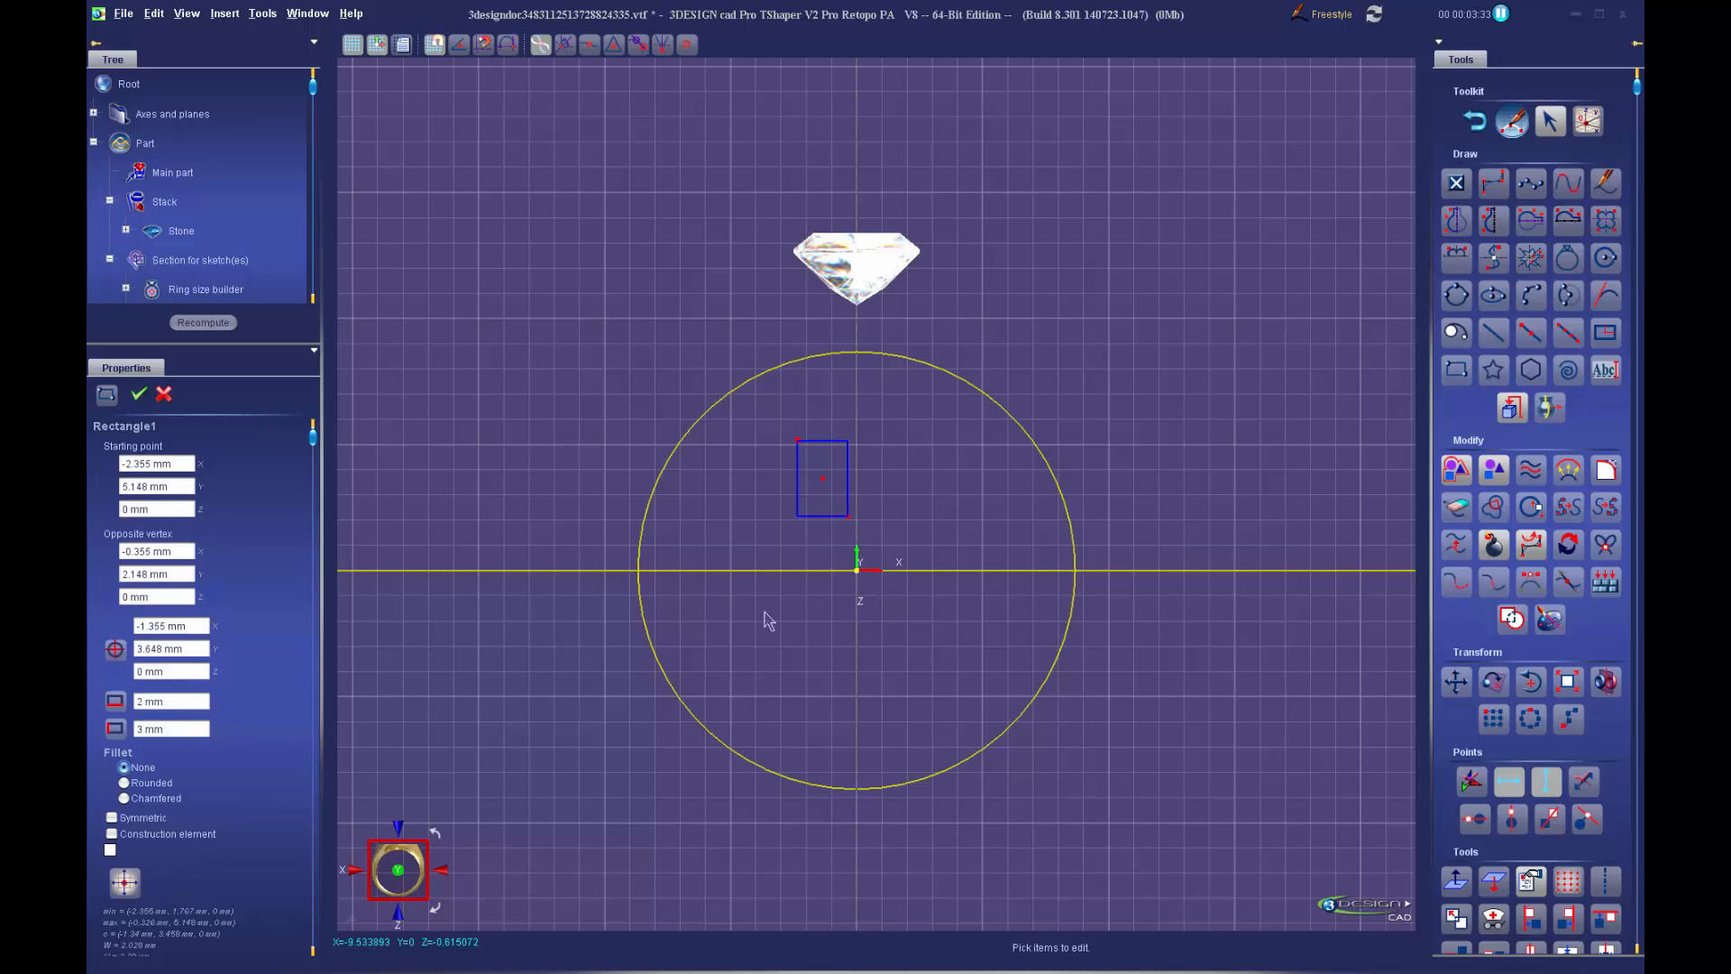
# Move the rectangle up over the stone's left end, with its top edge level with the stone's table
pyautogui.scroll(1, 842, 609)
pyautogui.scroll(1, 882, 492)
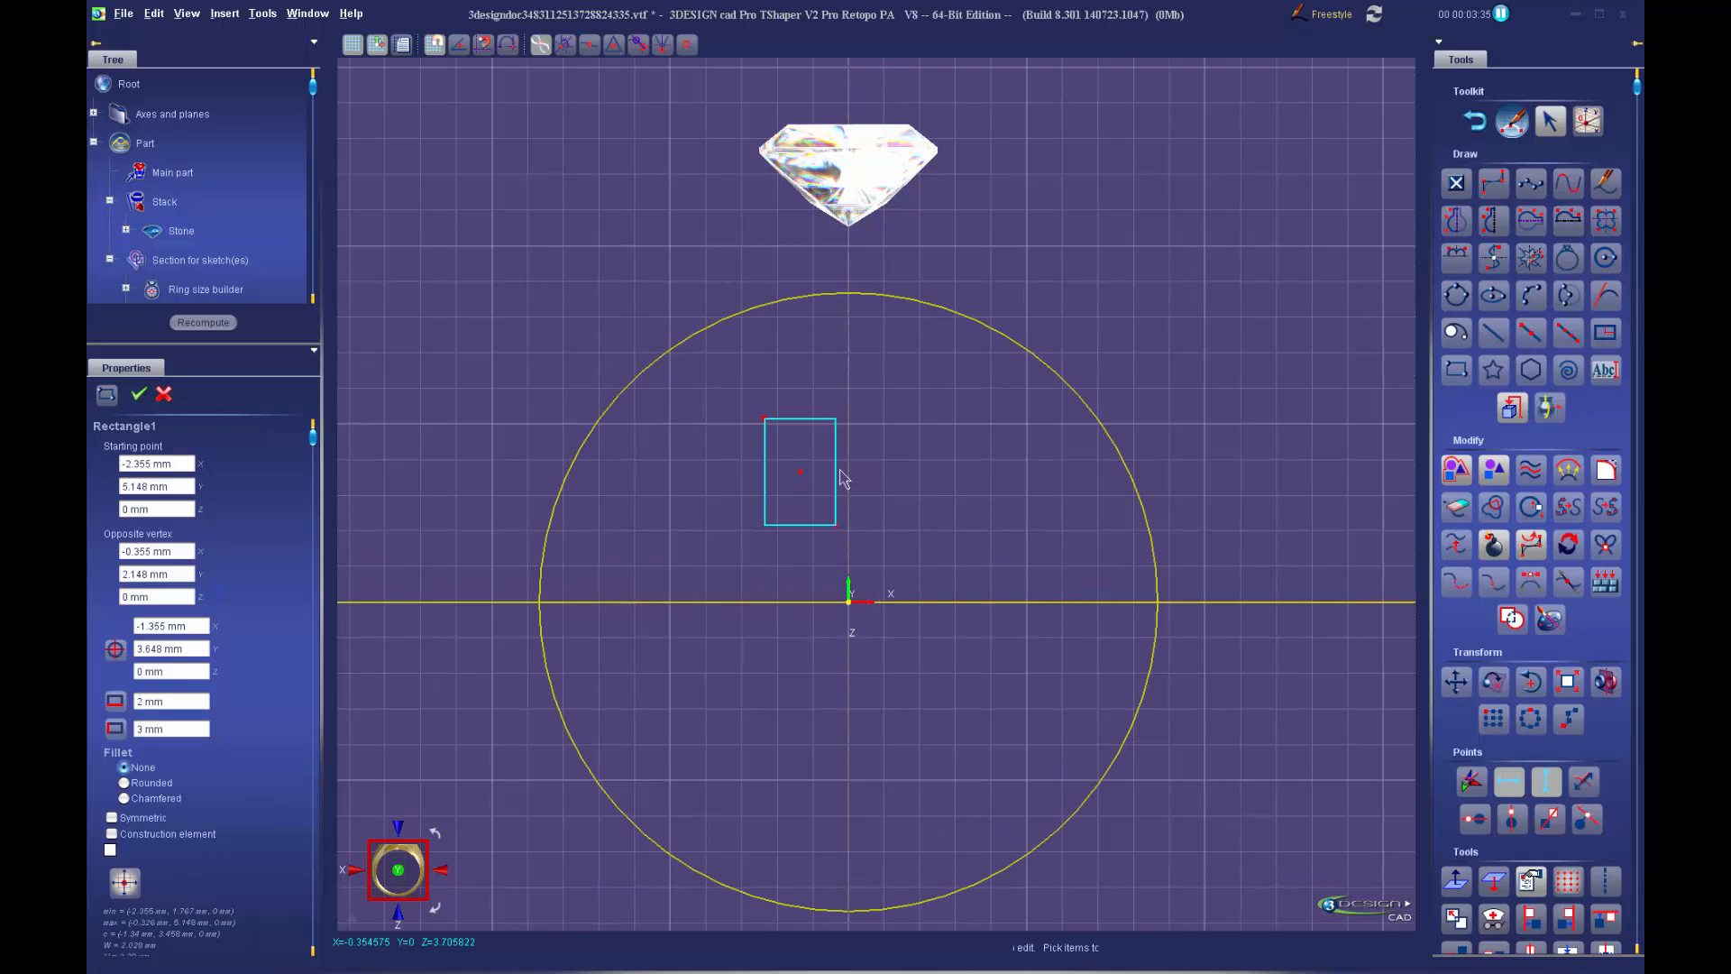
pyautogui.moveTo(836, 477); pyautogui.dragTo(792, 186)
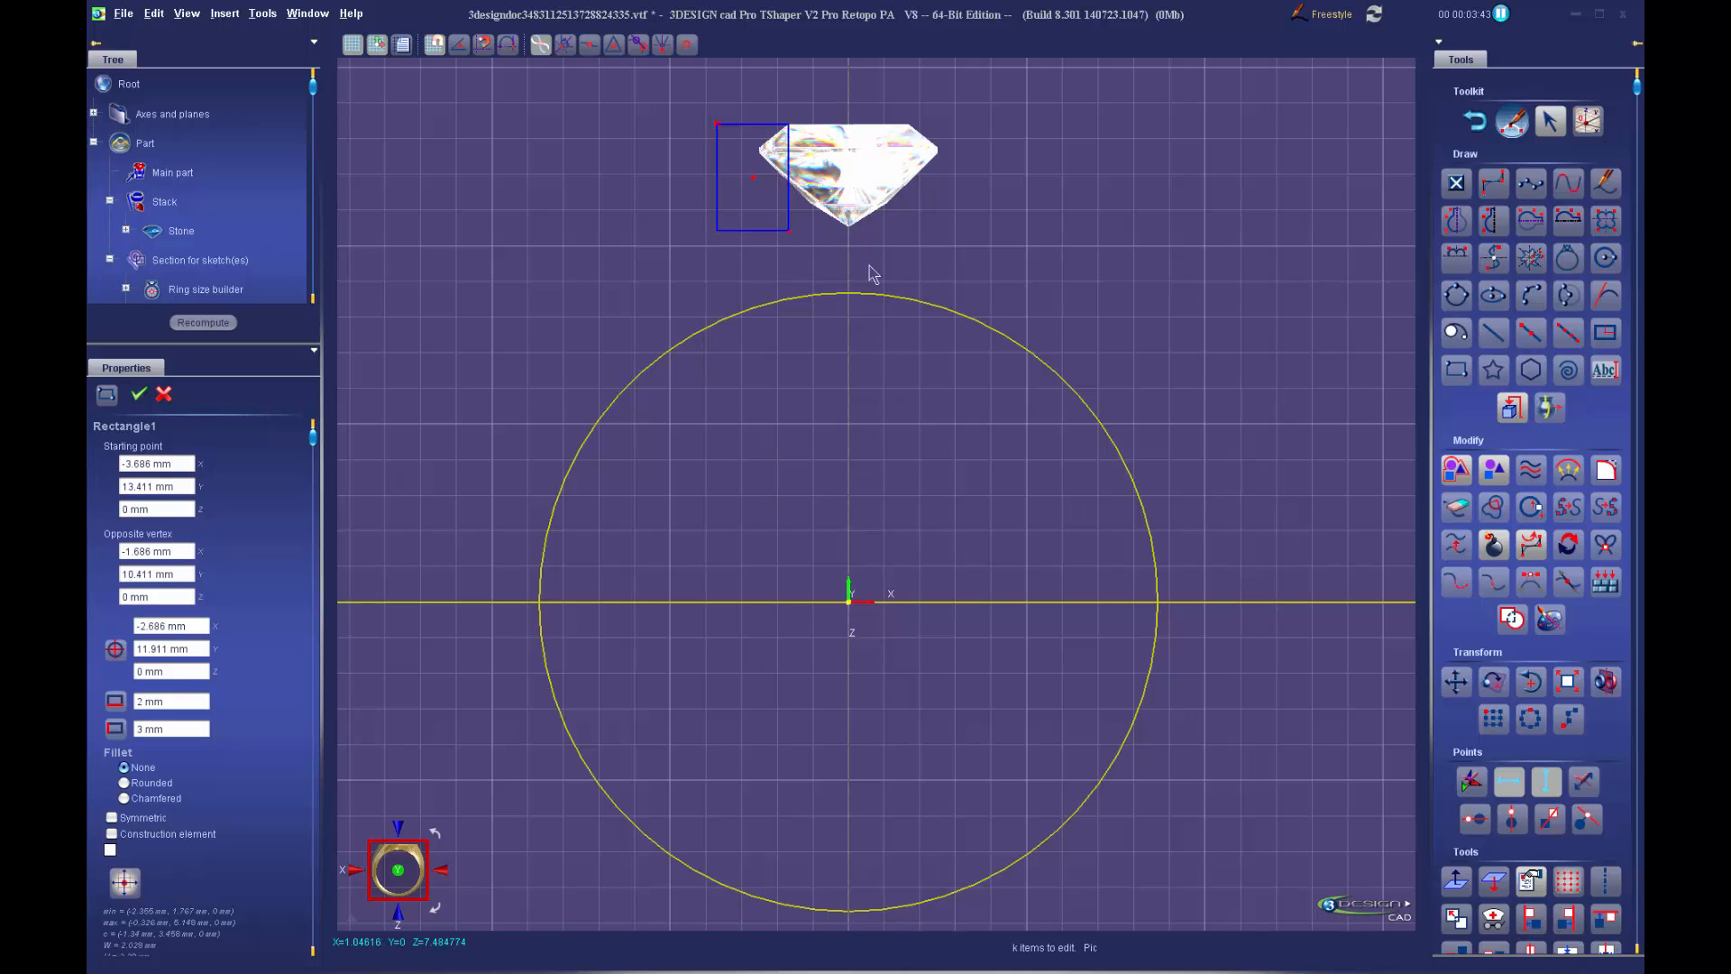
# Draw a two-point line about 1.2 mm long upward from the stone's left girdle edge
pyautogui.scroll(2, 791, 166)
pyautogui.scroll(5, 1034, 498)
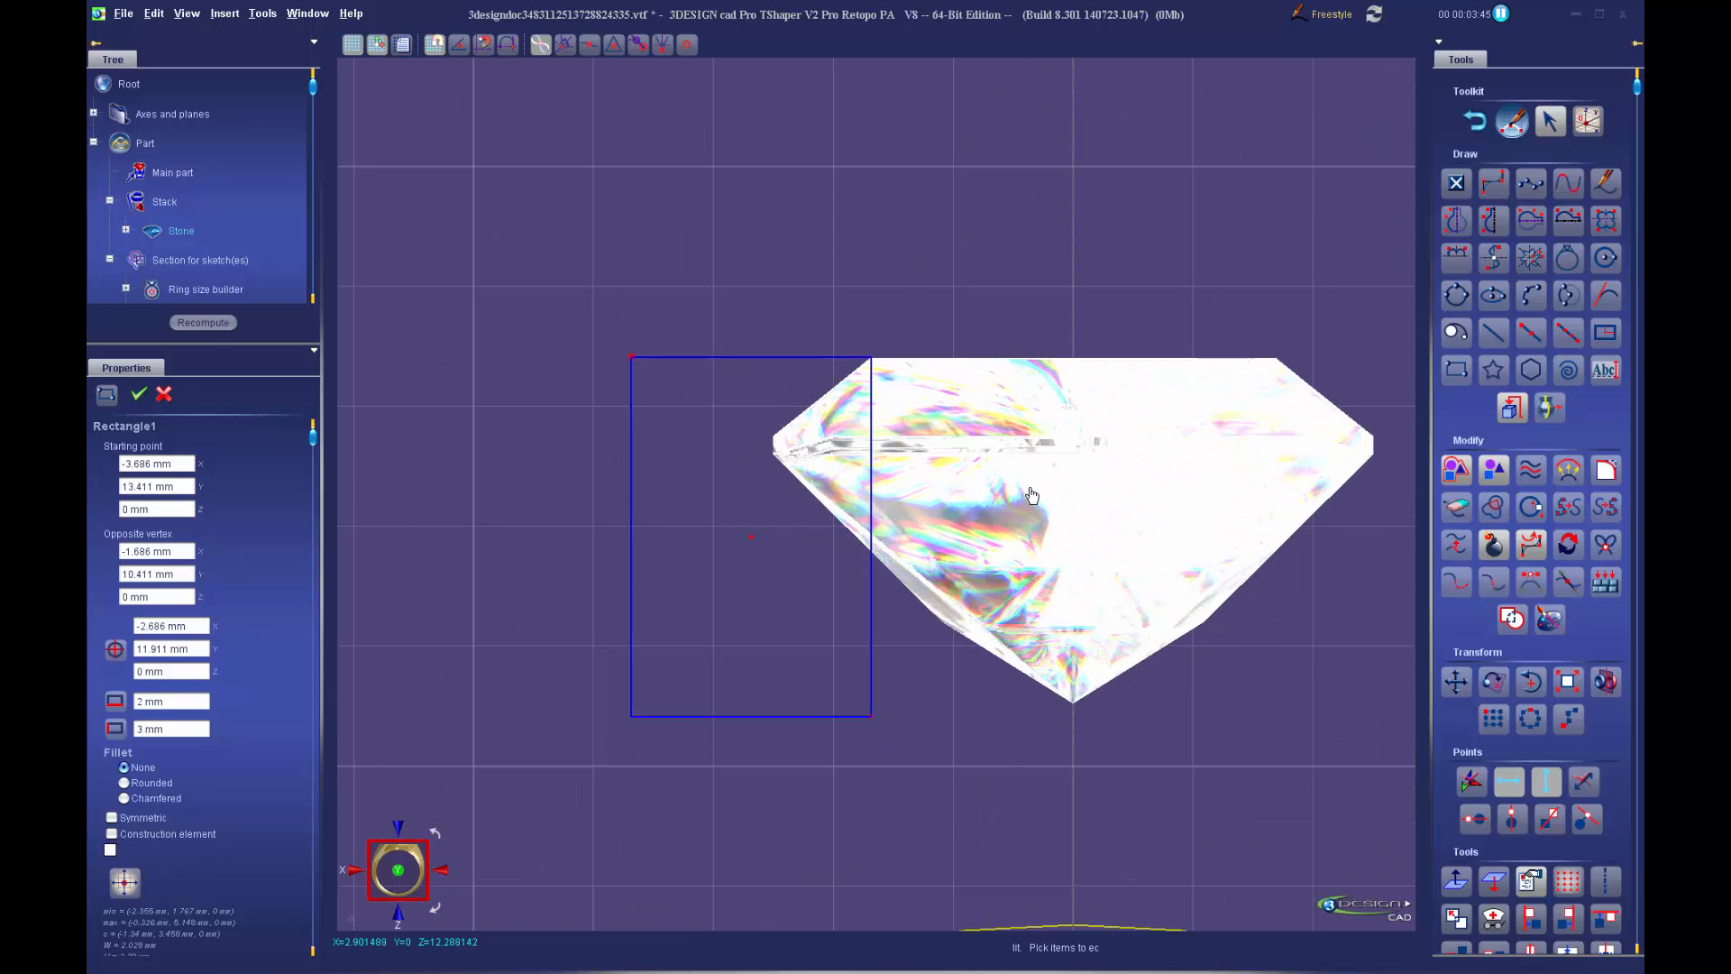
pyautogui.click(1496, 337)
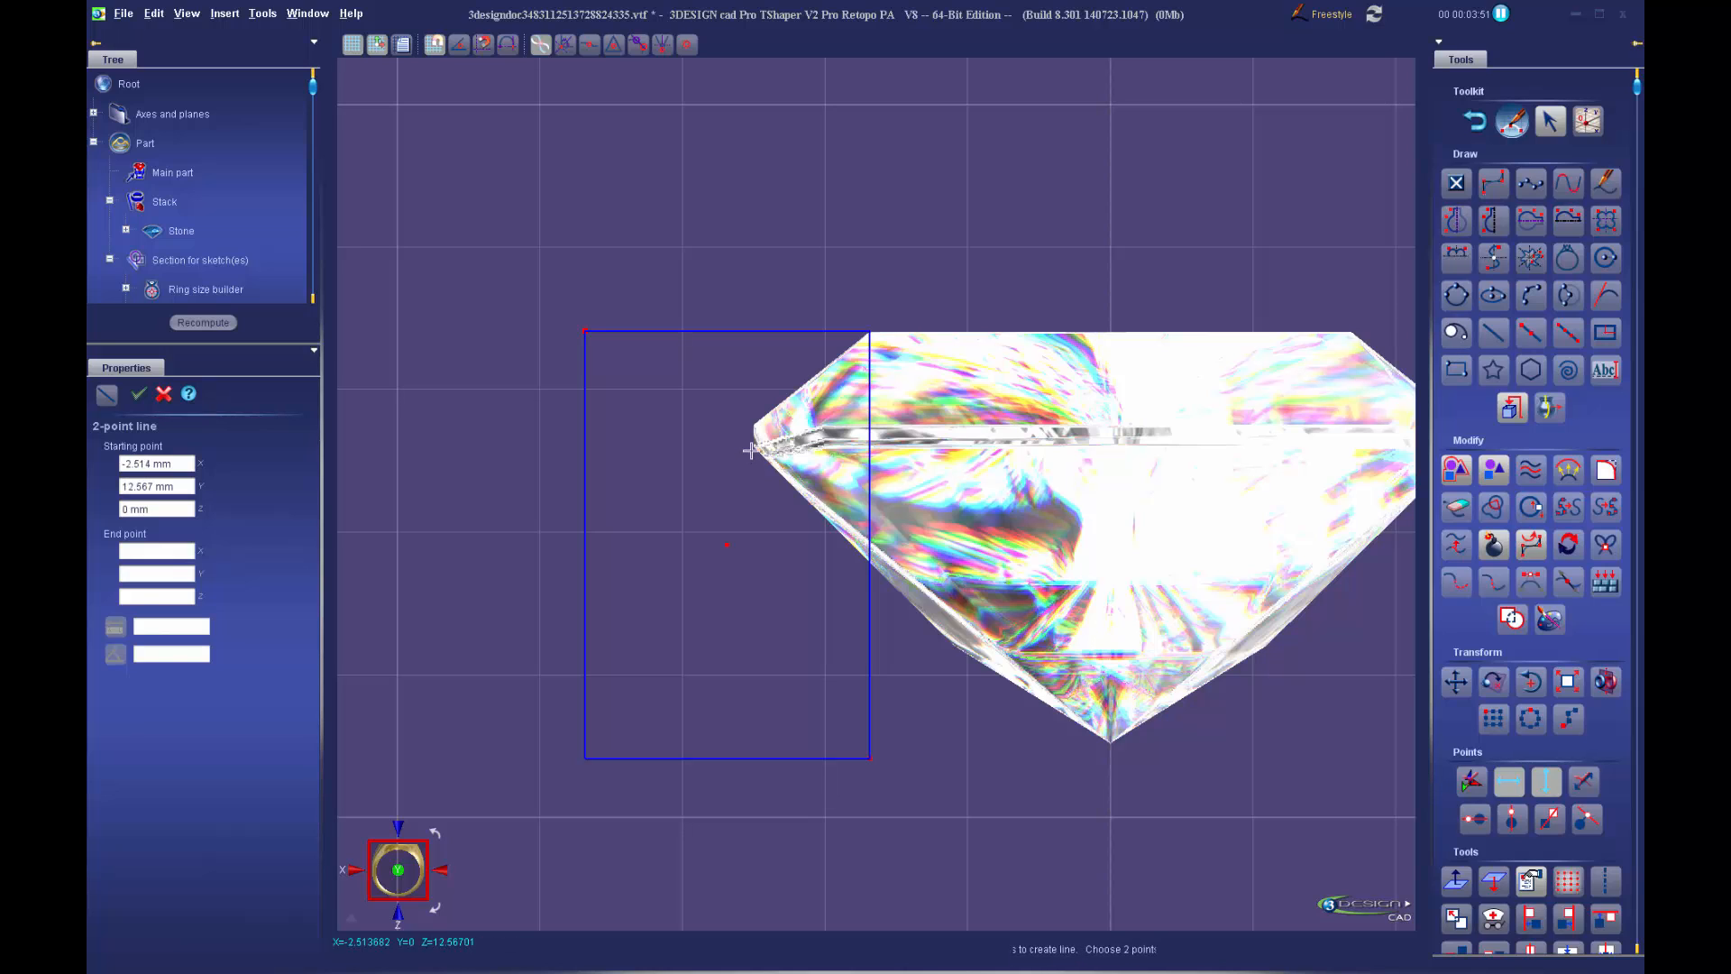
pyautogui.click(751, 450)
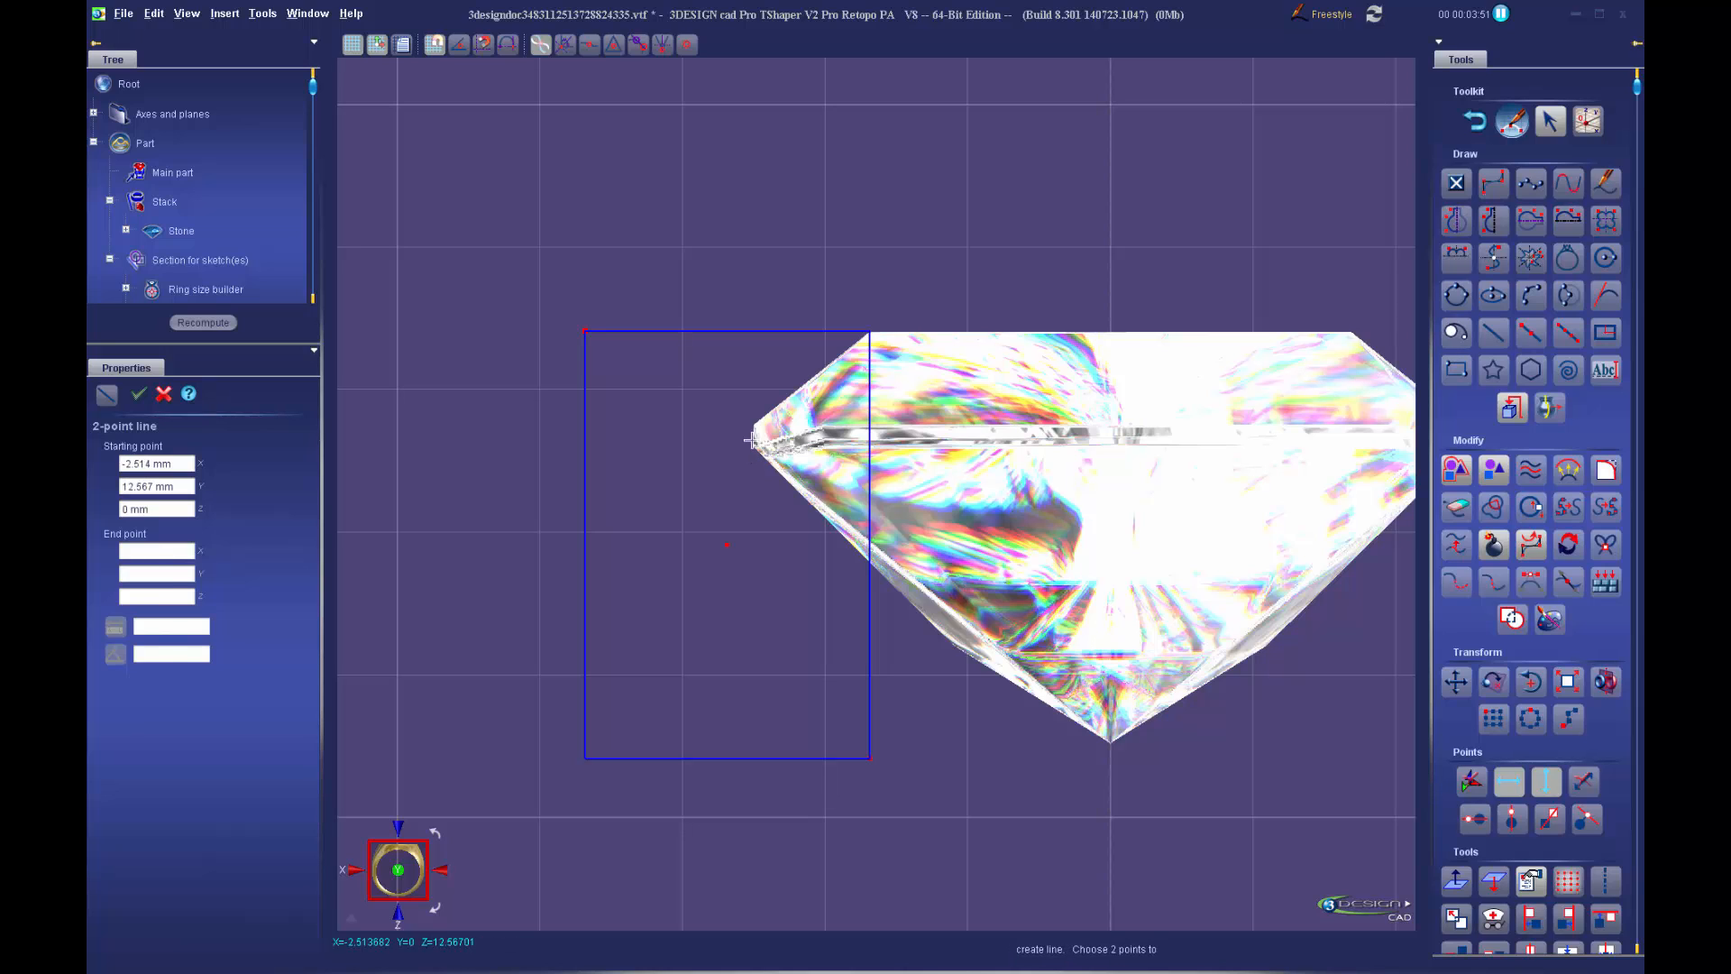
pyautogui.click(753, 280)
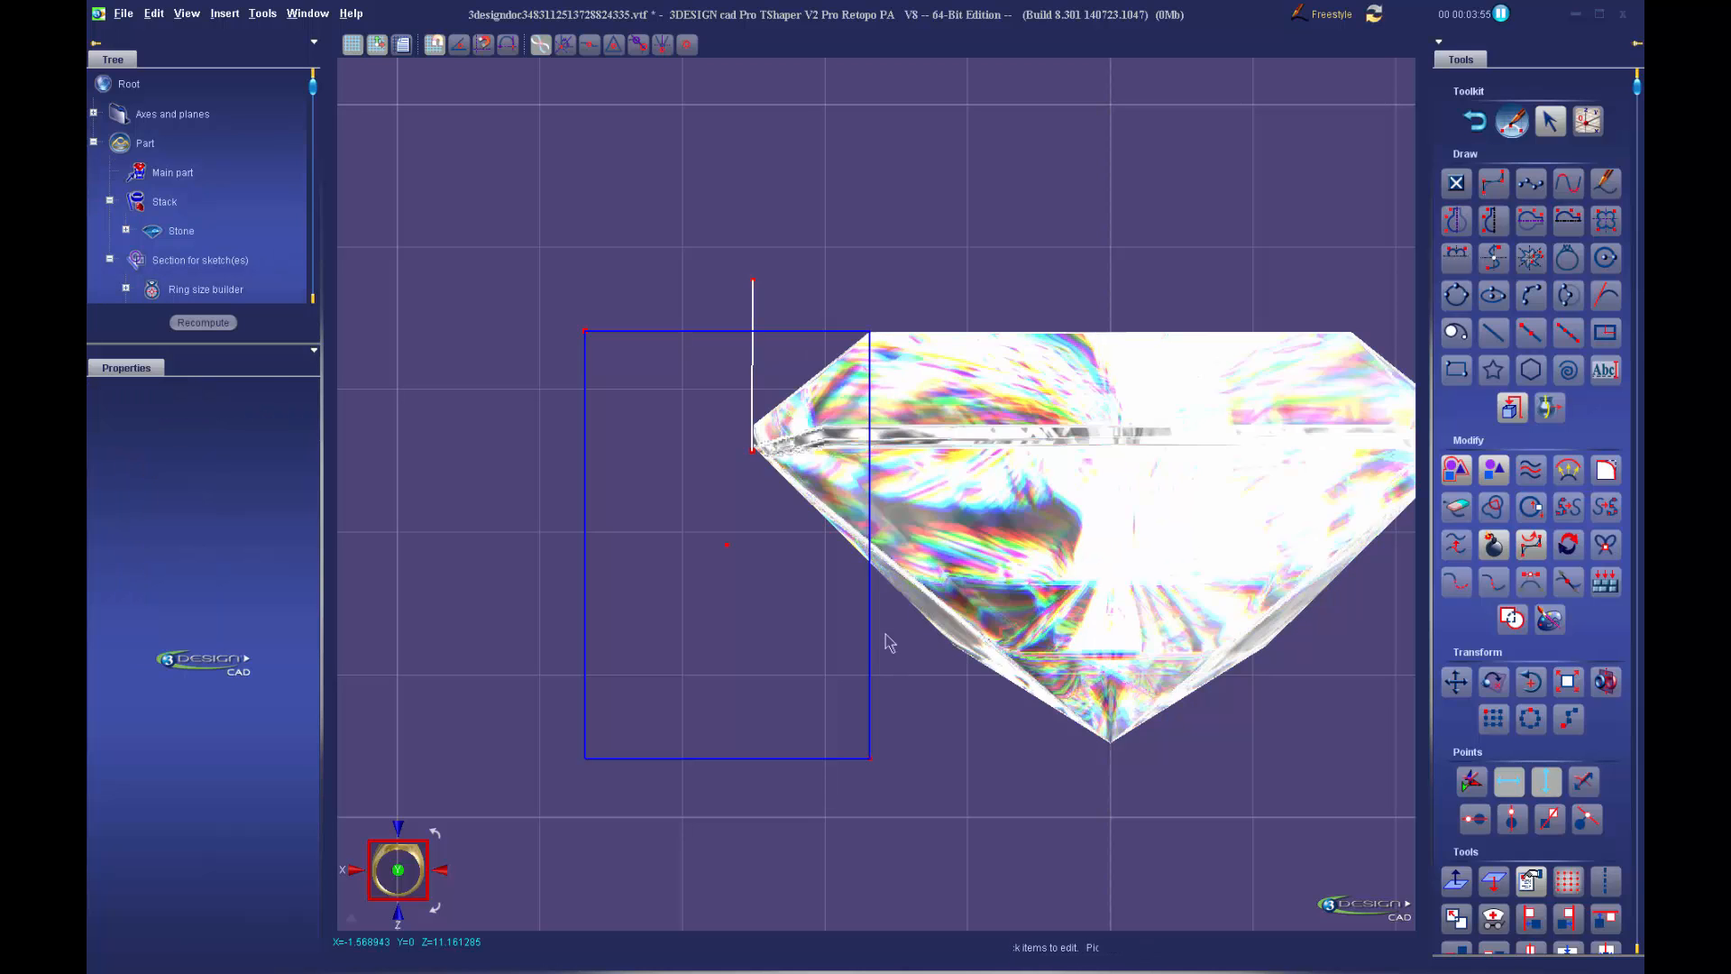
# Set the angle of the line at the girdle to 90° and validate the change
pyautogui.click(753, 417)
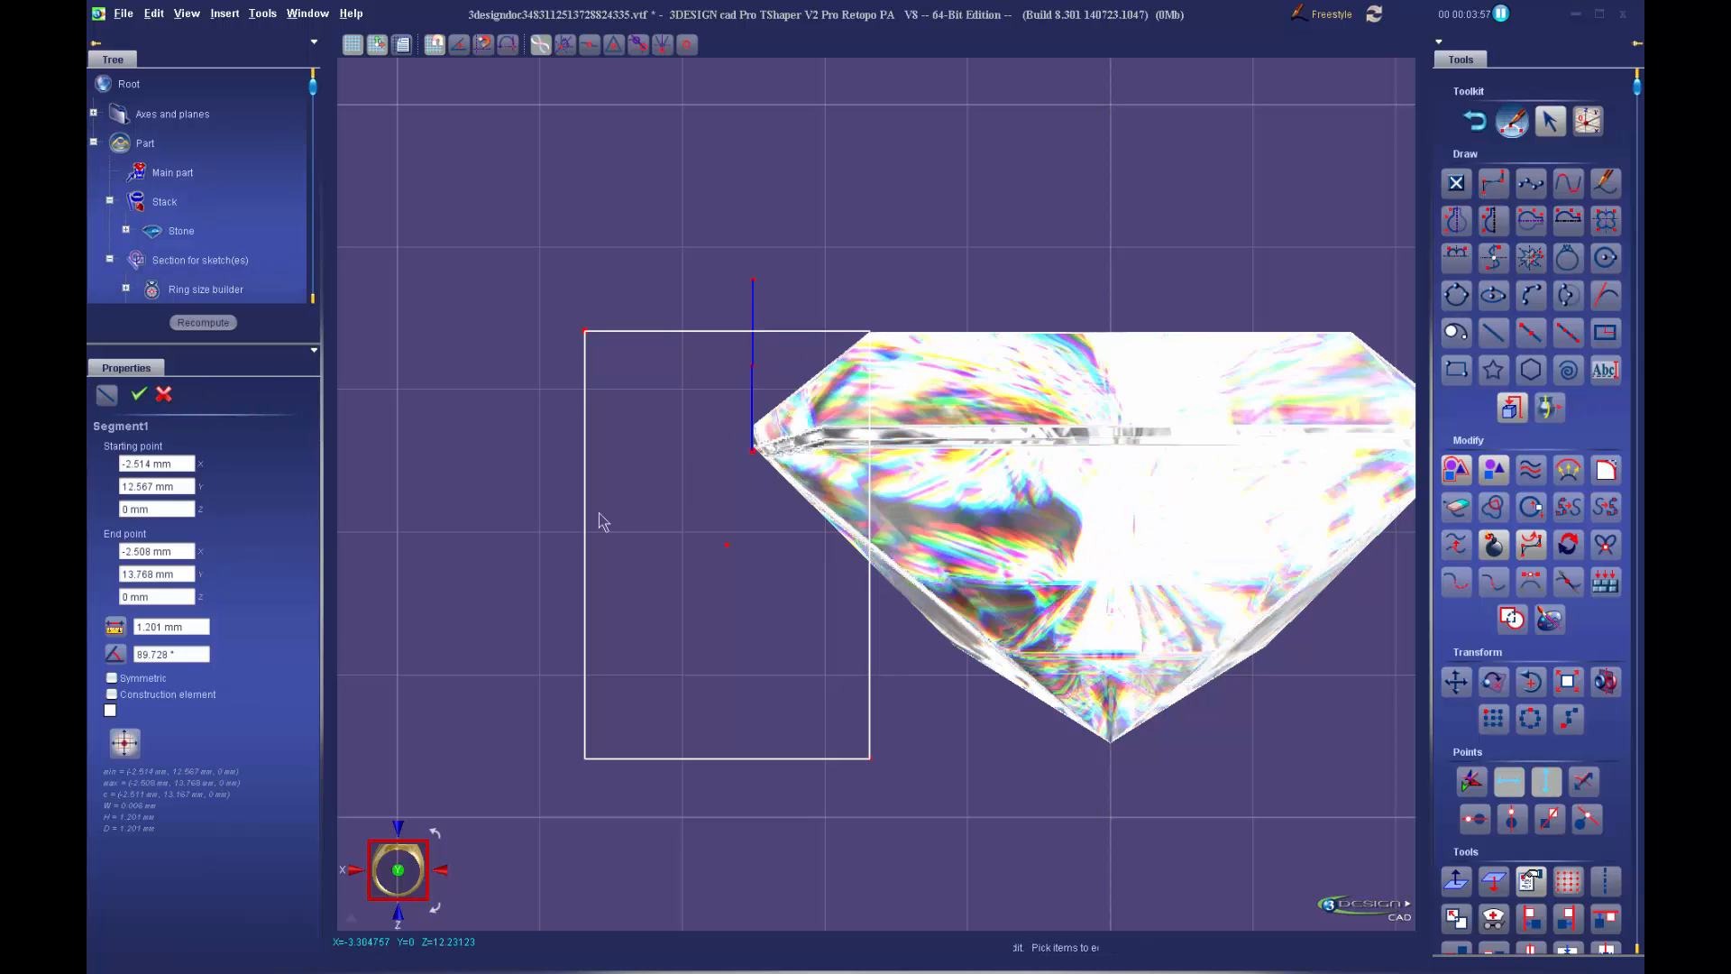
pyautogui.click(197, 656)
pyautogui.write('90')
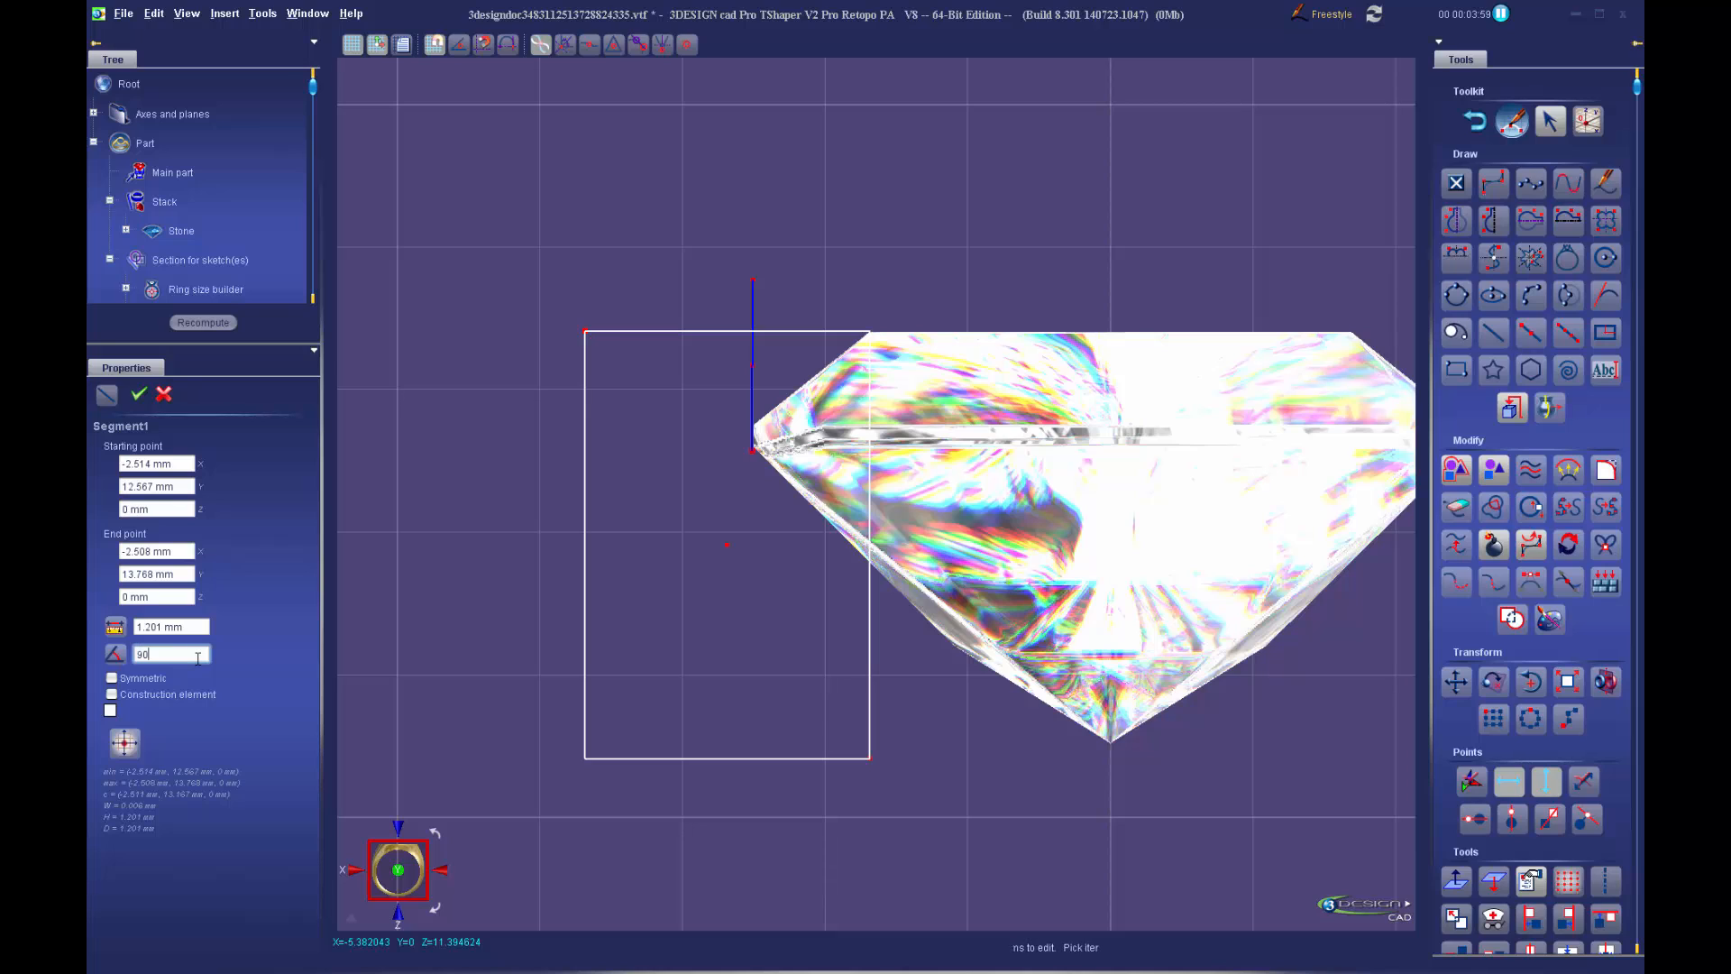
pyautogui.press('Return')
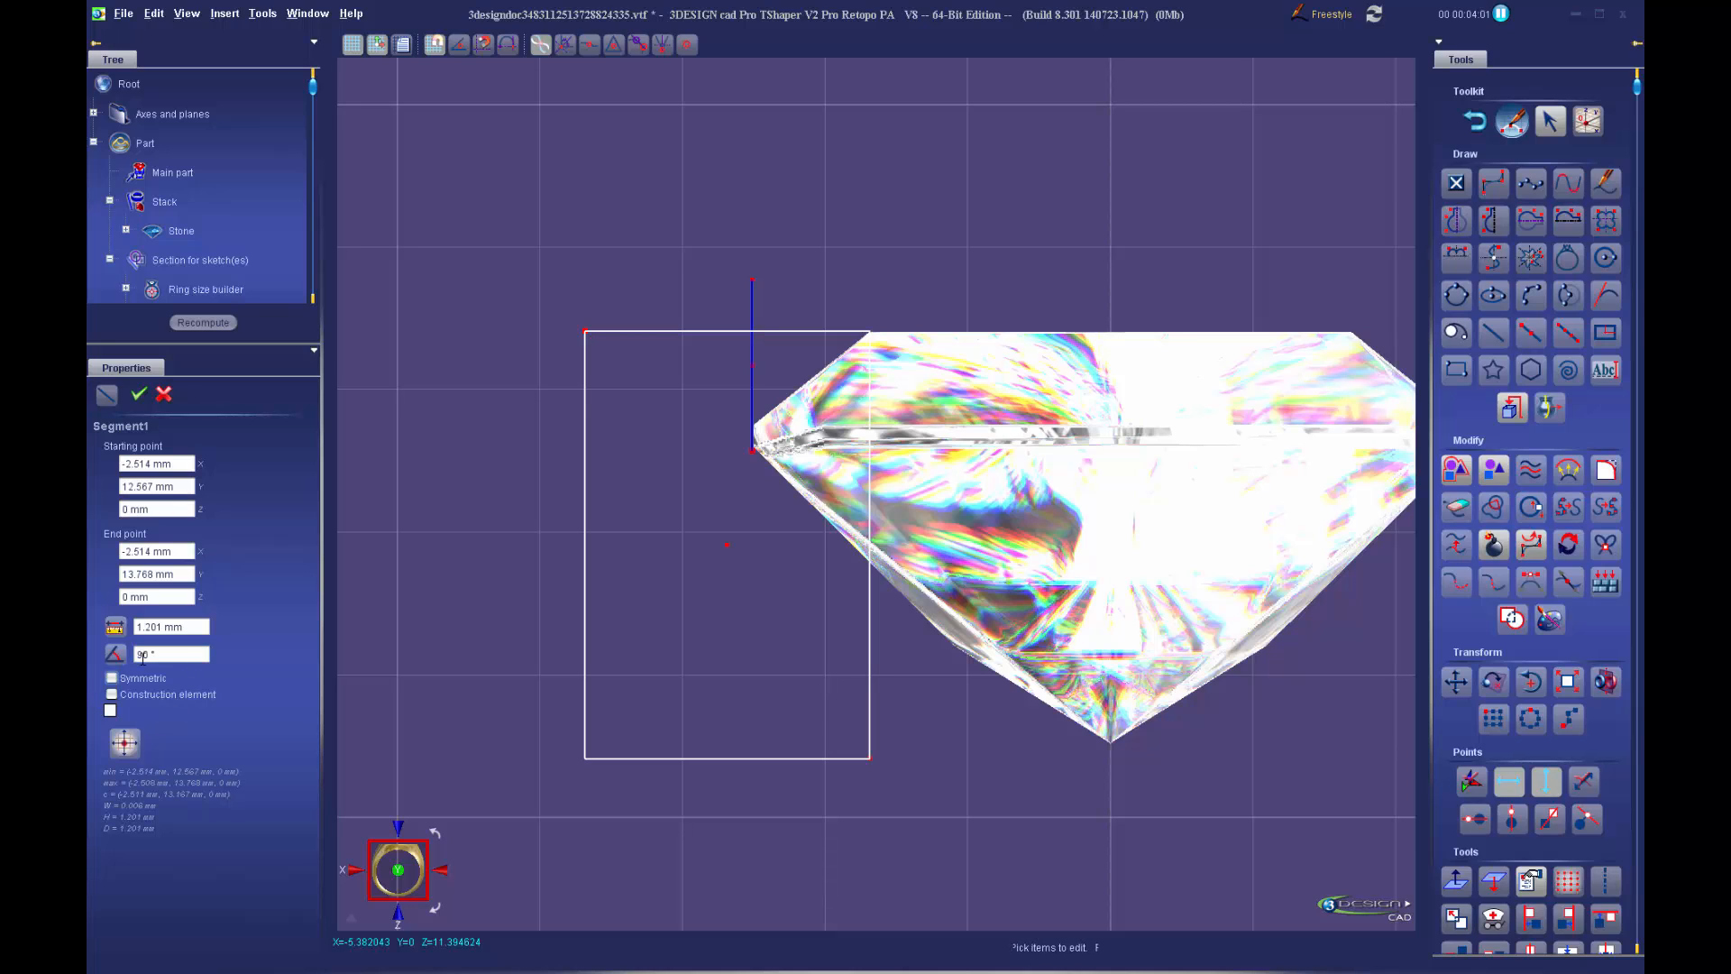
pyautogui.click(137, 395)
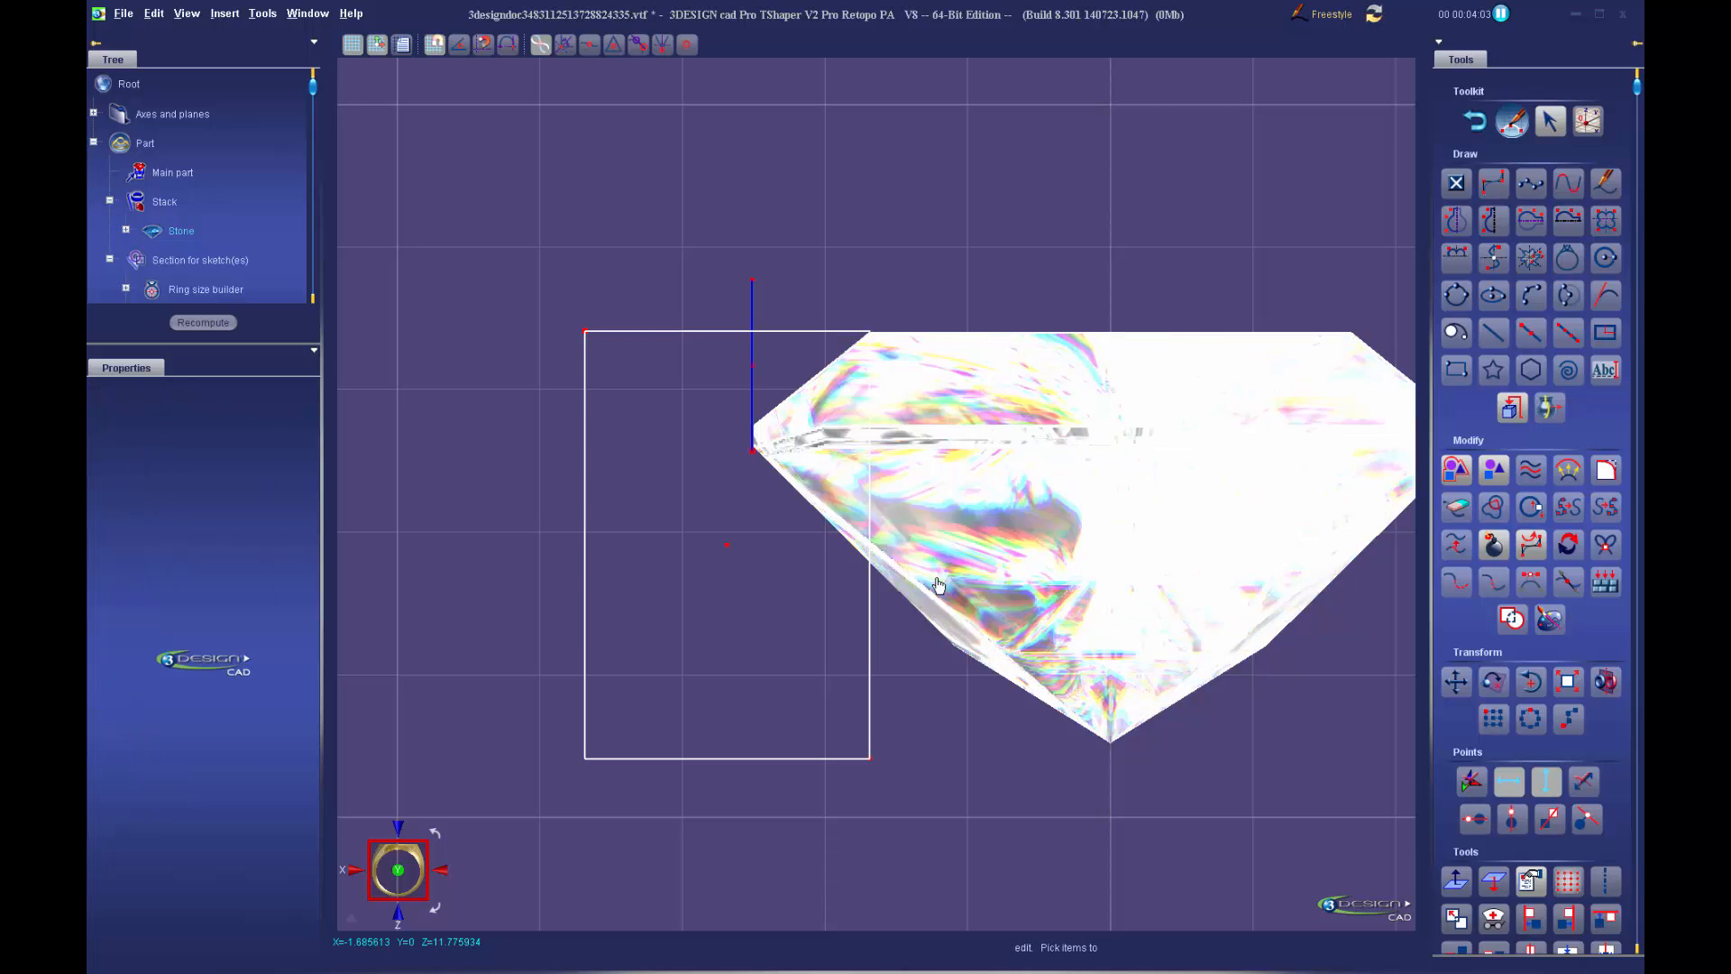
# Draw a two-point line about 1.6 mm long from the stone's left girdle edge diagonally down along its pavilion
pyautogui.click(752, 451)
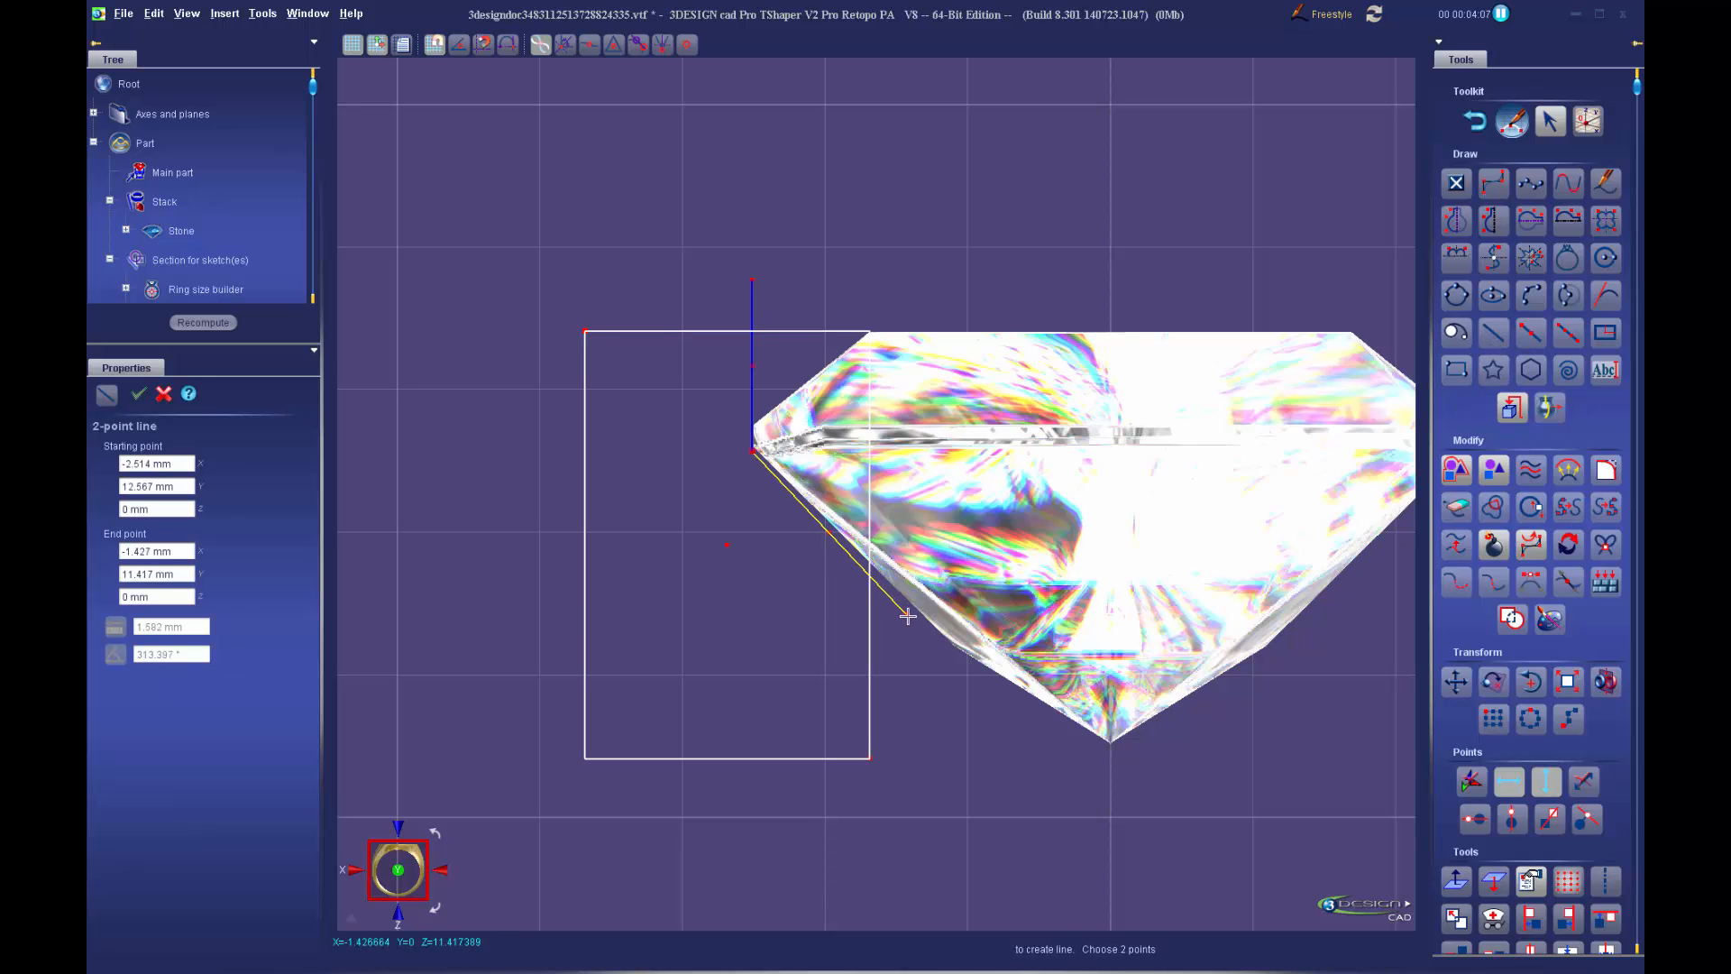
pyautogui.click(910, 619)
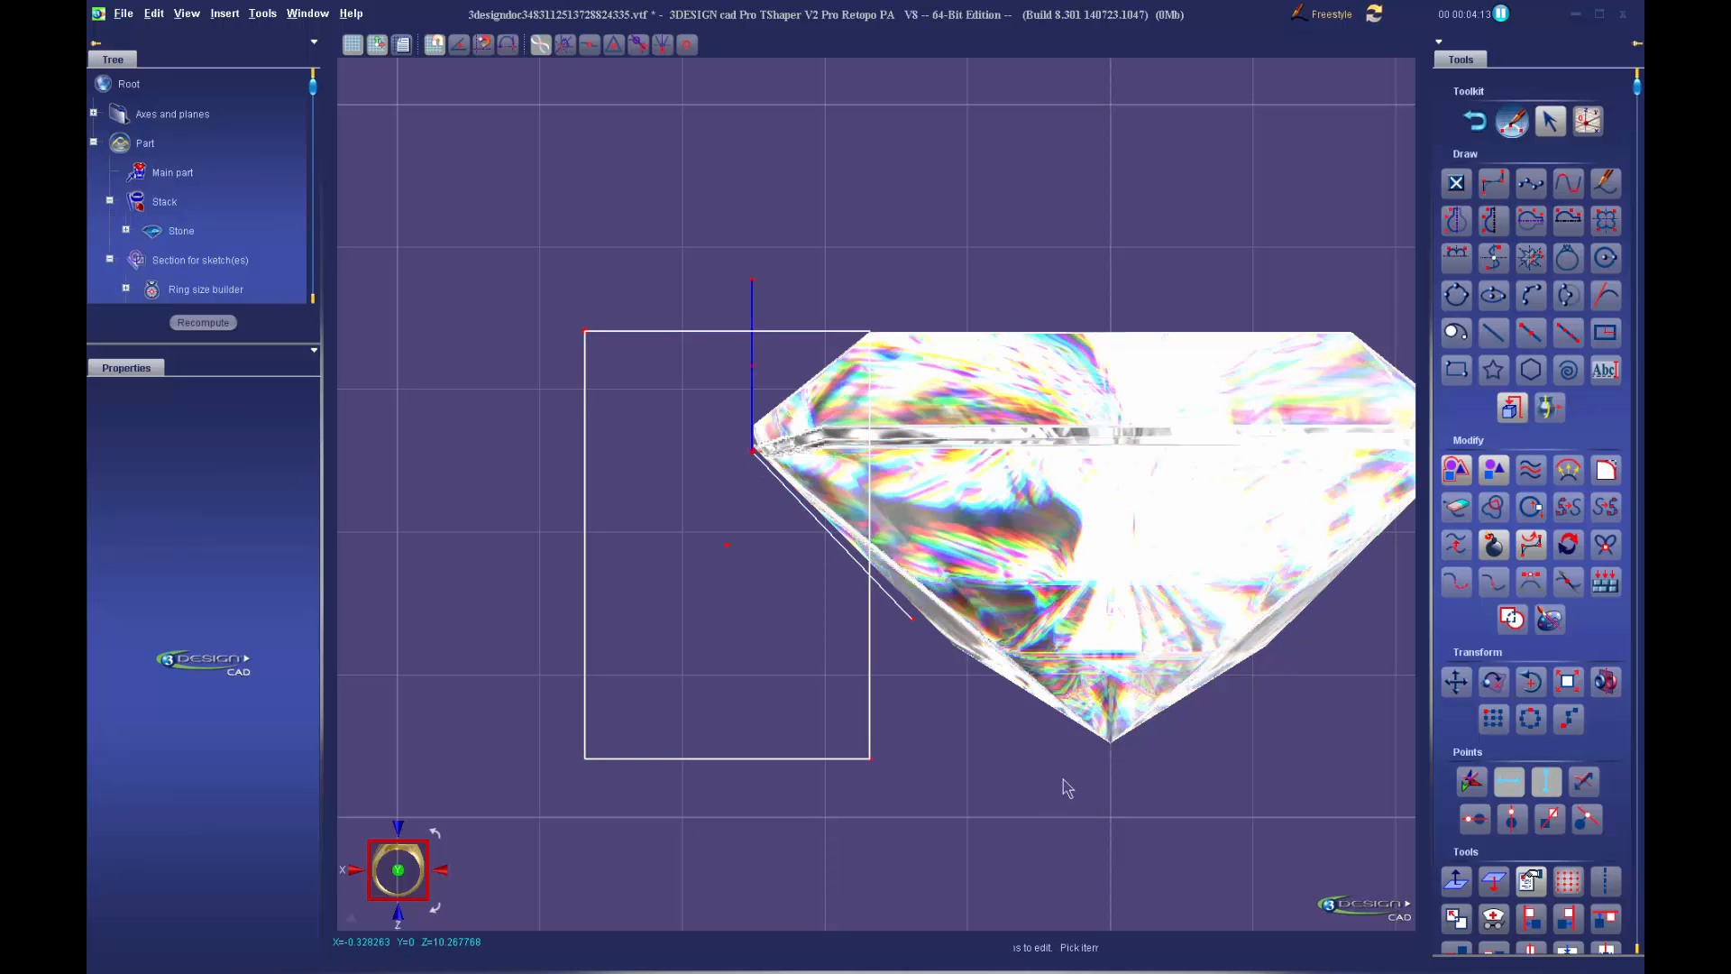
# Trim the excess ends of both seat lines and the rectangle parts overlapping the stone to leave one closed seat profile
pyautogui.click(1458, 510)
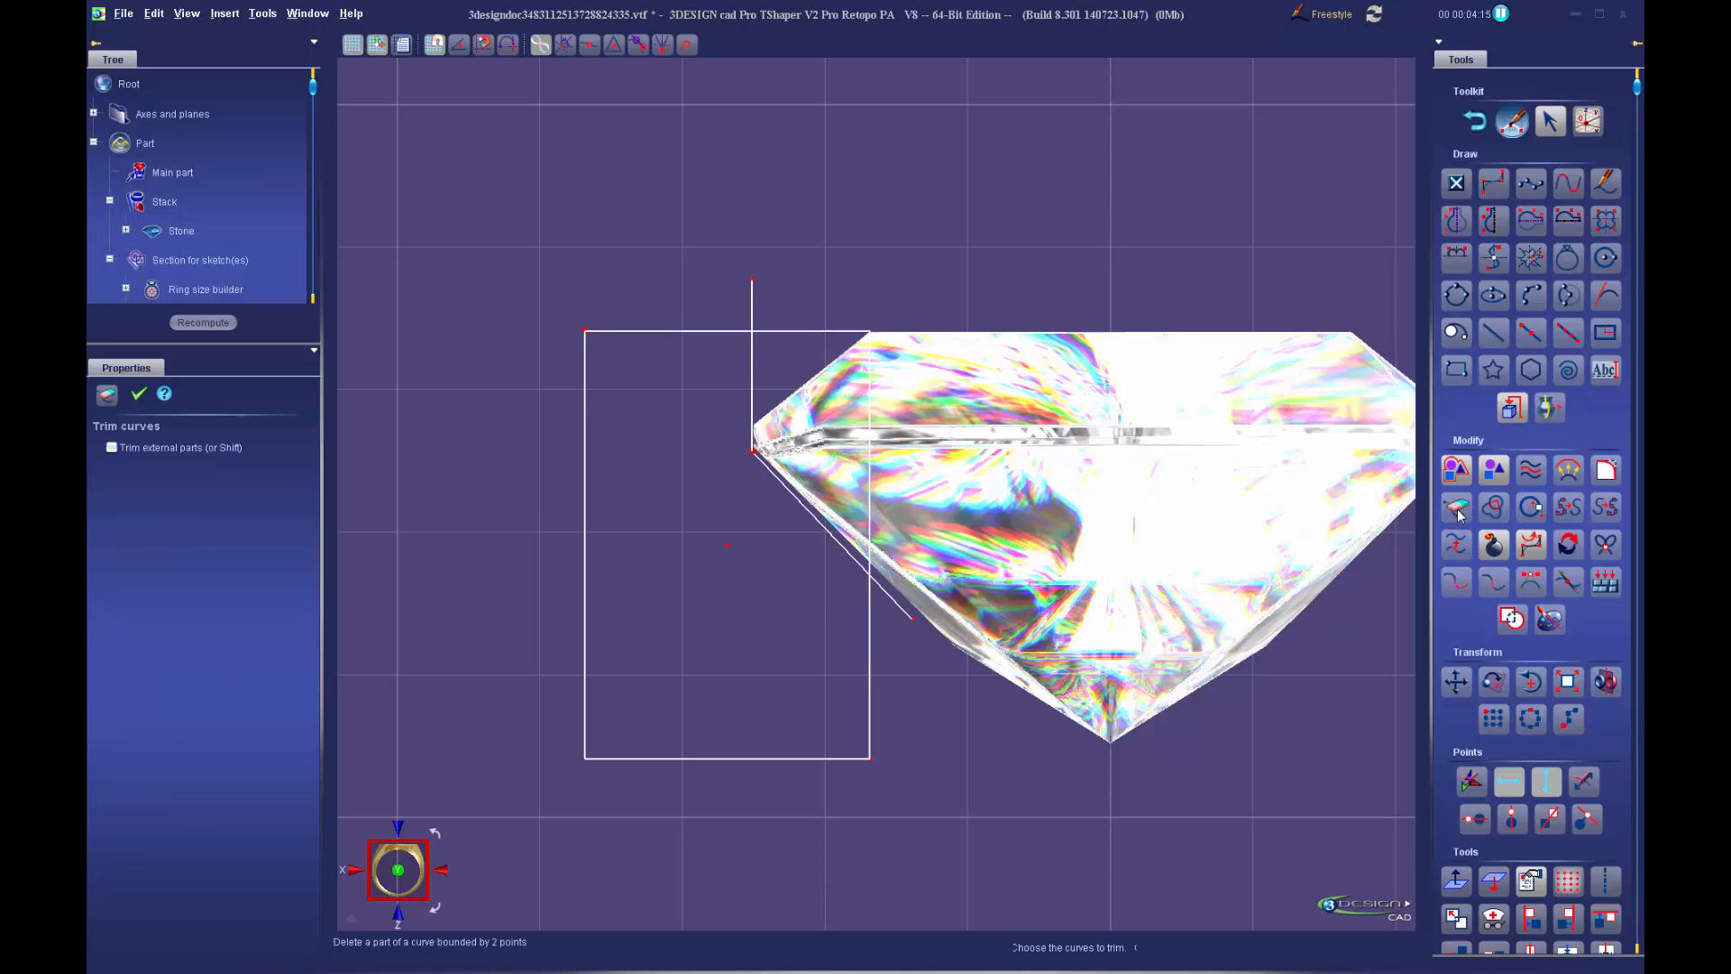
pyautogui.click(794, 336)
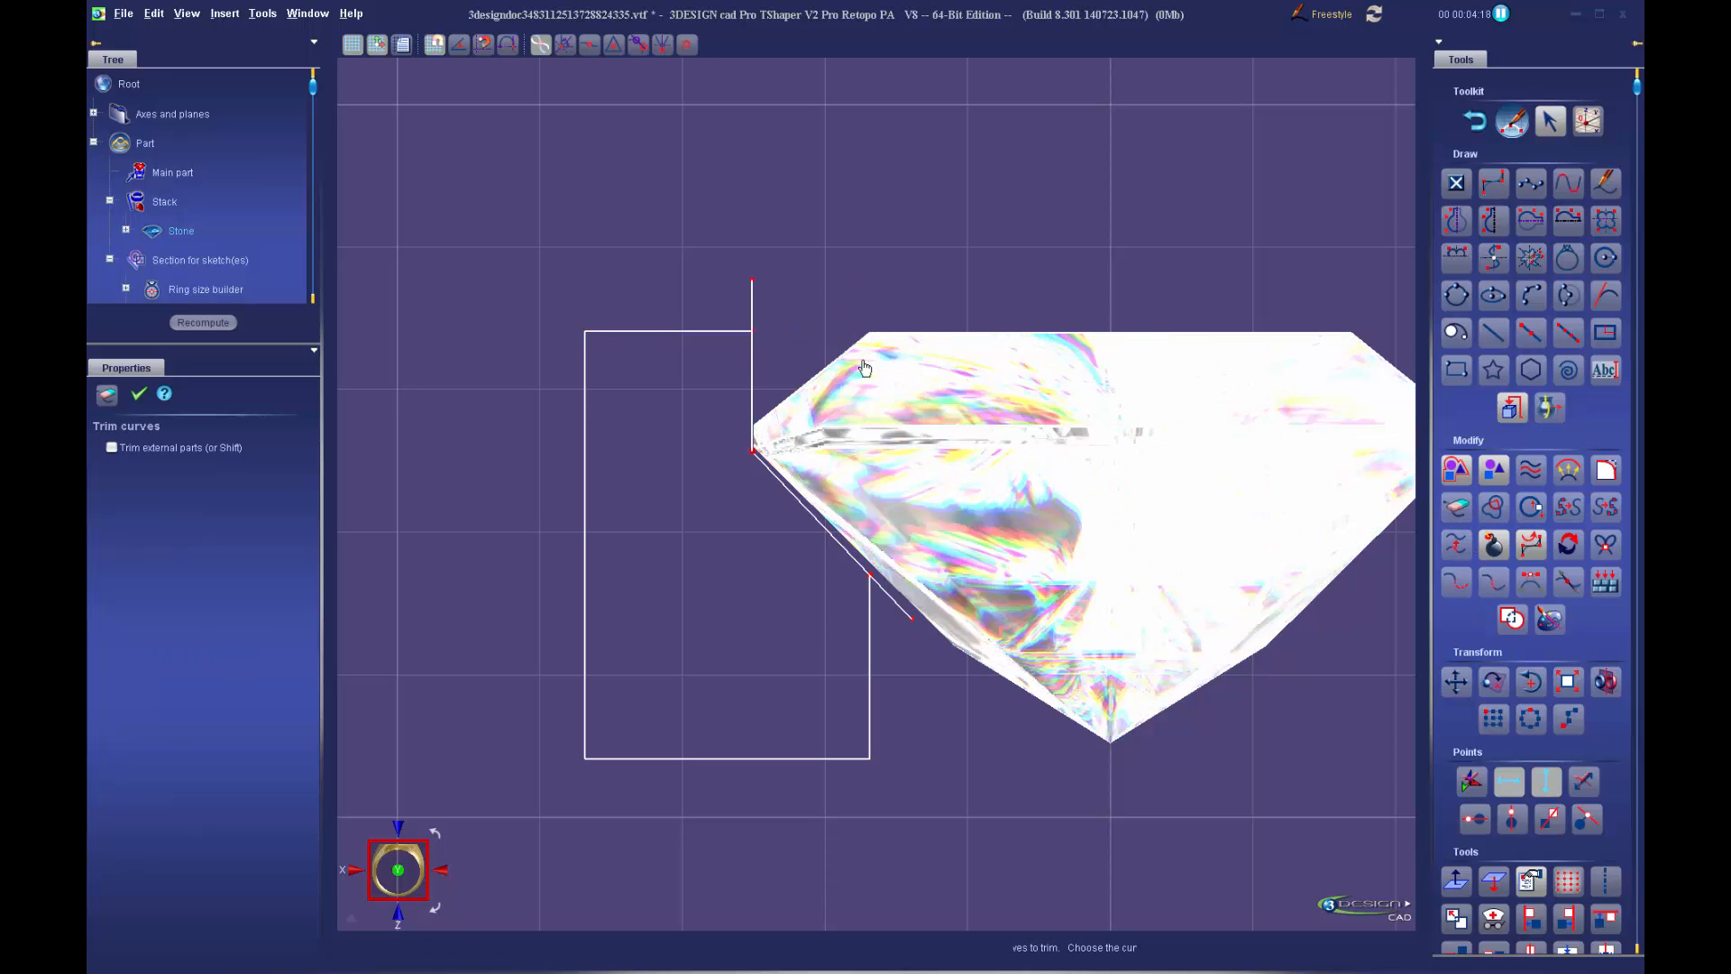
pyautogui.click(752, 306)
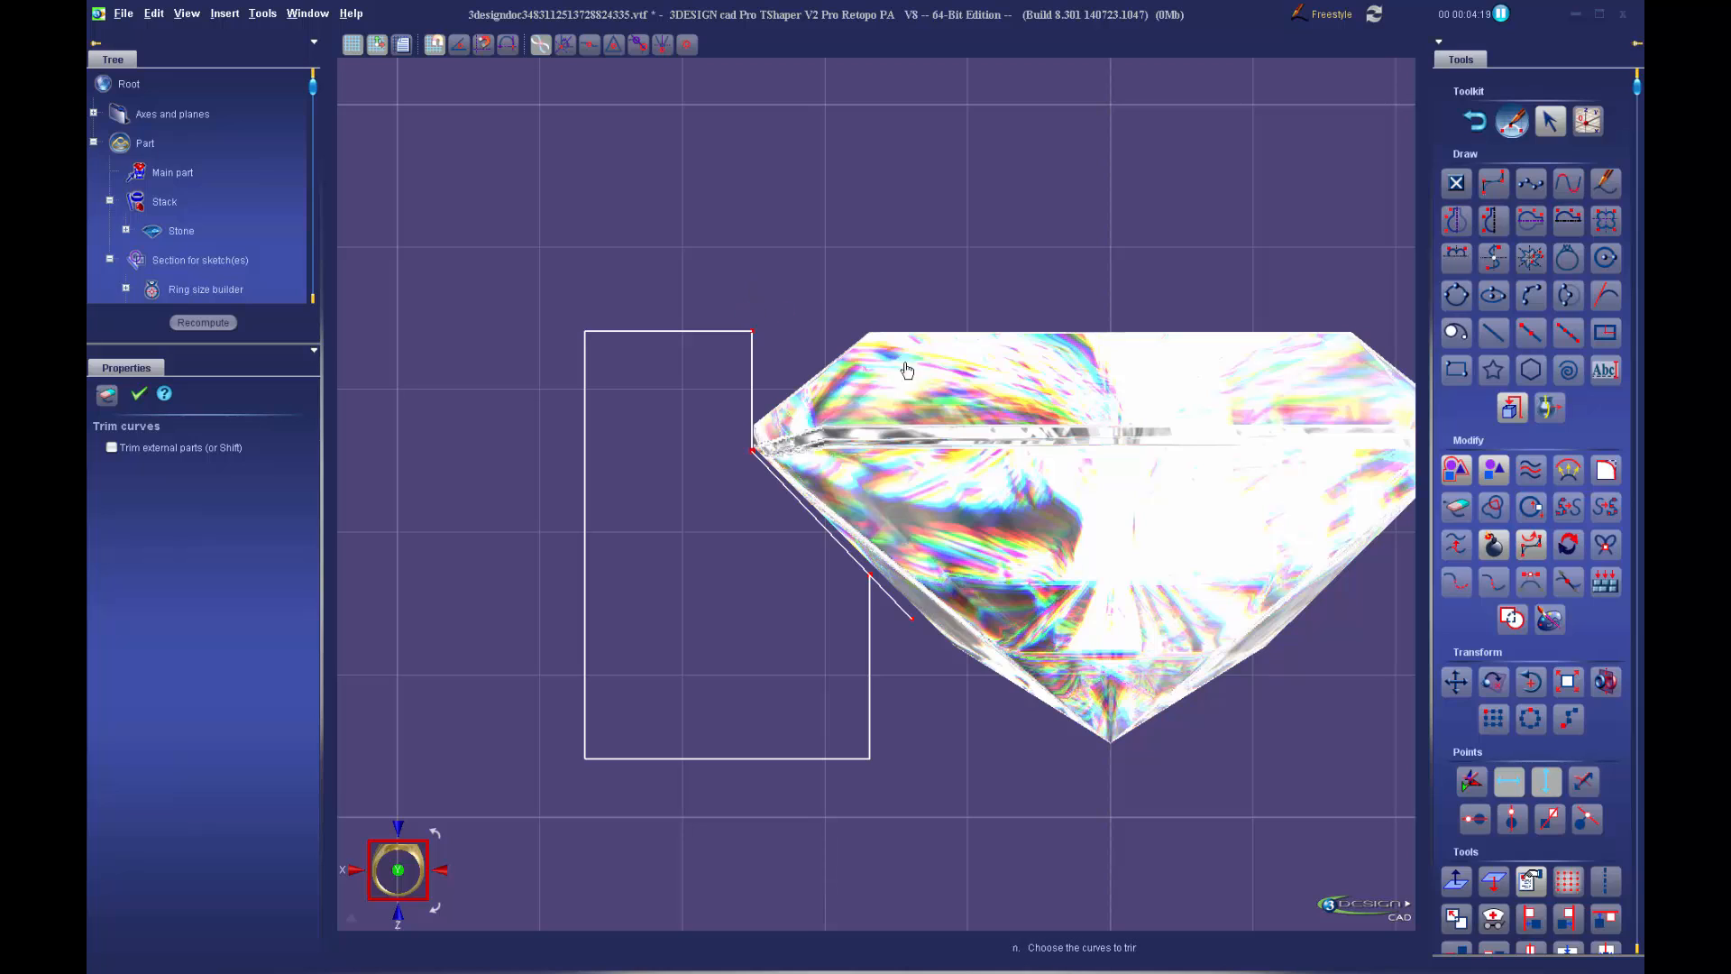
pyautogui.click(893, 598)
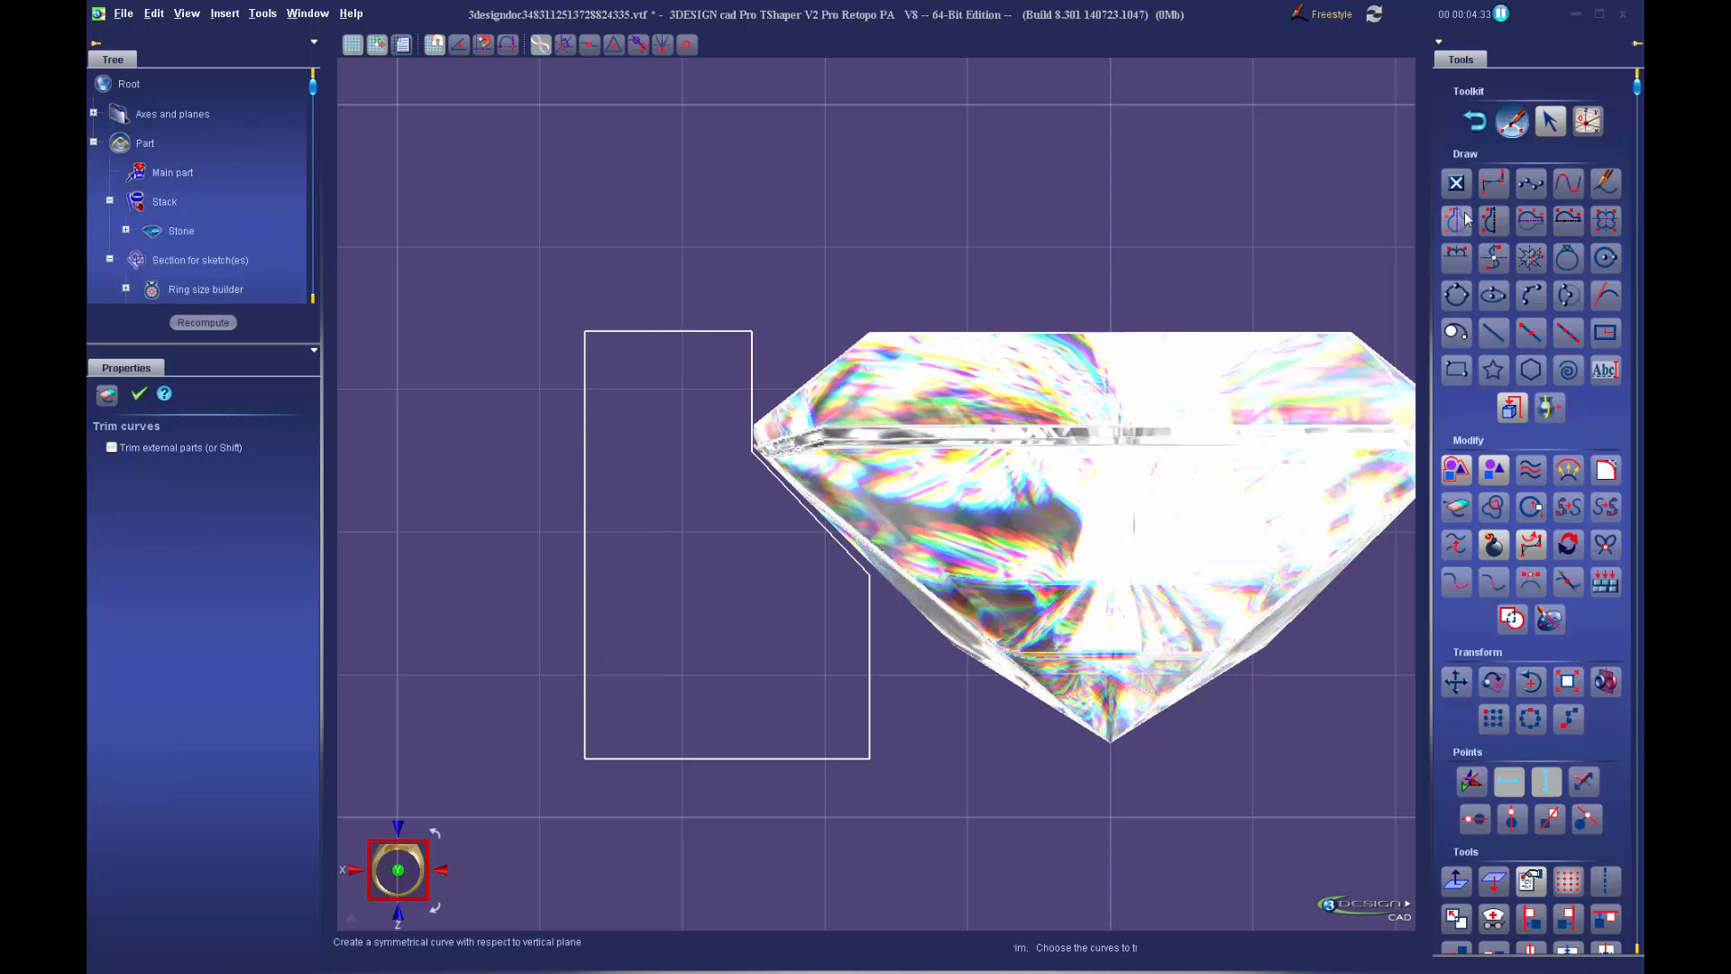
pyautogui.click(1550, 121)
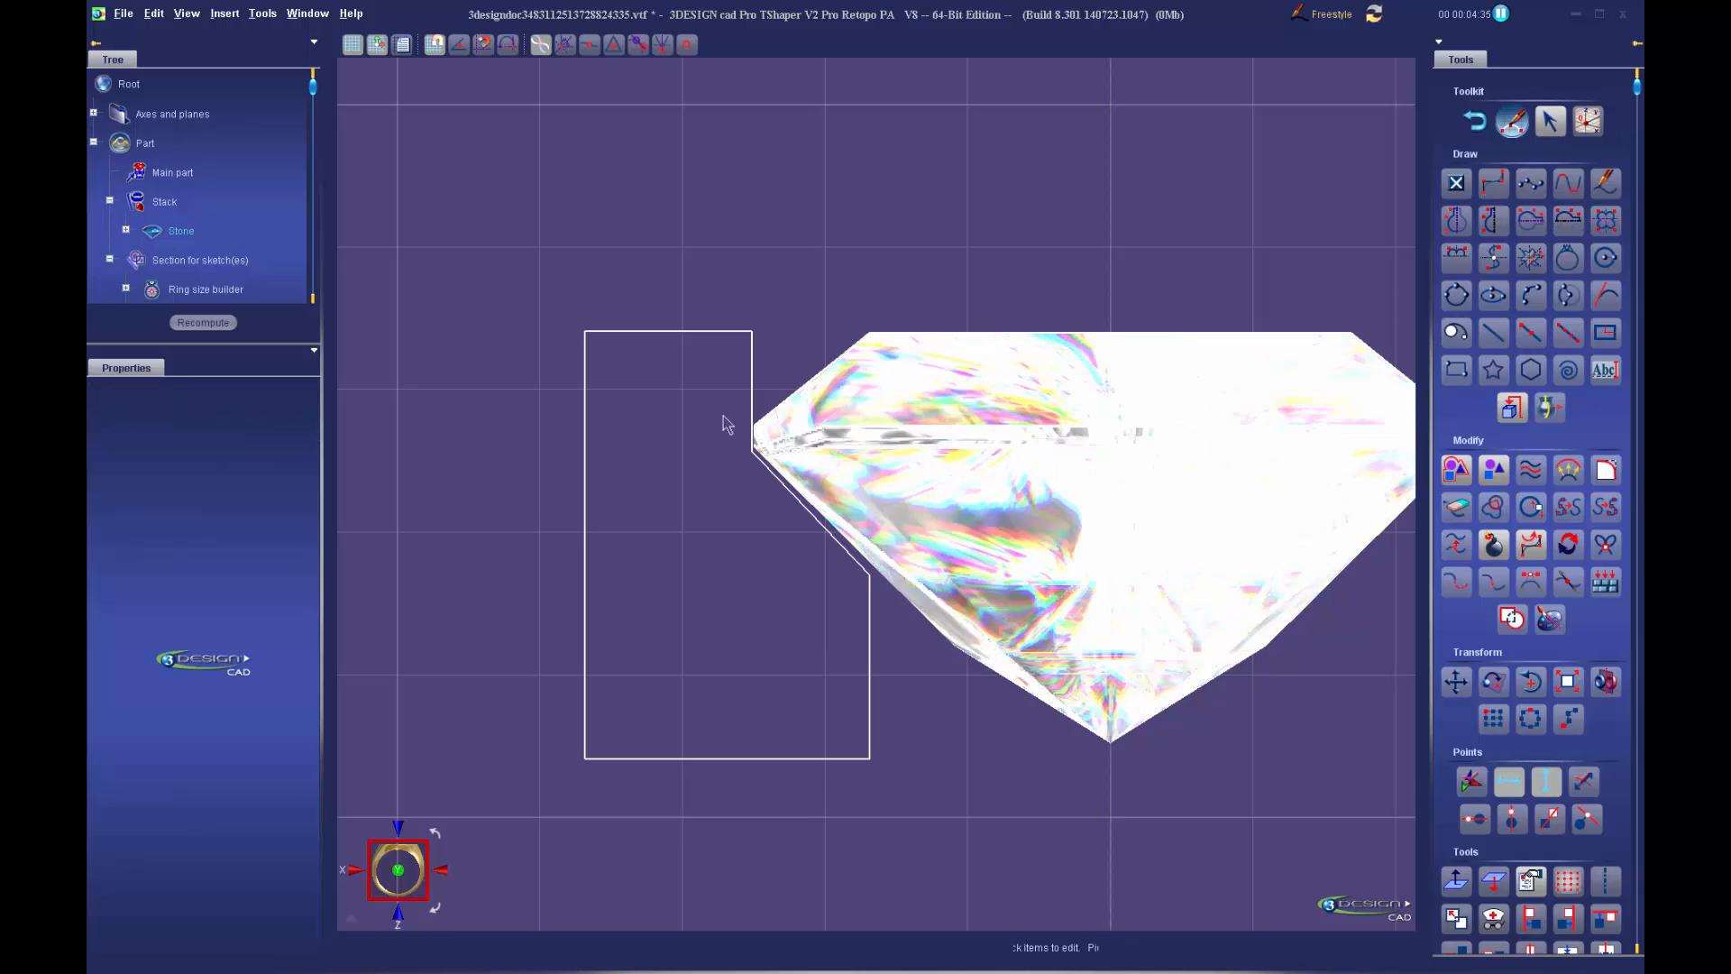
pyautogui.click(647, 336)
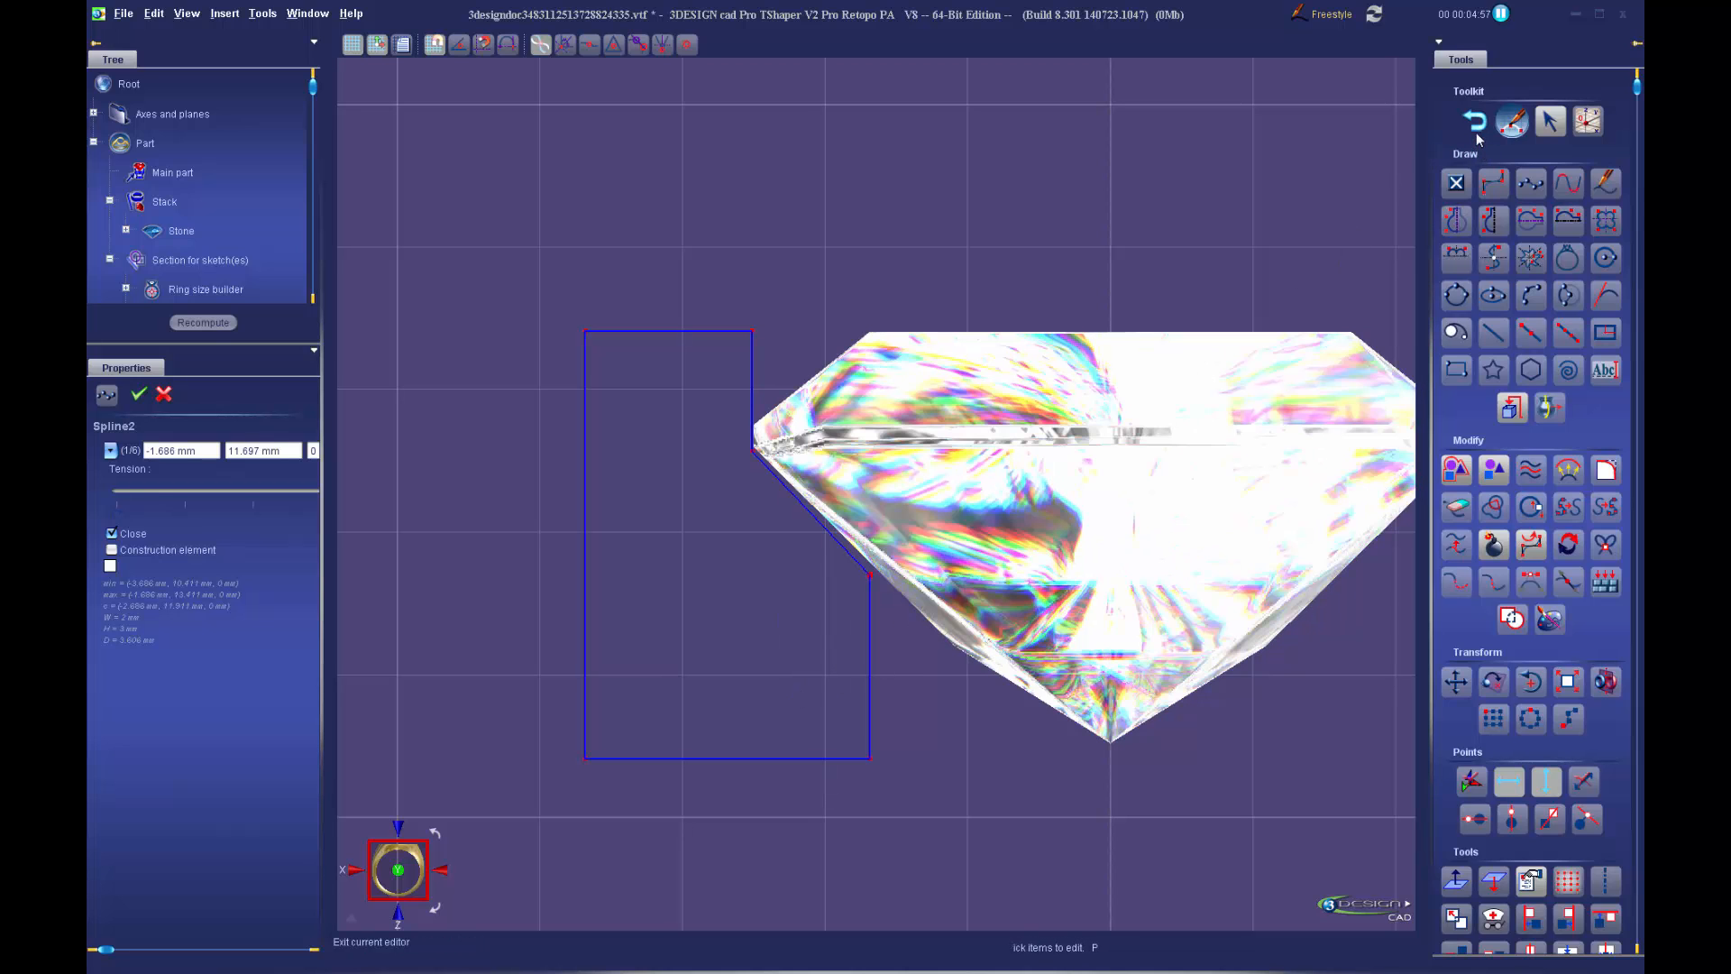
# Start a swept ring using the stone's outline as the rail and add the trimmed seat profile as its given section
pyautogui.scroll(5, 1037, 462)
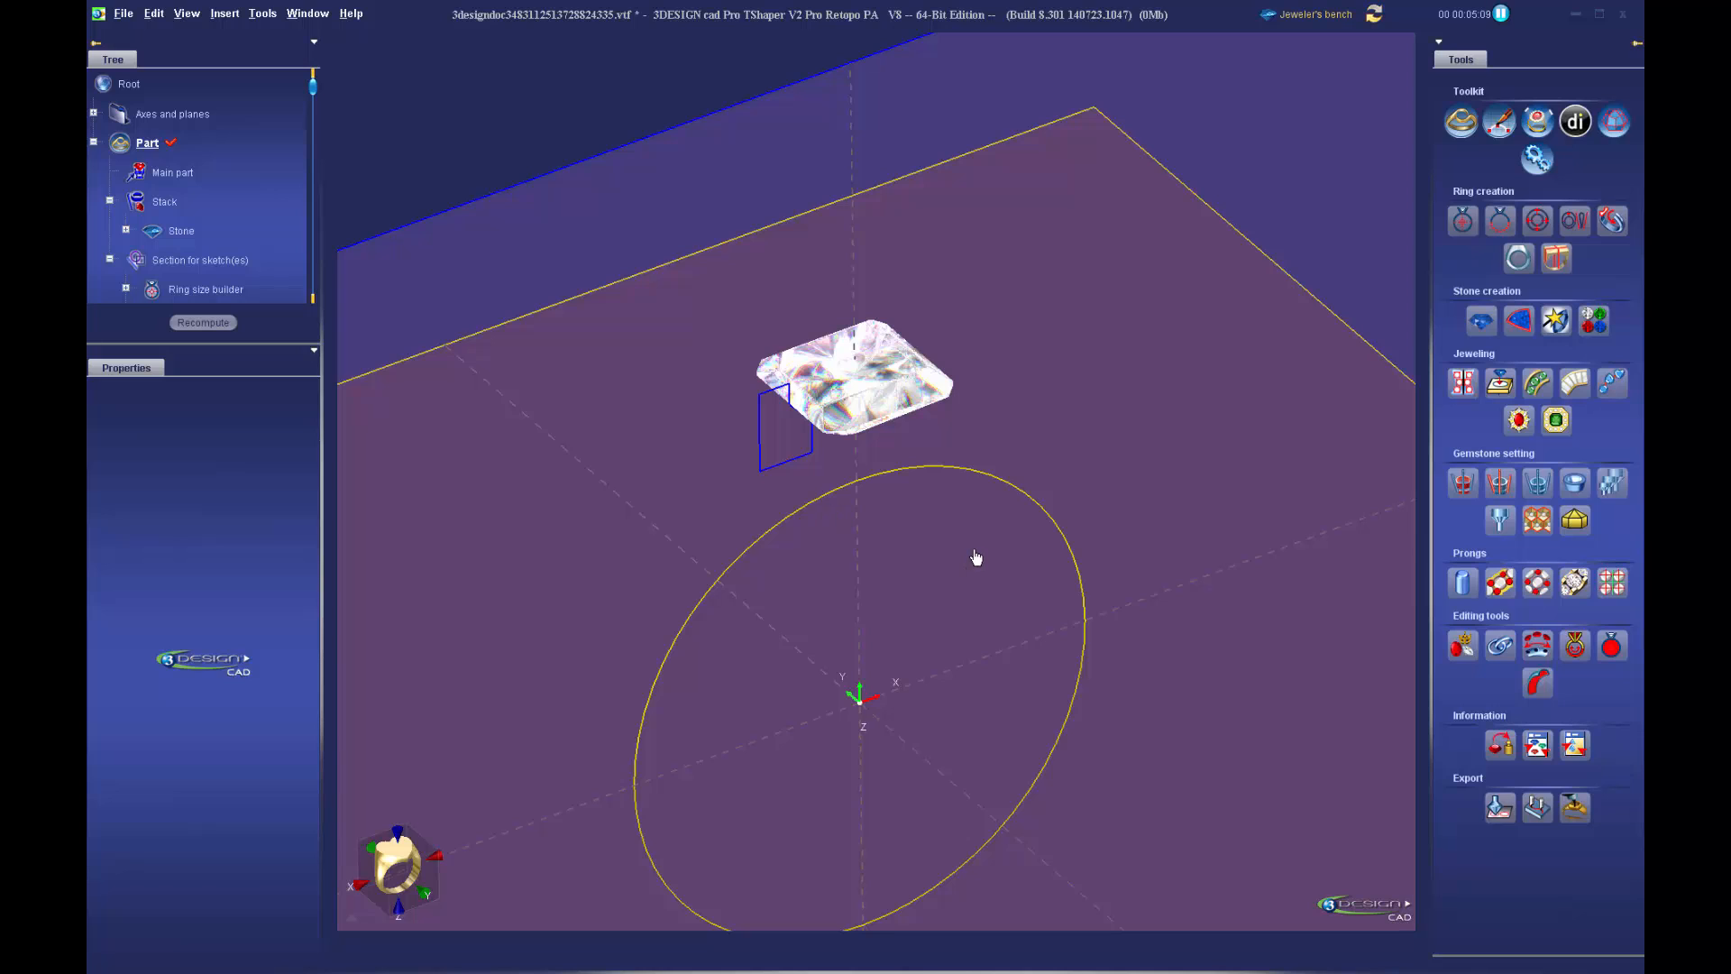
pyautogui.click(875, 366)
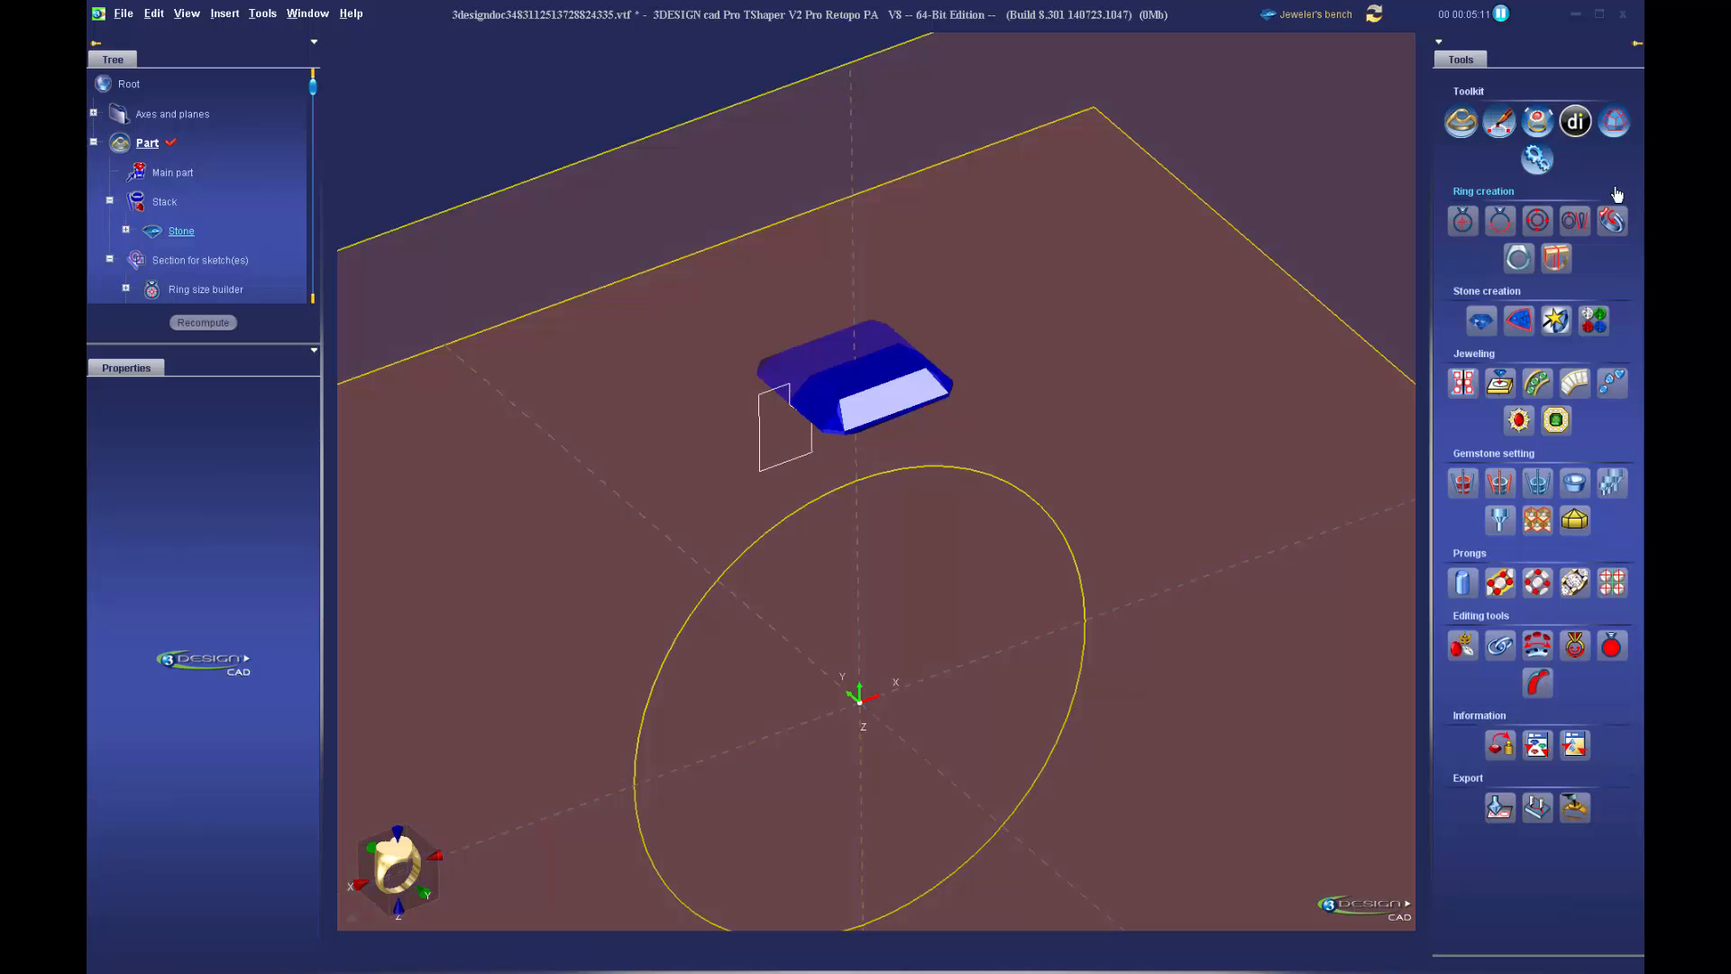
pyautogui.click(1614, 221)
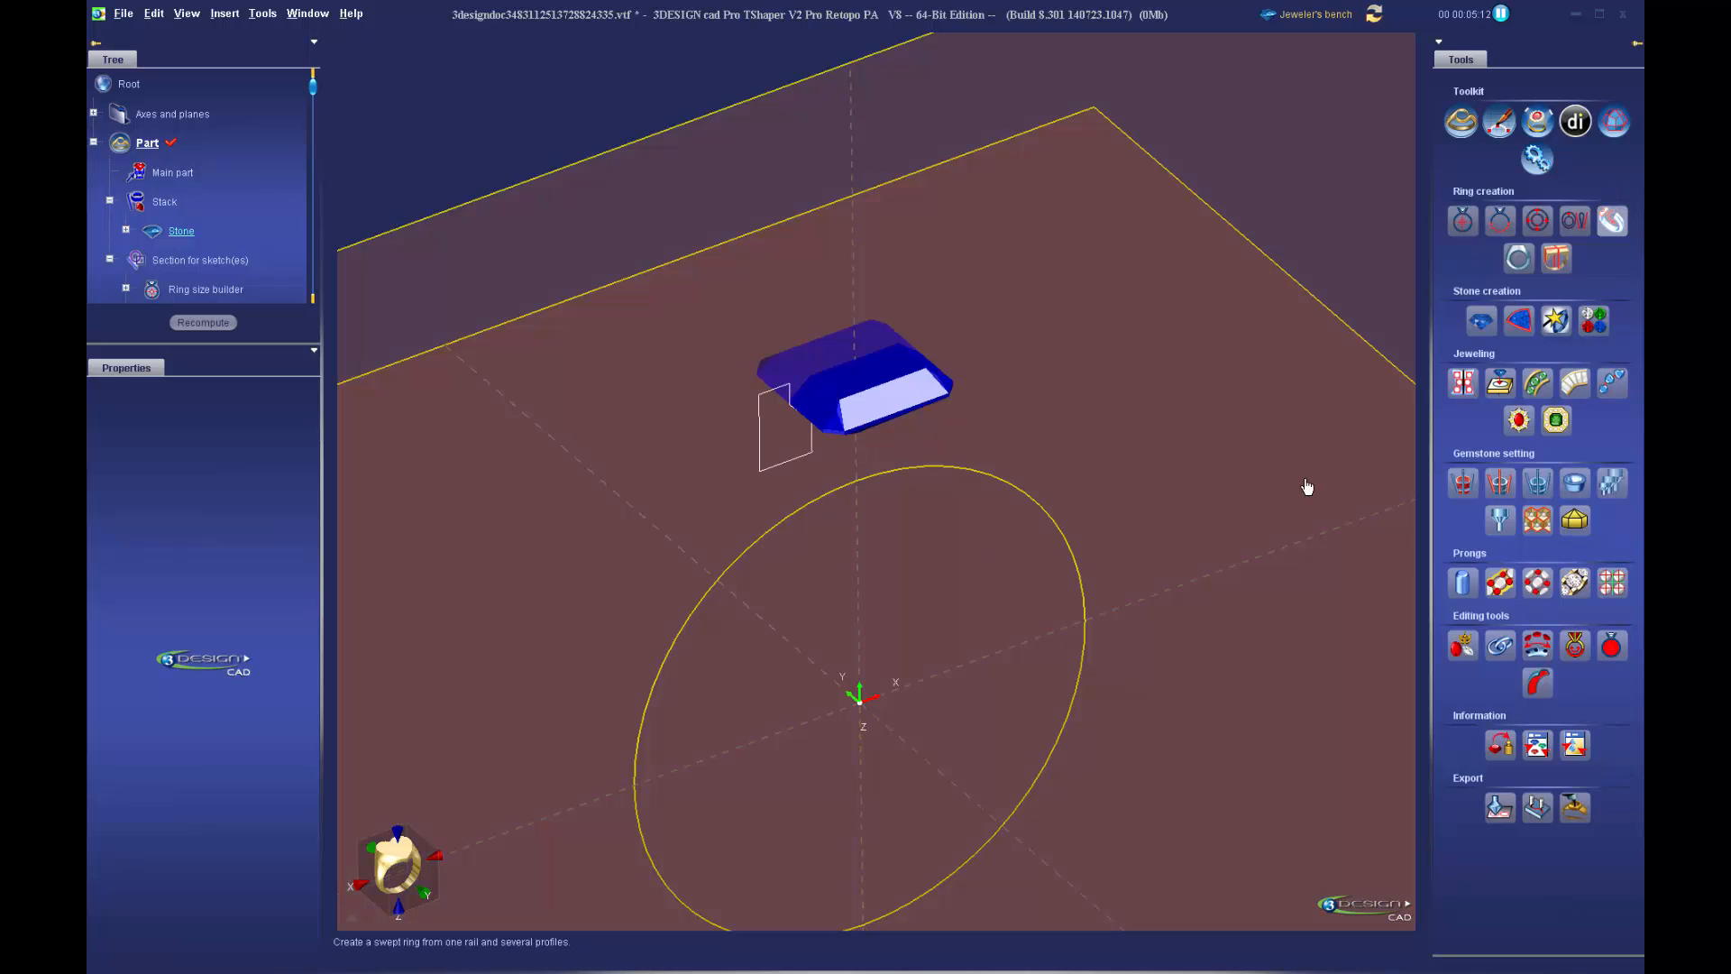
pyautogui.scroll(2, 807, 639)
pyautogui.scroll(1, 807, 640)
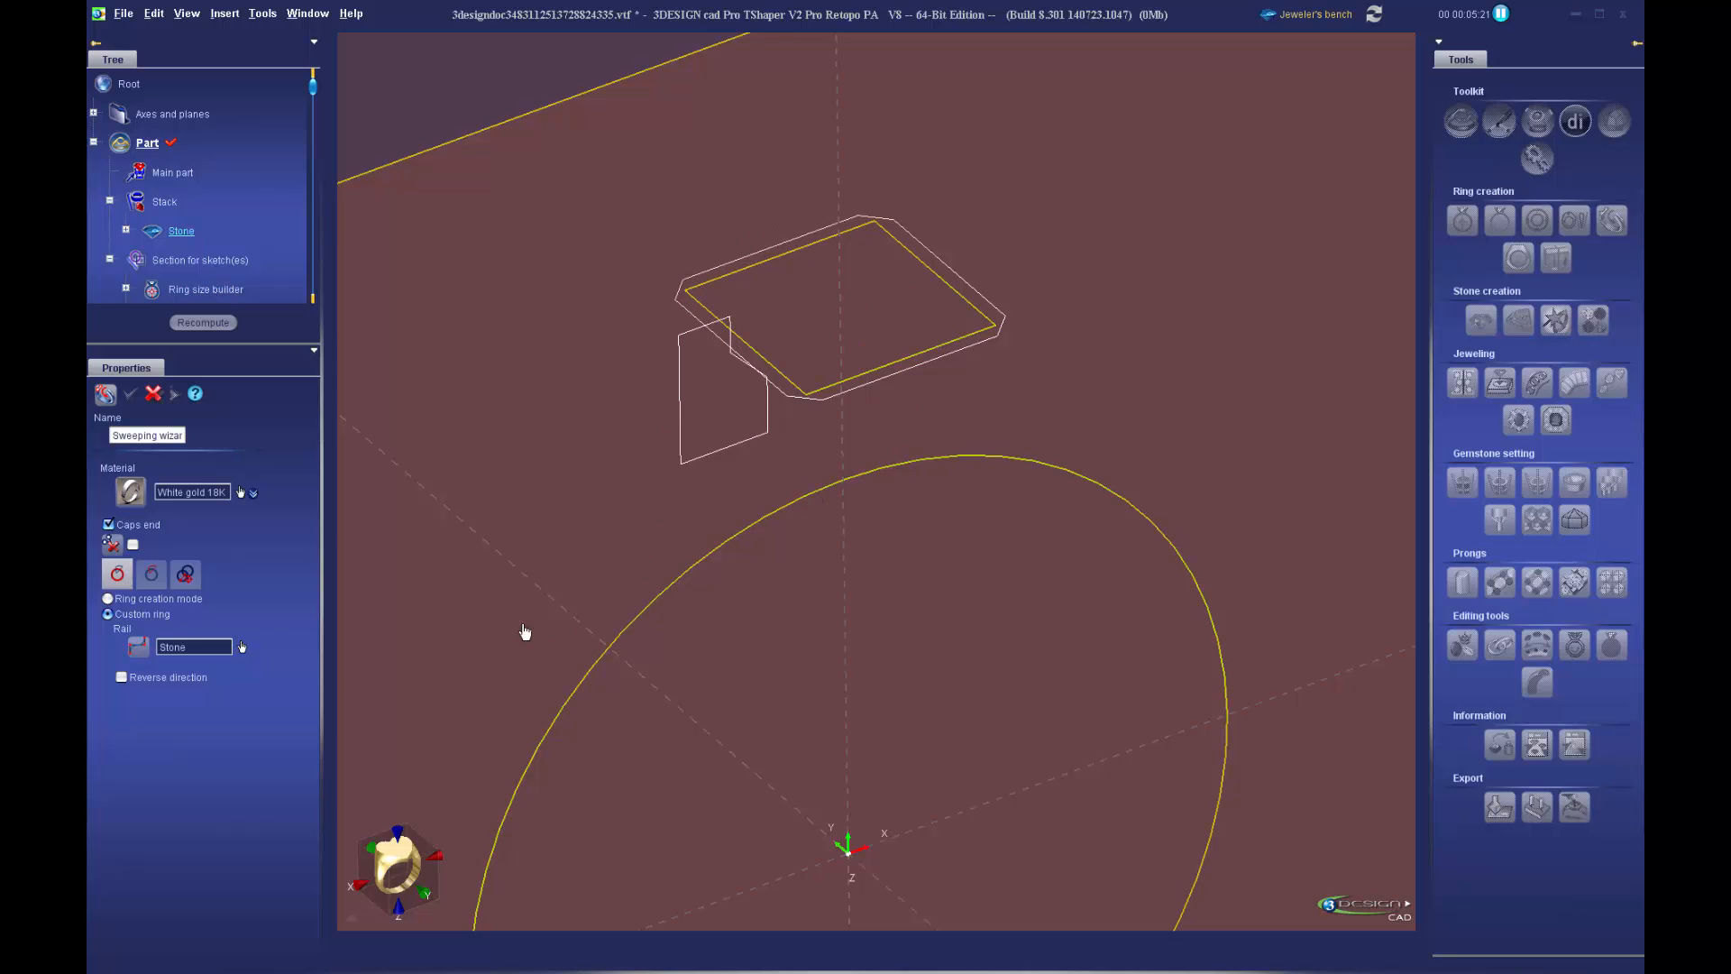
pyautogui.click(151, 574)
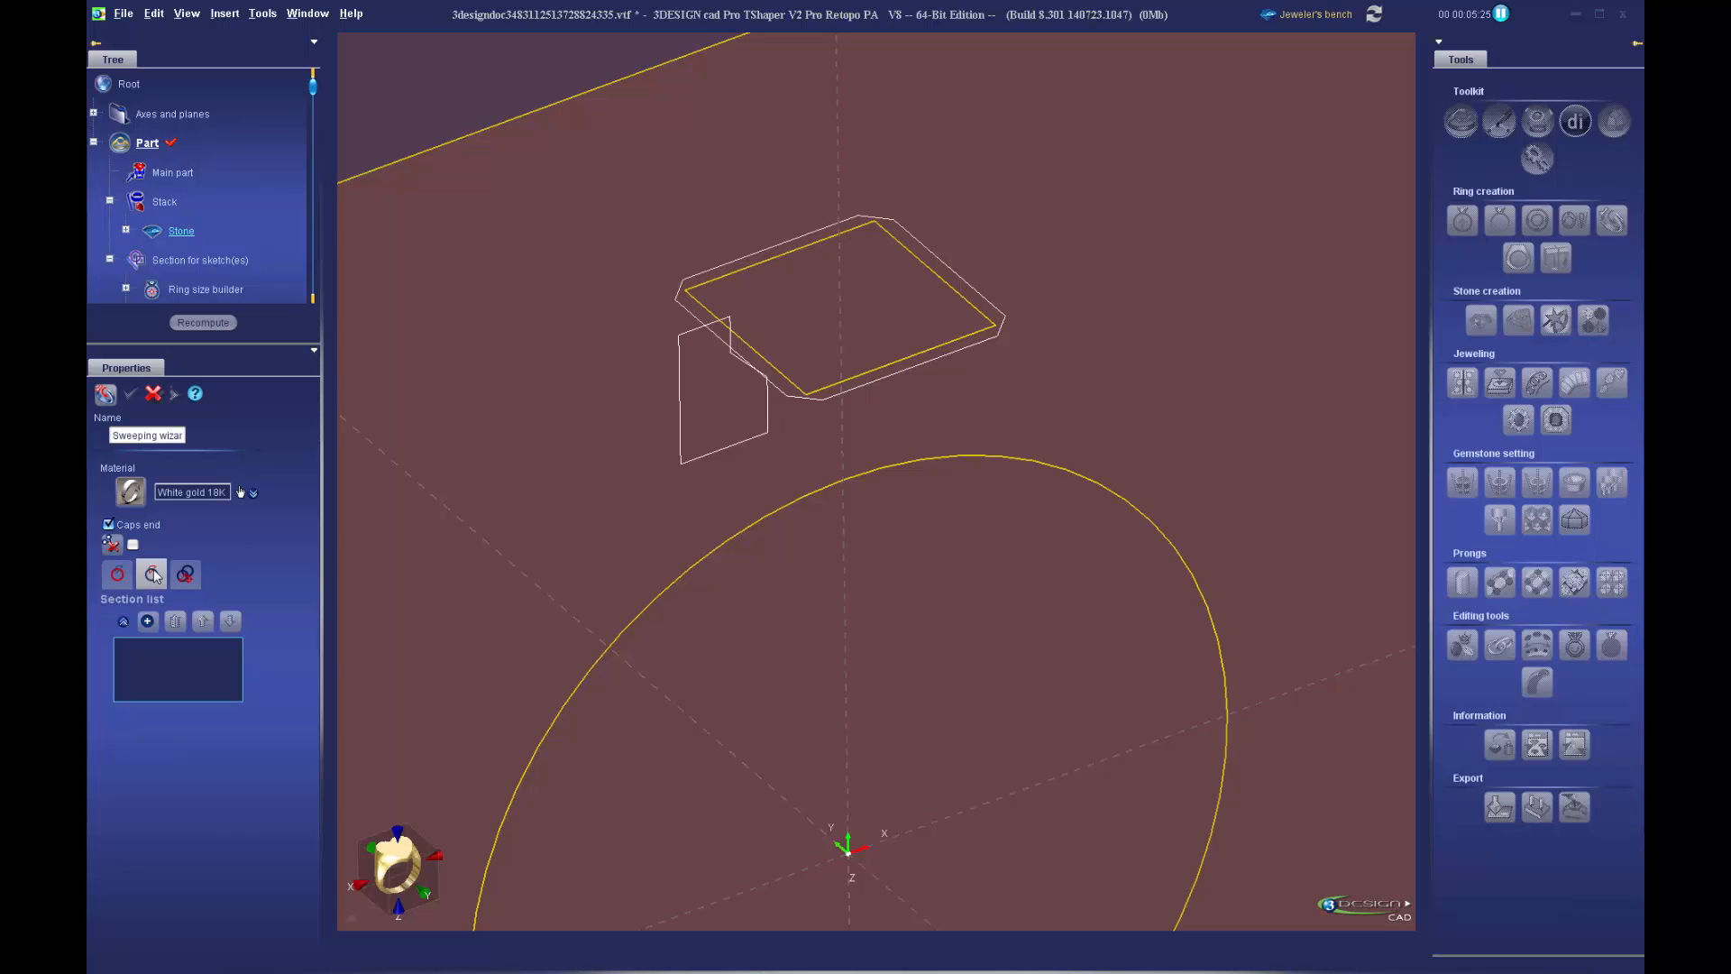
pyautogui.click(148, 622)
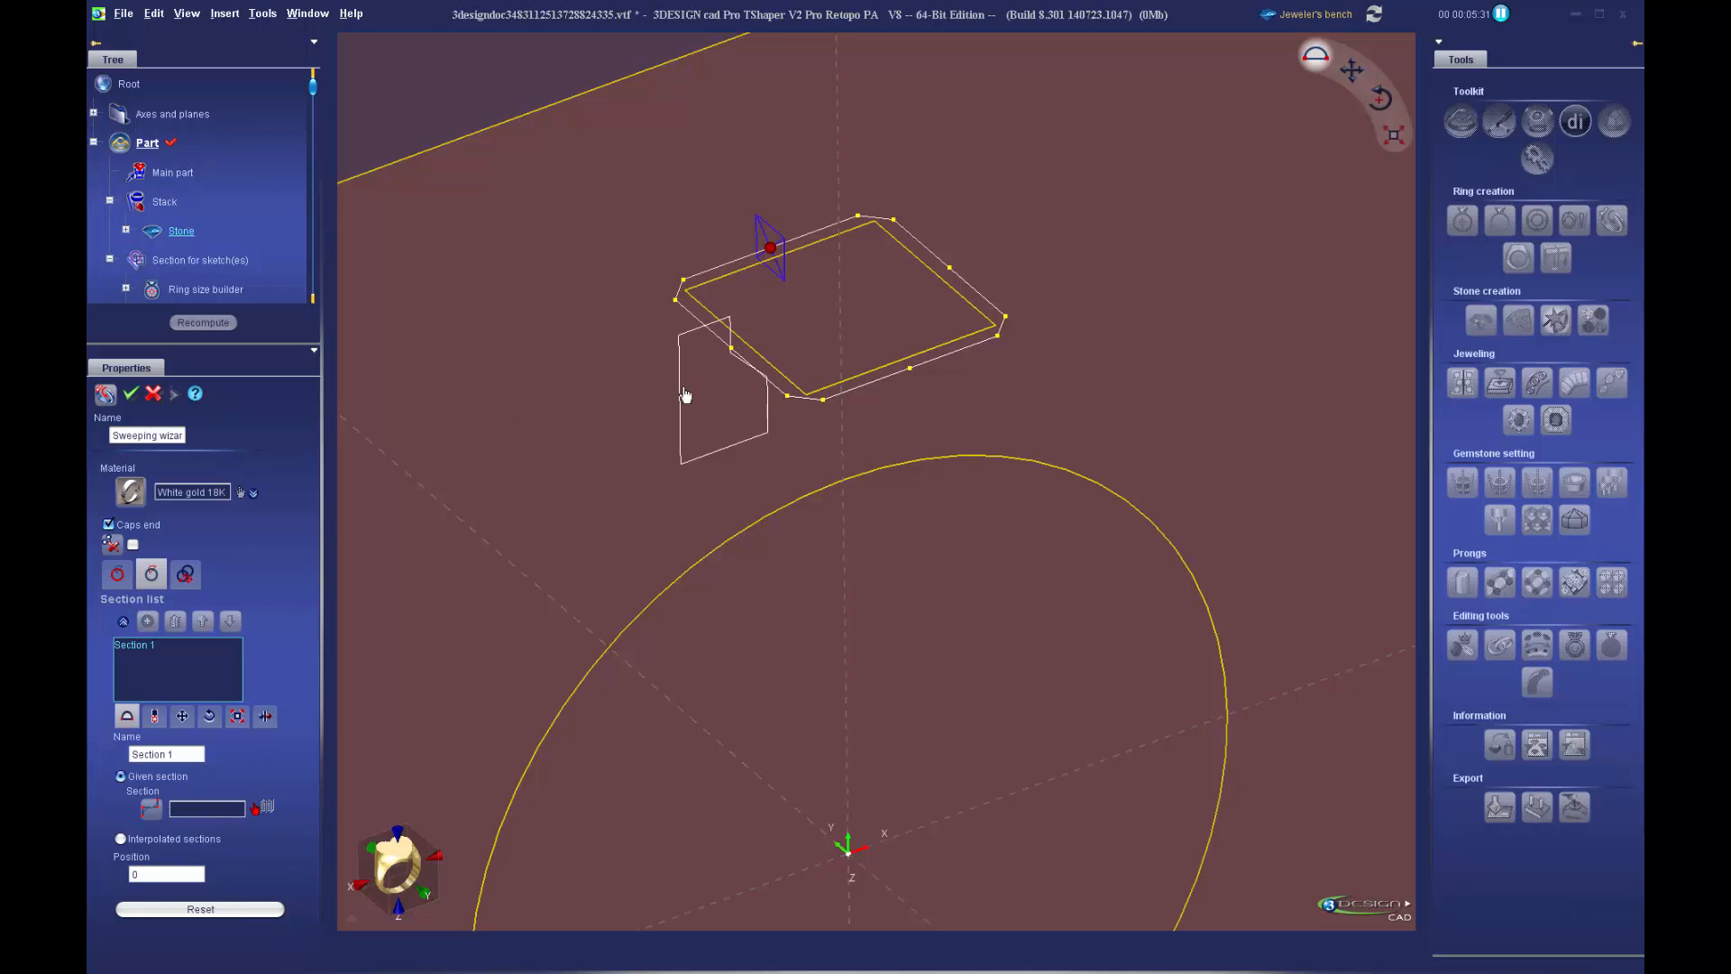
pyautogui.click(755, 435)
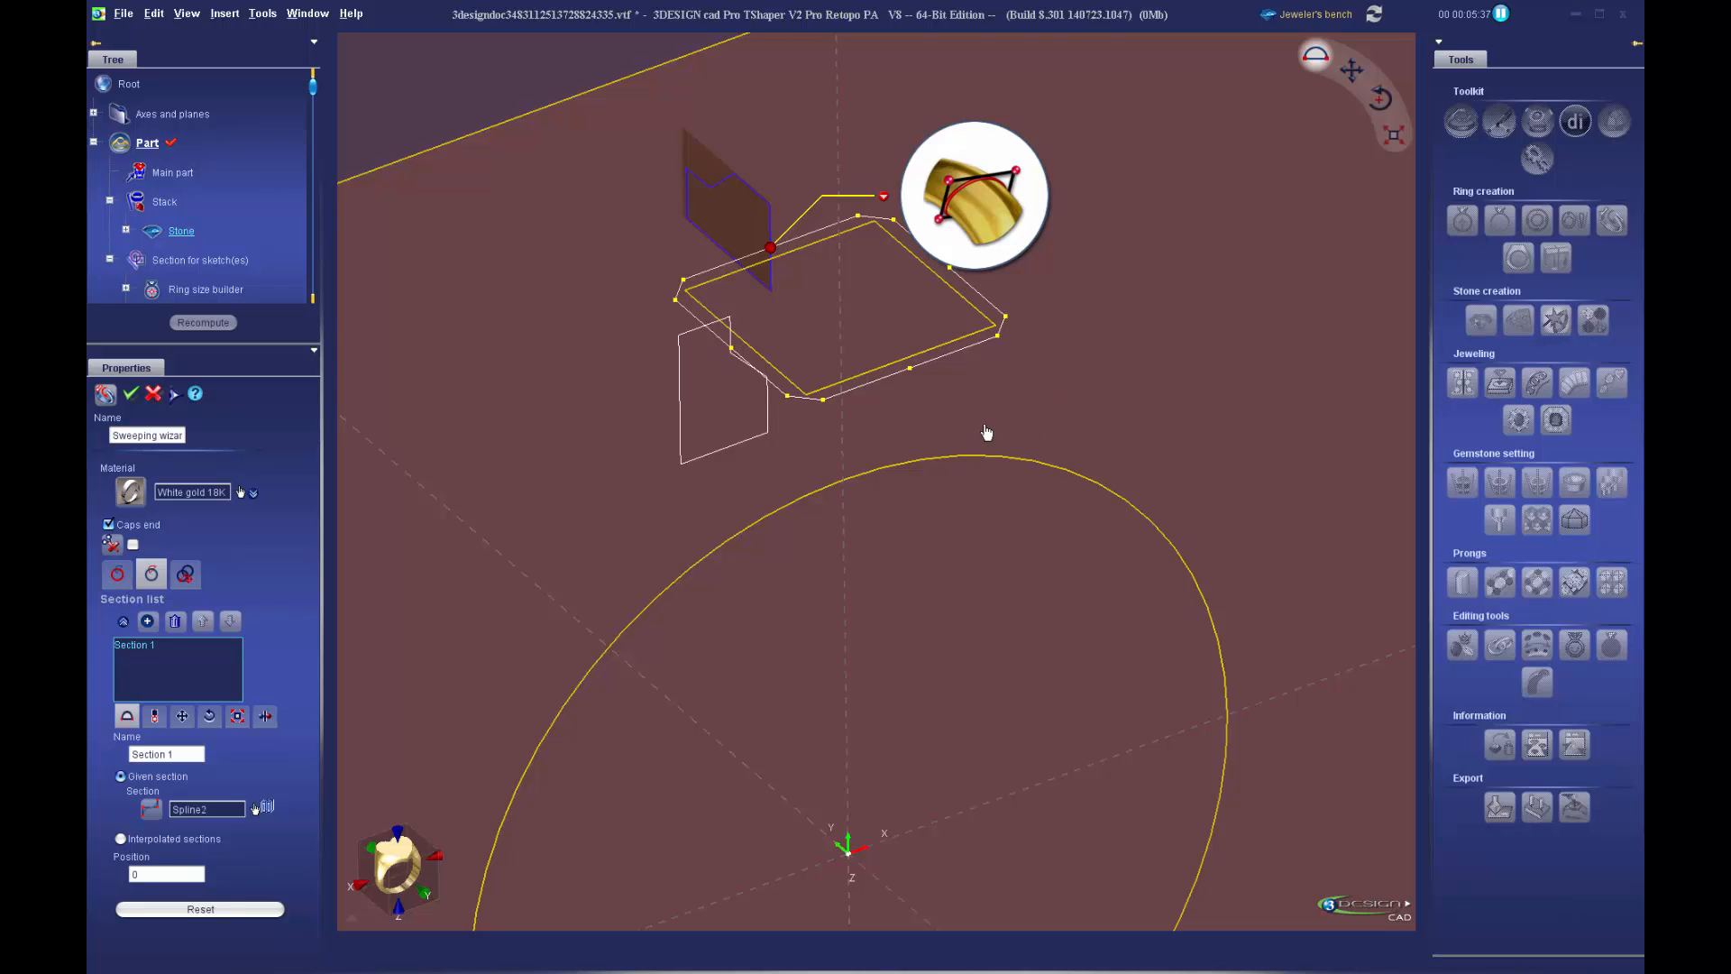
# Rotate the sweep section to -90° so the profile stands upright beside the stone outline
pyautogui.click(964, 211)
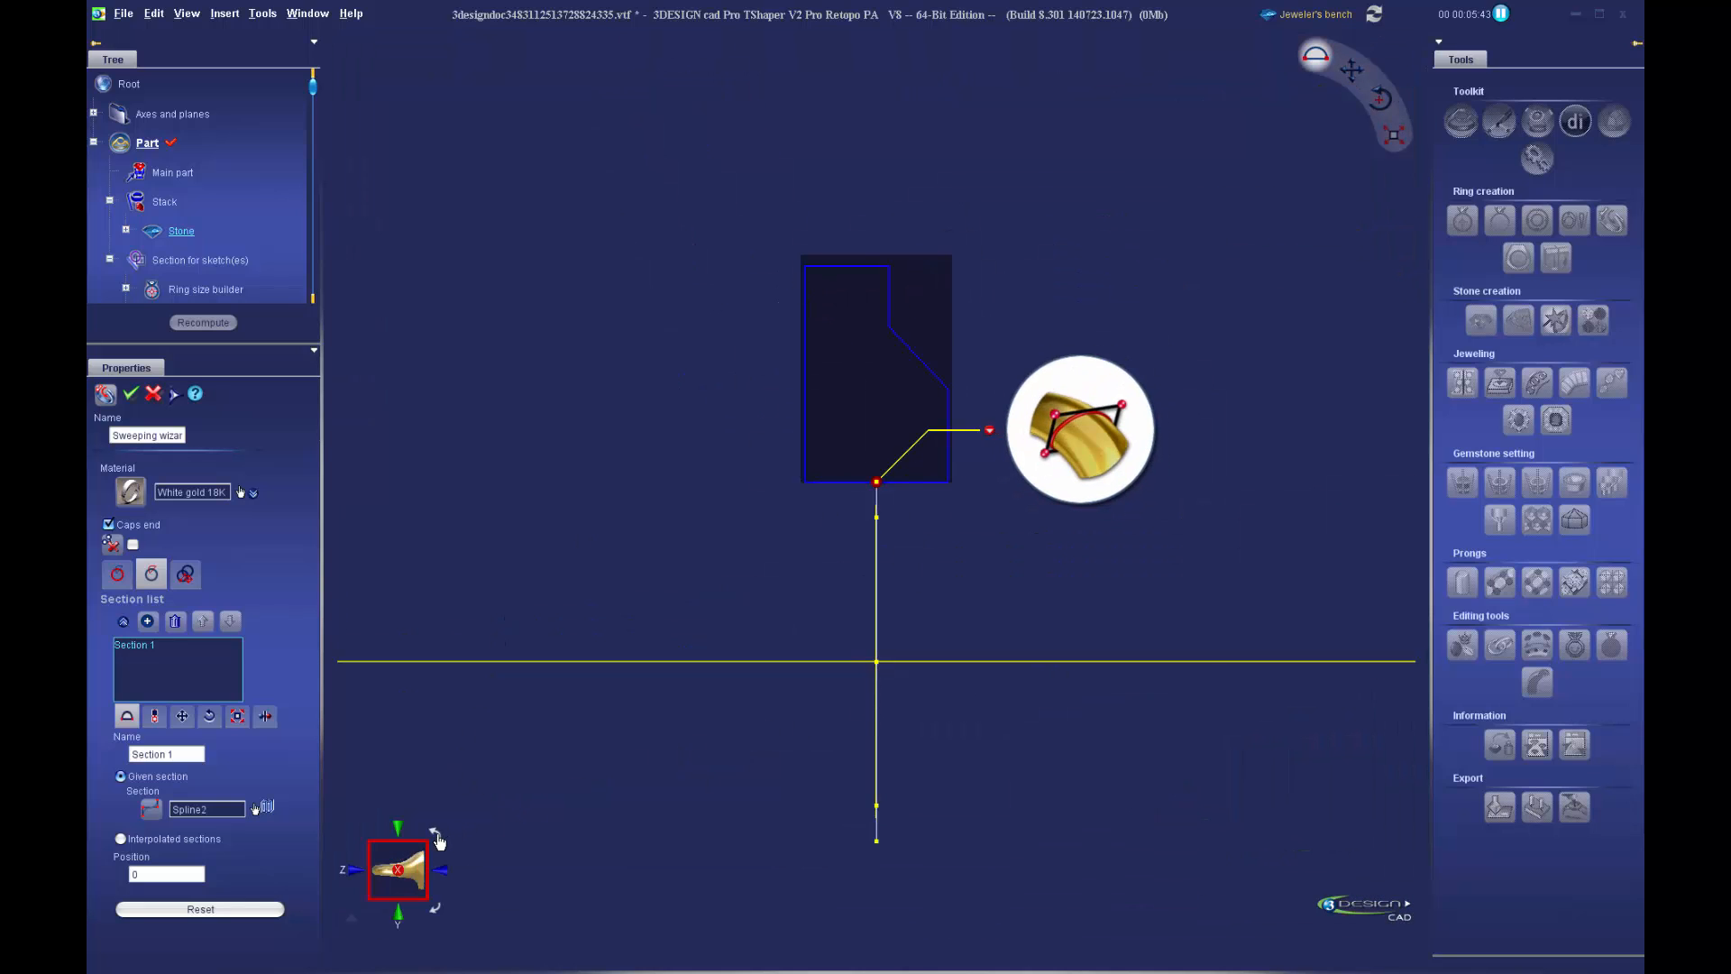
pyautogui.click(437, 836)
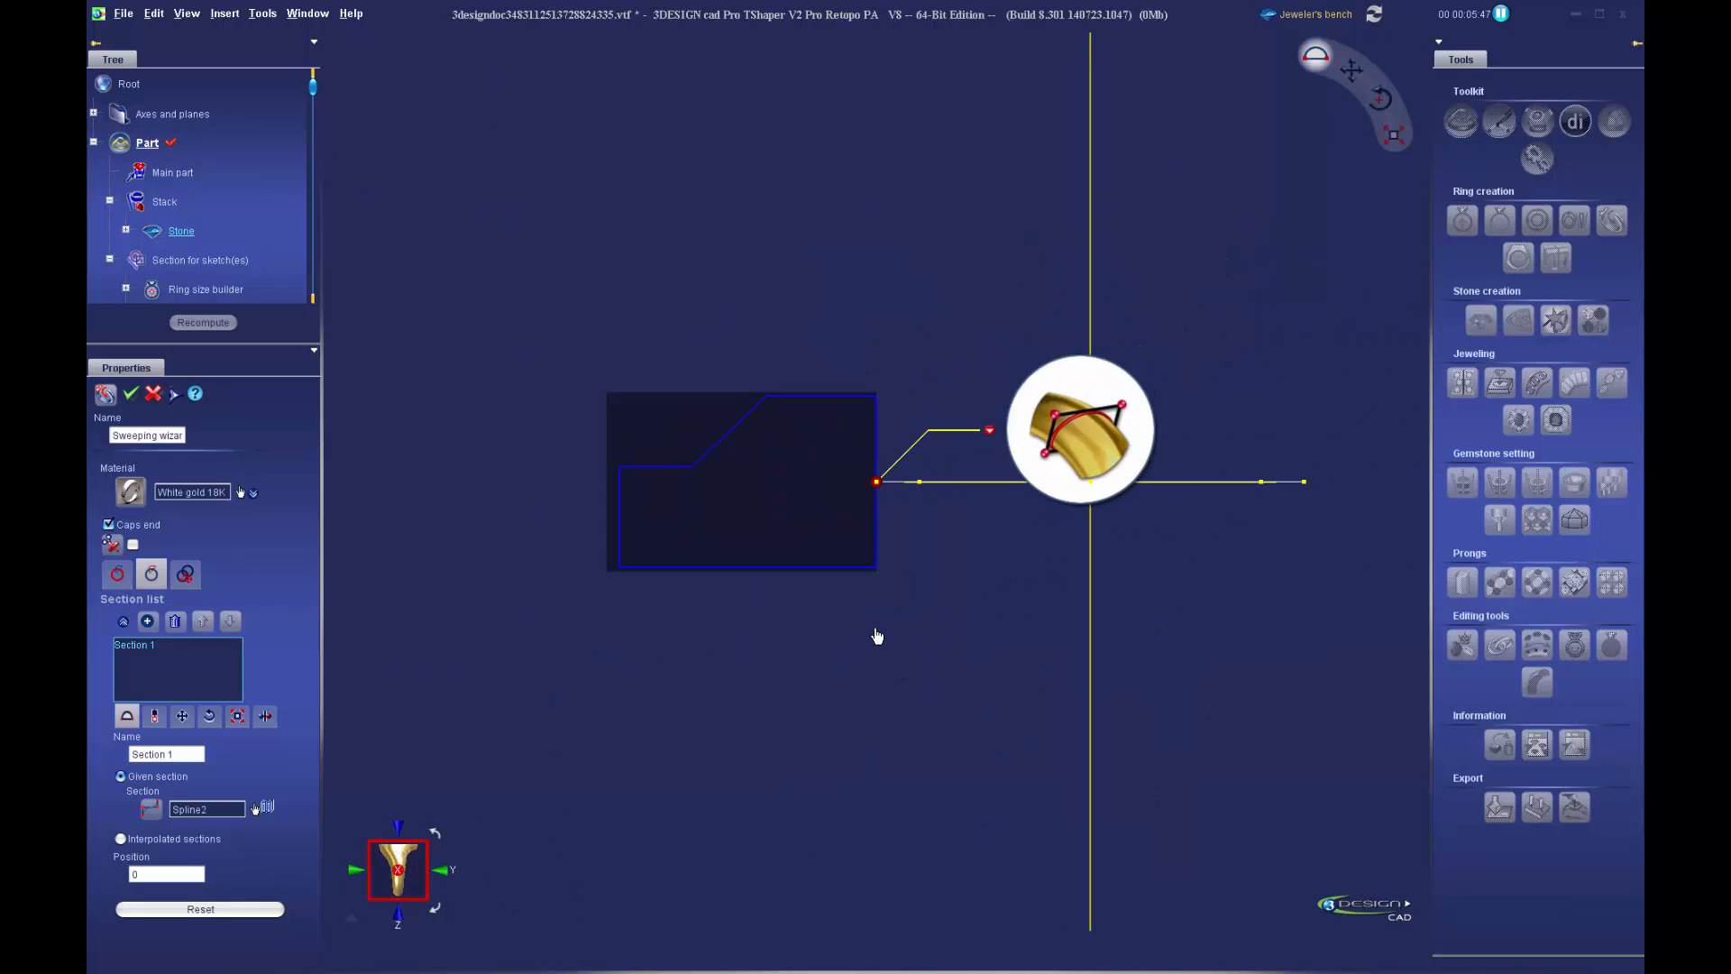
pyautogui.scroll(2, 878, 637)
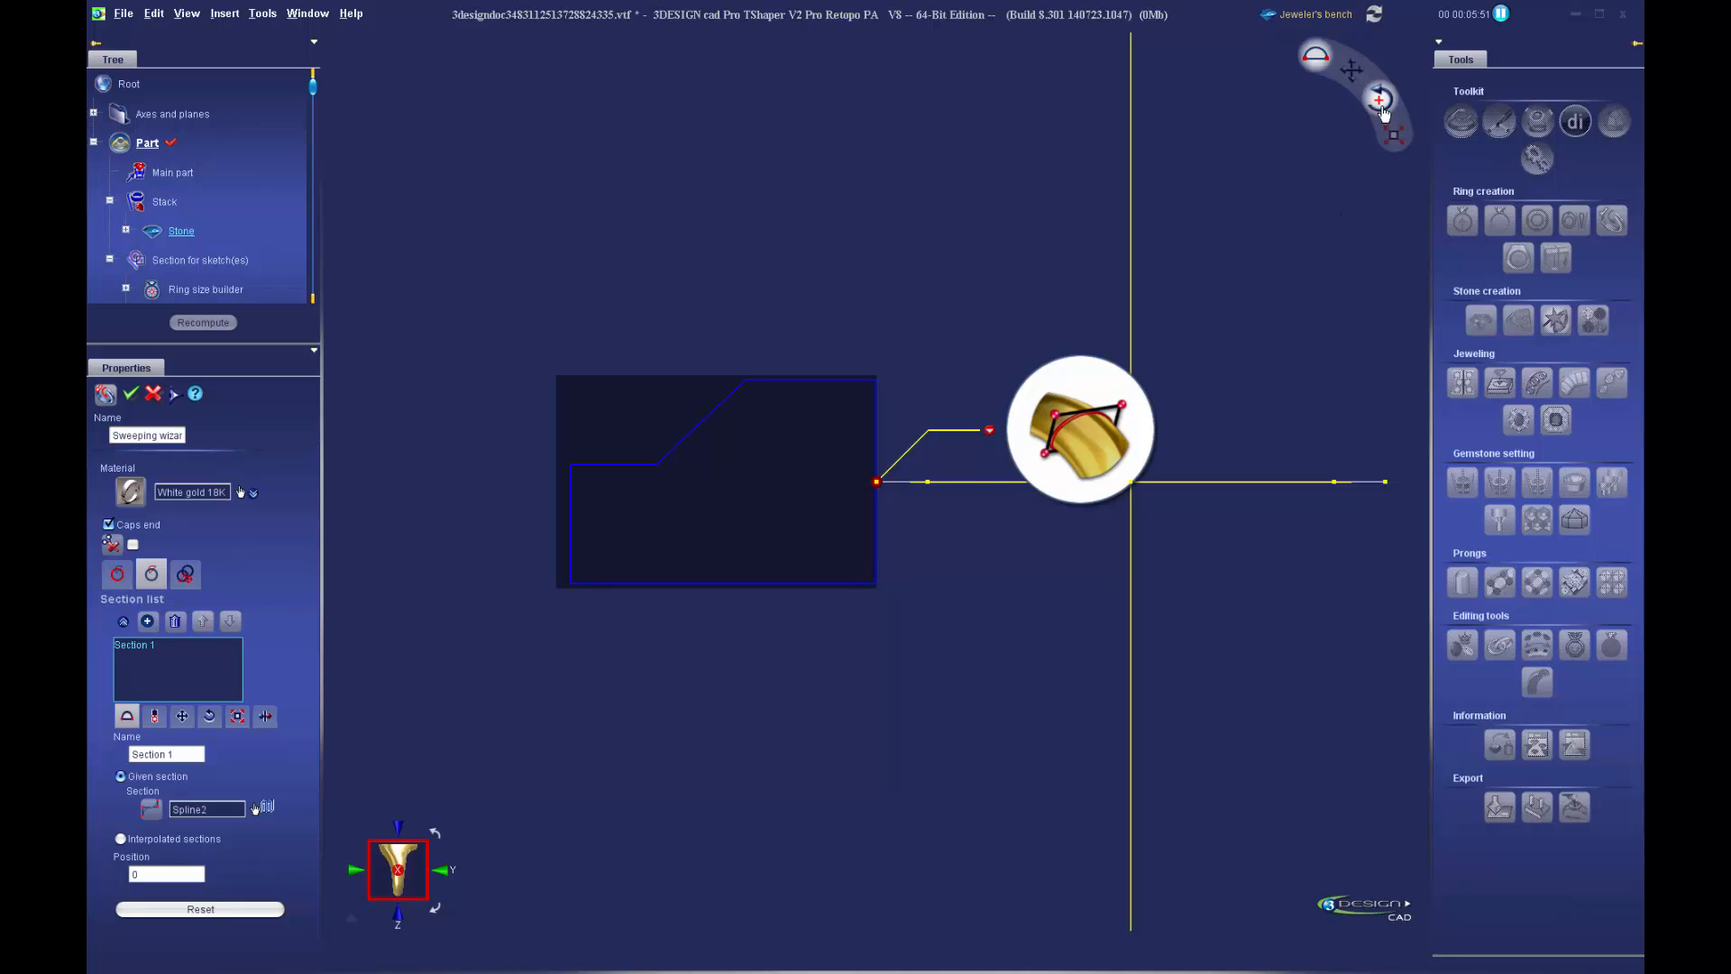
pyautogui.click(1380, 101)
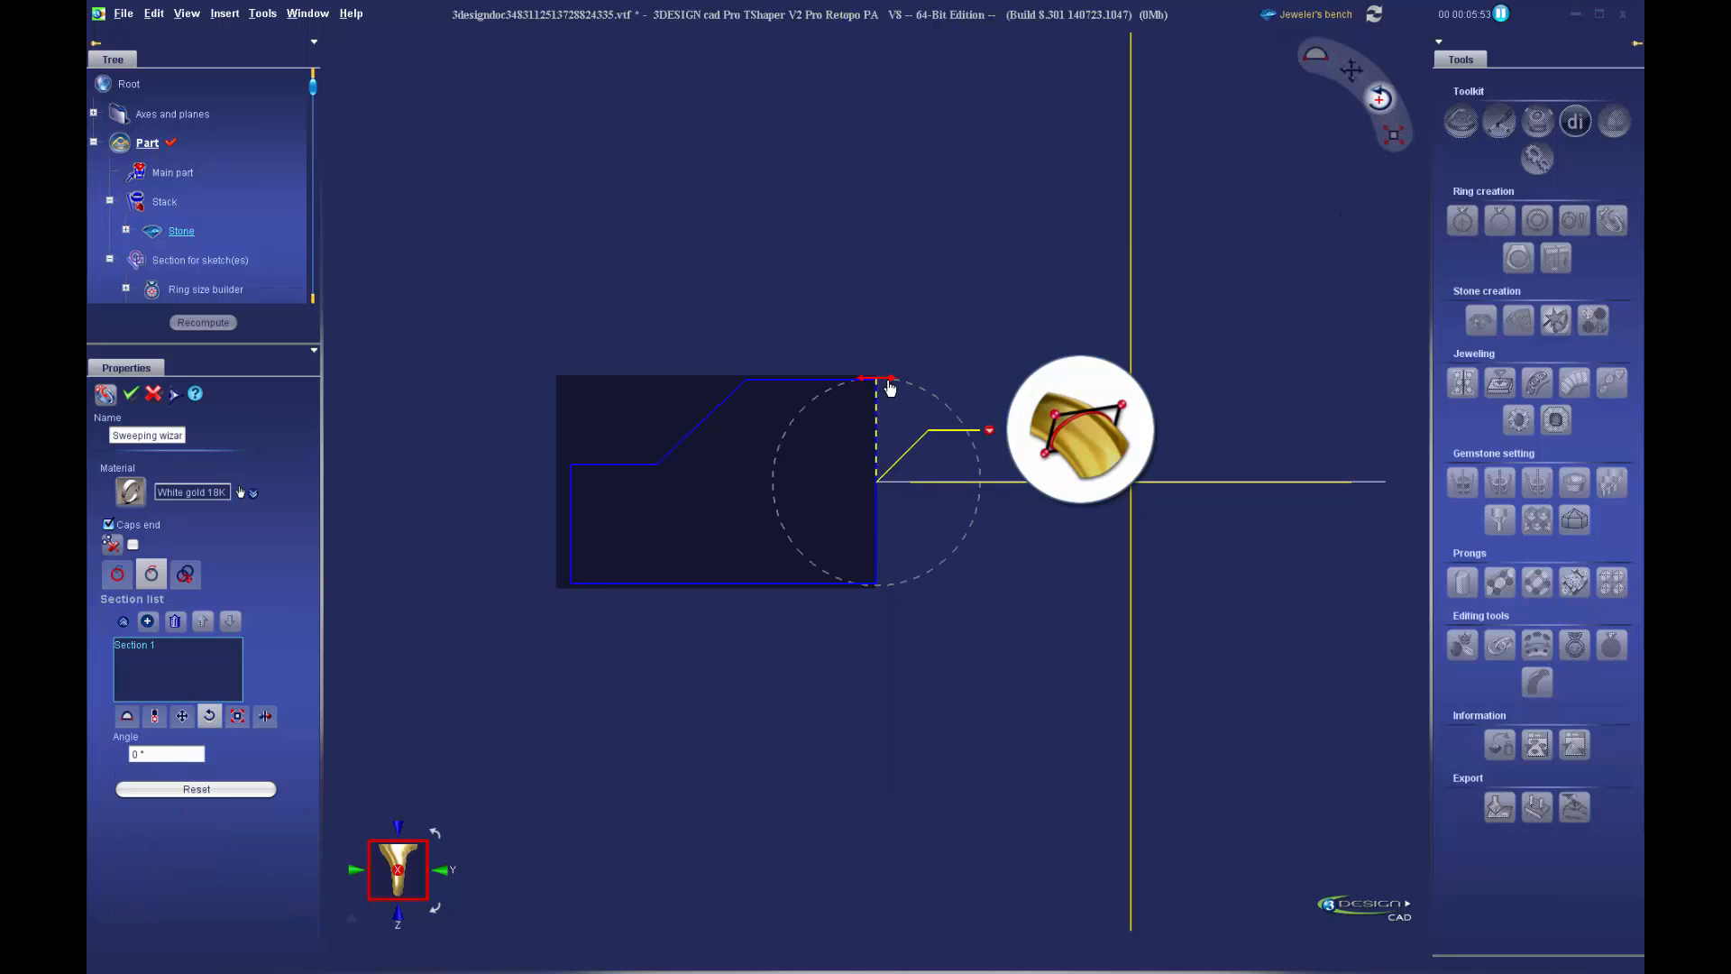
pyautogui.moveTo(889, 386); pyautogui.dragTo(954, 476)
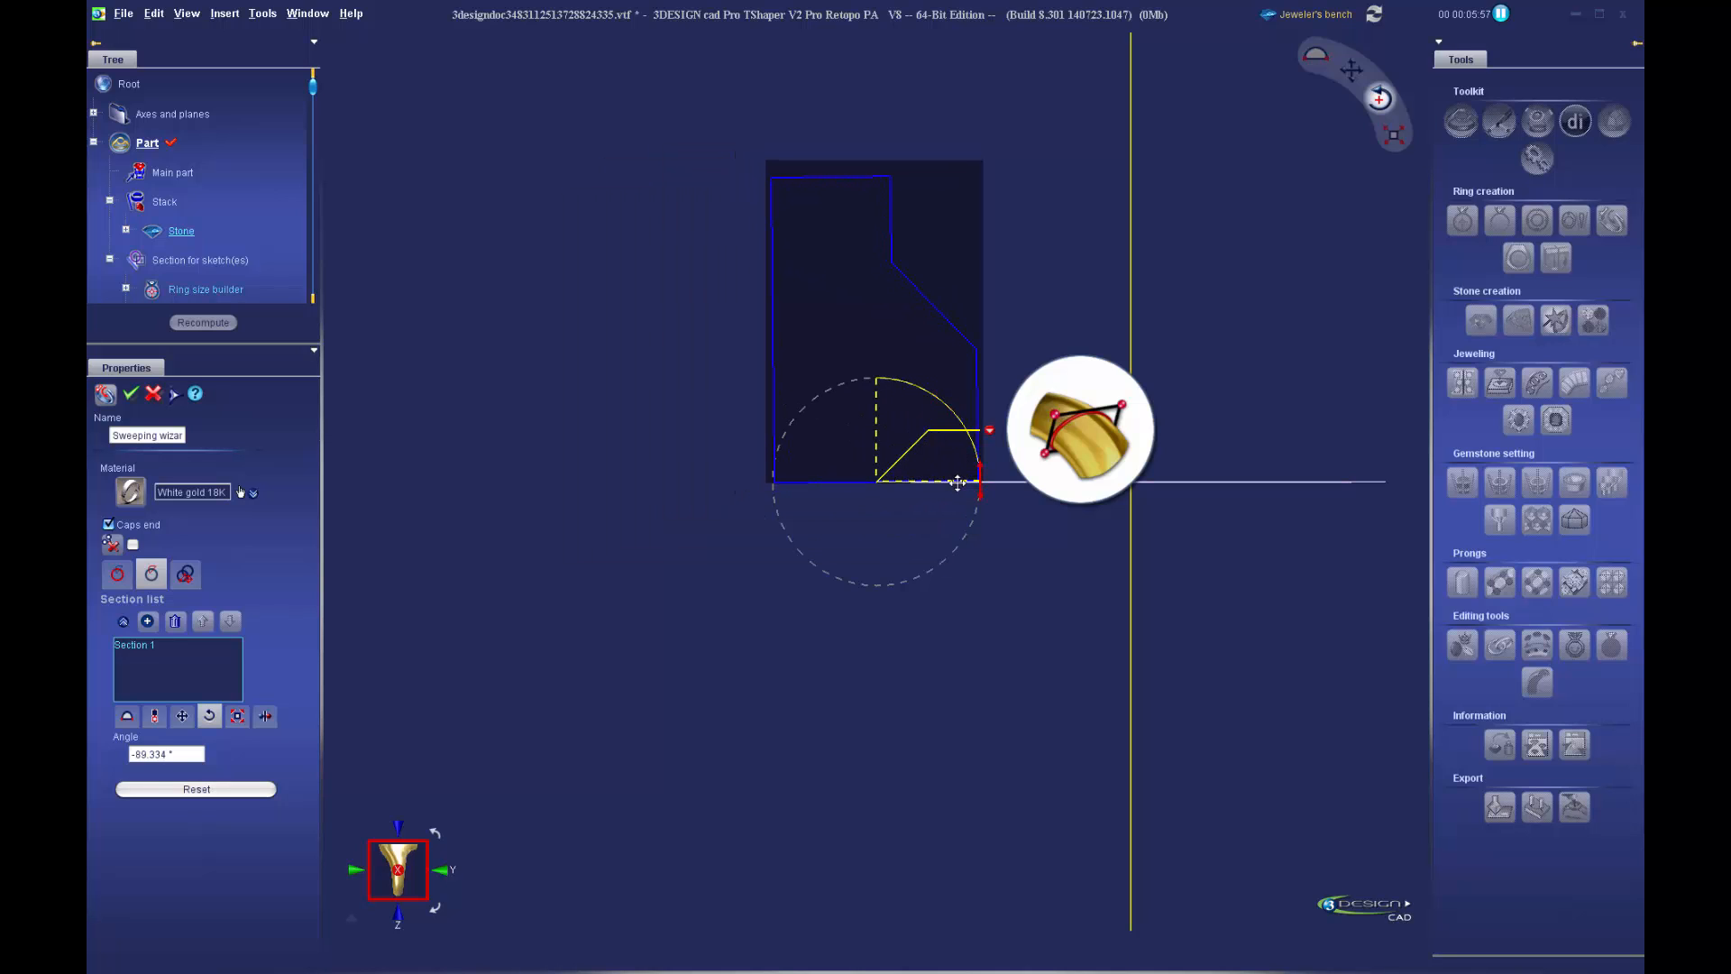
pyautogui.tripleClick(186, 755)
pyautogui.write('-90')
pyautogui.press('Return')
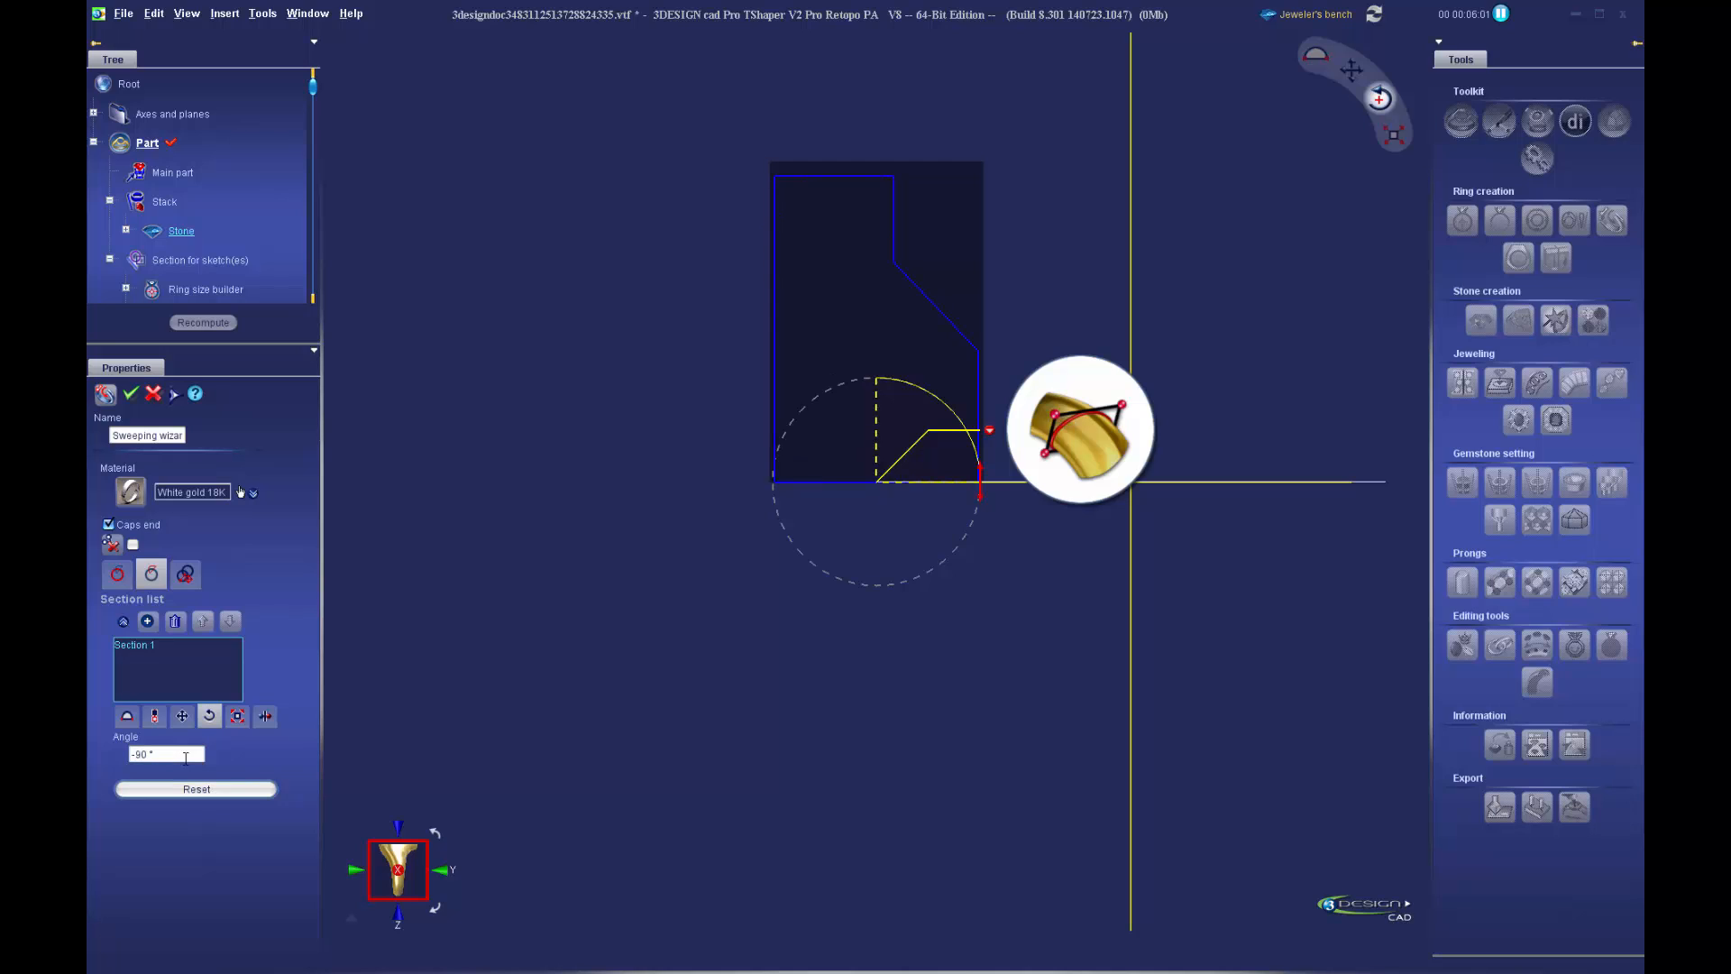
# Move the section by -2.274 mm and 0.206 mm so its seat corner meets the girdle outline, and validate the sweep
pyautogui.click(1352, 70)
pyautogui.moveTo(888, 464); pyautogui.dragTo(887, 716)
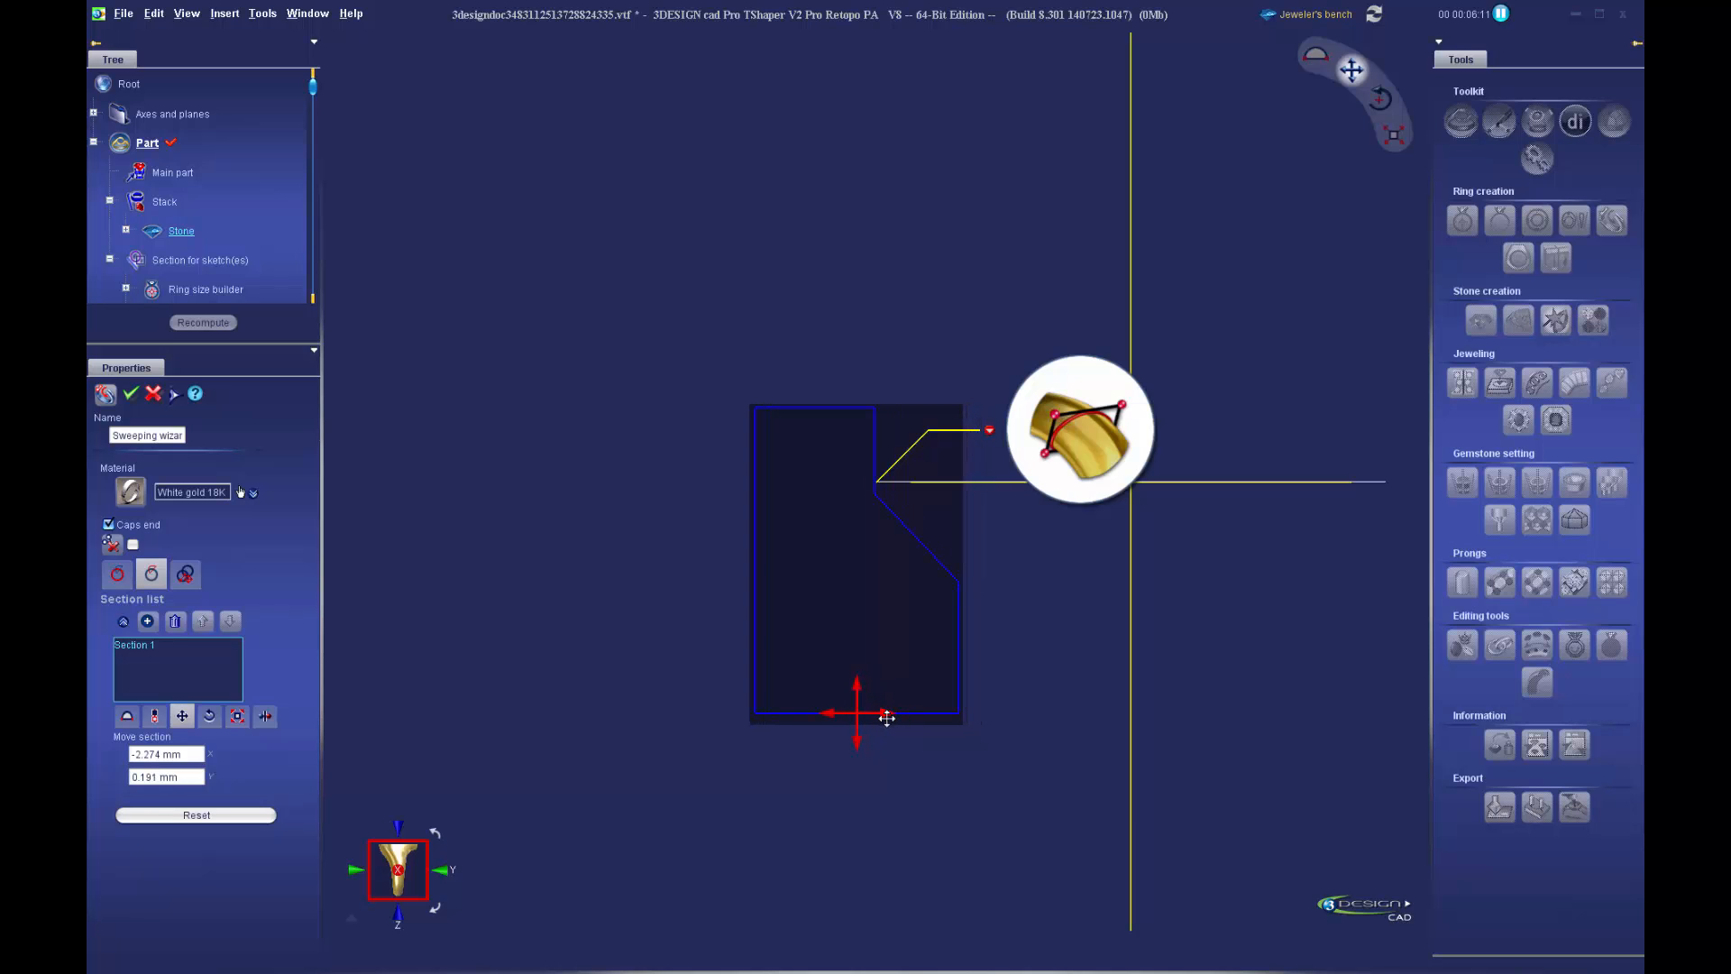
pyautogui.moveTo(948, 568); pyautogui.dragTo(1023, 651, button='middle')
pyautogui.scroll(3, 1010, 646)
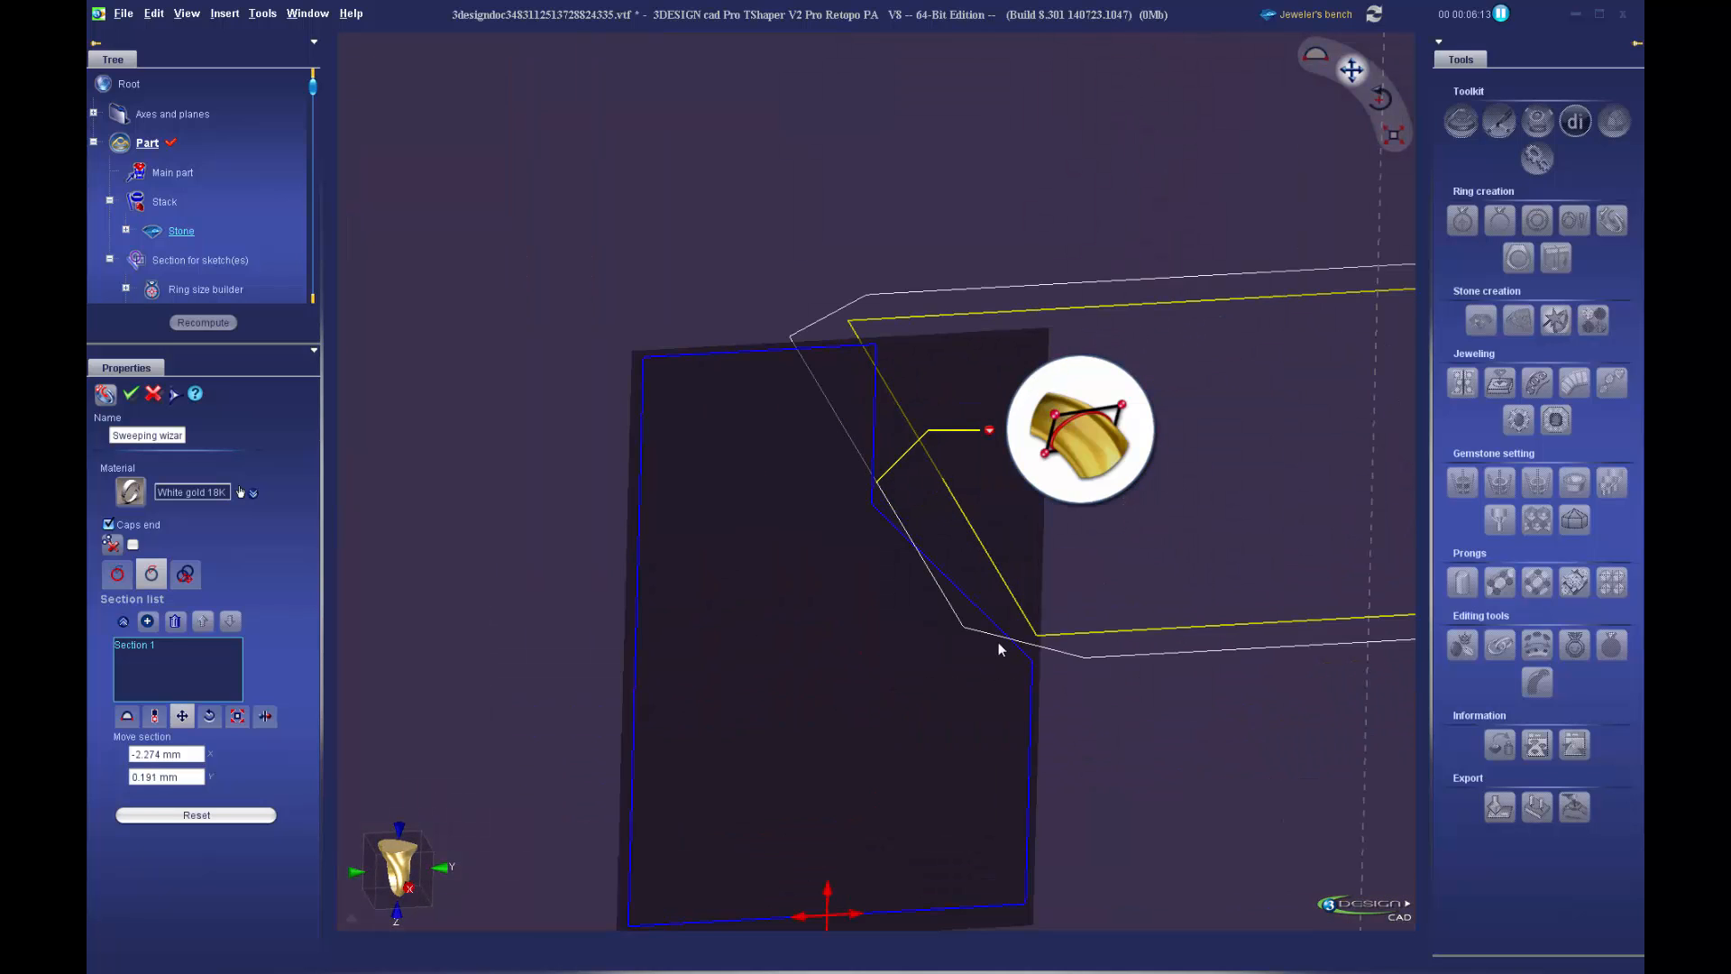
pyautogui.scroll(-1, 998, 642)
pyautogui.moveTo(864, 849); pyautogui.dragTo(862, 848)
pyautogui.moveTo(1049, 728); pyautogui.dragTo(990, 688, button='middle')
pyautogui.moveTo(846, 844); pyautogui.dragTo(839, 830)
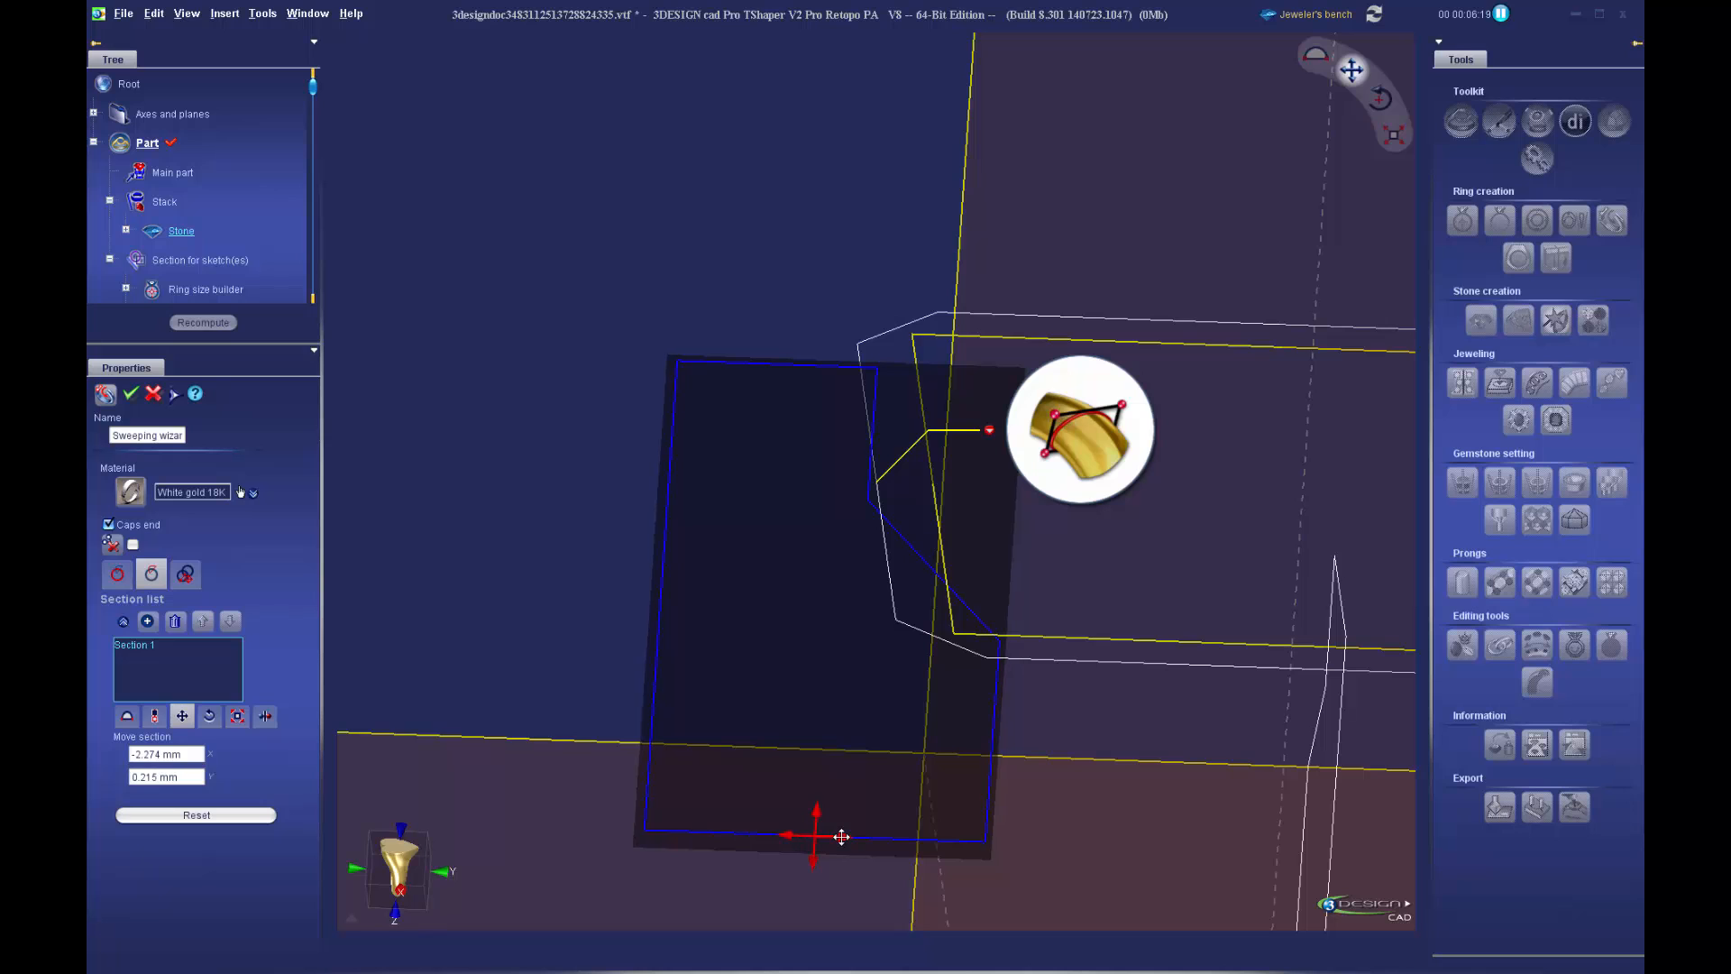
pyautogui.moveTo(838, 830); pyautogui.dragTo(1097, 631, button='middle')
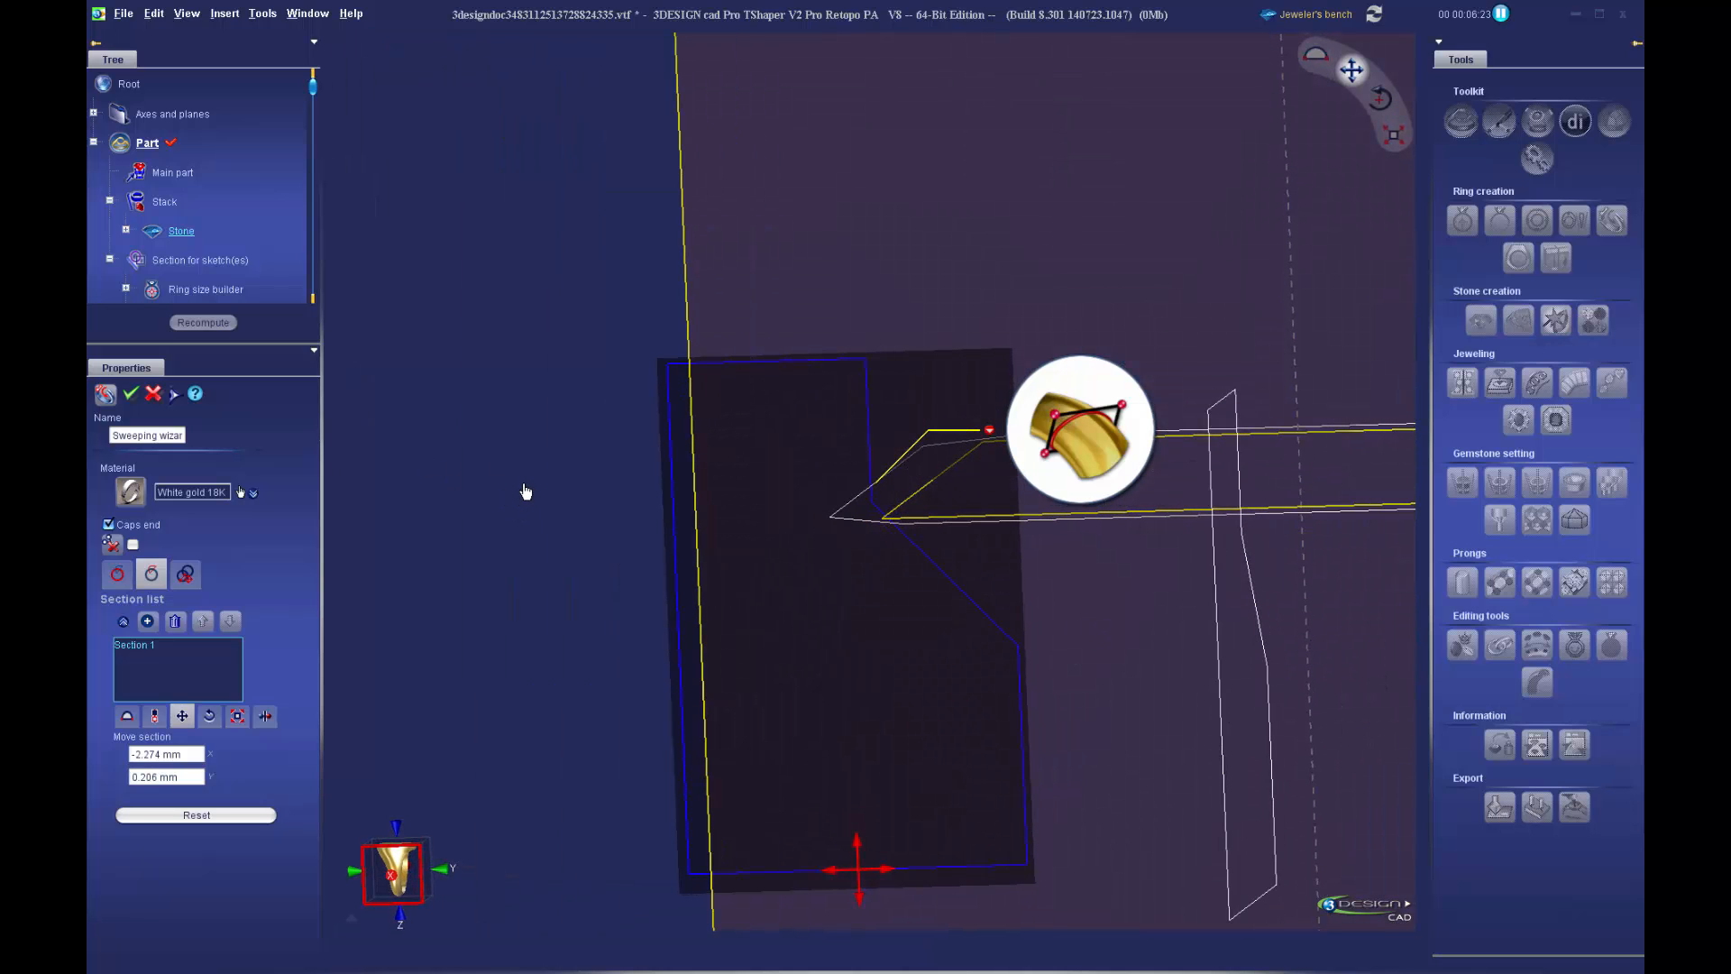
pyautogui.click(131, 394)
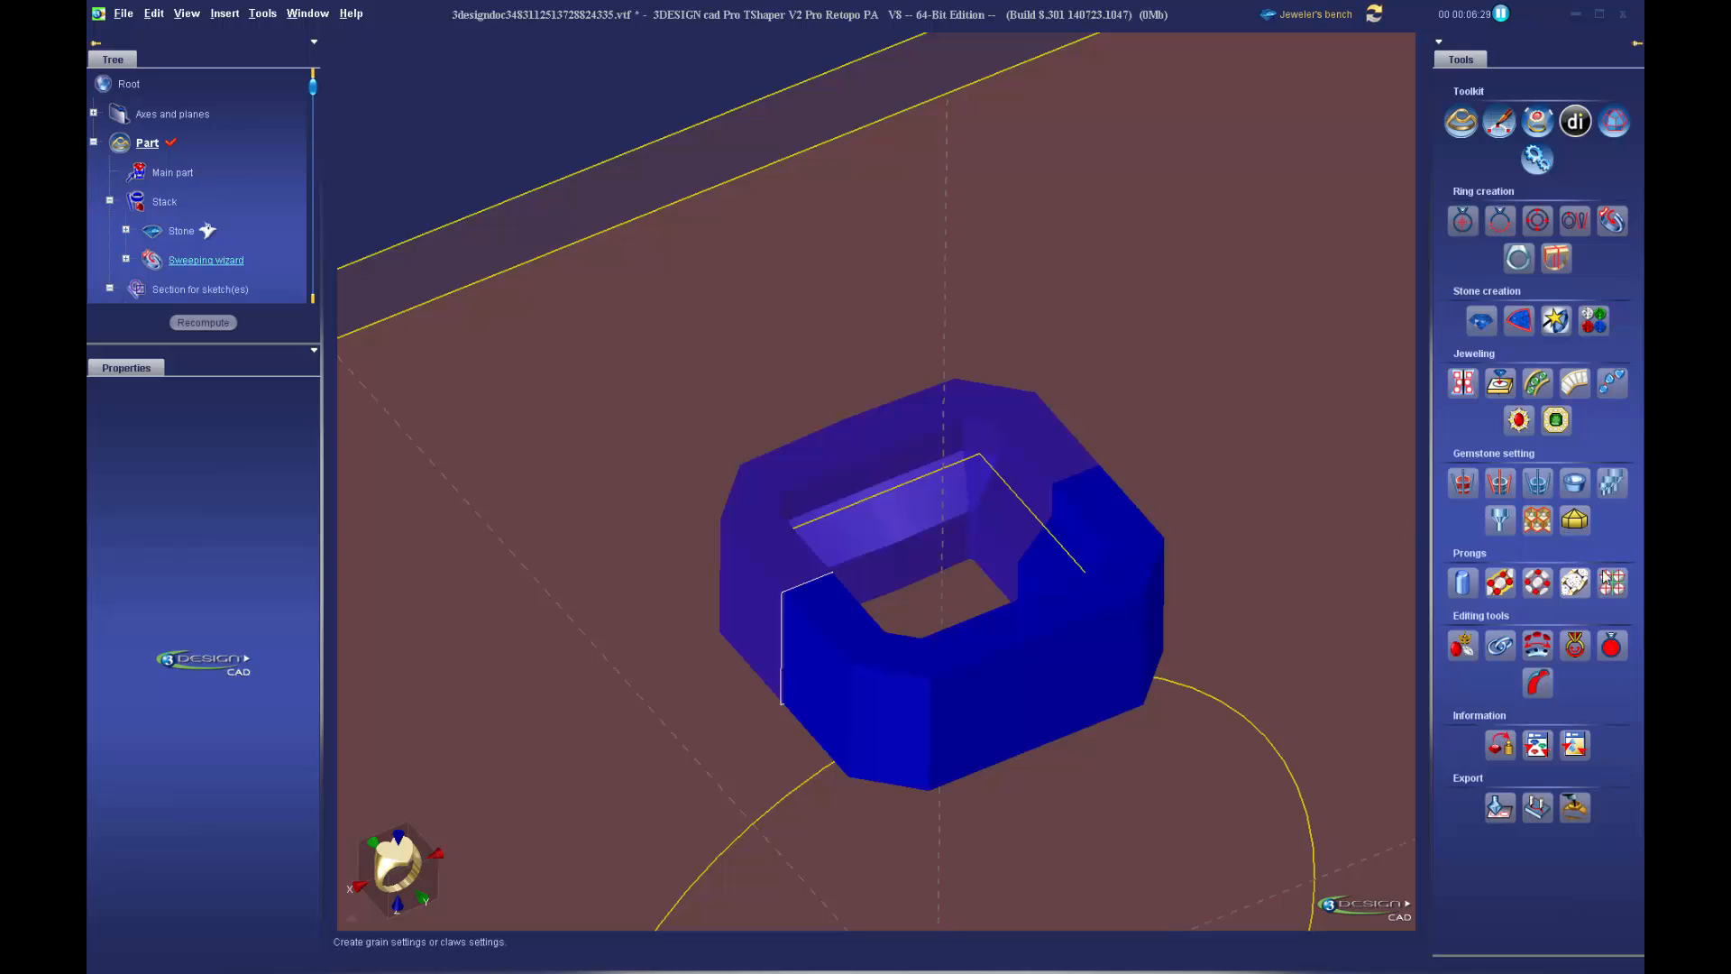
pyautogui.click(1326, 16)
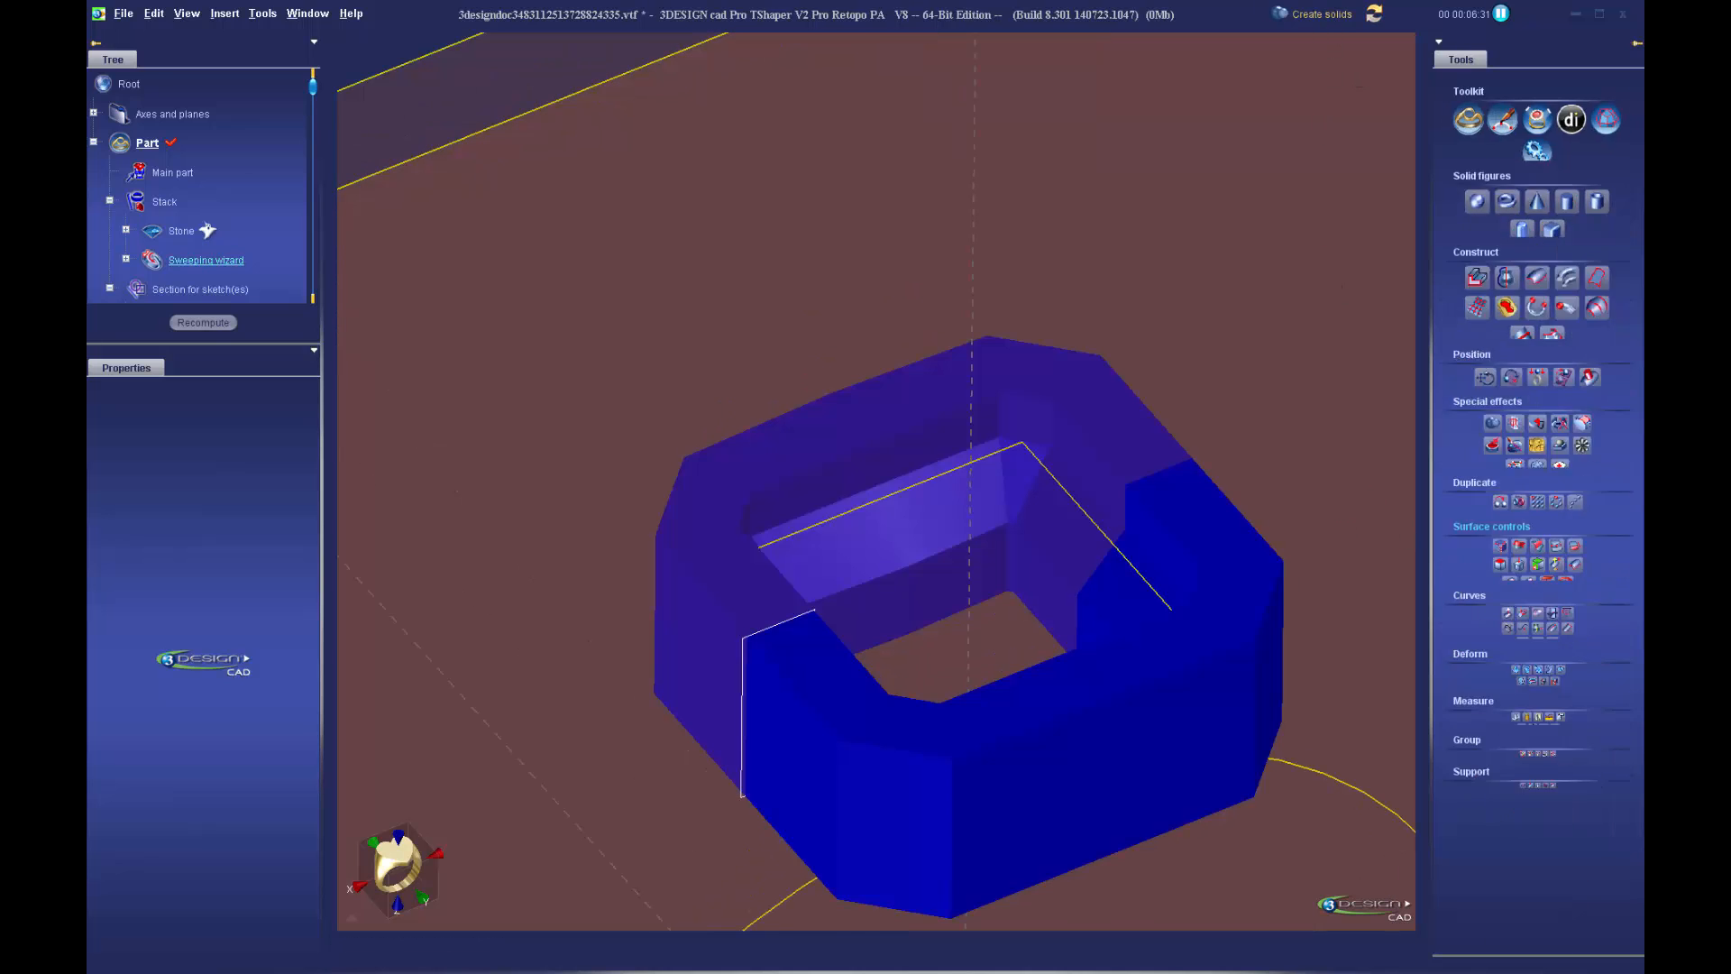
pyautogui.scroll(-3, 1570, 602)
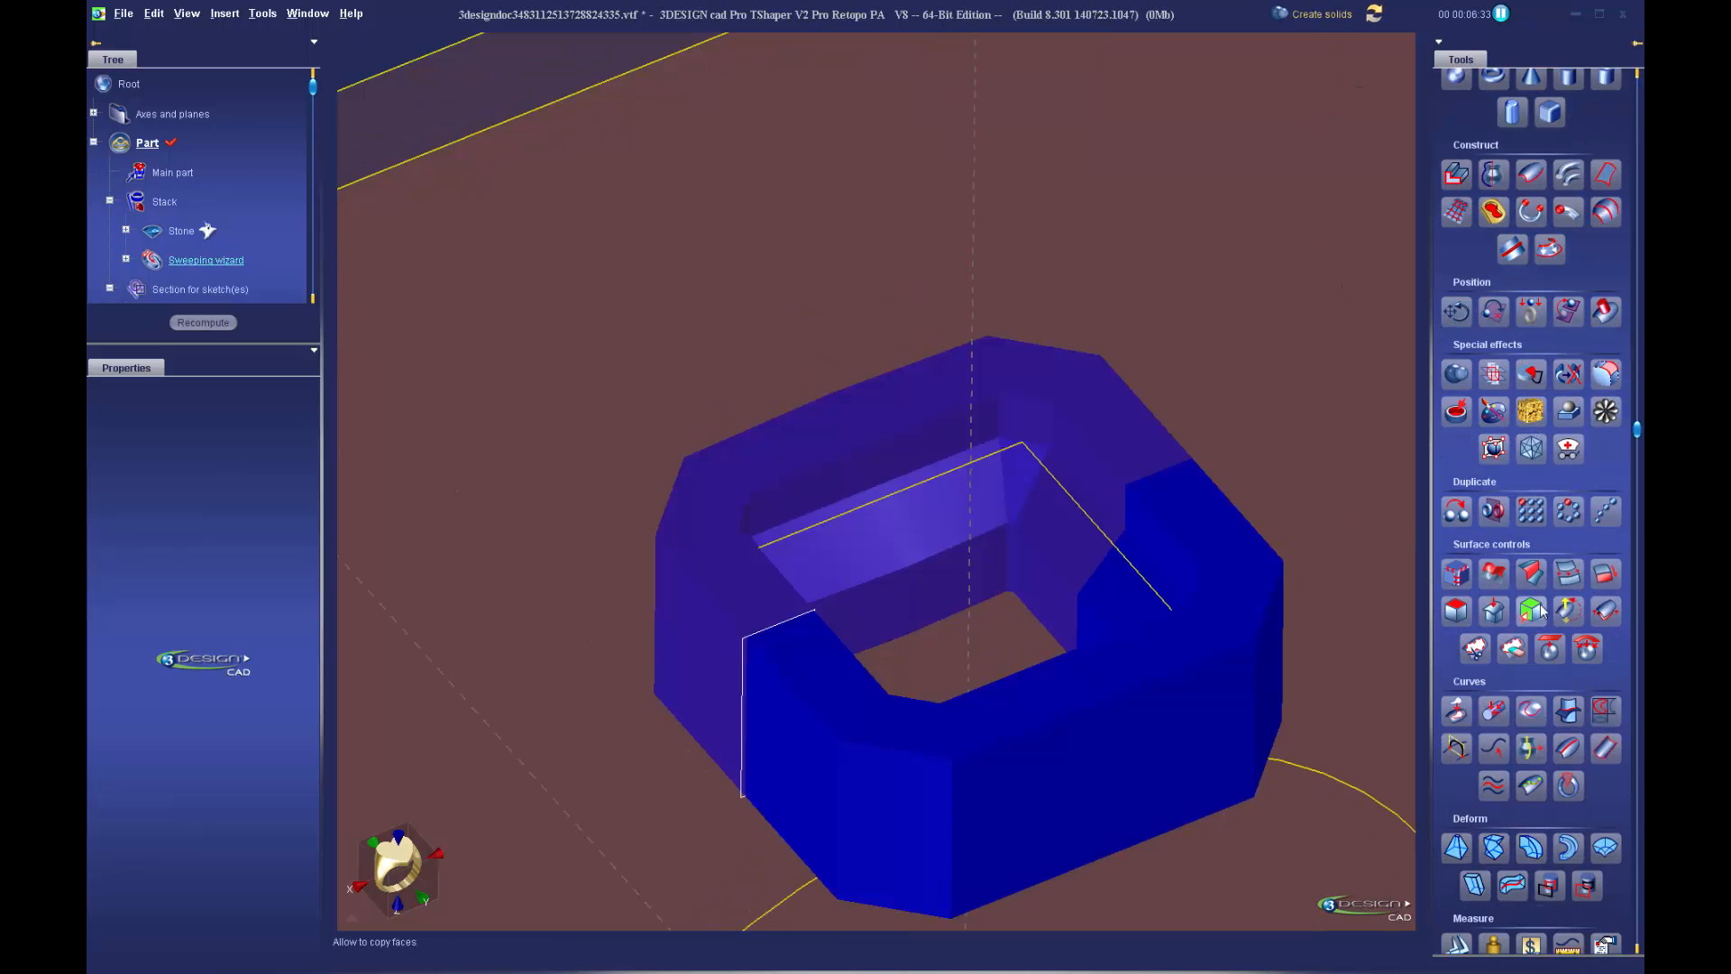
pyautogui.click(1531, 448)
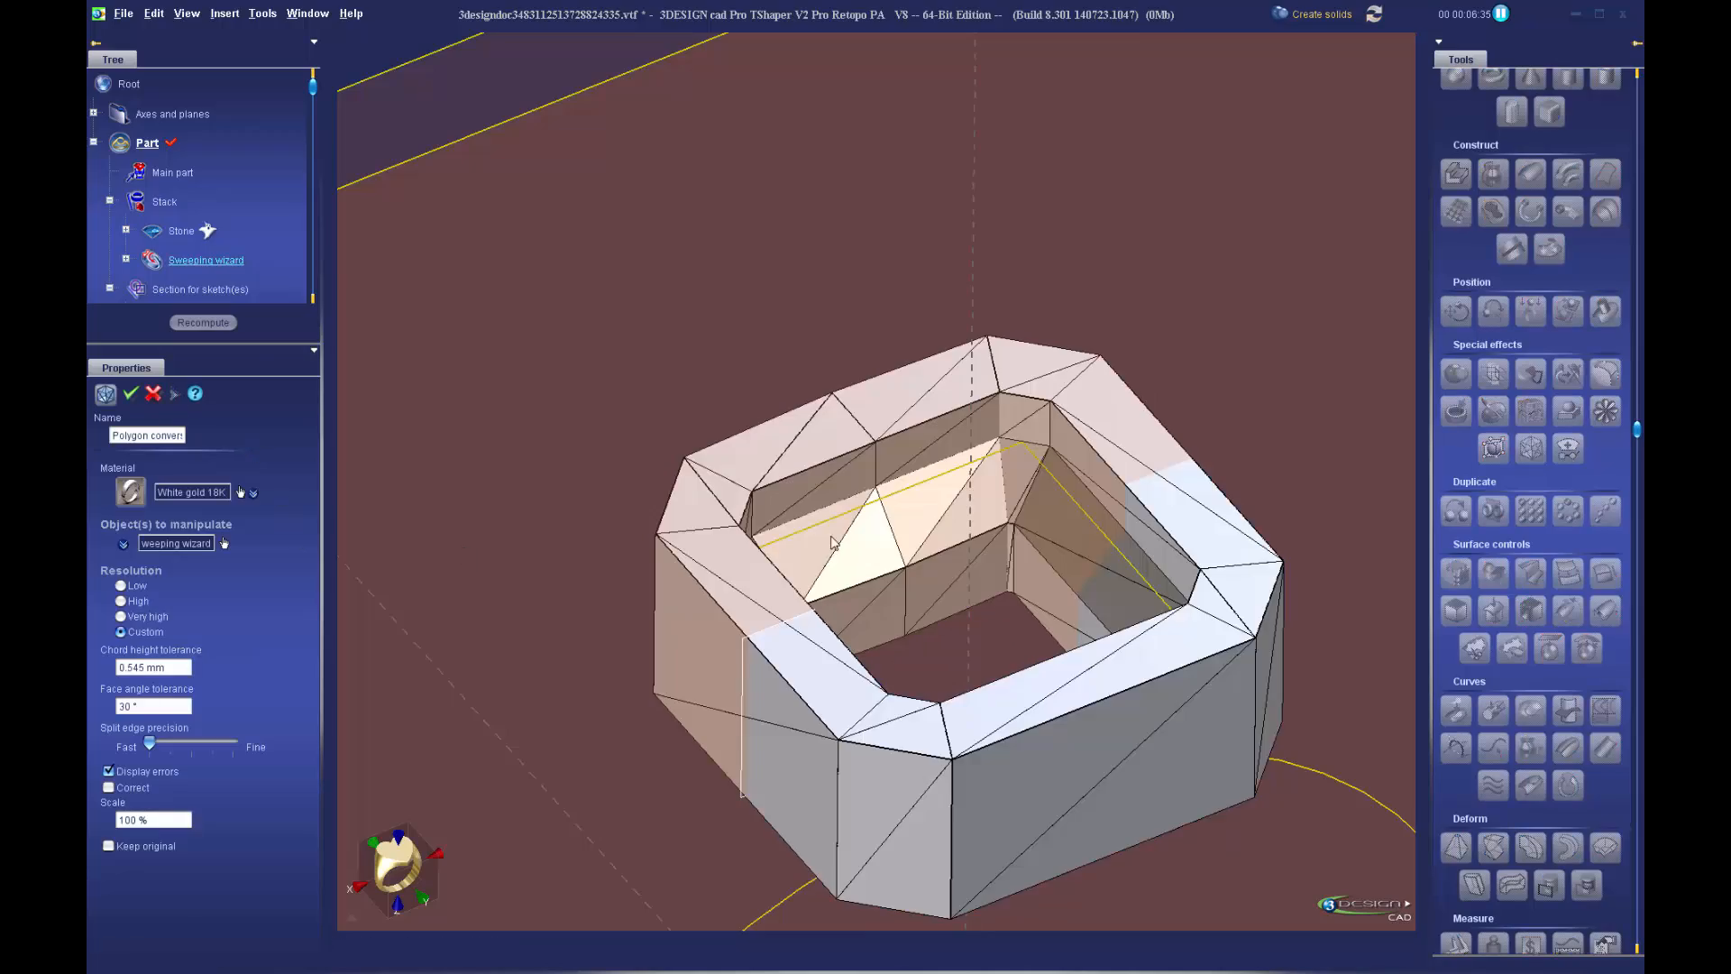
pyautogui.moveTo(1215, 566); pyautogui.dragTo(1028, 631, button='middle')
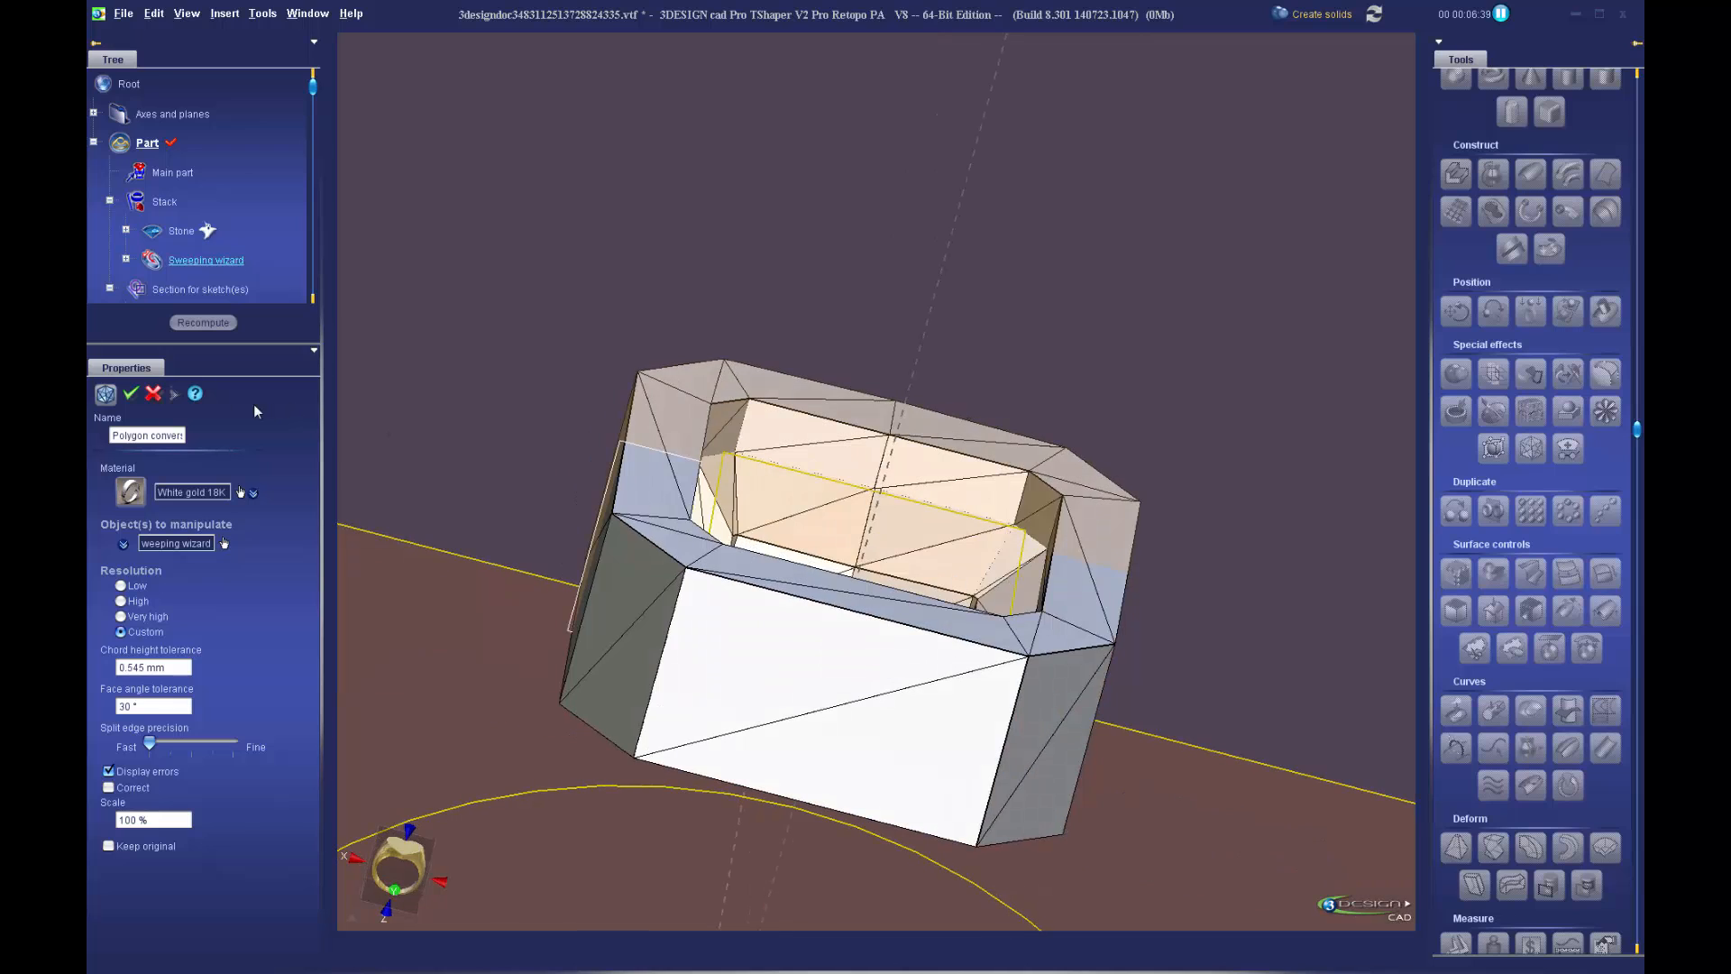
pyautogui.click(154, 397)
# Show the hidden stone inside the swept bezel and inspect how it sits in the seat
pyautogui.moveTo(819, 630); pyautogui.dragTo(1010, 671, button='middle')
pyautogui.scroll(-4, 1105, 715)
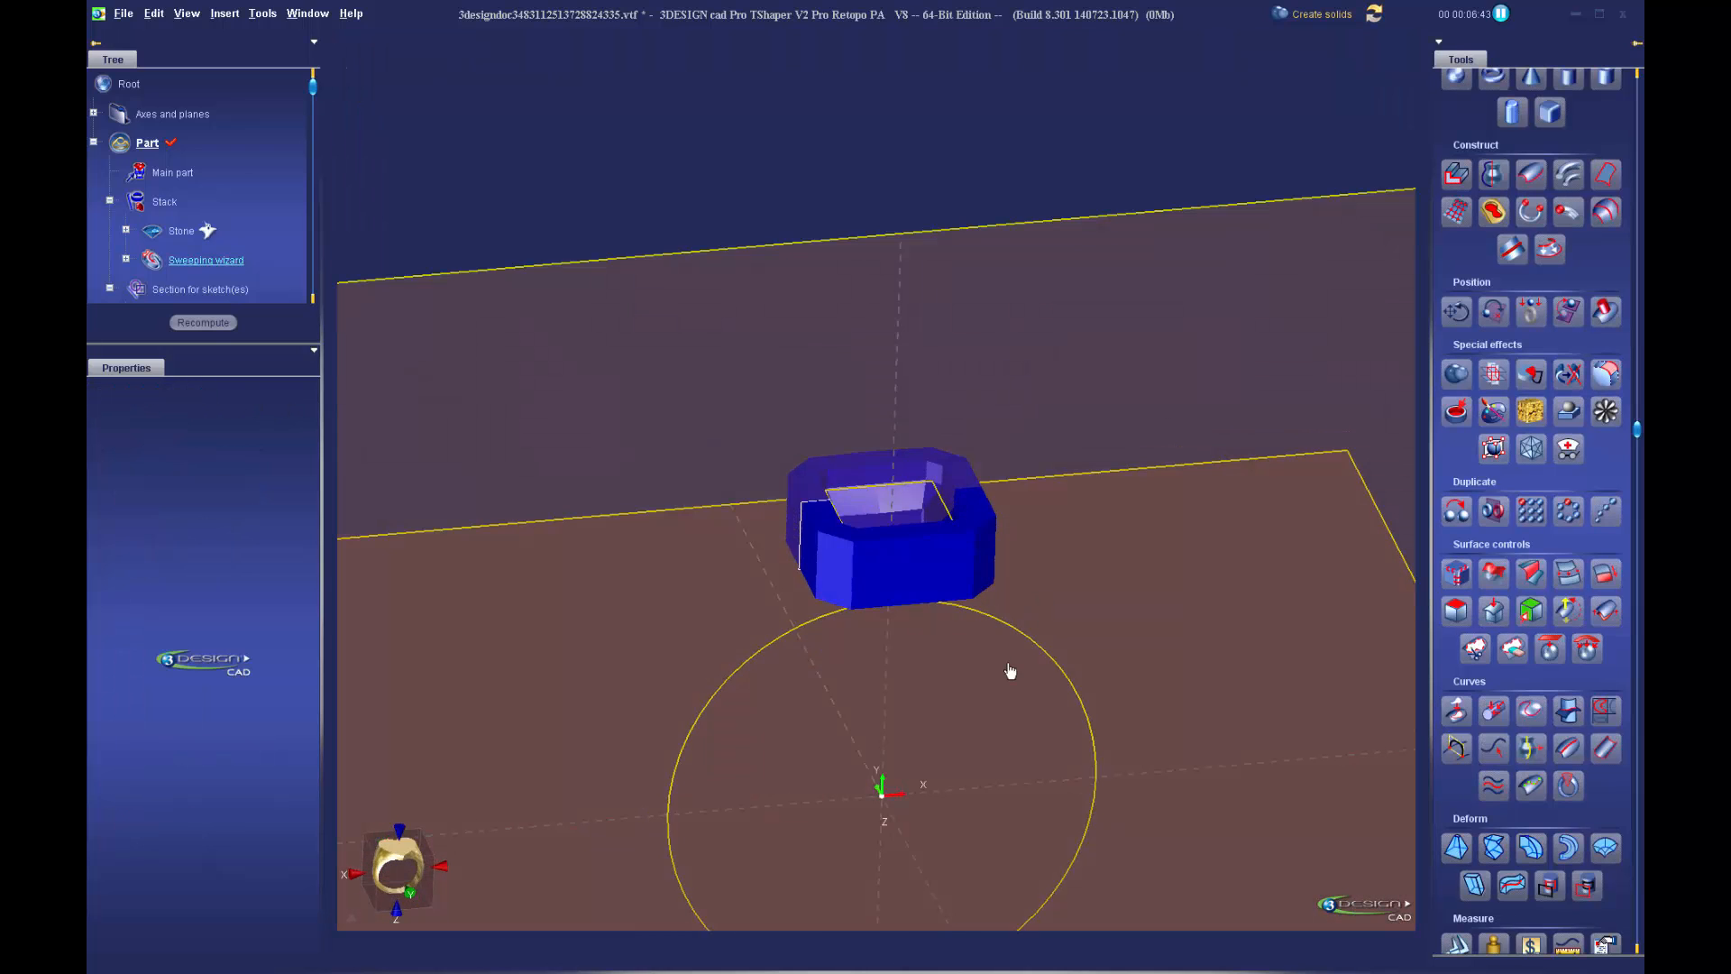
pyautogui.rightClick(200, 231)
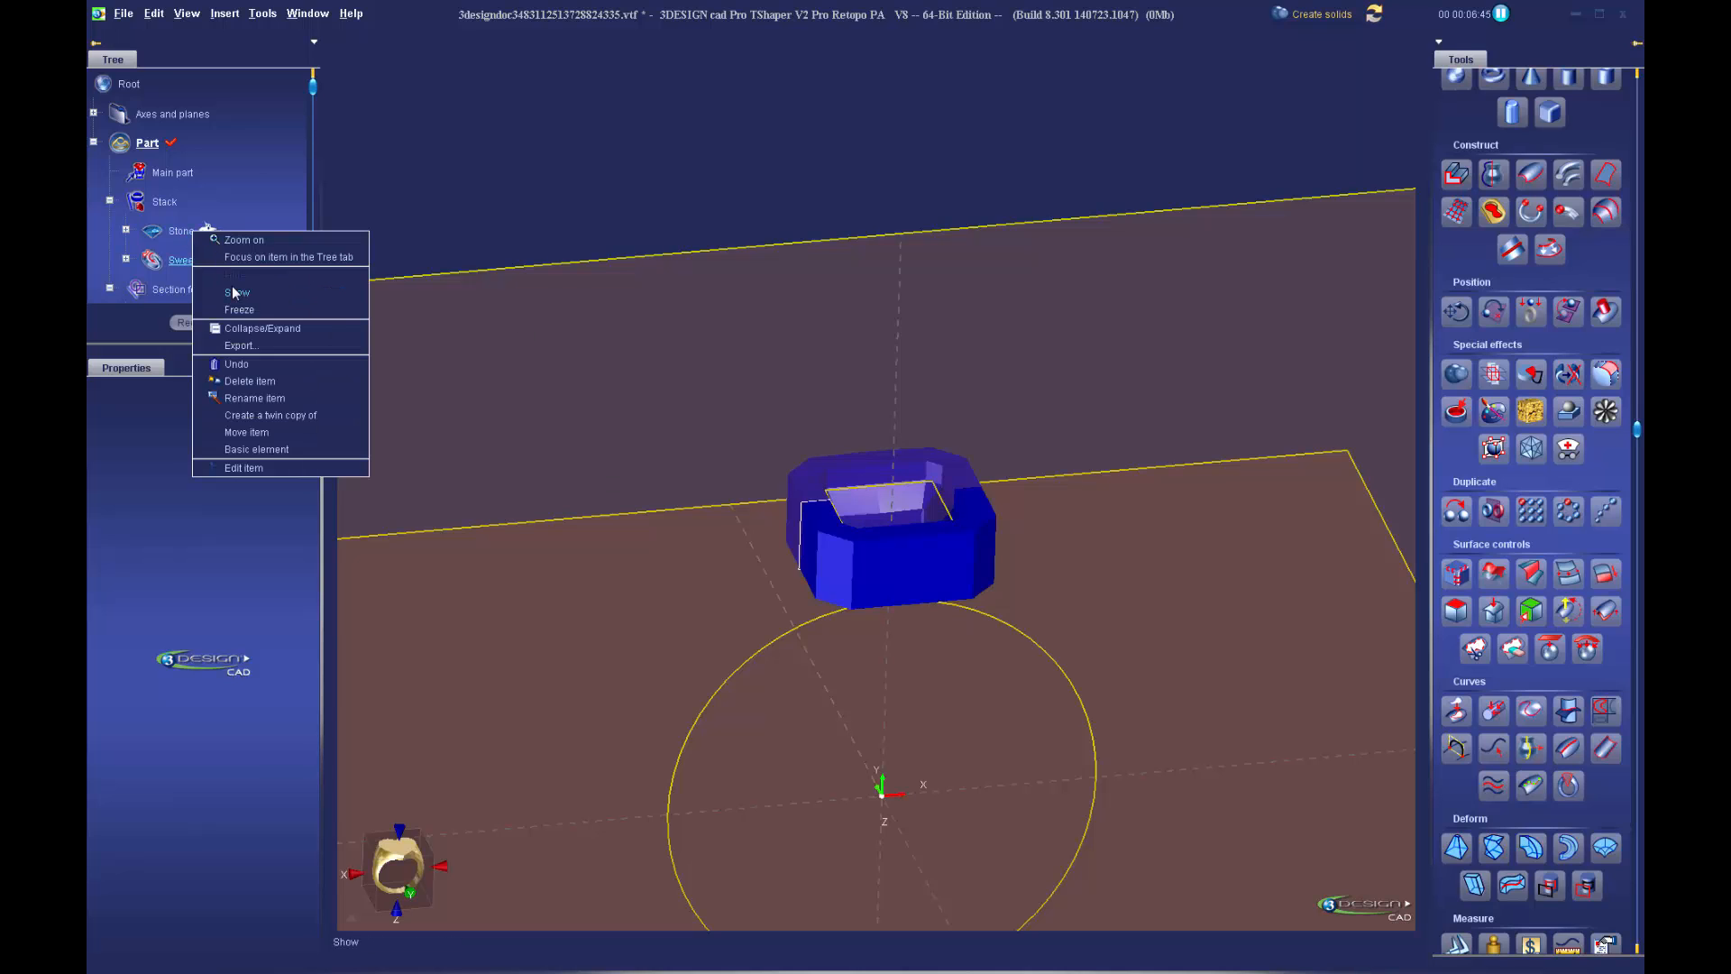
pyautogui.click(234, 292)
pyautogui.scroll(2, 781, 556)
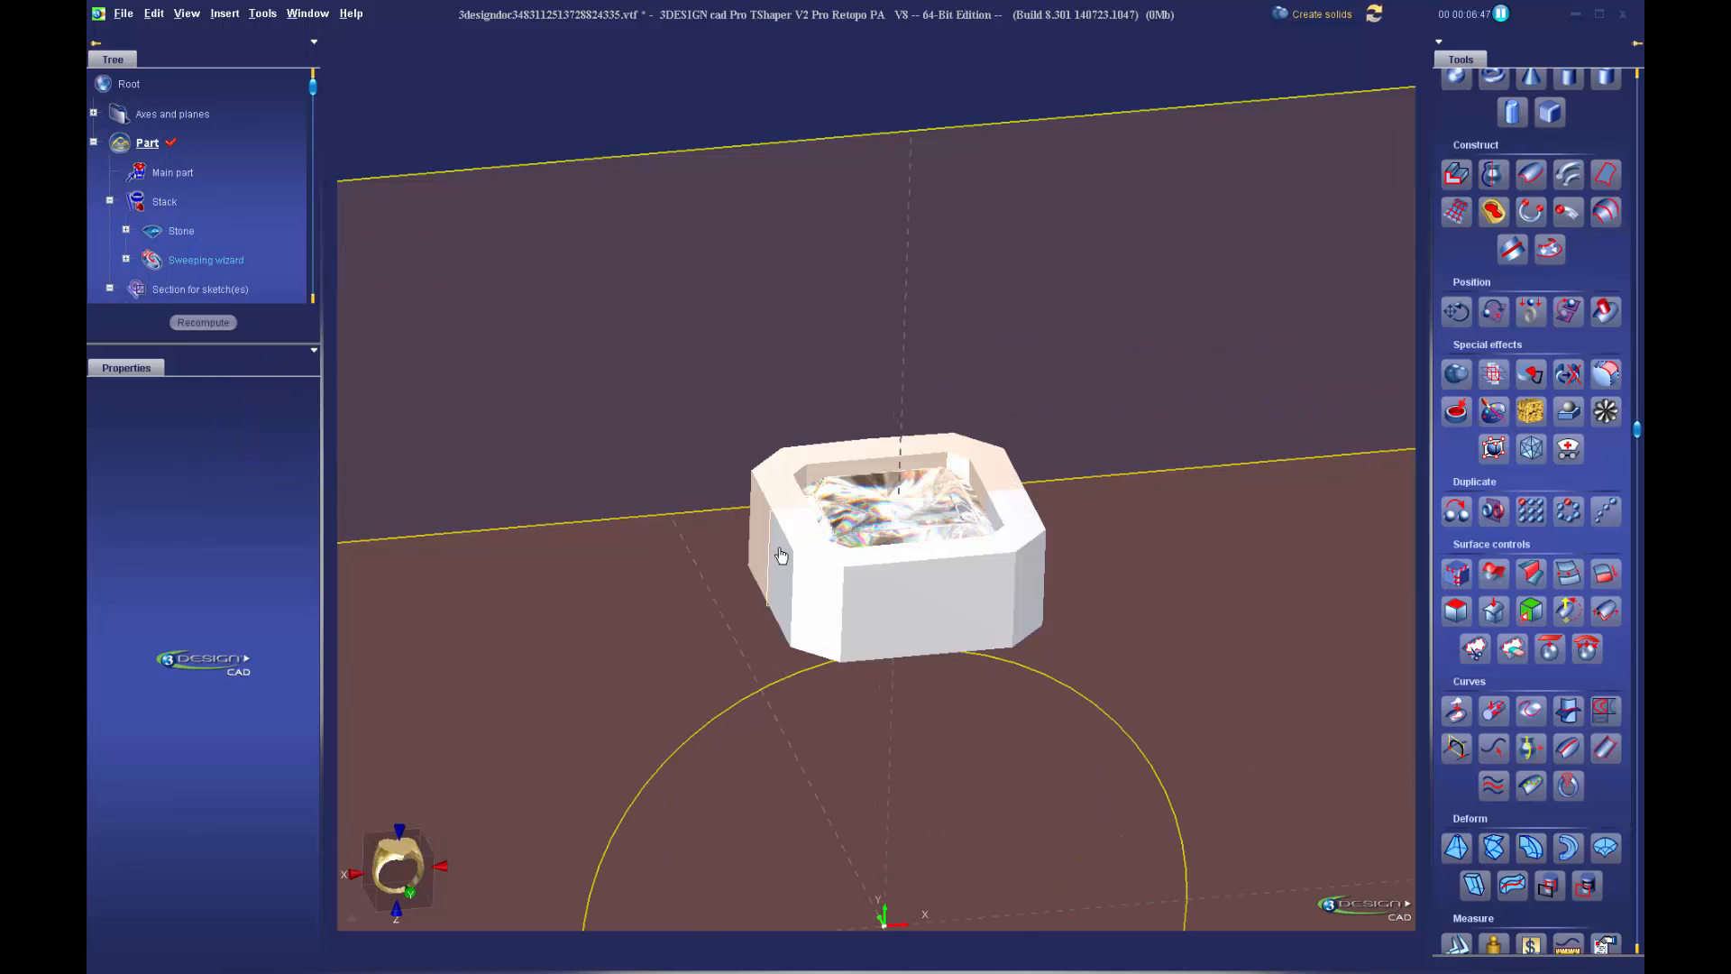
pyautogui.moveTo(924, 719); pyautogui.dragTo(1028, 554, button='middle')
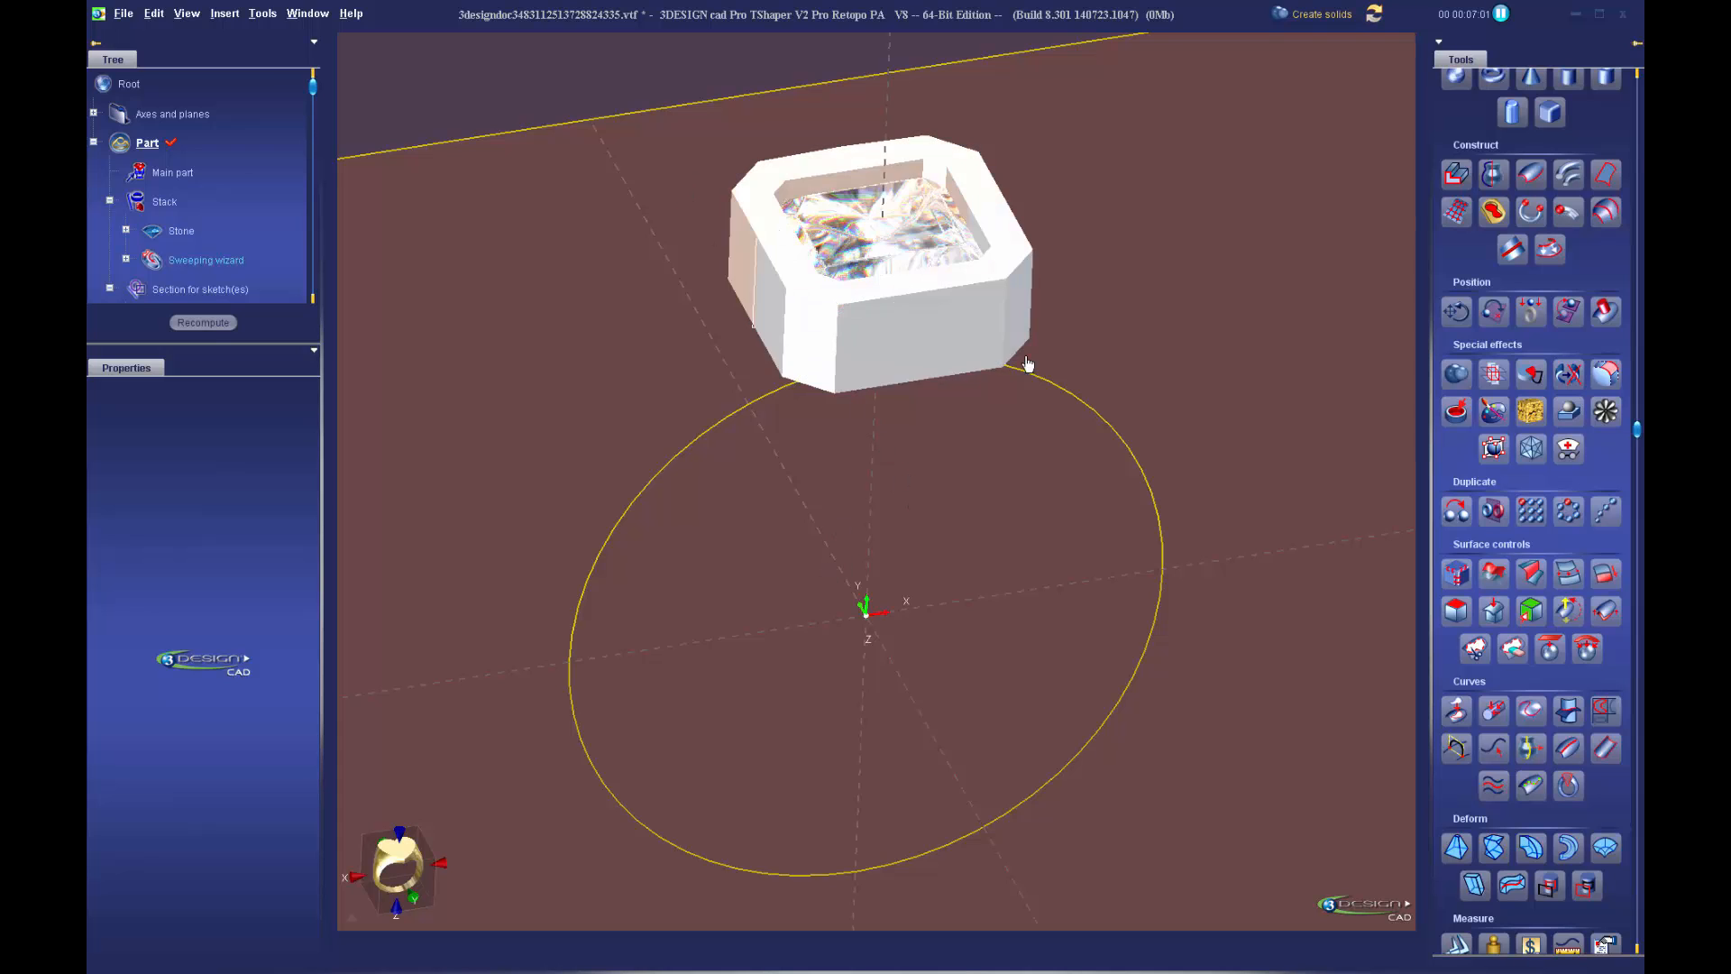
pyautogui.moveTo(1028, 364); pyautogui.dragTo(1020, 506, button='middle')
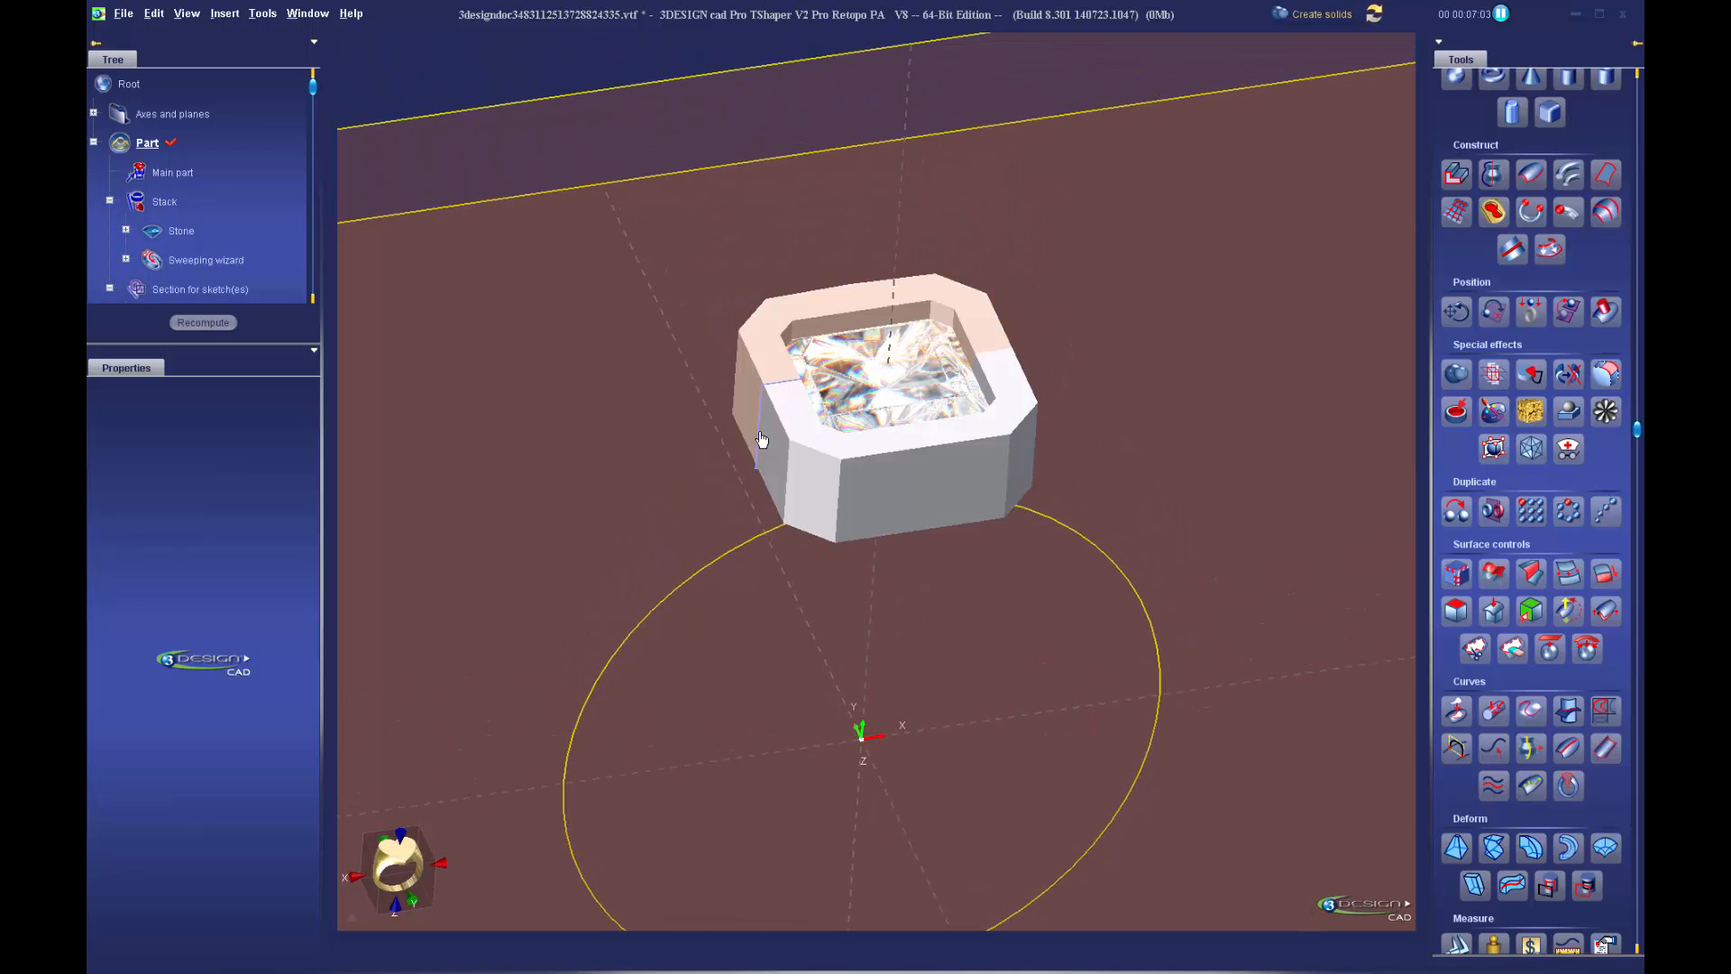
# Hide the seat profile spline in the sketch section so only the swept bezel and stone show
pyautogui.scroll(-3, 215, 220)
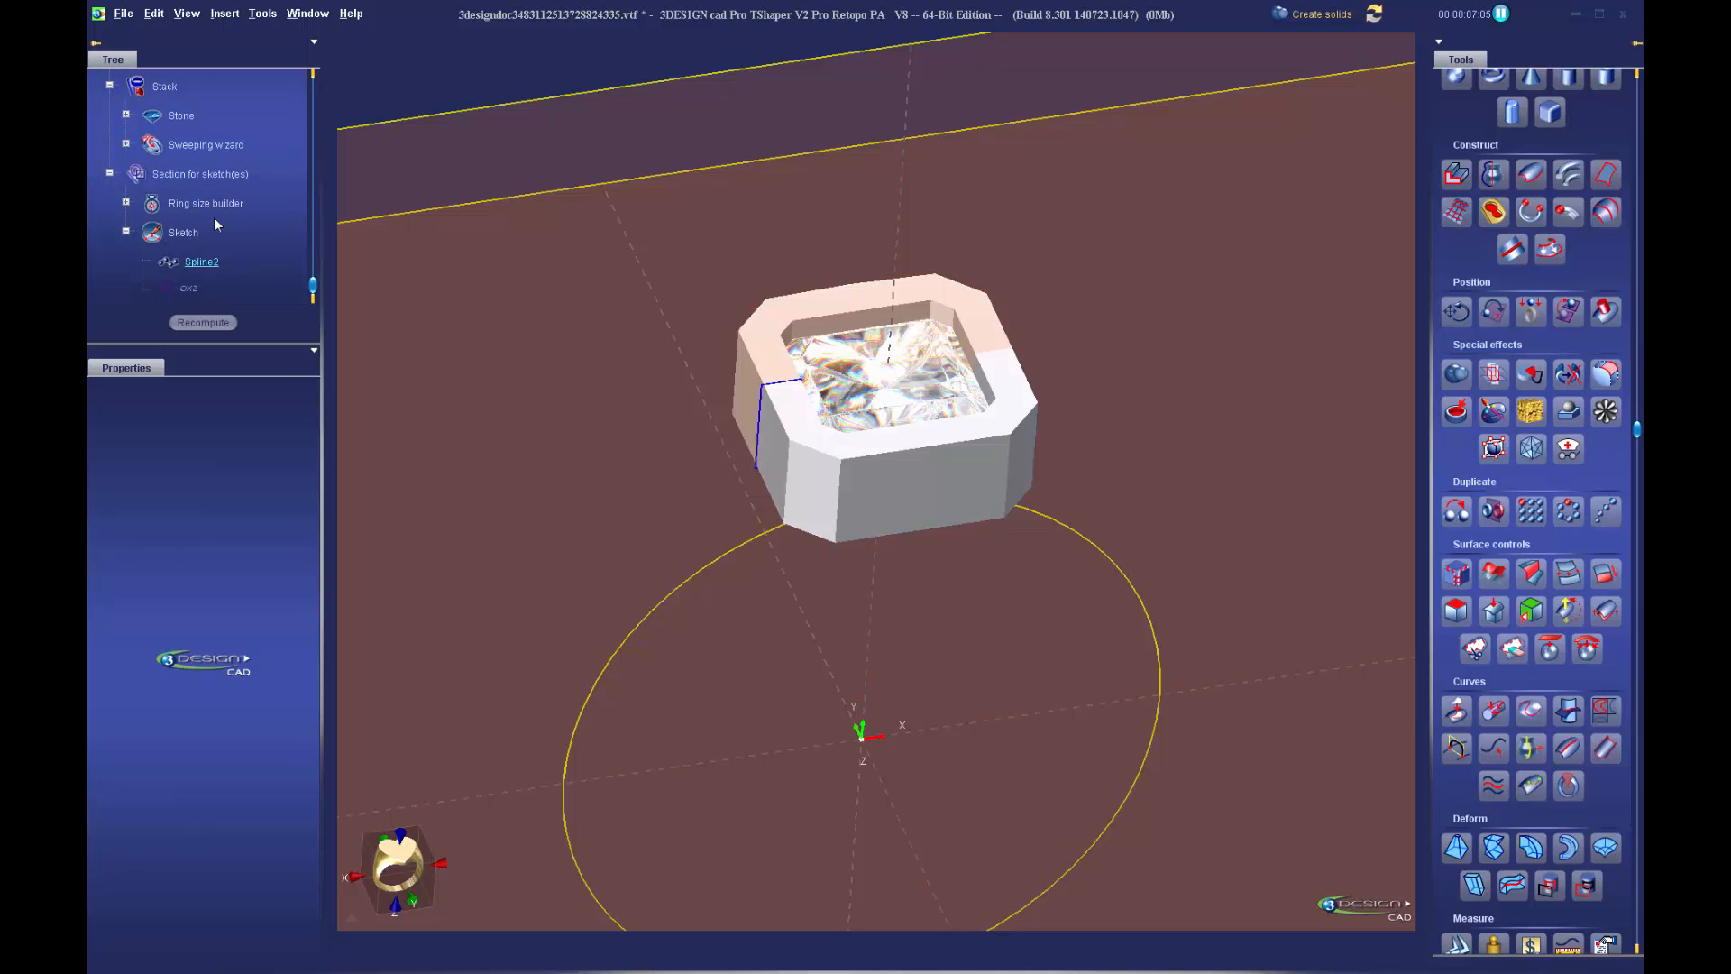
pyautogui.rightClick(200, 262)
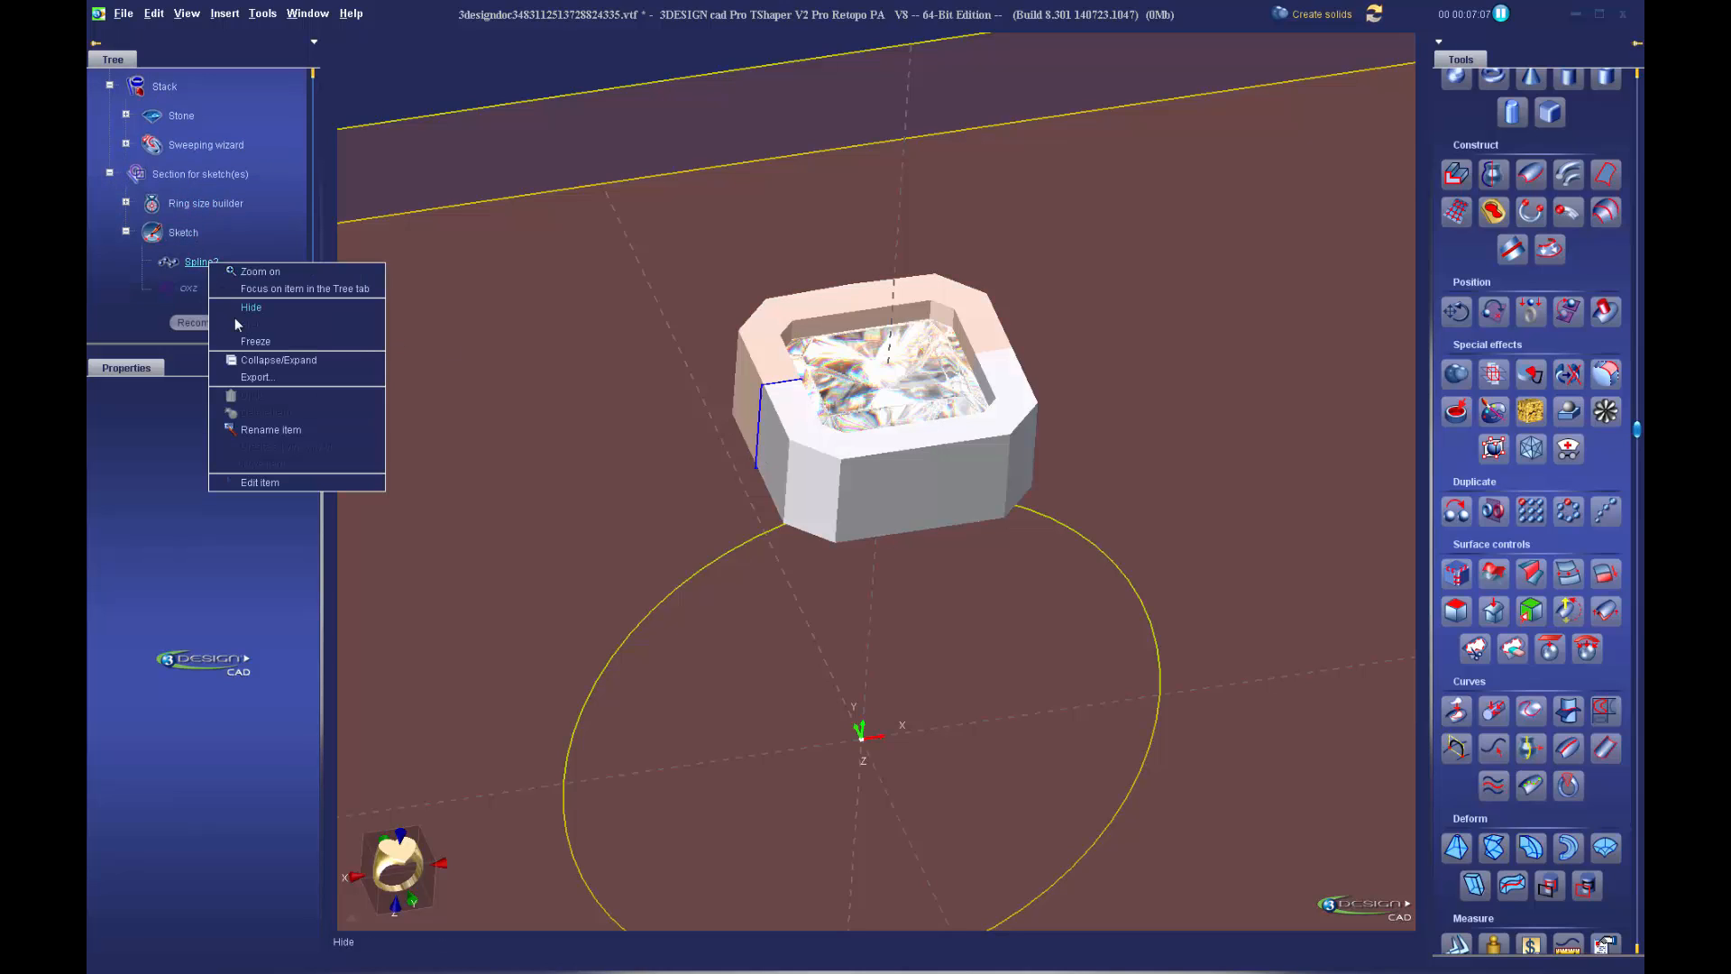
pyautogui.click(239, 311)
pyautogui.scroll(3, 240, 203)
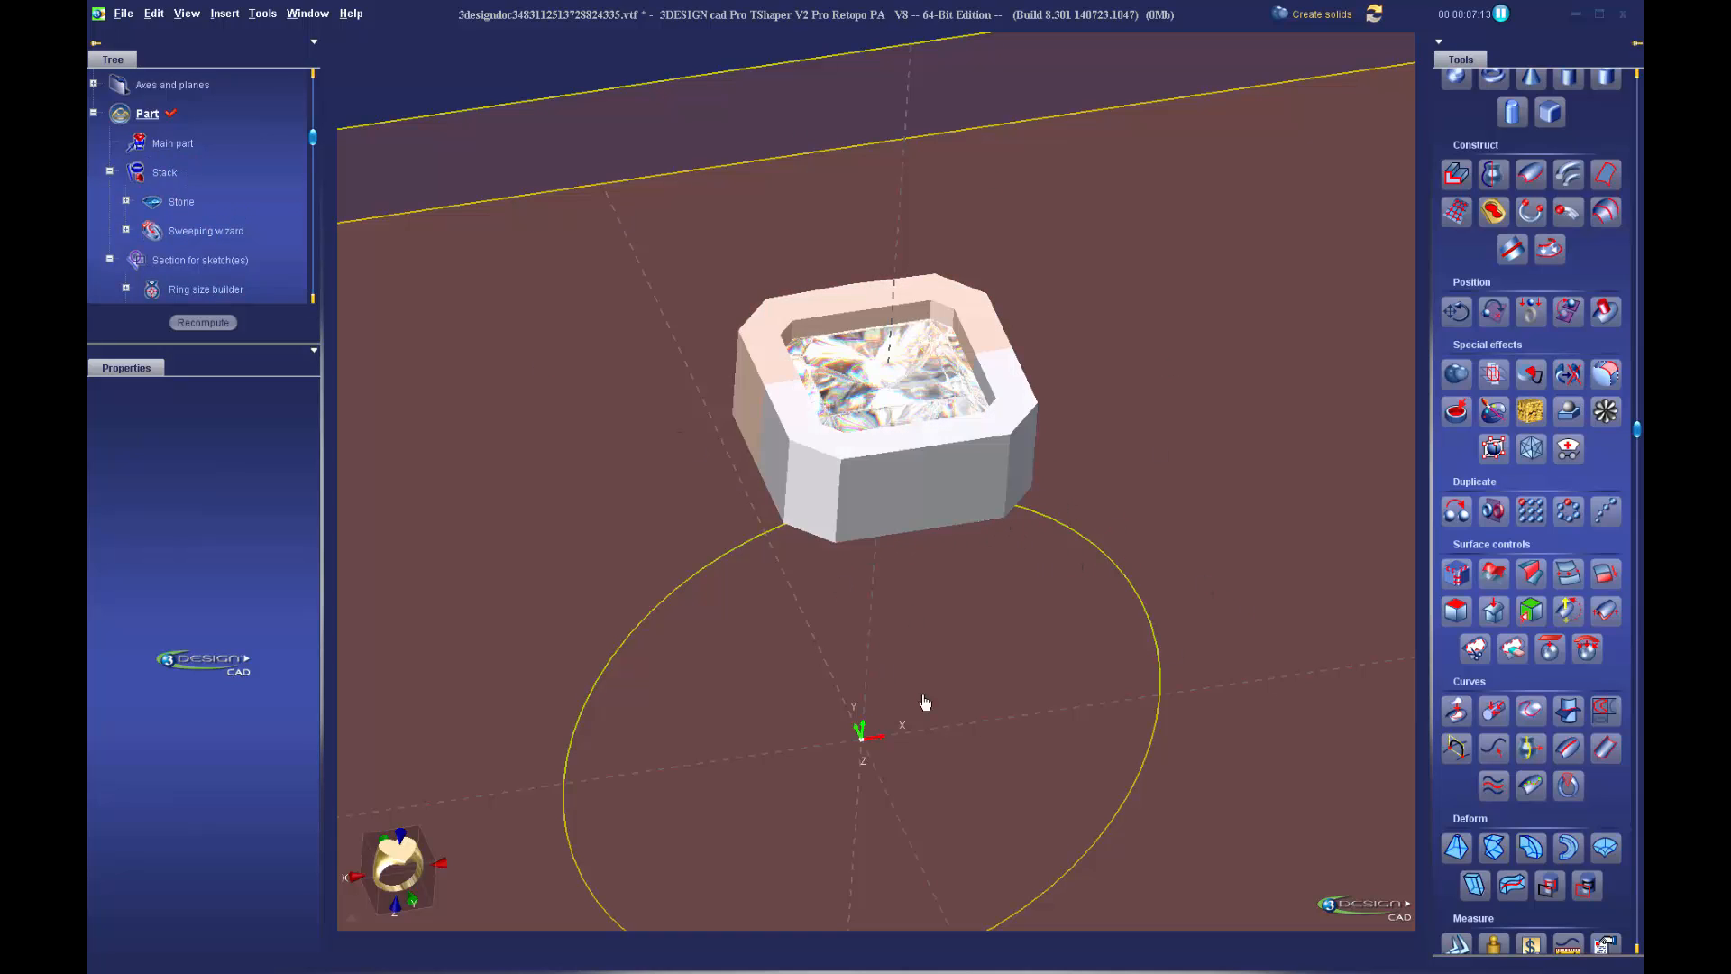
# Convert the swept bezel into a subdivision surface shape with the default import settings and return to solid modelling
pyautogui.click(892, 495)
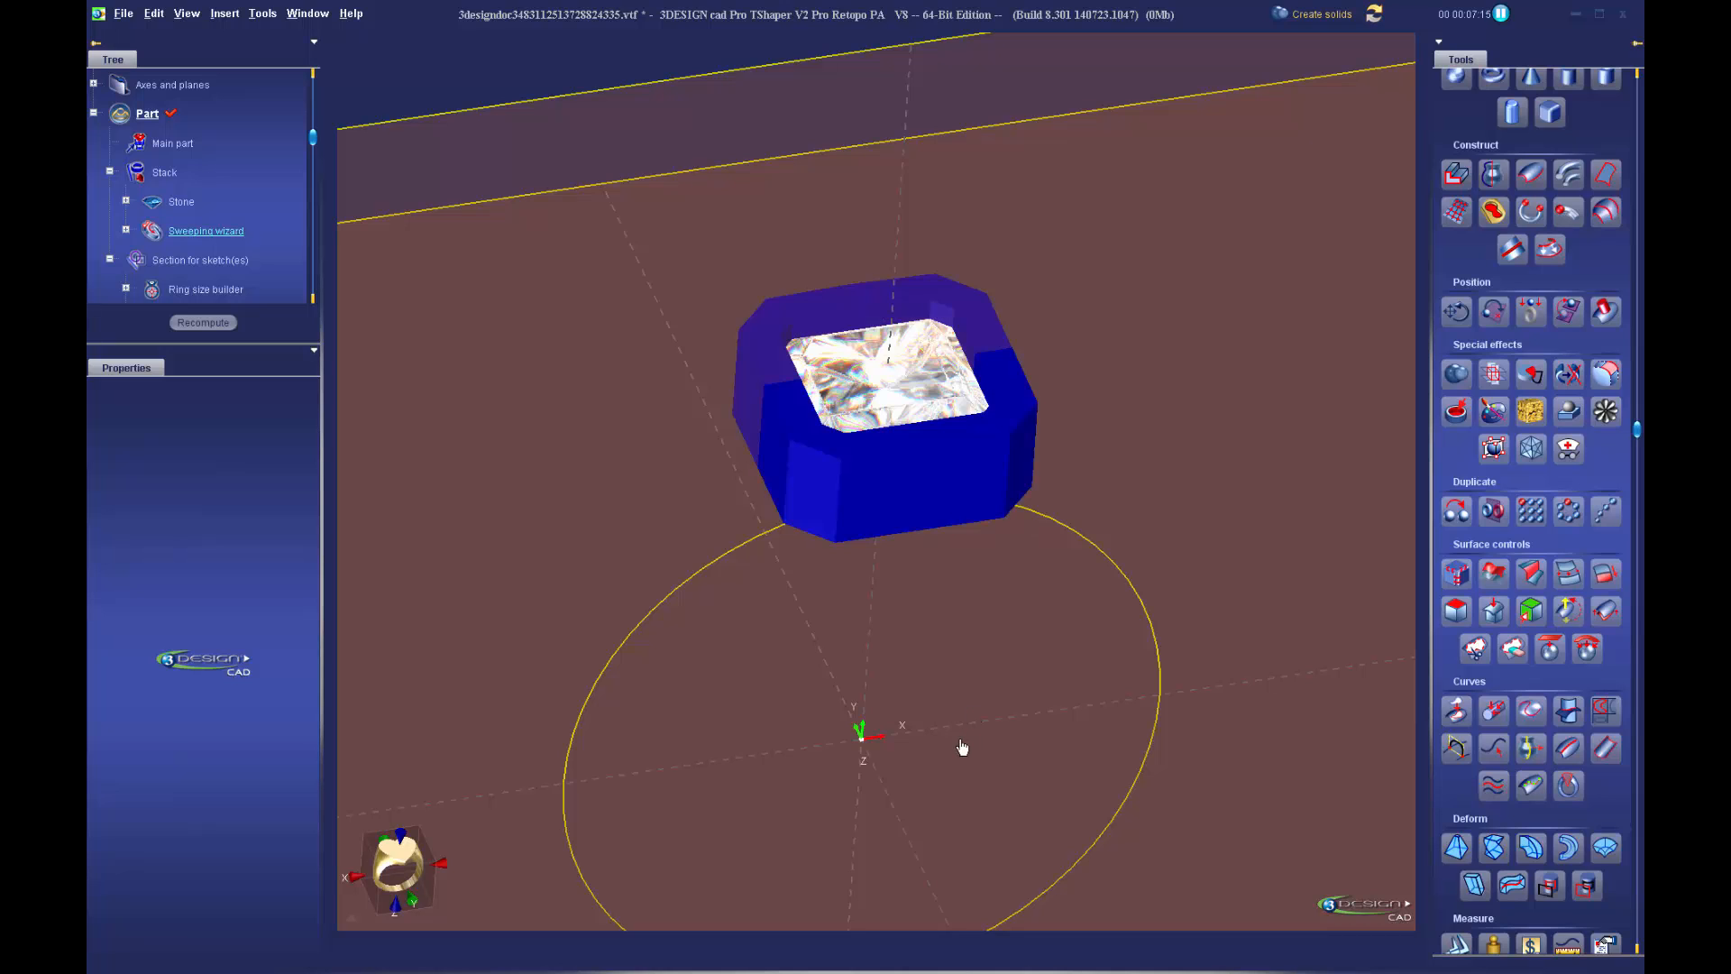
pyautogui.scroll(3, 1497, 282)
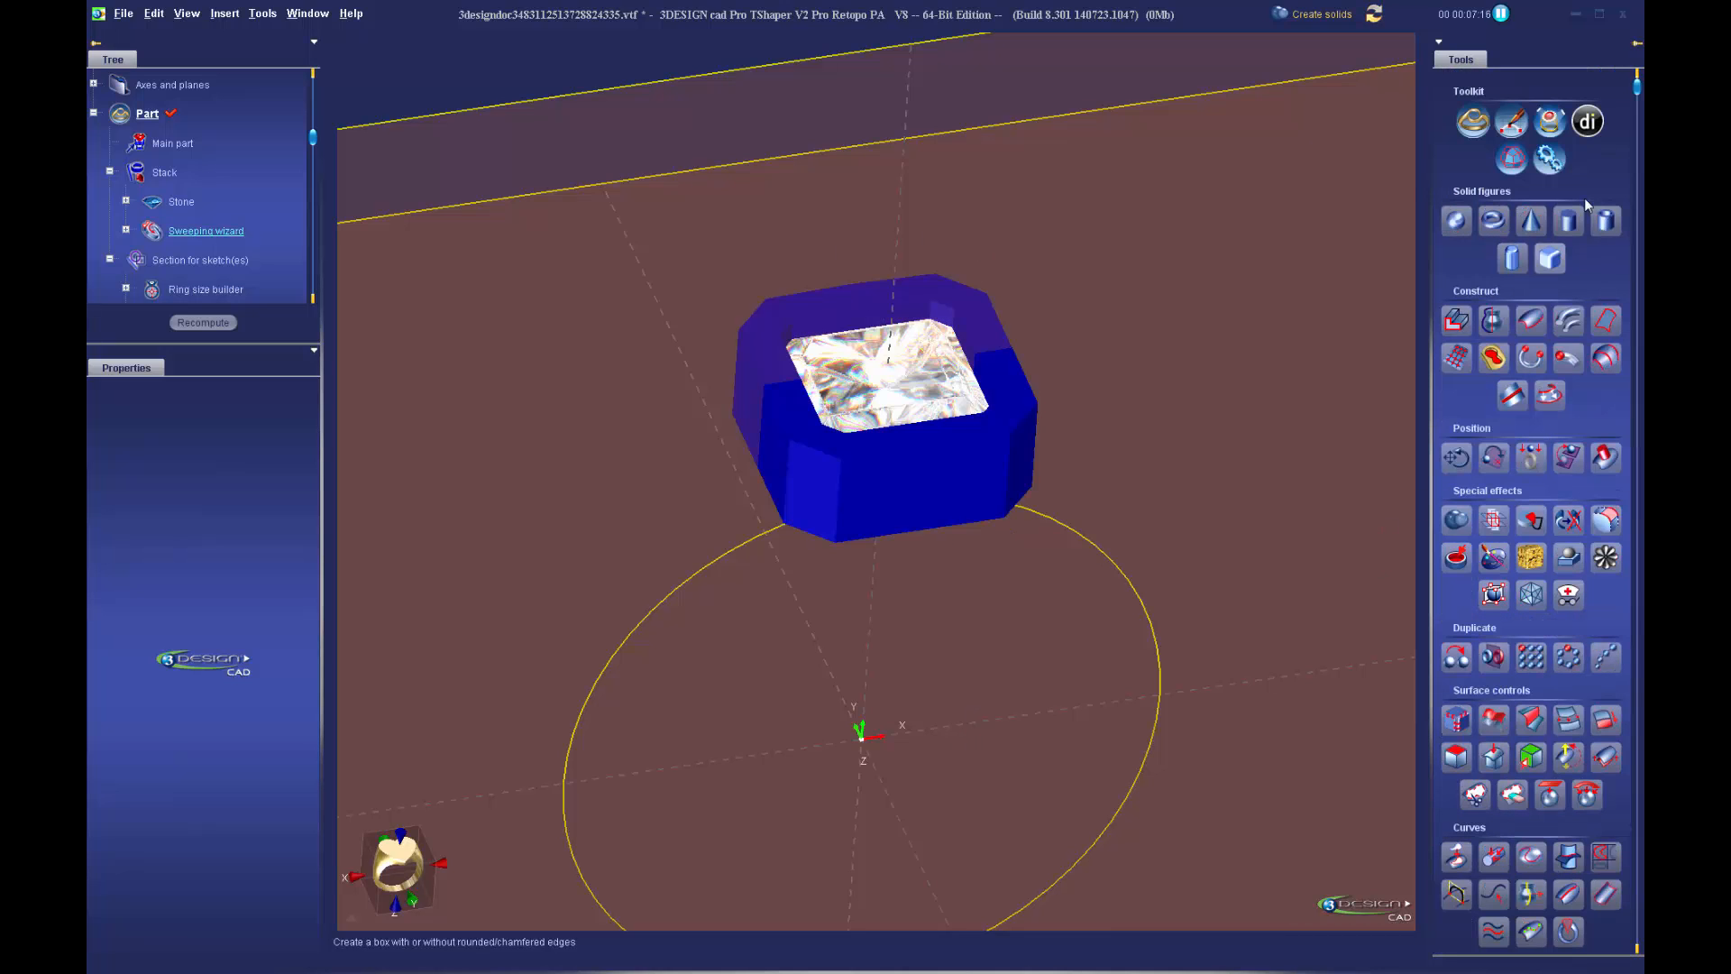
pyautogui.click(1513, 160)
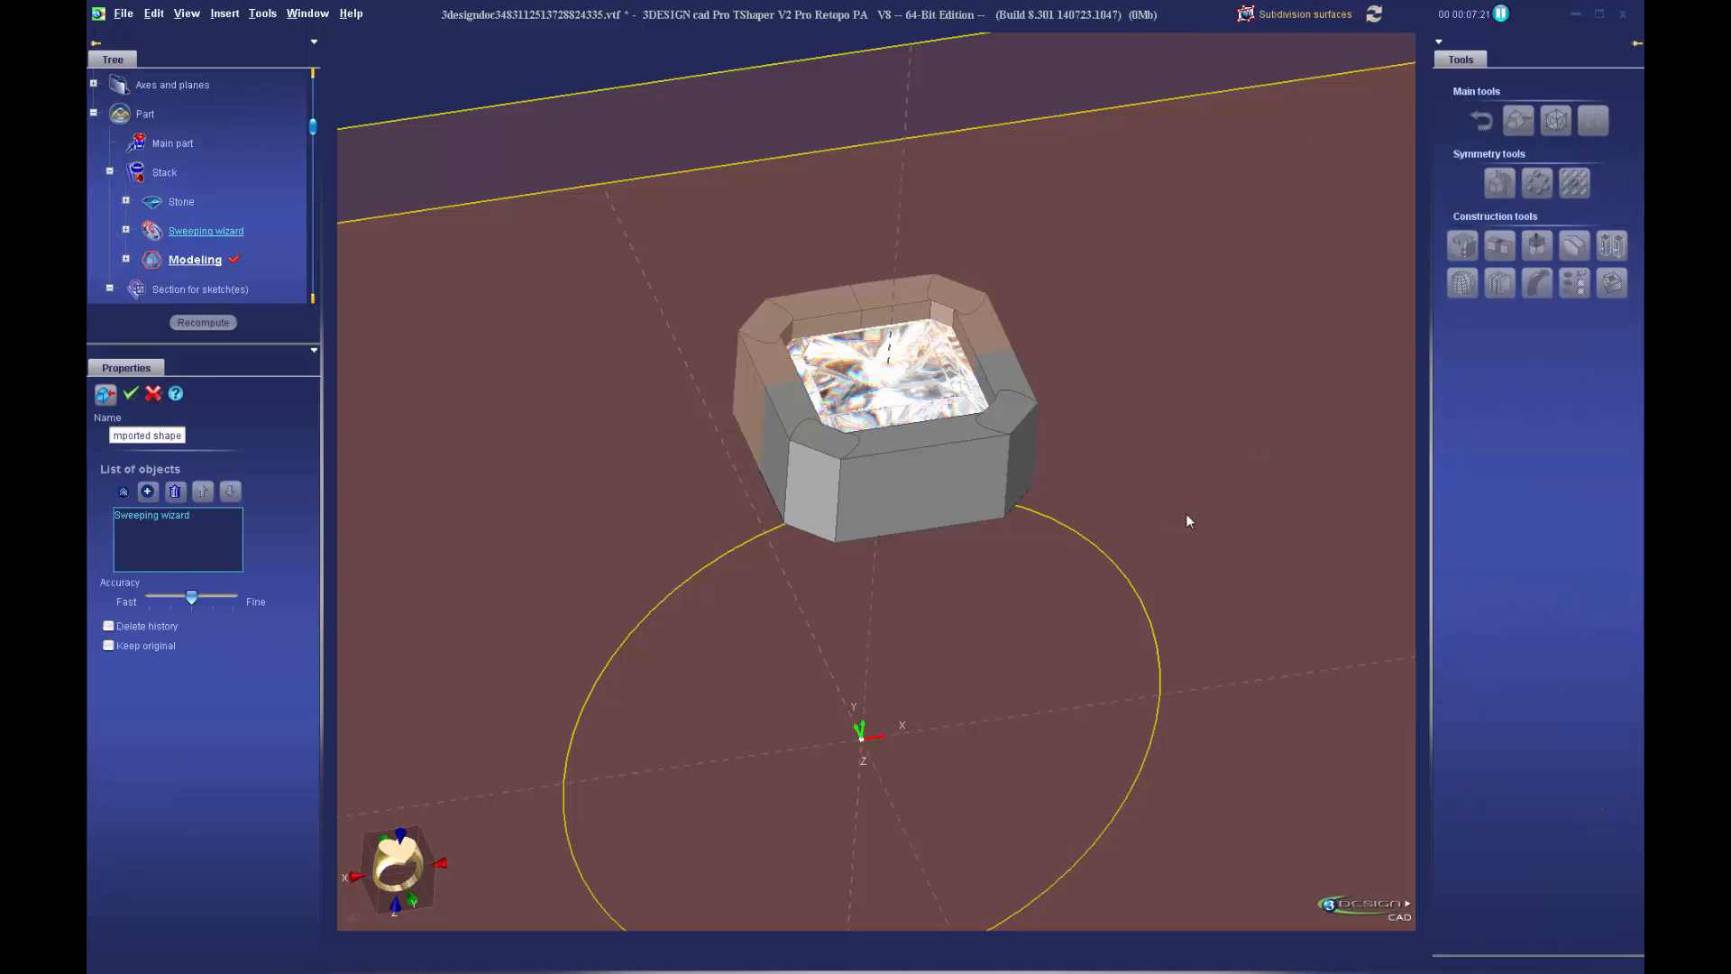
pyautogui.click(132, 396)
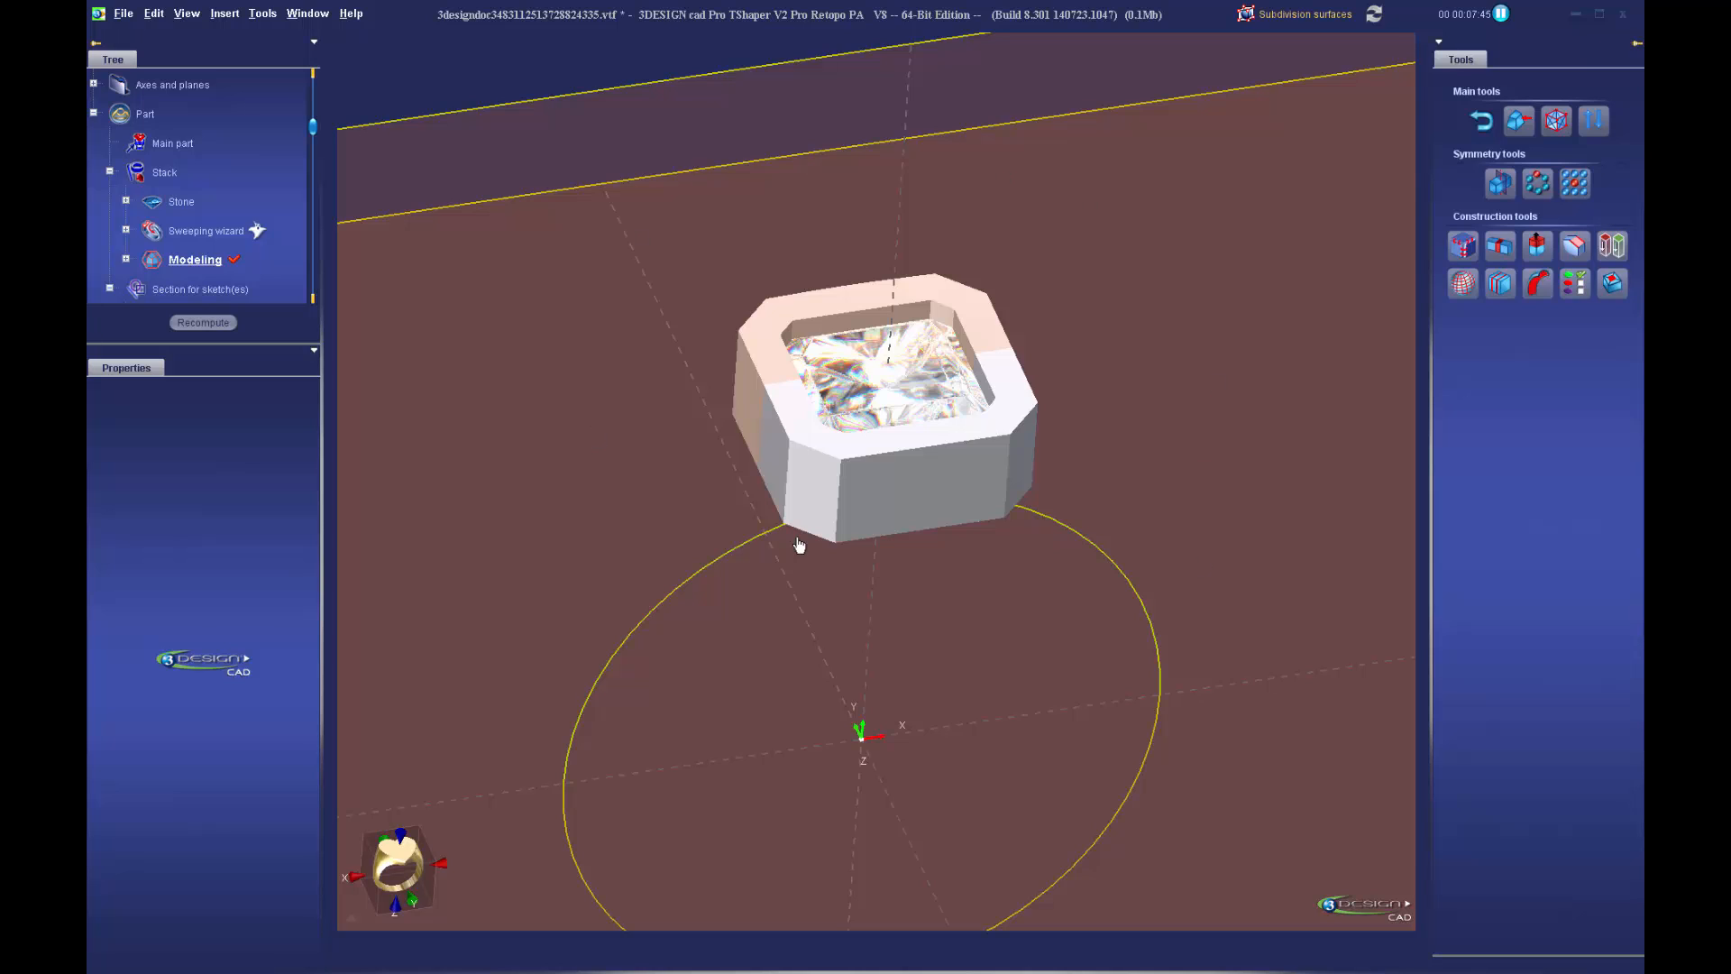
pyautogui.click(1482, 117)
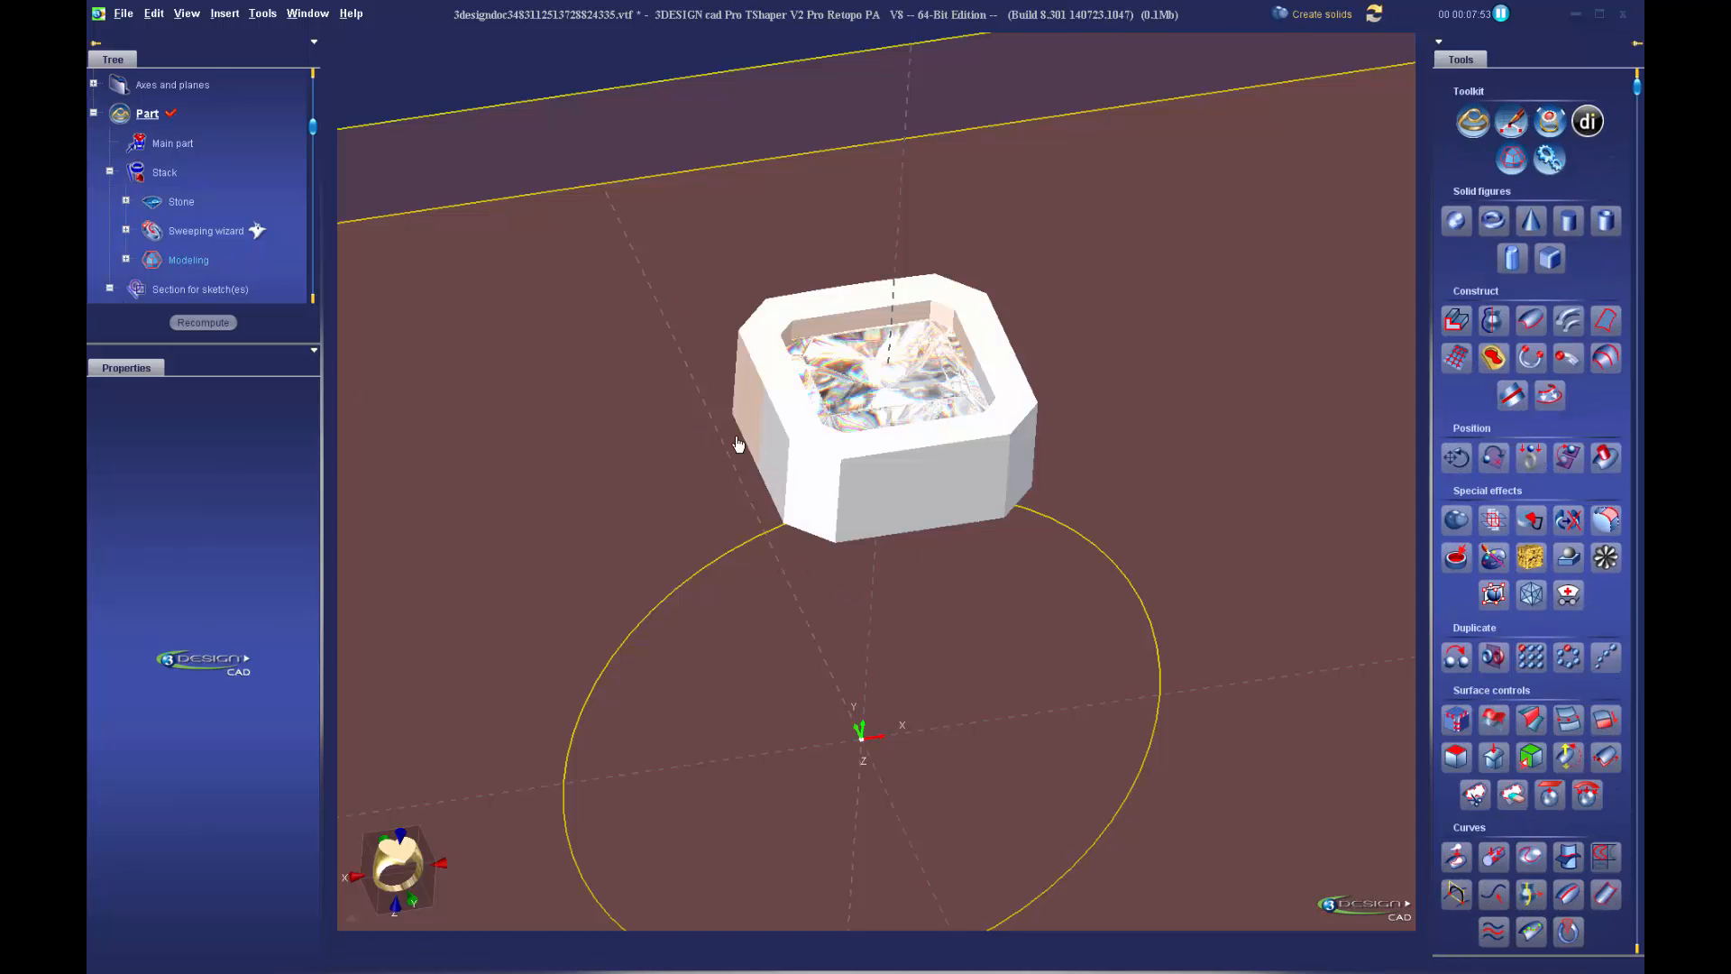
# Select the converted bezel together with its stone and start exporting them in the Symbols Files format
pyautogui.click(869, 492)
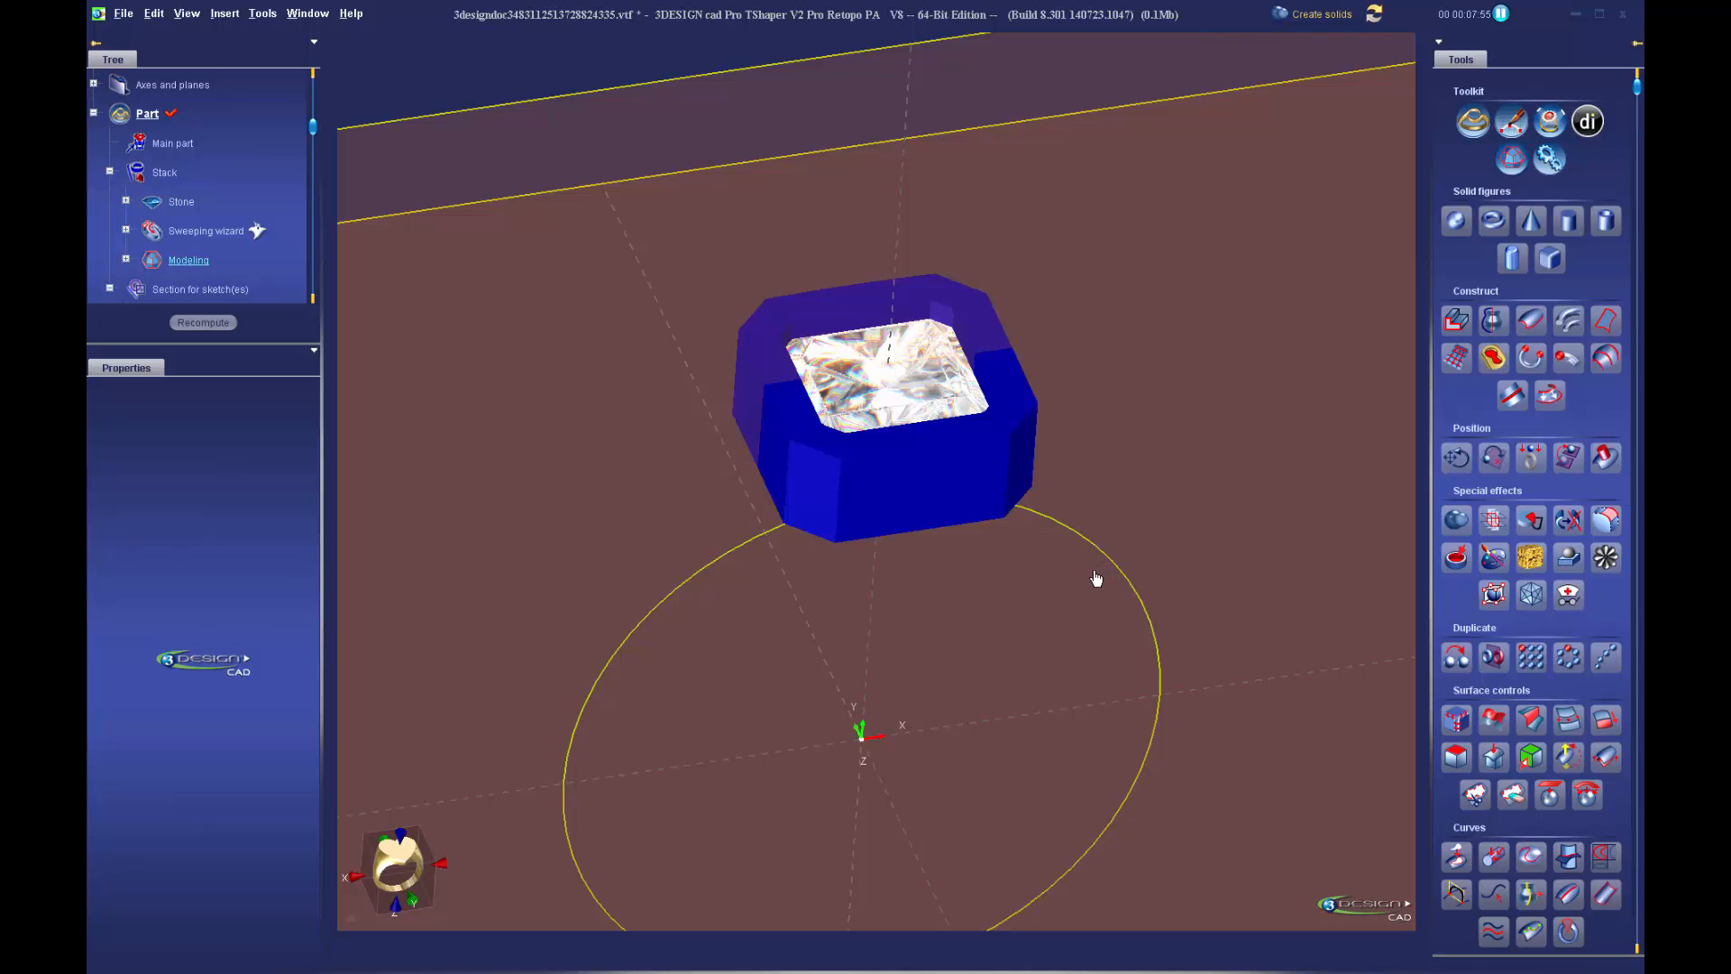
pyautogui.click(923, 403)
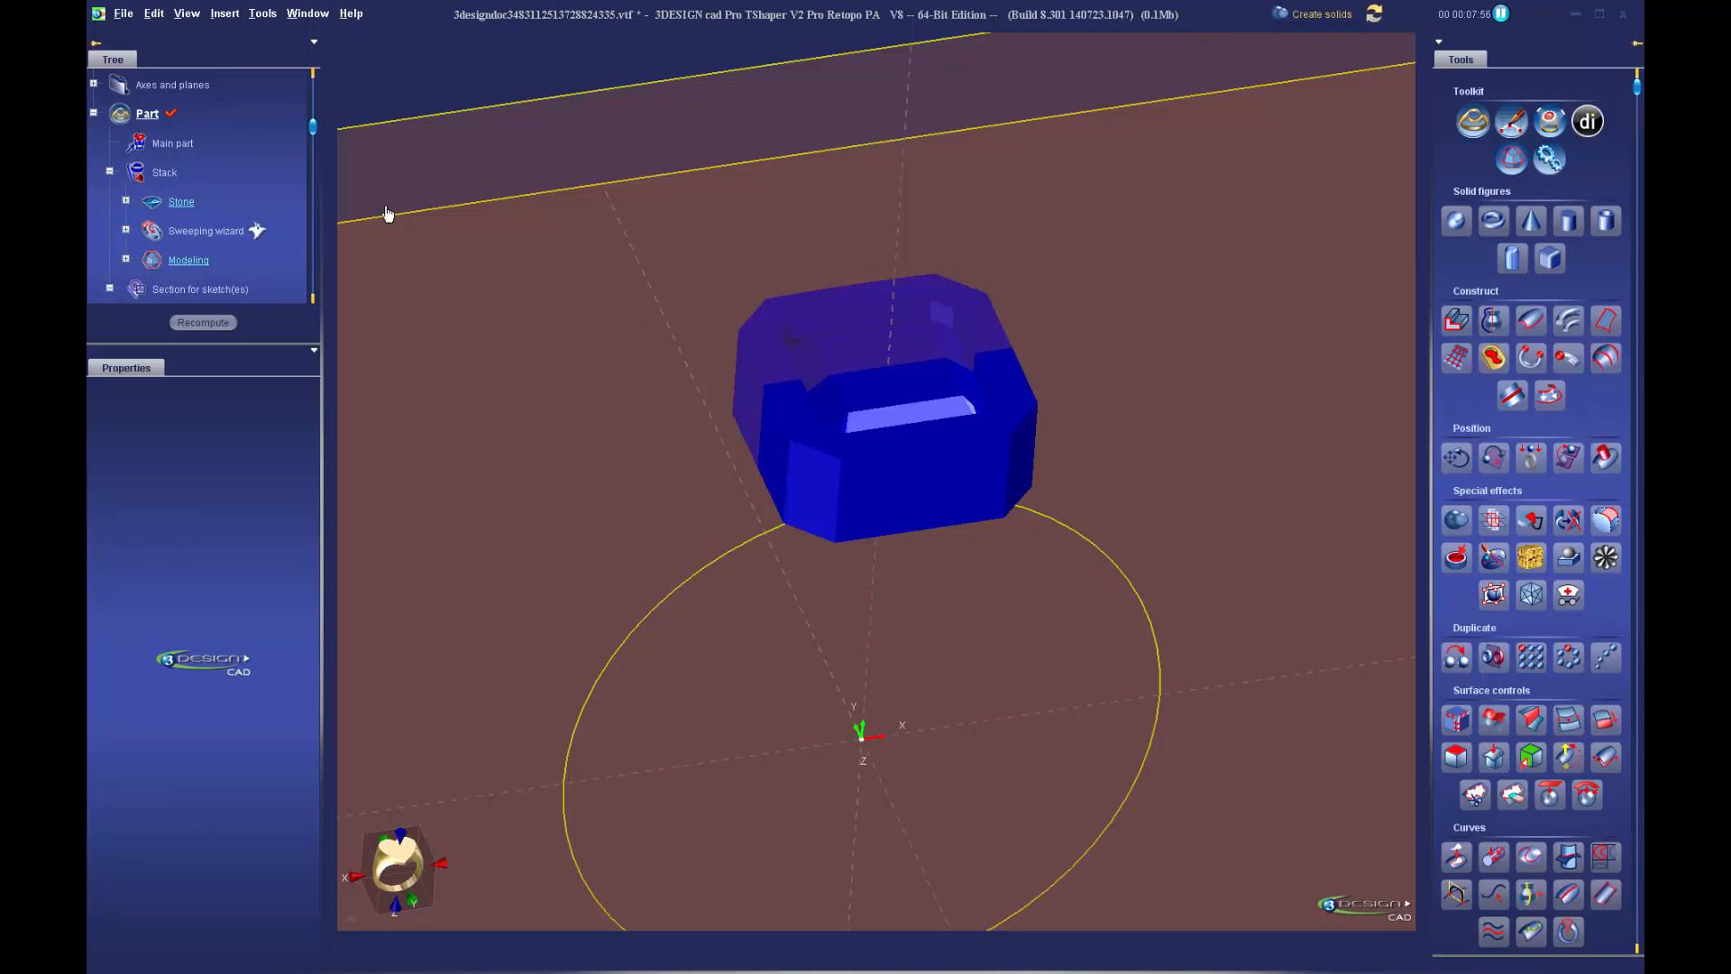
pyautogui.click(124, 15)
pyautogui.click(149, 171)
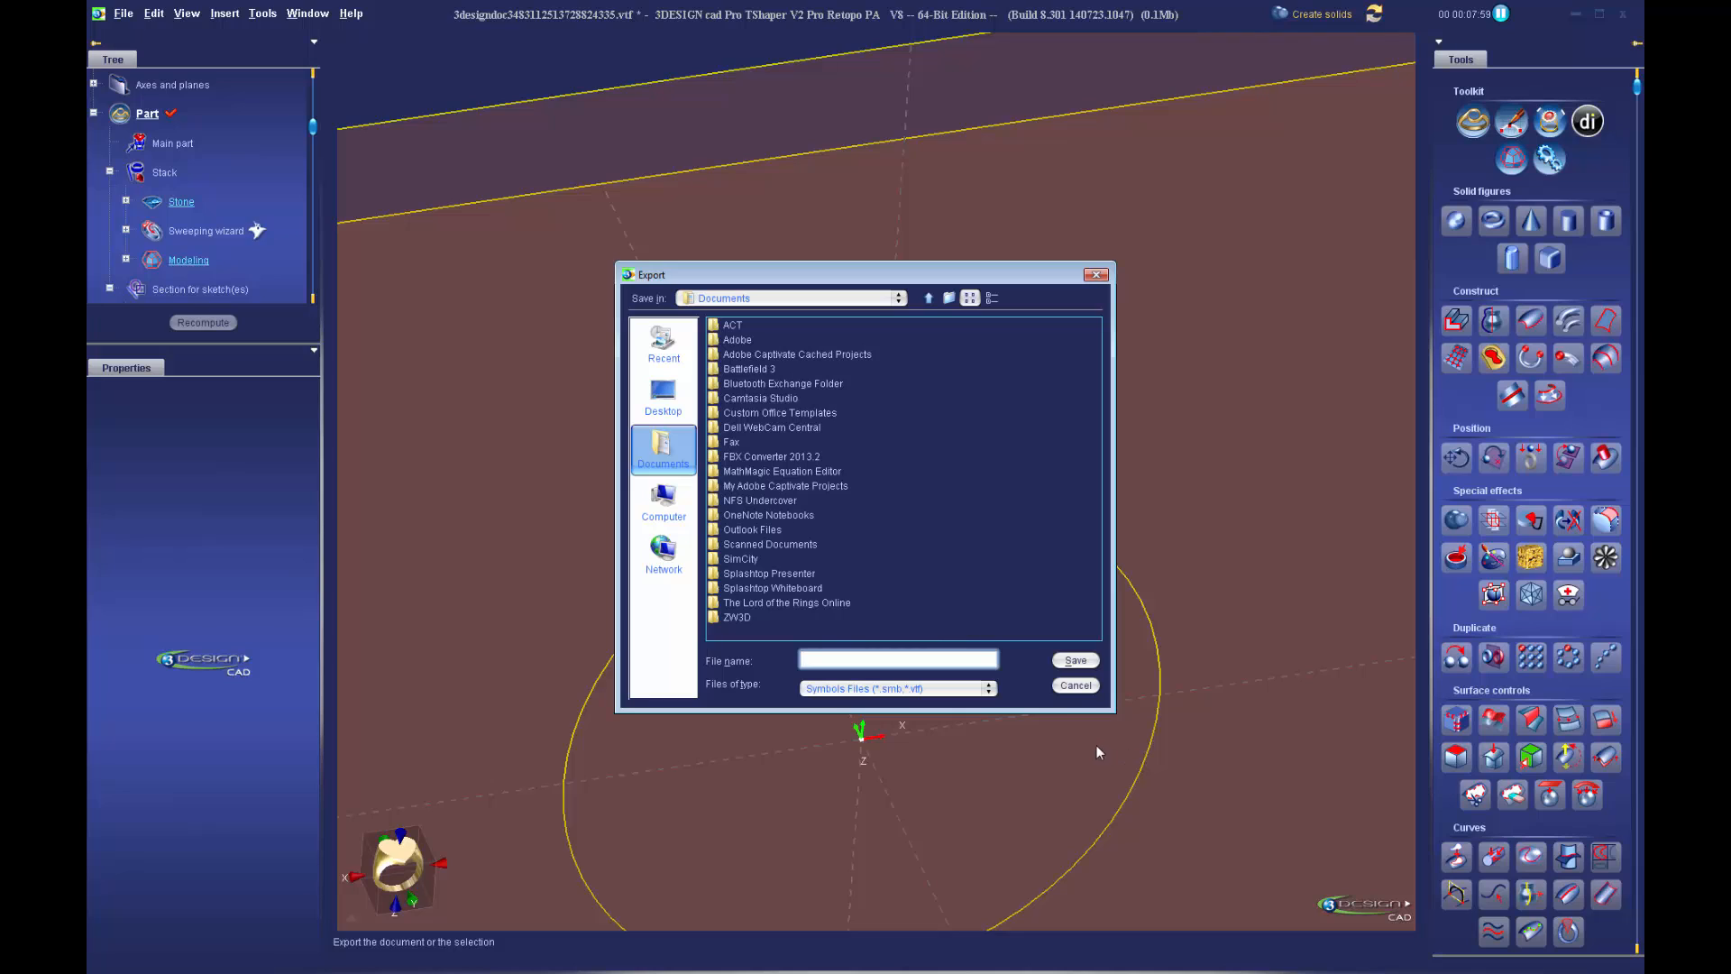
pyautogui.click(820, 689)
pyautogui.click(905, 708)
pyautogui.click(862, 688)
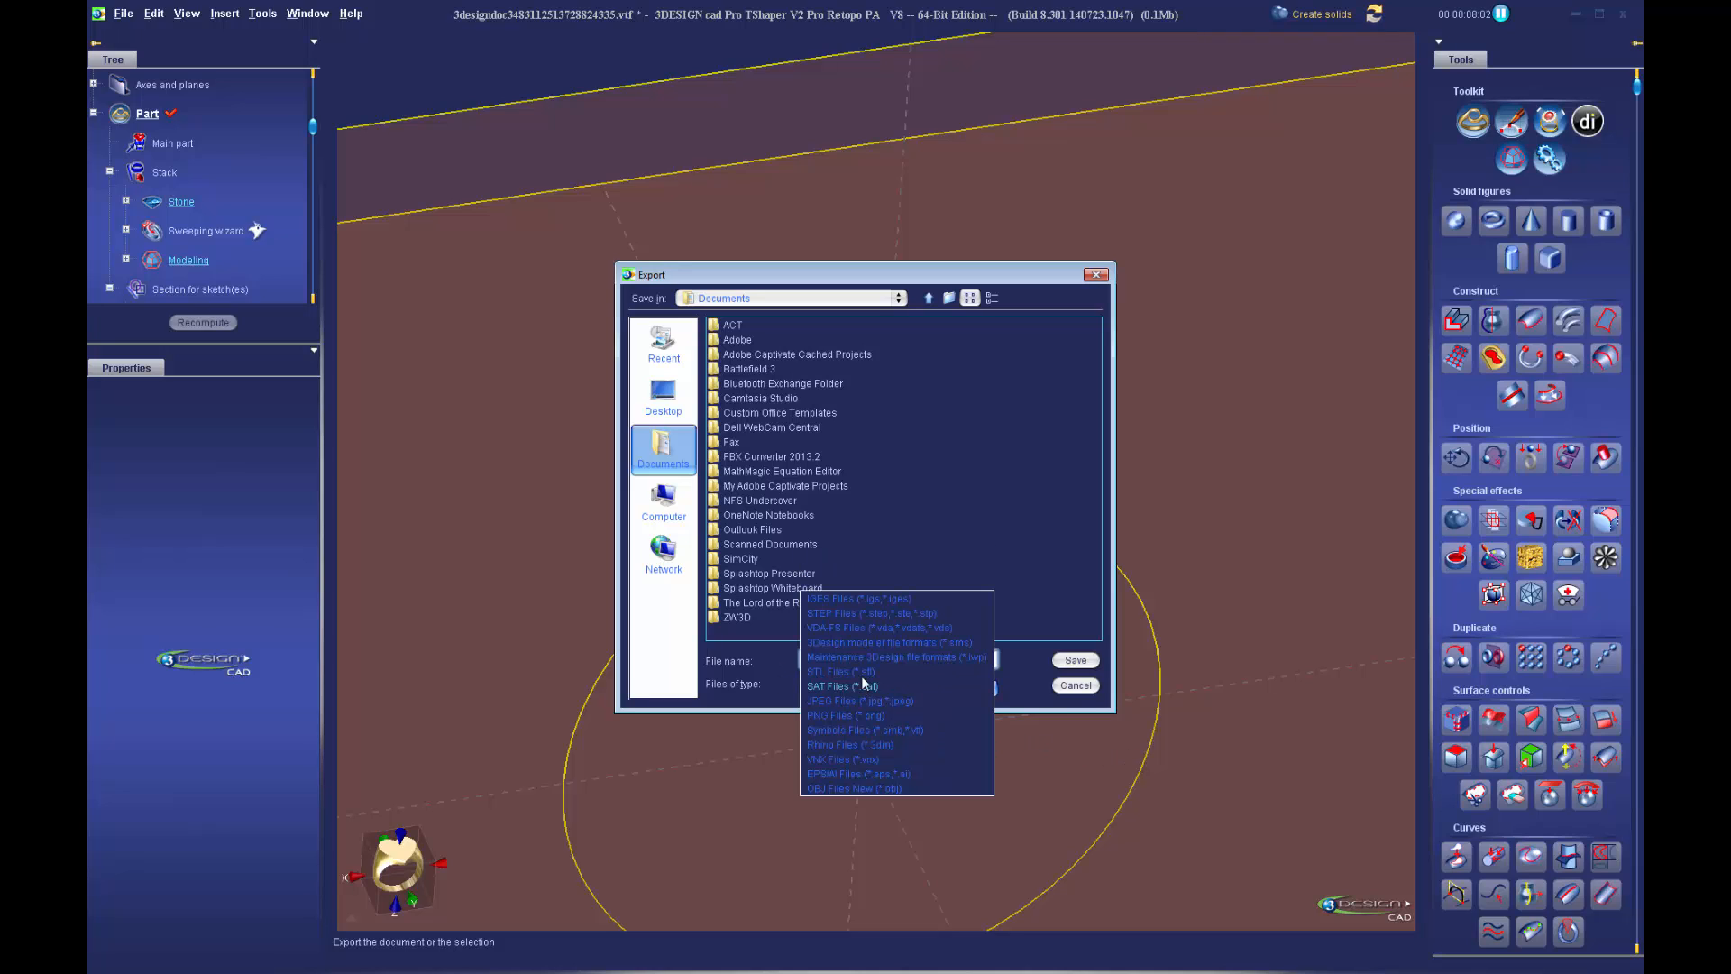
pyautogui.click(859, 731)
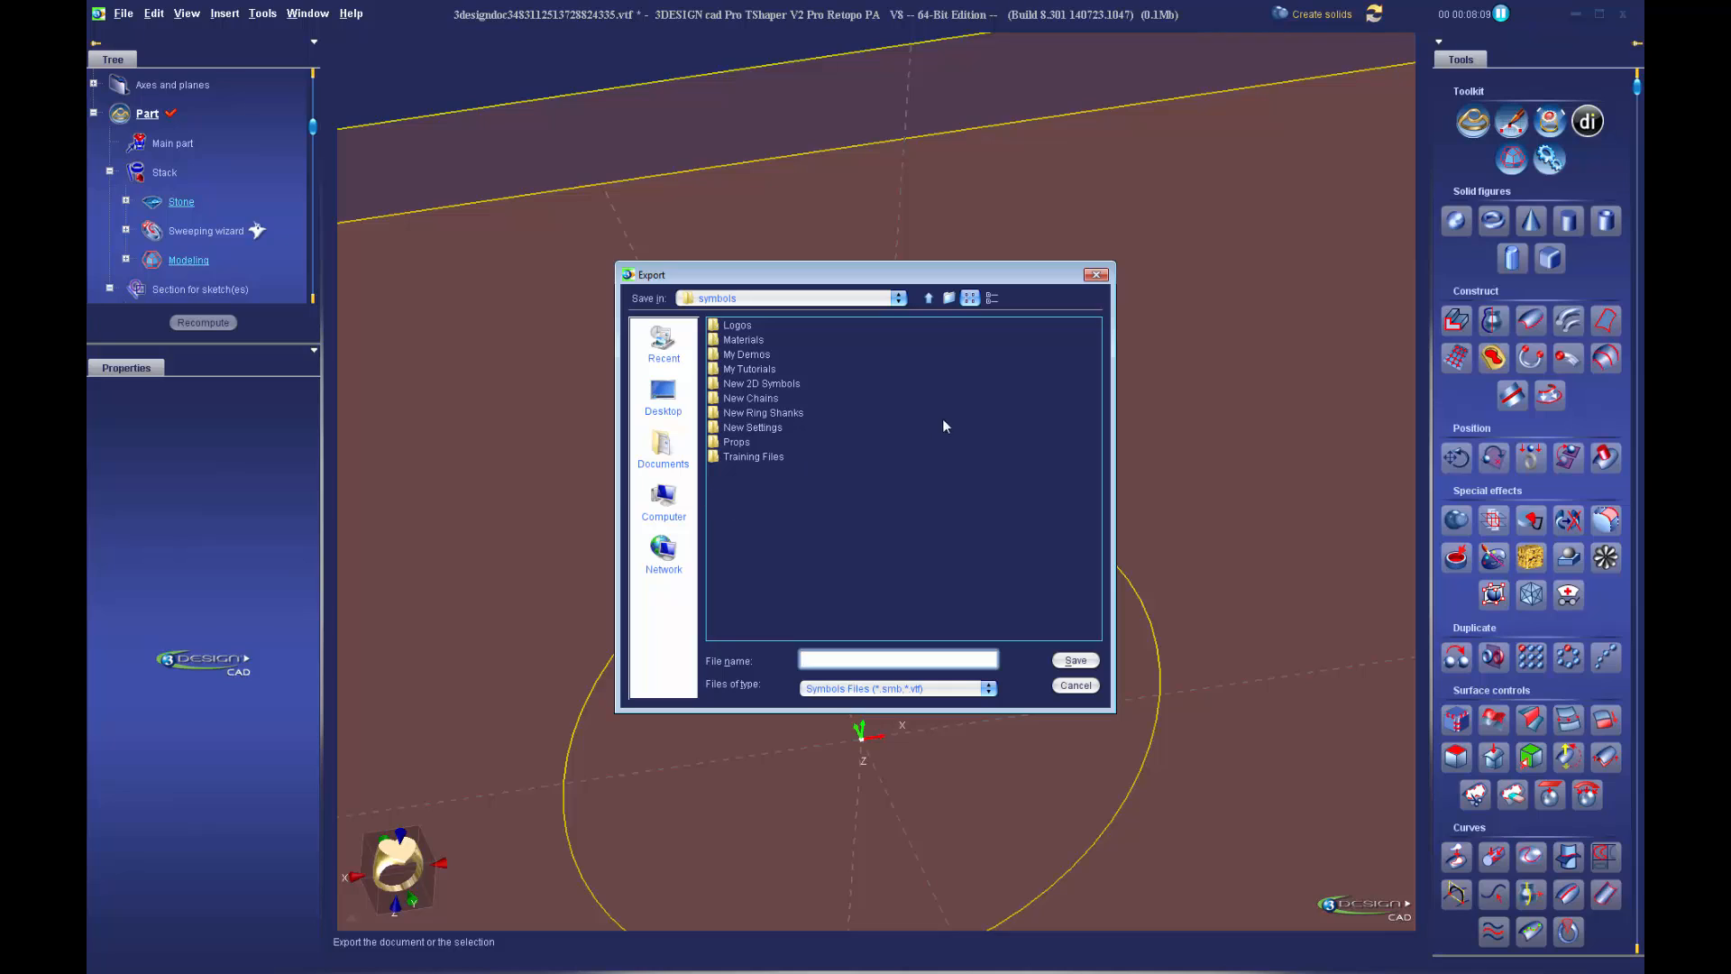
# Create a folder named Shaper Bezels in the symbols directory and open it as the export location
pyautogui.click(950, 299)
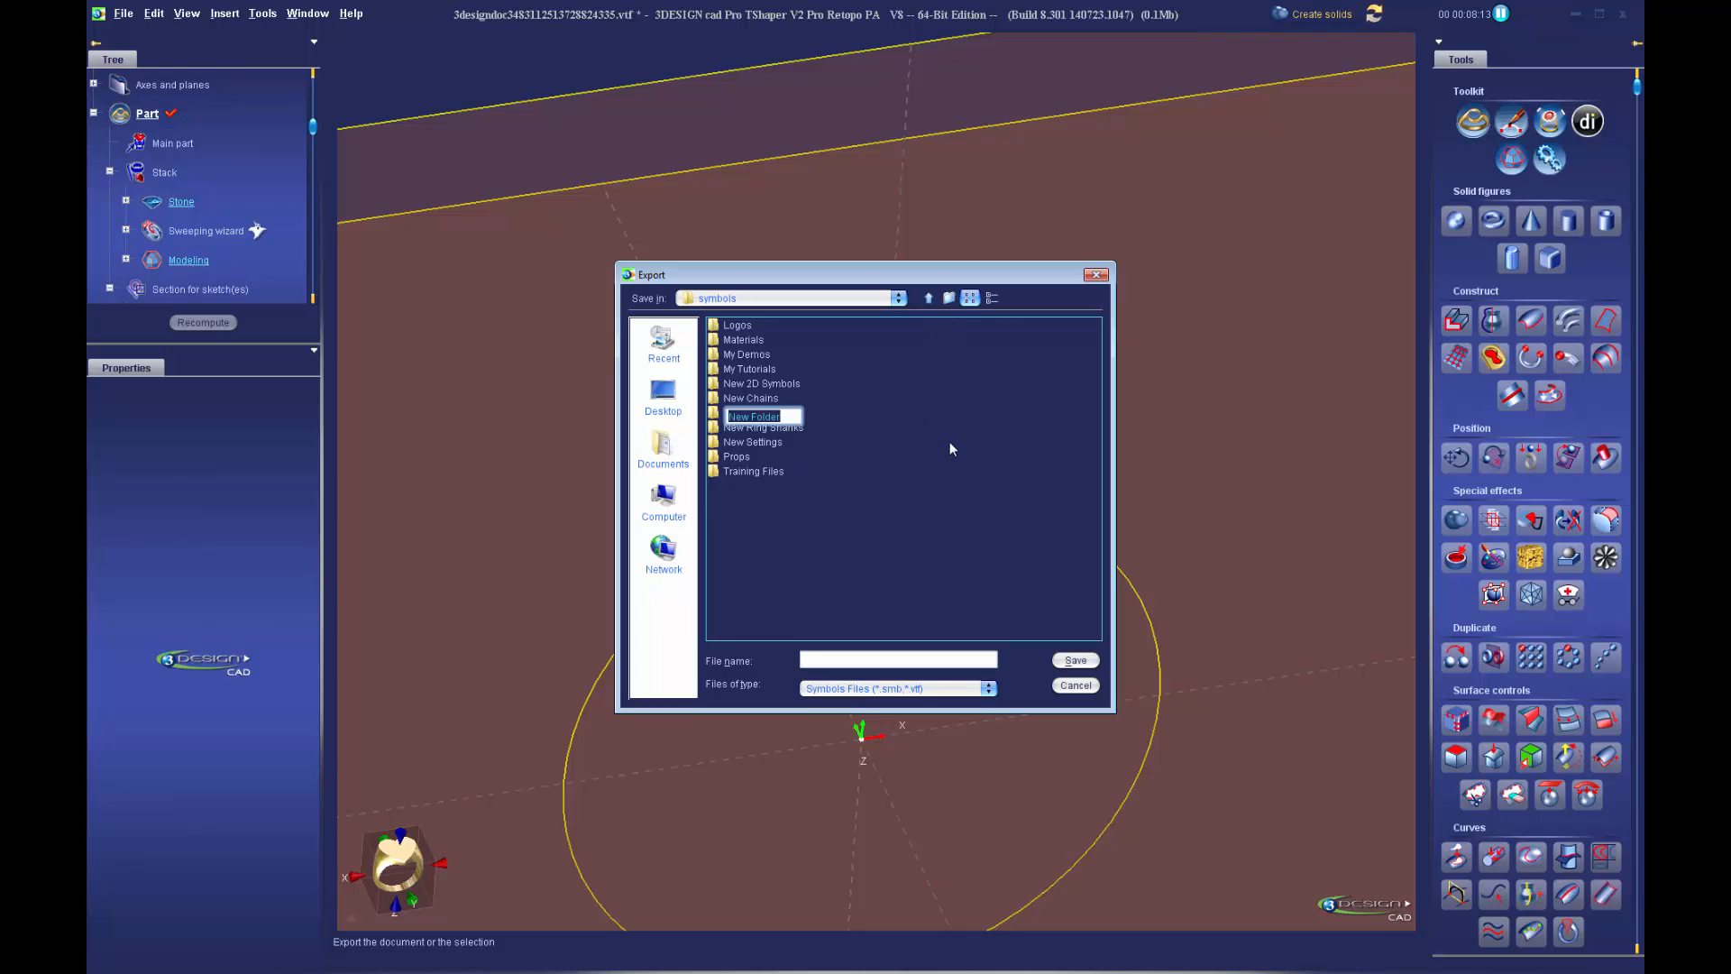
pyautogui.write('Shaper Bezels')
pyautogui.press('Return')
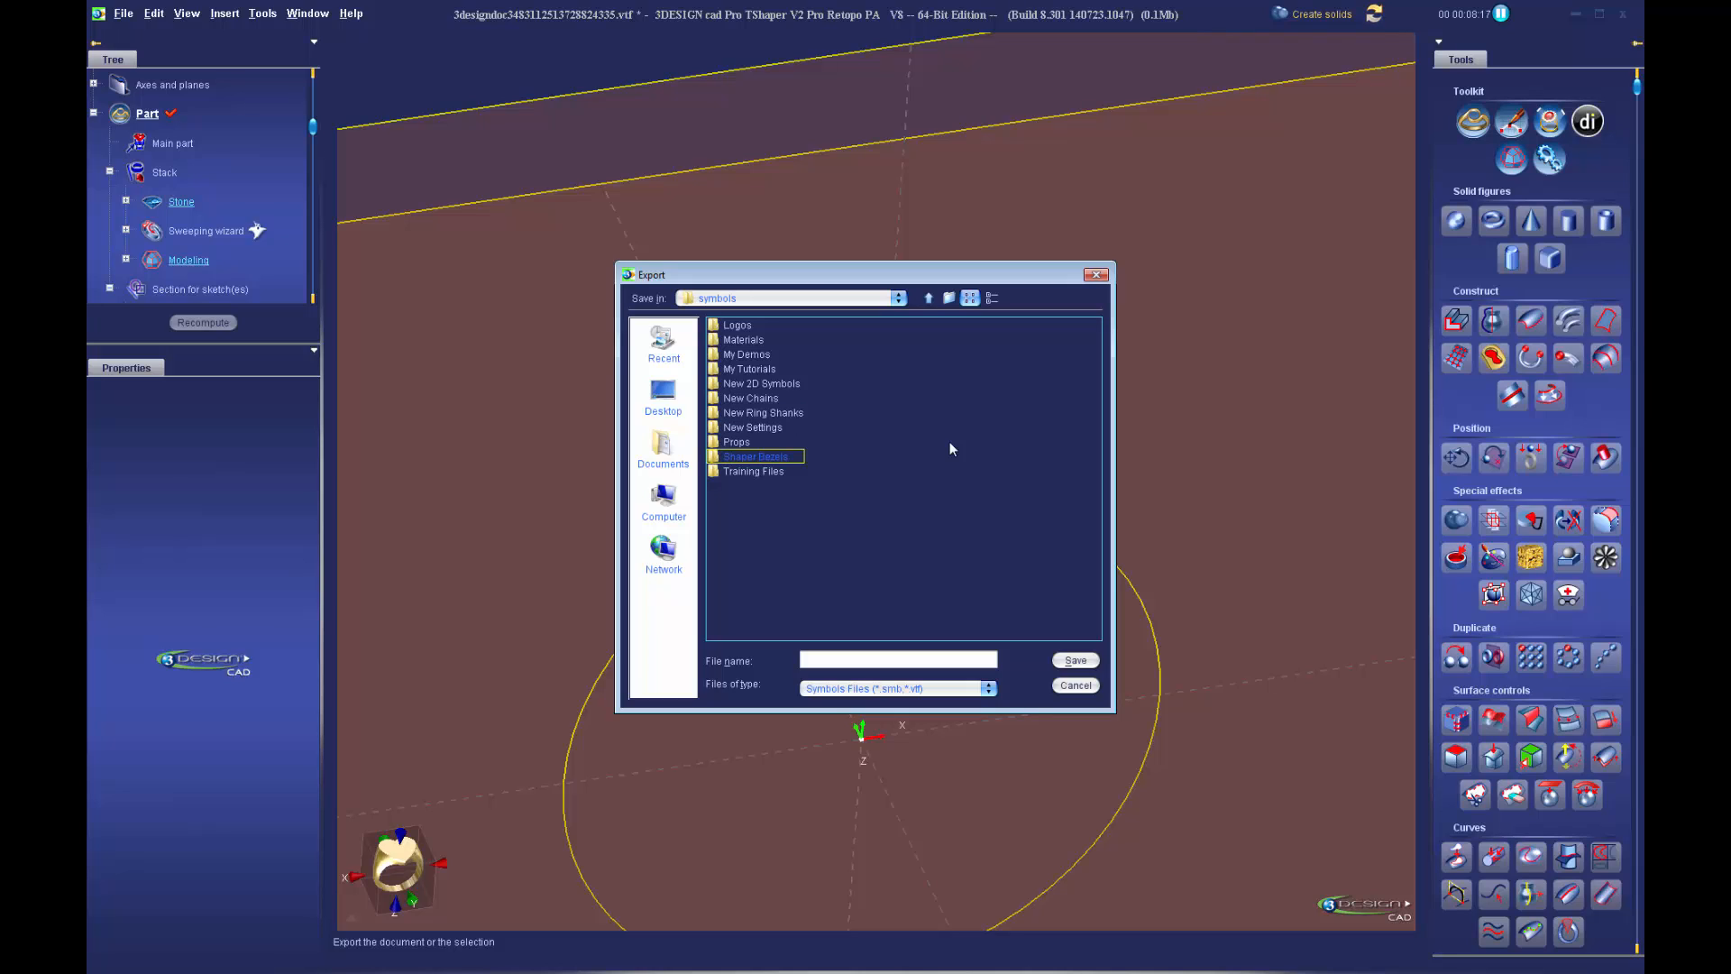
pyautogui.doubleClick(715, 461)
# Export the selection as a symbol named Emerald, with the bezel enlarged in its snapshot and keep history enabled
pyautogui.click(842, 661)
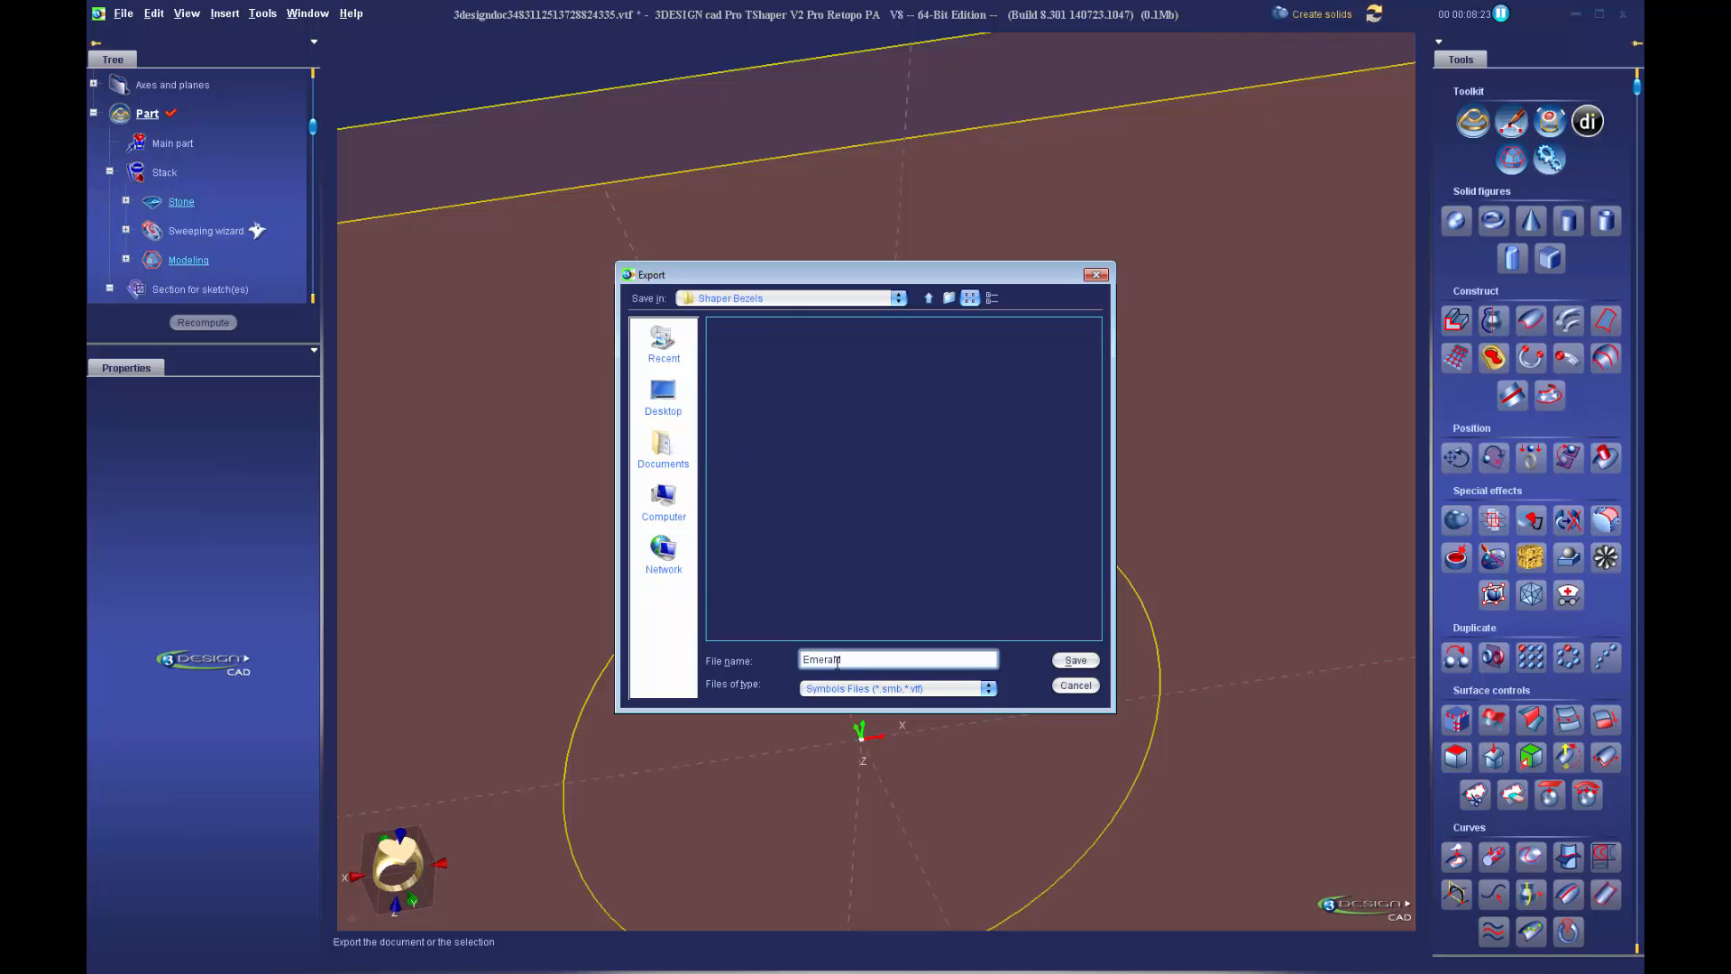
pyautogui.write('Emerald')
pyautogui.press('Return')
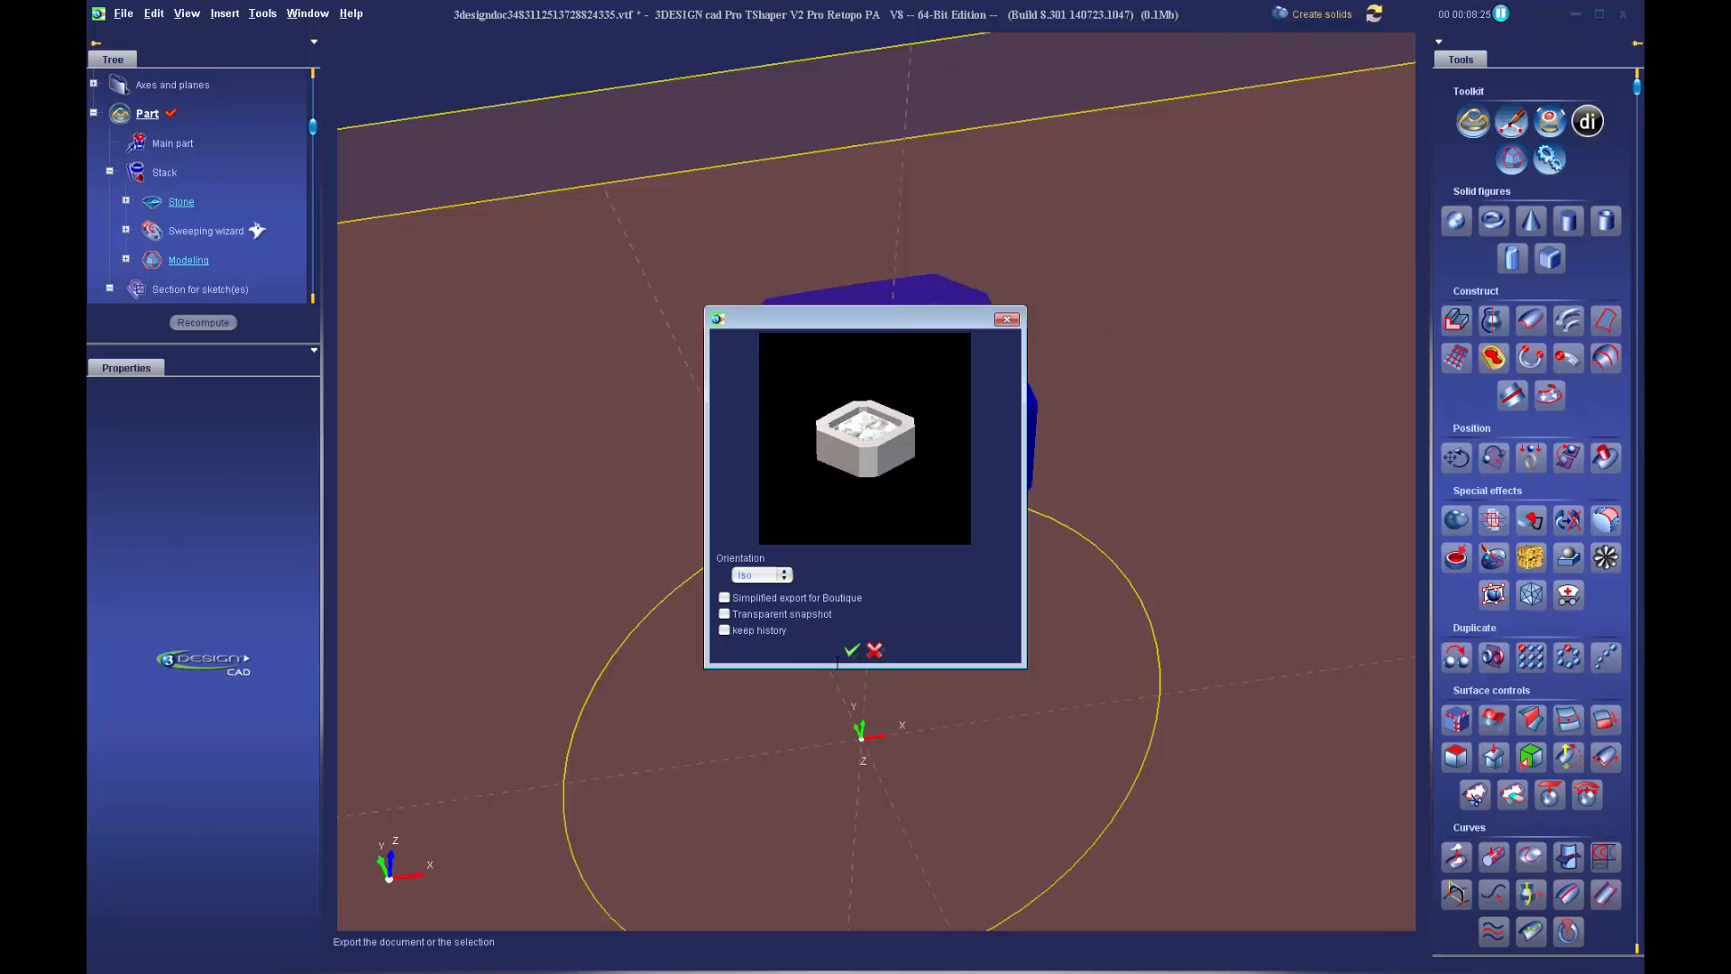
pyautogui.scroll(4, 898, 461)
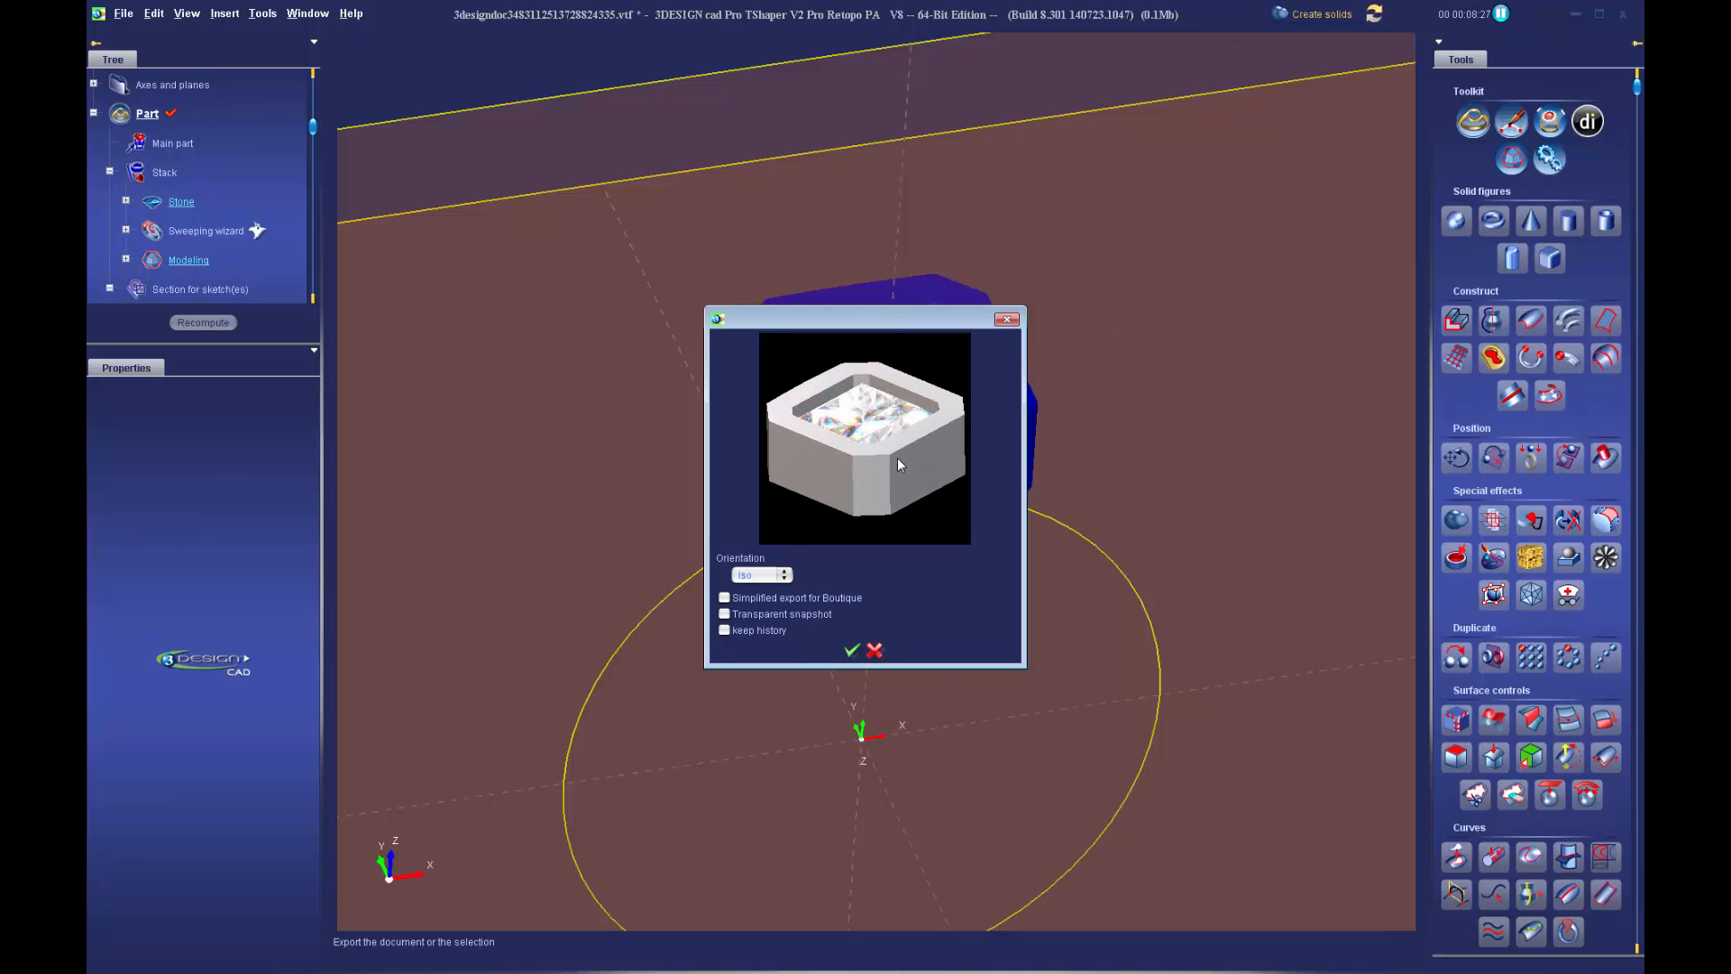
pyautogui.click(724, 630)
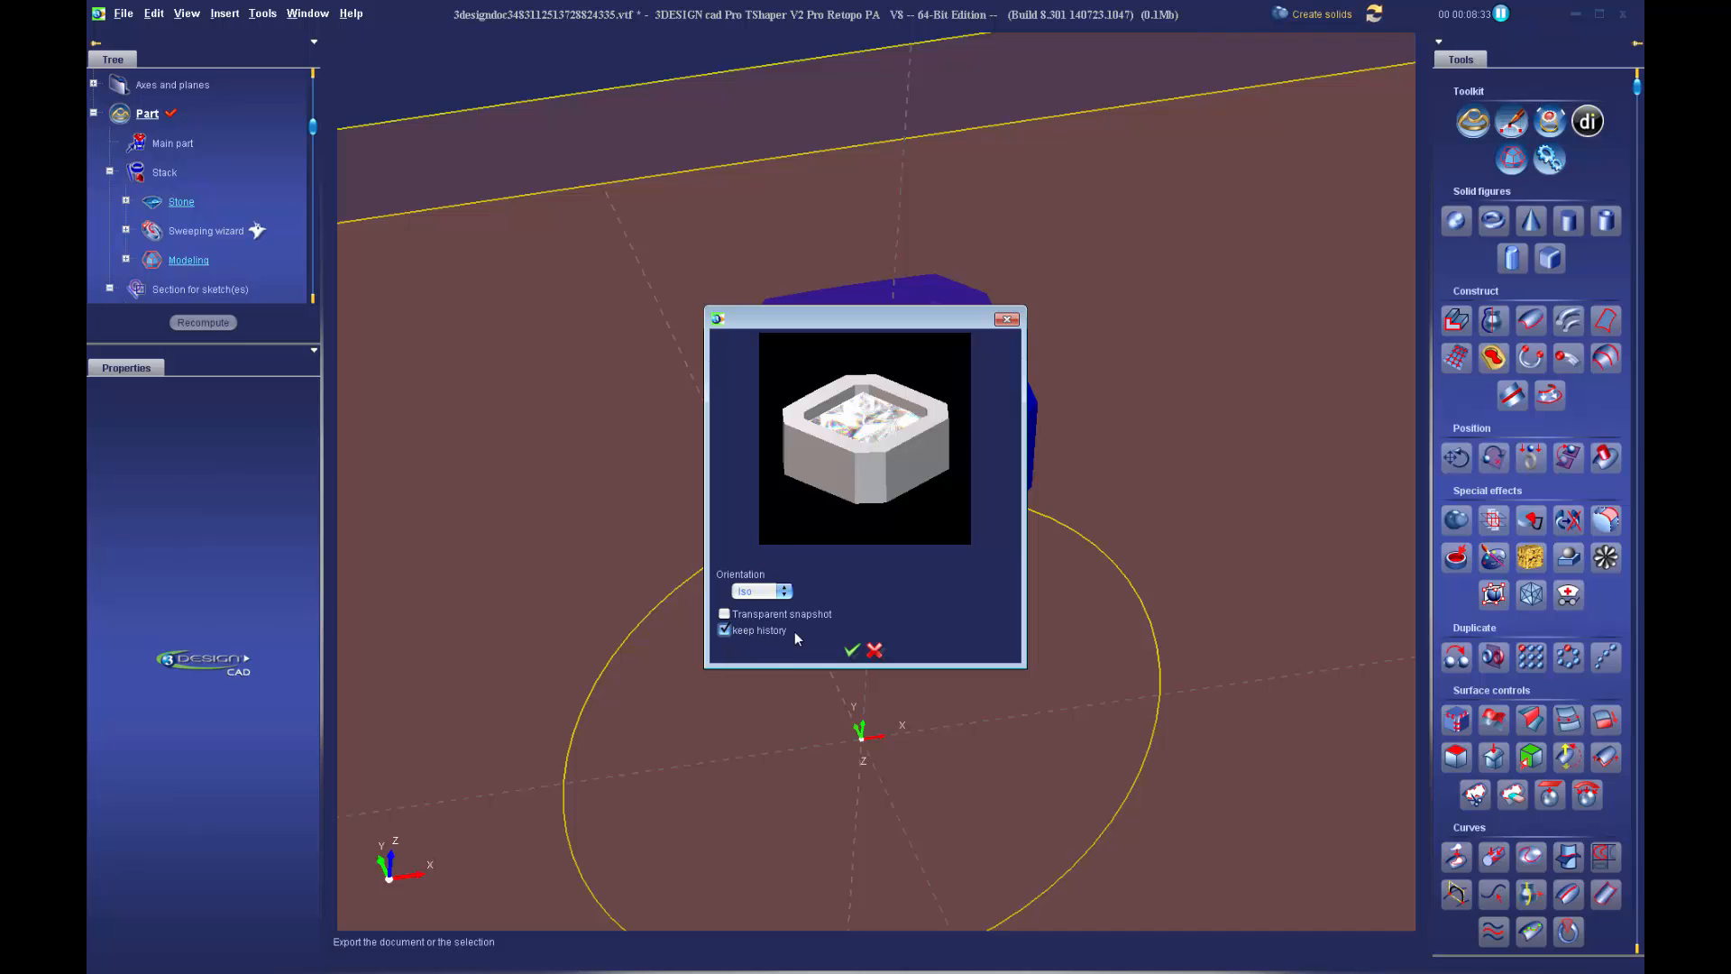
pyautogui.click(851, 652)
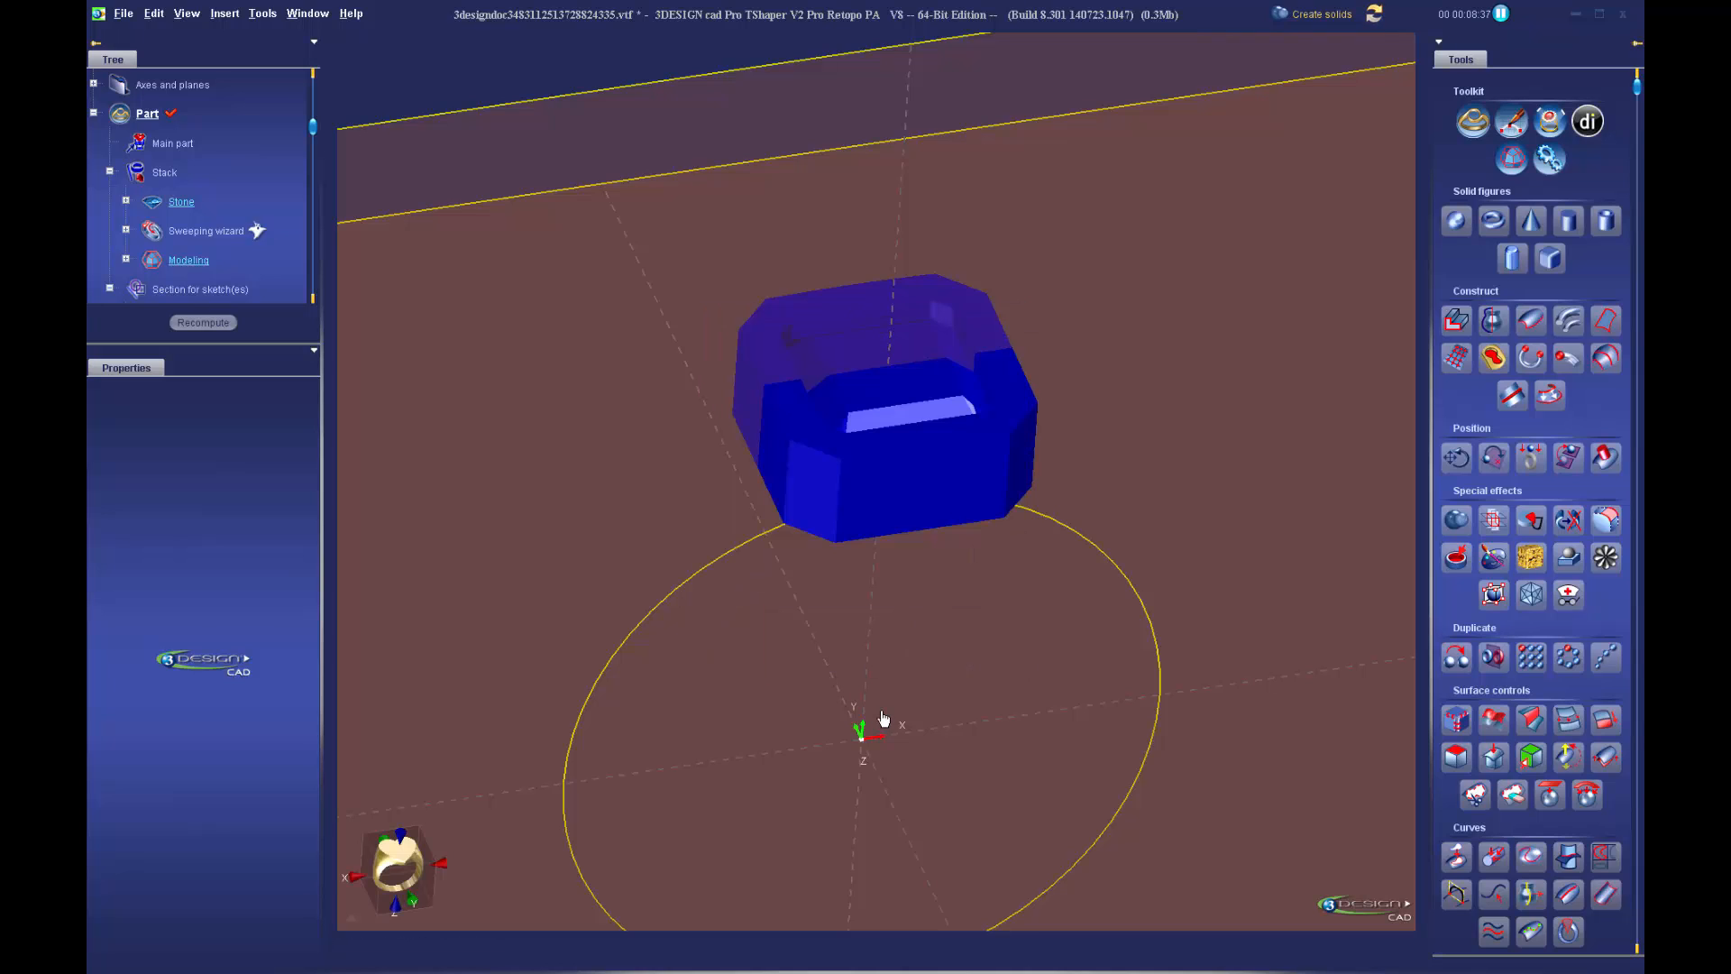
# Start a new document without saving the current one, and create an empty part in it
pyautogui.scroll(-2, 860, 472)
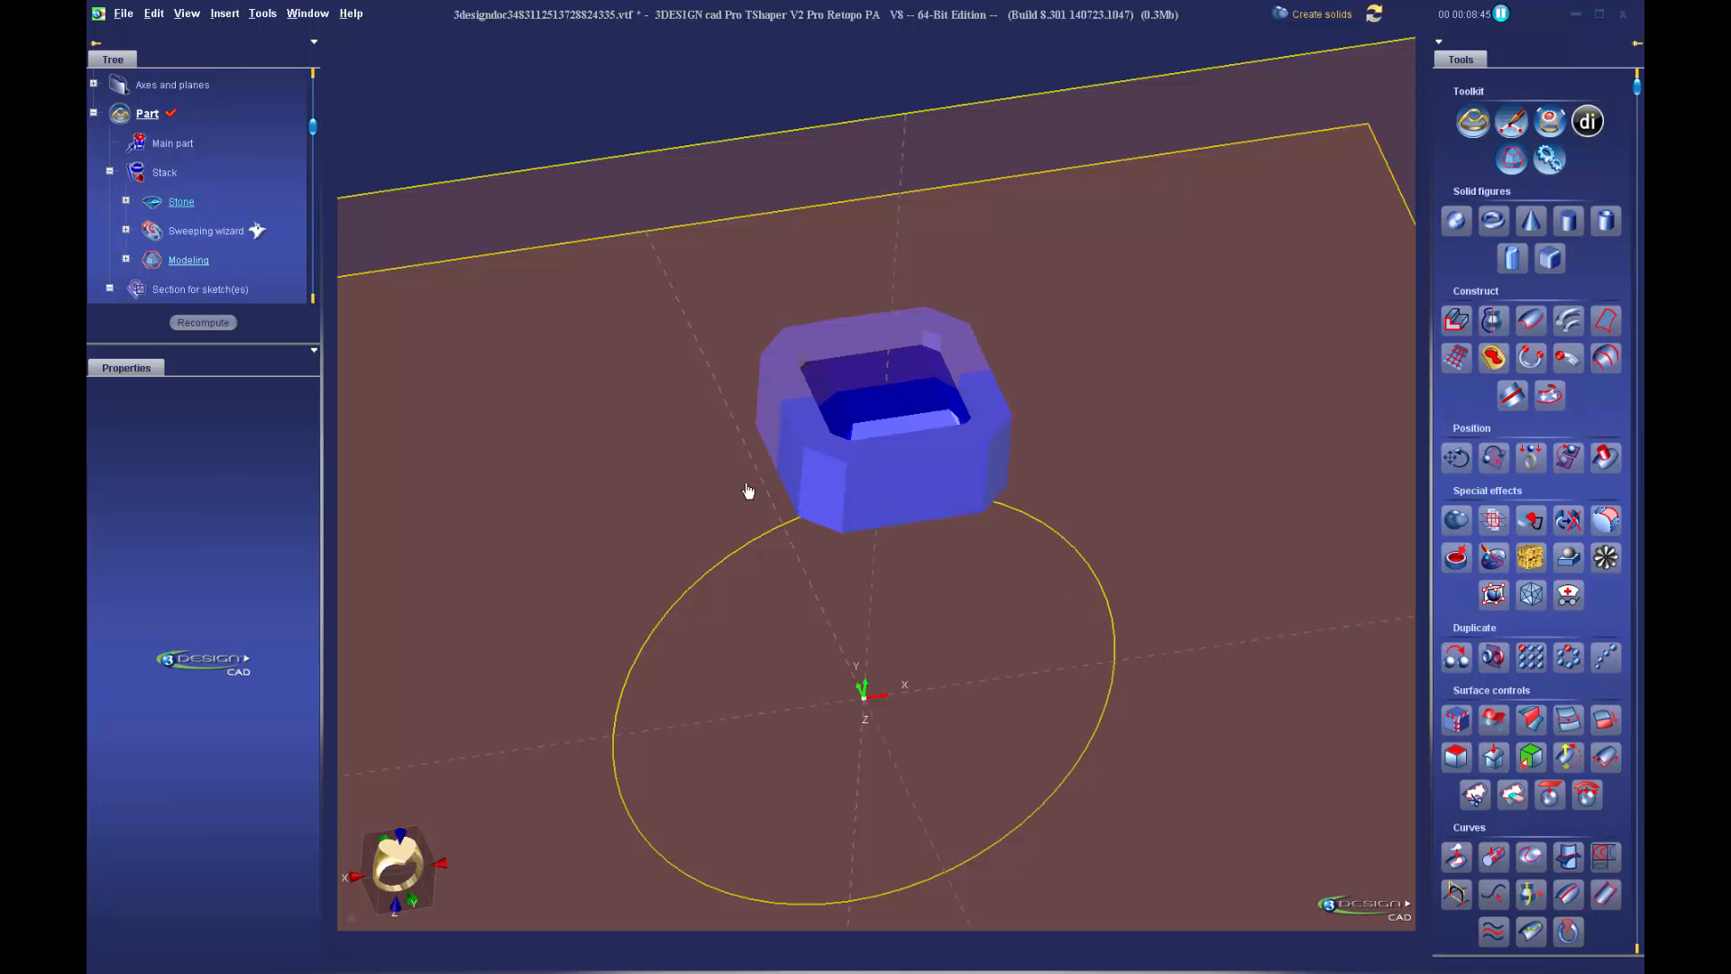
pyautogui.click(123, 14)
pyautogui.click(135, 37)
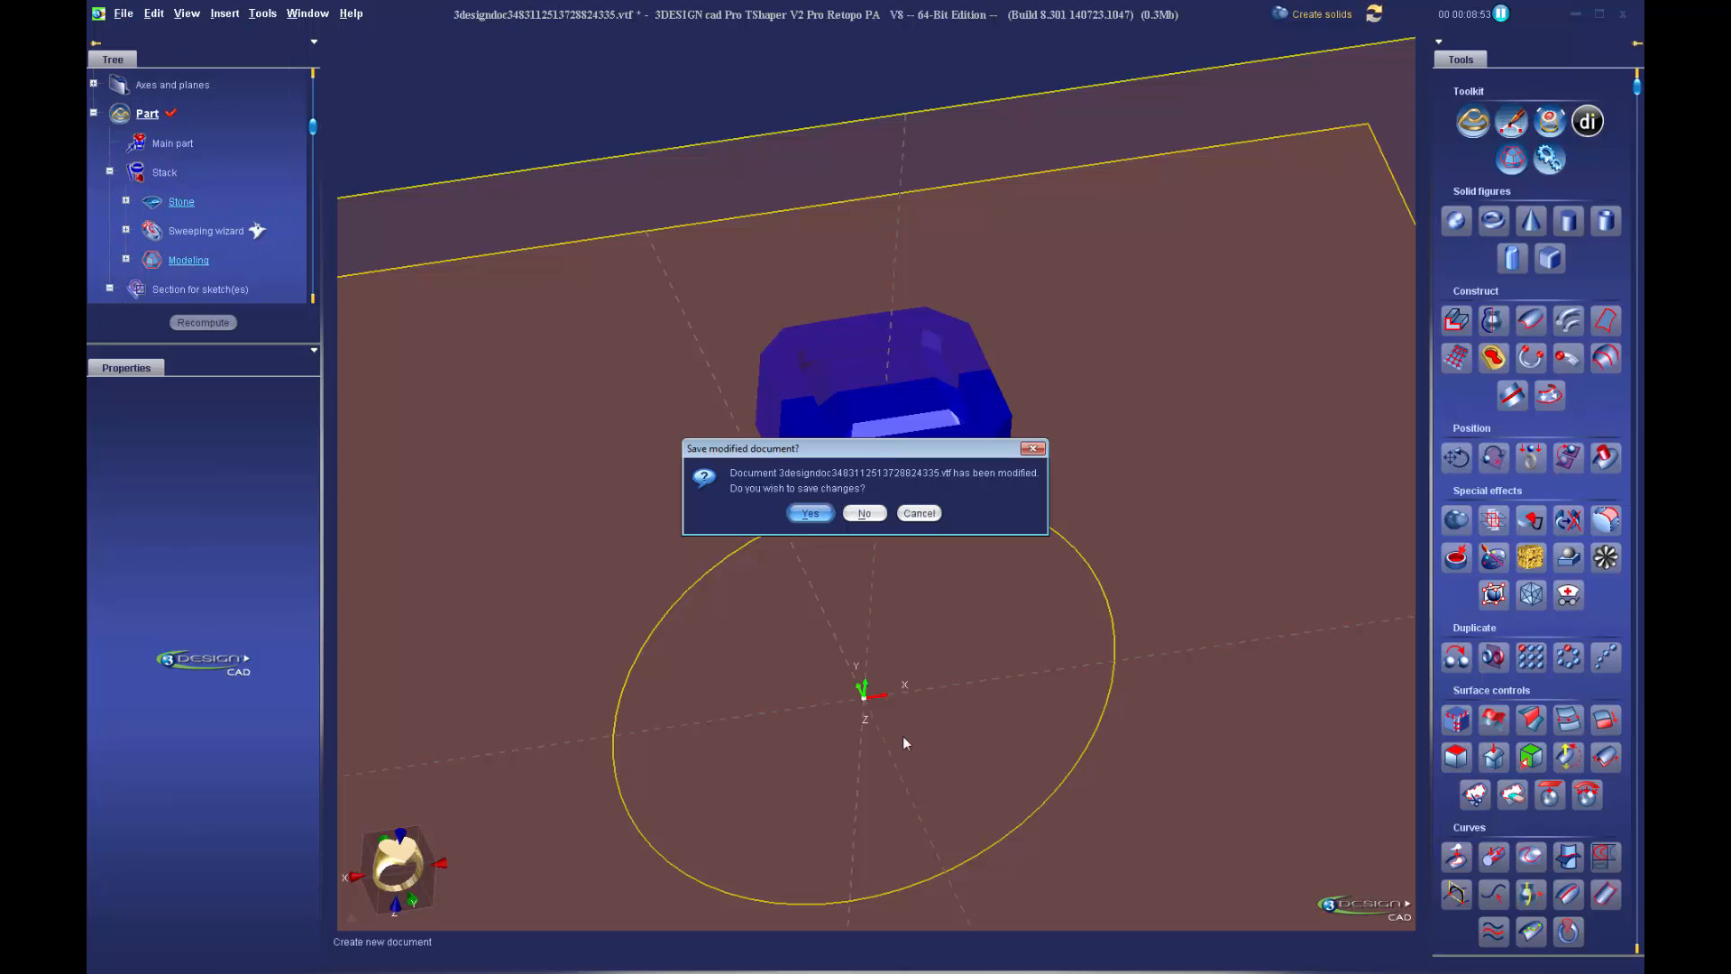
pyautogui.click(866, 514)
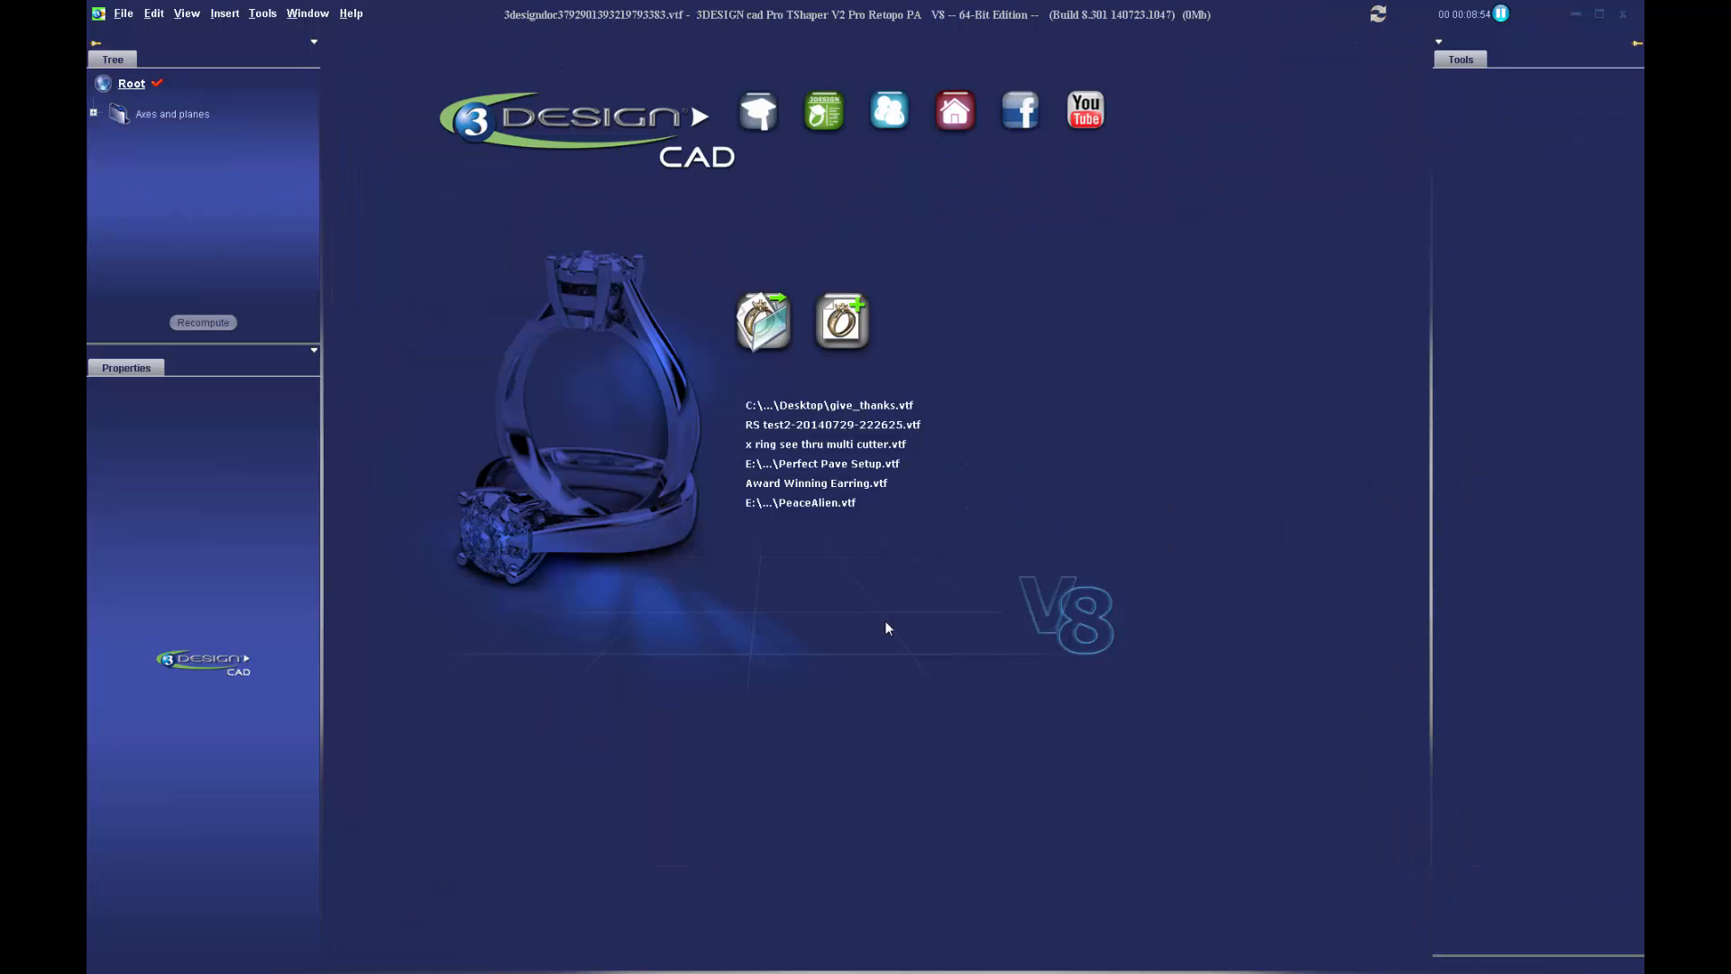
pyautogui.click(855, 318)
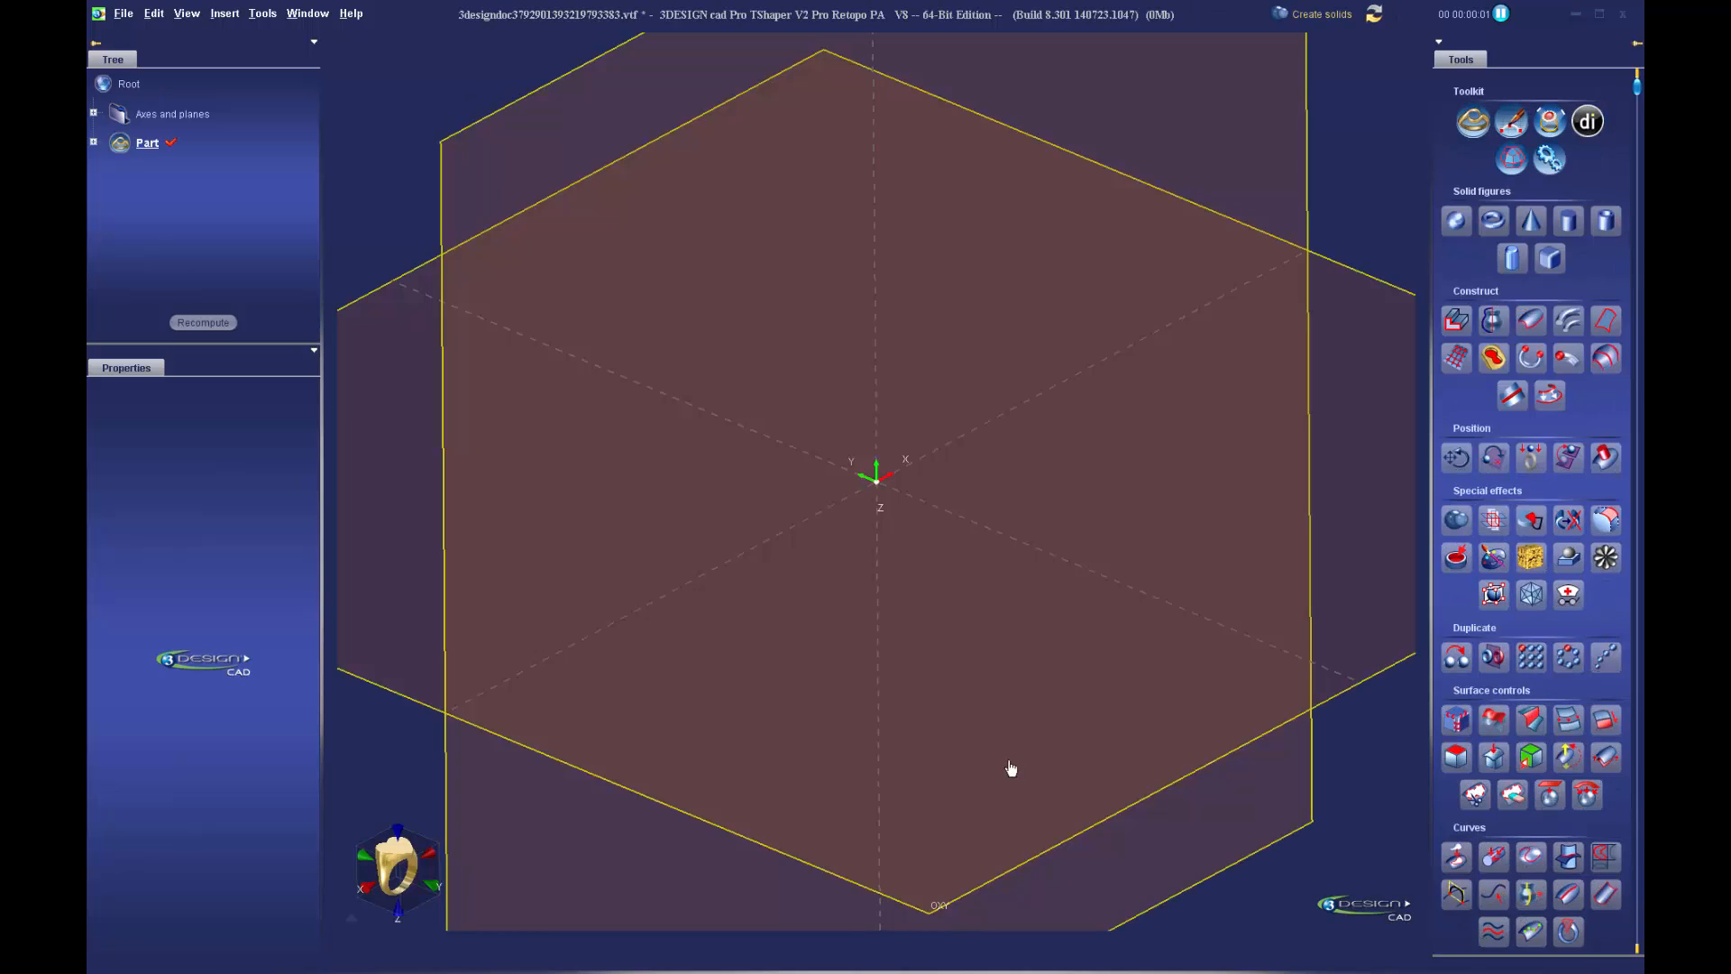
# Refresh the symbol library and insert the Emerald symbol from Shaper Bezels into the new document
pyautogui.click(828, 956)
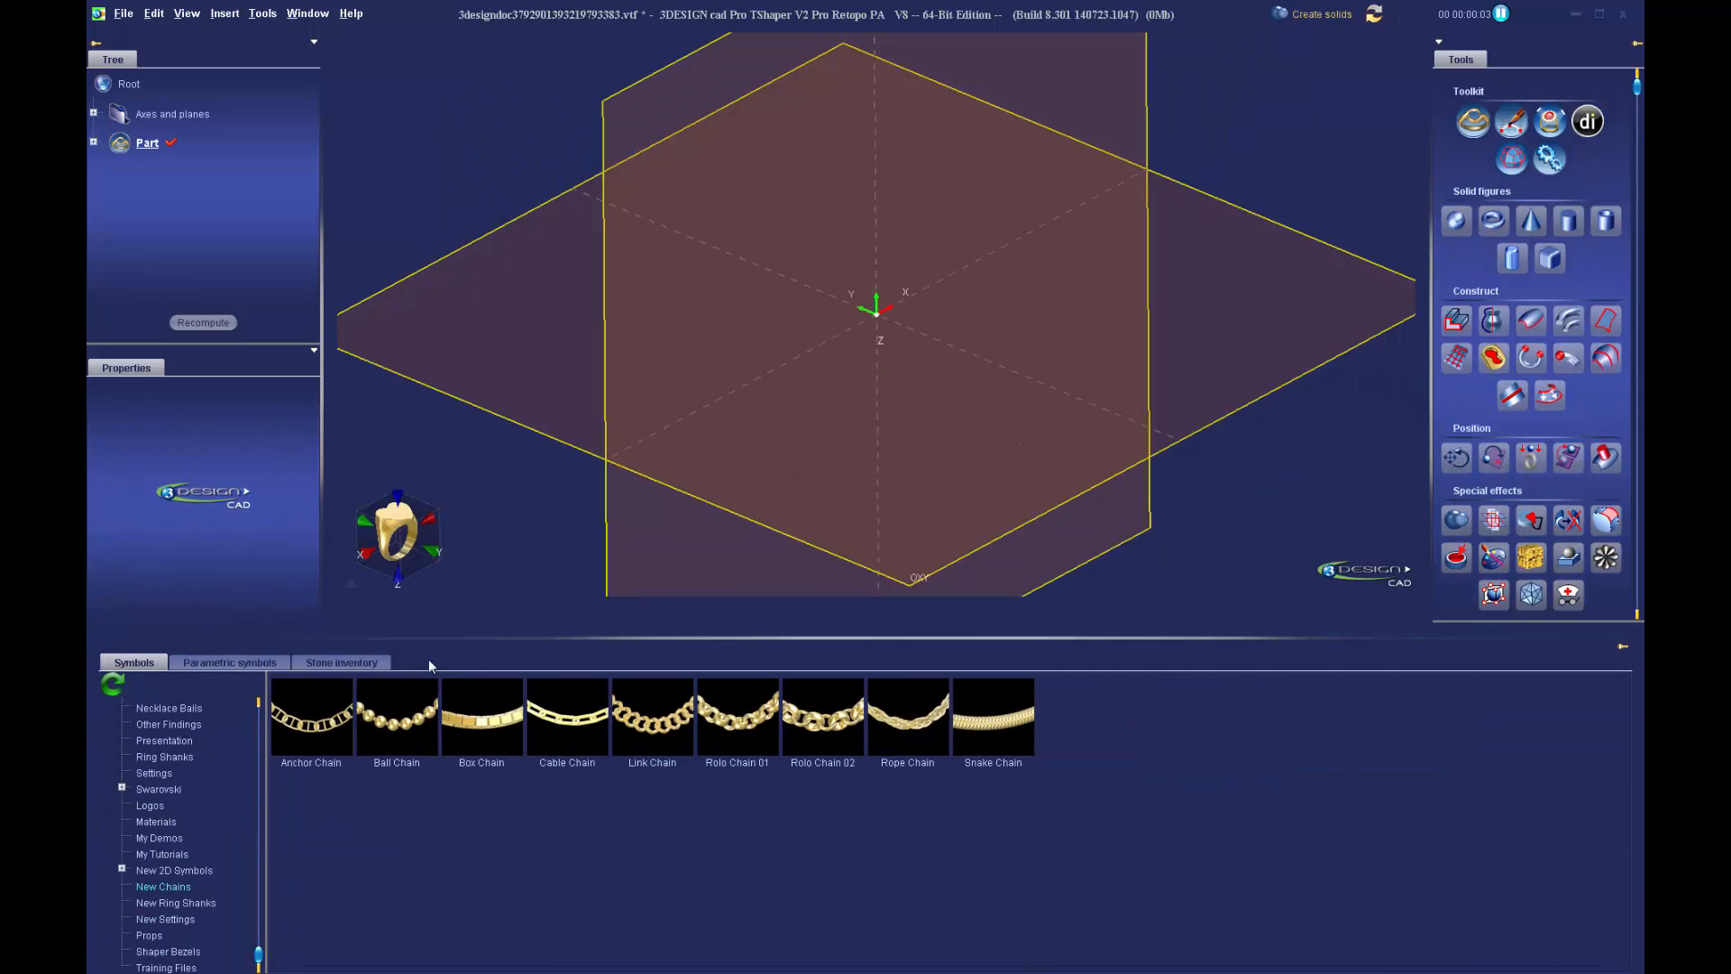
pyautogui.click(109, 688)
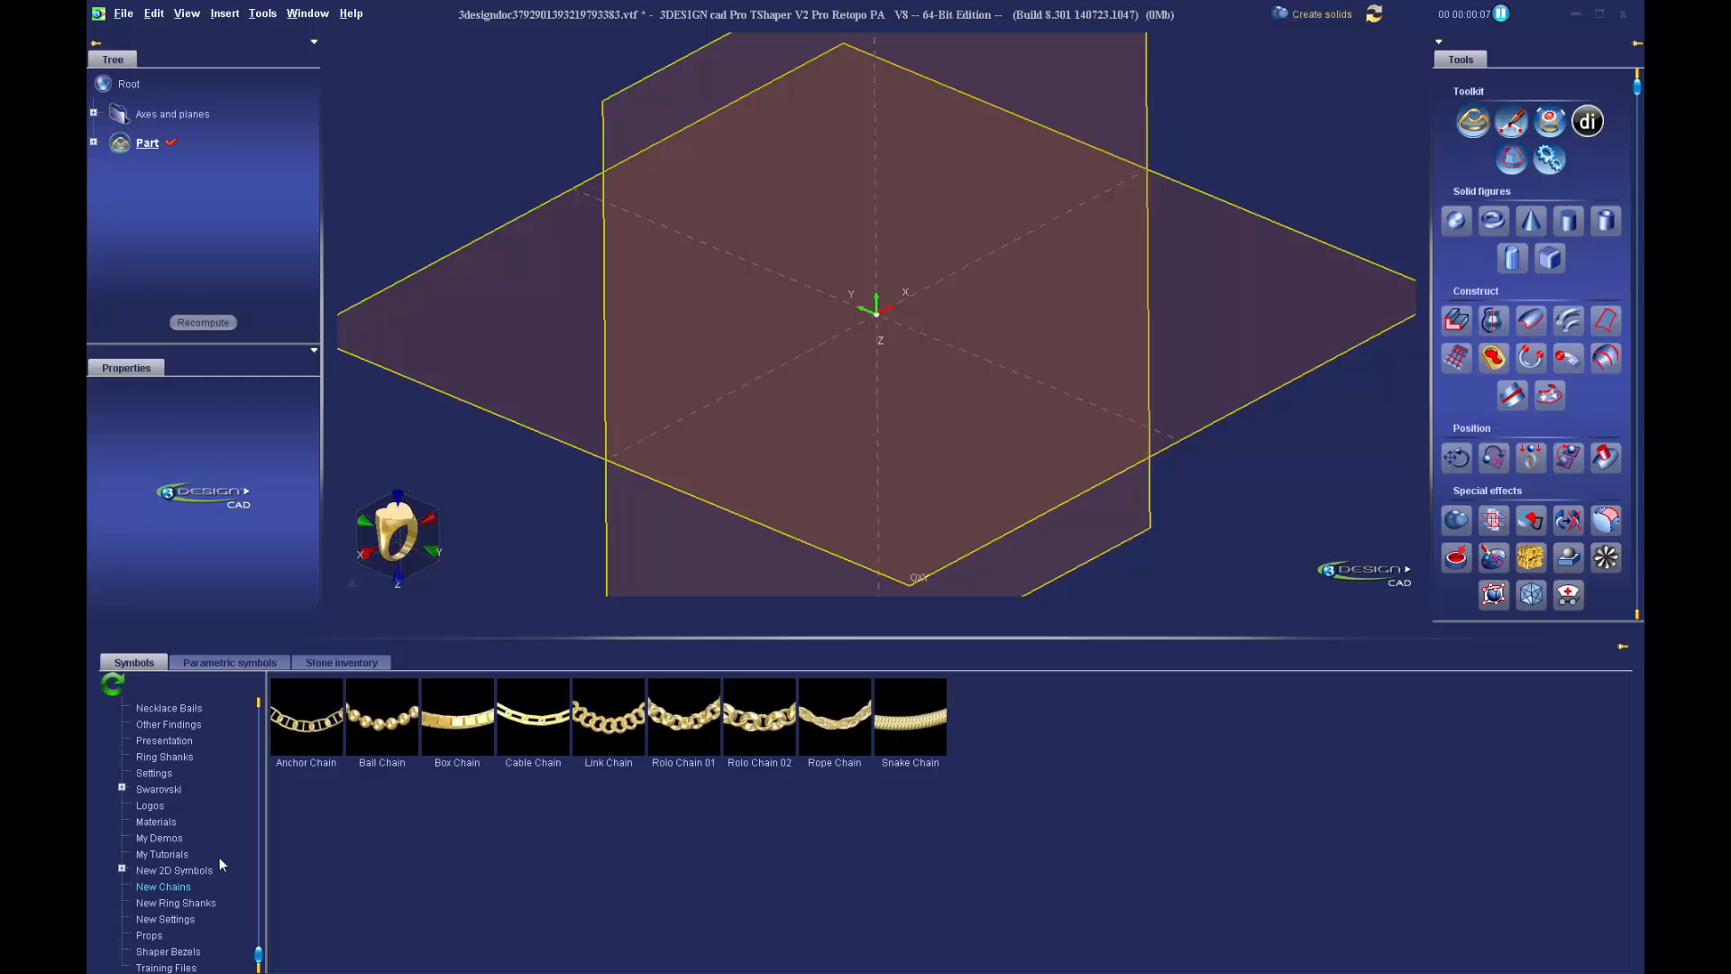
pyautogui.click(155, 953)
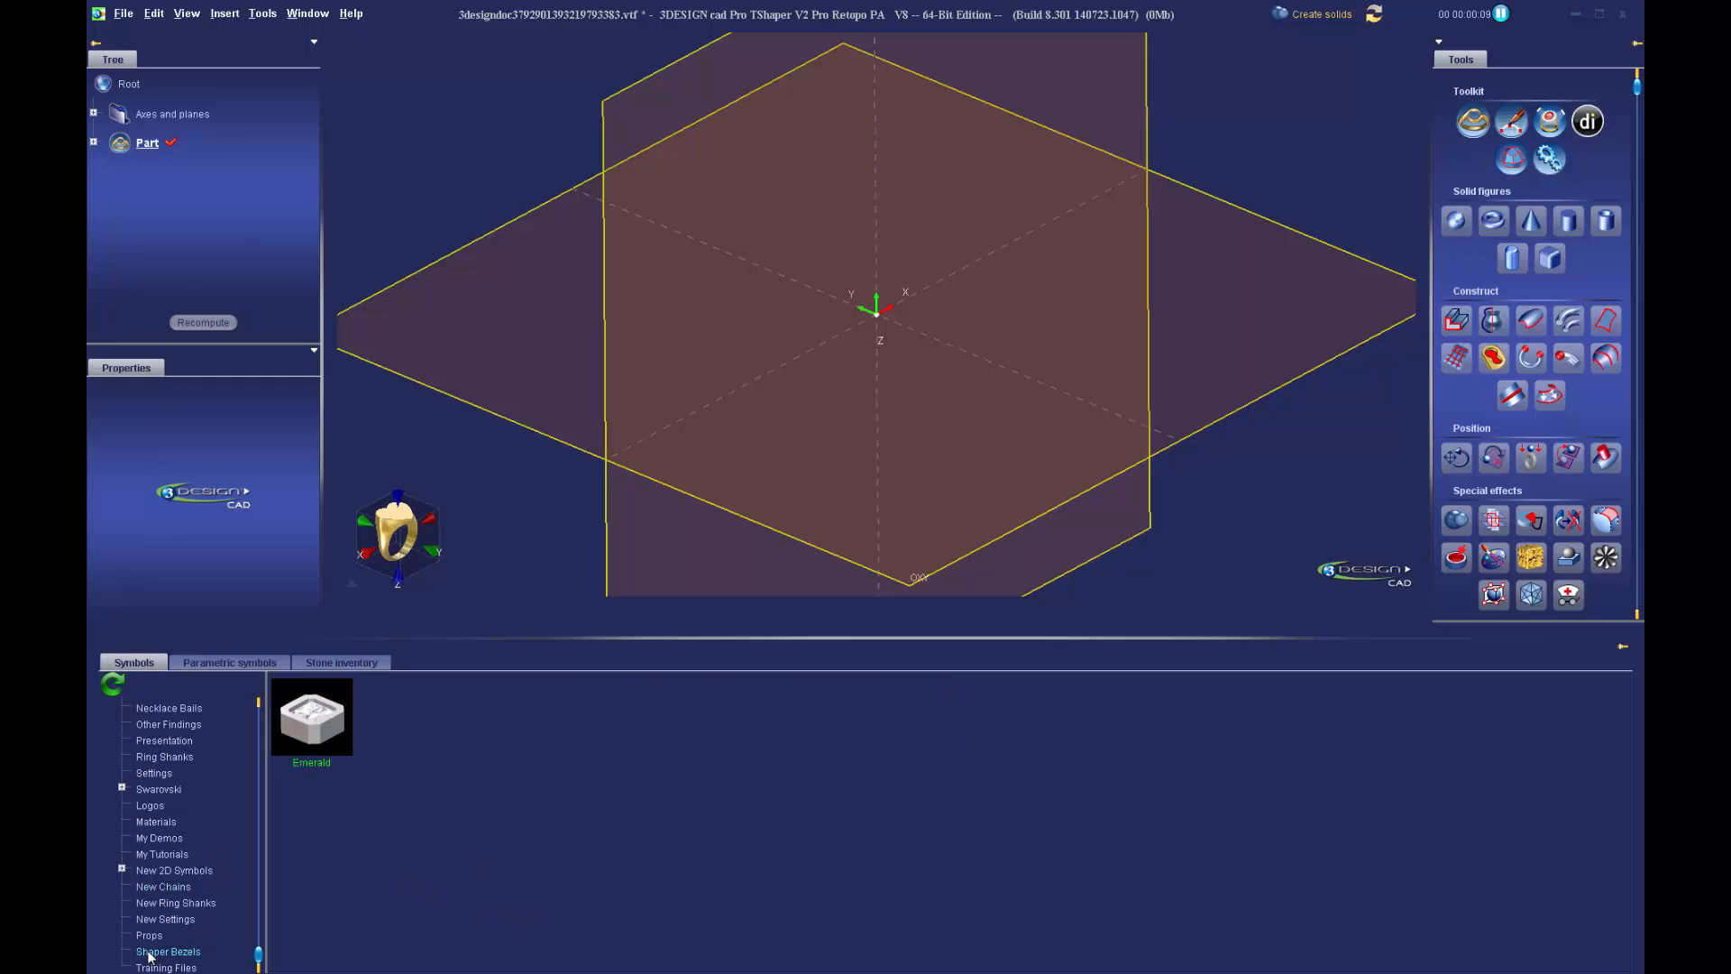
pyautogui.click(308, 729)
pyautogui.moveTo(307, 729); pyautogui.dragTo(905, 579)
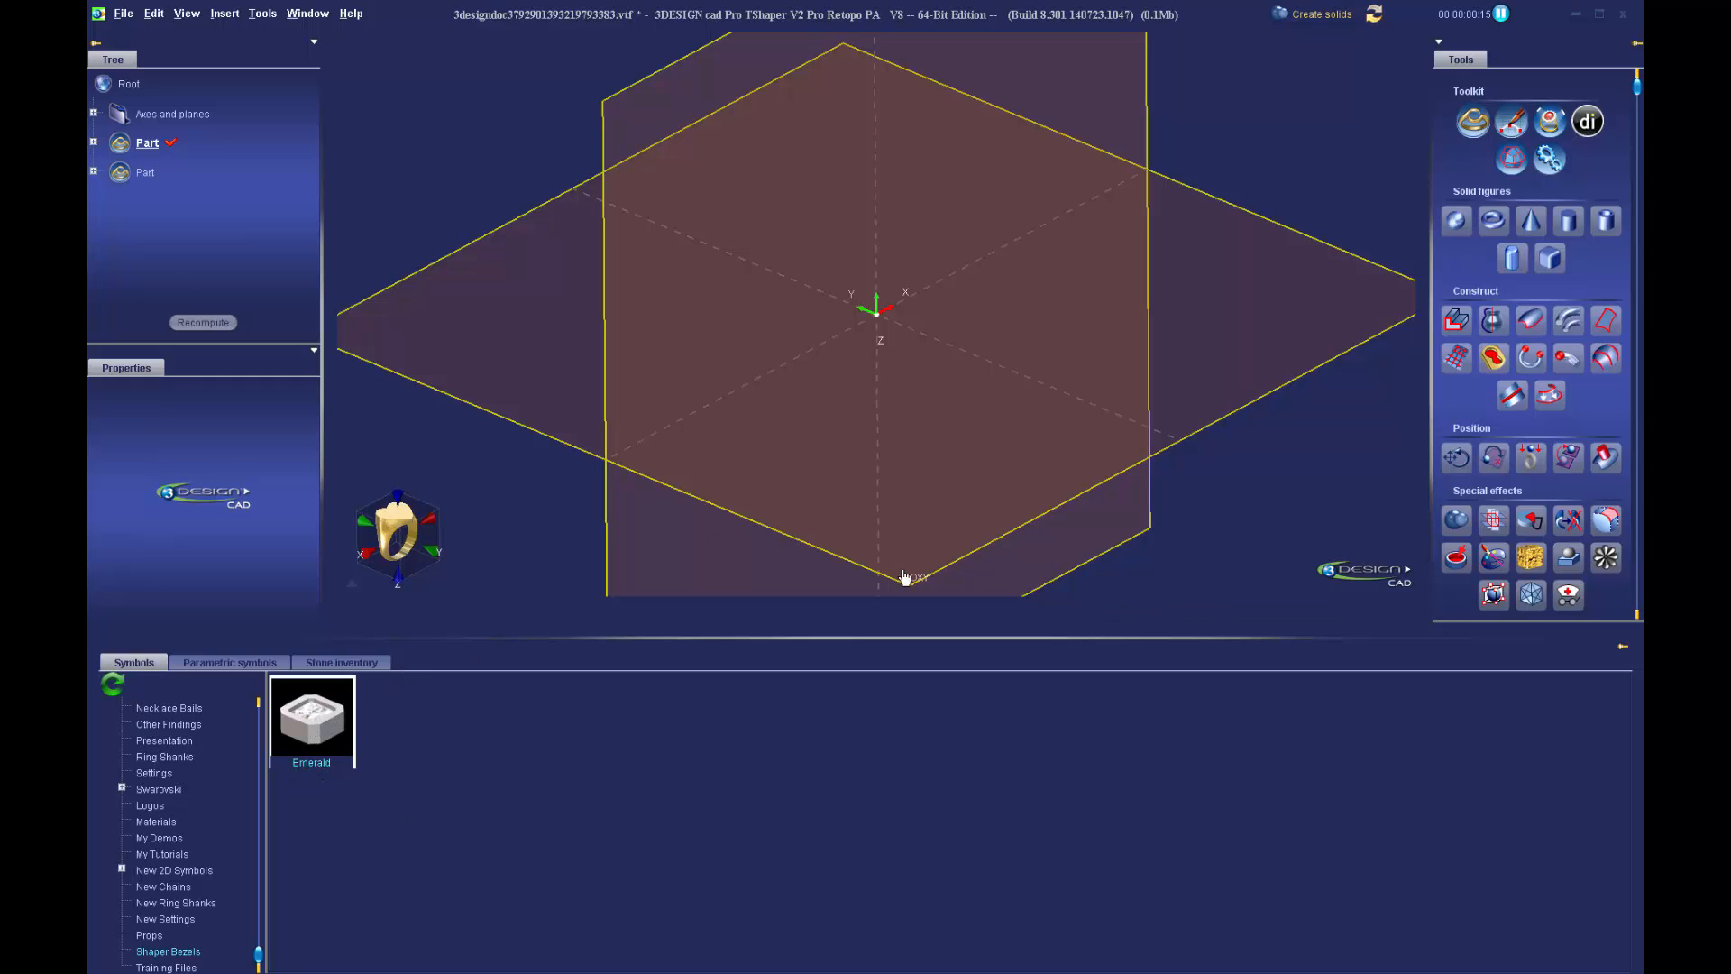
pyautogui.click(851, 637)
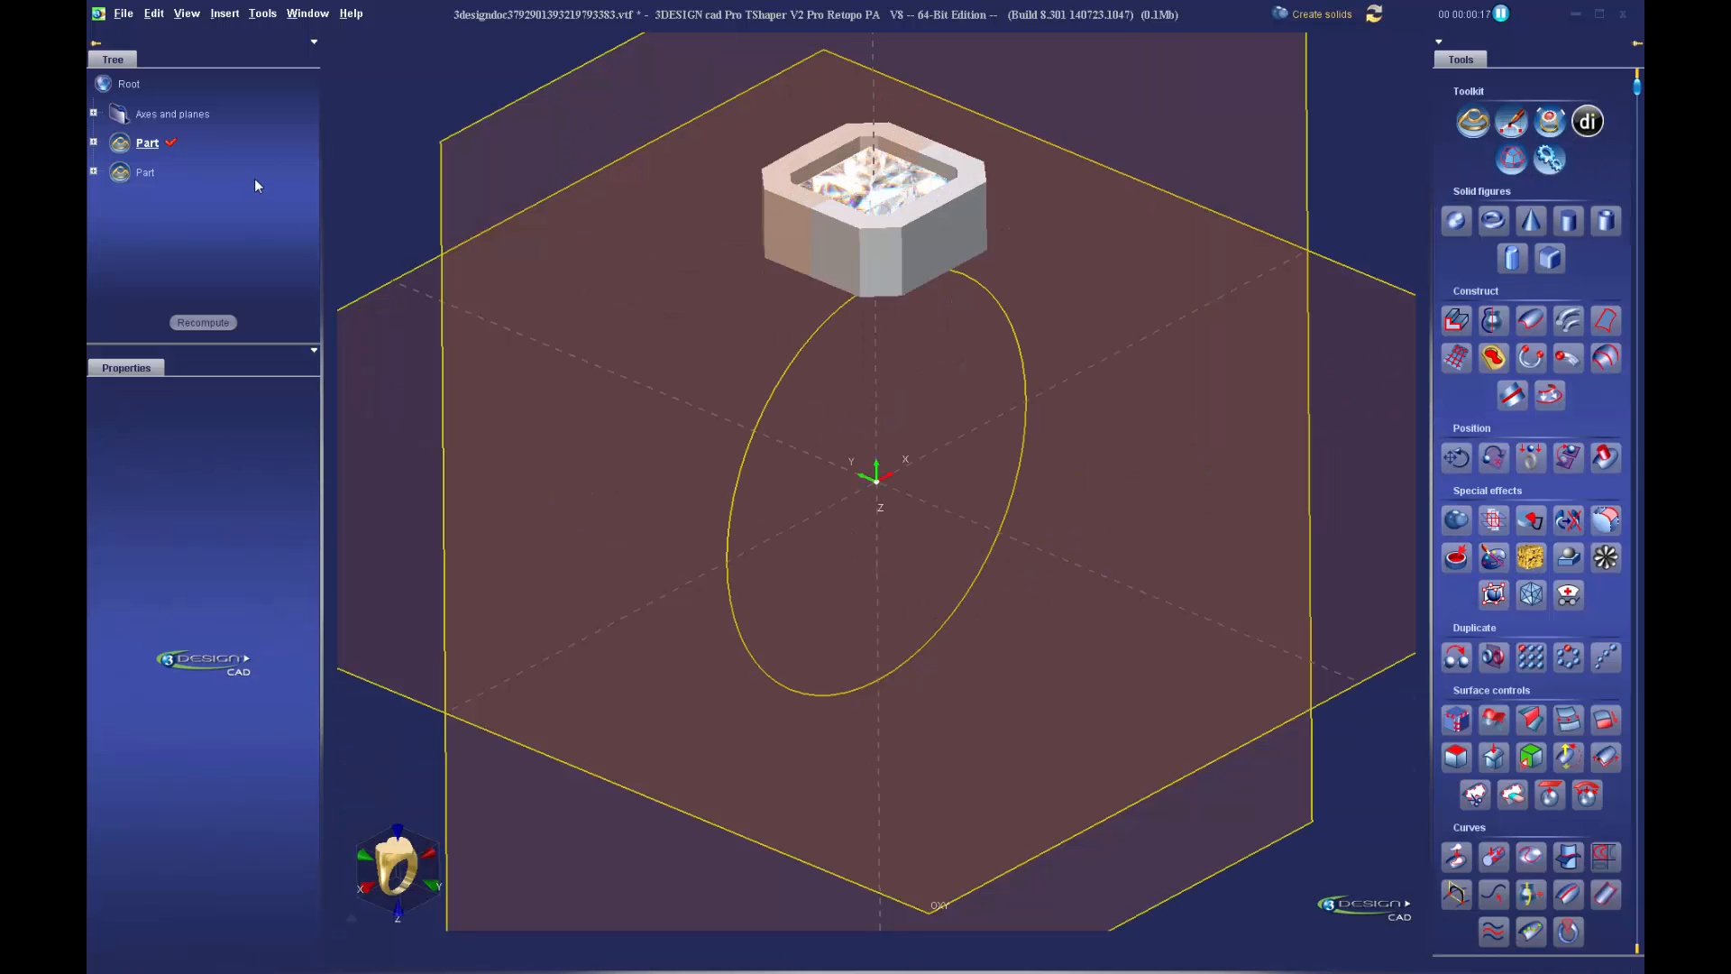
# Make the imported bezel part the current part and remove the empty original part
pyautogui.click(94, 171)
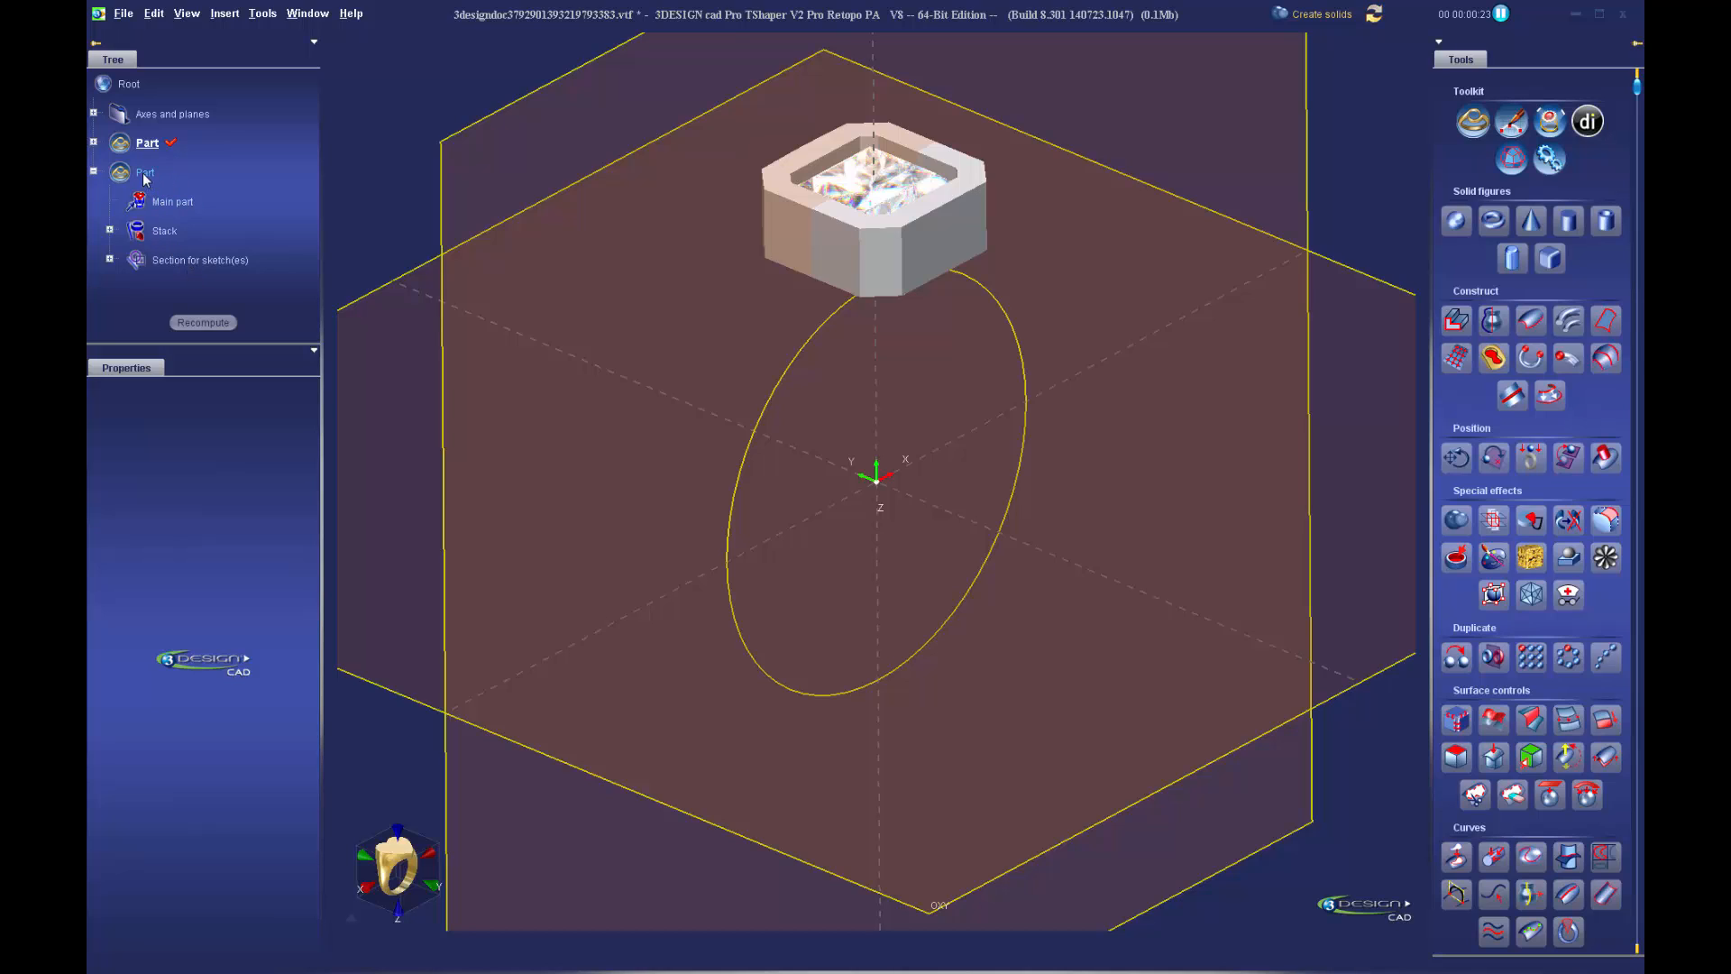
pyautogui.doubleClick(144, 173)
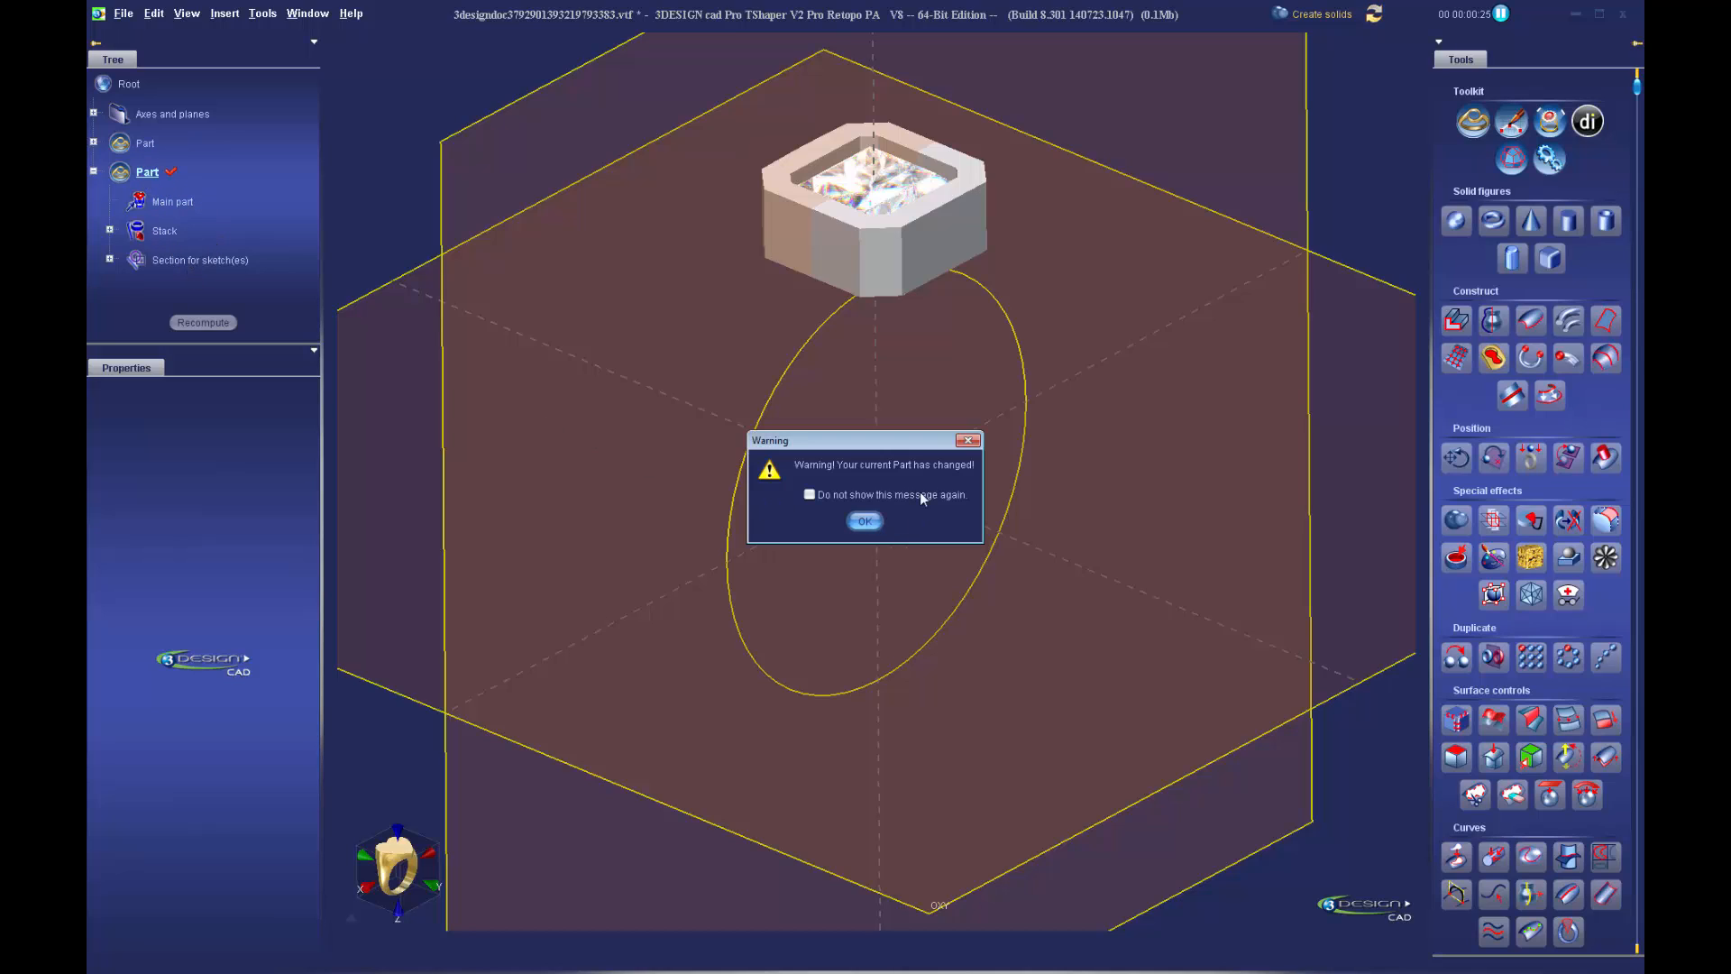
pyautogui.click(864, 522)
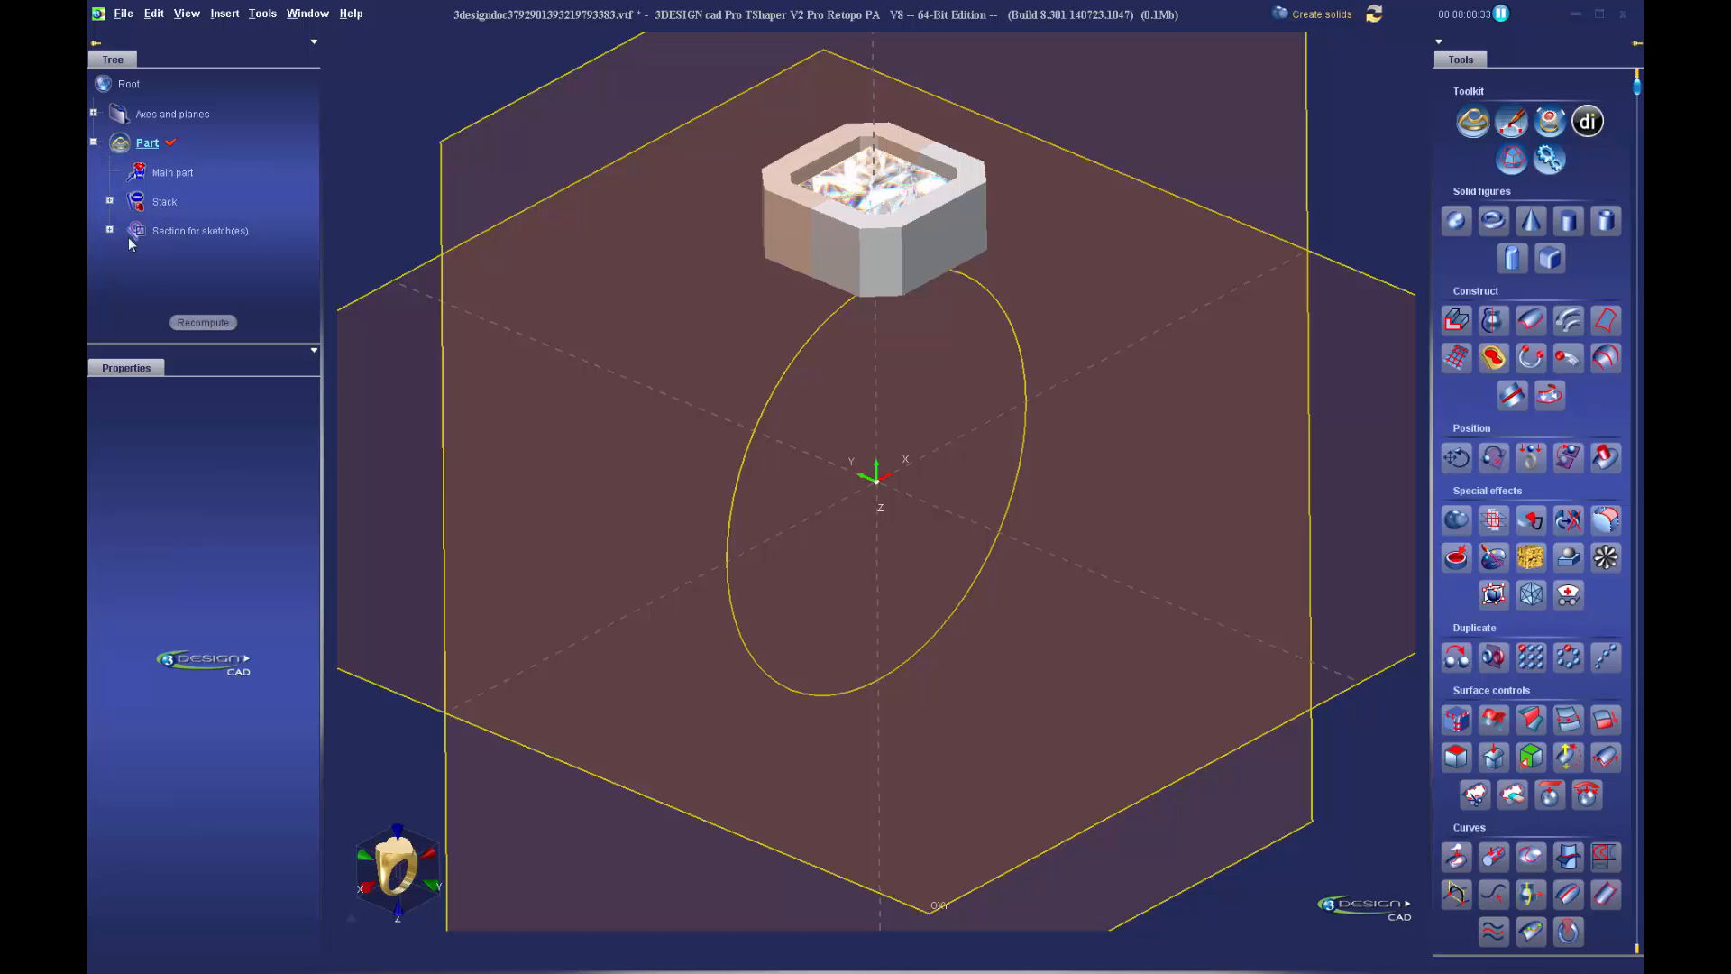
# Delete the original sweep from the imported part's stack and expand the remaining subdivision shape's history
pyautogui.click(110, 201)
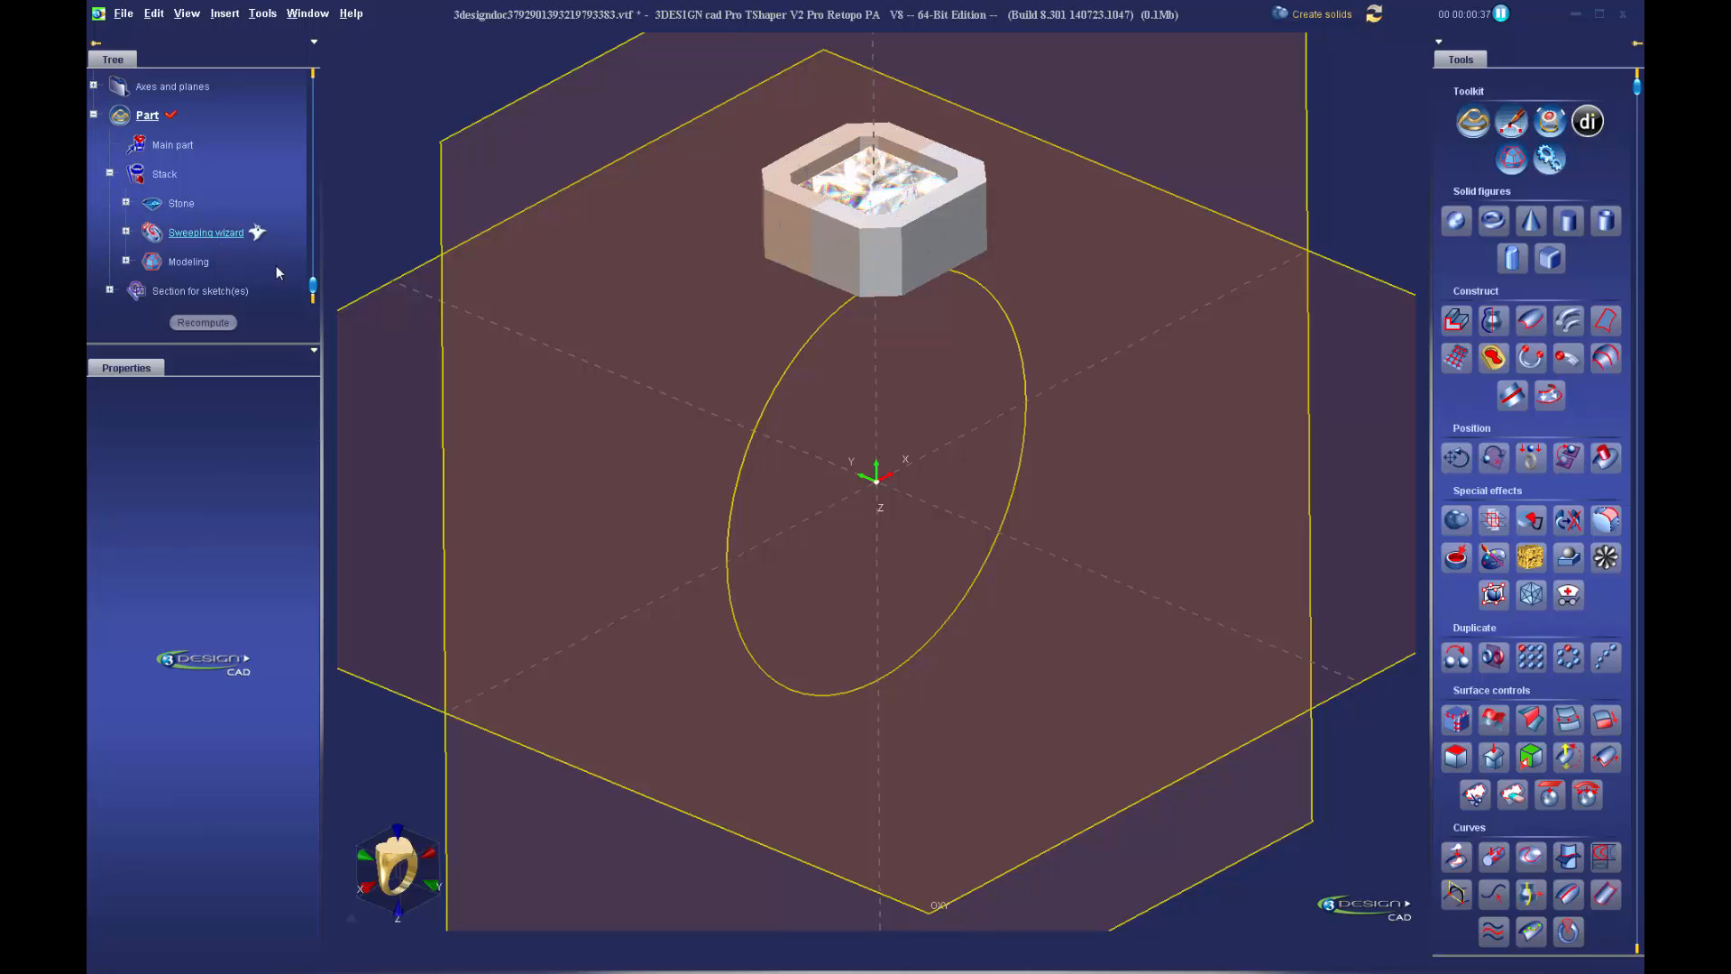
pyautogui.press('Delete')
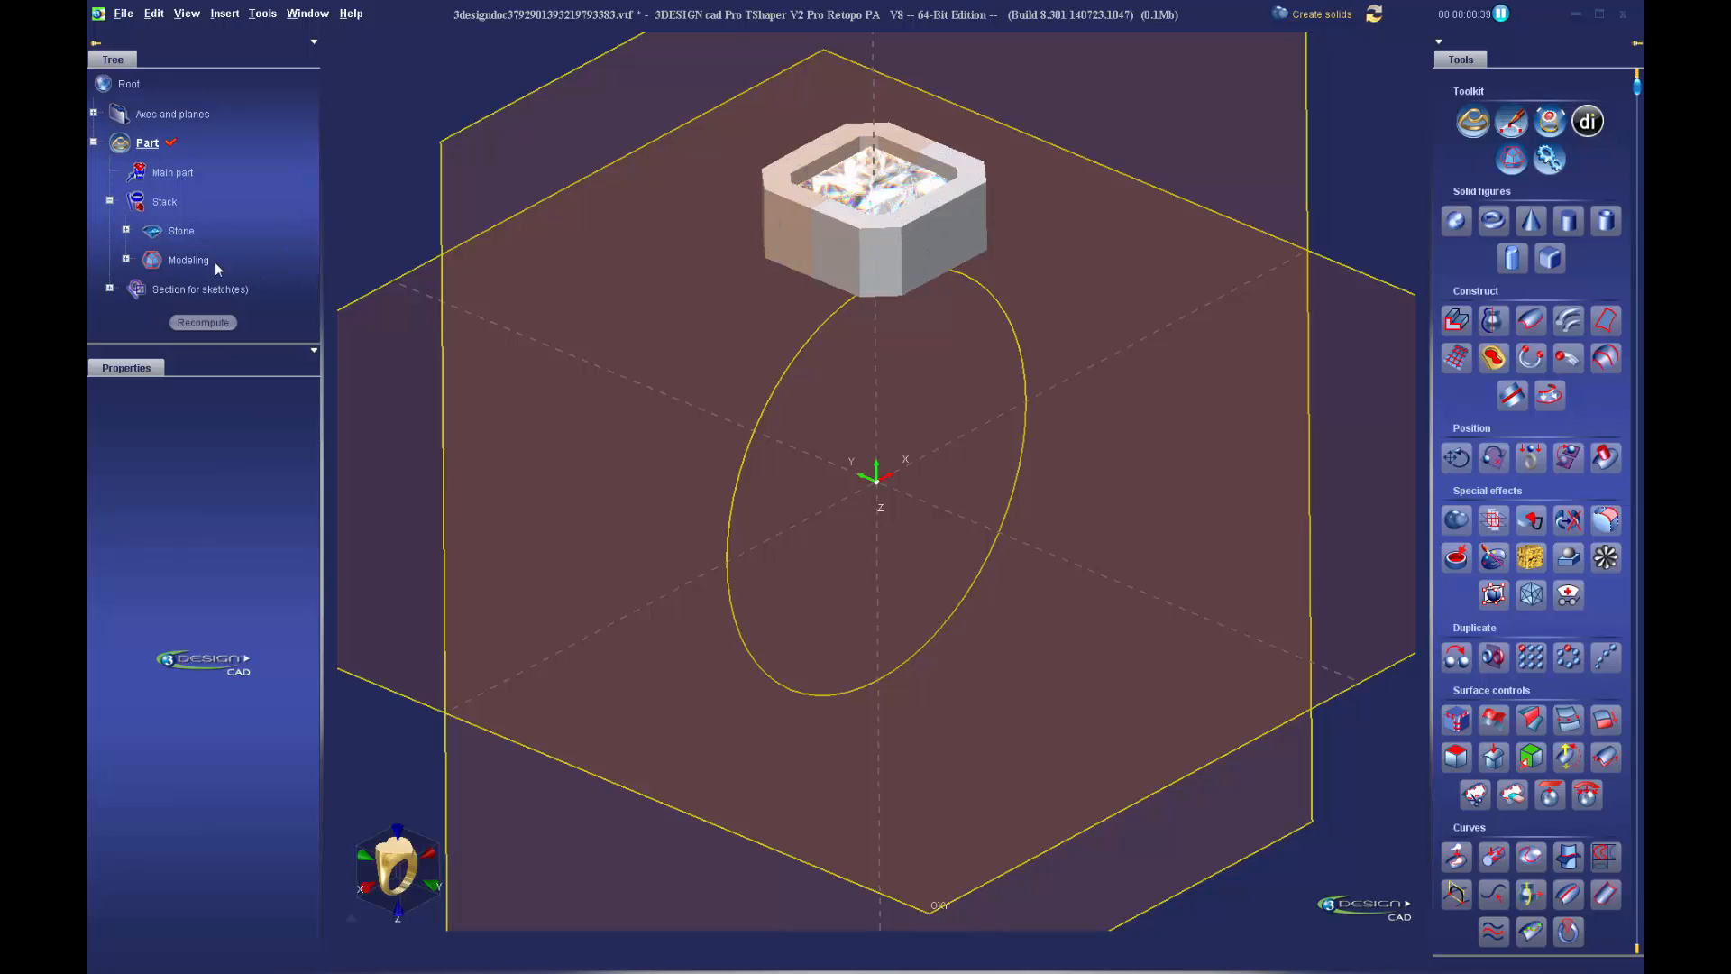
pyautogui.click(126, 260)
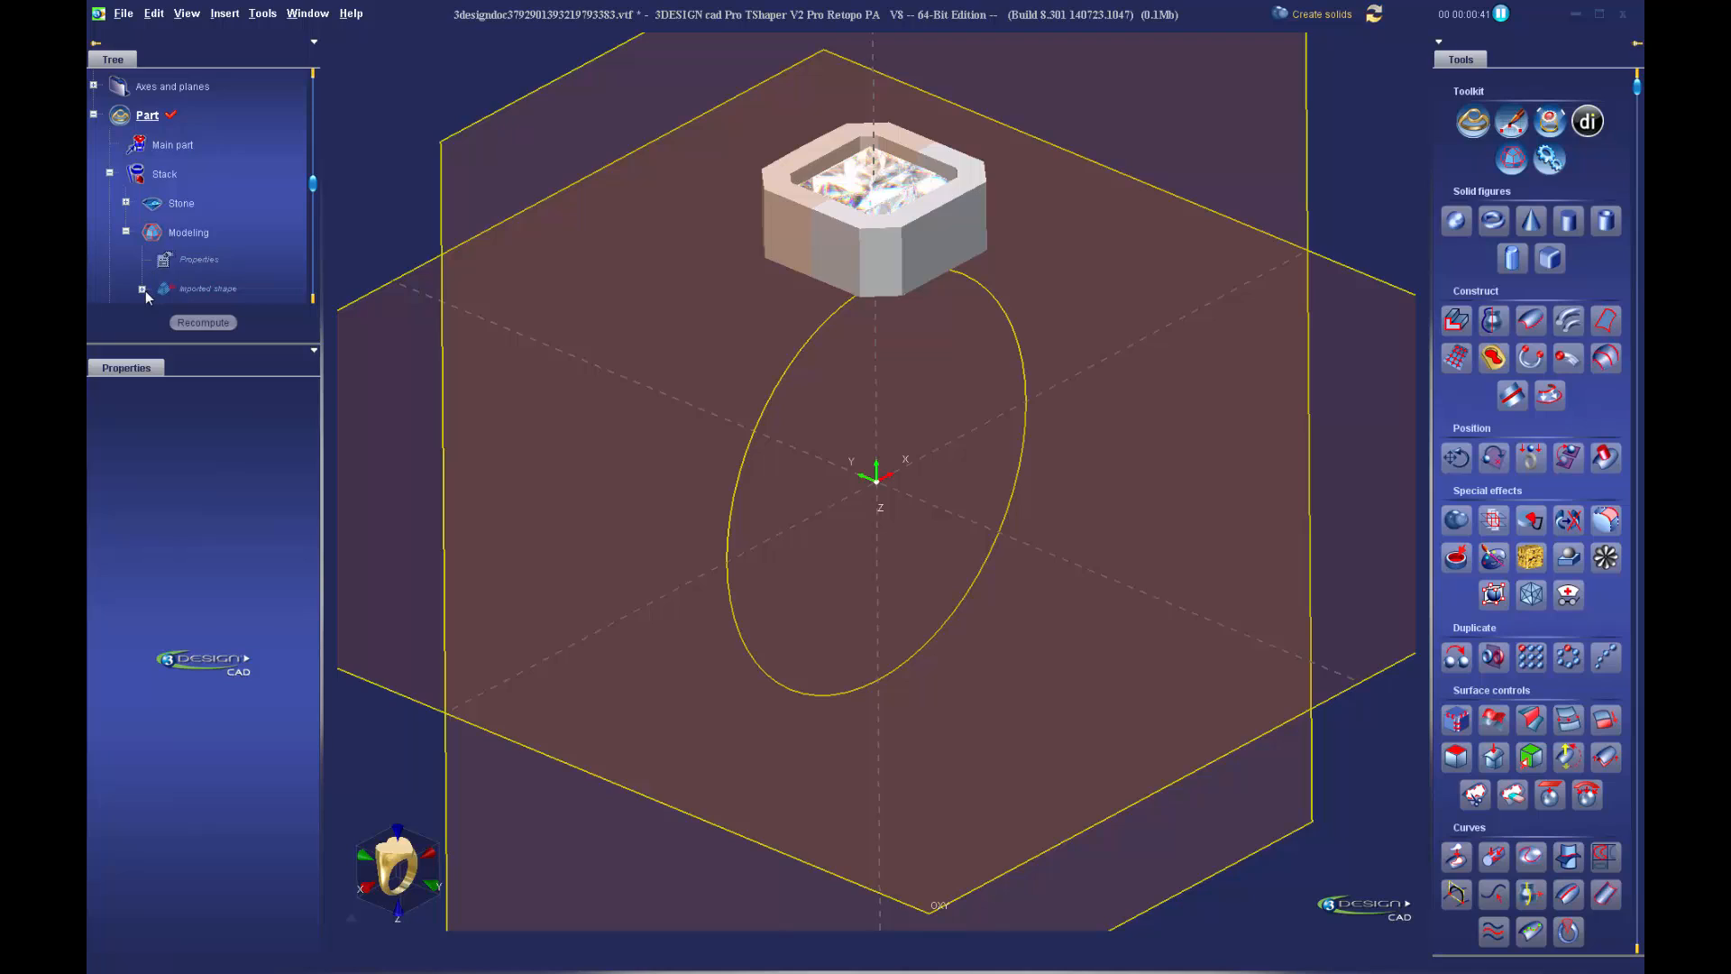
# Set the ring size builder to US size 9 and recompute the part
pyautogui.click(142, 288)
pyautogui.click(126, 202)
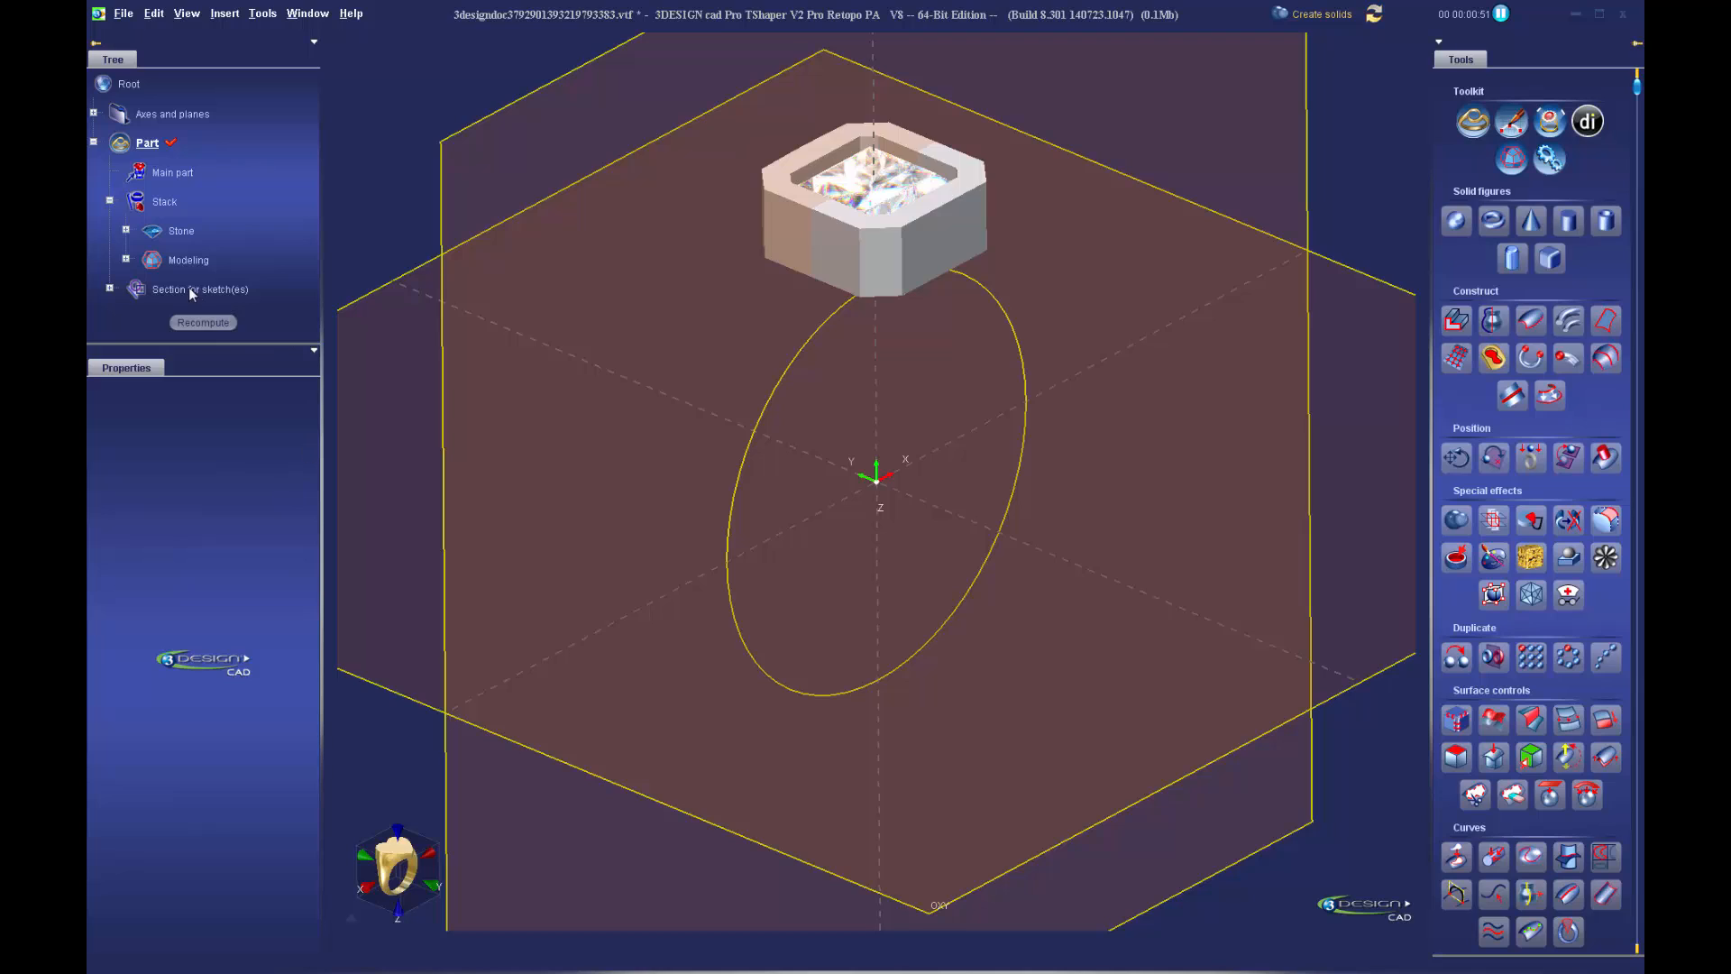
pyautogui.click(109, 289)
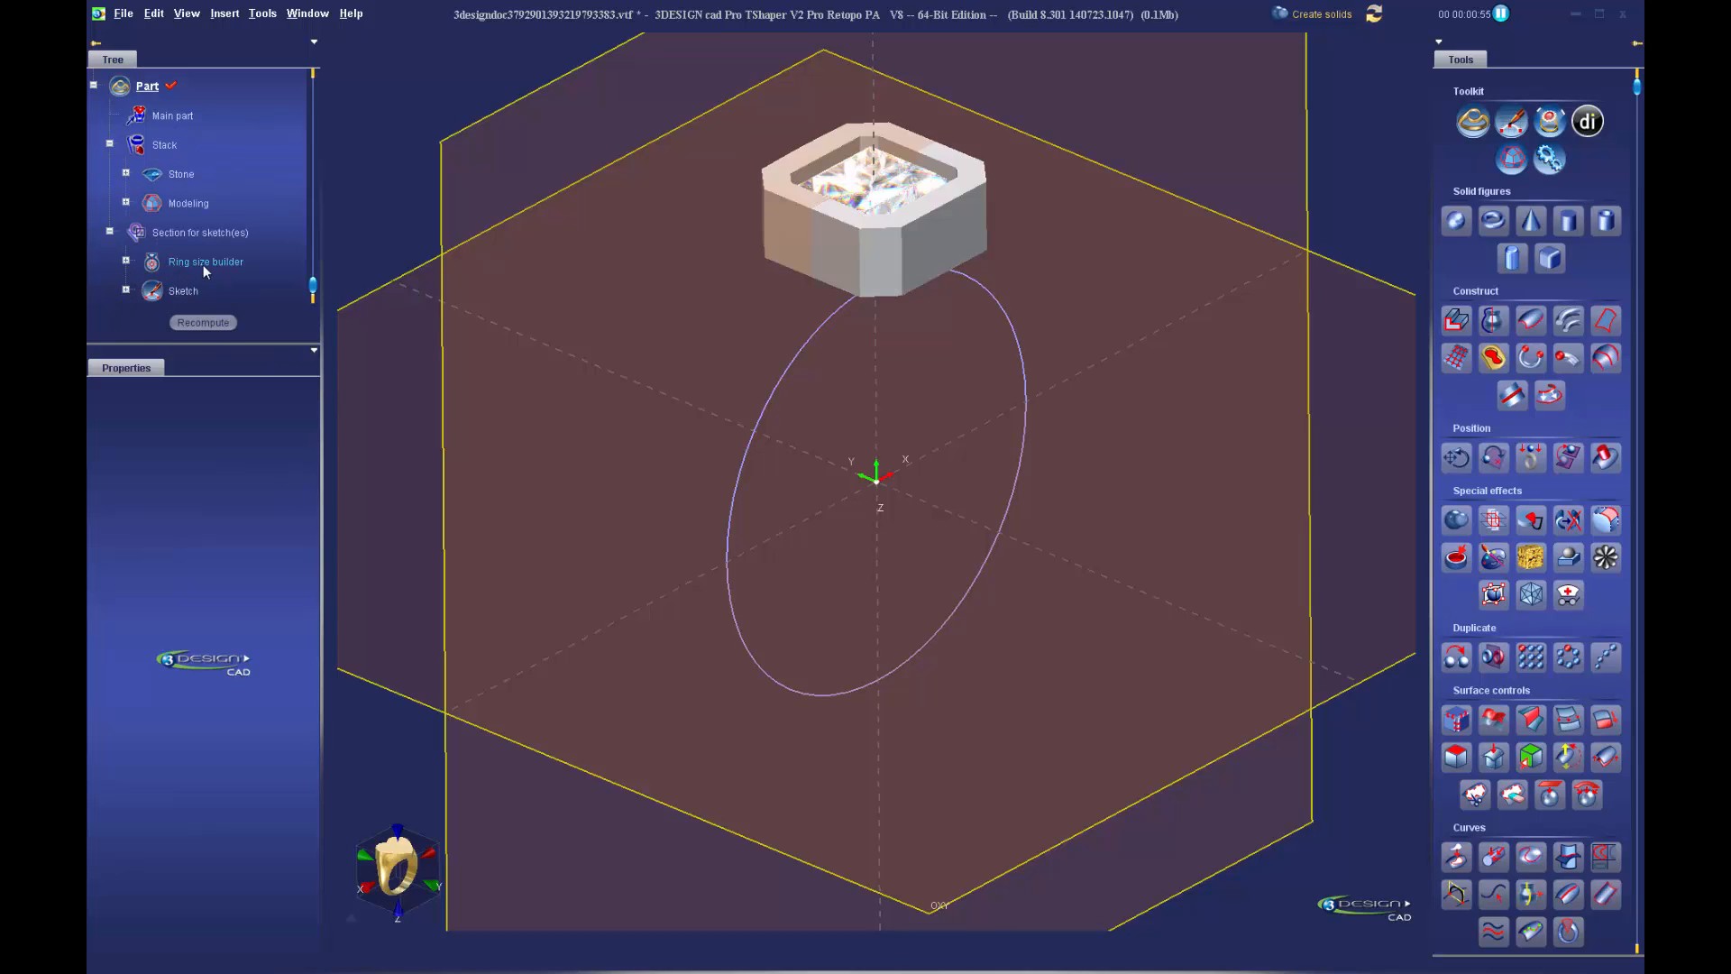
pyautogui.doubleClick(204, 262)
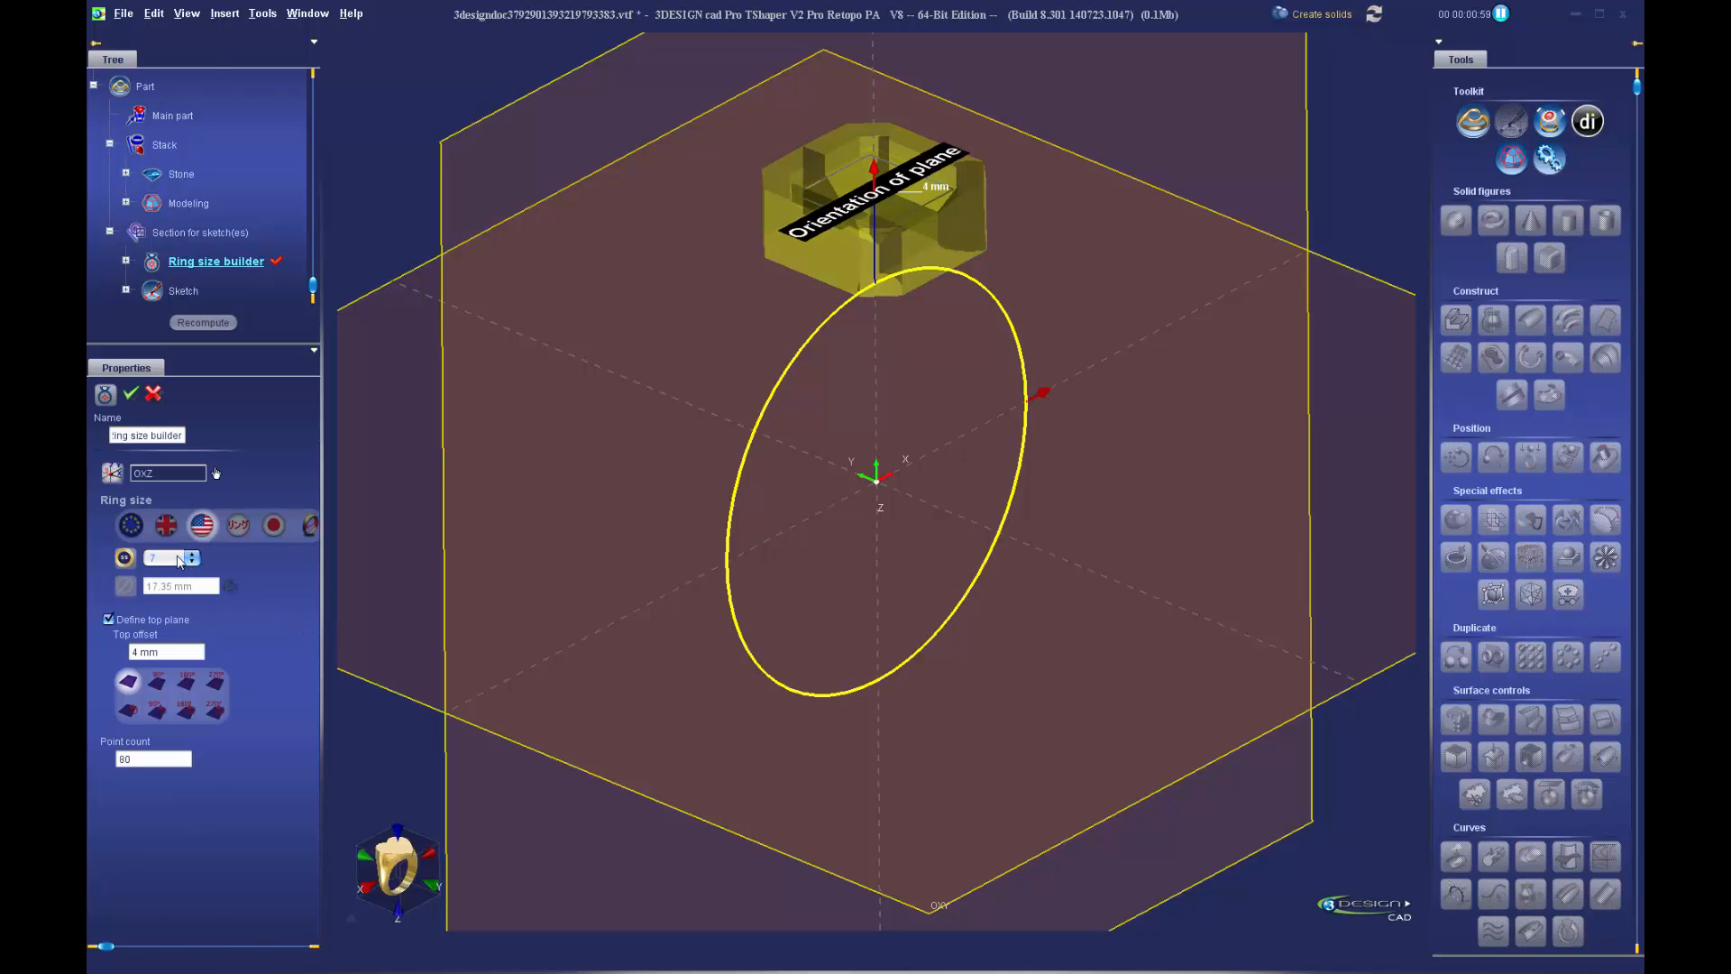
pyautogui.click(185, 558)
pyautogui.click(174, 577)
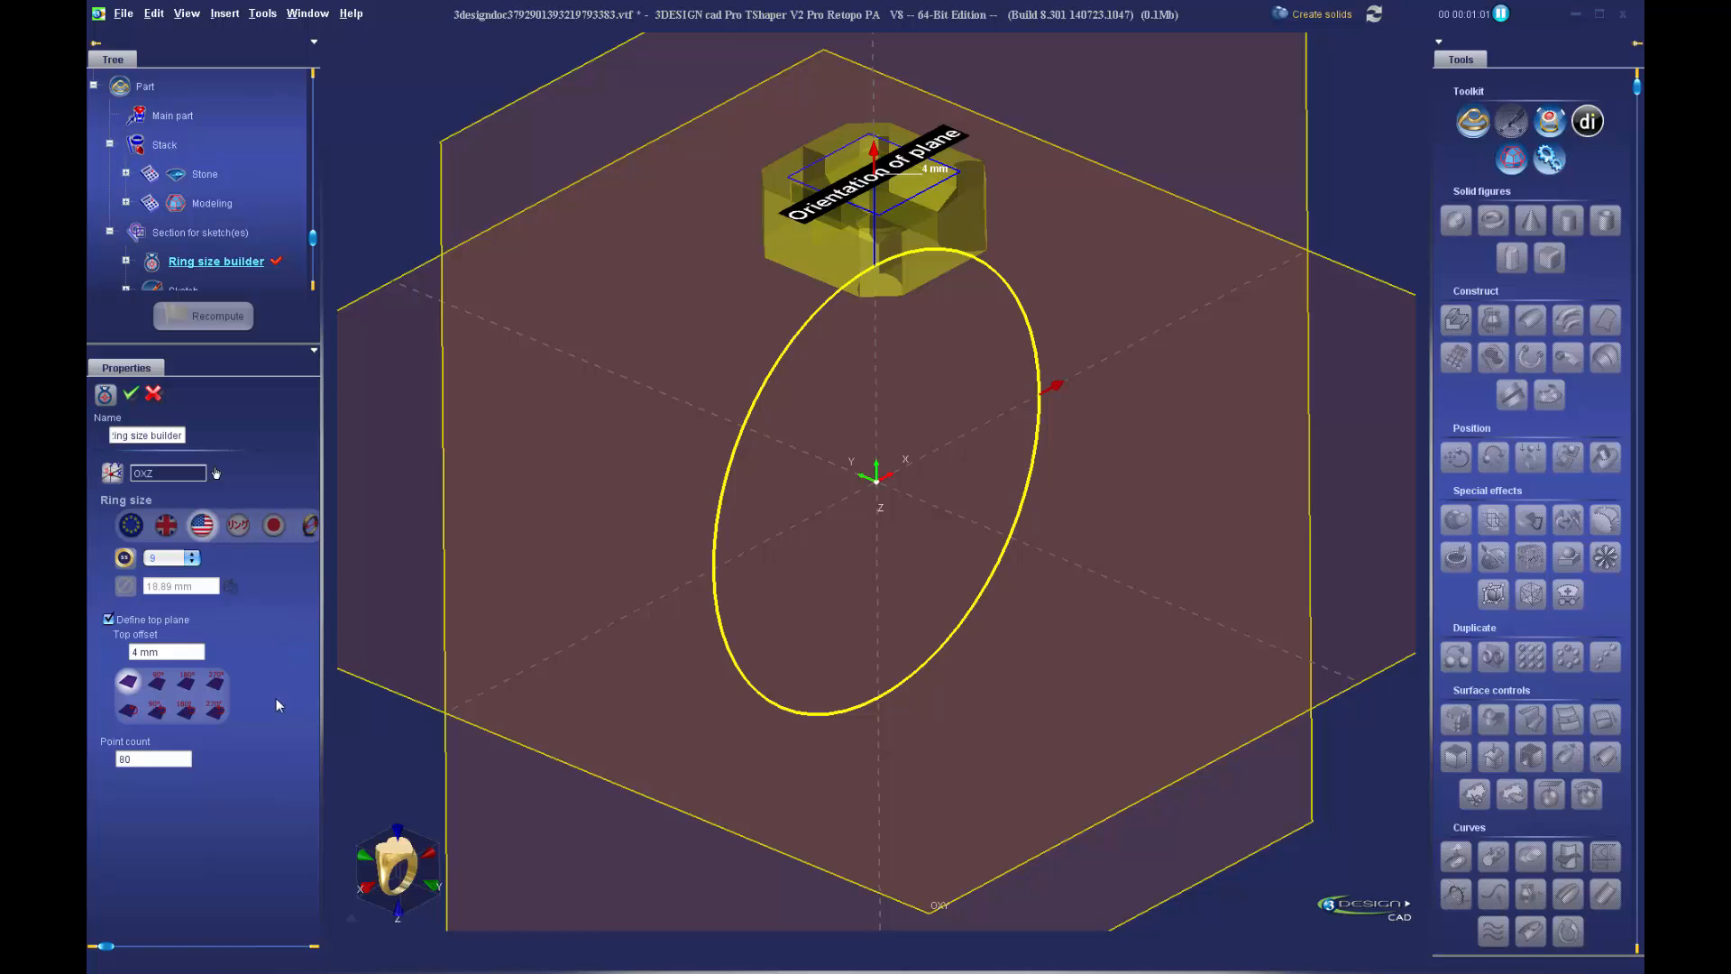
pyautogui.click(131, 393)
pyautogui.click(193, 324)
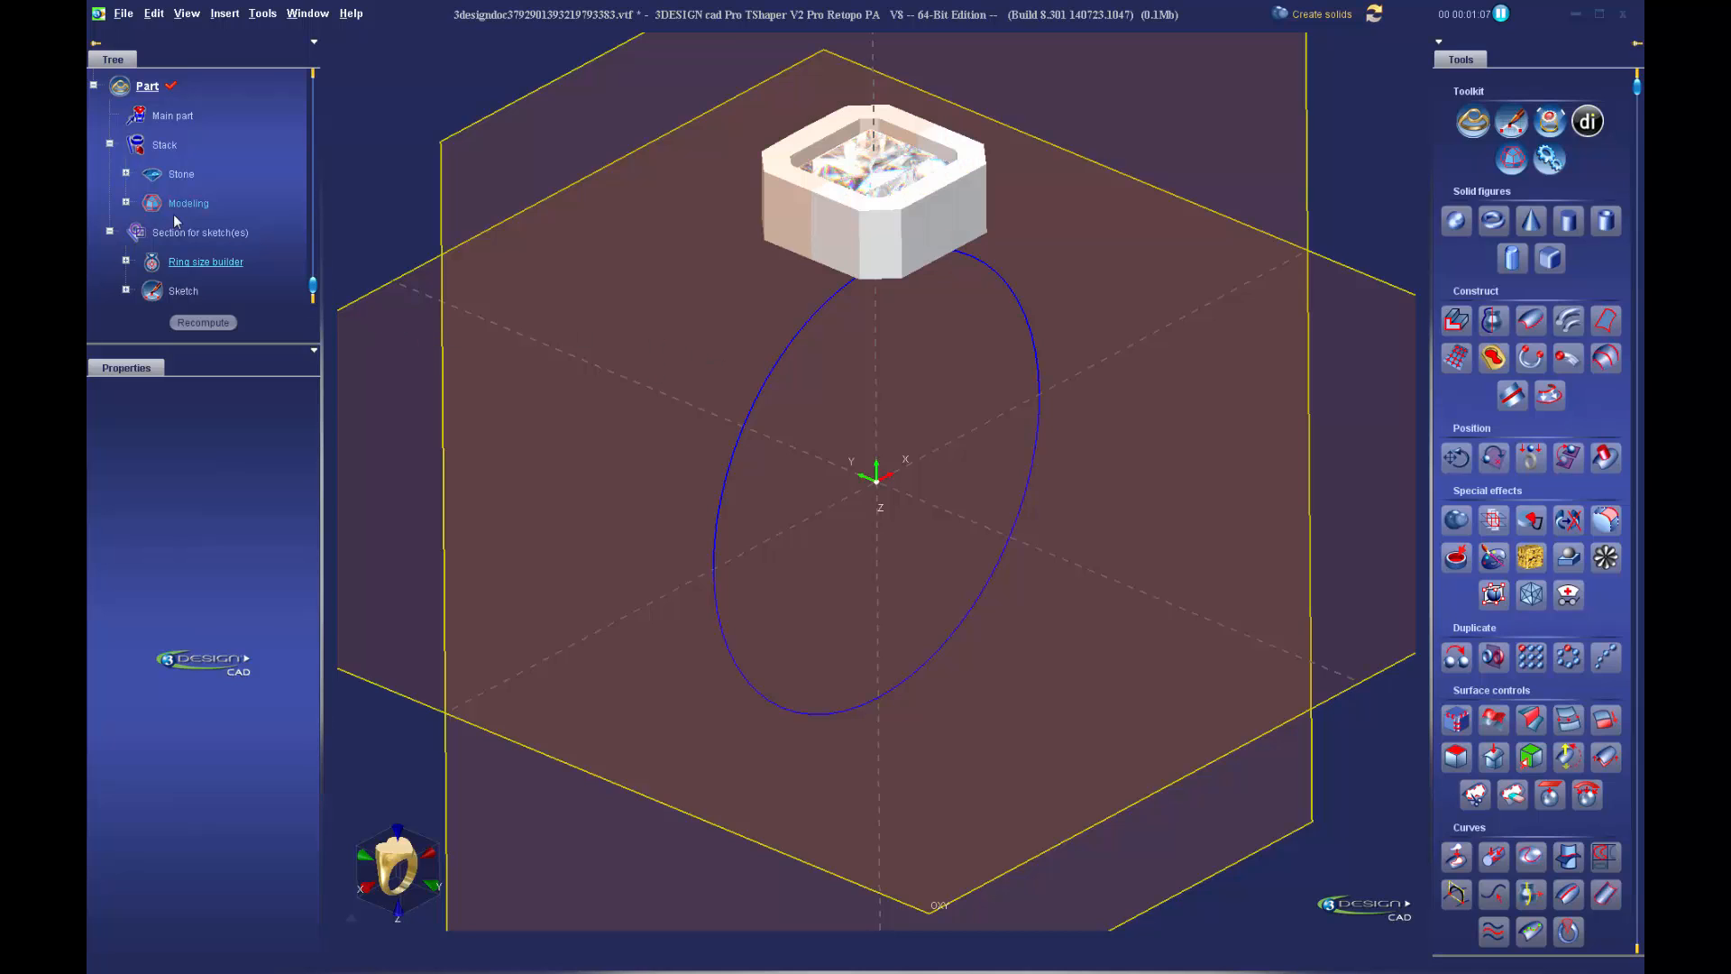
# Set the emerald stone's length to 7 mm and recompute the part
pyautogui.doubleClick(178, 175)
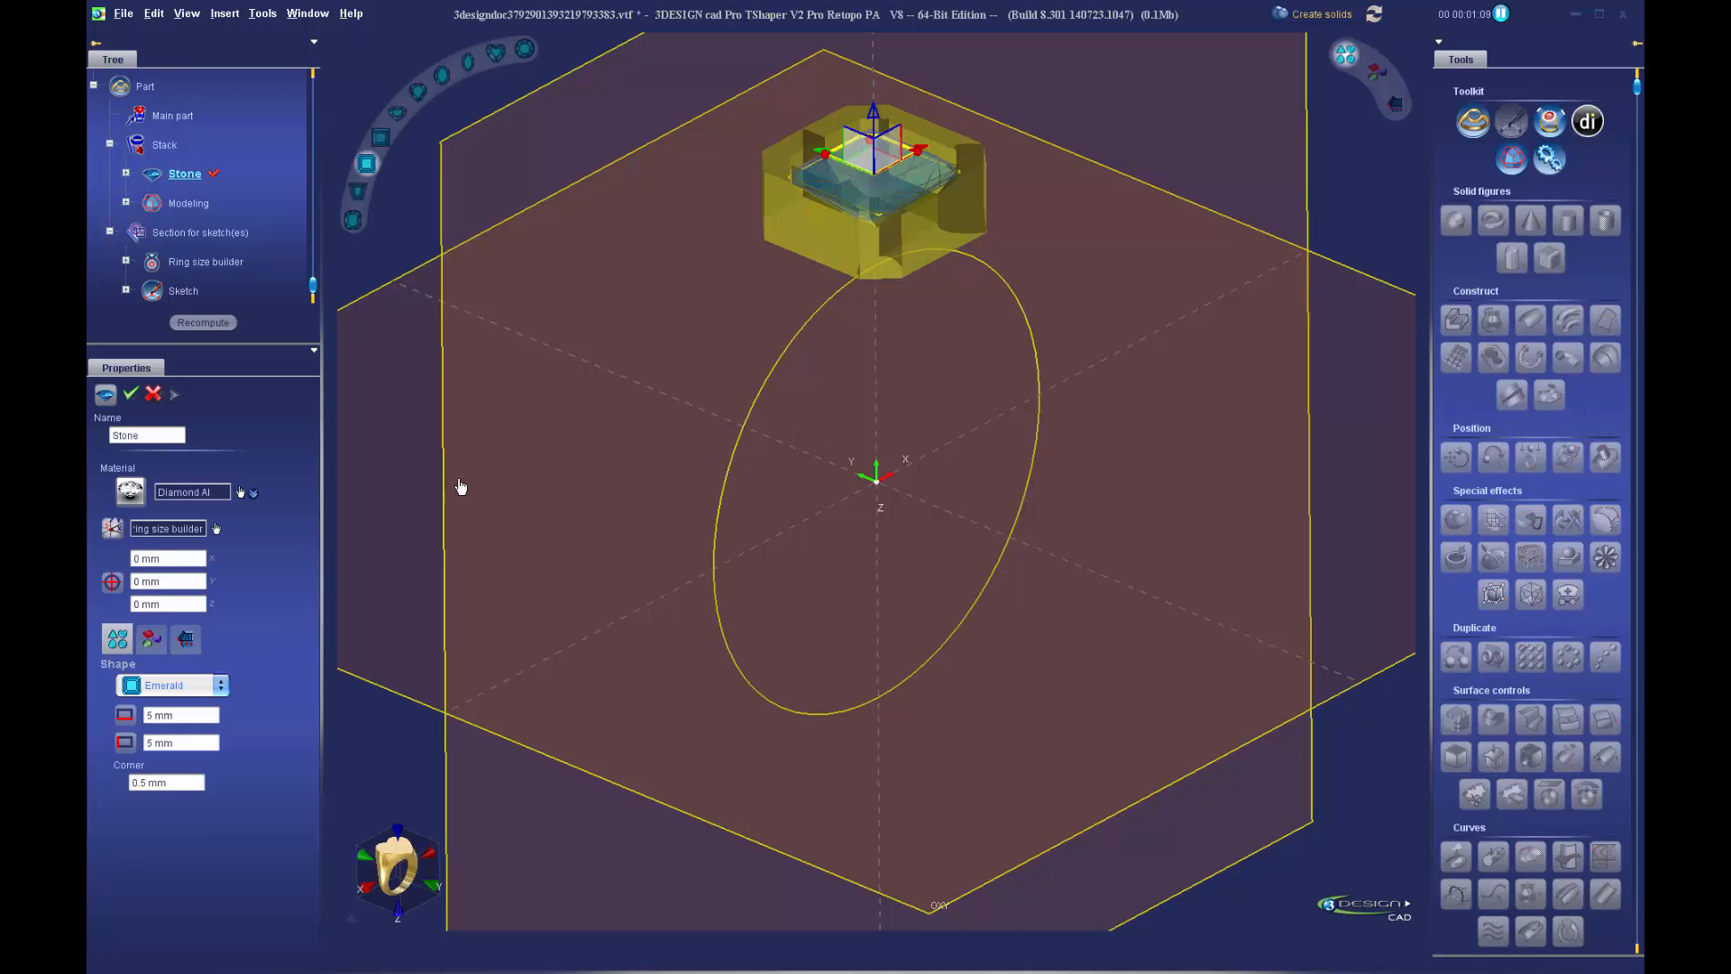
pyautogui.click(194, 711)
pyautogui.write('7')
pyautogui.press('Tab')
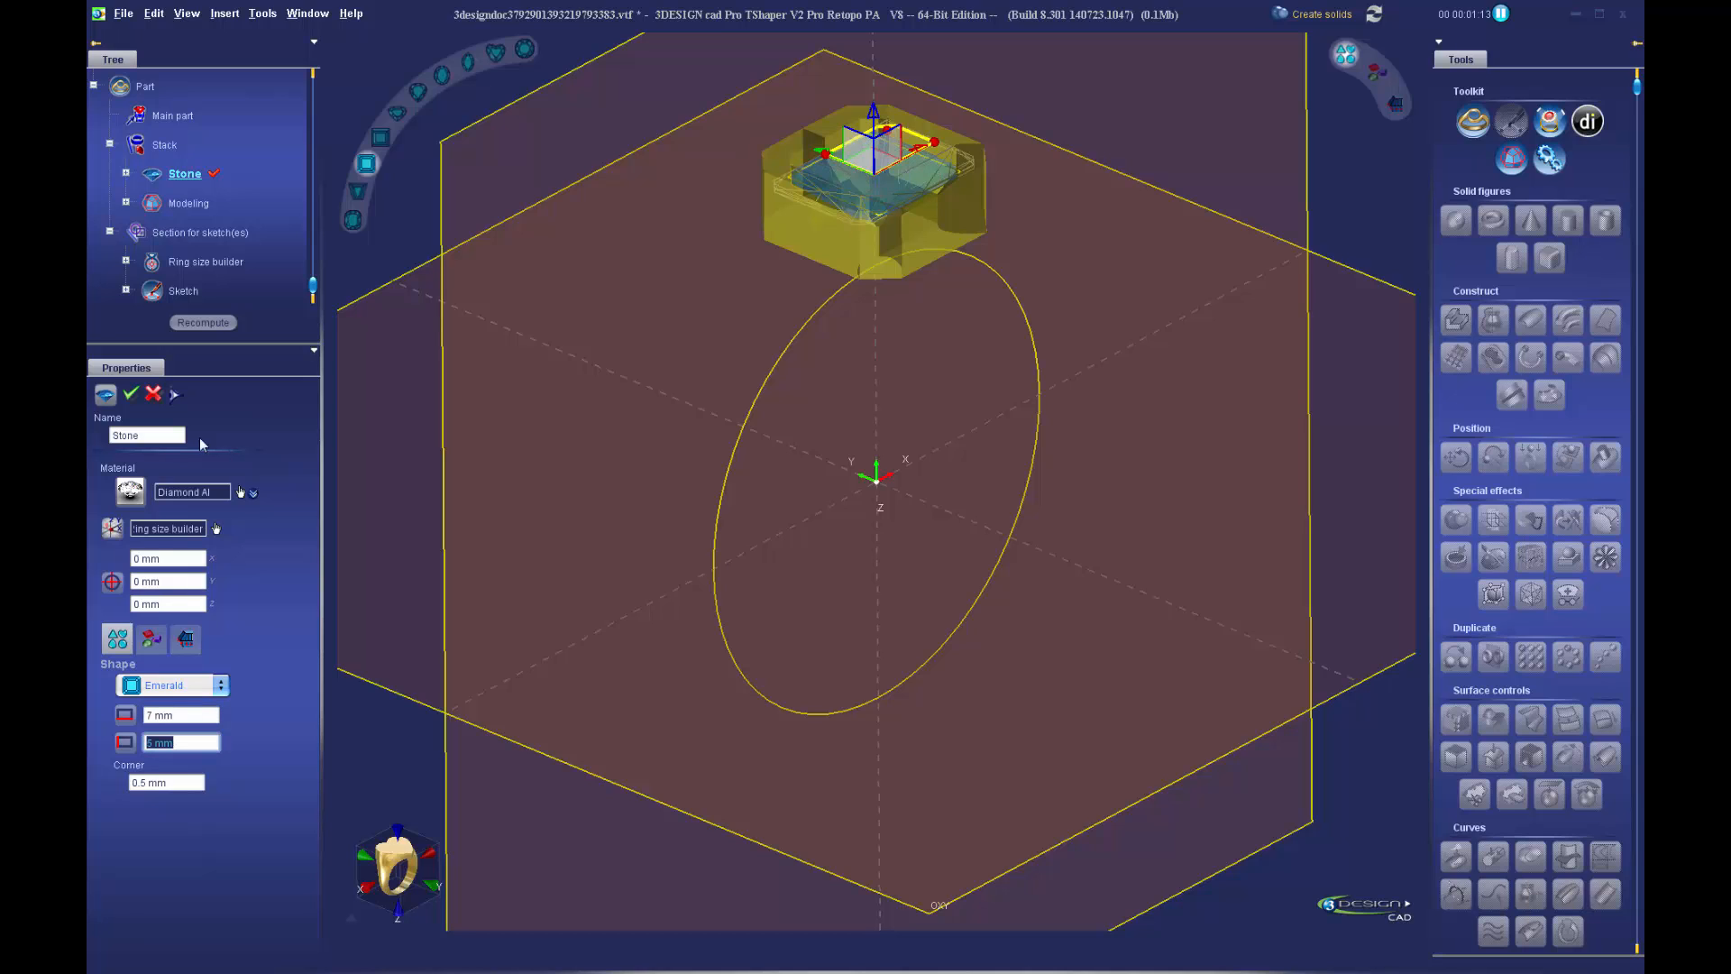
pyautogui.click(134, 395)
pyautogui.click(211, 321)
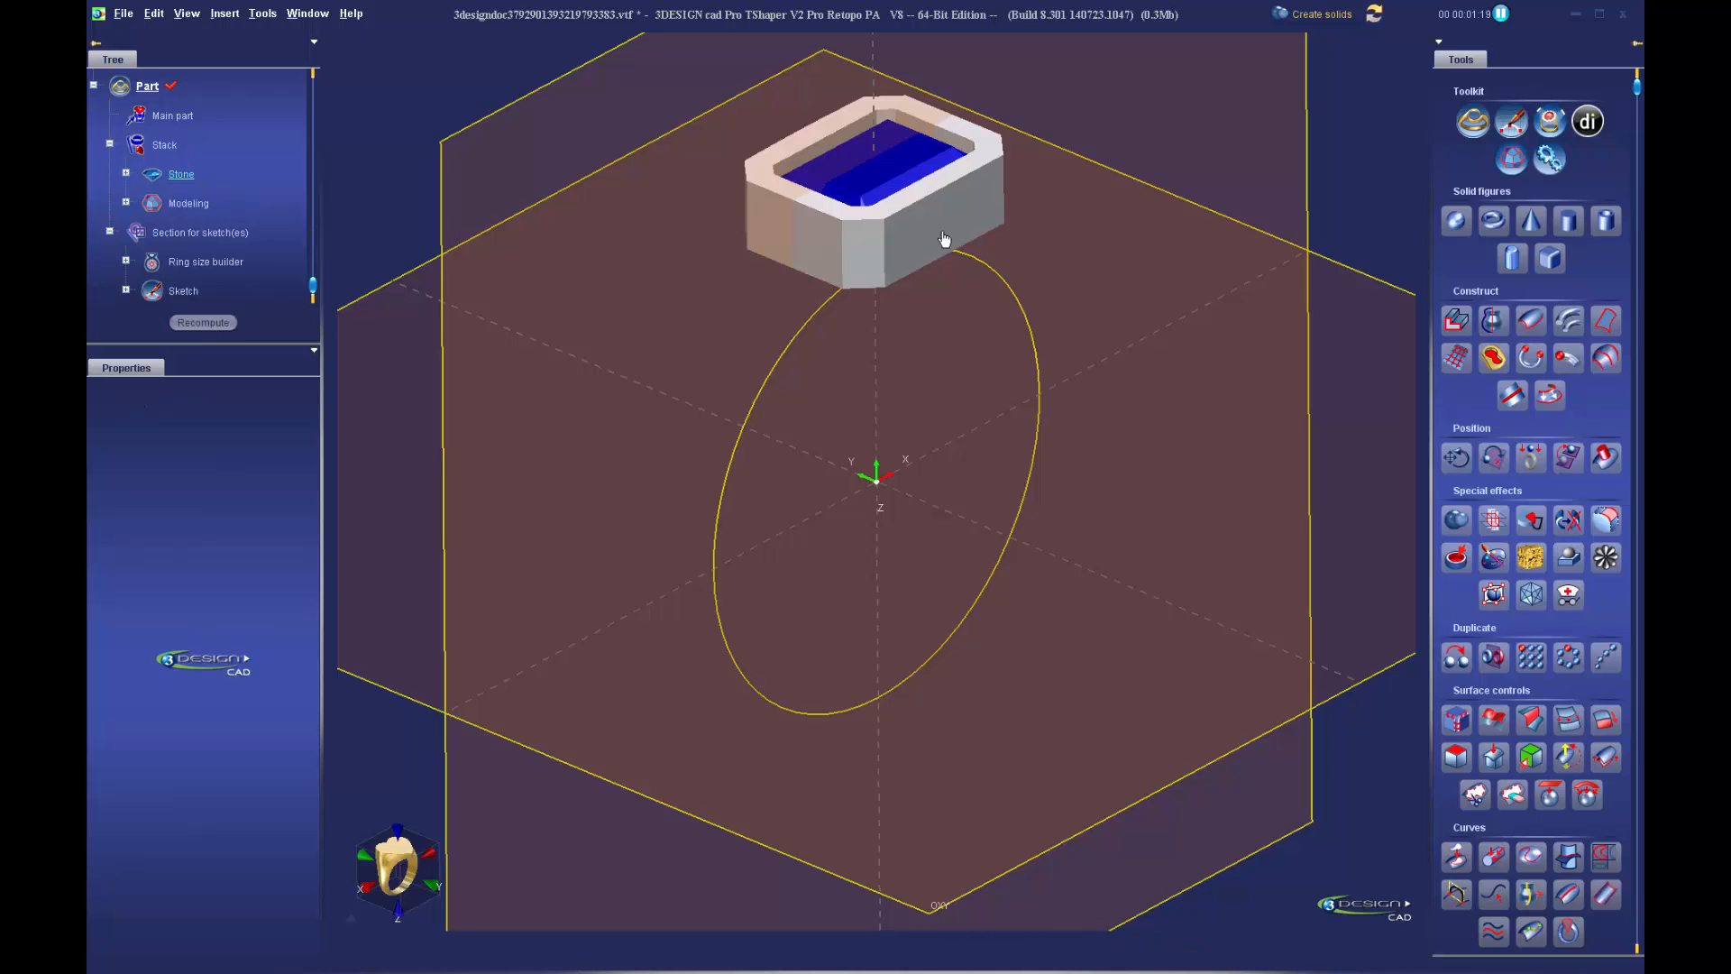
# Open the bezel's Modeling shape for direct subdivision surface editing
pyautogui.moveTo(1055, 209)
pyautogui.mouseDown(button='middle')
pyautogui.moveTo(961, 353)
pyautogui.moveTo(1041, 224)
pyautogui.mouseUp(button='middle')
pyautogui.scroll(-2, 1034, 308)
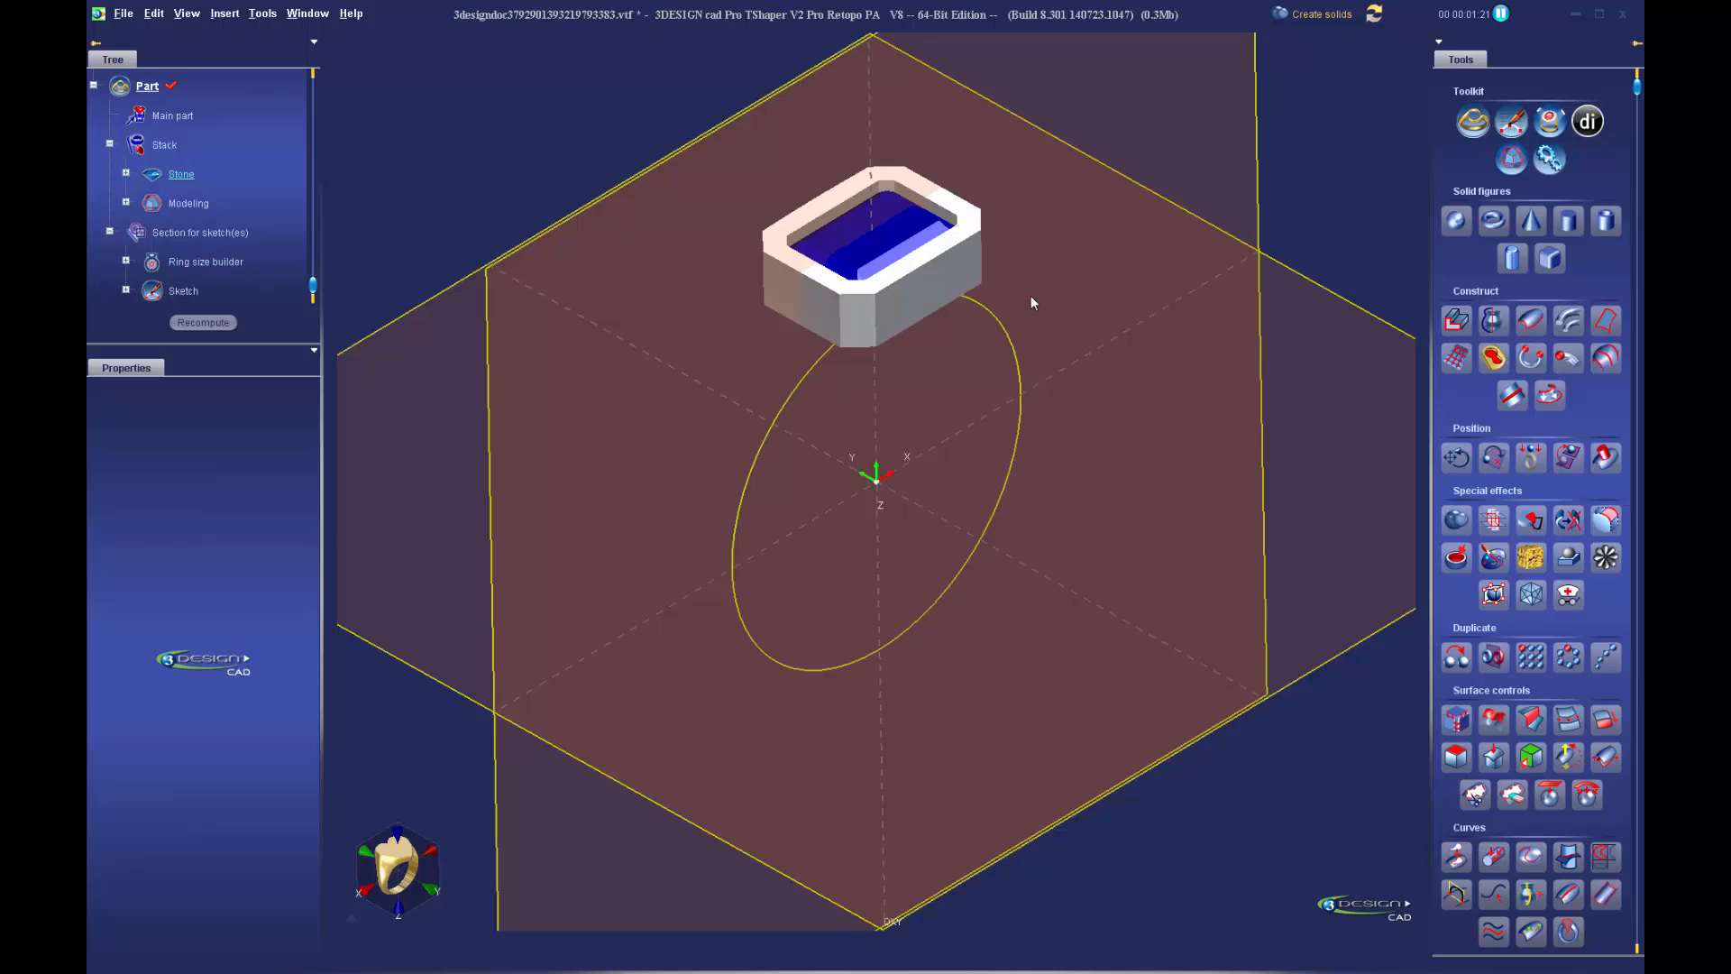
pyautogui.moveTo(1032, 297); pyautogui.dragTo(1043, 355, button='middle')
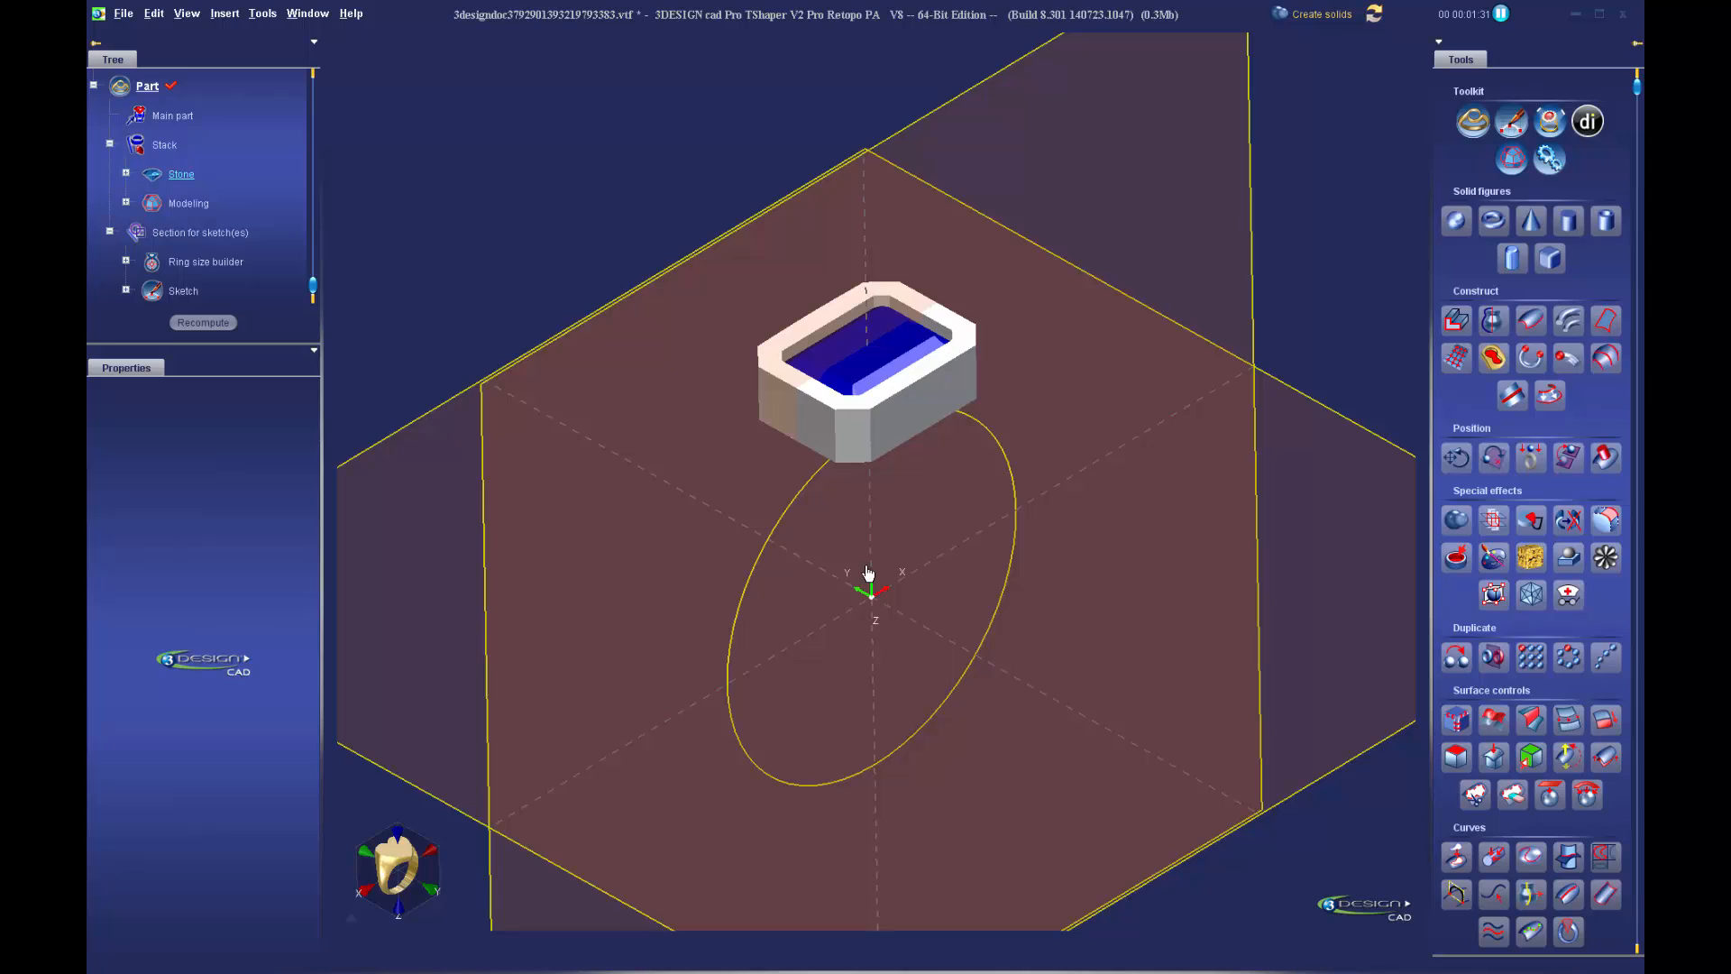
pyautogui.scroll(2, 868, 574)
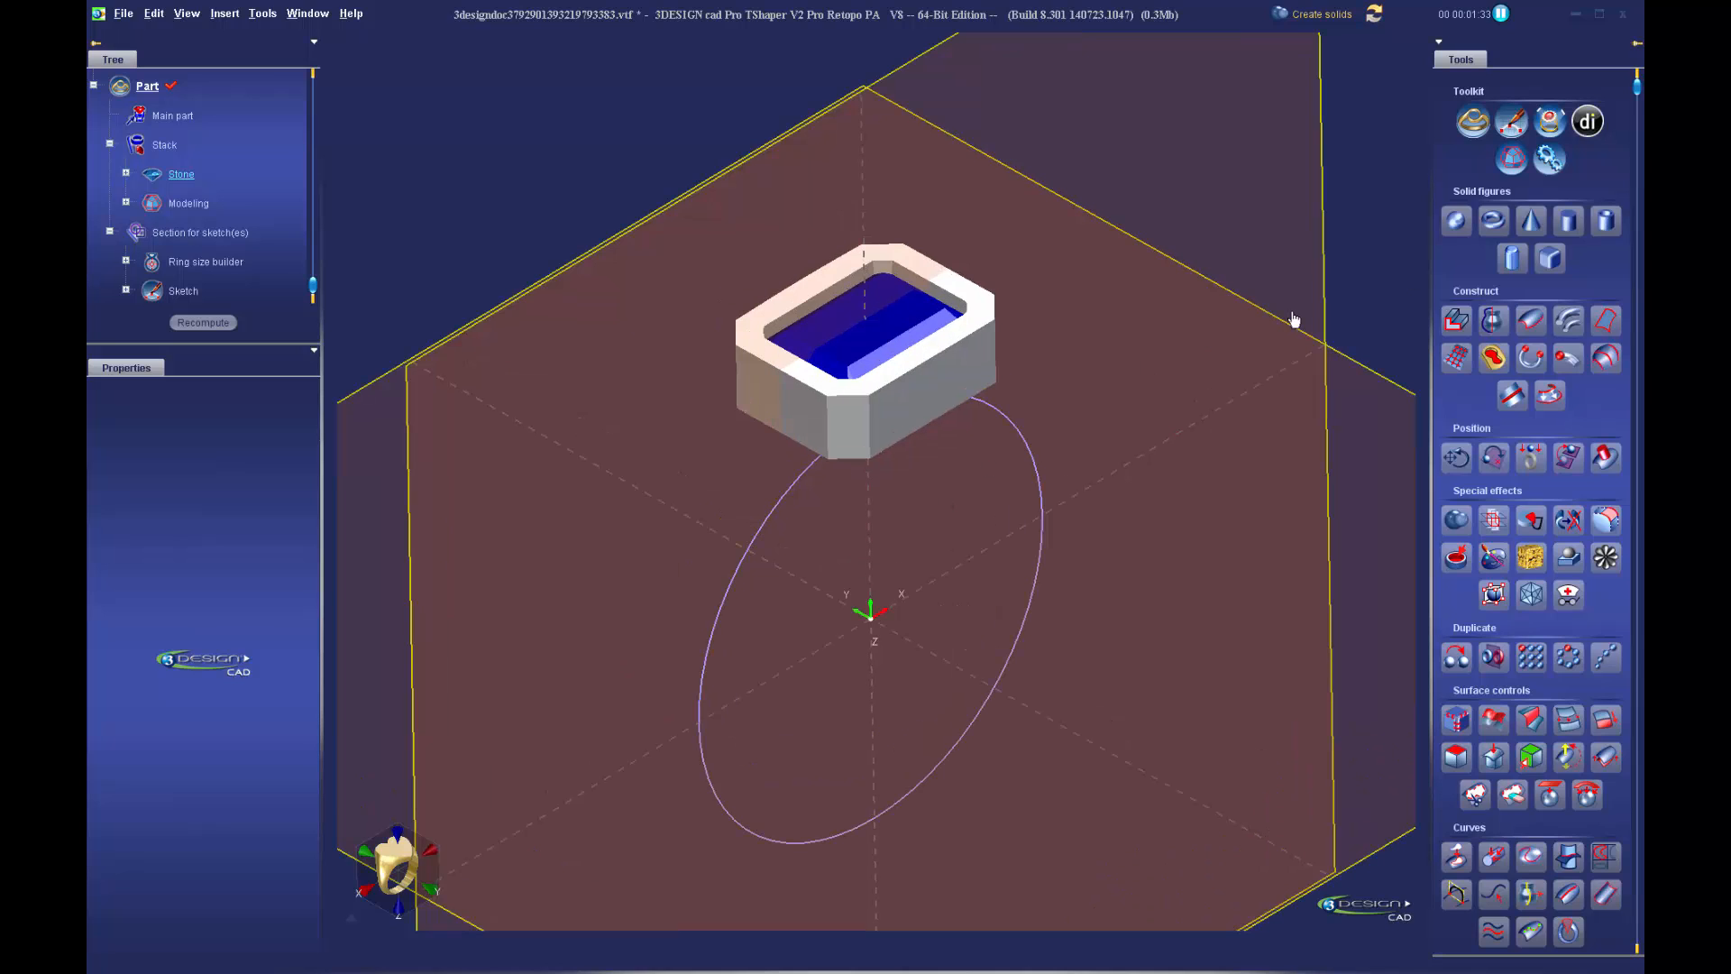
pyautogui.click(933, 414)
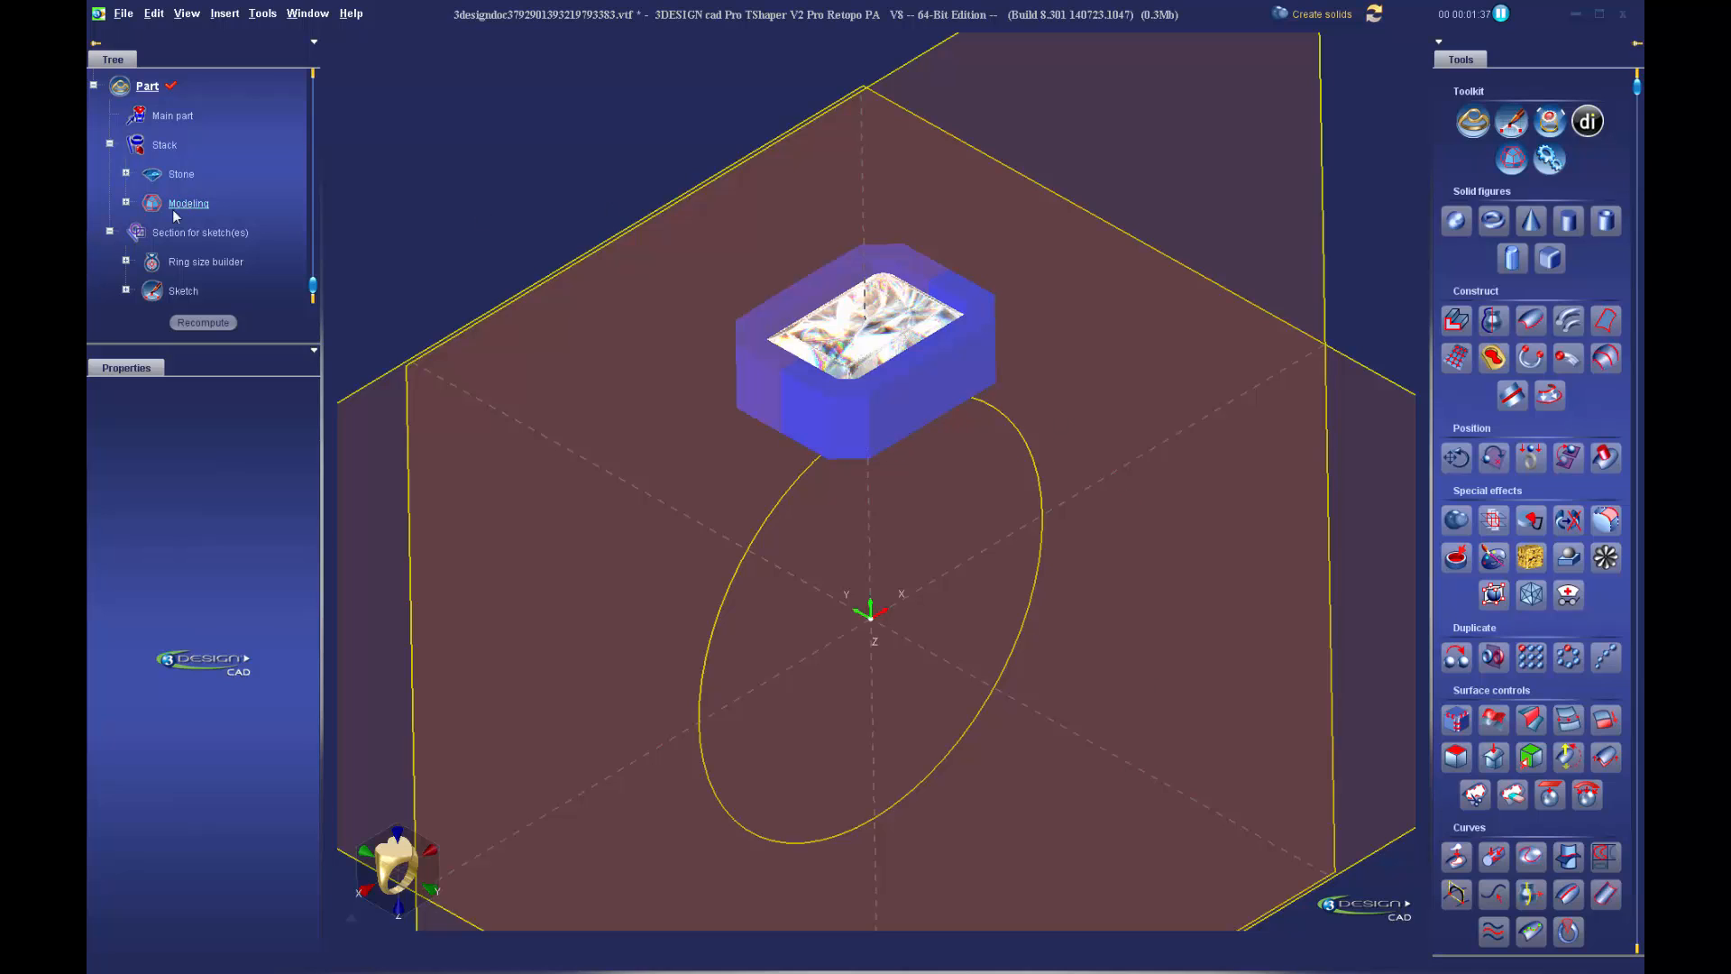
pyautogui.click(126, 202)
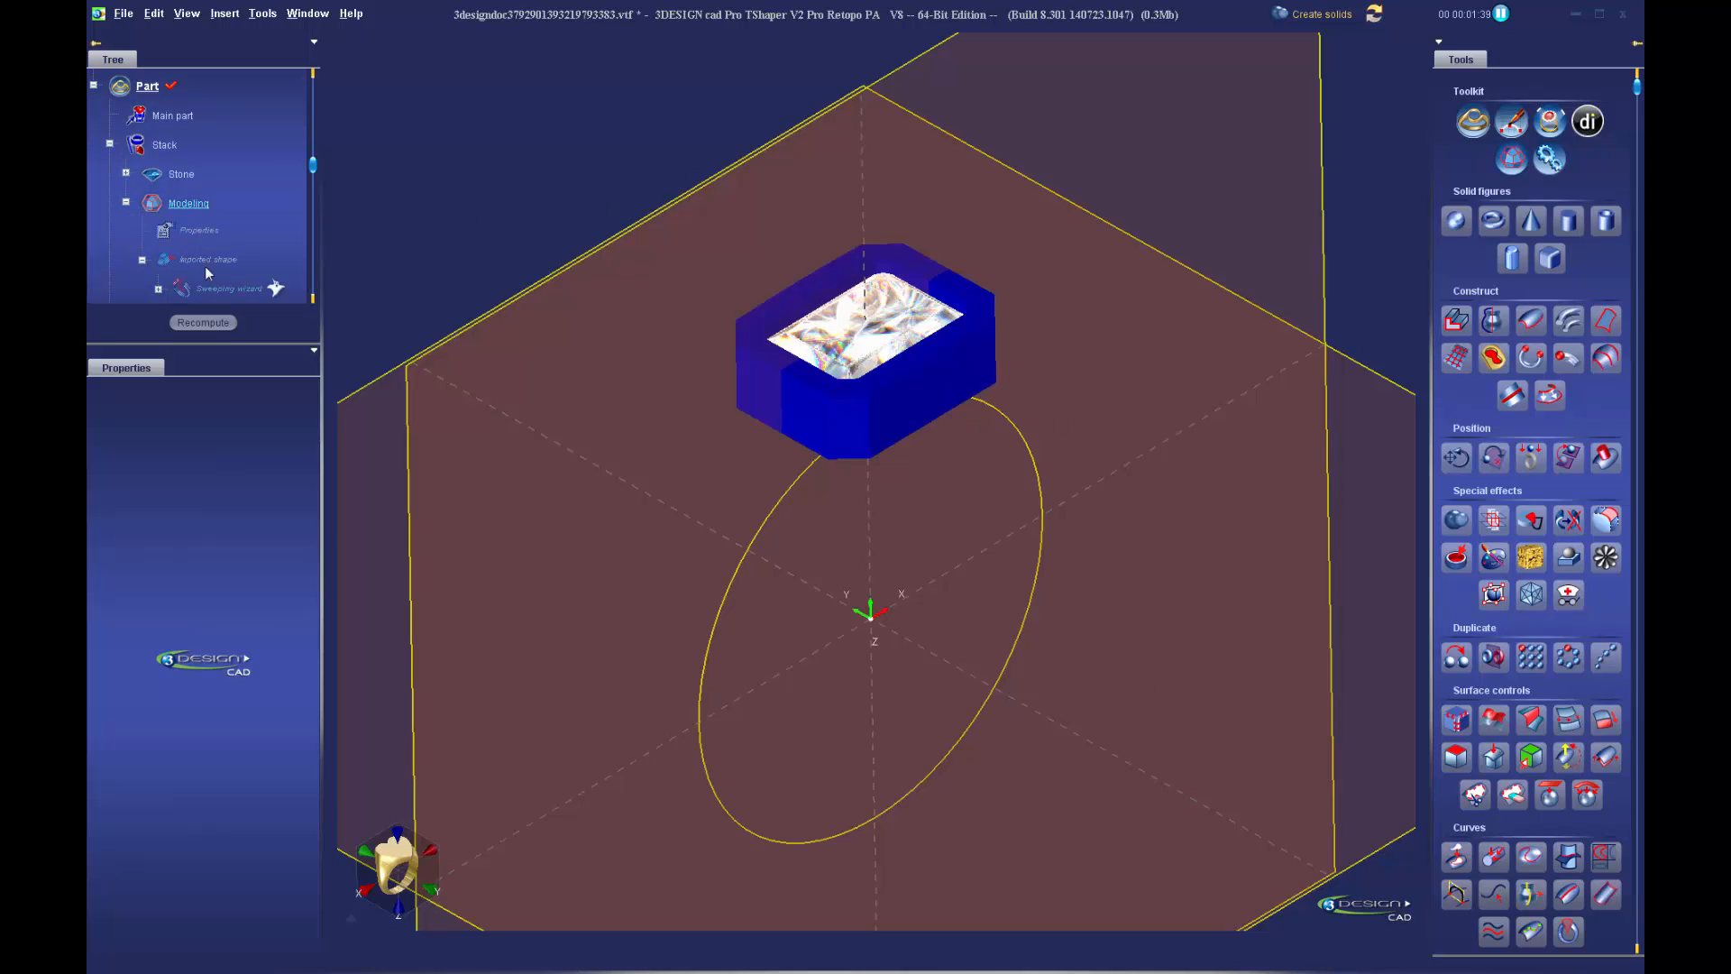
pyautogui.doubleClick(186, 206)
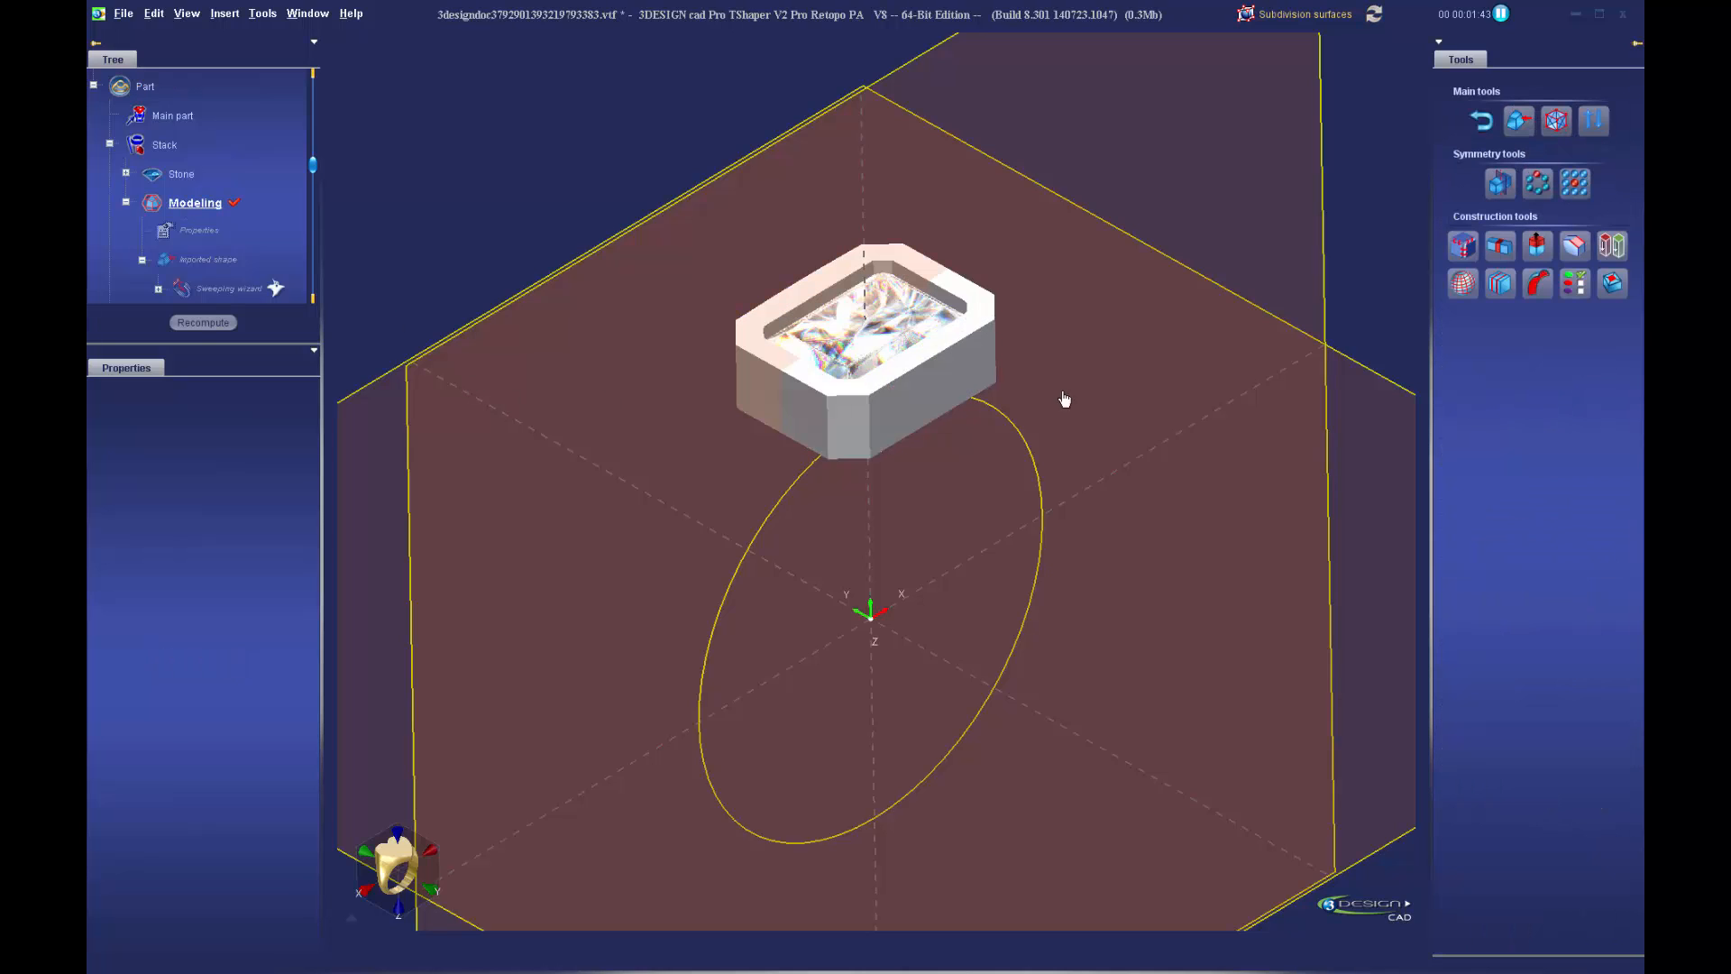
pyautogui.click(1557, 120)
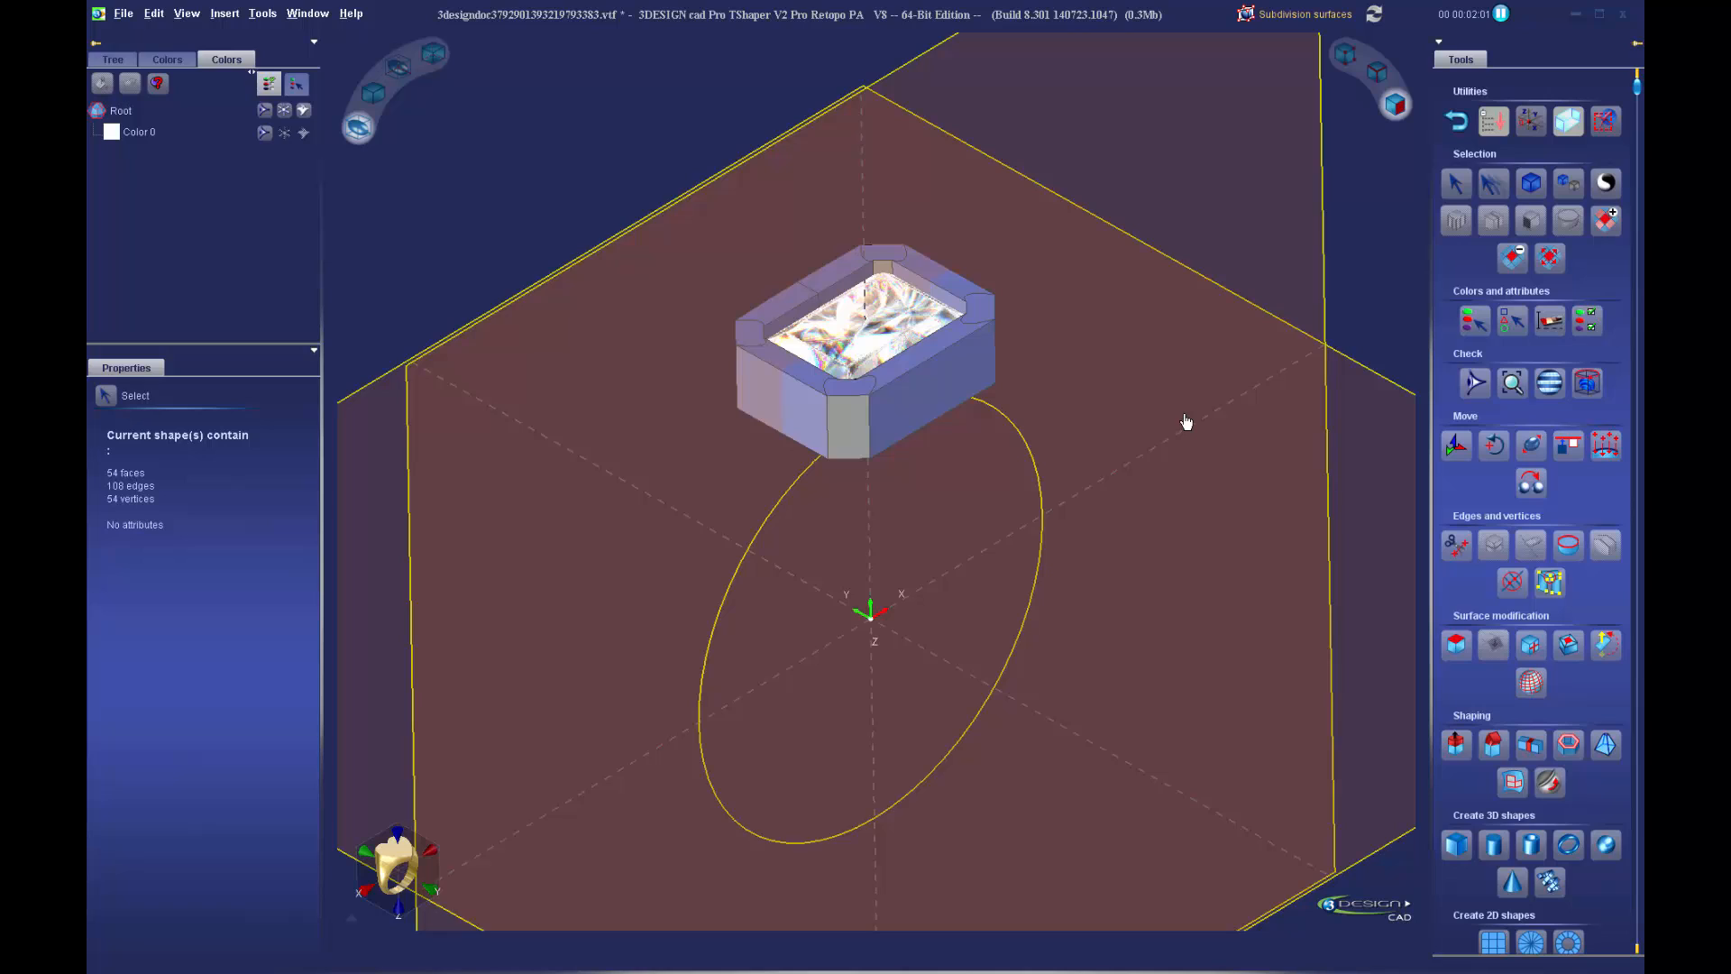
# Hide the stone, the axes and planes, and the ring size circle so only the bezel remains displayed
pyautogui.rightClick(855, 334)
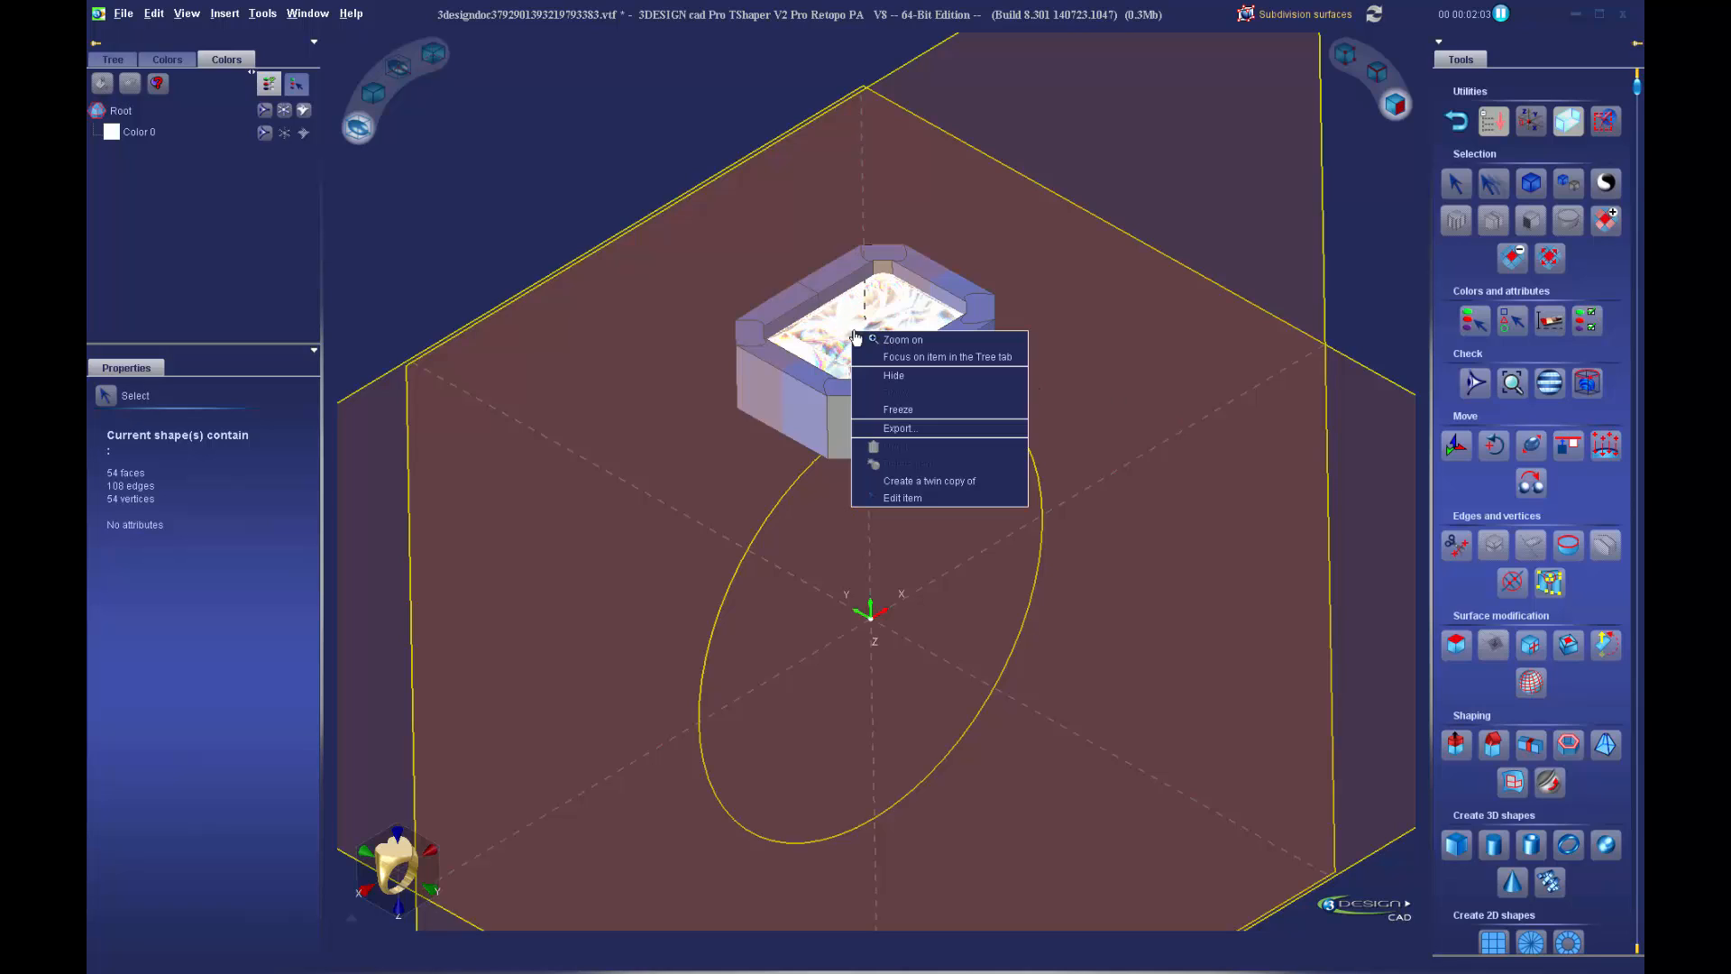
pyautogui.click(905, 384)
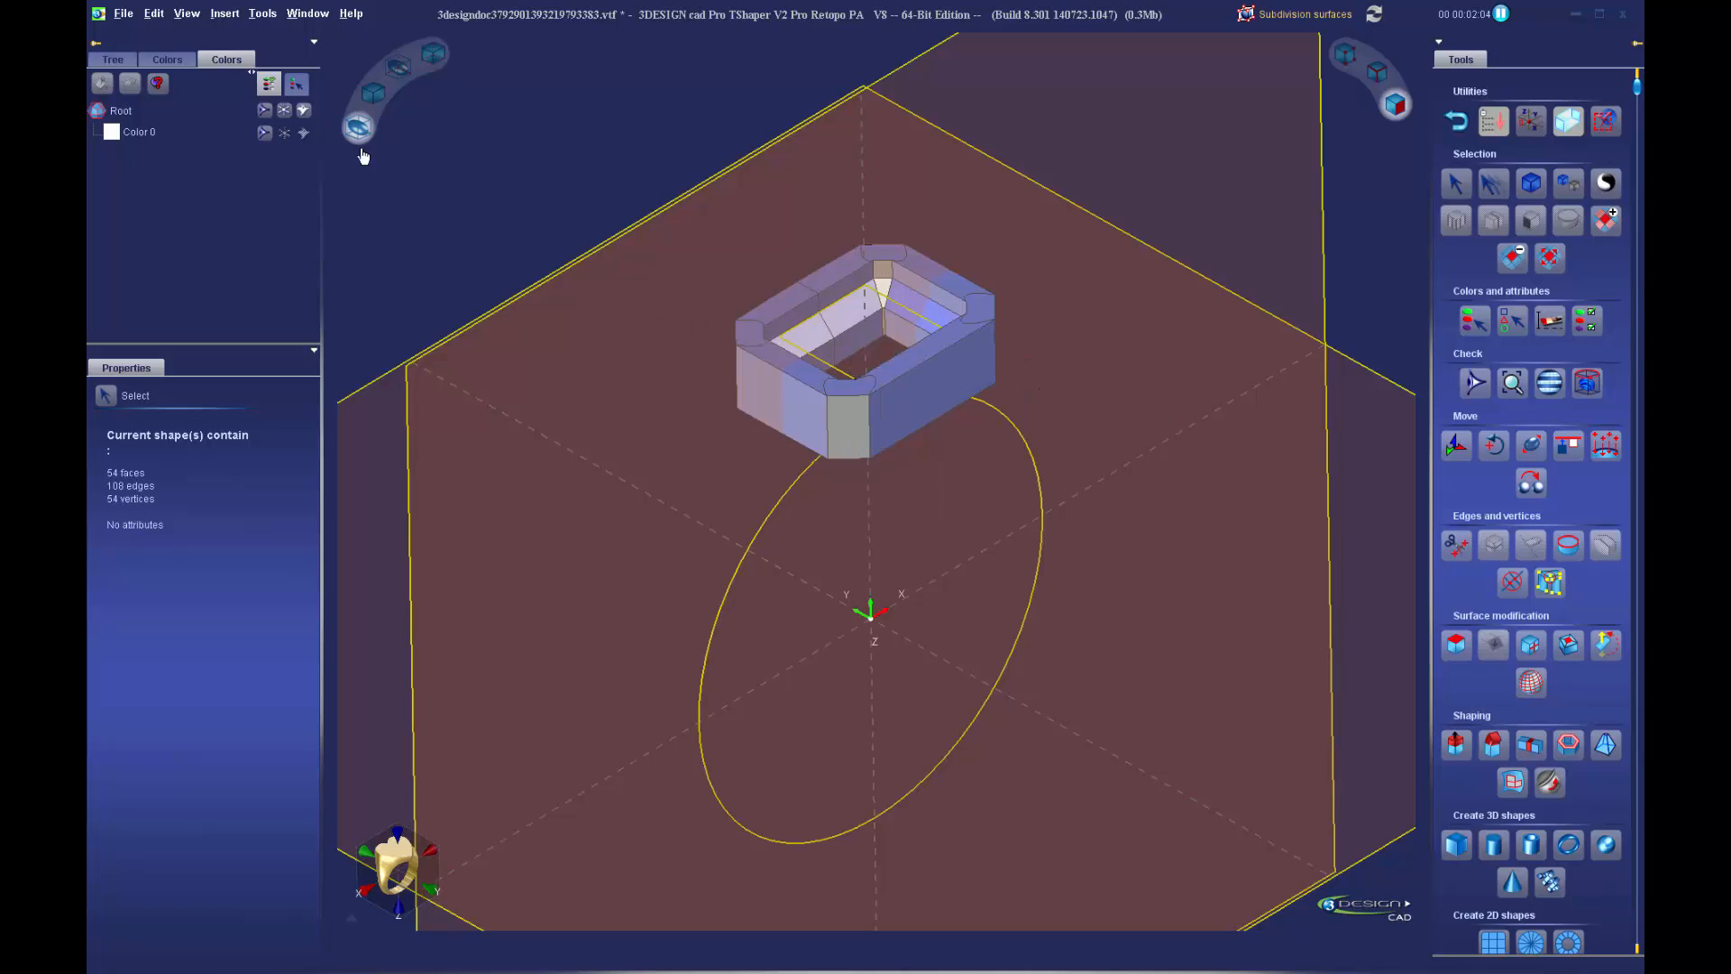
pyautogui.click(97, 58)
pyautogui.rightClick(147, 88)
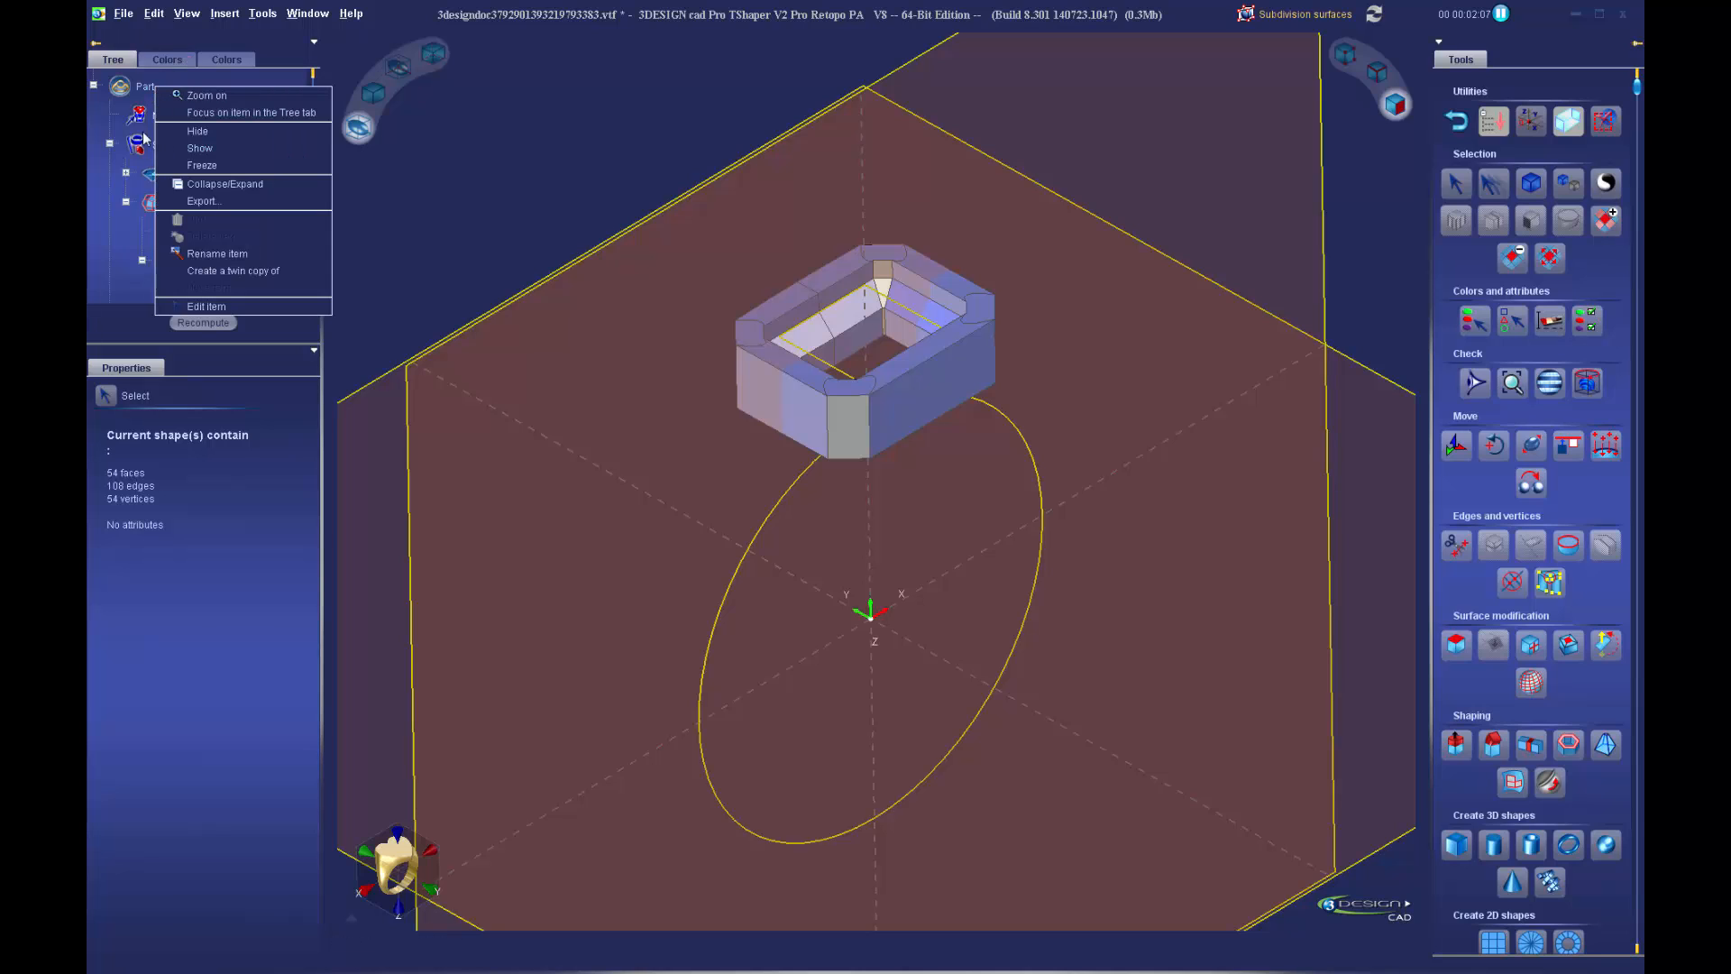
pyautogui.scroll(2, 141, 133)
pyautogui.rightClick(152, 113)
pyautogui.click(190, 155)
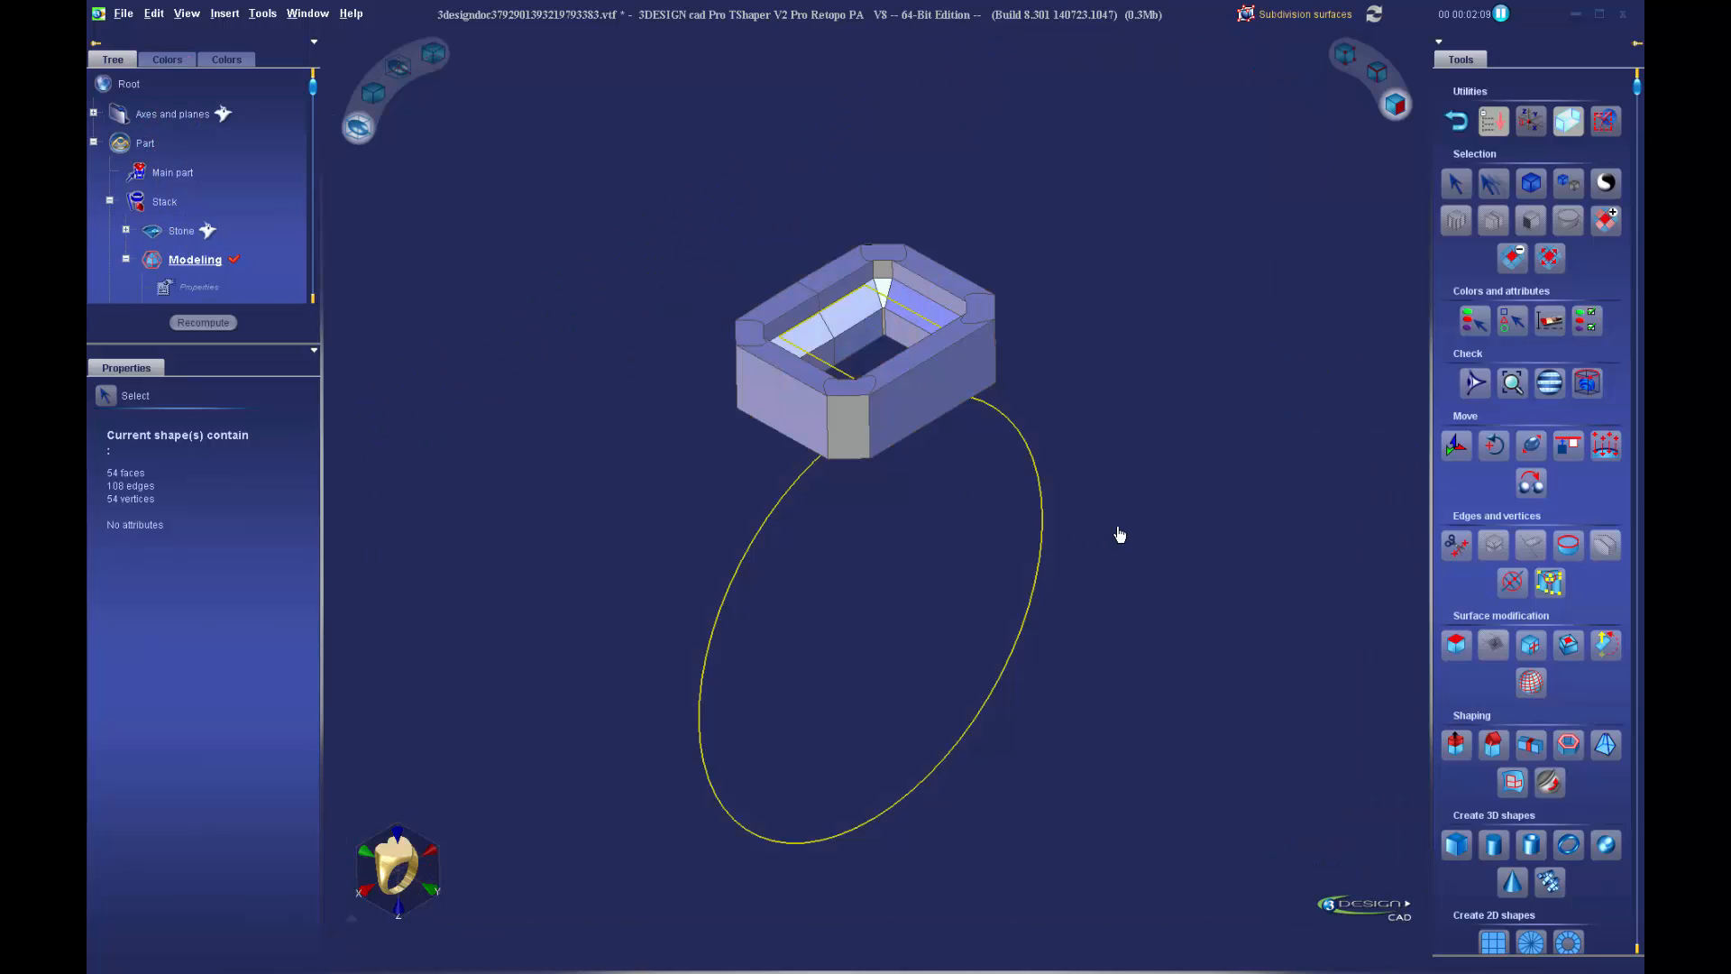
pyautogui.scroll(1, 866, 473)
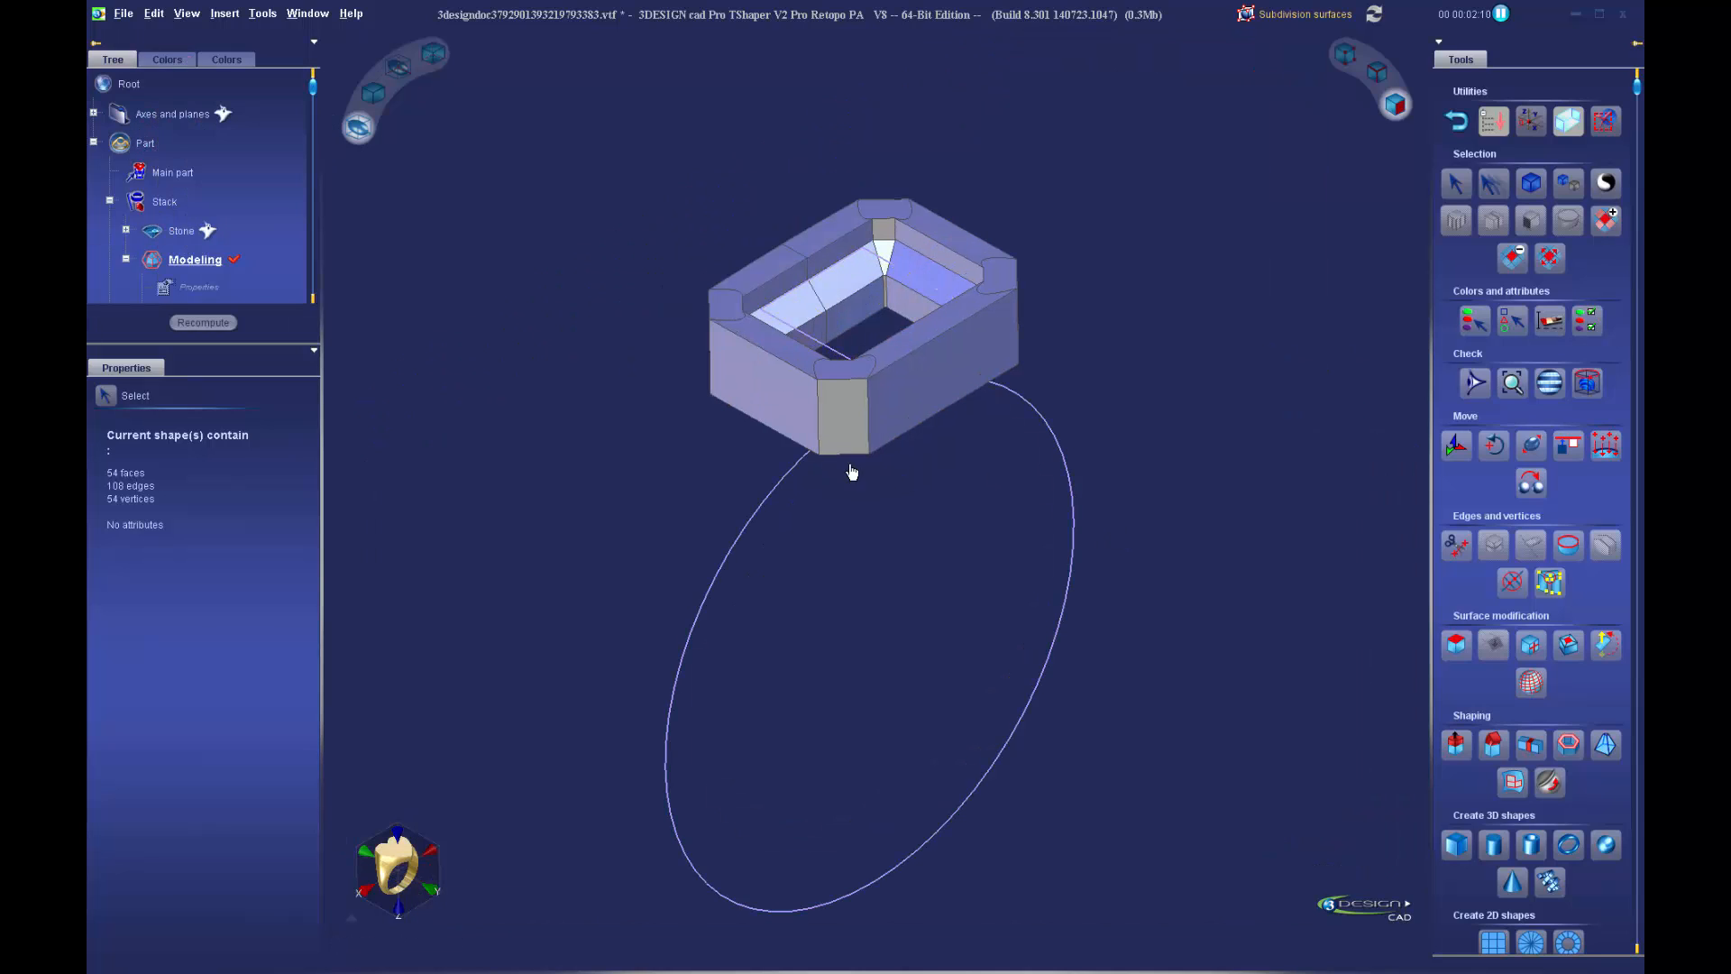
pyautogui.rightClick(760, 515)
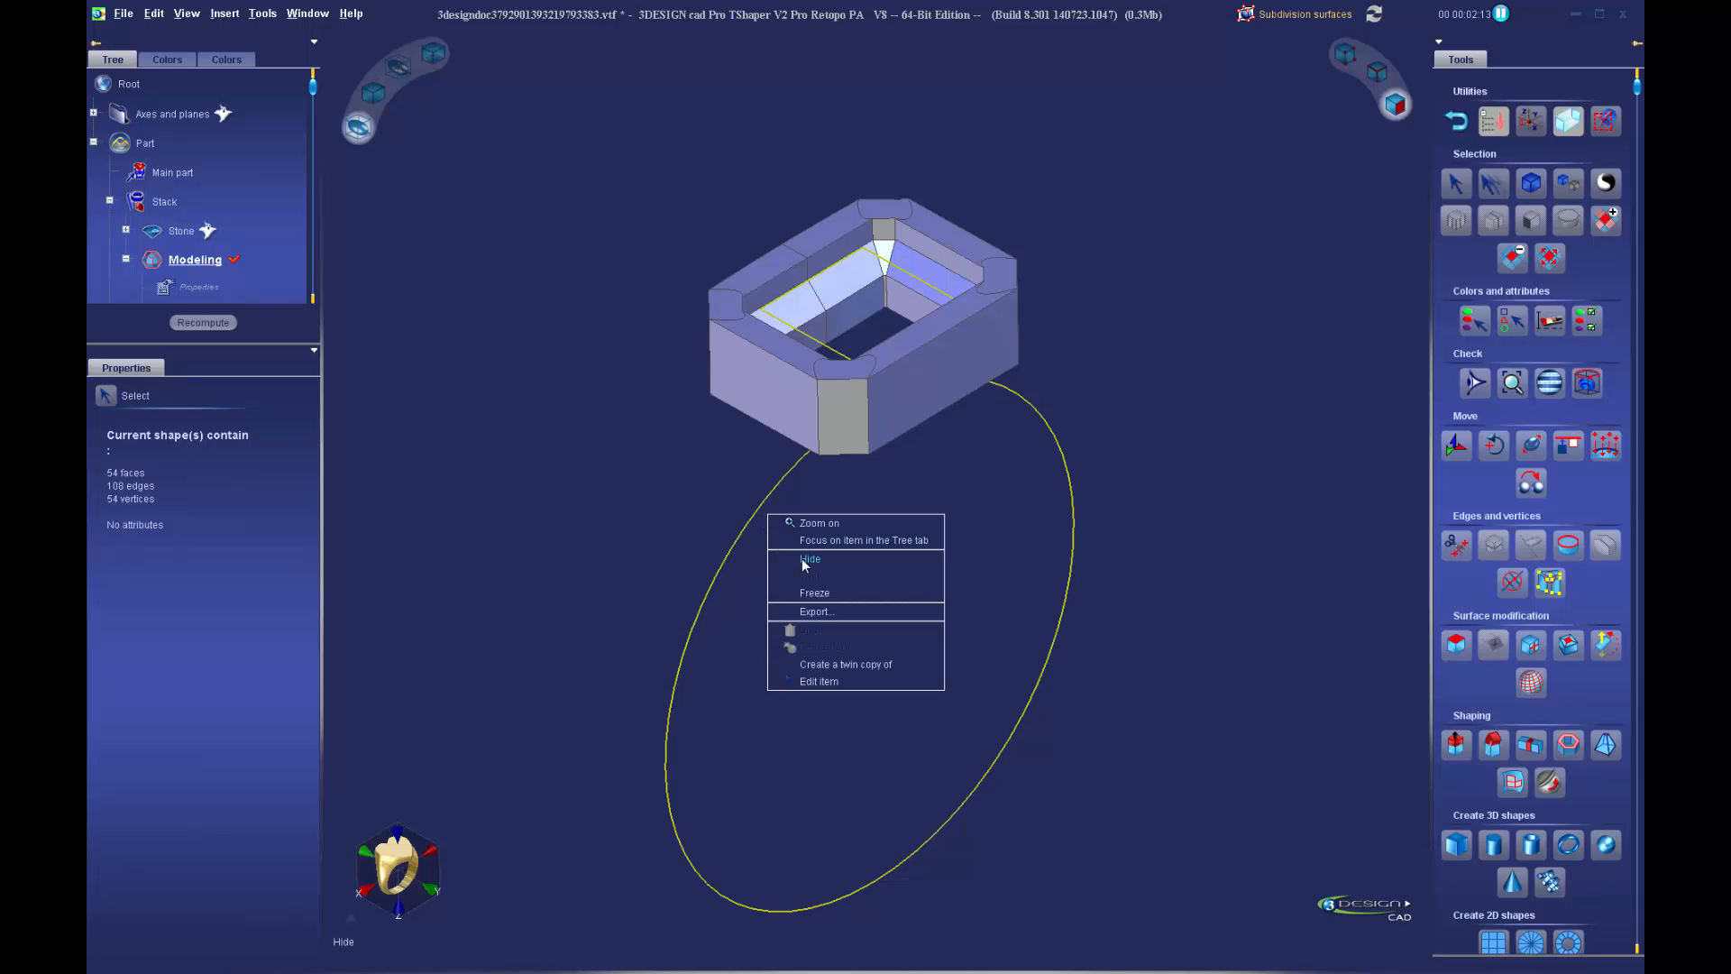
pyautogui.click(805, 561)
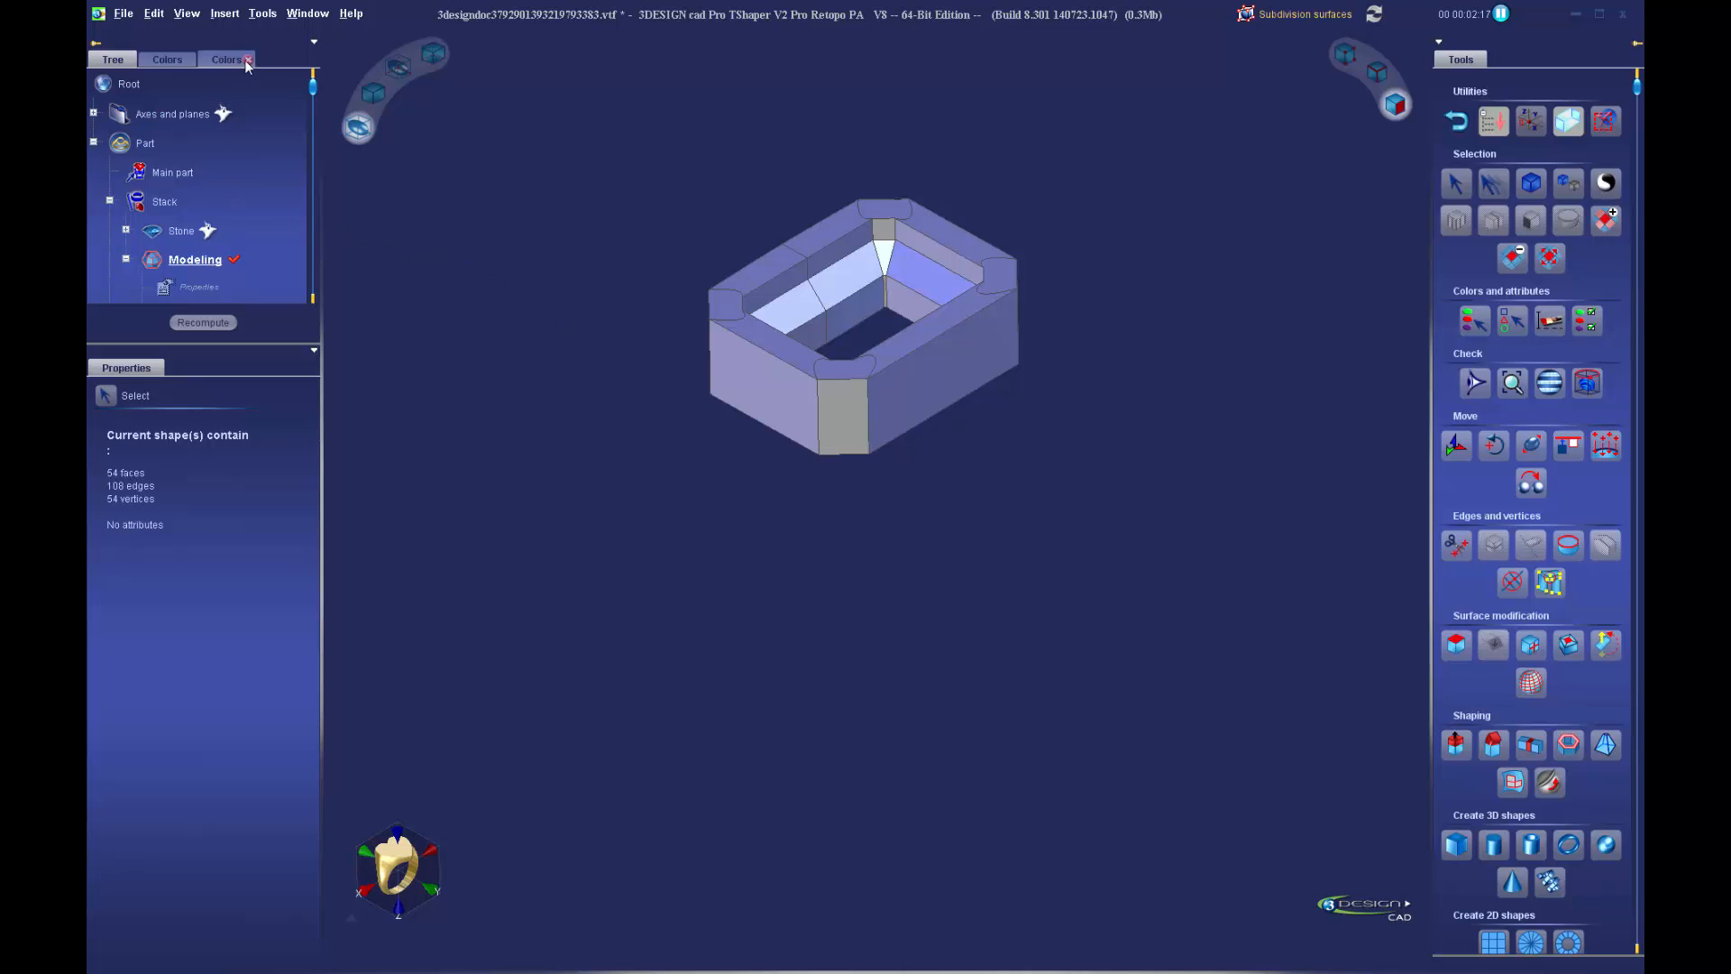
# Display the bezel as its unsmoothed control mesh and switch the selection mode to edges
pyautogui.moveTo(1062, 436); pyautogui.dragTo(1064, 457, button='middle')
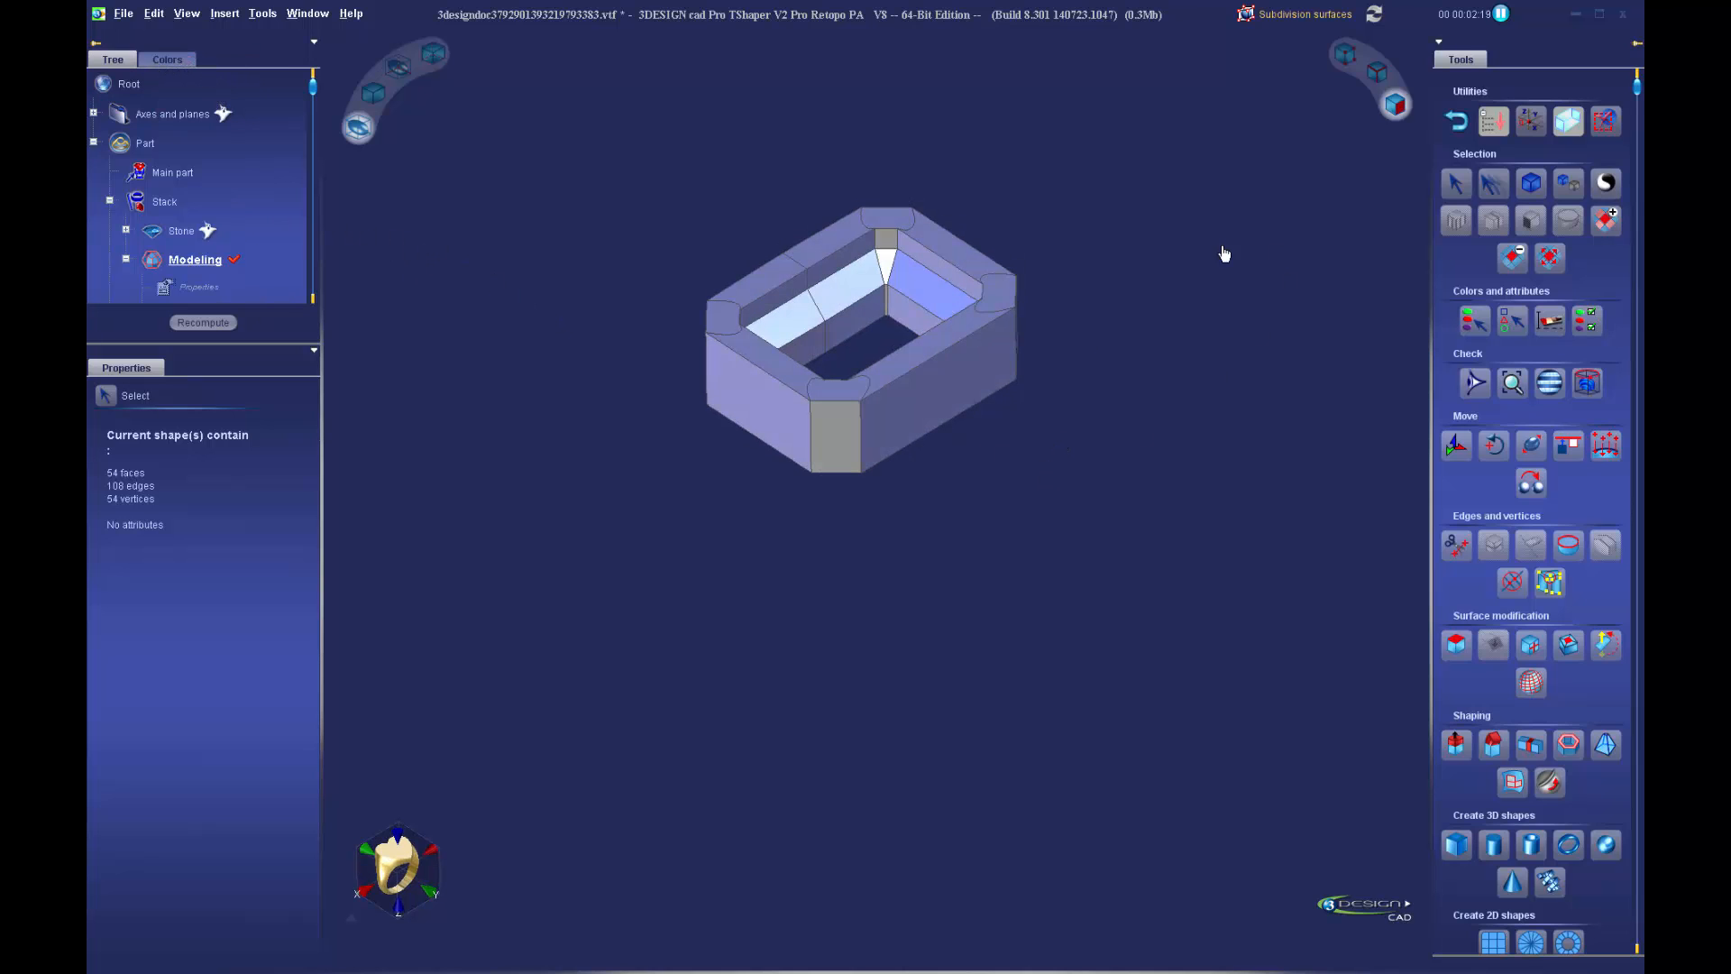
pyautogui.moveTo(1053, 353); pyautogui.dragTo(991, 321, button='middle')
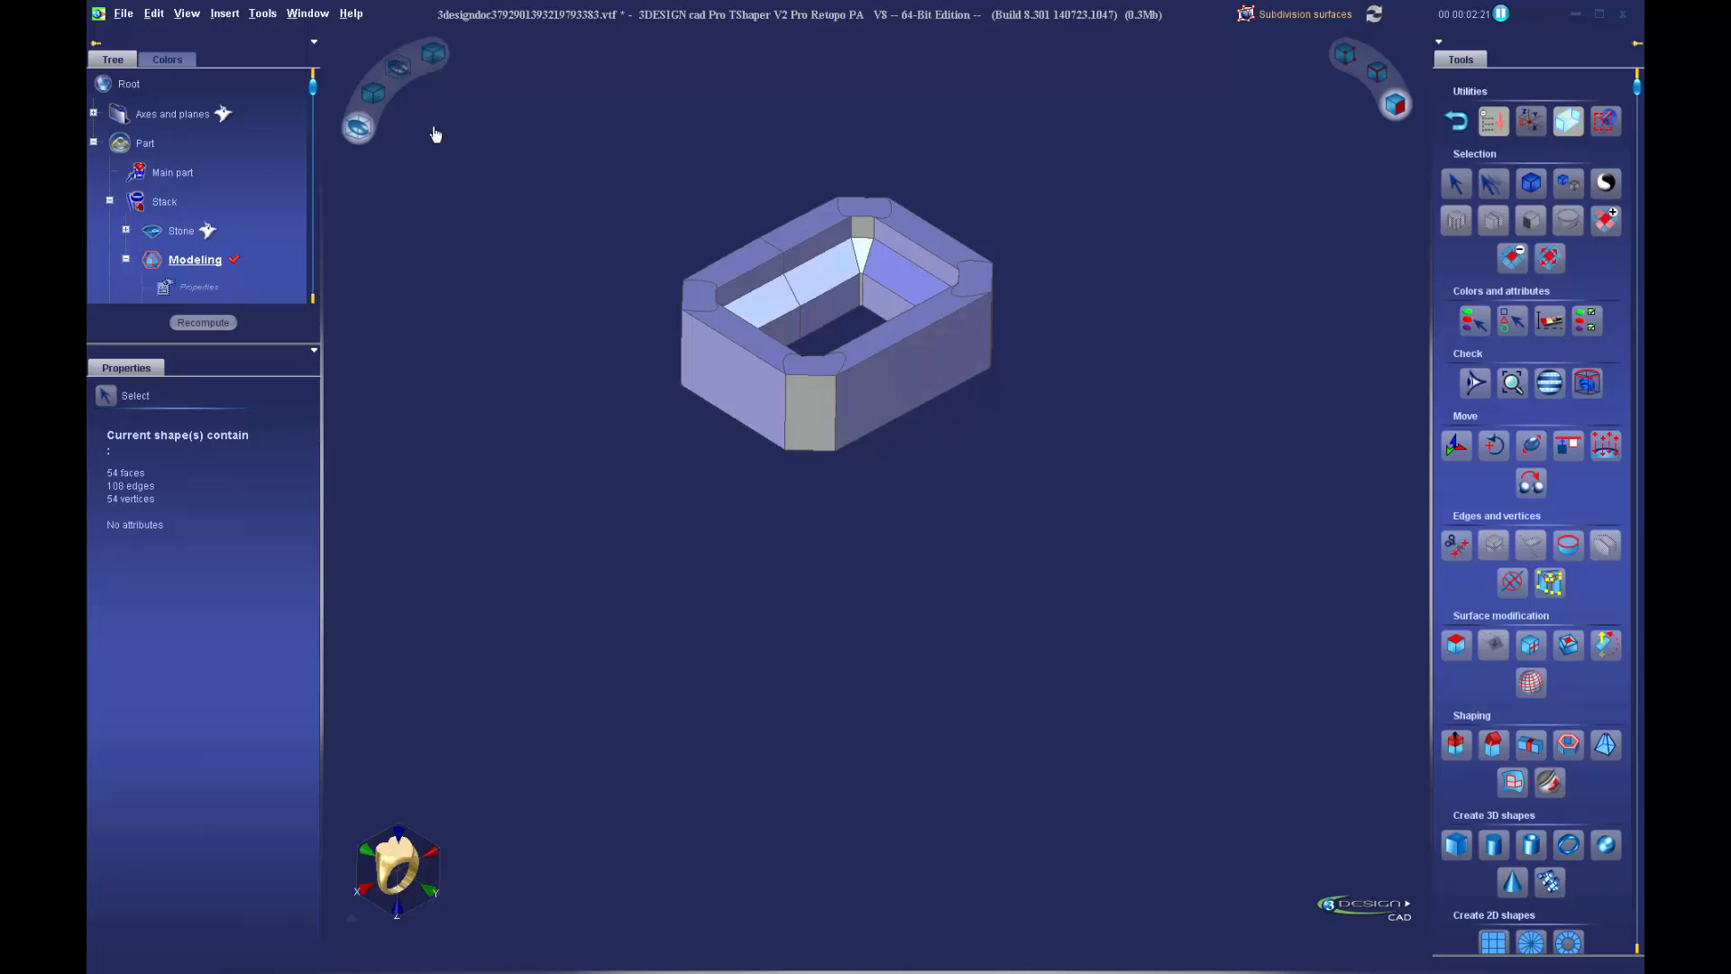
pyautogui.click(382, 106)
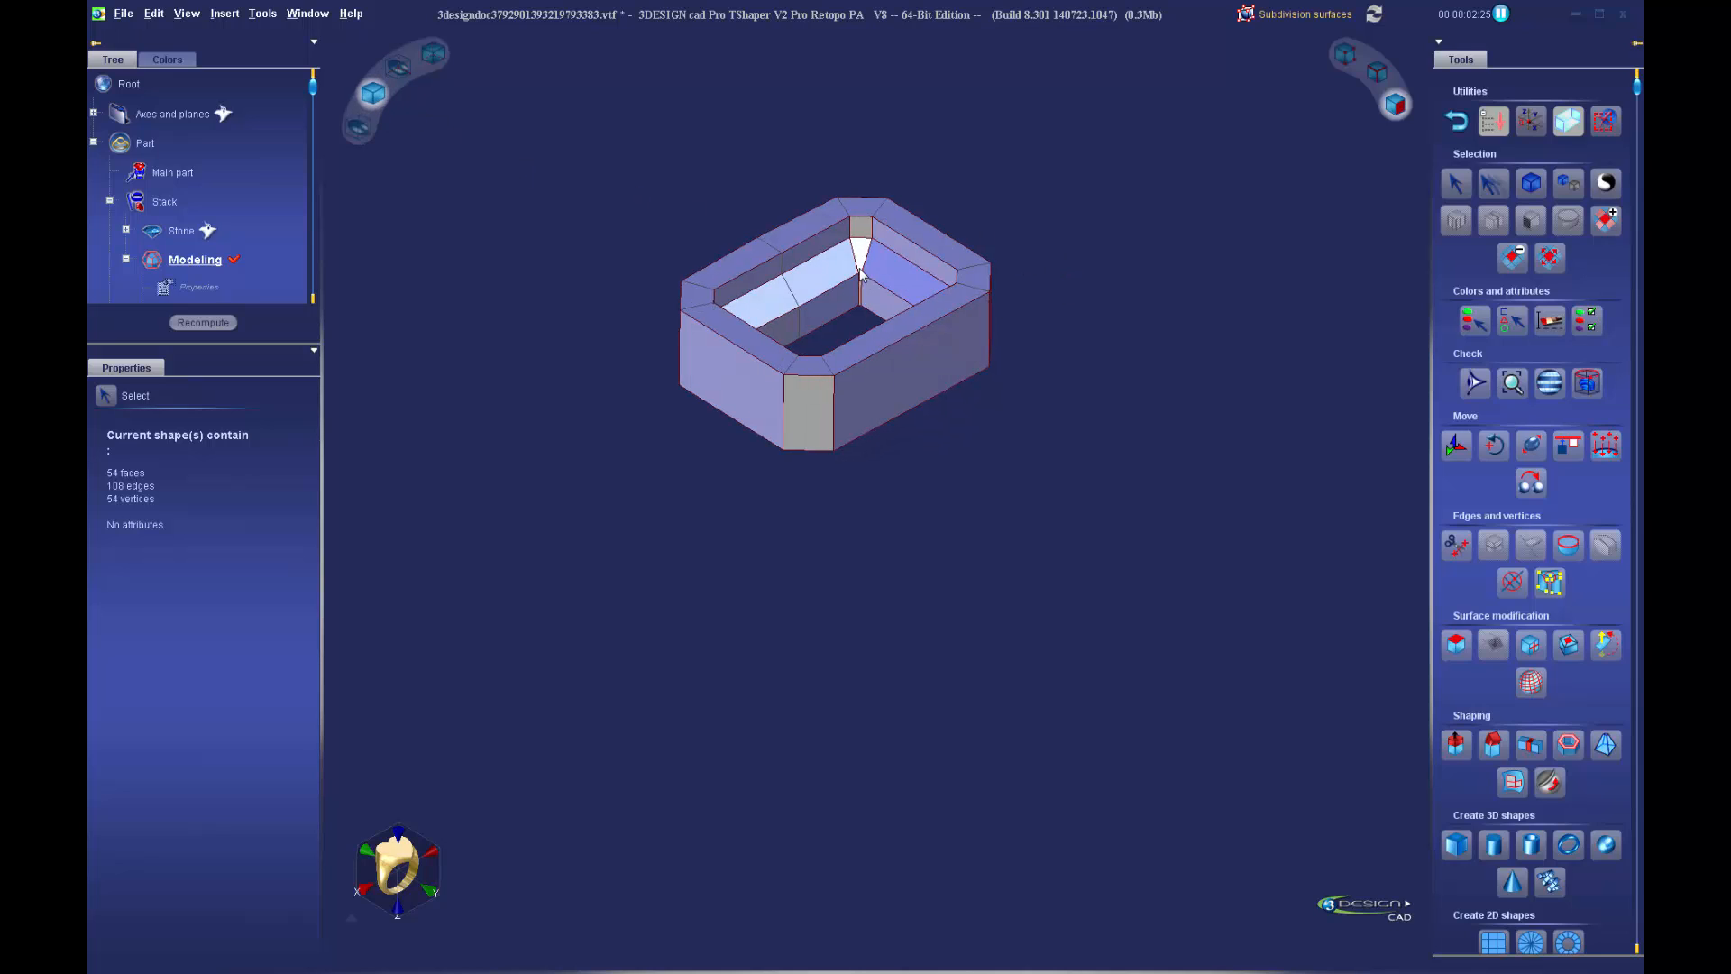
pyautogui.moveTo(865, 271); pyautogui.dragTo(926, 438, button='middle')
pyautogui.scroll(2, 926, 438)
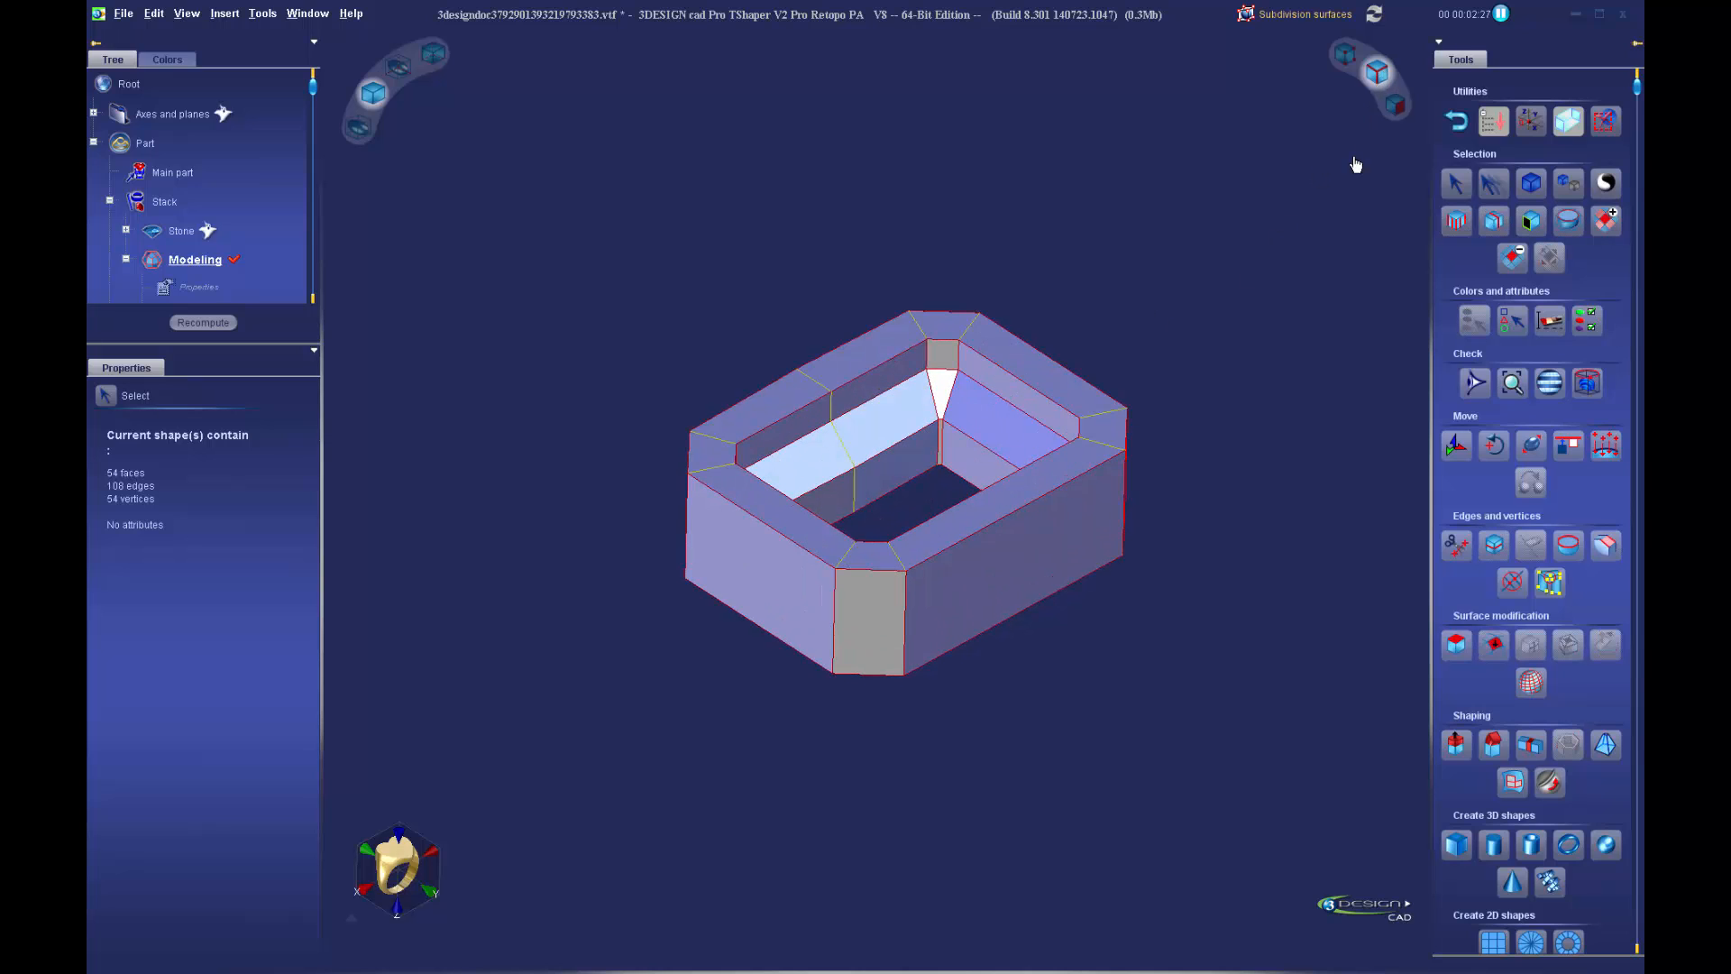
pyautogui.scroll(2, 1154, 514)
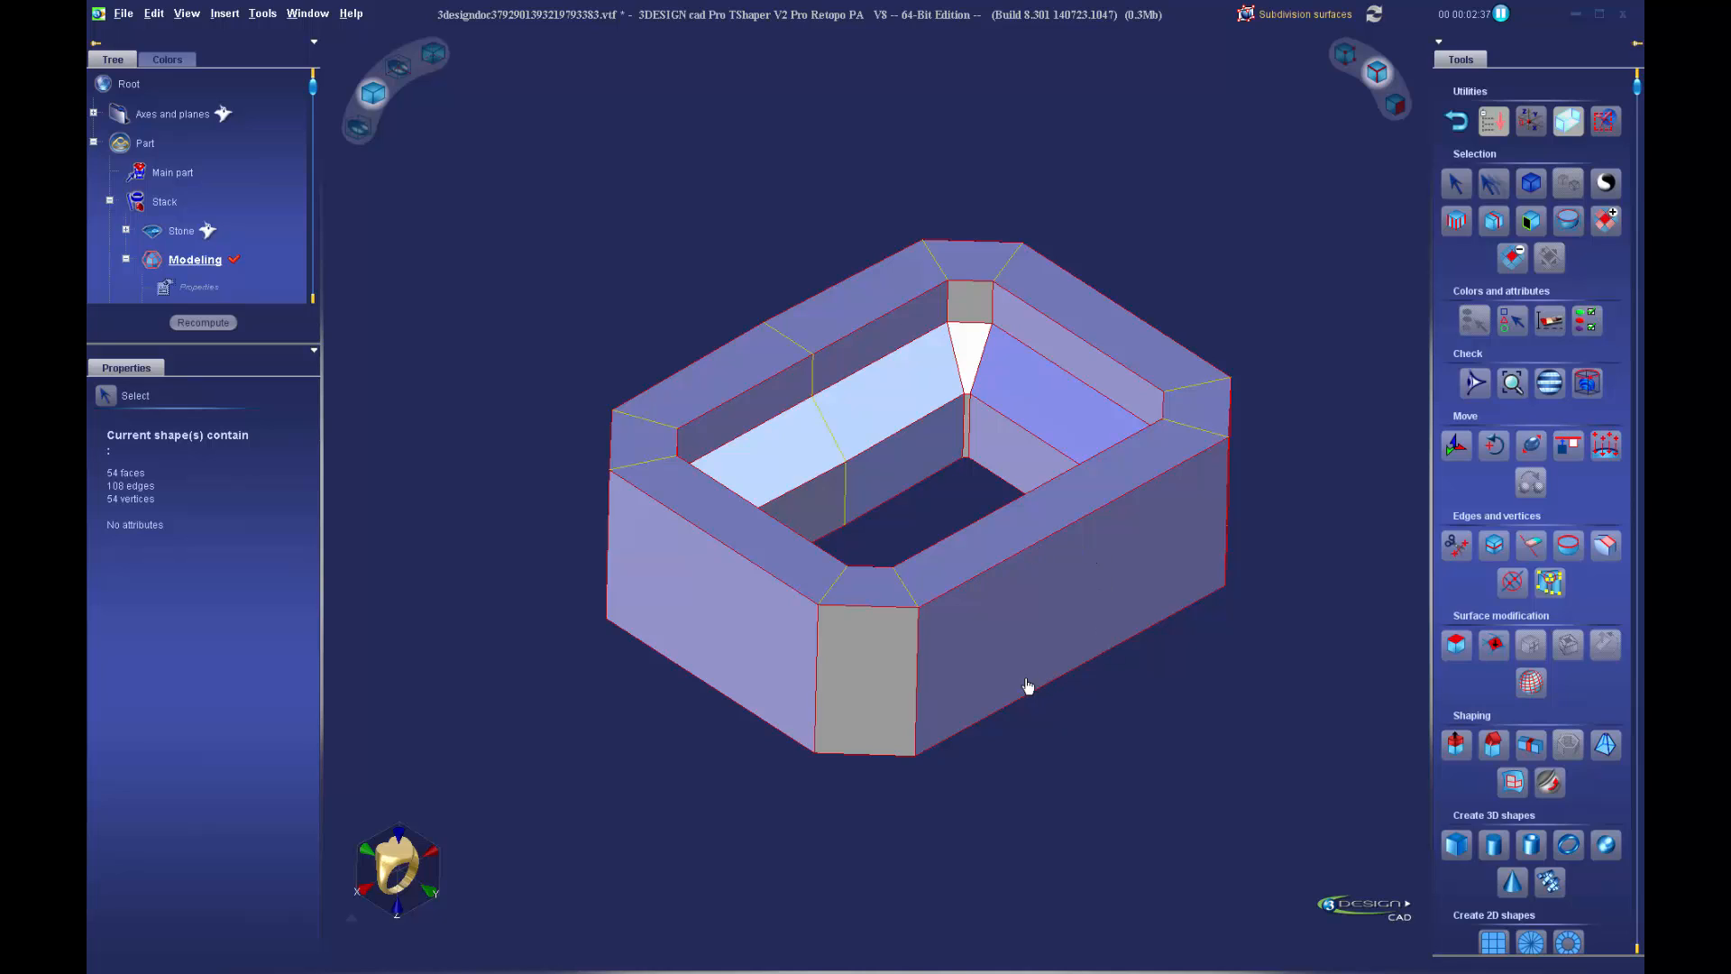
# Remove the sharpness from the outer and inner edge loops of the bezel's top rim and preview the smoothed shape
pyautogui.click(978, 583)
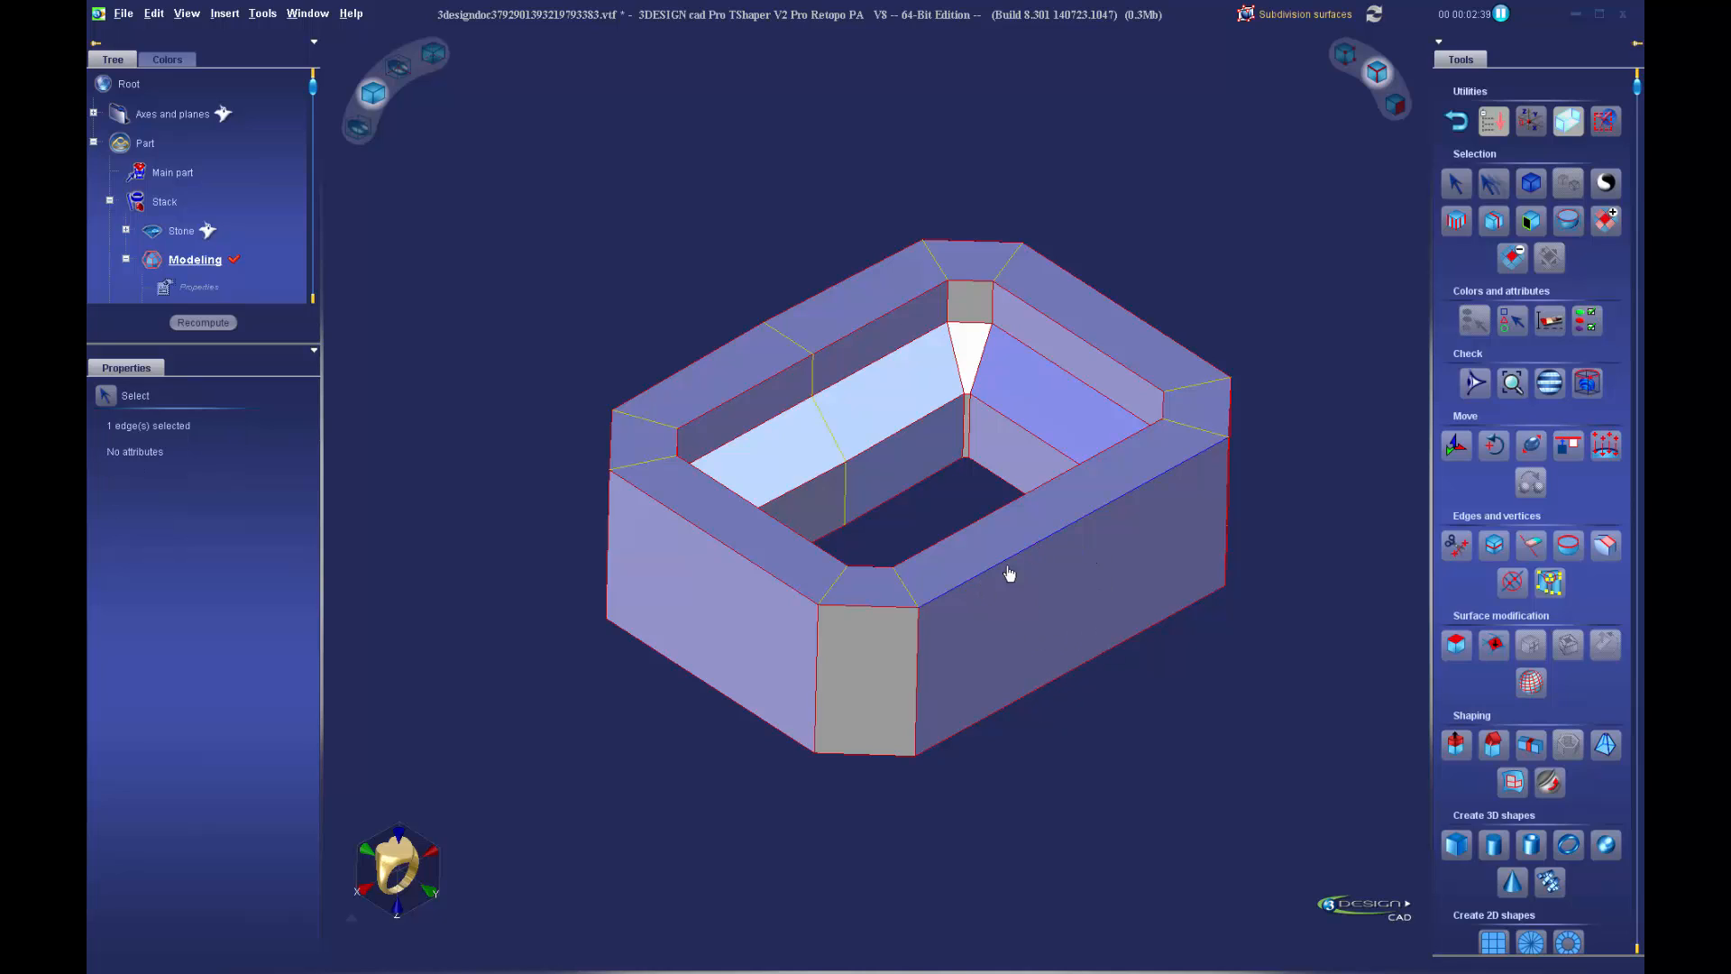
pyautogui.click(963, 528)
pyautogui.click(1495, 222)
pyautogui.click(1567, 547)
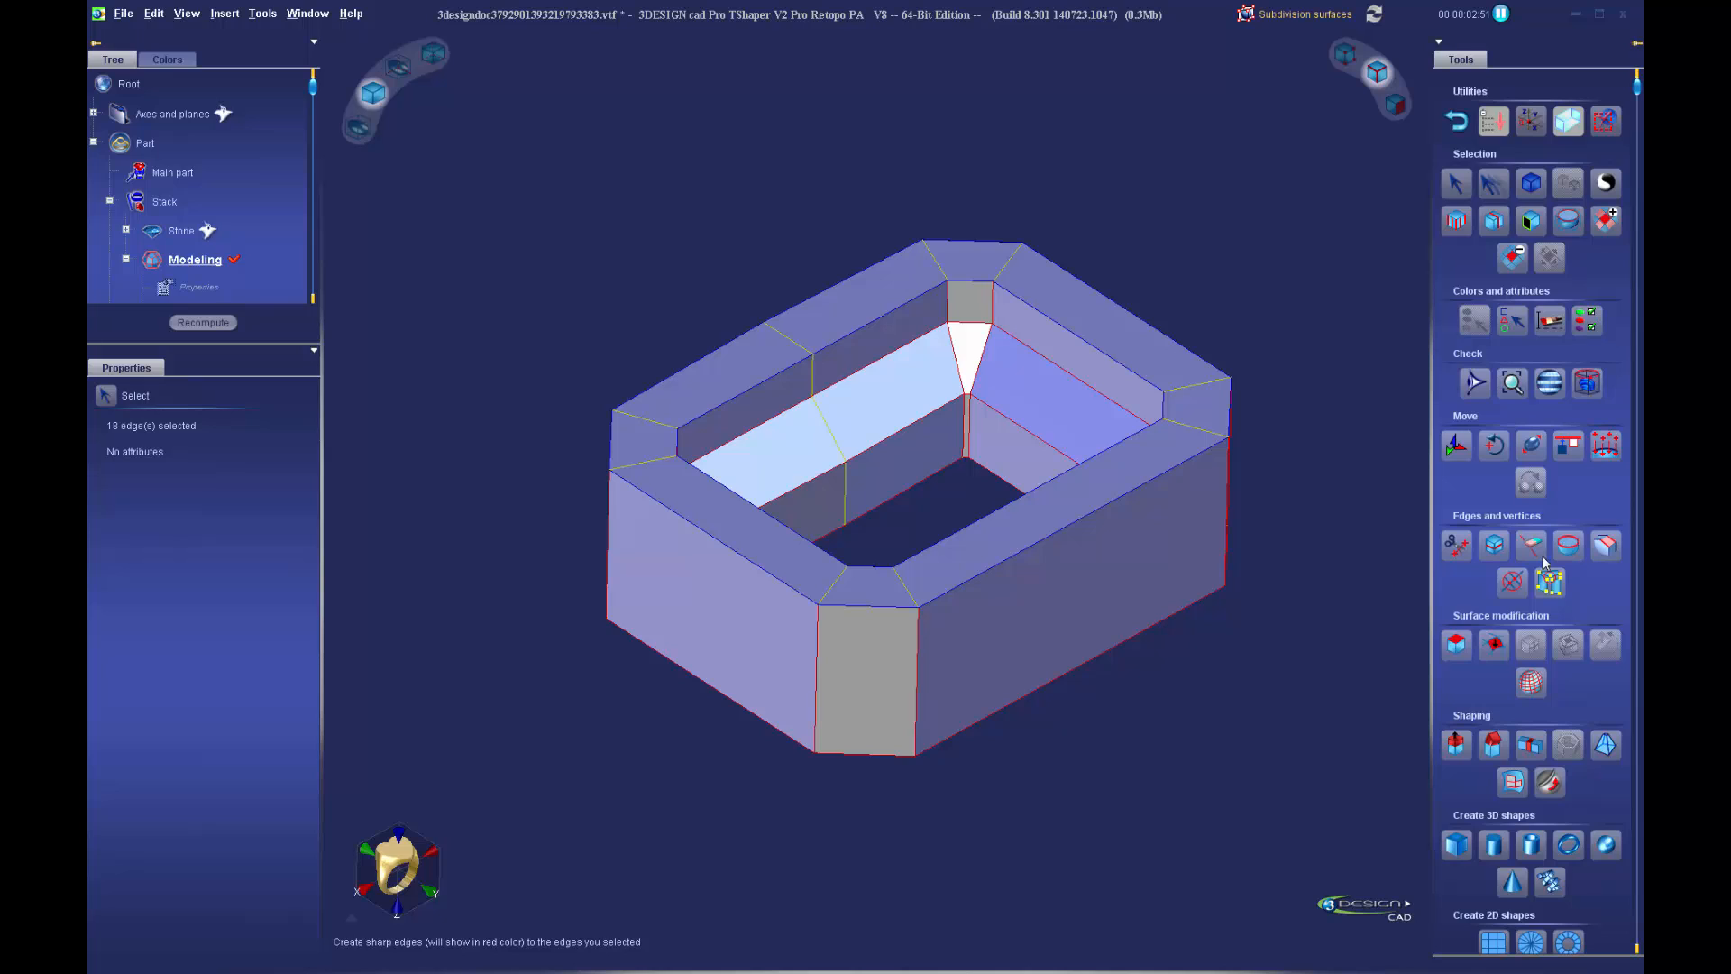
pyautogui.click(358, 126)
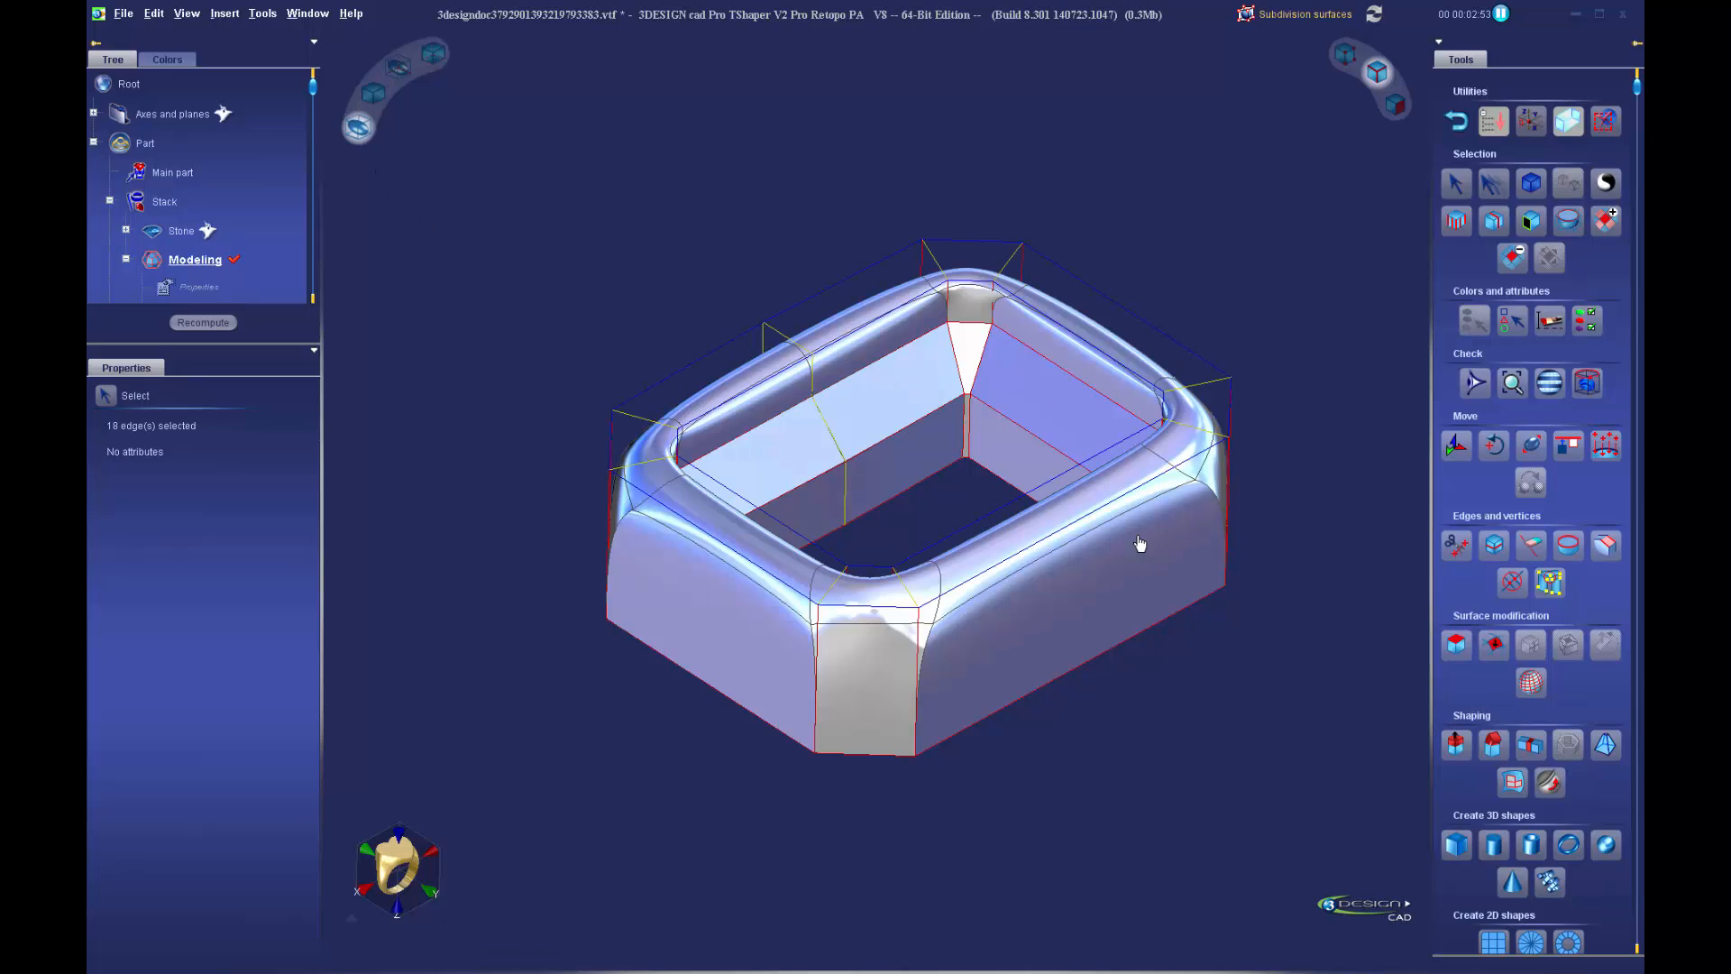
# Remove the sharpness from the bezel's outer and inner bottom edge loops and inspect the smoothed shape
pyautogui.click(389, 106)
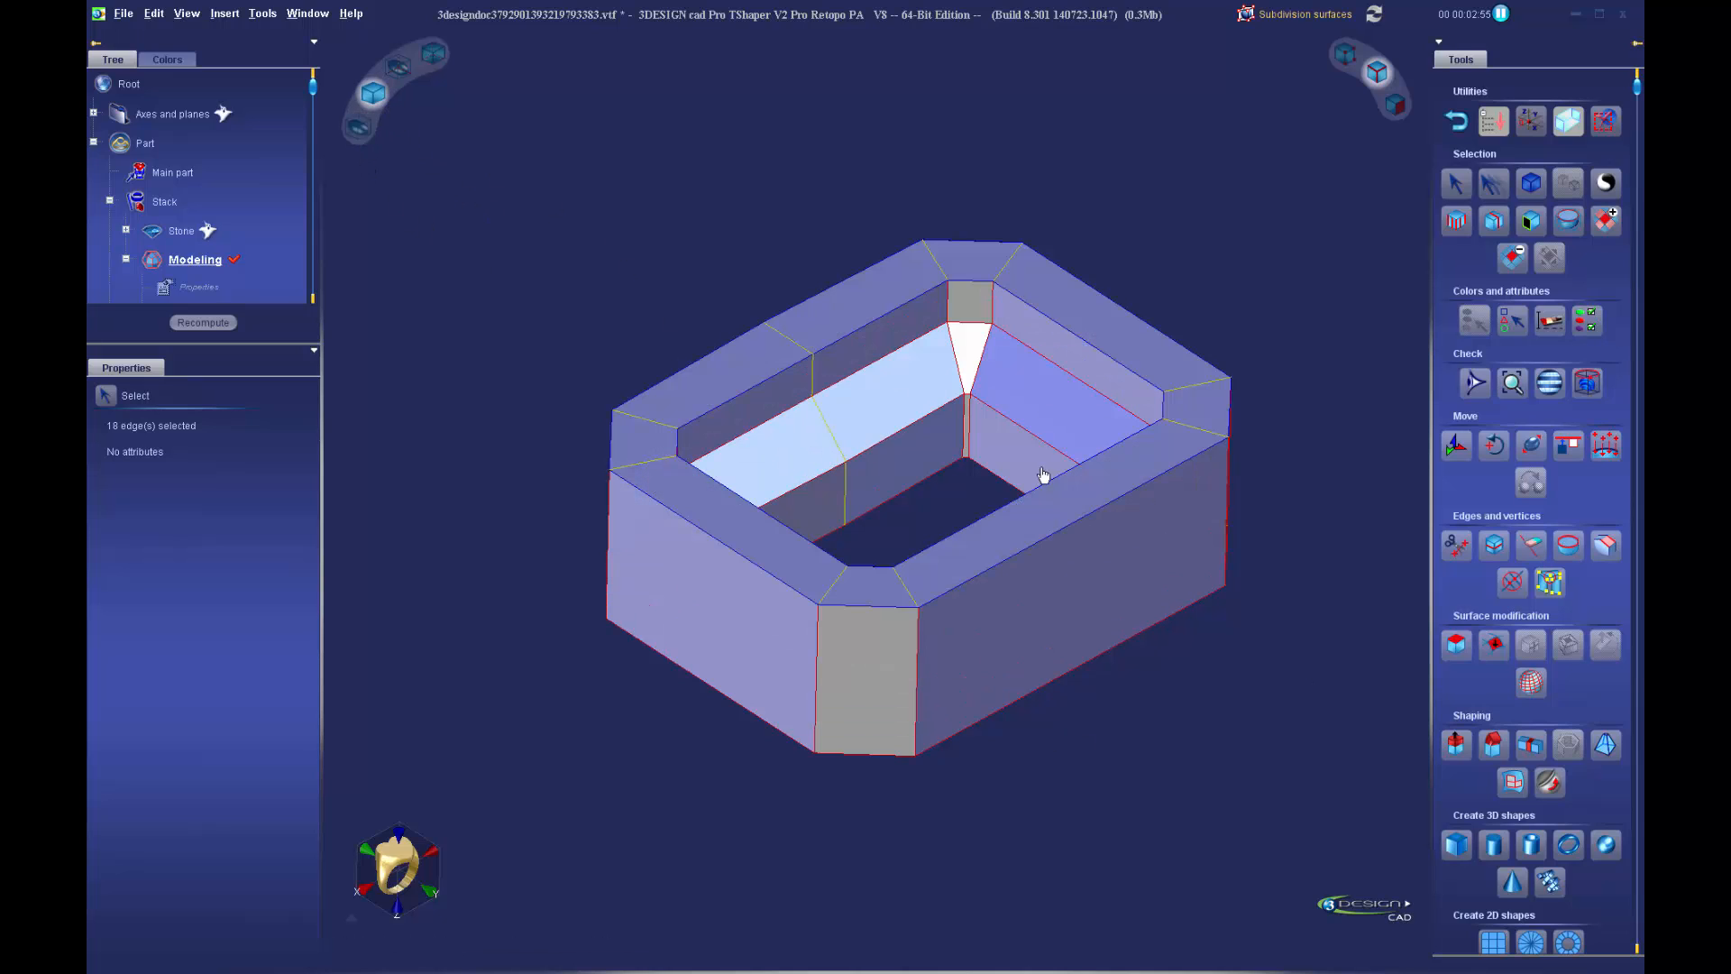
pyautogui.click(965, 738)
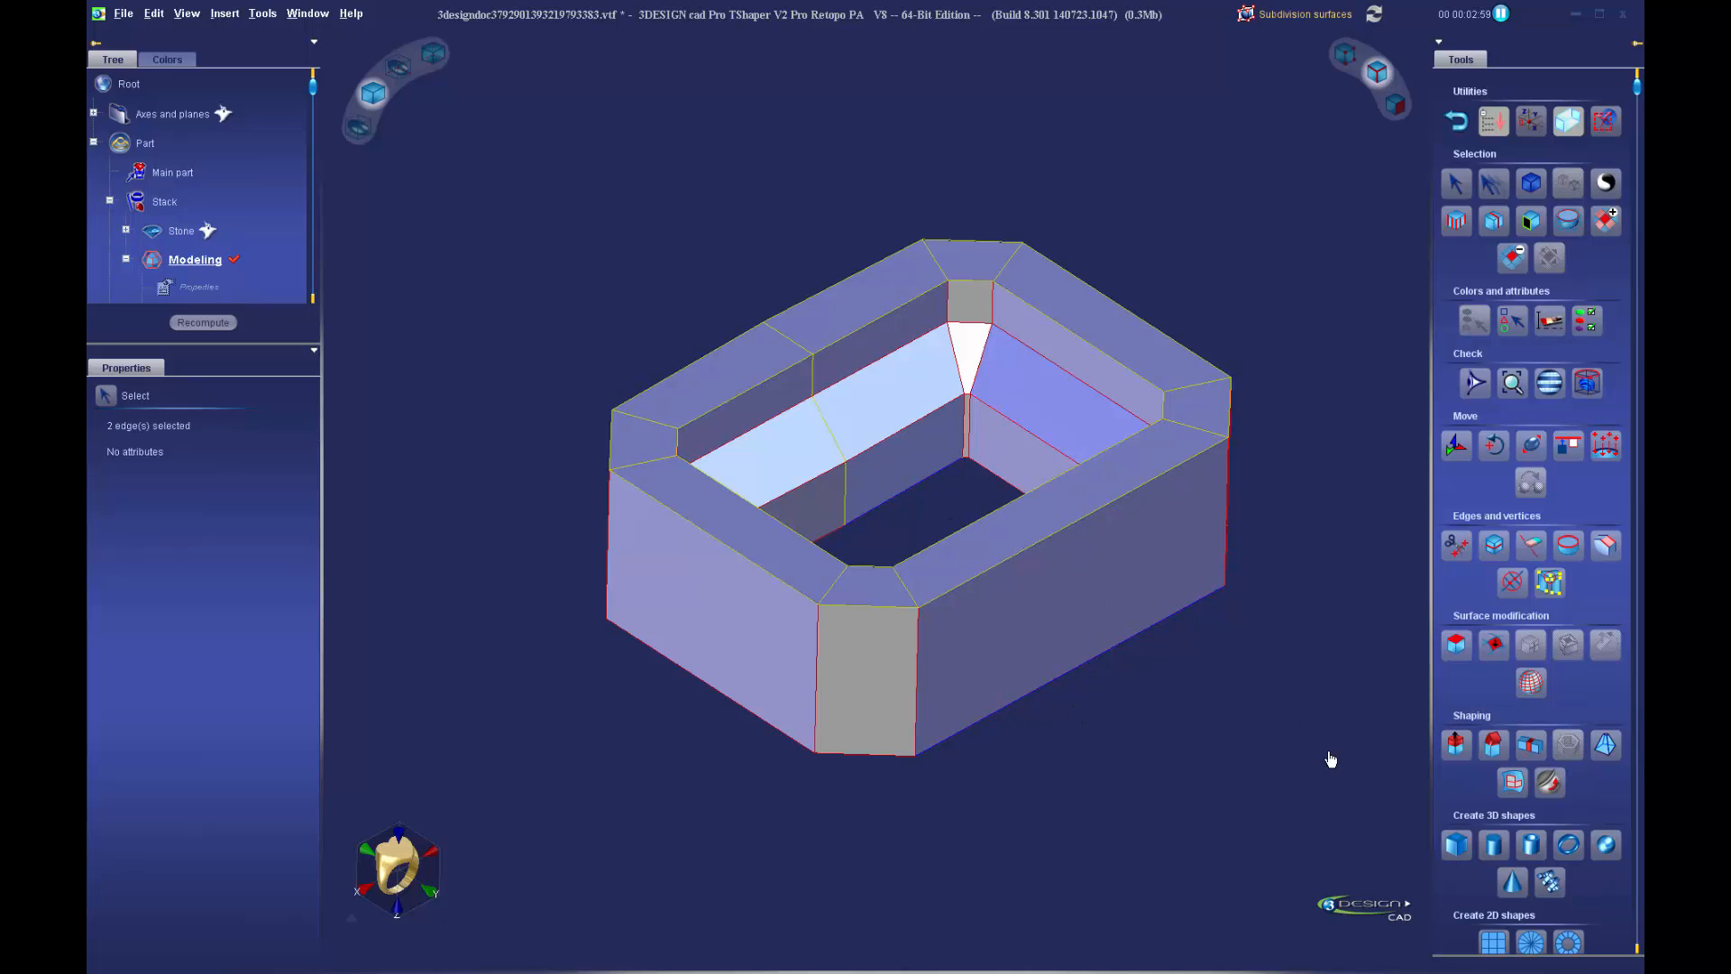
pyautogui.click(1494, 221)
pyautogui.click(1575, 543)
pyautogui.click(1086, 749)
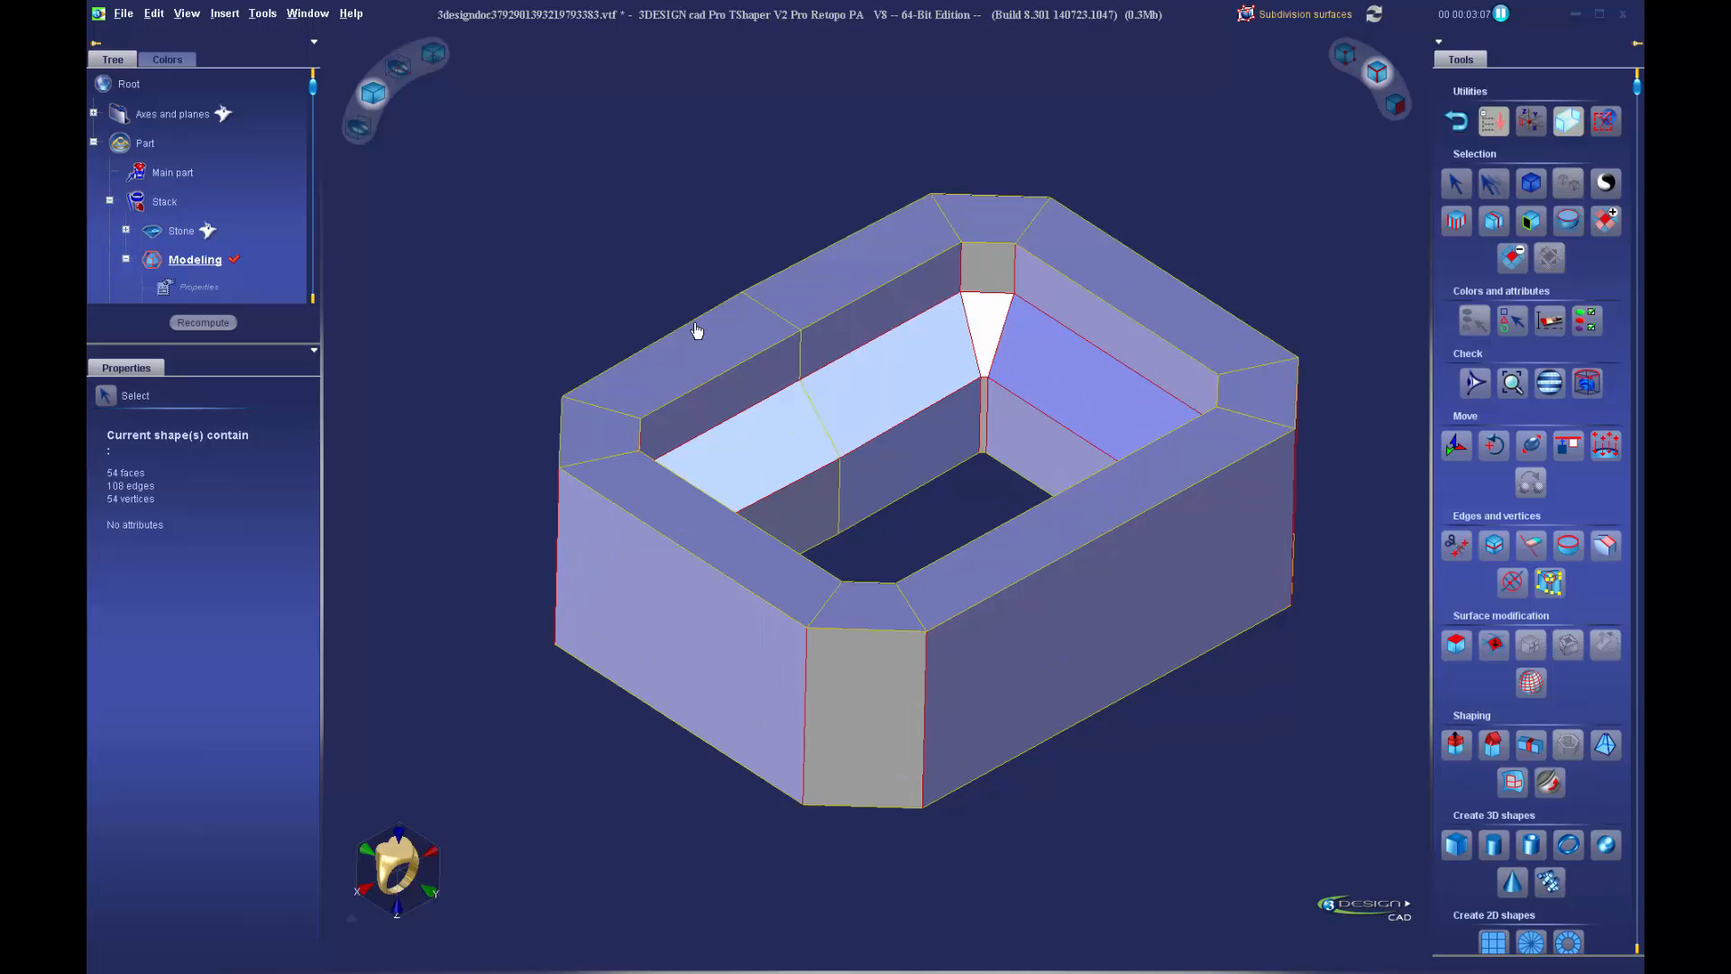
pyautogui.click(359, 127)
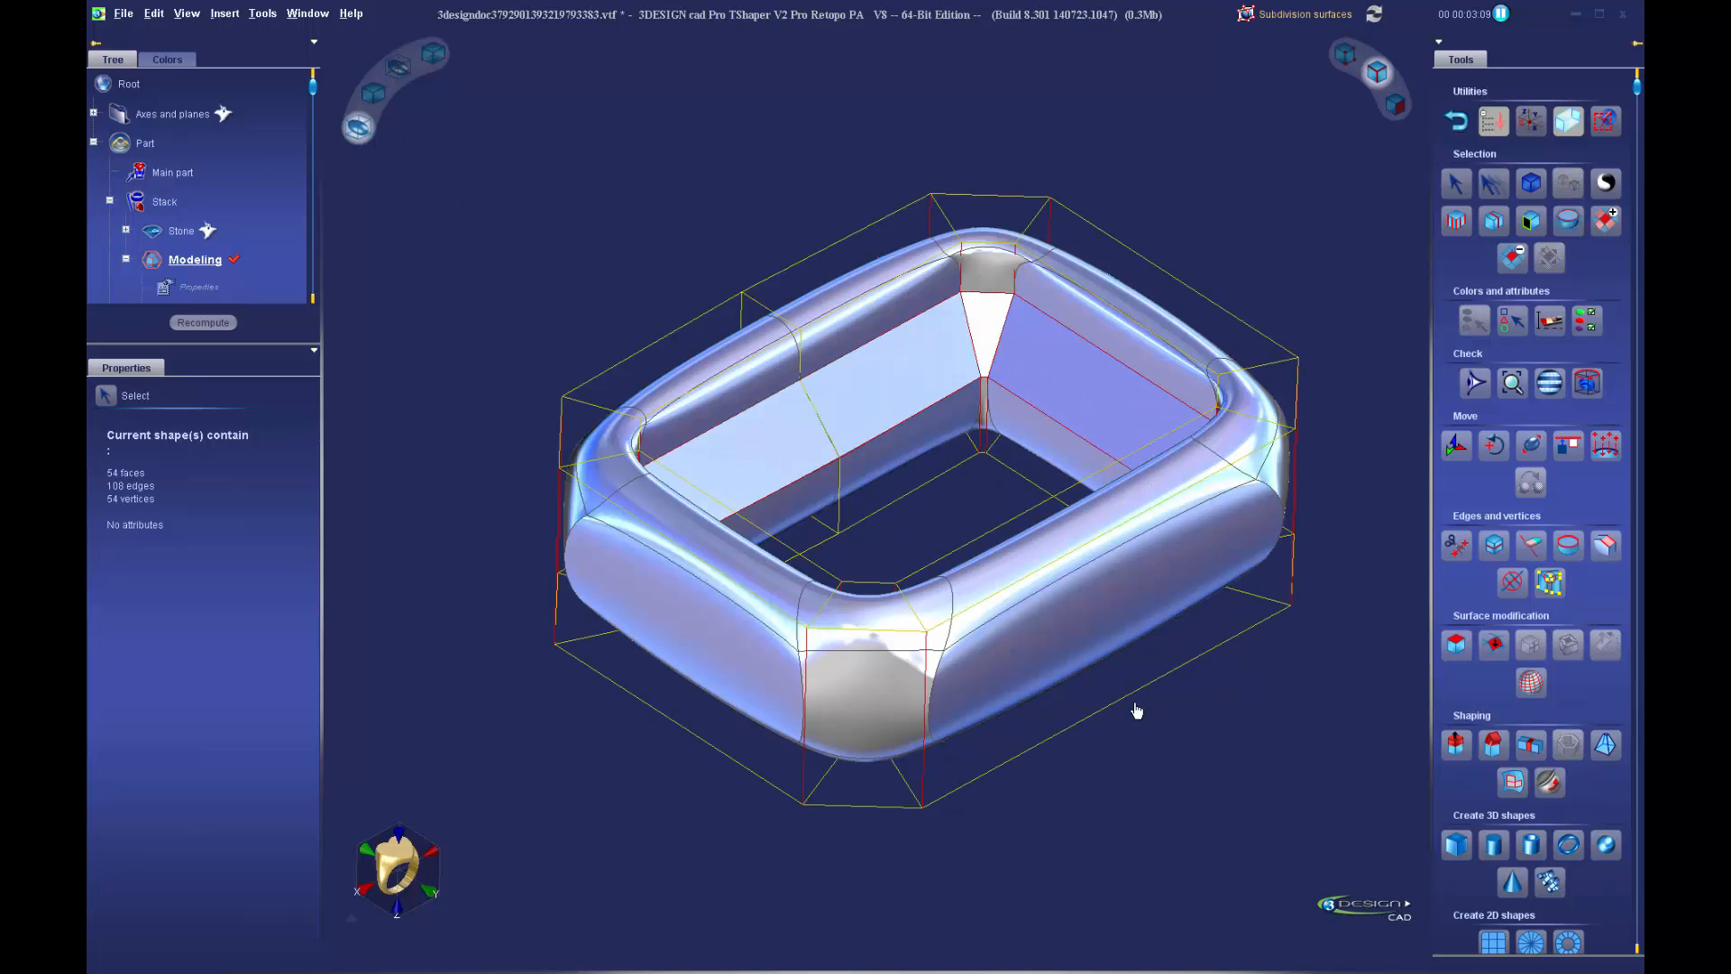
pyautogui.moveTo(1133, 704); pyautogui.dragTo(873, 602, button='middle')
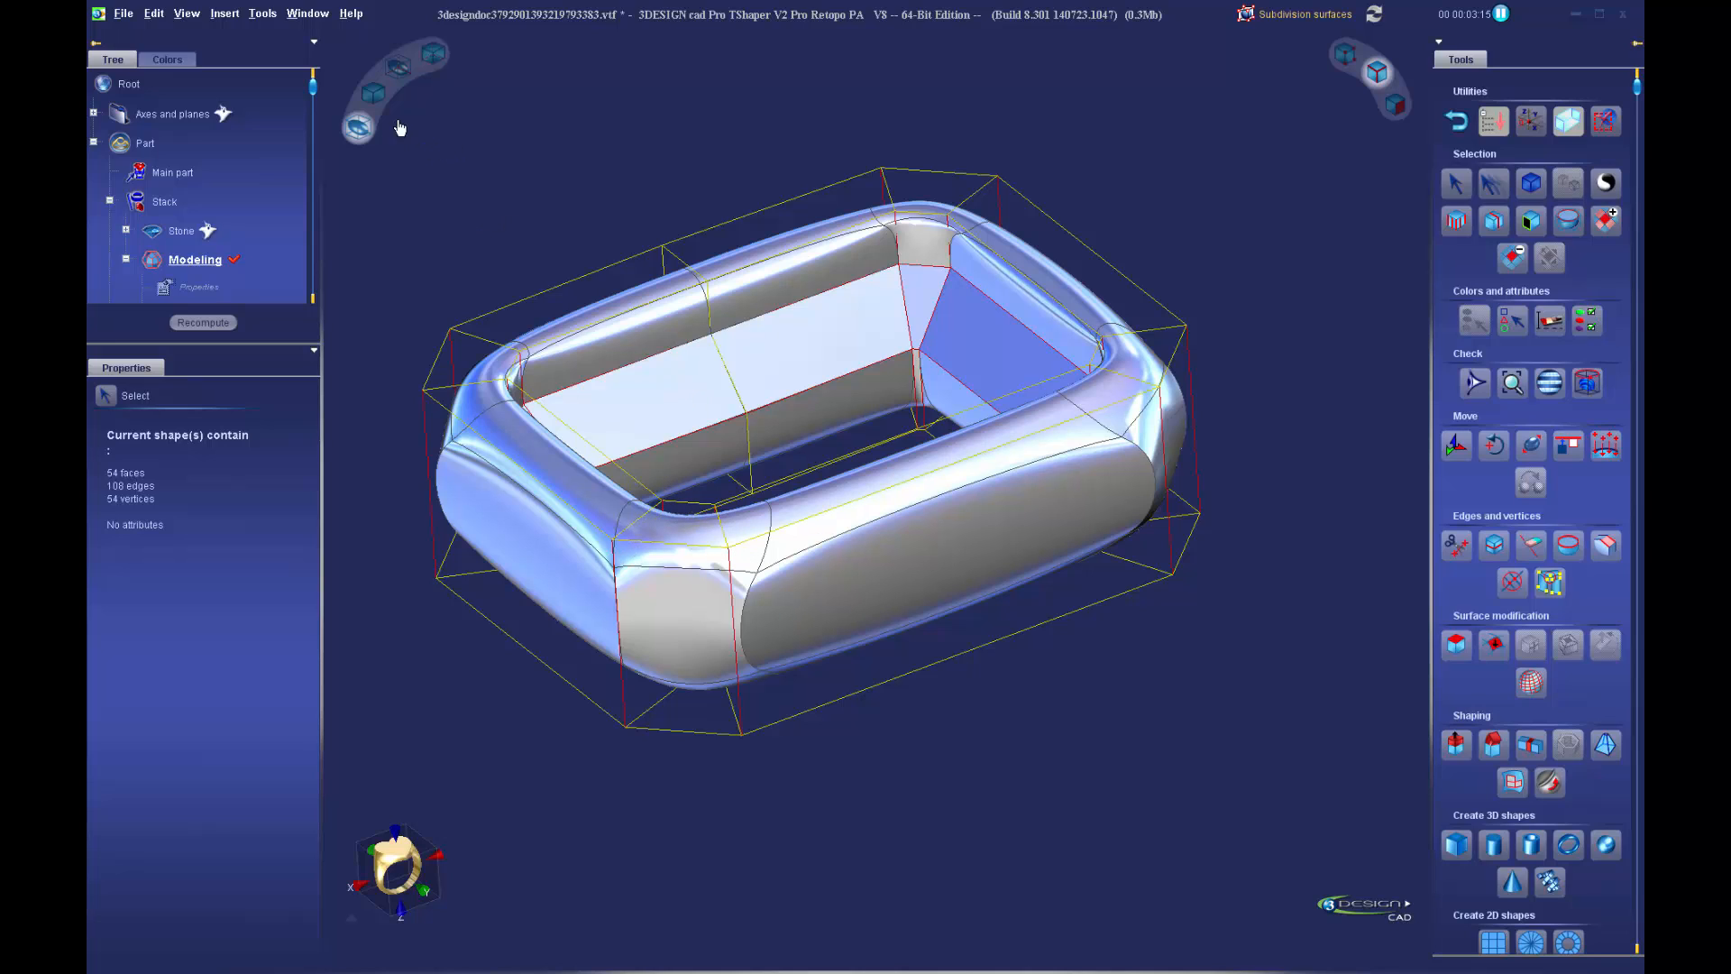
# Make the eight short edges that cross the bezel's top rim at its four cut corners sharp
pyautogui.scroll(5, 599, 382)
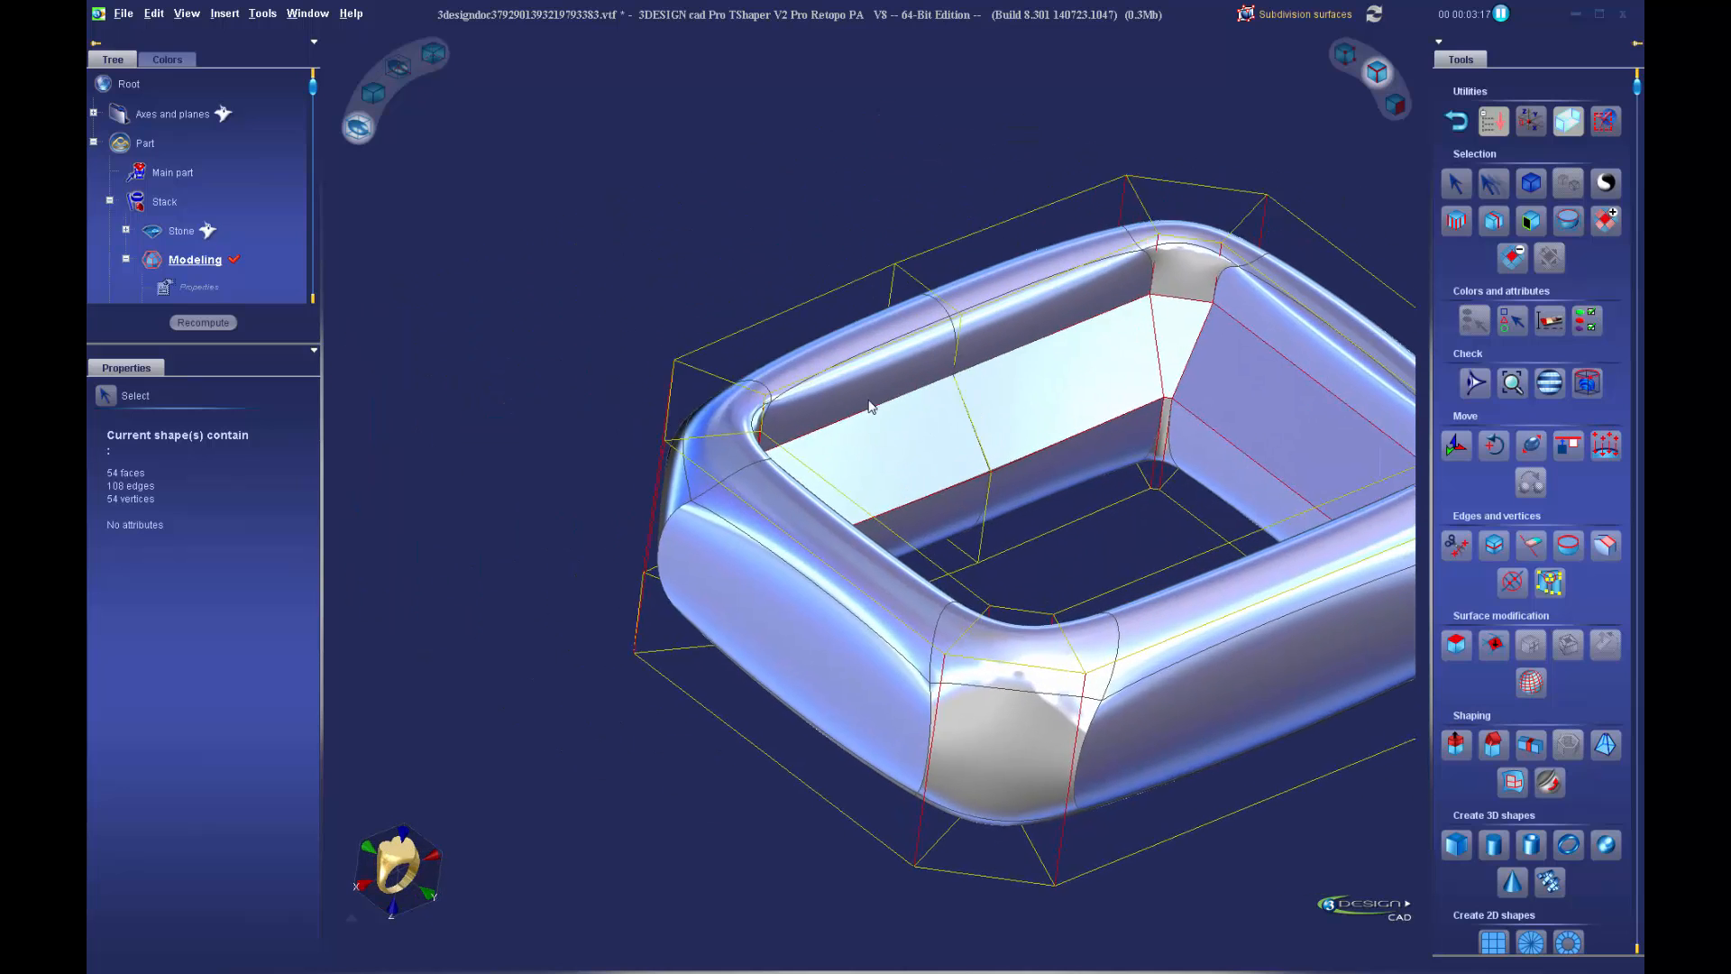
pyautogui.moveTo(868, 400); pyautogui.dragTo(826, 407, button='middle')
pyautogui.click(462, 486)
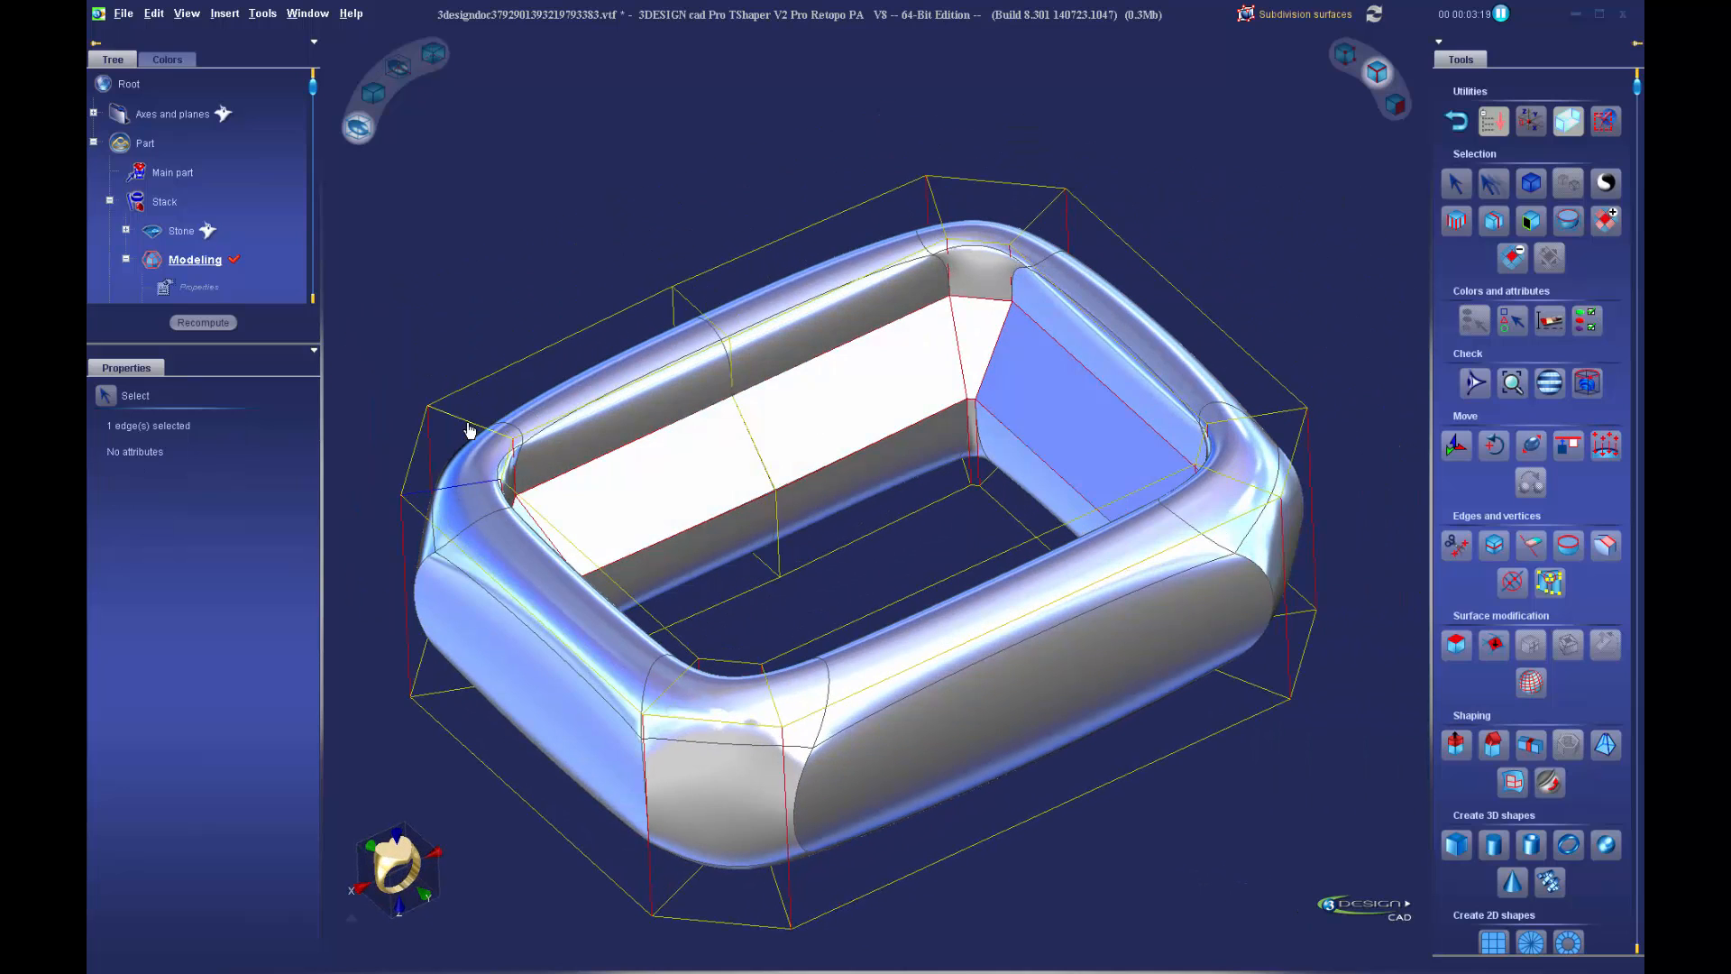
pyautogui.keyDown('shift'); pyautogui.click(470, 430); pyautogui.keyUp('shift')
pyautogui.keyDown('shift'); pyautogui.click(938, 219); pyautogui.keyUp('shift')
pyautogui.keyDown('shift'); pyautogui.click(1033, 233); pyautogui.keyUp('shift')
pyautogui.keyDown('shift'); pyautogui.click(1267, 424); pyautogui.keyUp('shift')
pyautogui.keyDown('shift'); pyautogui.click(1240, 487); pyautogui.keyUp('shift')
pyautogui.keyDown('shift'); pyautogui.click(772, 703); pyautogui.keyUp('shift')
pyautogui.keyDown('shift'); pyautogui.click(669, 692); pyautogui.keyUp('shift')
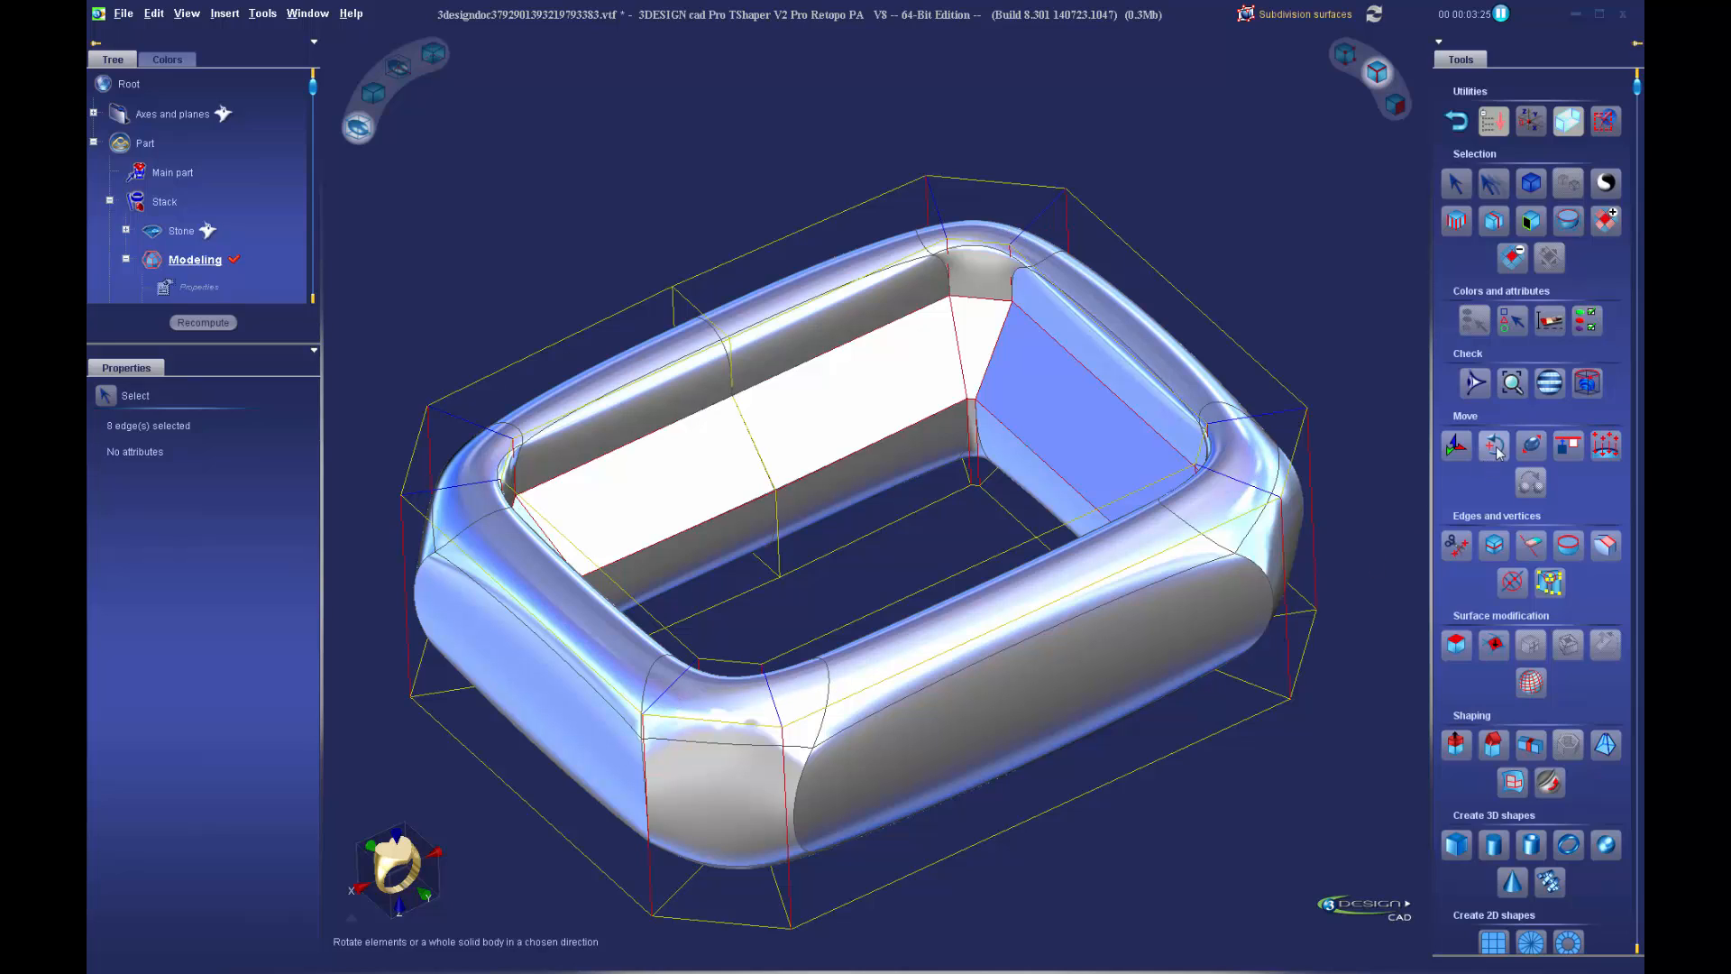
pyautogui.click(1567, 547)
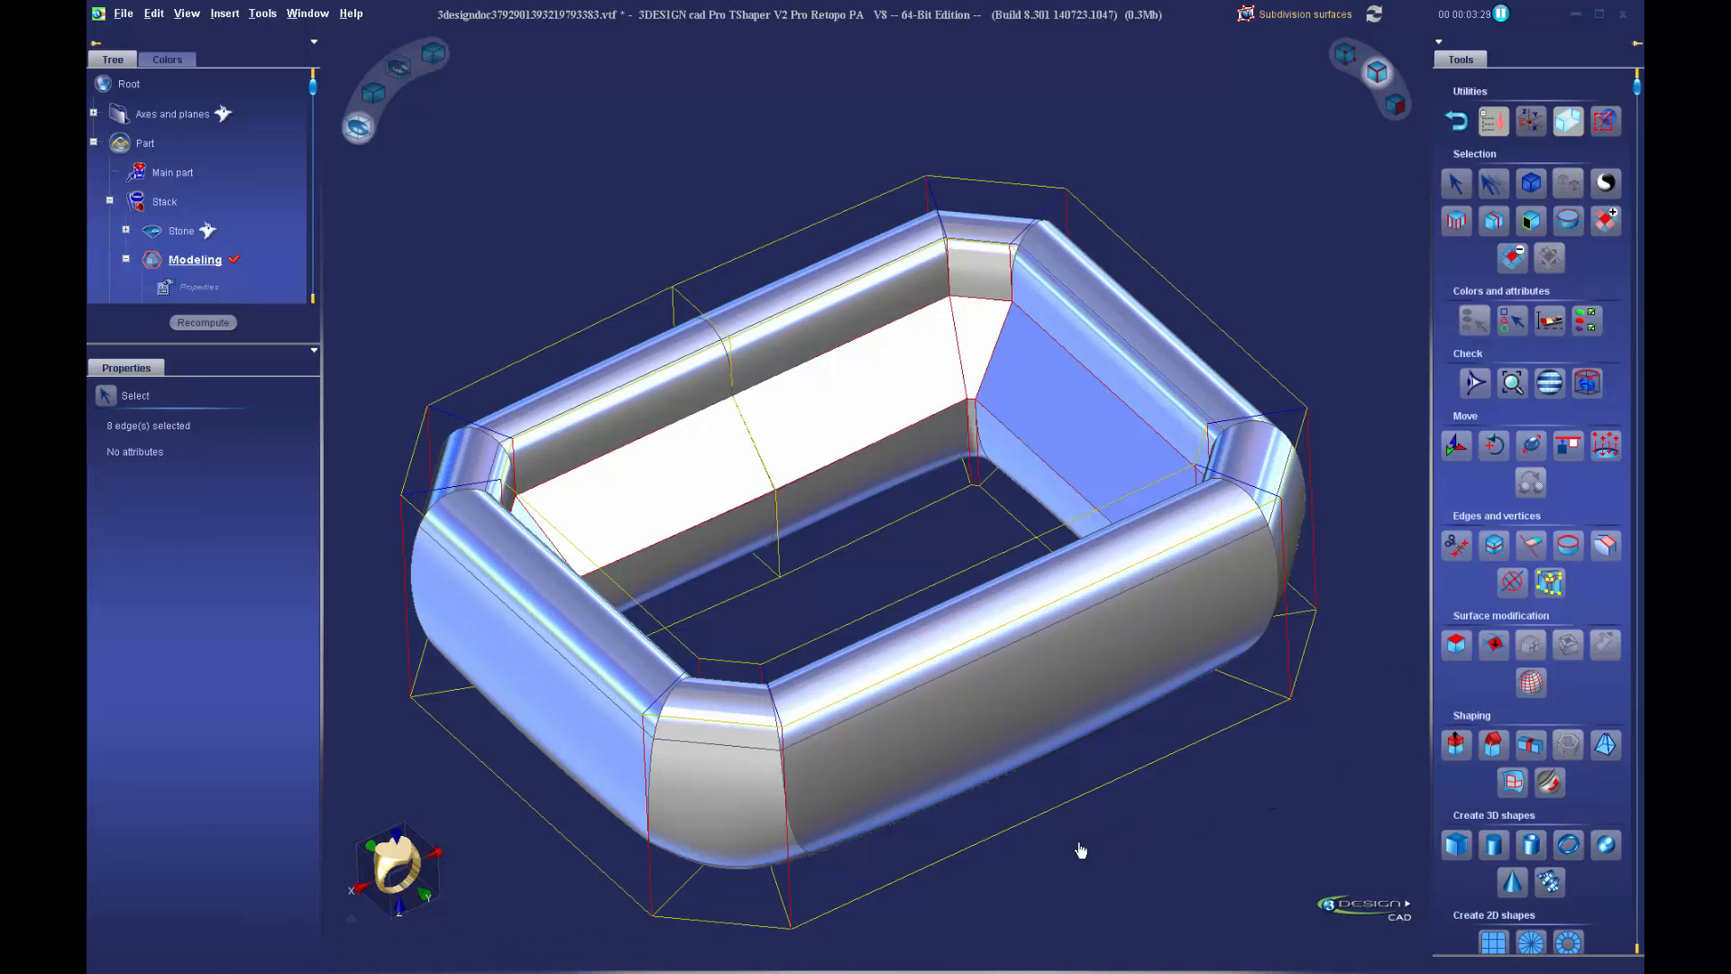
# Make the eight short edges that cross the bezel's bottom rim at its four cut corners sharp
pyautogui.moveTo(1081, 851); pyautogui.dragTo(844, 412, button='right')
pyautogui.click(792, 321)
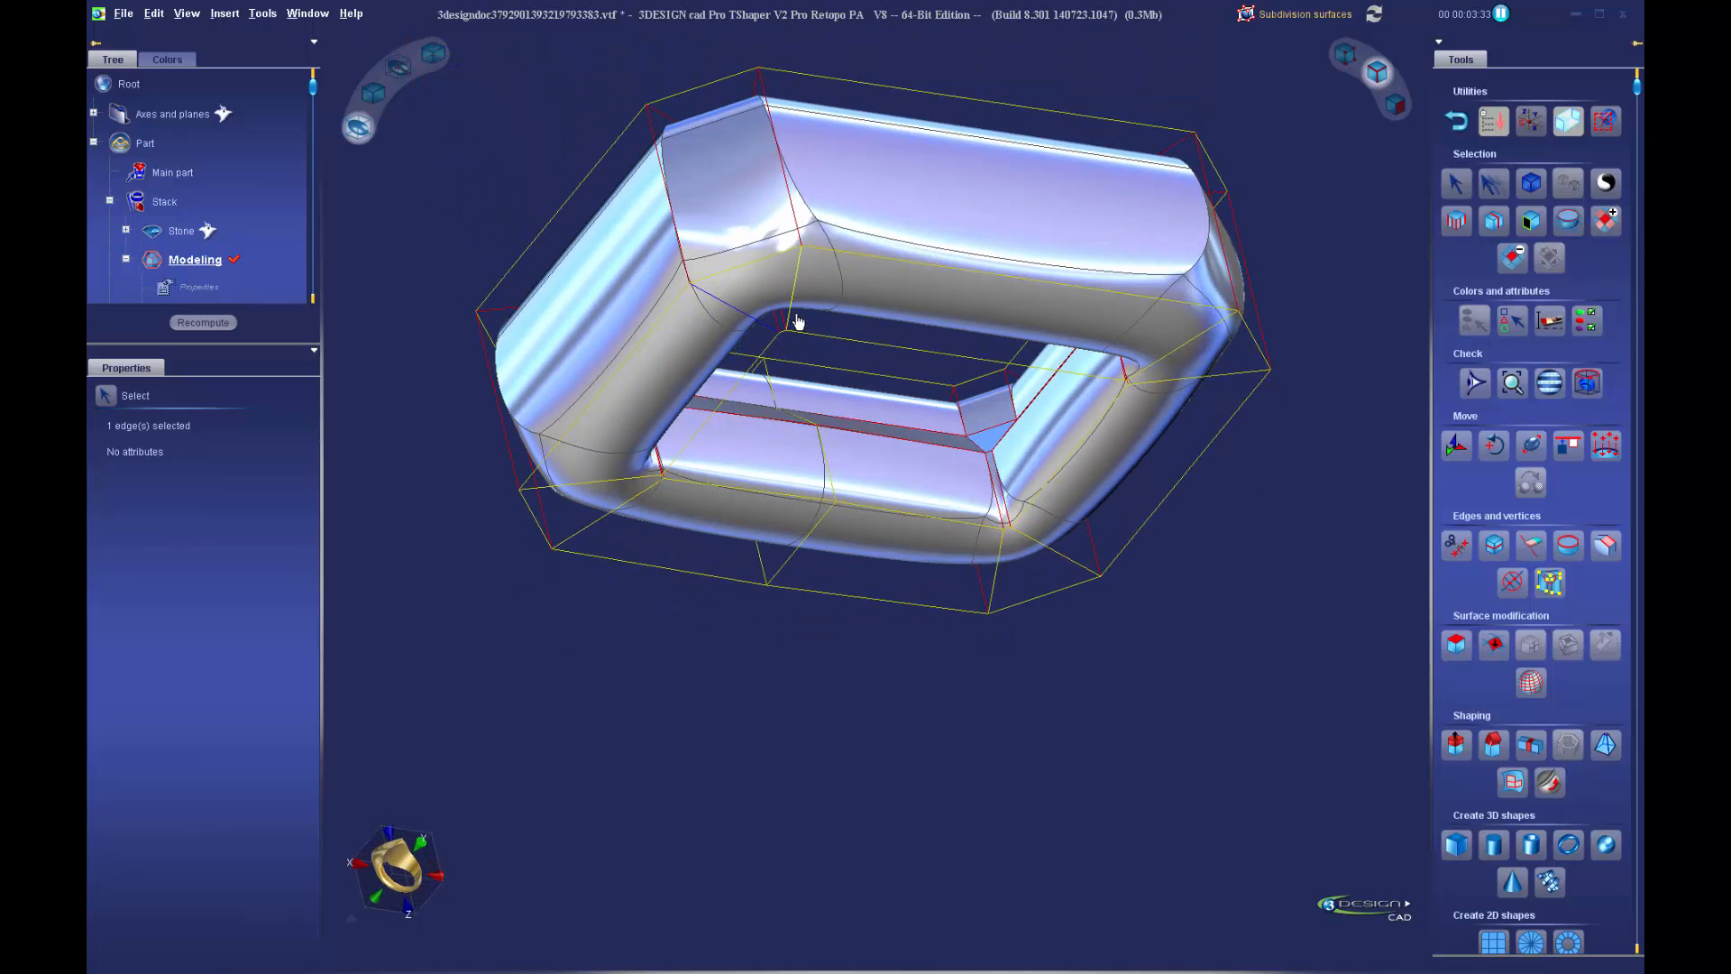
pyautogui.keyDown('shift'); pyautogui.click(797, 306); pyautogui.keyUp('shift')
pyautogui.keyDown('shift'); pyautogui.click(1173, 357); pyautogui.keyUp('shift')
pyautogui.keyDown('shift'); pyautogui.click(1200, 375); pyautogui.keyUp('shift')
pyautogui.keyDown('shift'); pyautogui.click(1061, 555); pyautogui.keyUp('shift')
pyautogui.keyDown('shift'); pyautogui.click(997, 575); pyautogui.keyUp('shift')
pyautogui.keyDown('shift'); pyautogui.click(597, 505); pyautogui.keyUp('shift')
pyautogui.keyDown('shift'); pyautogui.click(584, 484); pyautogui.keyUp('shift')
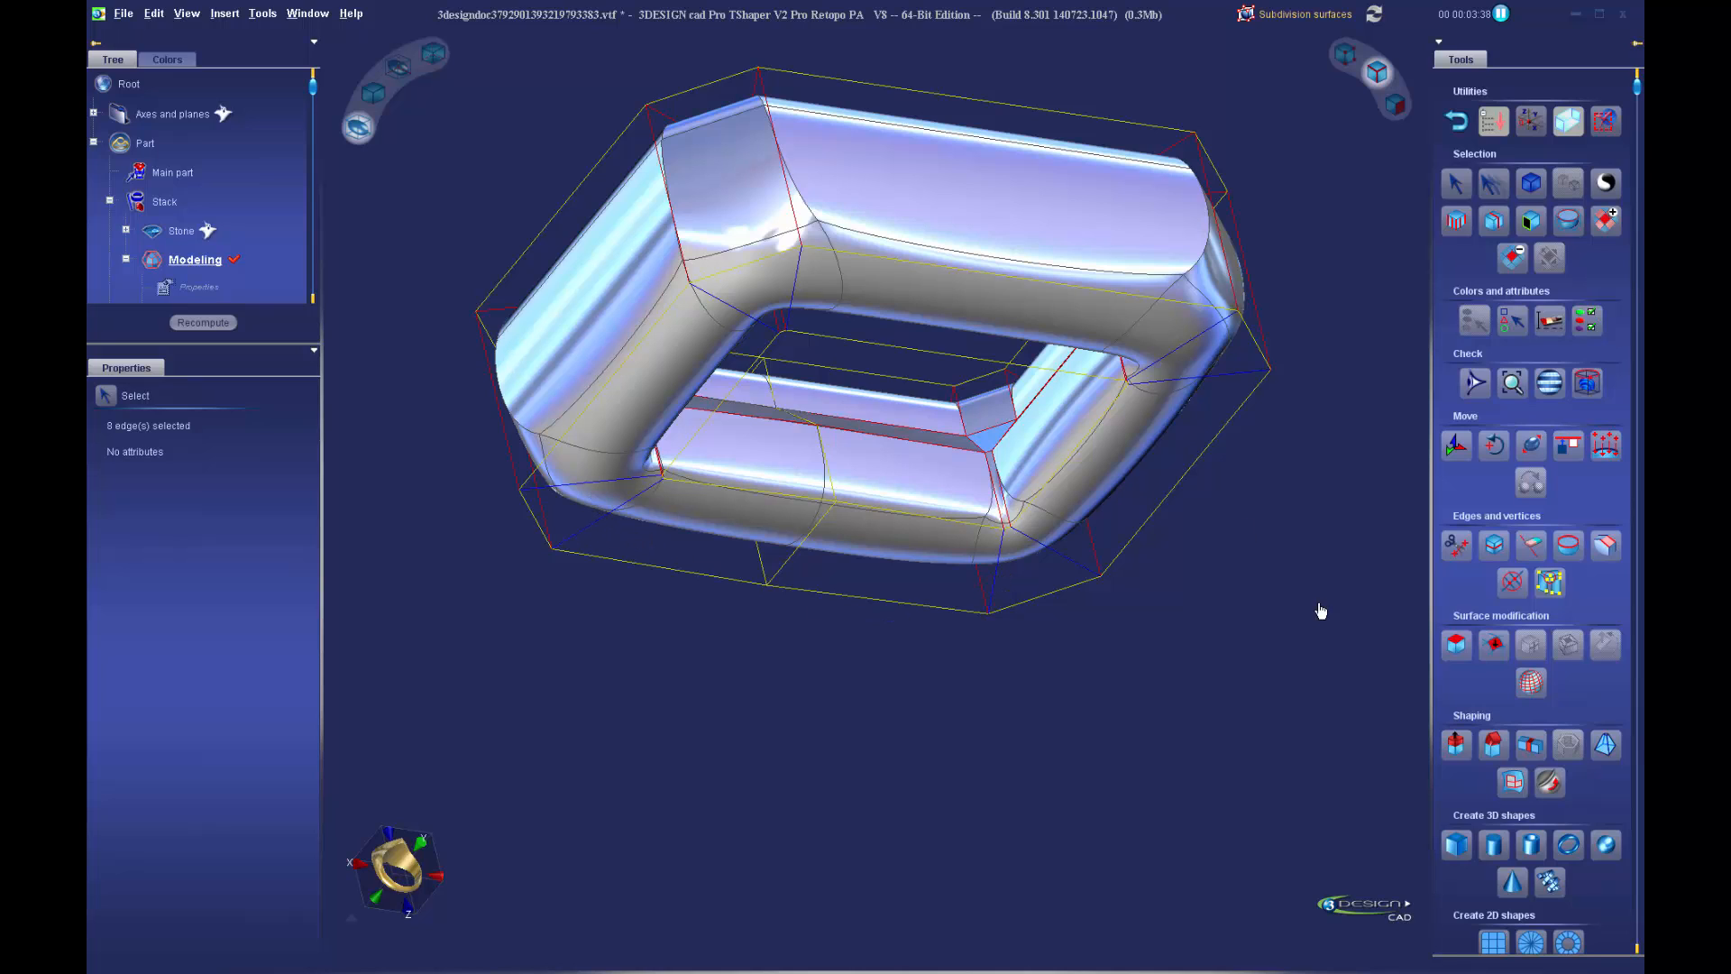
pyautogui.click(1569, 545)
# Examine the smoothed bezel and the definition of its corners from several angles and distances
pyautogui.moveTo(958, 394); pyautogui.dragTo(1037, 662, button='middle')
pyautogui.moveTo(1005, 443); pyautogui.dragTo(1028, 507, button='middle')
pyautogui.scroll(-4, 945, 622)
pyautogui.scroll(3, 990, 451)
pyautogui.moveTo(990, 451); pyautogui.dragTo(989, 574, button='middle')
pyautogui.scroll(2, 989, 573)
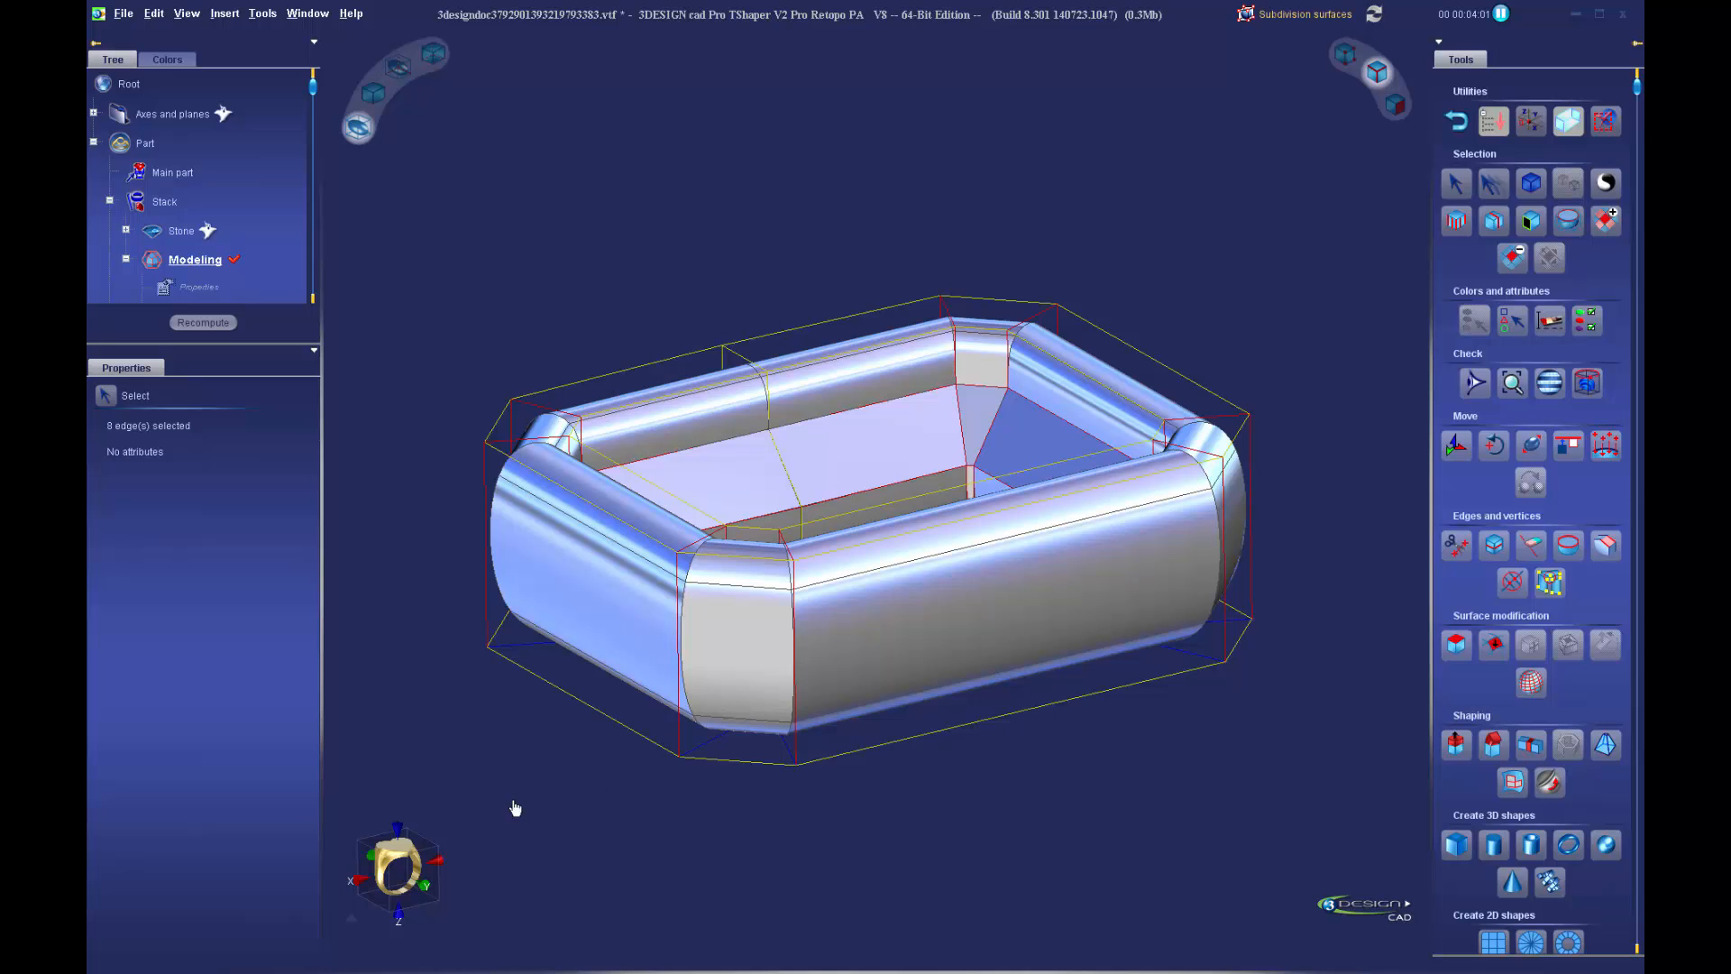
pyautogui.click(421, 889)
pyautogui.moveTo(658, 394); pyautogui.dragTo(958, 570, button='middle')
pyautogui.scroll(-4, 863, 549)
pyautogui.scroll(4, 958, 570)
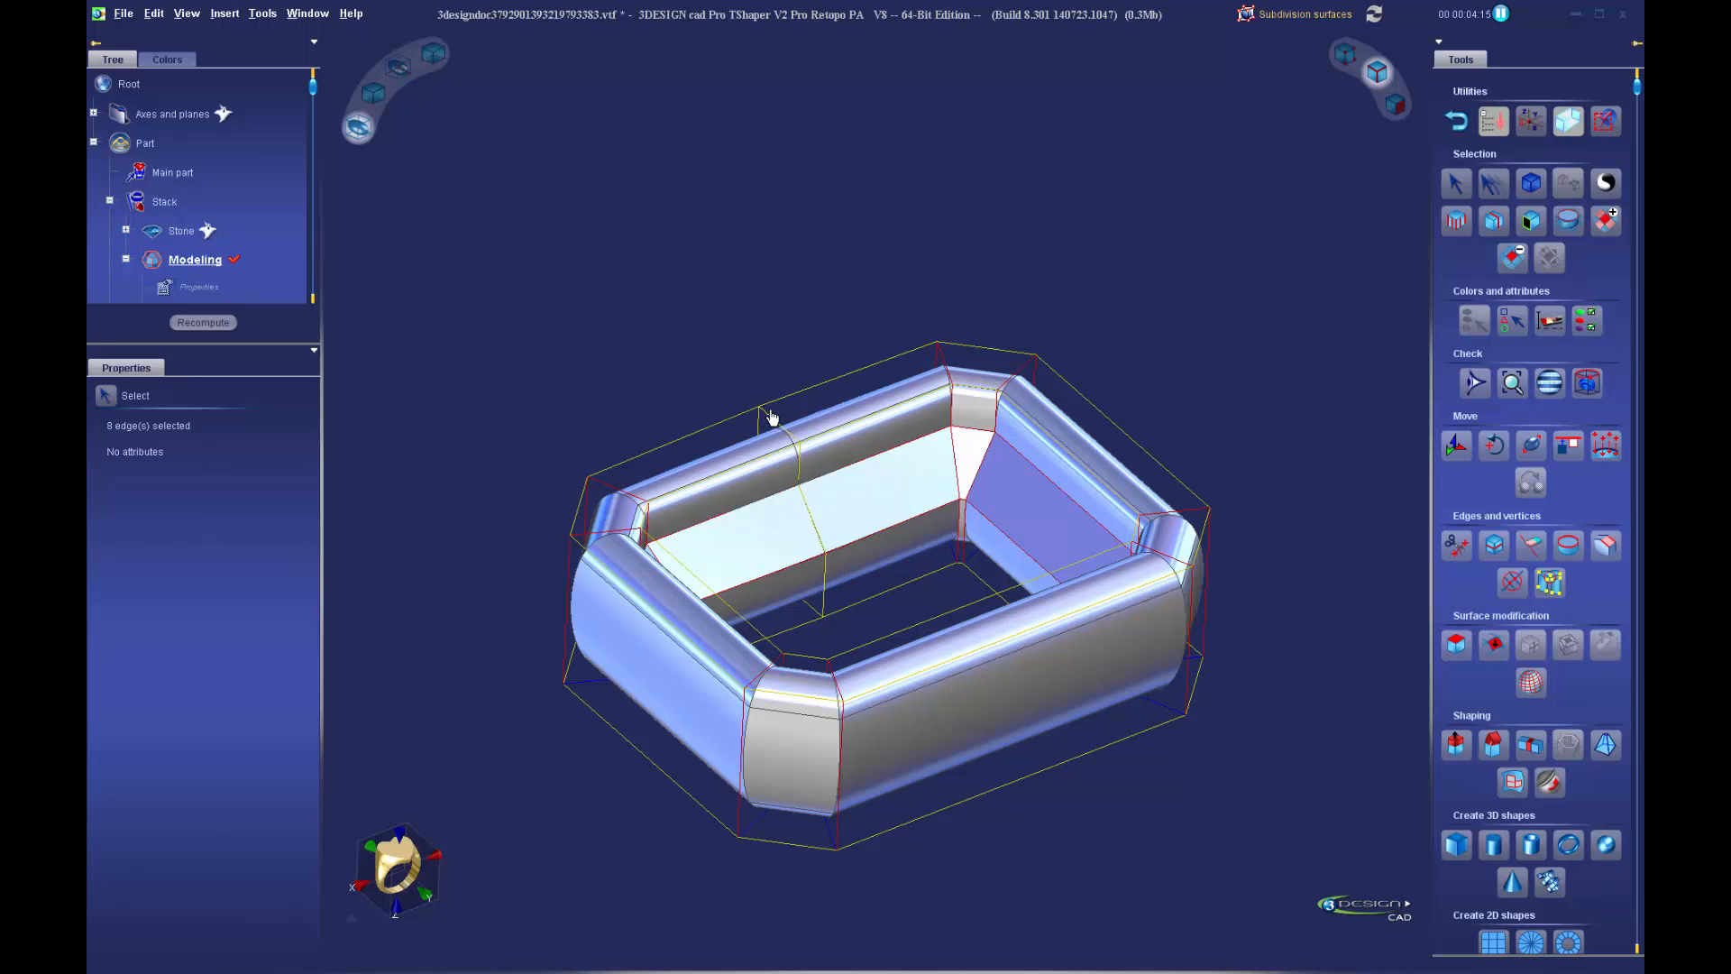
pyautogui.scroll(1, 870, 531)
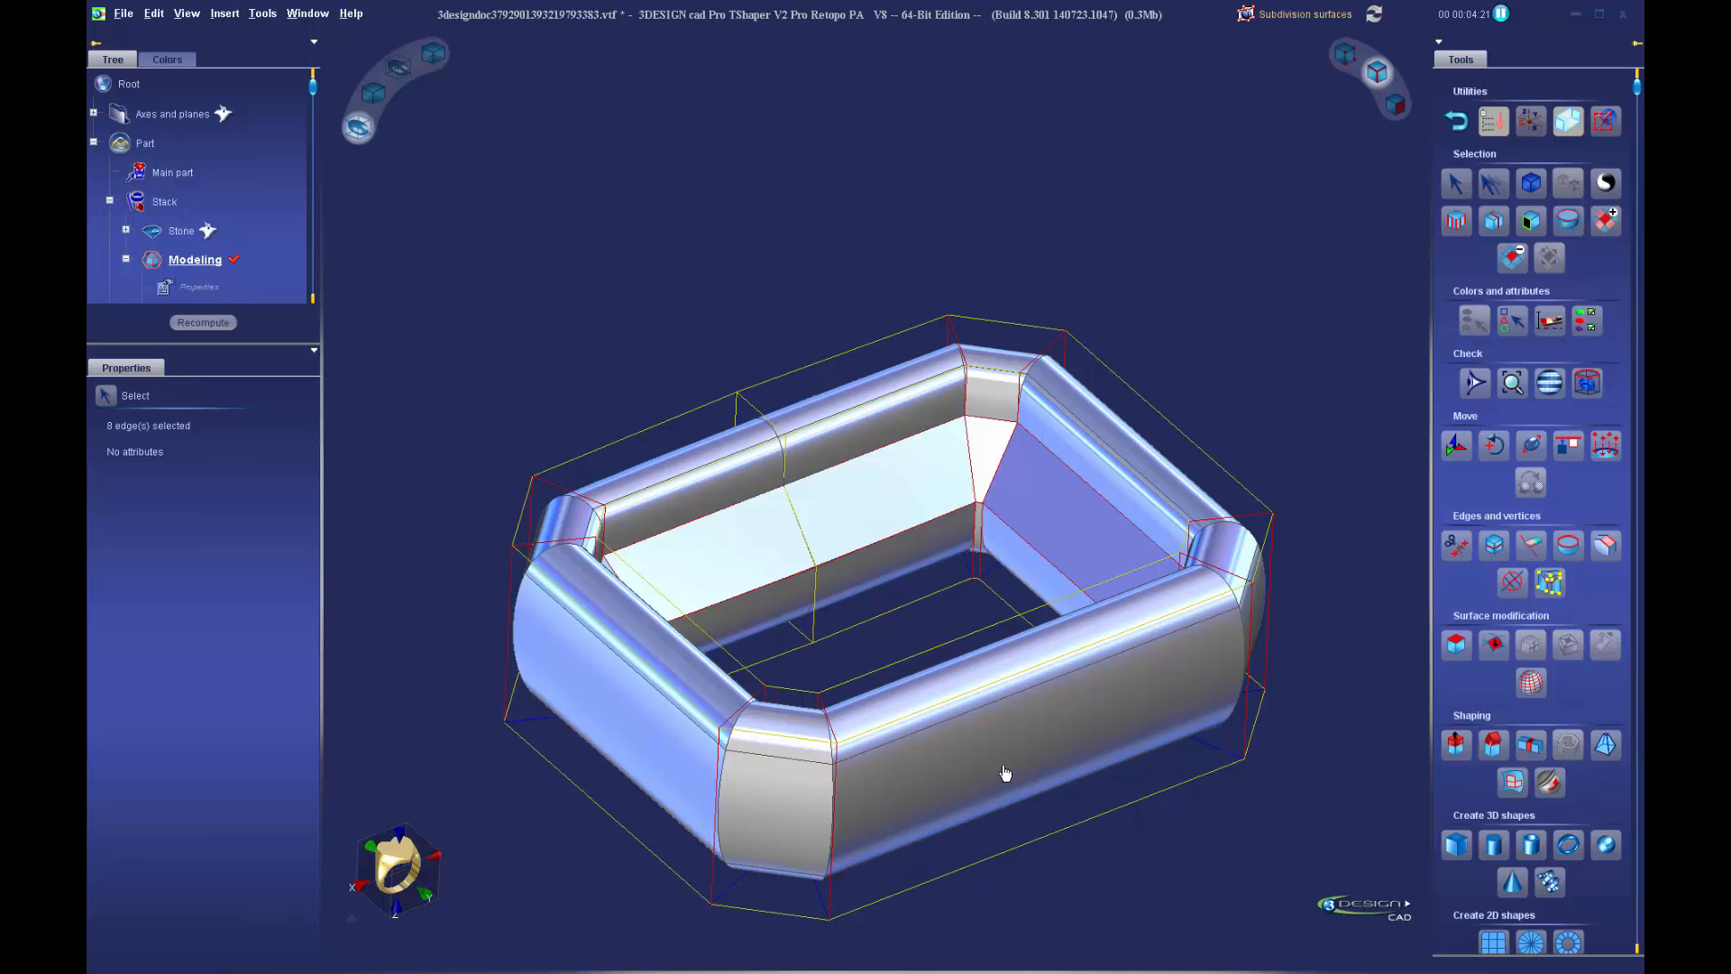
# Split the edge ring of the bezel's front long side with a new edge loop at its midpoint
pyautogui.click(990, 635)
pyautogui.click(1458, 222)
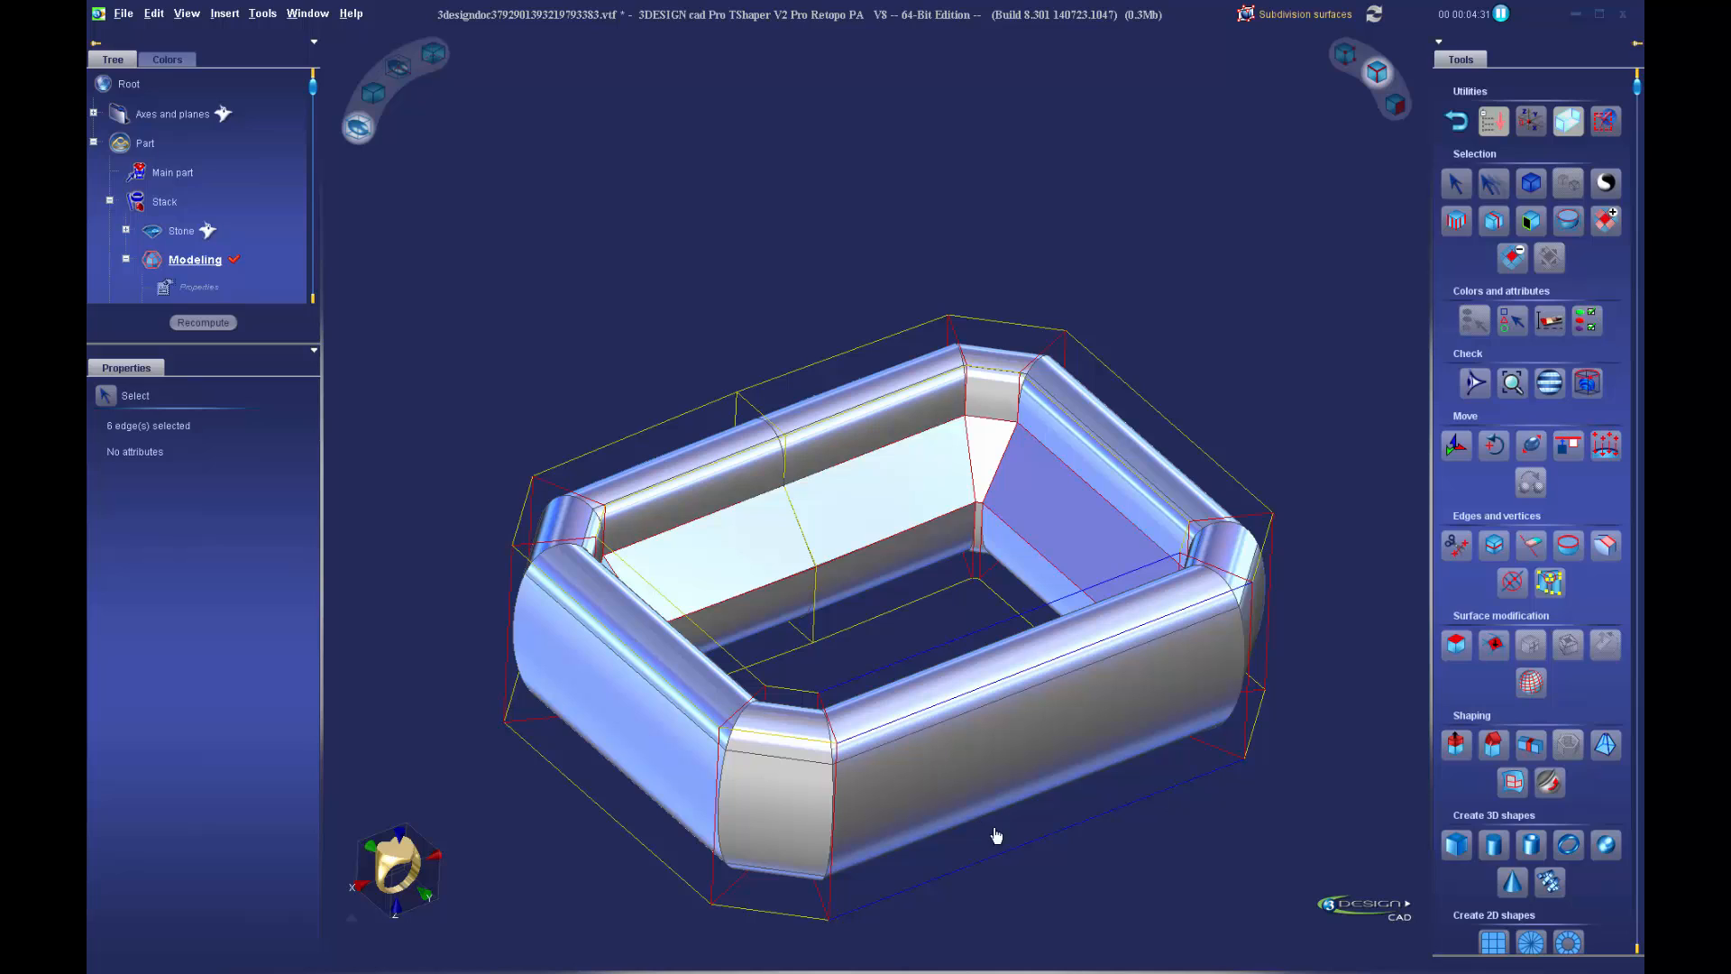
pyautogui.click(1493, 546)
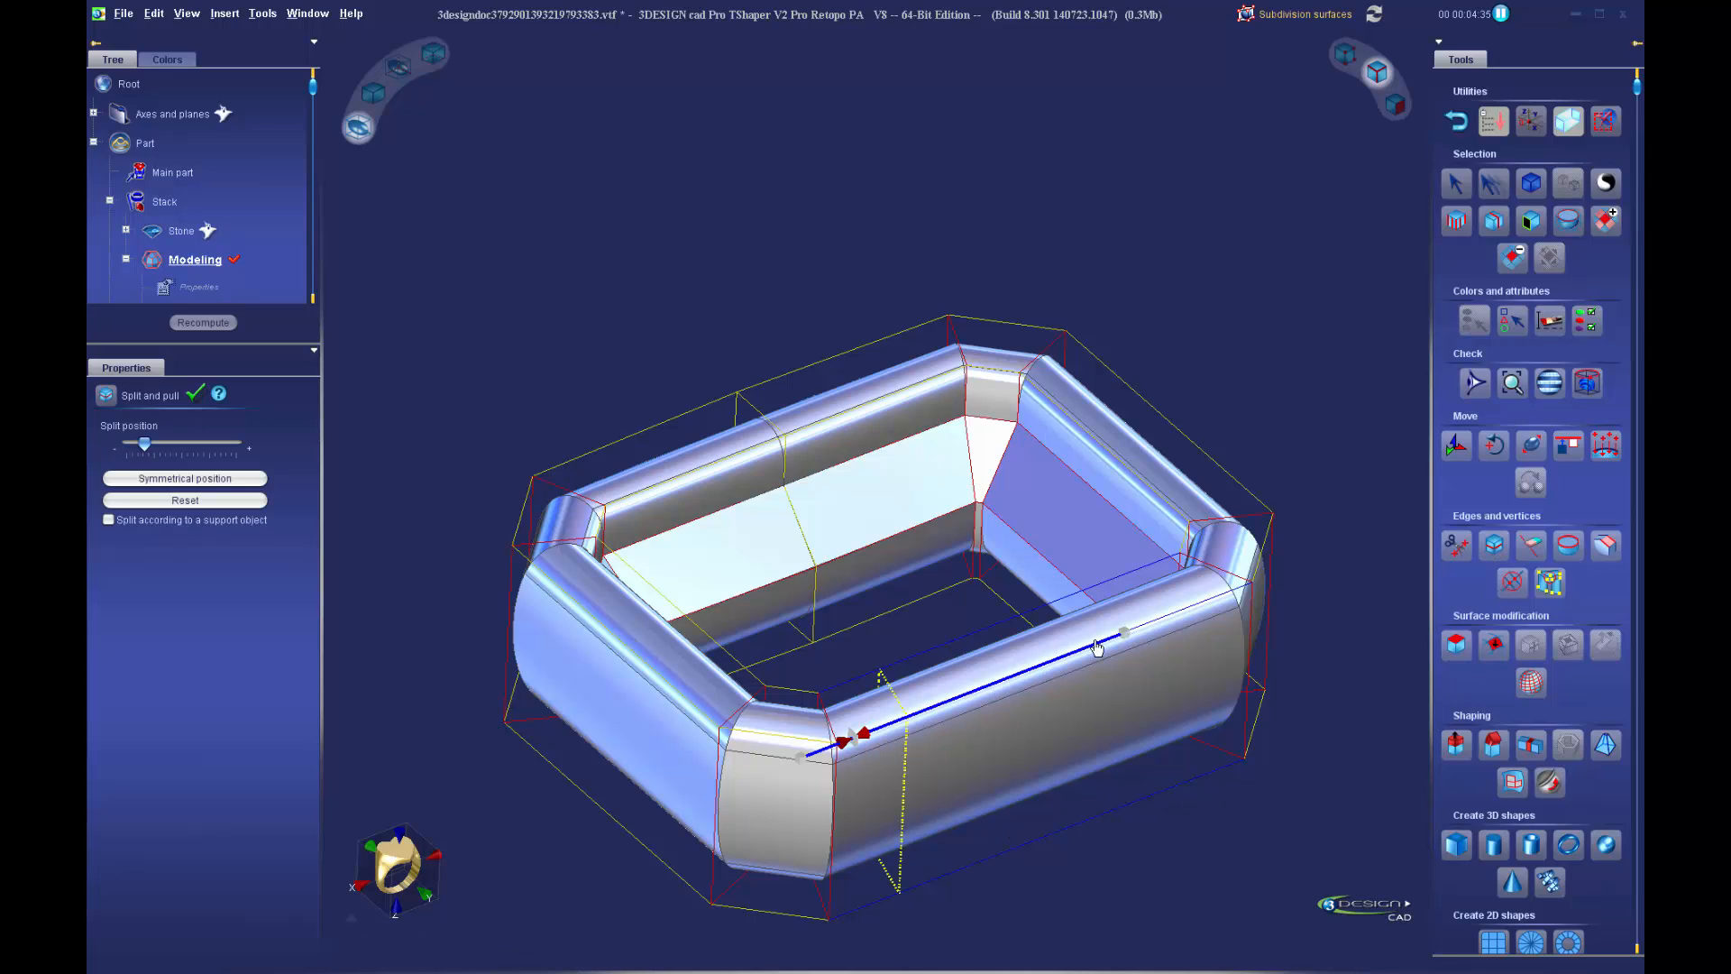
pyautogui.click(188, 500)
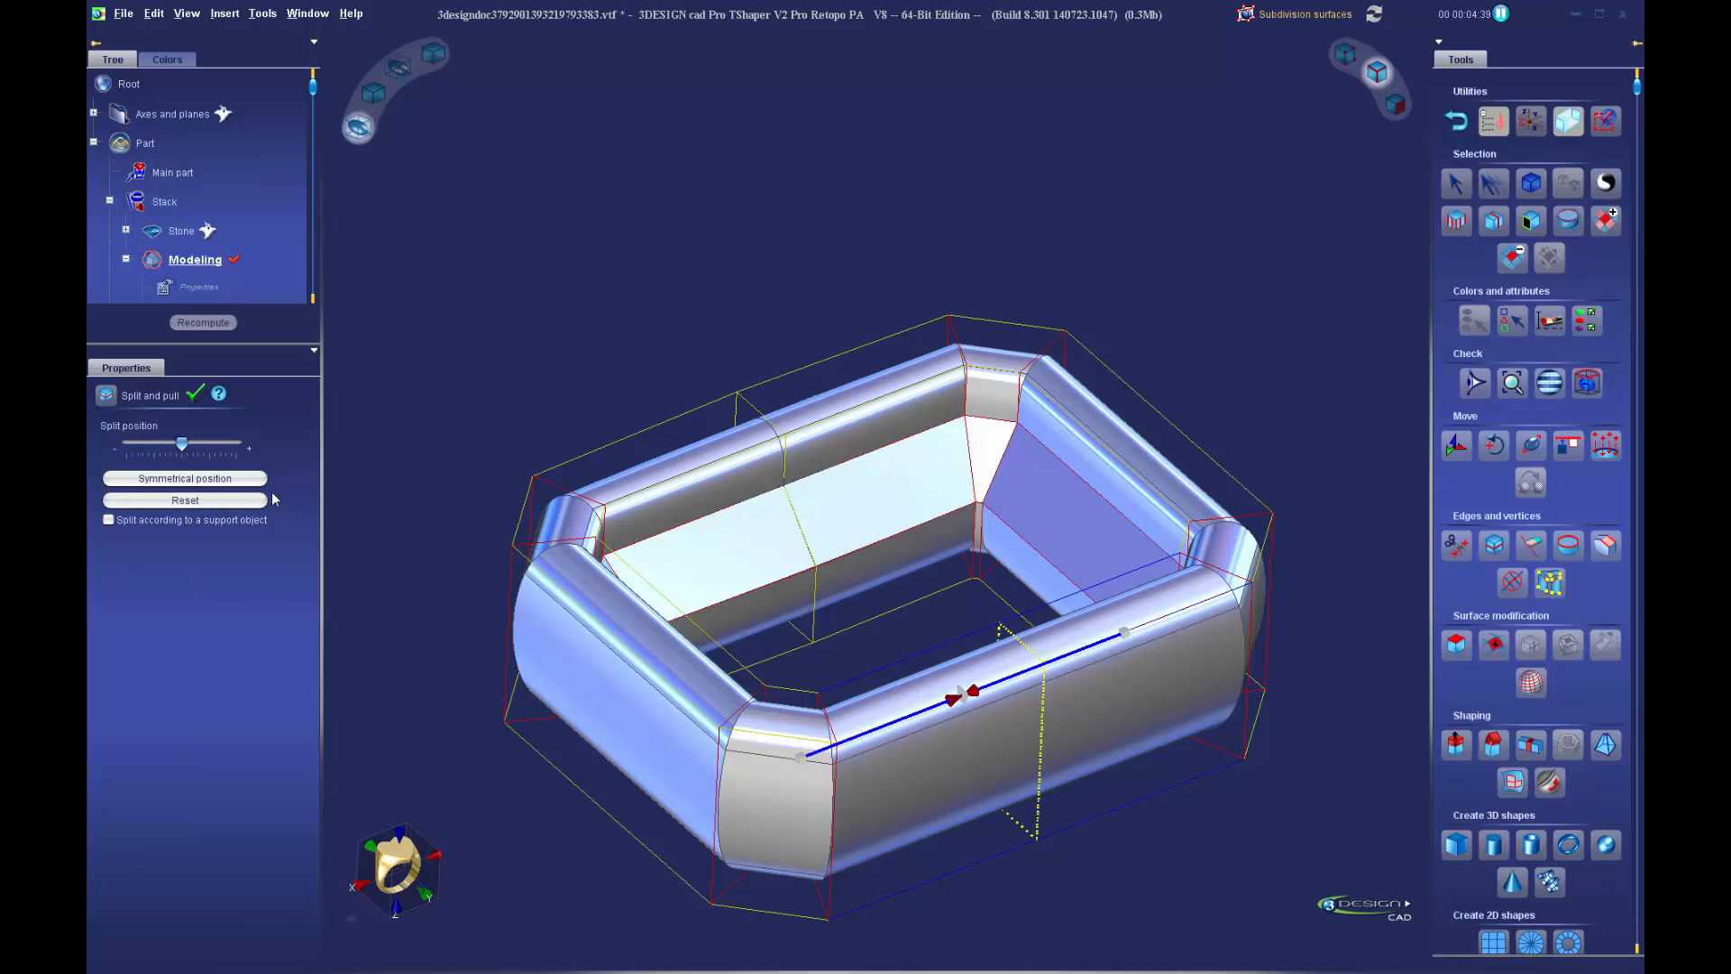
pyautogui.click(195, 397)
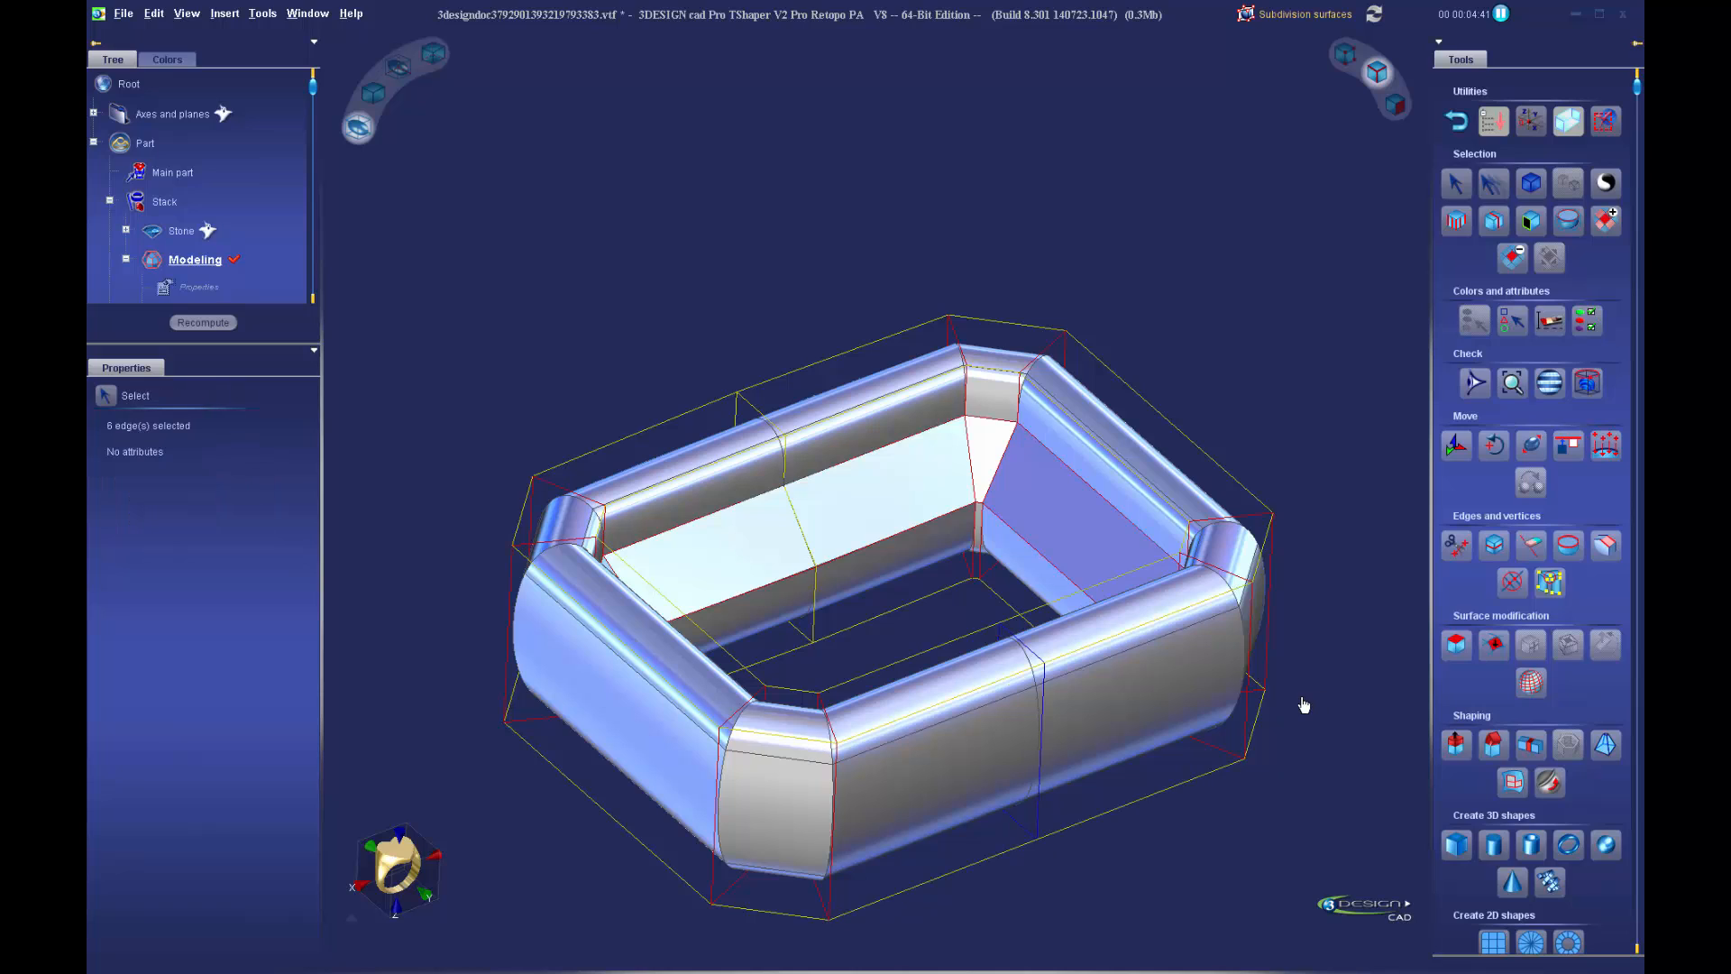
# Split the edge rings of both short sides of the bezel with a new edge loop at each midpoint
pyautogui.click(687, 620)
pyautogui.keyDown('ctrl'); pyautogui.click(1153, 406); pyautogui.keyUp('ctrl')
pyautogui.click(1458, 227)
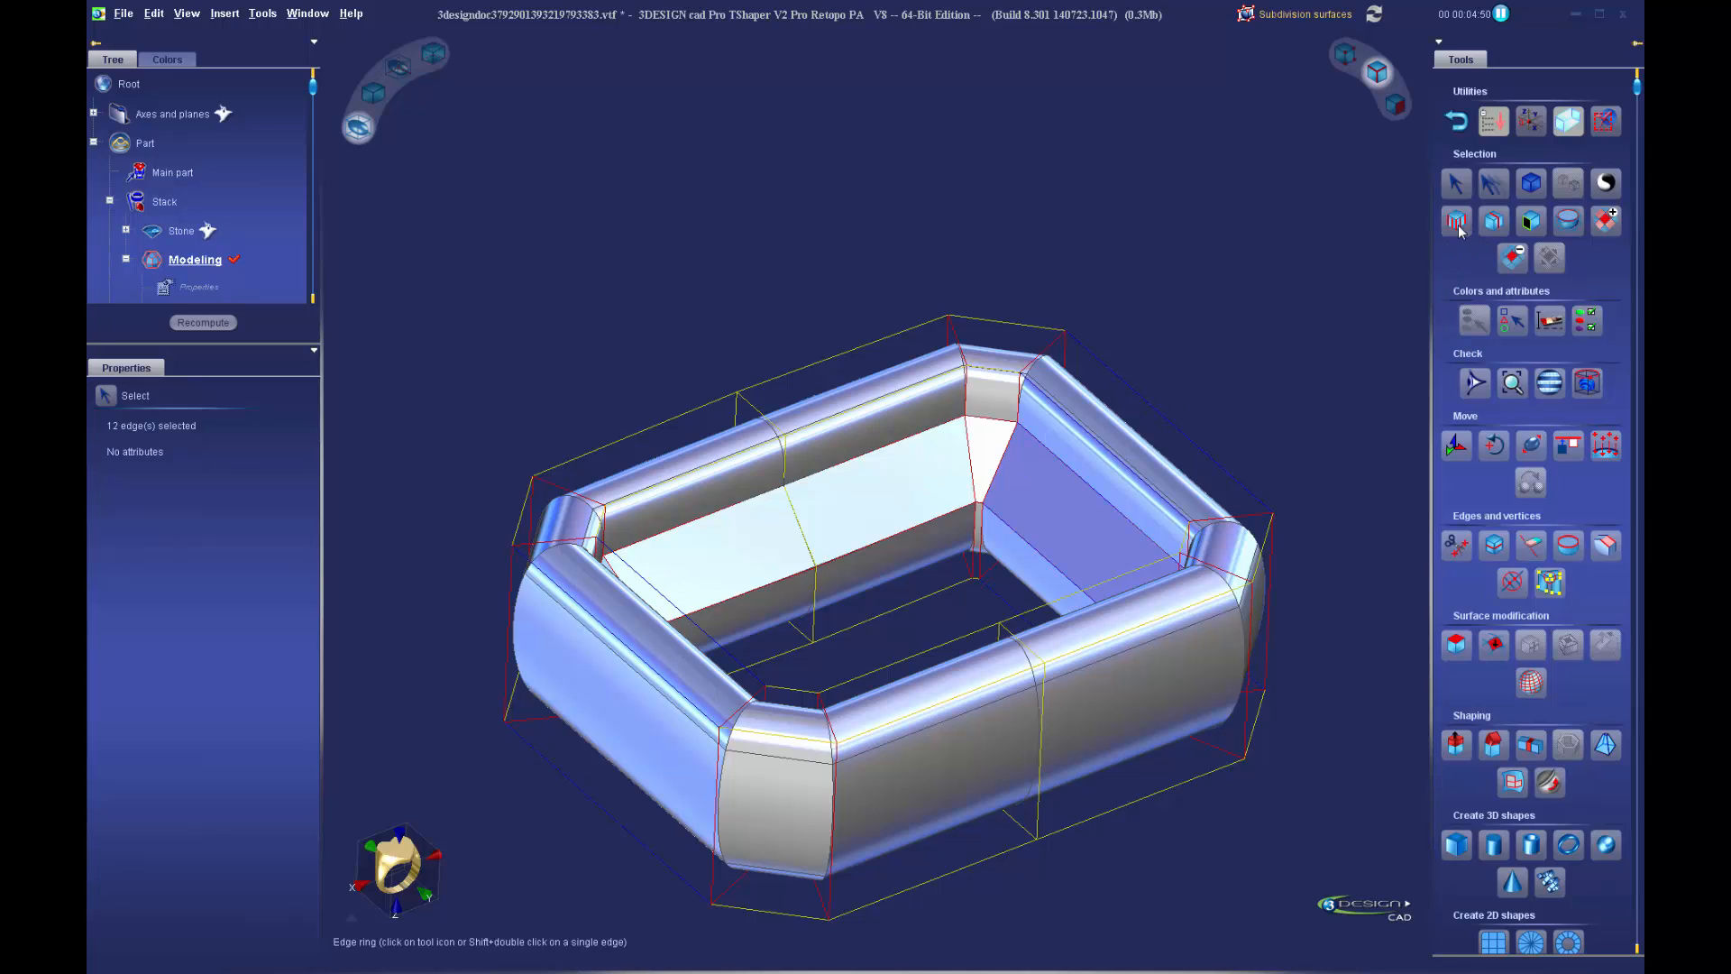
pyautogui.click(1483, 551)
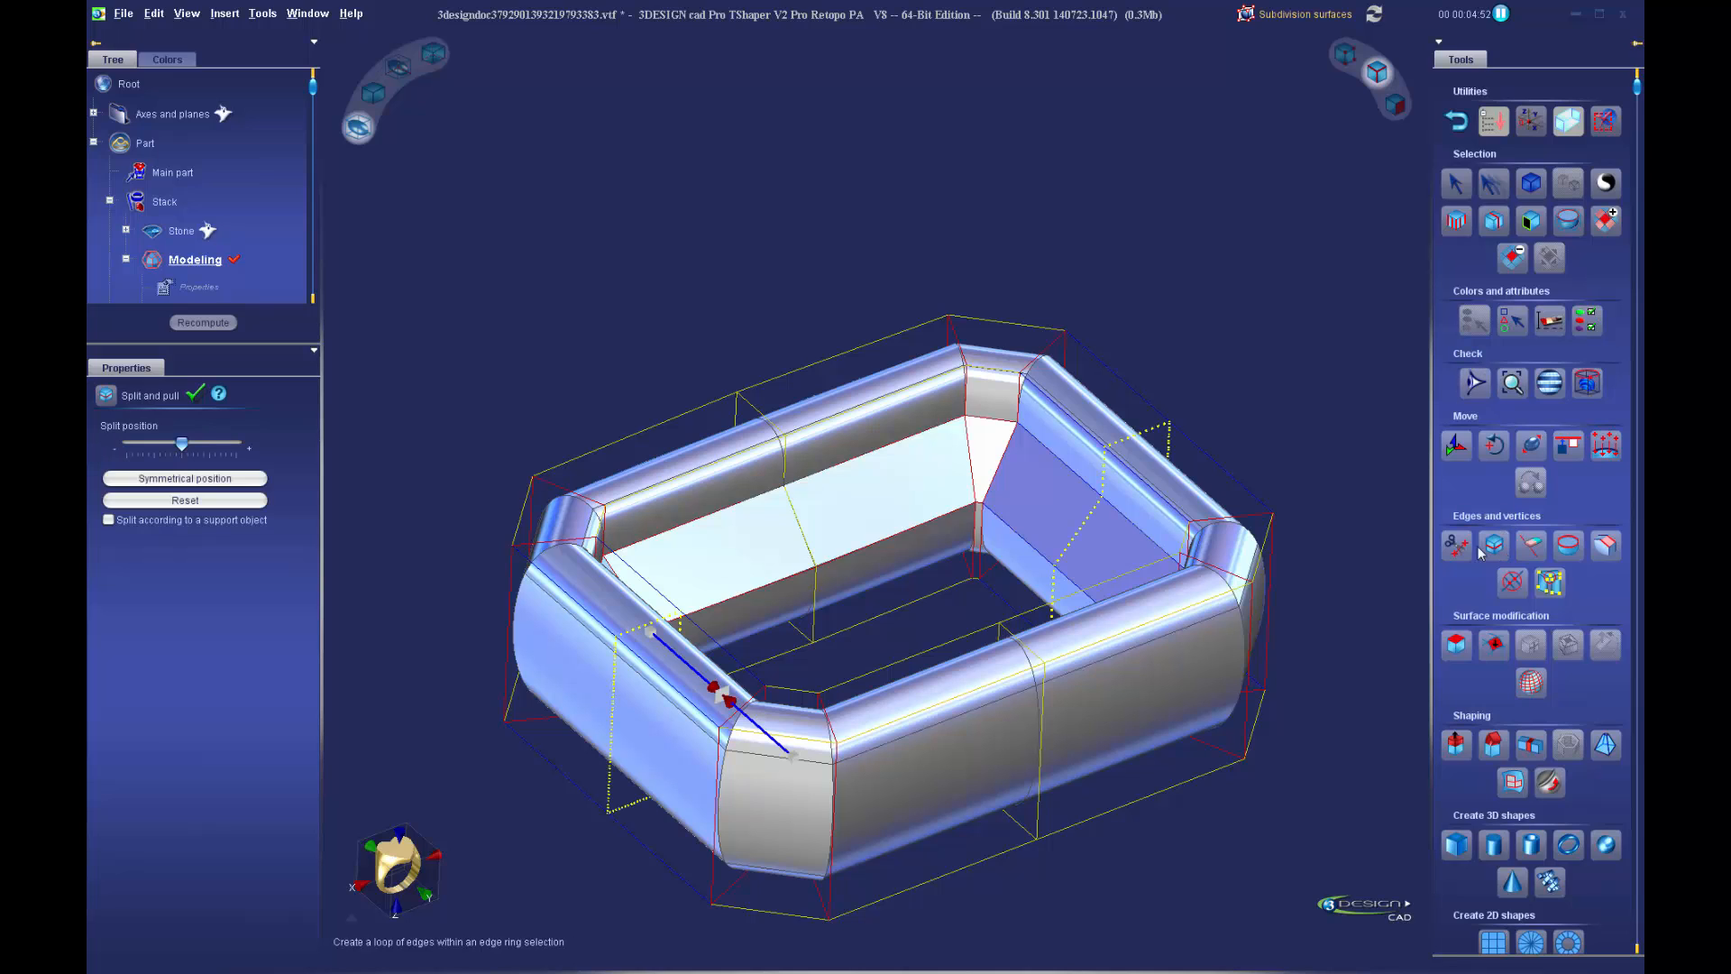
pyautogui.click(193, 394)
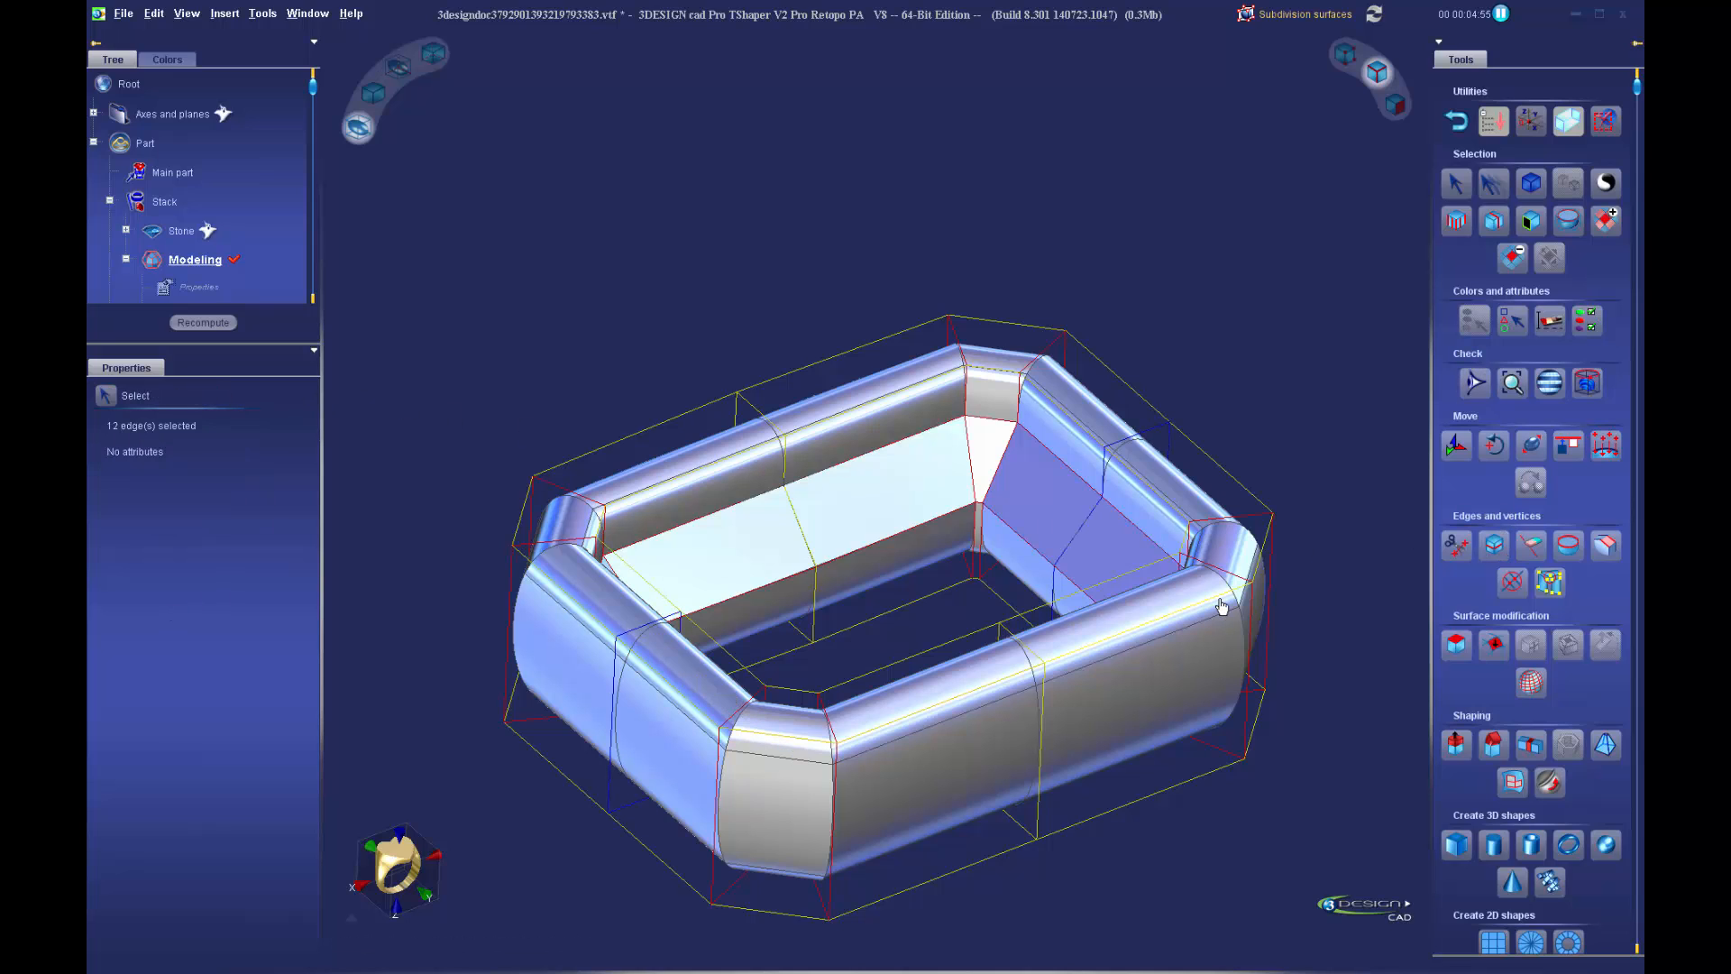
pyautogui.scroll(-2, 1178, 609)
pyautogui.moveTo(1178, 609); pyautogui.dragTo(1001, 686, button='middle')
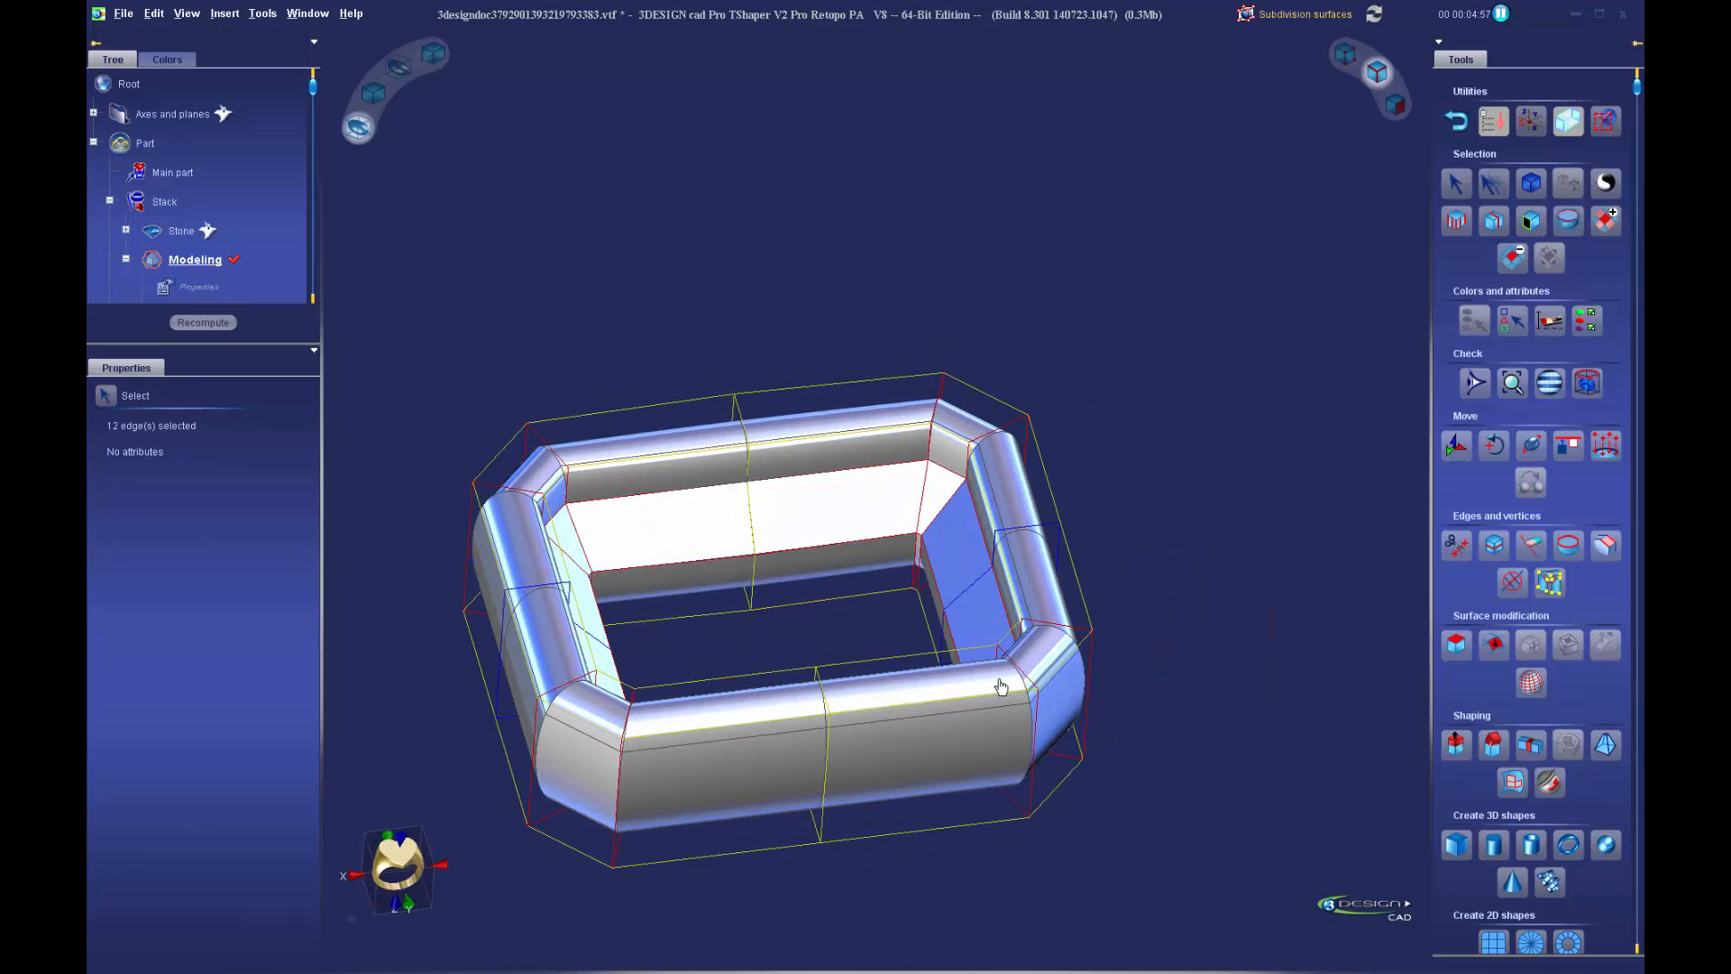
pyautogui.scroll(-2, 993, 687)
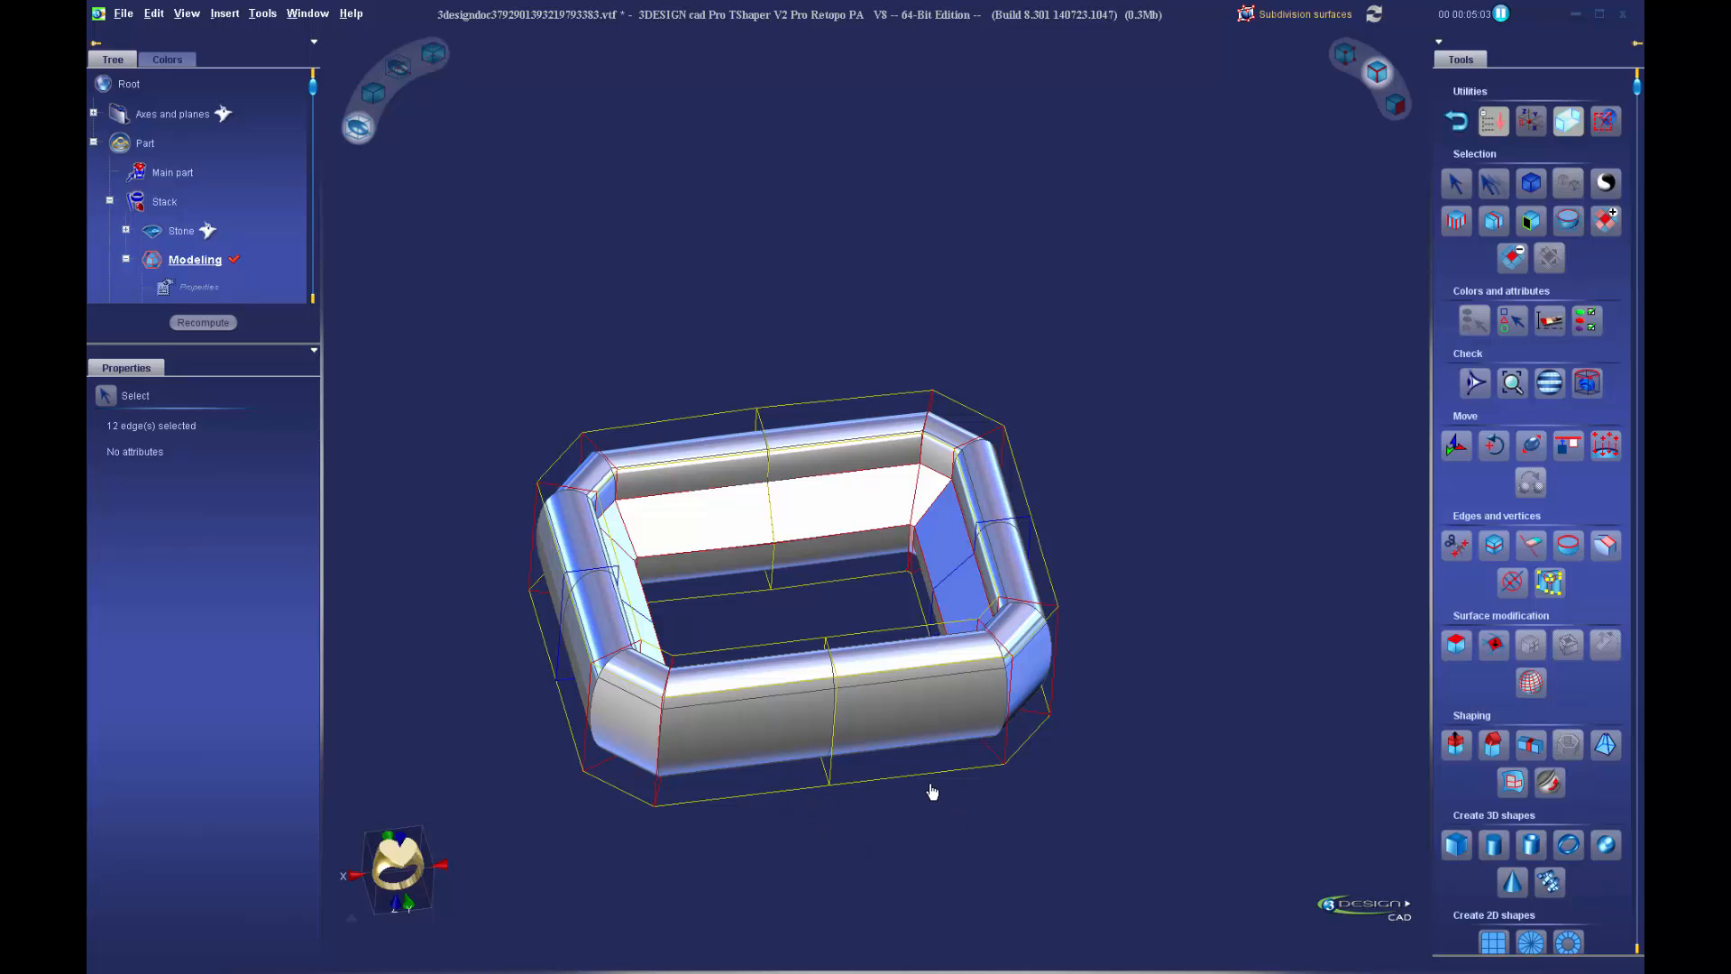
pyautogui.moveTo(934, 804); pyautogui.dragTo(1011, 699, button='middle')
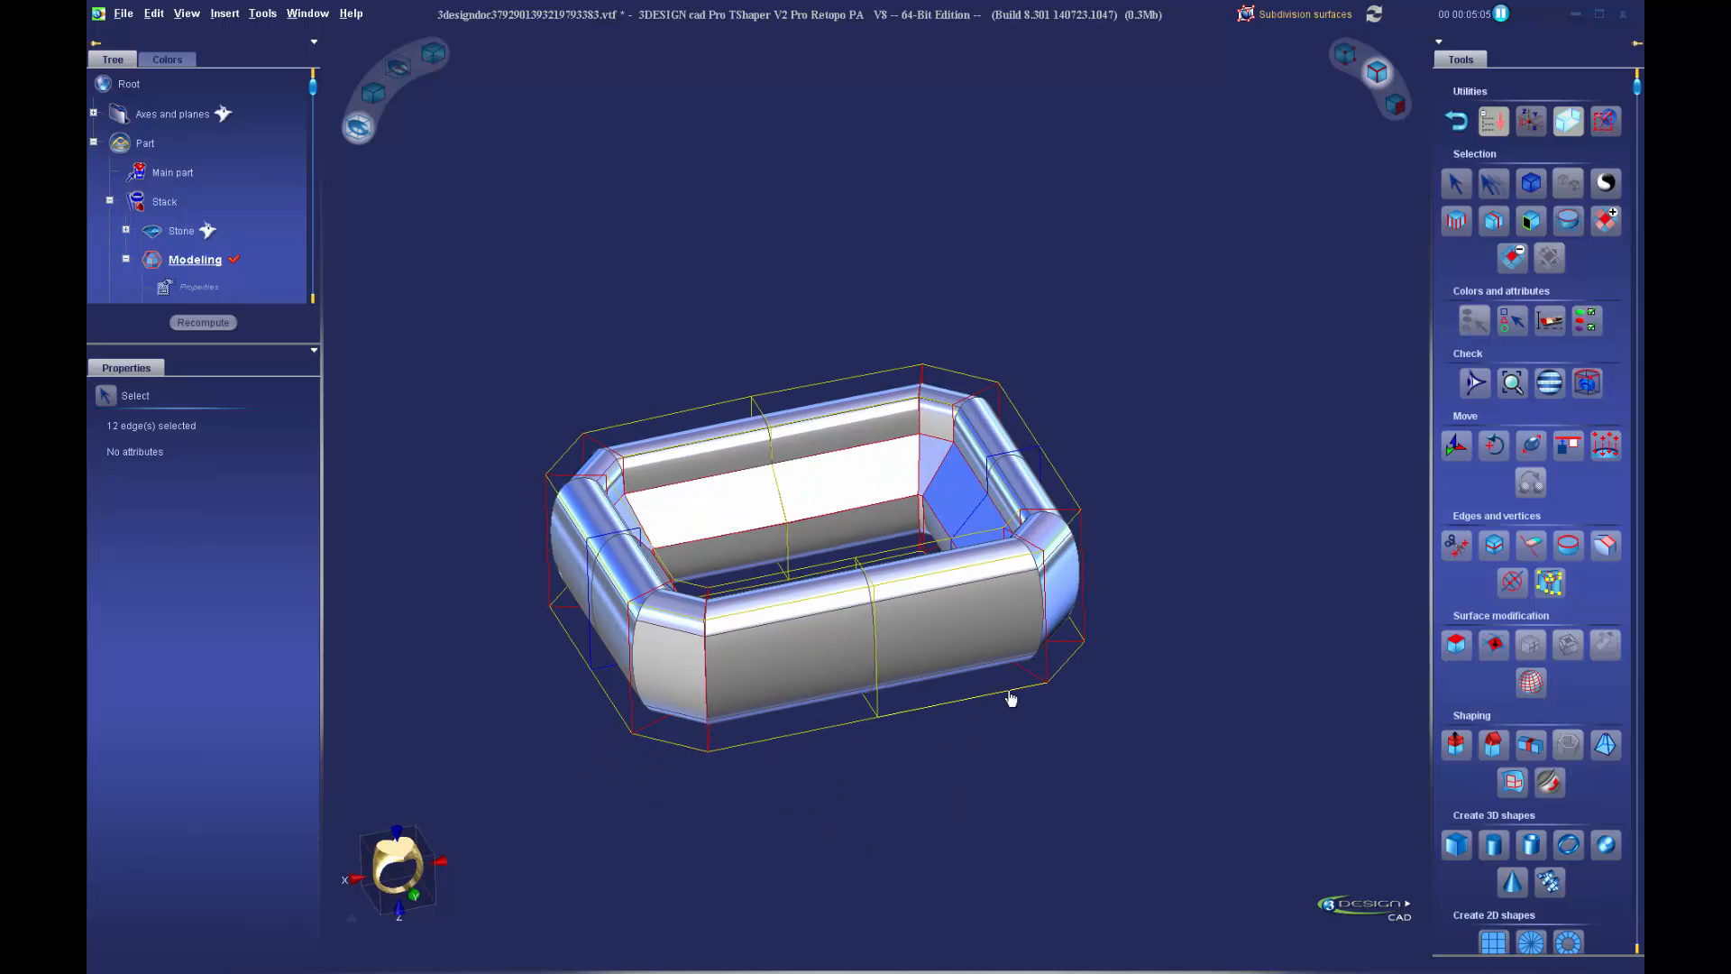
pyautogui.scroll(2, 926, 732)
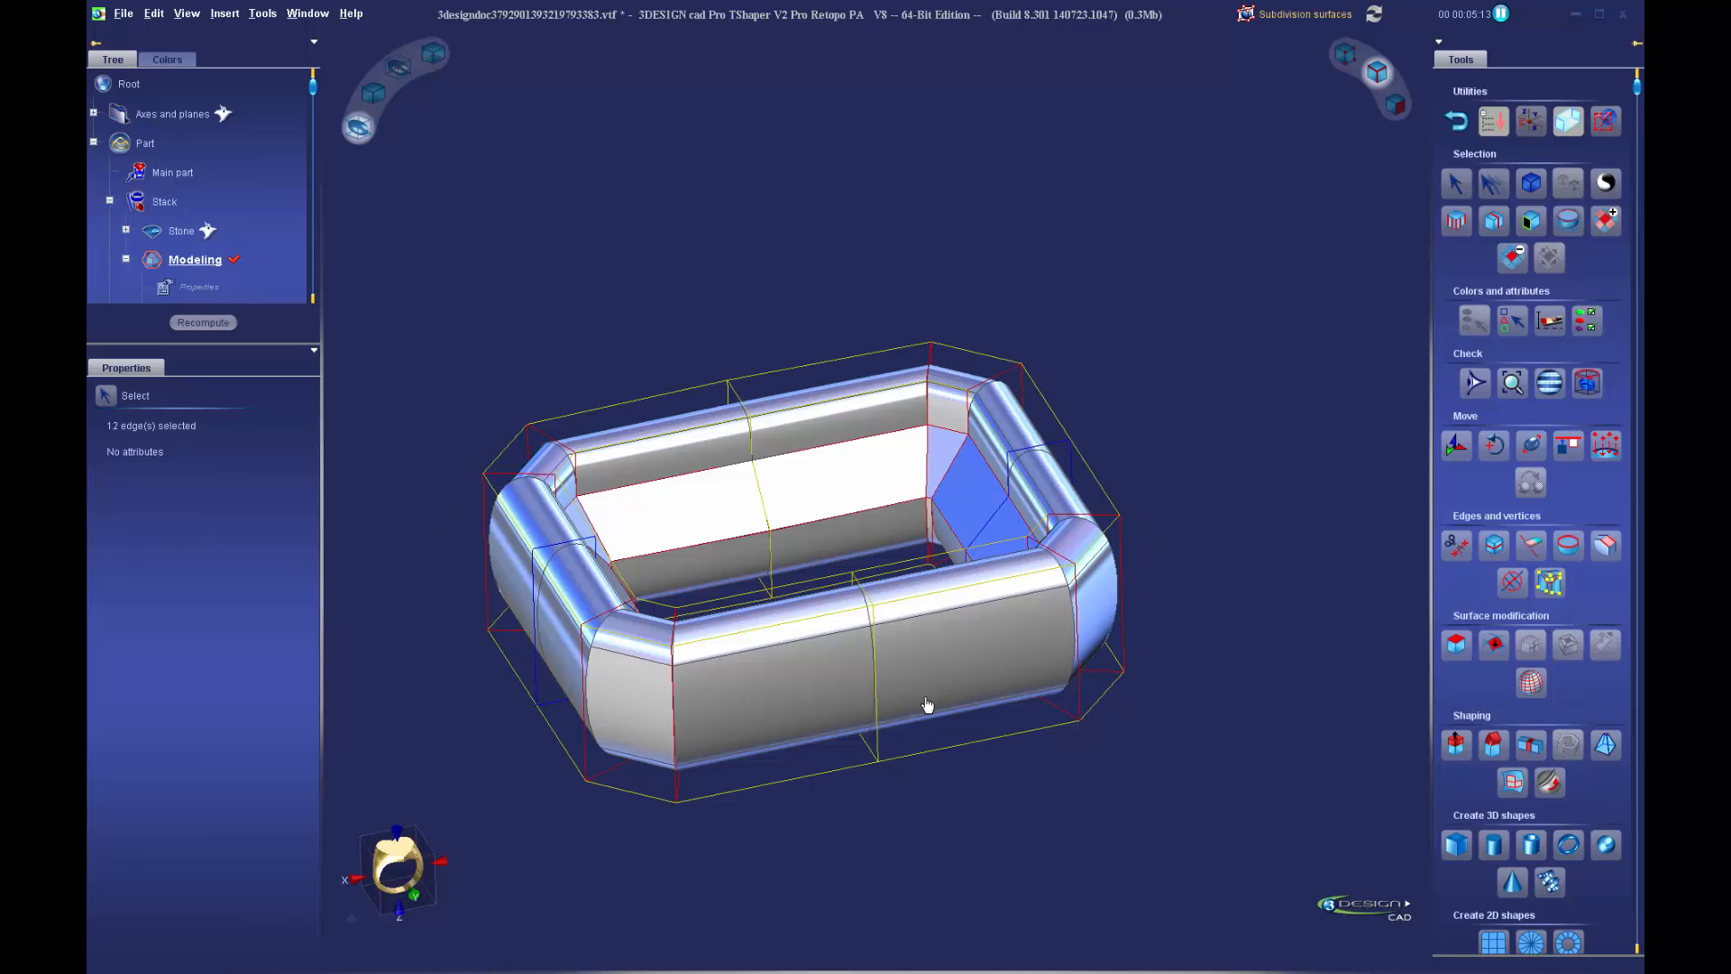
# Split the ring of vertical edges on the bezel's outer wall with a horizontal edge loop at mid-height
pyautogui.click(878, 696)
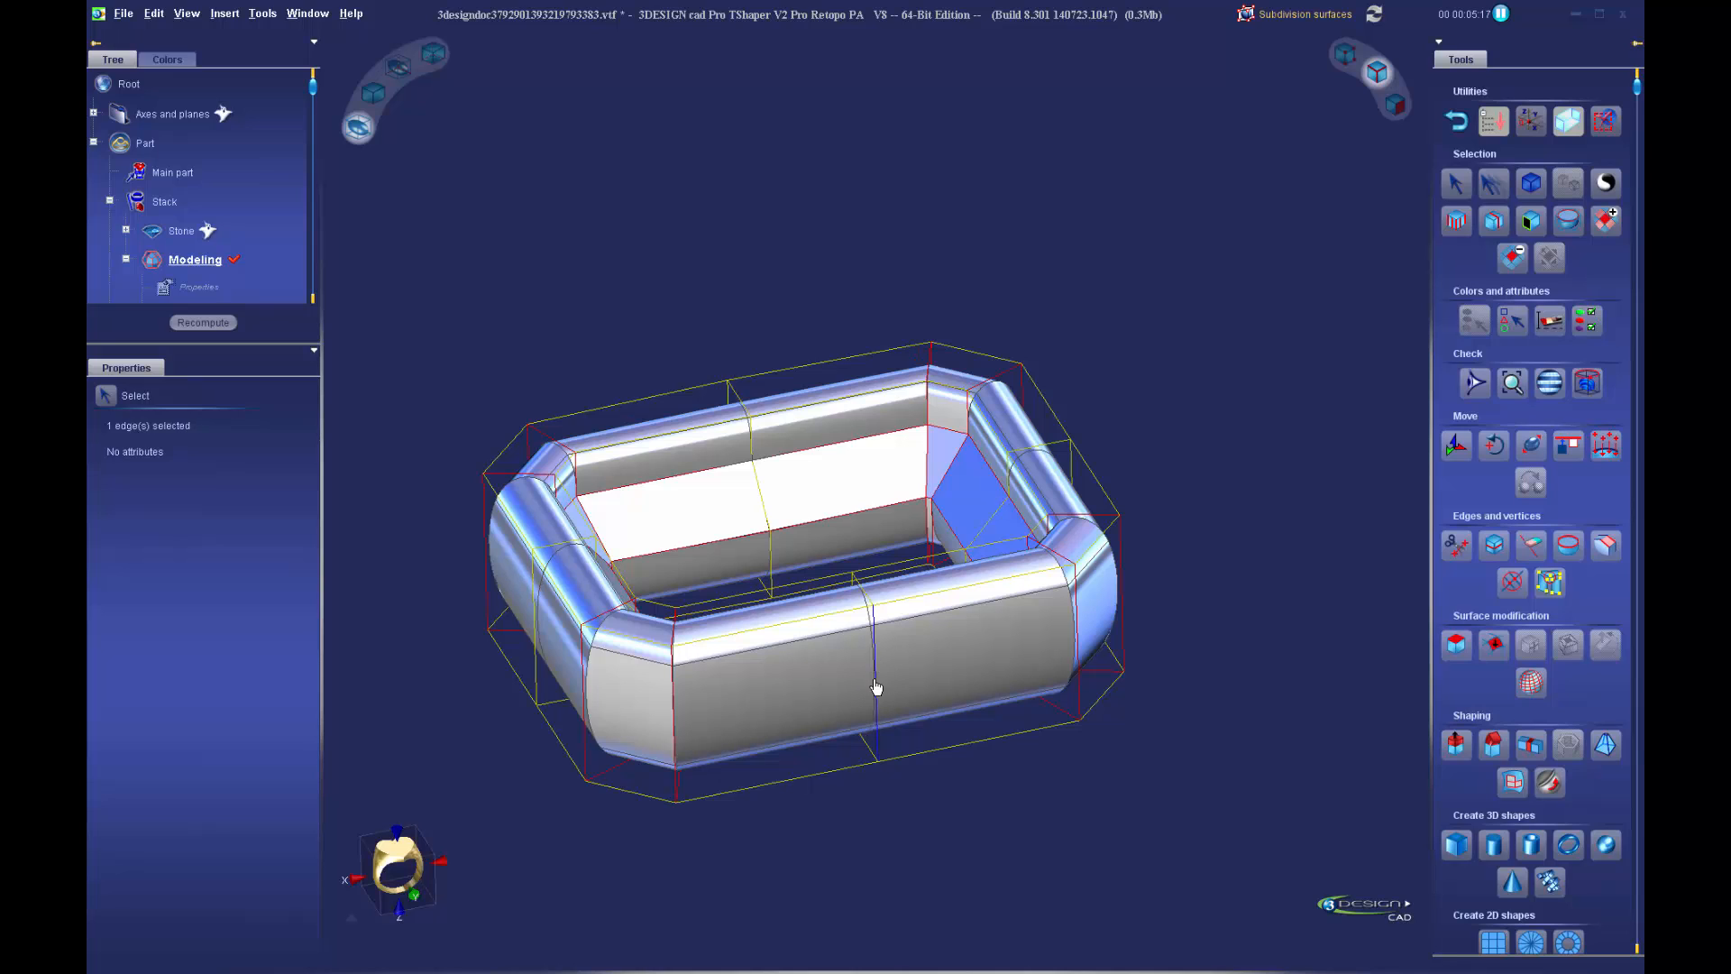
pyautogui.click(1456, 221)
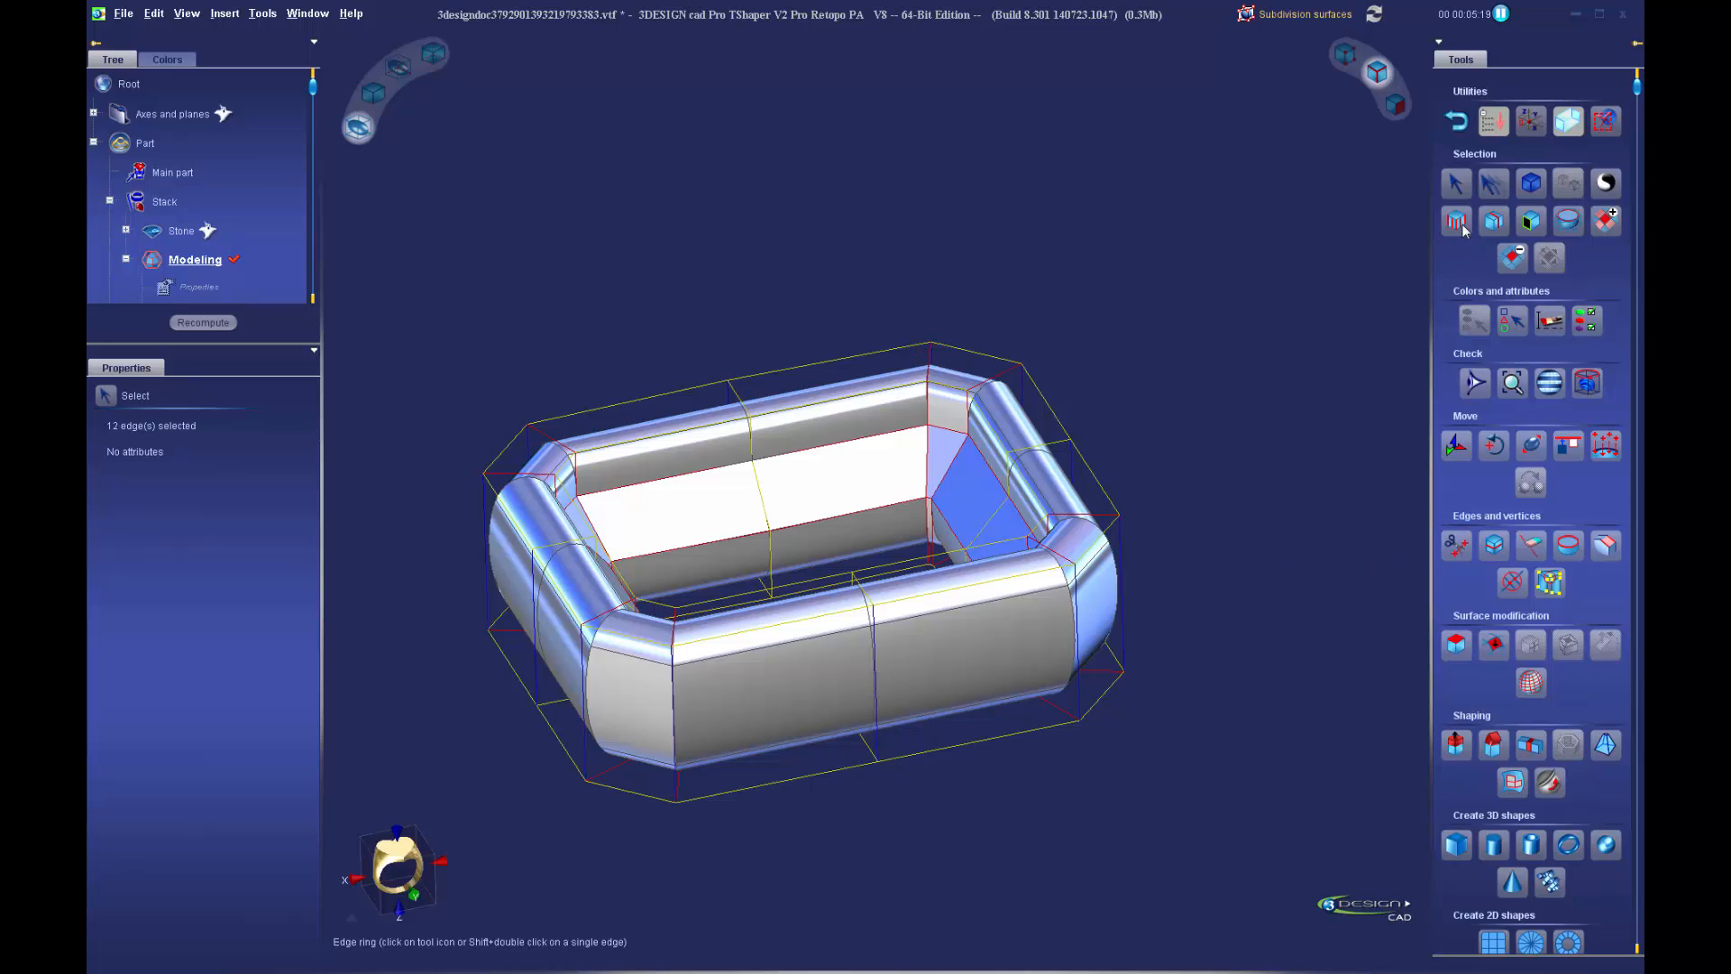
pyautogui.click(1495, 552)
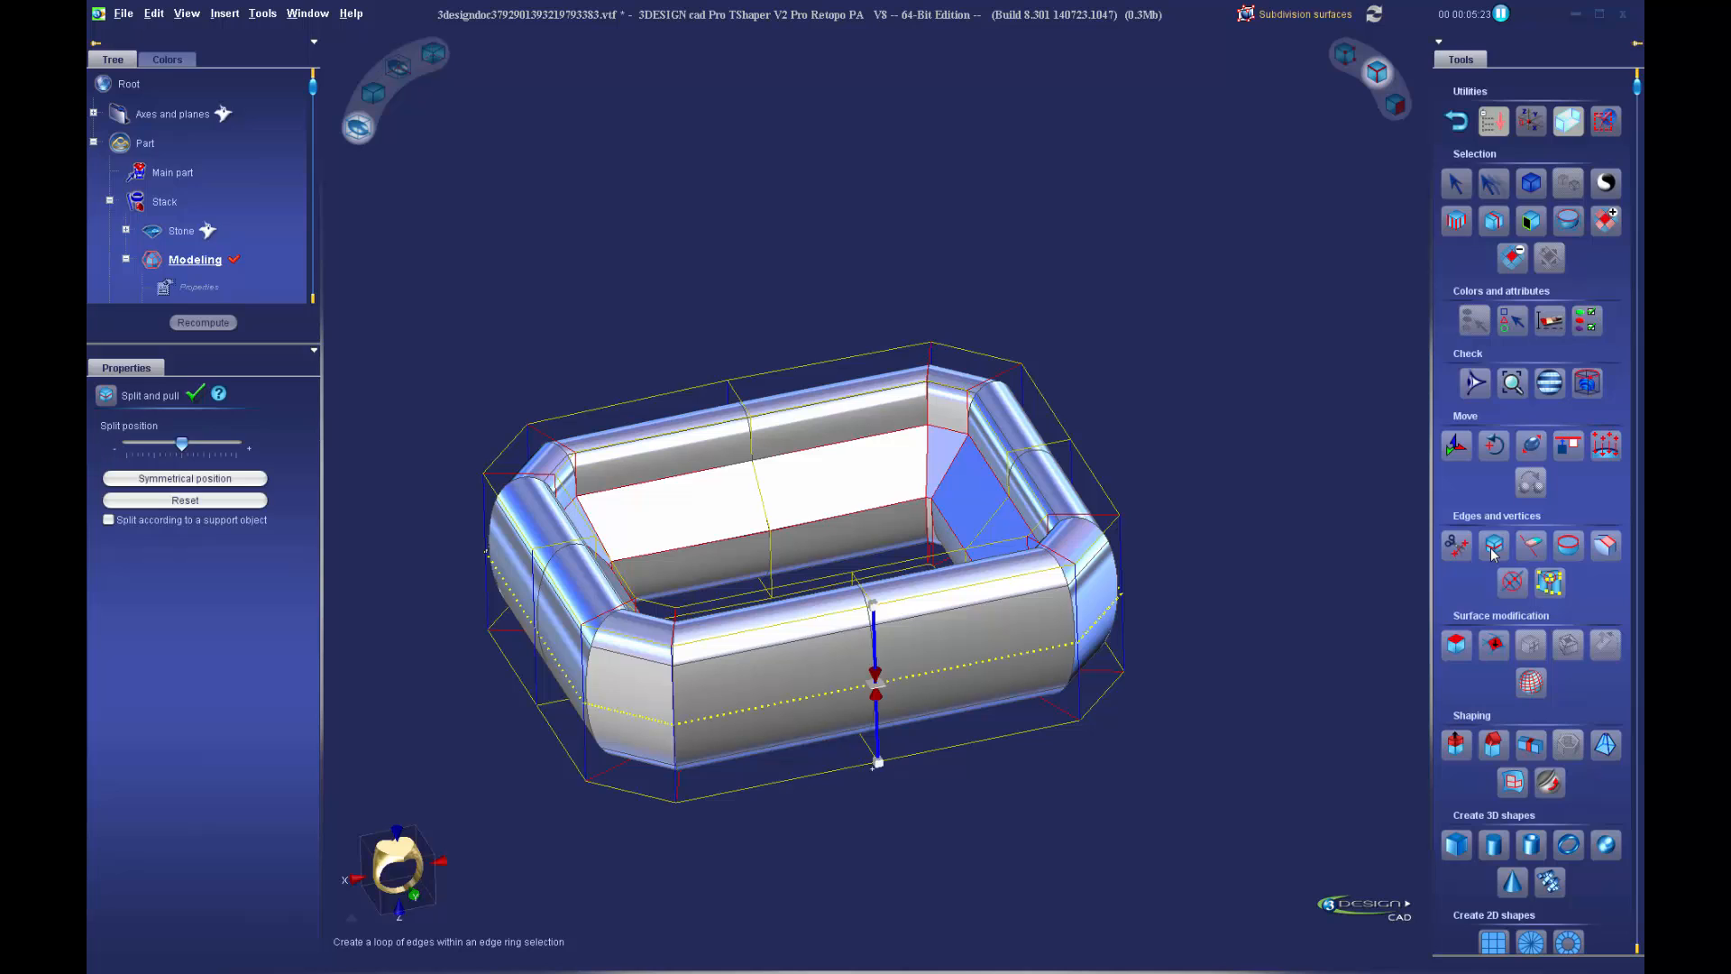
pyautogui.click(195, 400)
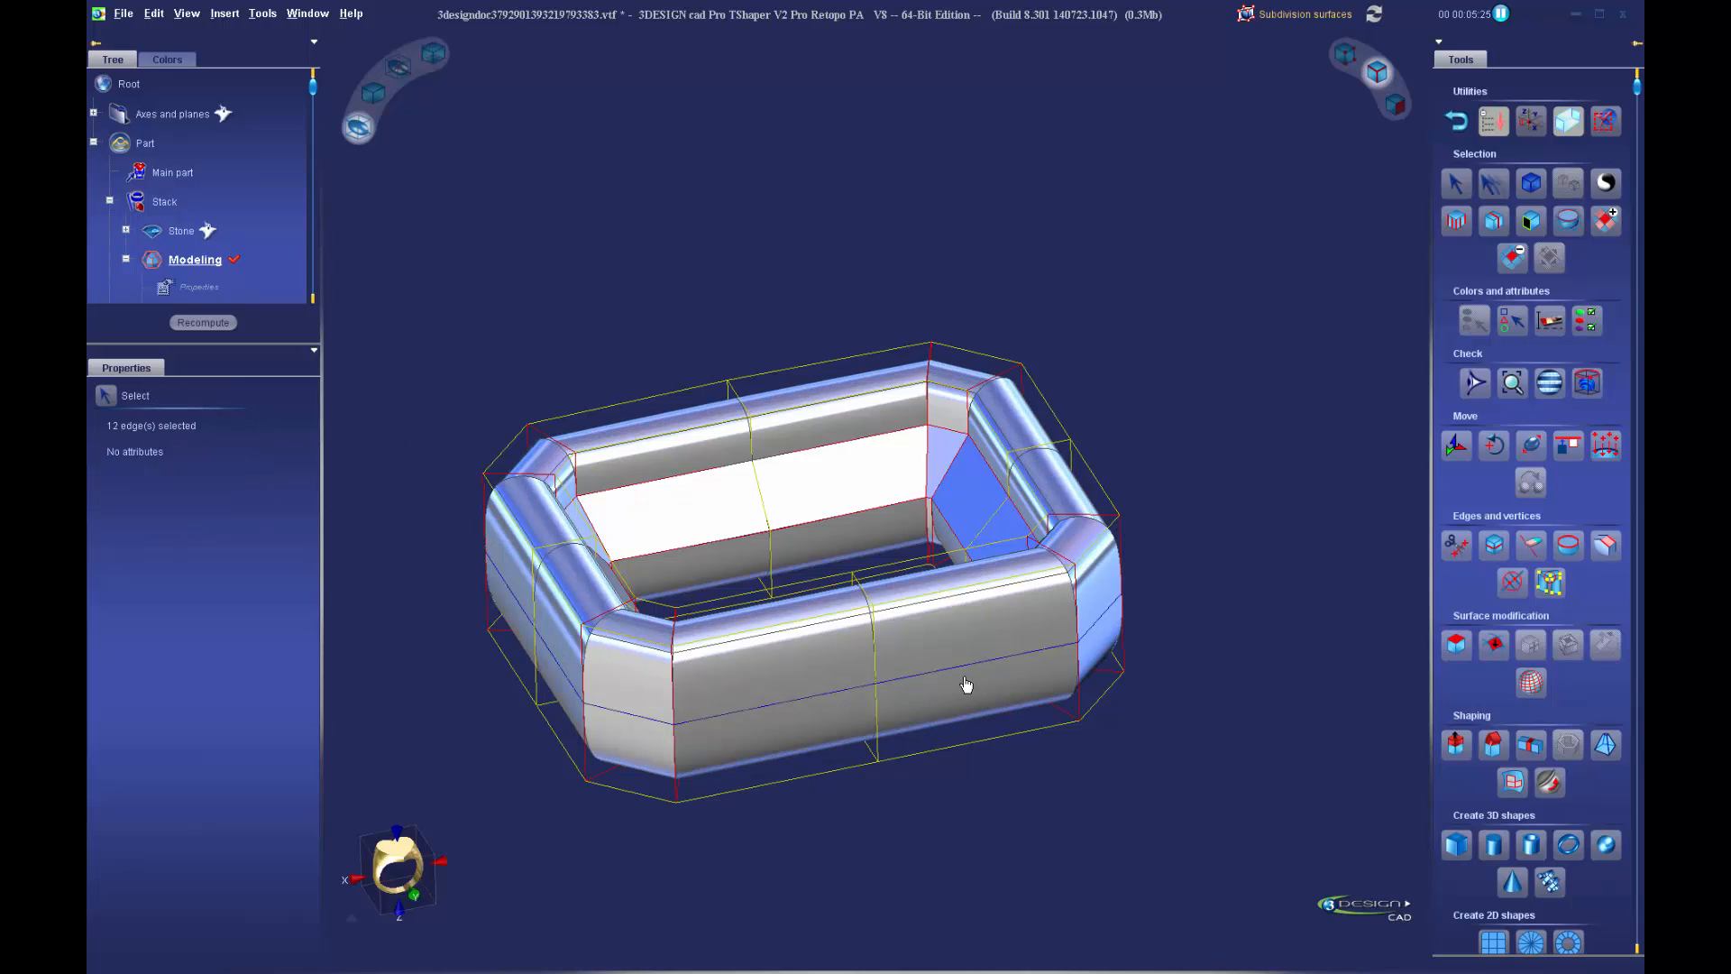
pyautogui.moveTo(966, 685); pyautogui.dragTo(995, 693, button='right')
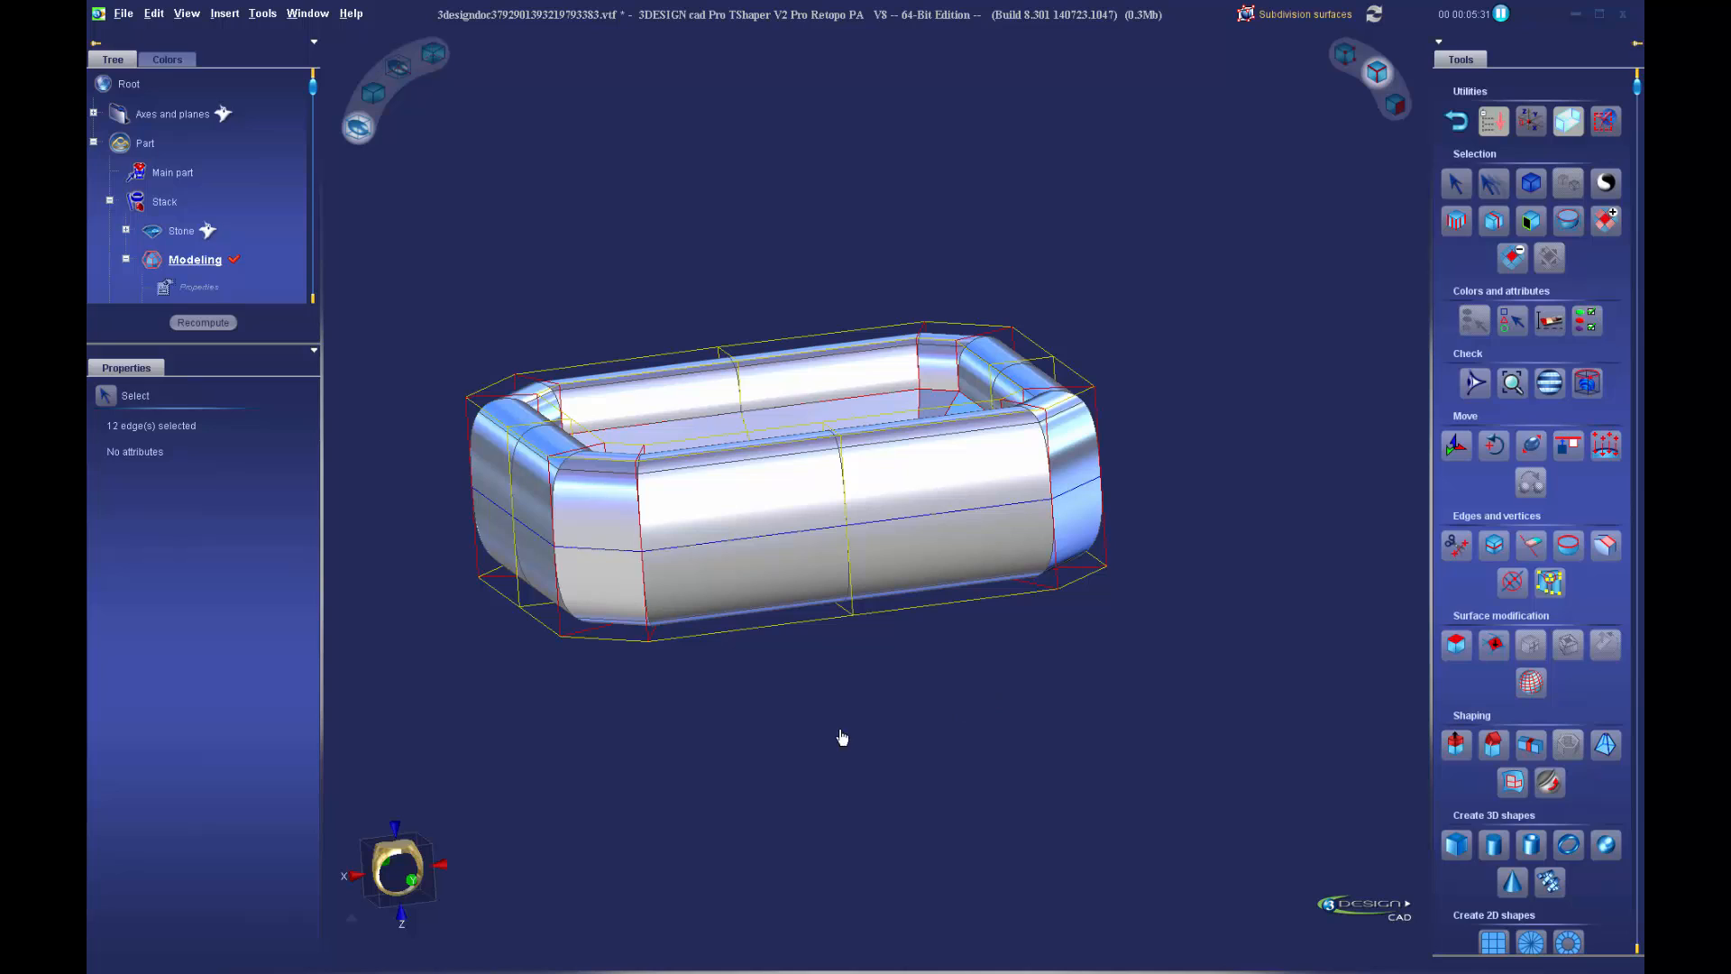
# Enlarge the design tree and show the ring size builder beneath the bezel again
pyautogui.moveTo(259, 346); pyautogui.dragTo(225, 629)
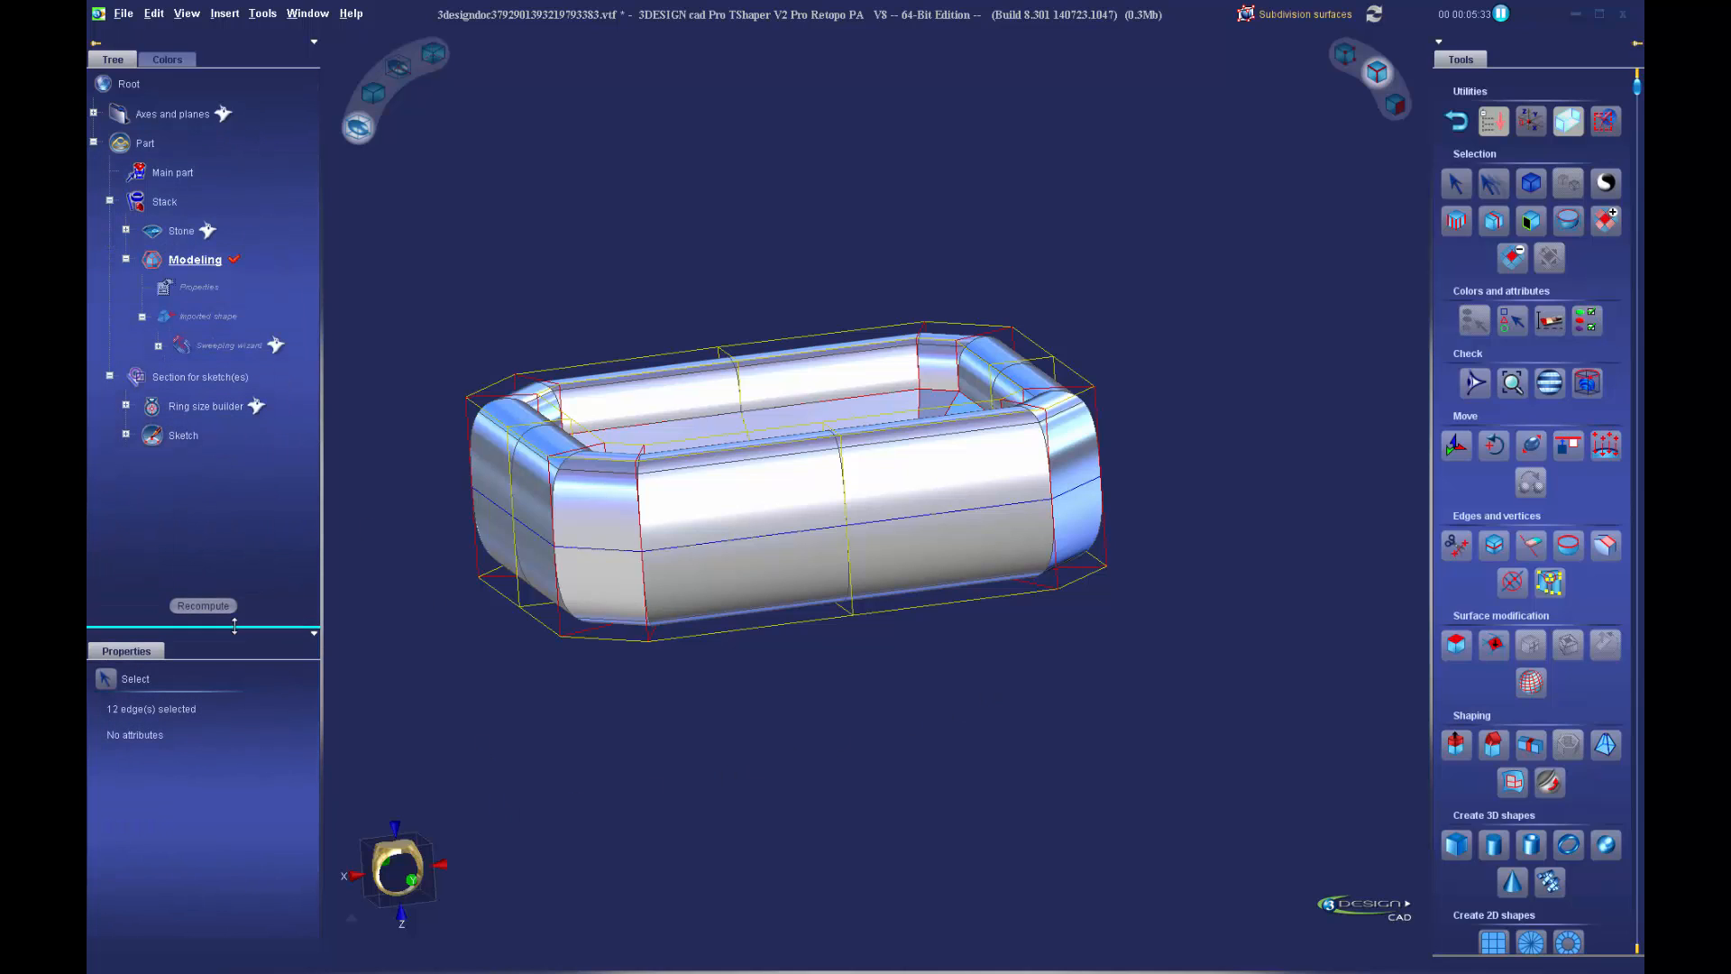
pyautogui.rightClick(197, 409)
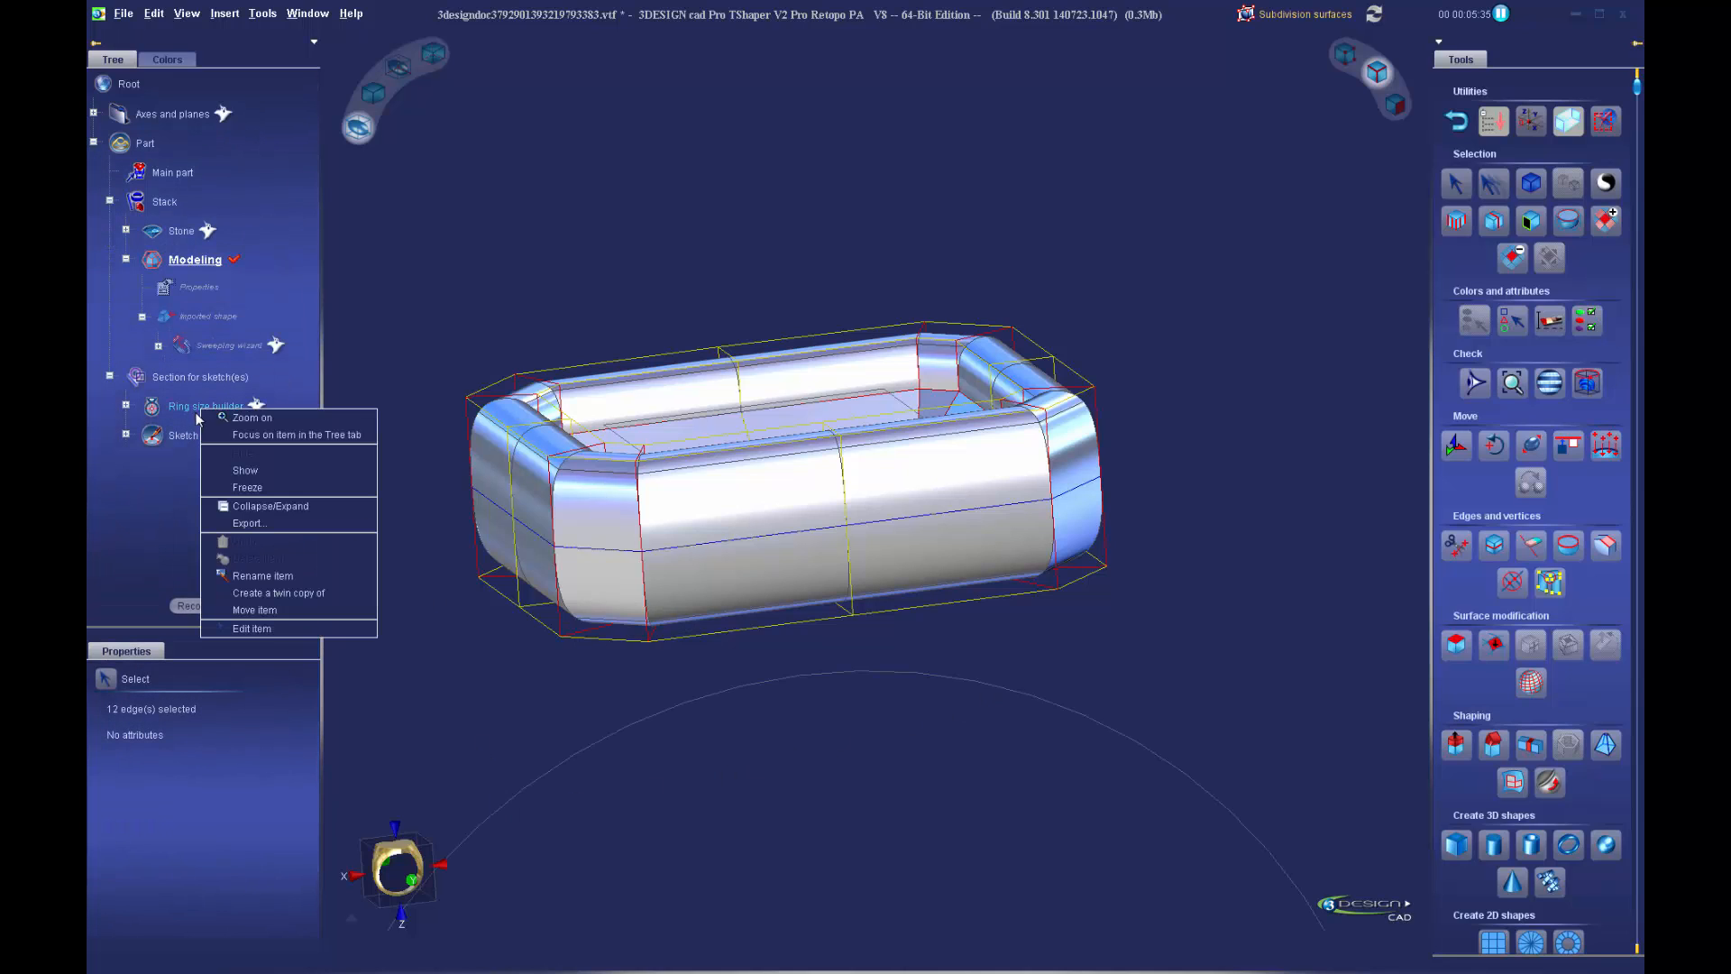
pyautogui.click(236, 470)
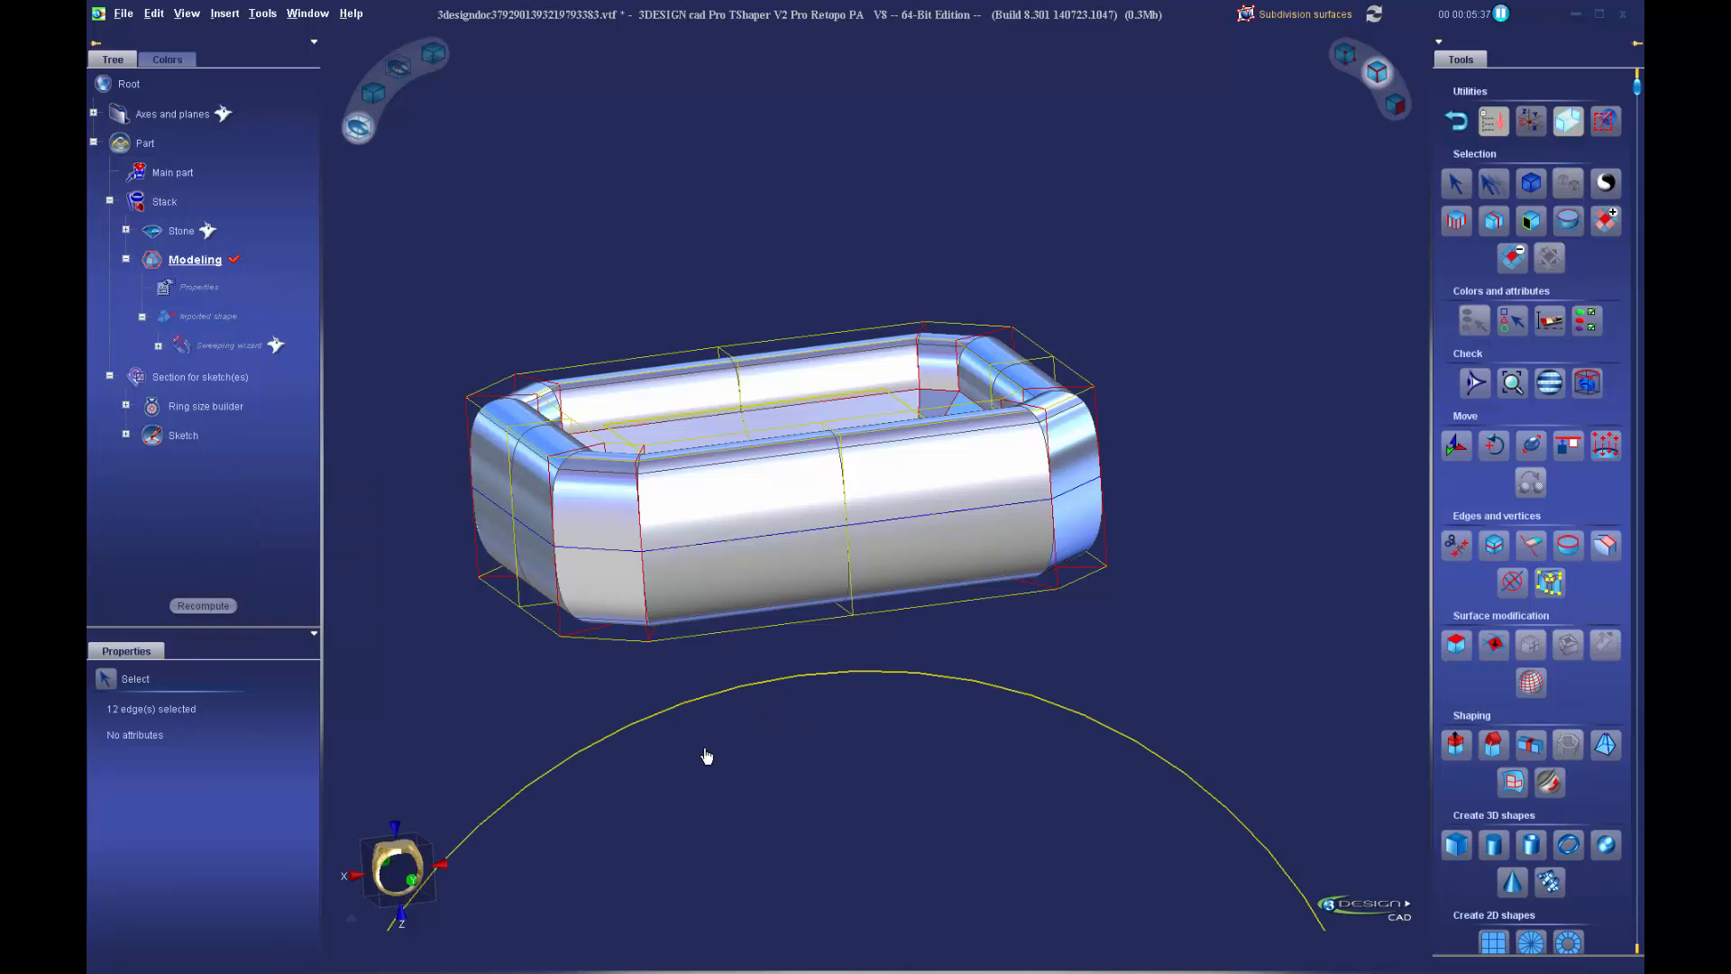
# Move all the bezel's bottom edges straight down in the front view to just above the ring size circle
pyautogui.click(397, 870)
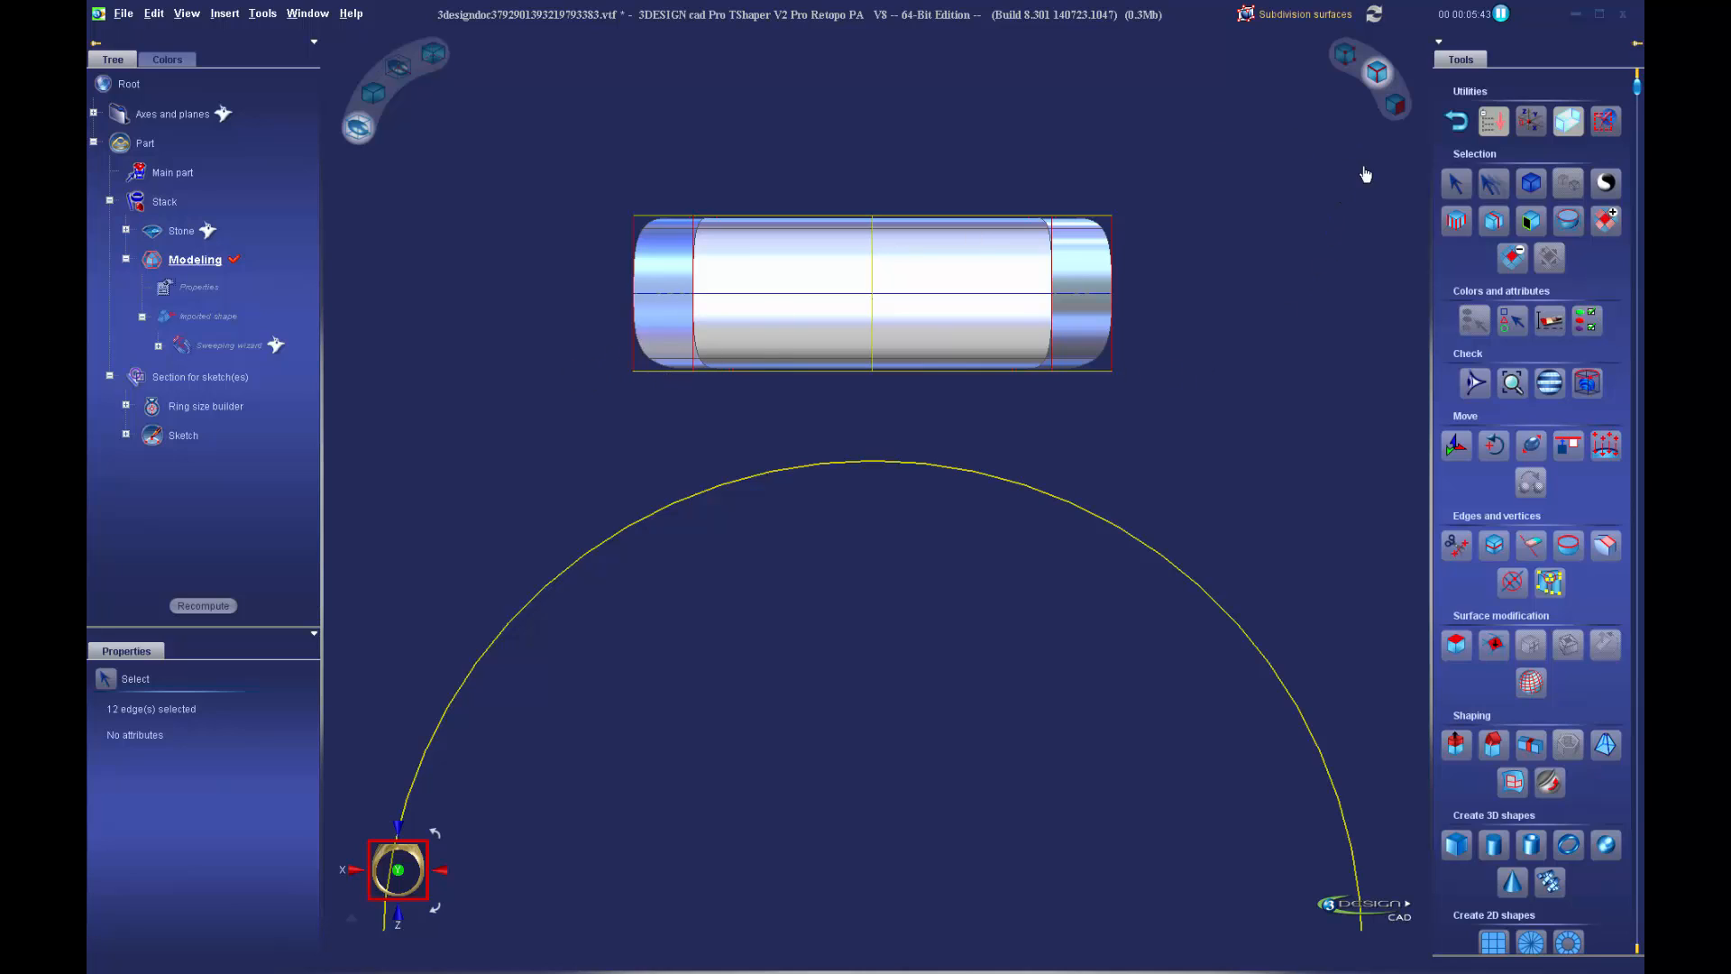
pyautogui.moveTo(565, 349); pyautogui.dragTo(1183, 398)
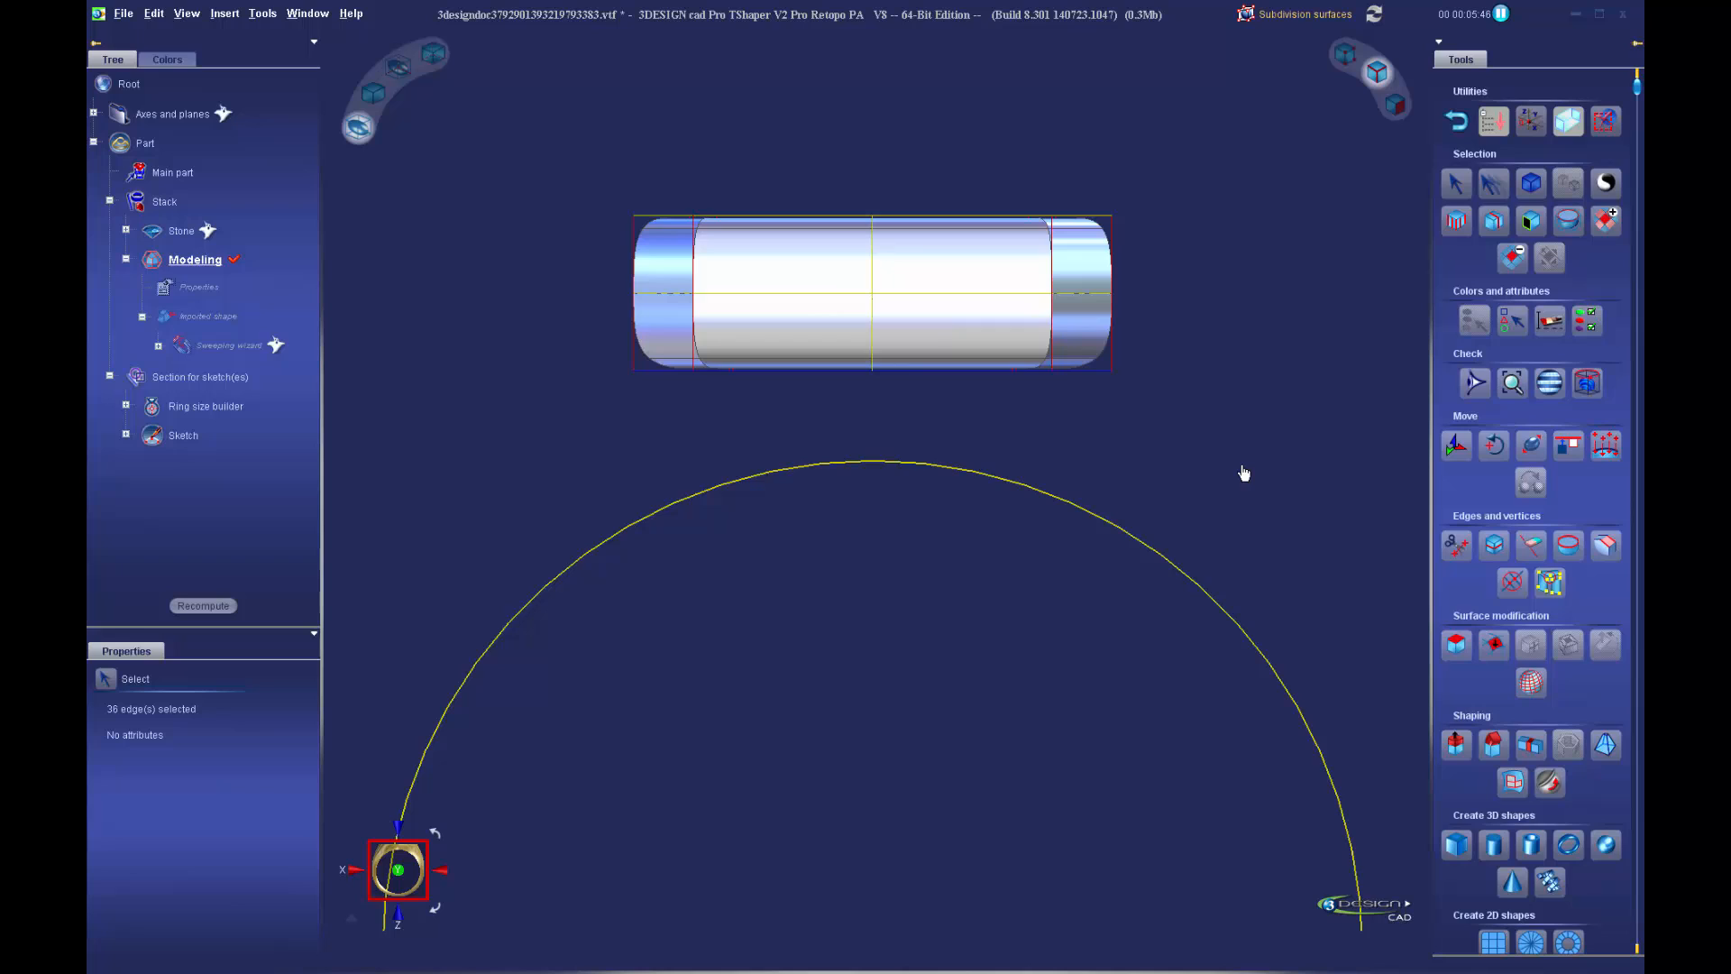
pyautogui.click(1453, 446)
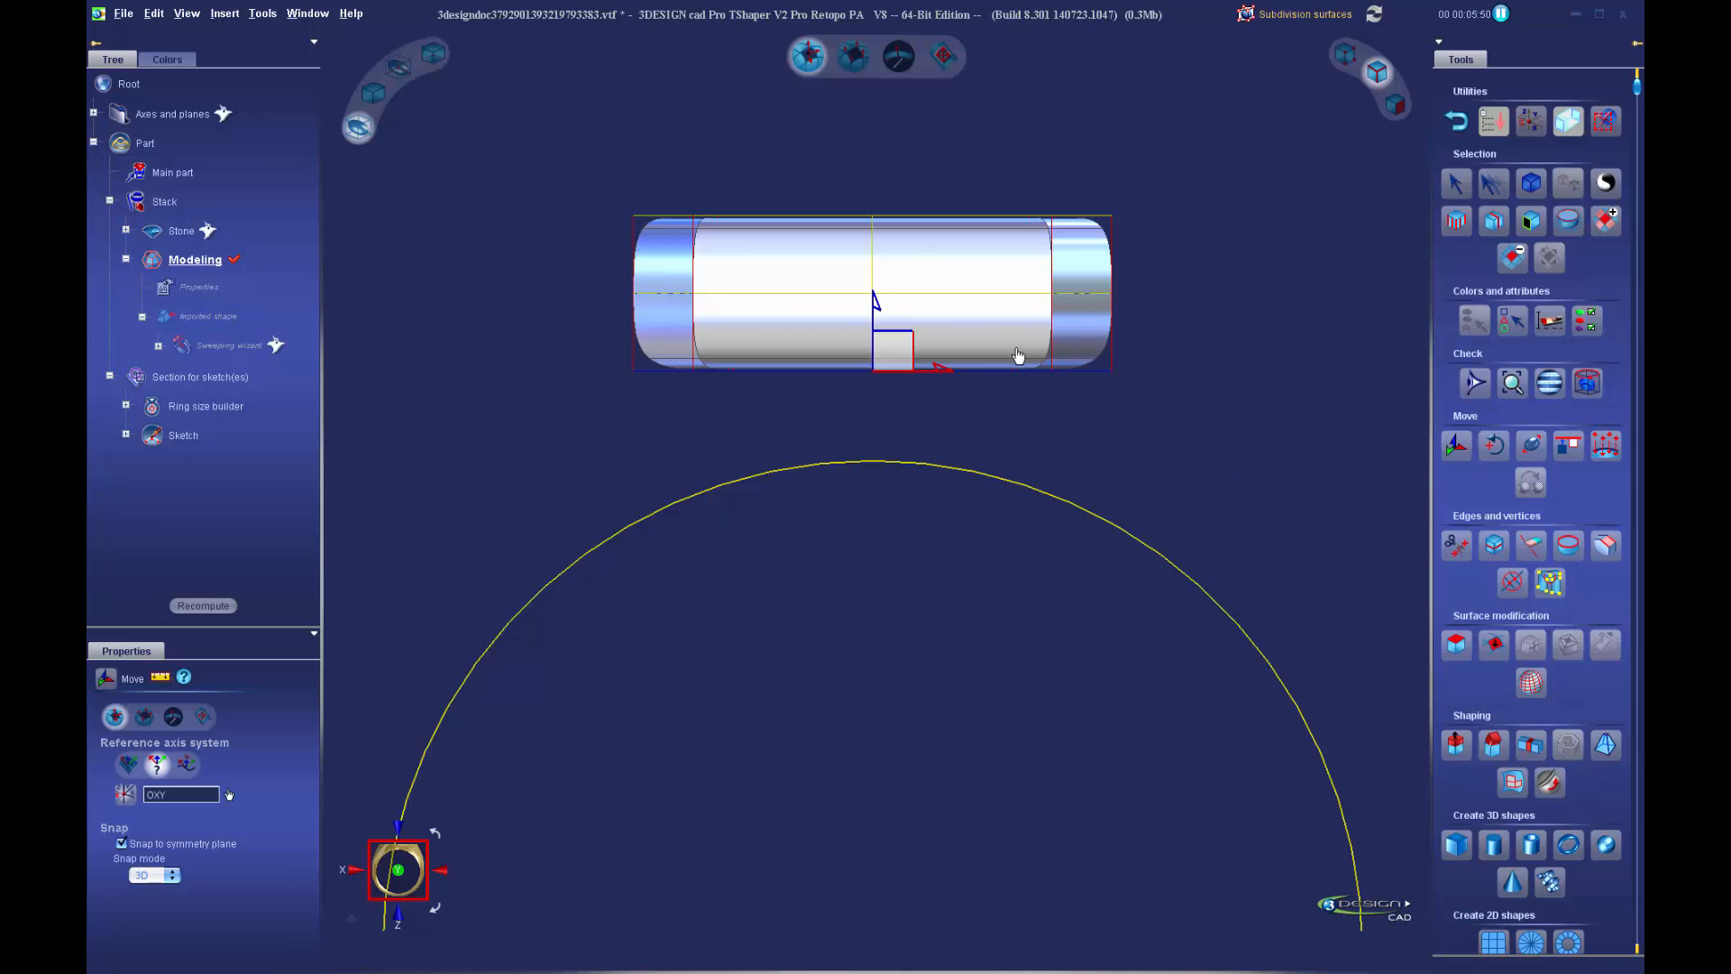
pyautogui.moveTo(877, 305); pyautogui.dragTo(874, 387)
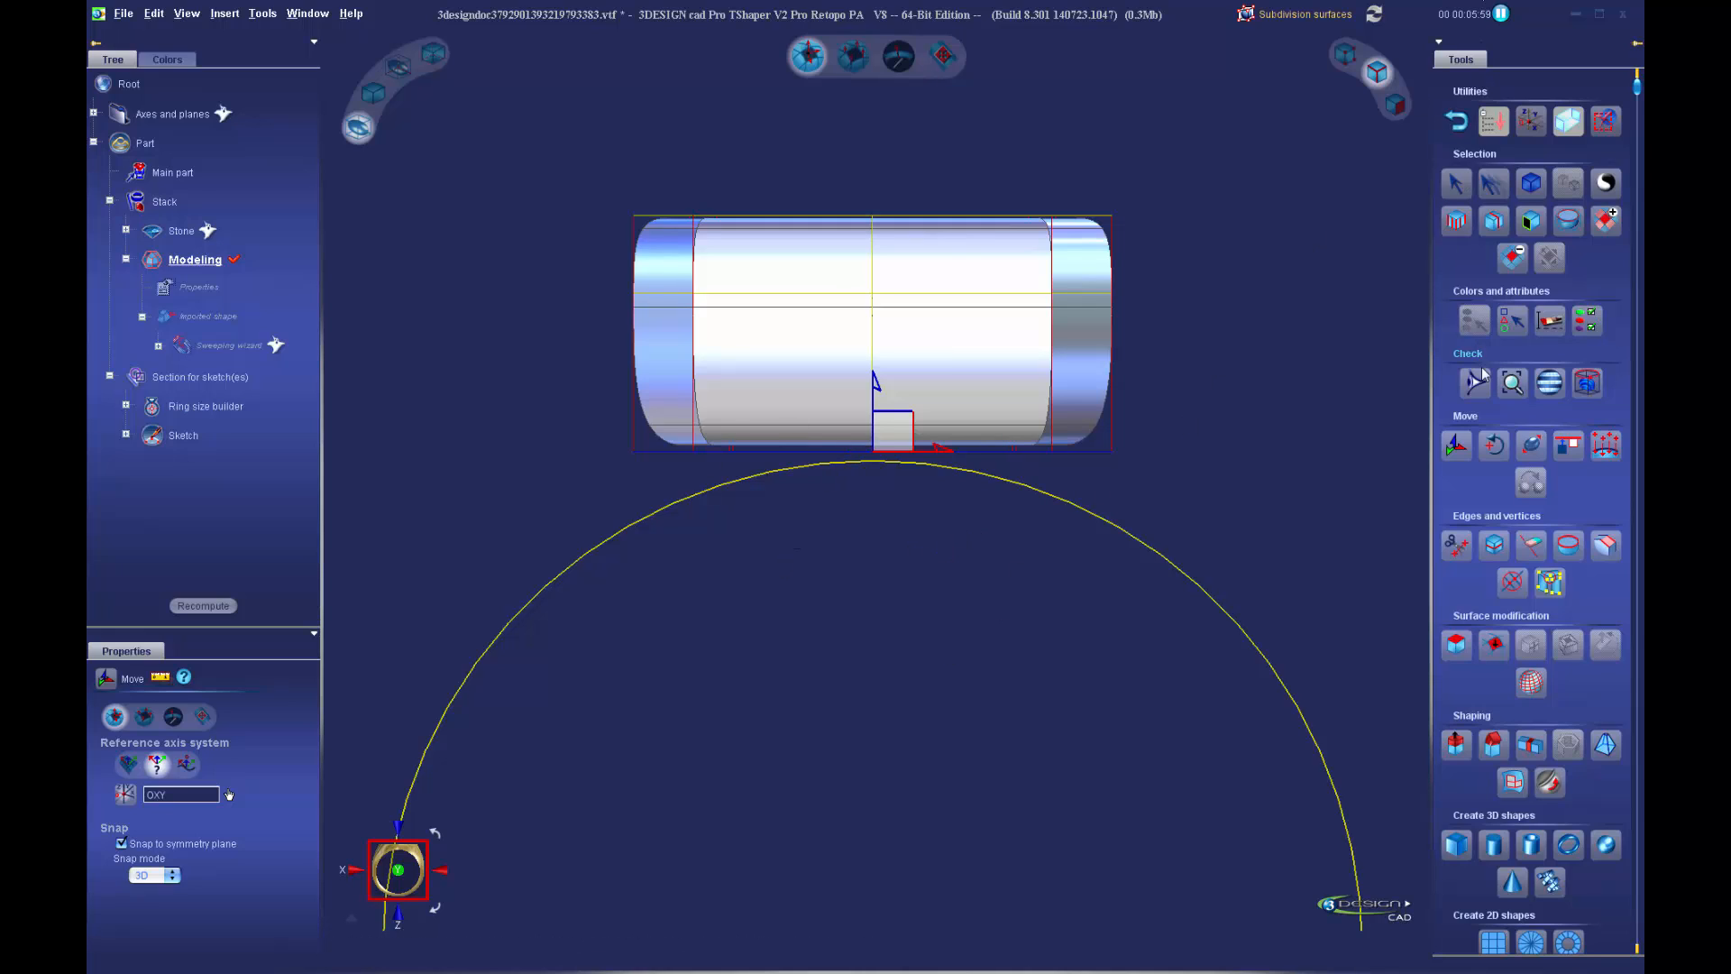
# Resize the bezel's bottom edges inward along the depth and width so the walls taper towards the base
pyautogui.moveTo(756, 379); pyautogui.dragTo(882, 552, button='middle')
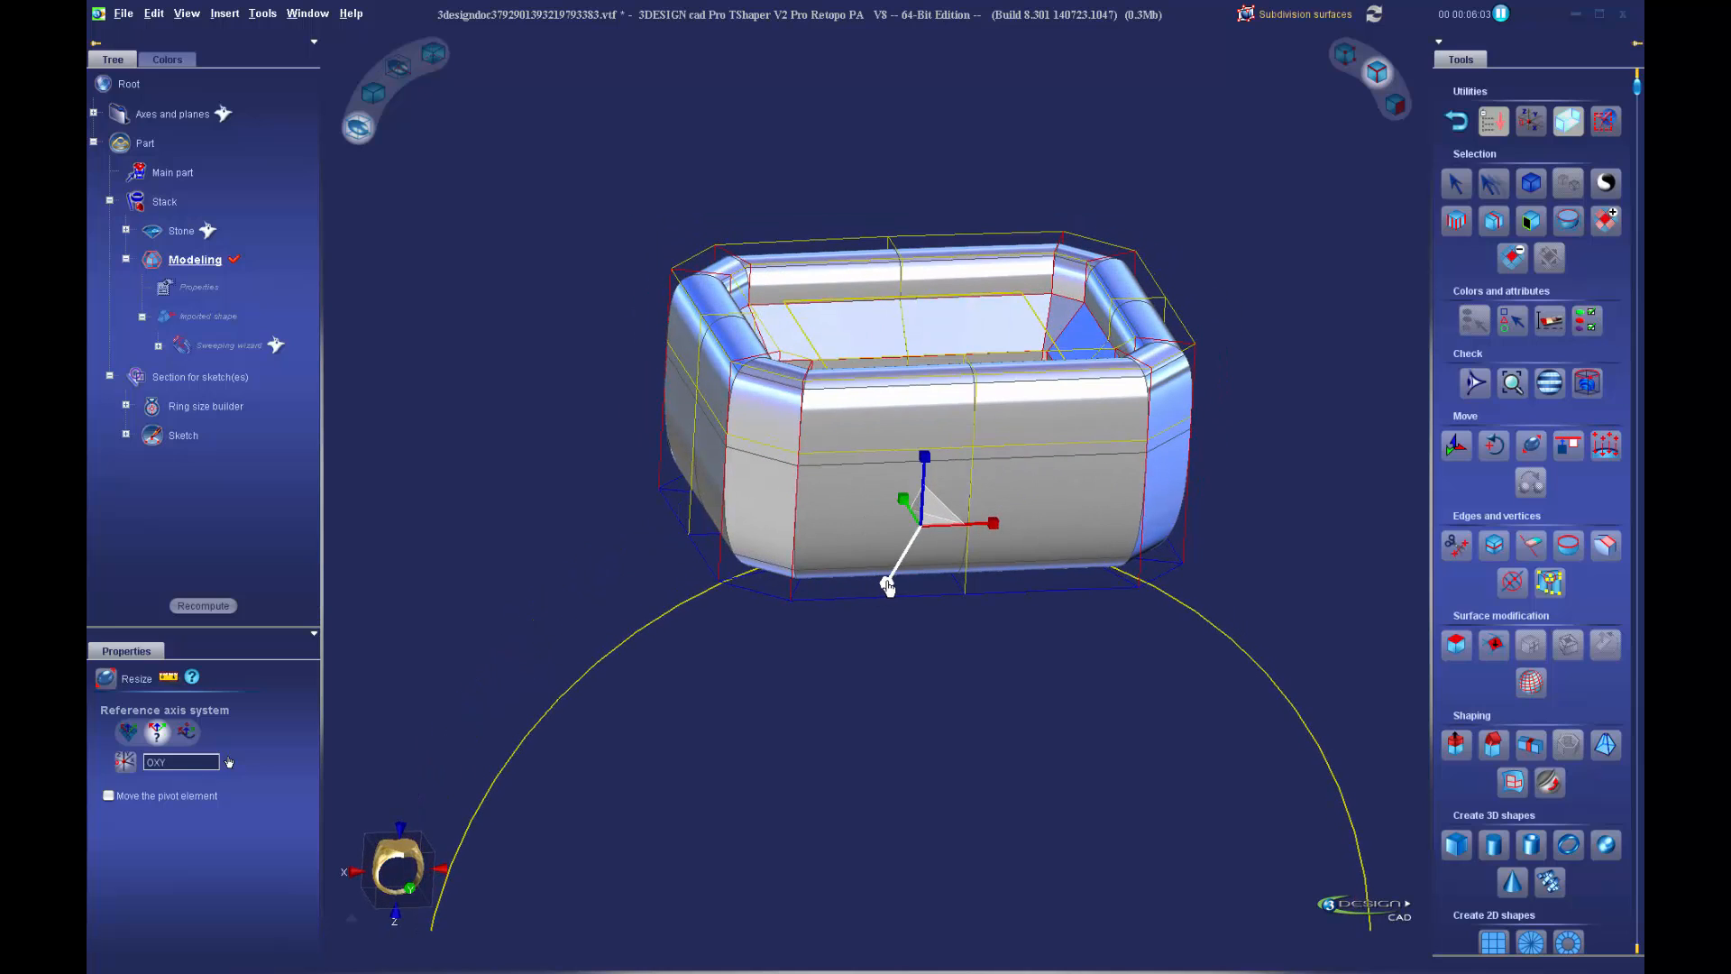
pyautogui.moveTo(889, 586); pyautogui.dragTo(901, 562)
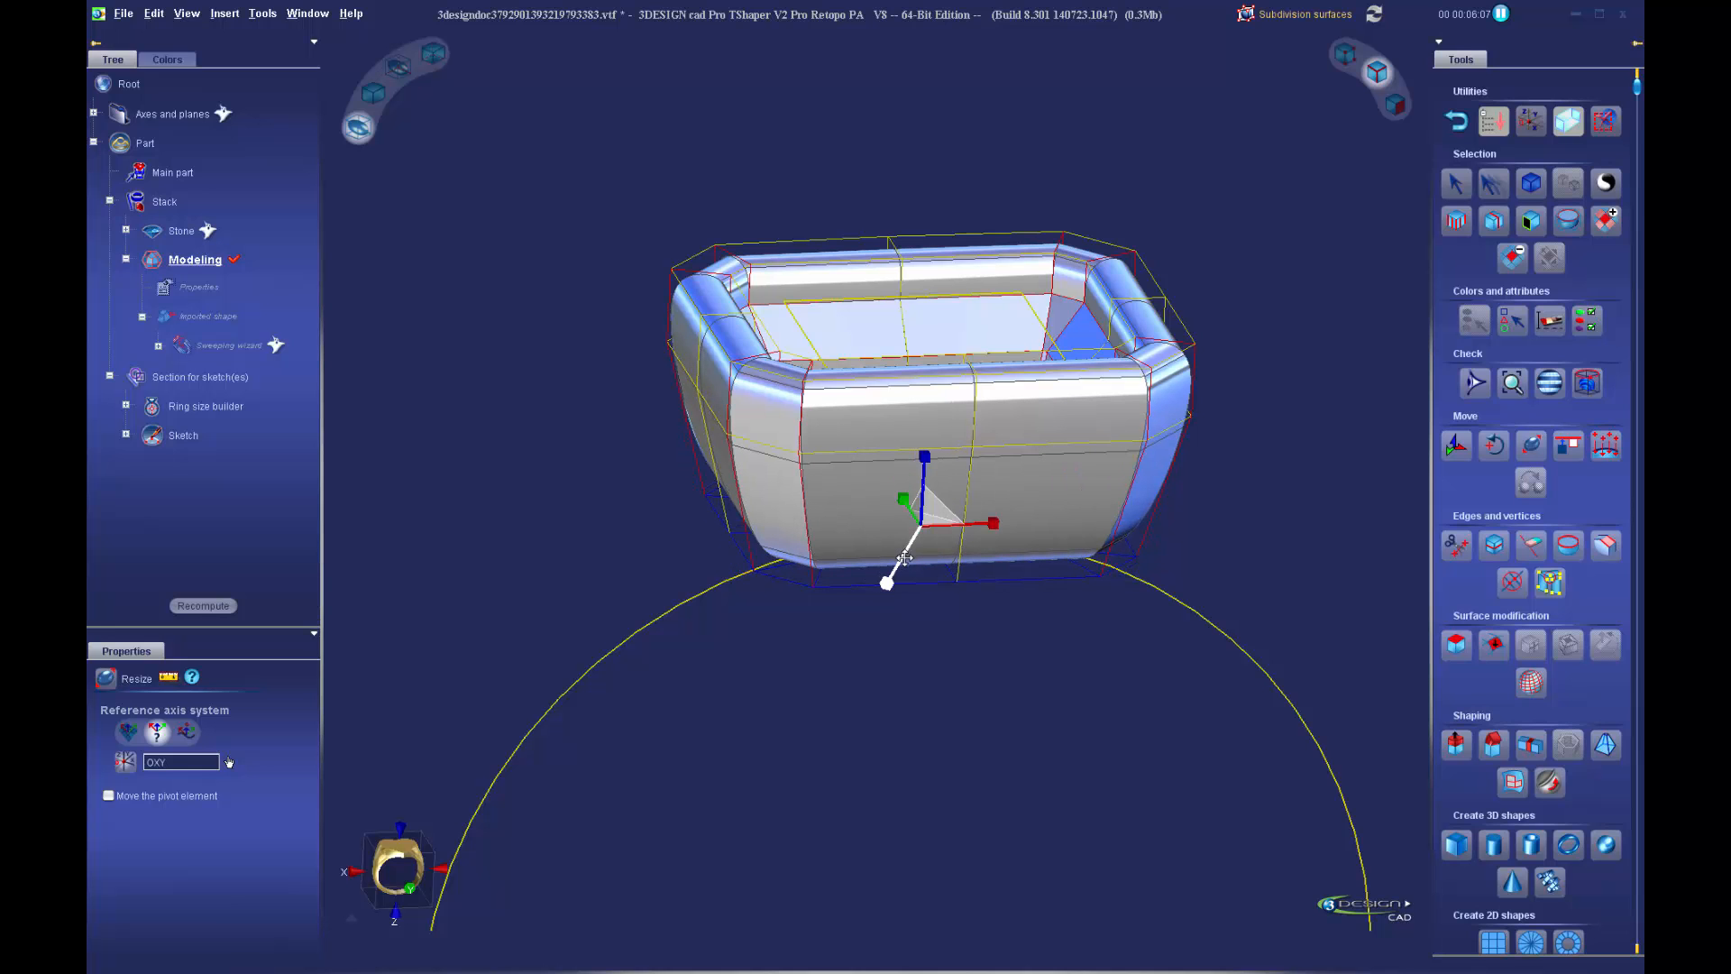
pyautogui.moveTo(1036, 606)
pyautogui.mouseDown(button='middle')
pyautogui.moveTo(1037, 436)
pyautogui.moveTo(918, 556)
pyautogui.mouseUp(button='middle')
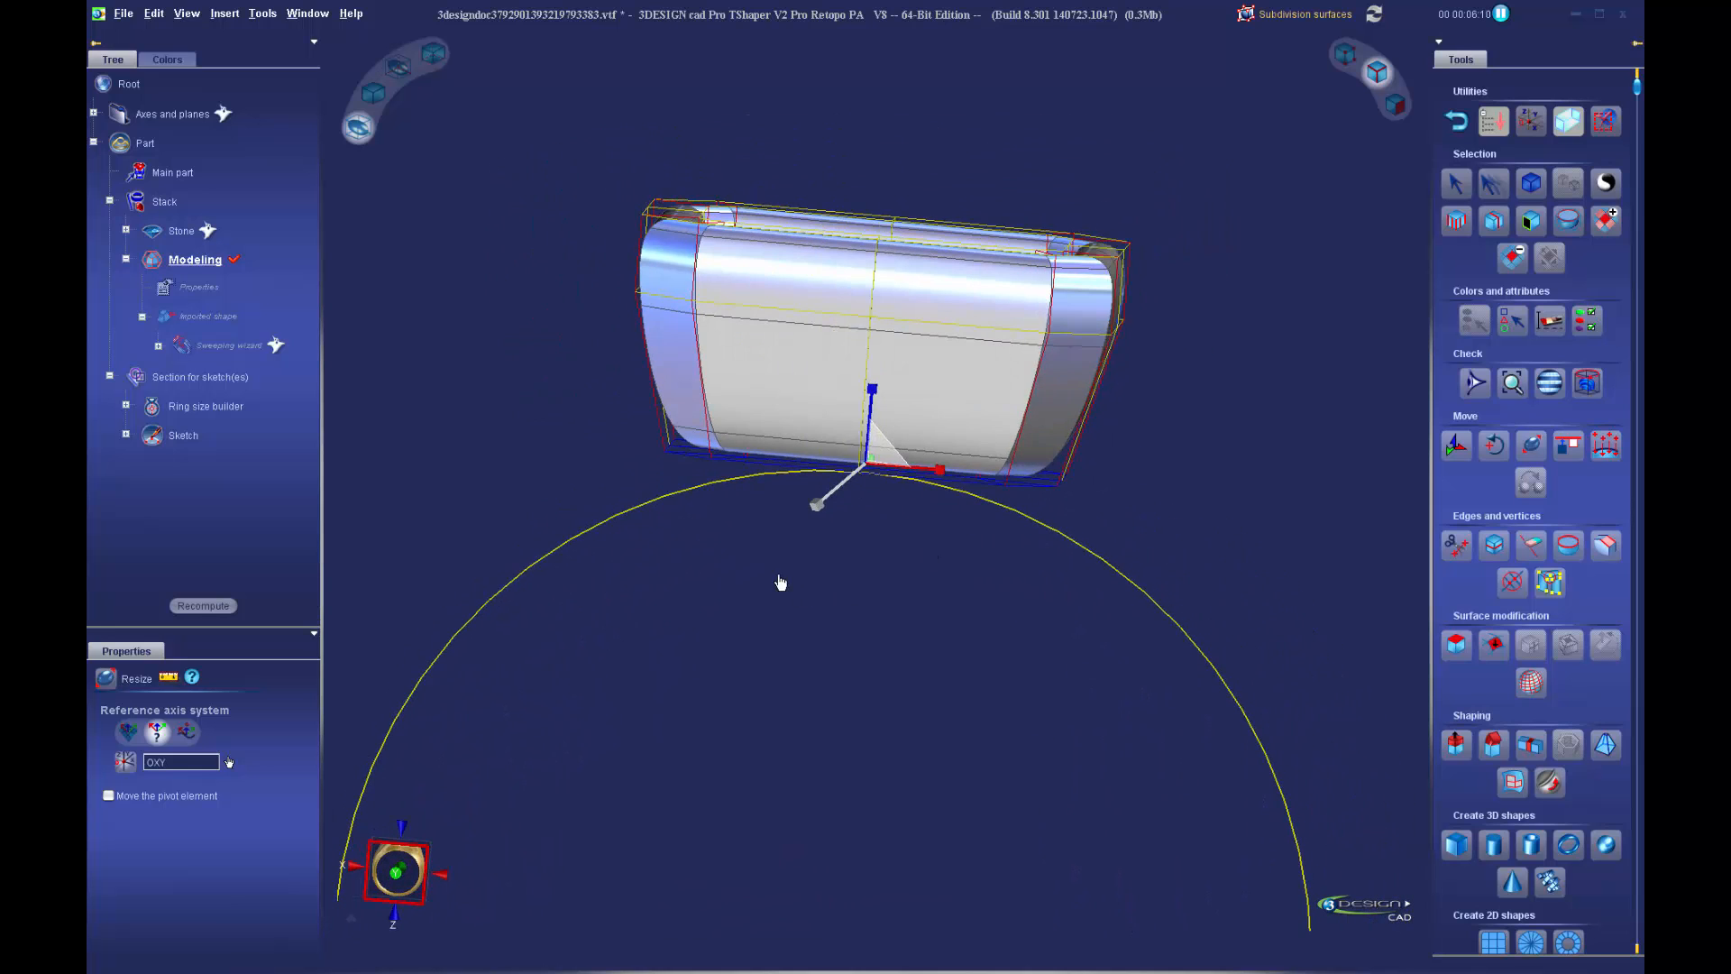
# Return to the front view and finish editing the bezel's subdivision surface to go back to solid modelling
pyautogui.click(402, 876)
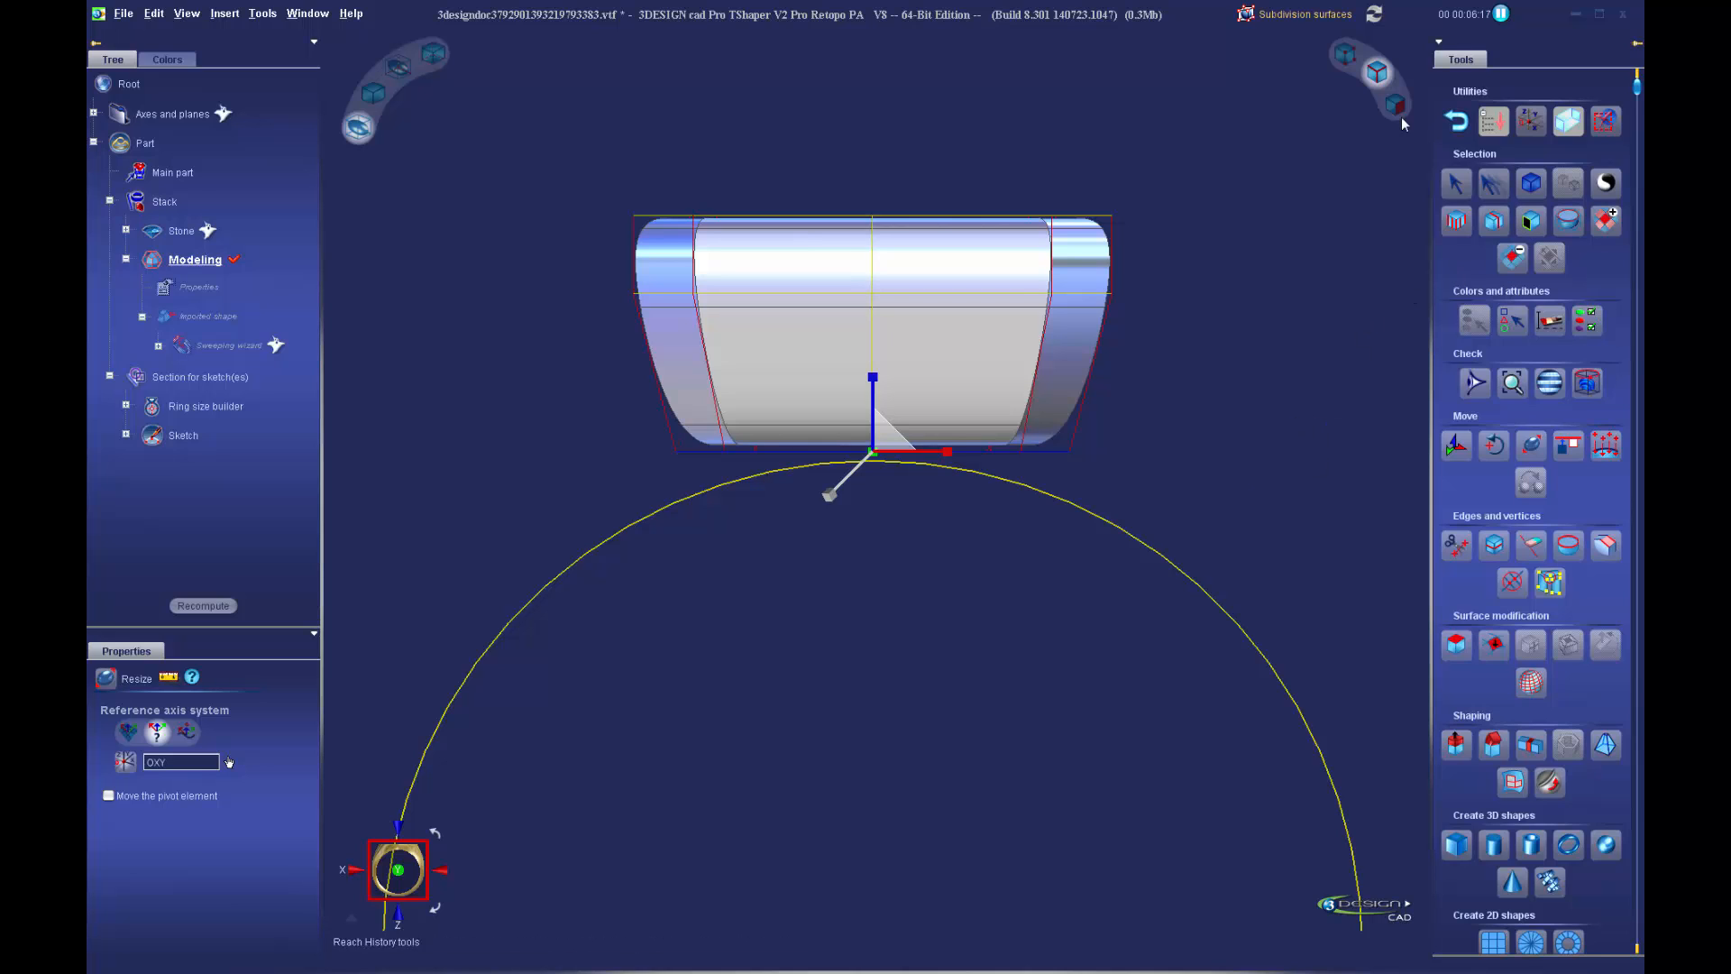
pyautogui.click(1457, 120)
pyautogui.click(1482, 120)
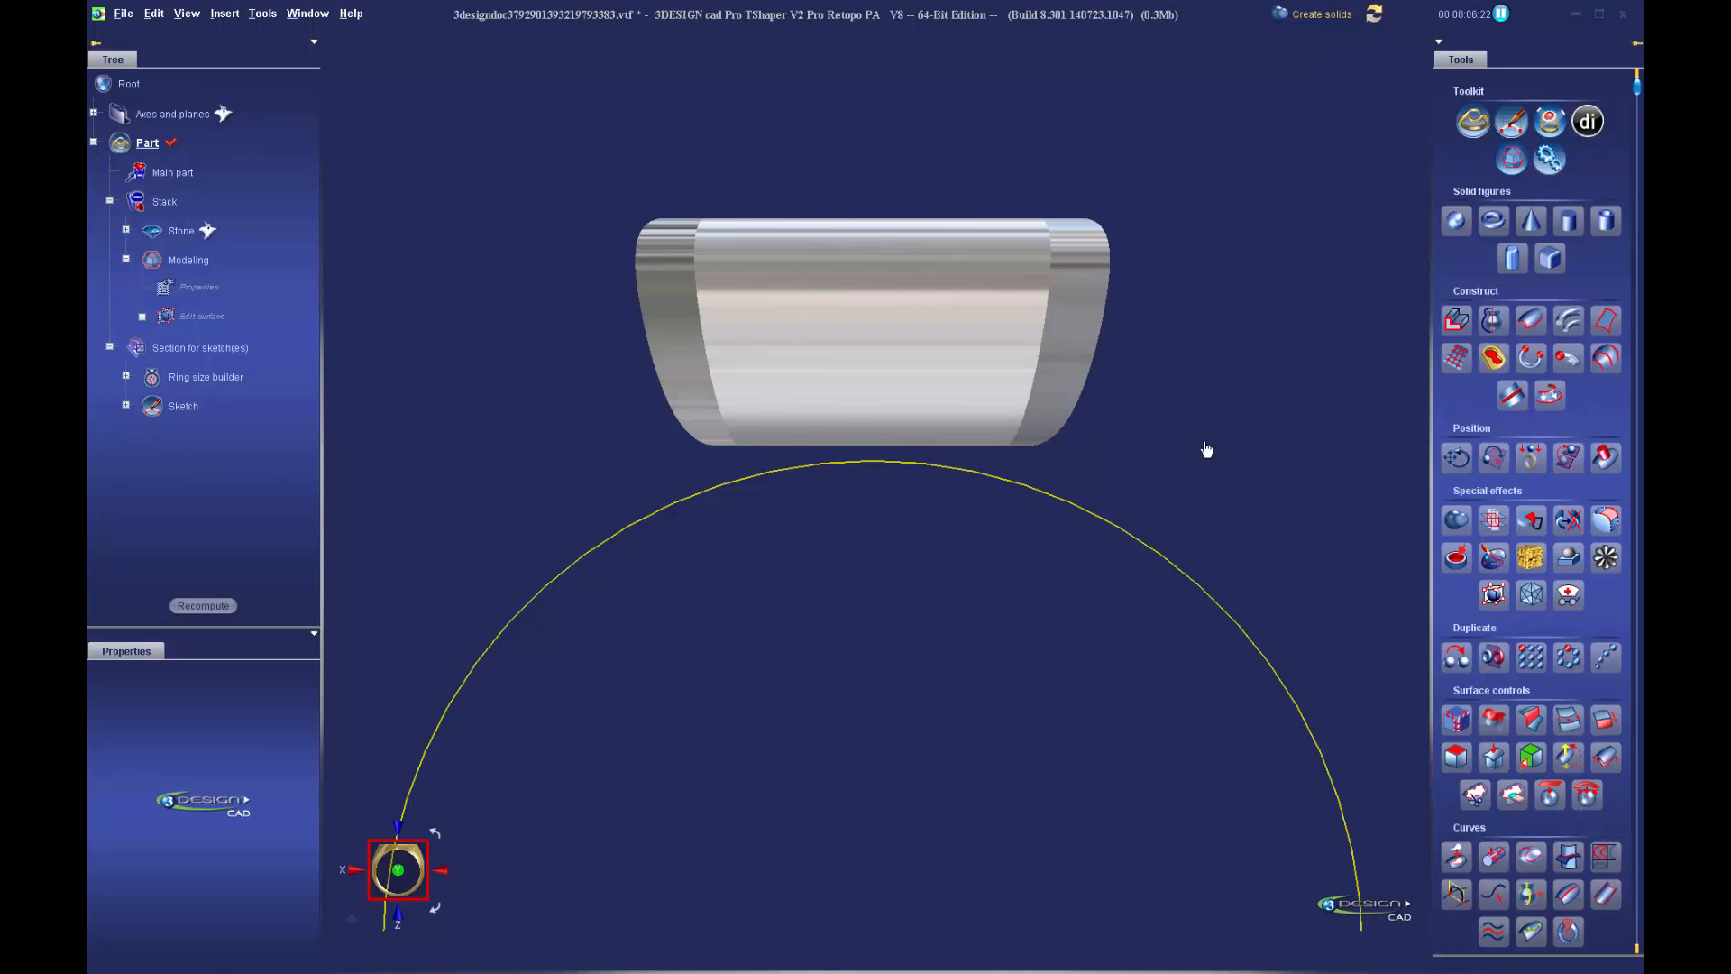
# Extrude the ring size circle about 6.2 mm on both sides symmetrically to form a capped cylinder beneath the bezel
pyautogui.click(572, 573)
pyautogui.moveTo(724, 467); pyautogui.dragTo(858, 558, button='middle')
pyautogui.scroll(-4, 907, 651)
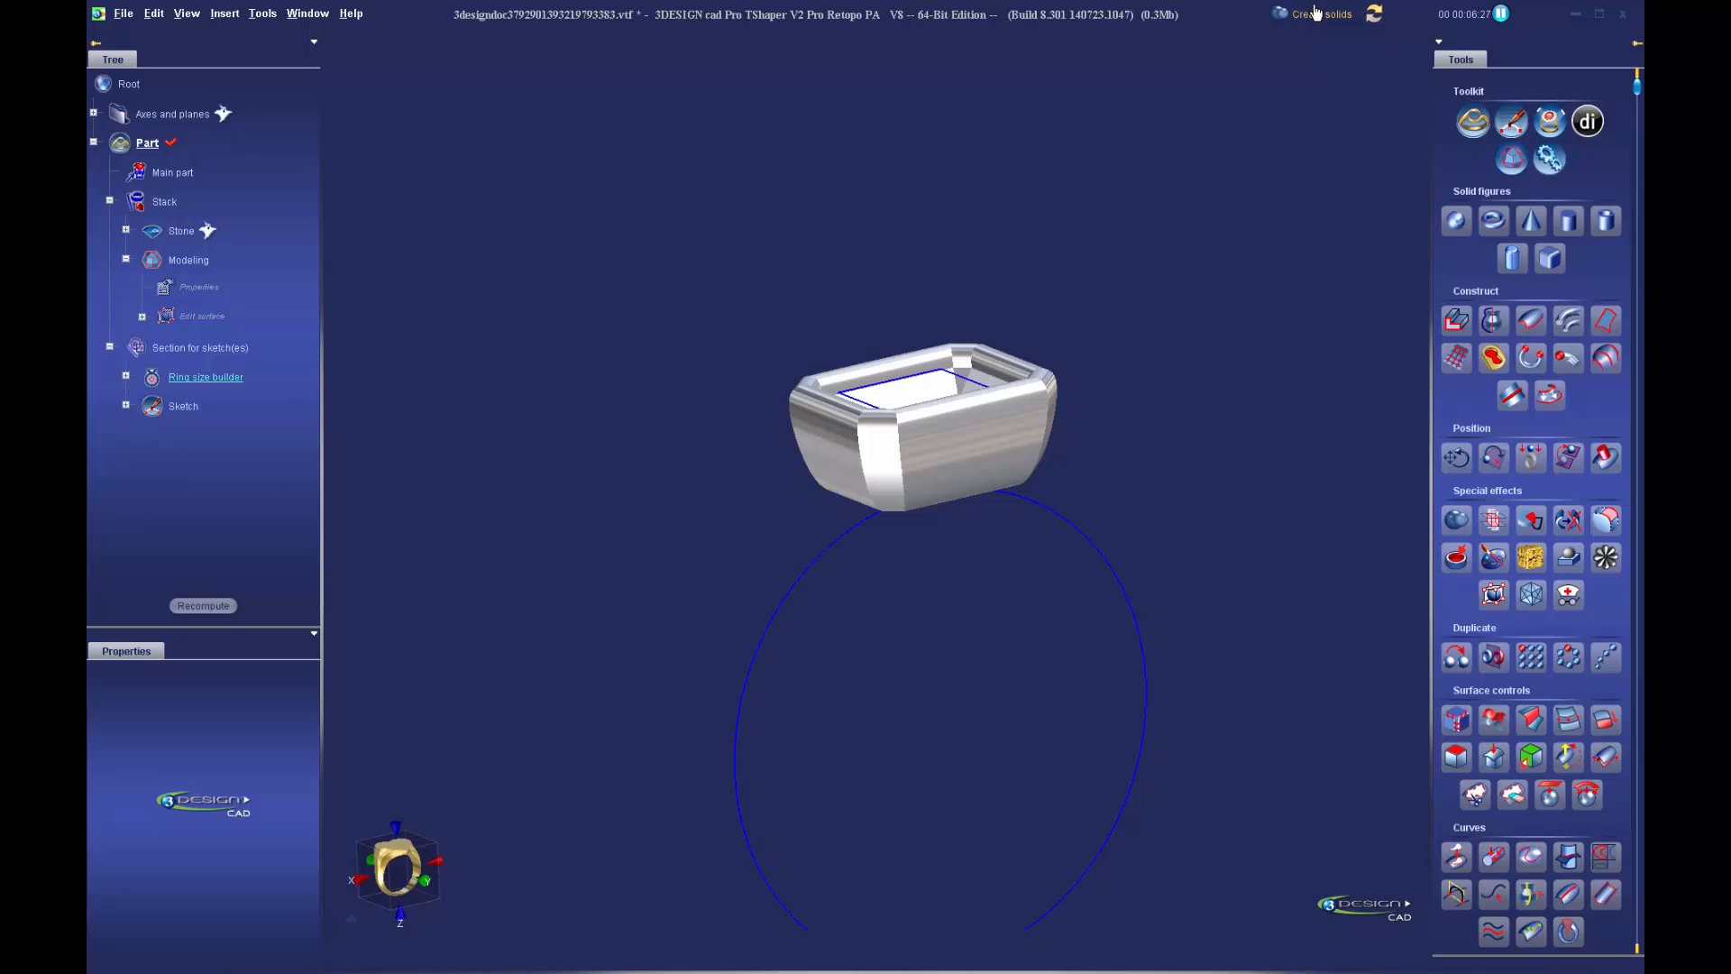
pyautogui.click(1459, 324)
pyautogui.scroll(-5, 774, 480)
pyautogui.moveTo(793, 487); pyautogui.dragTo(954, 630, button='middle')
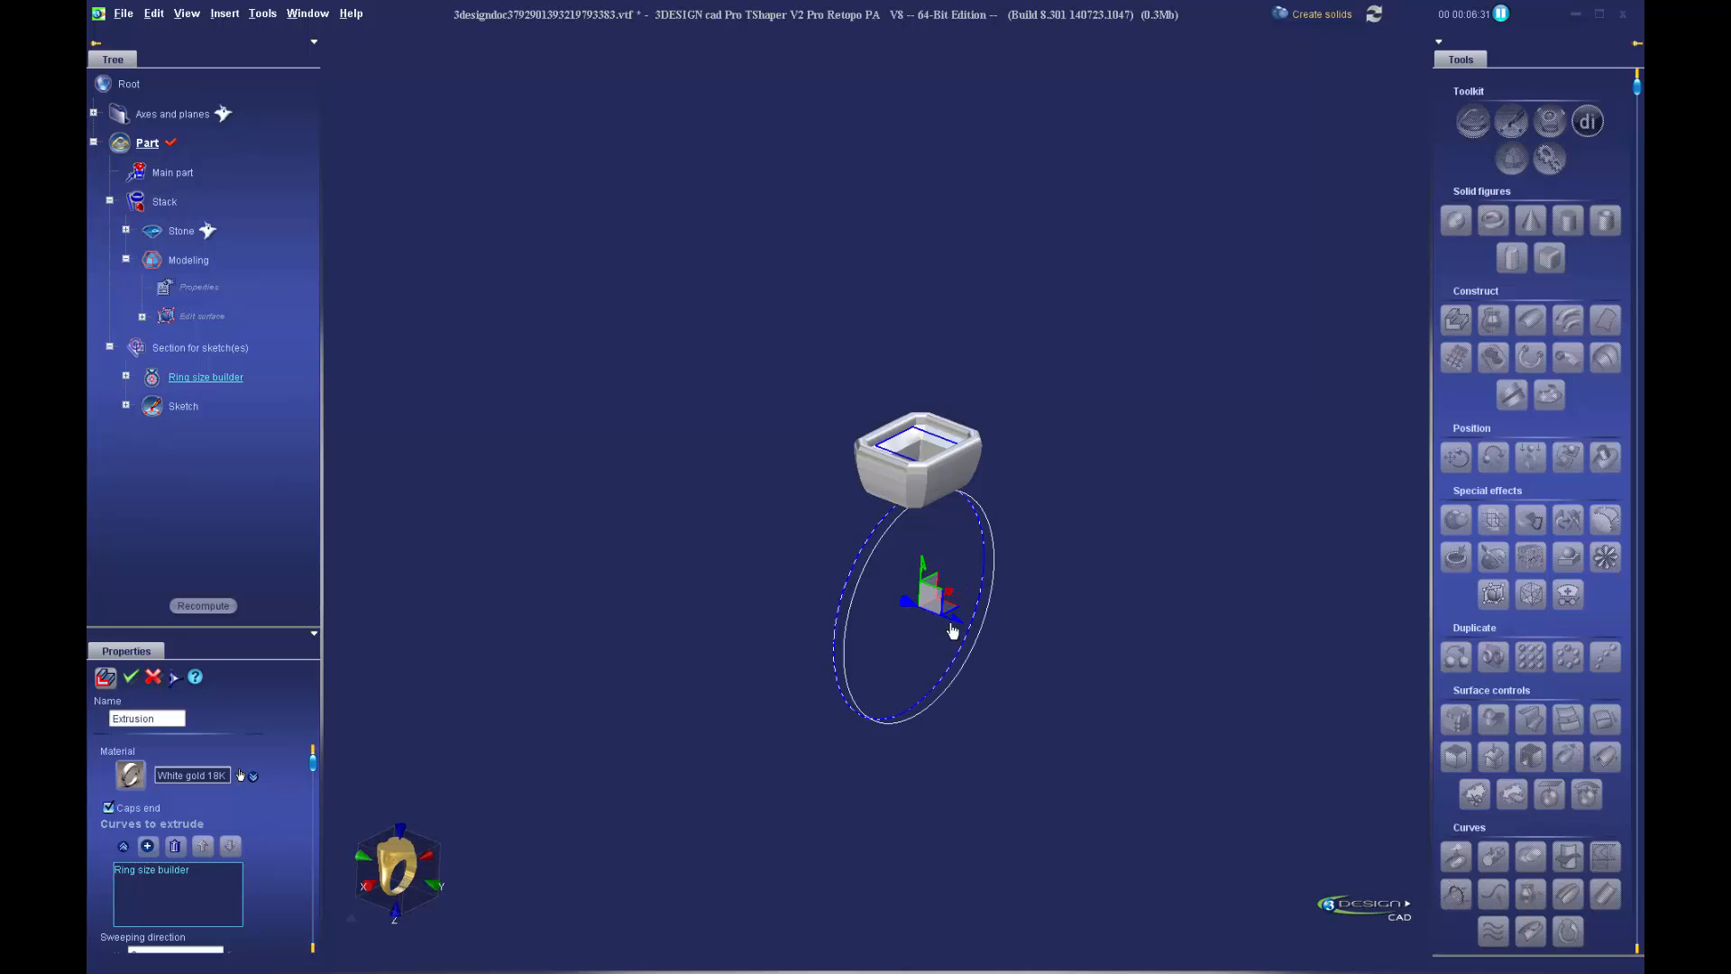
pyautogui.moveTo(954, 630); pyautogui.dragTo(1014, 649)
pyautogui.scroll(-3, 265, 888)
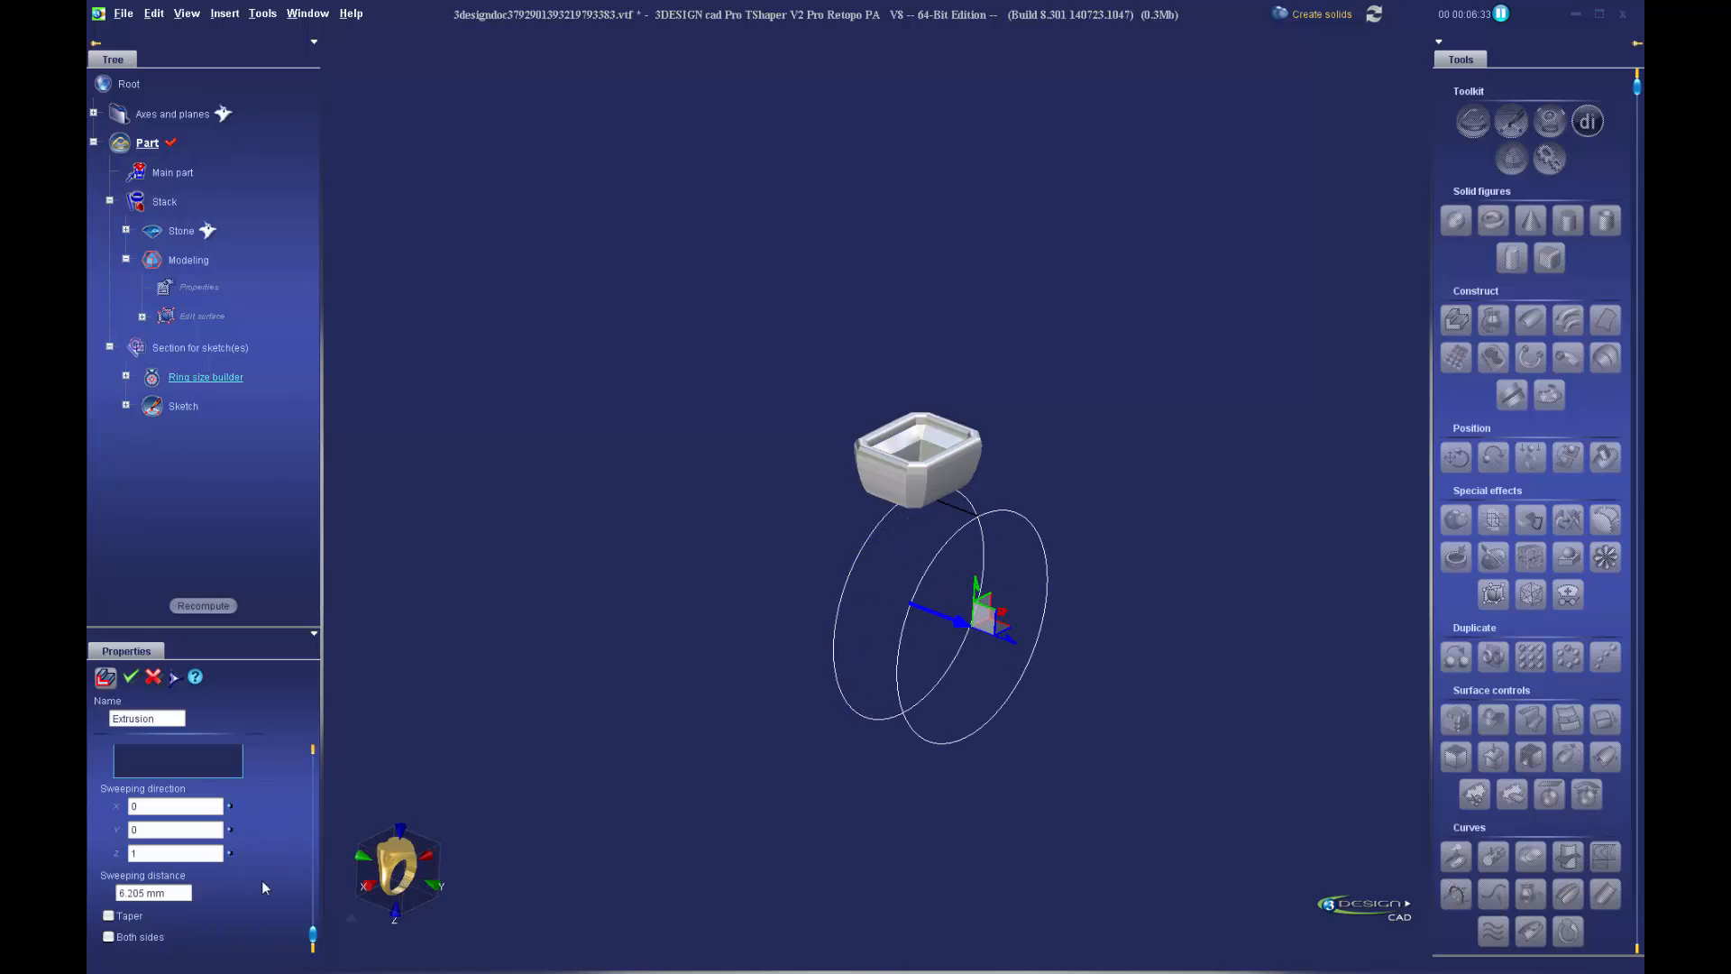
pyautogui.click(109, 938)
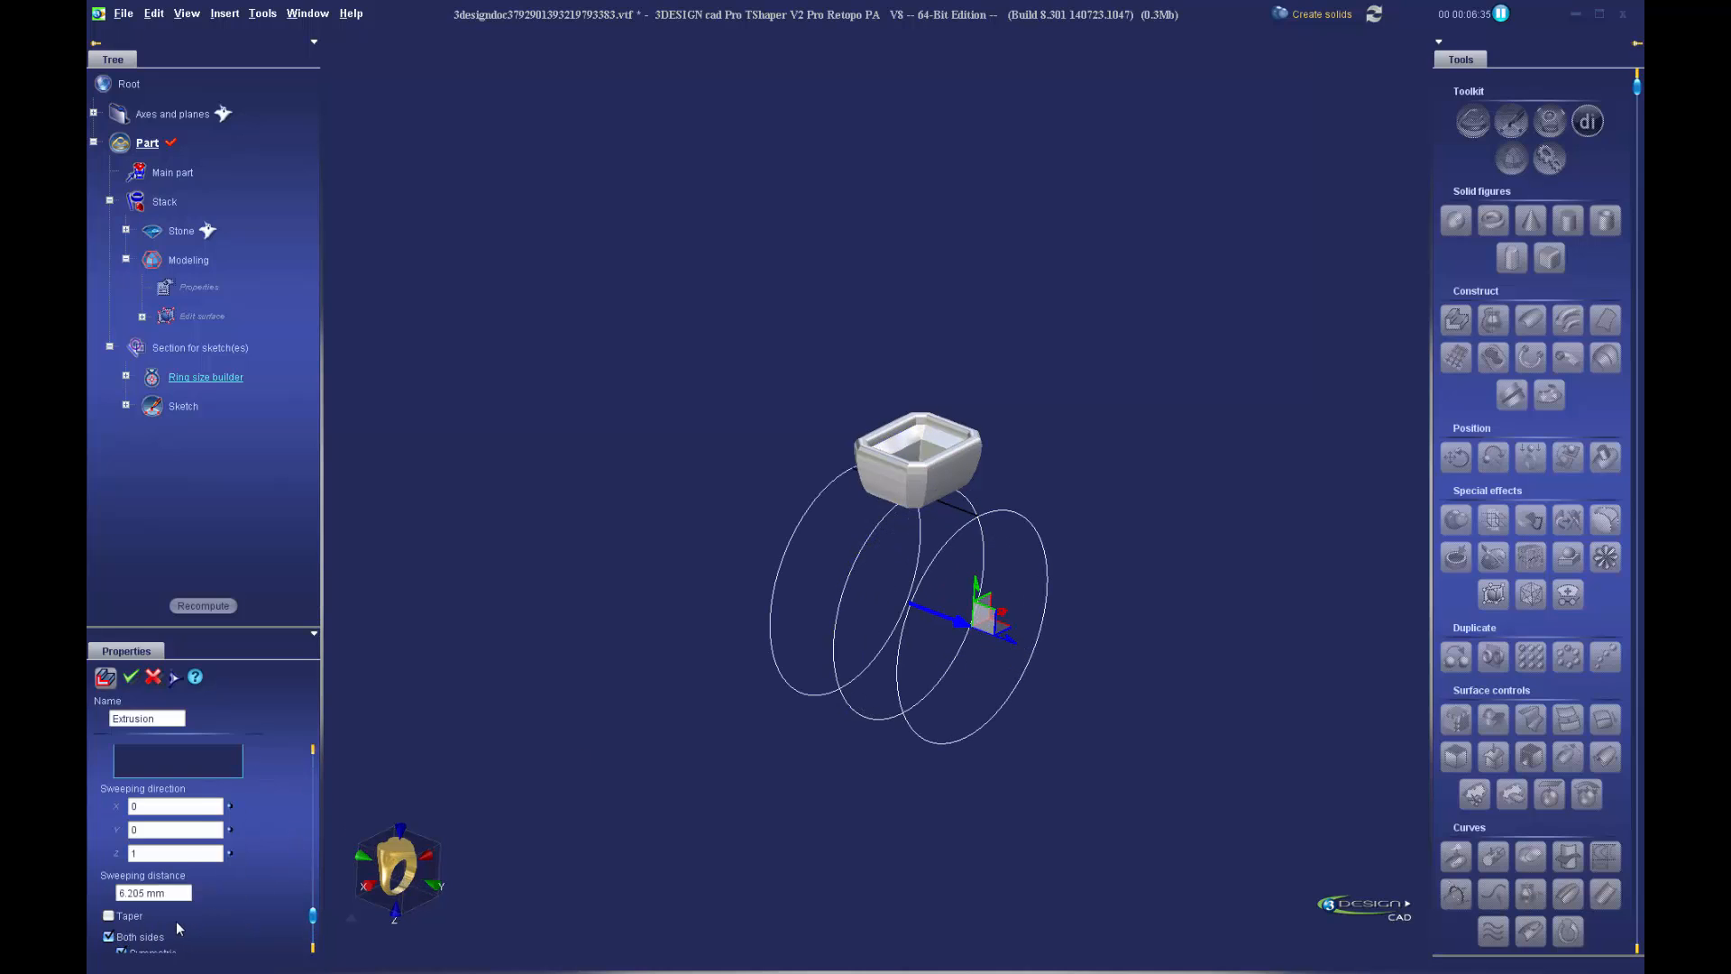
pyautogui.scroll(-1, 196, 857)
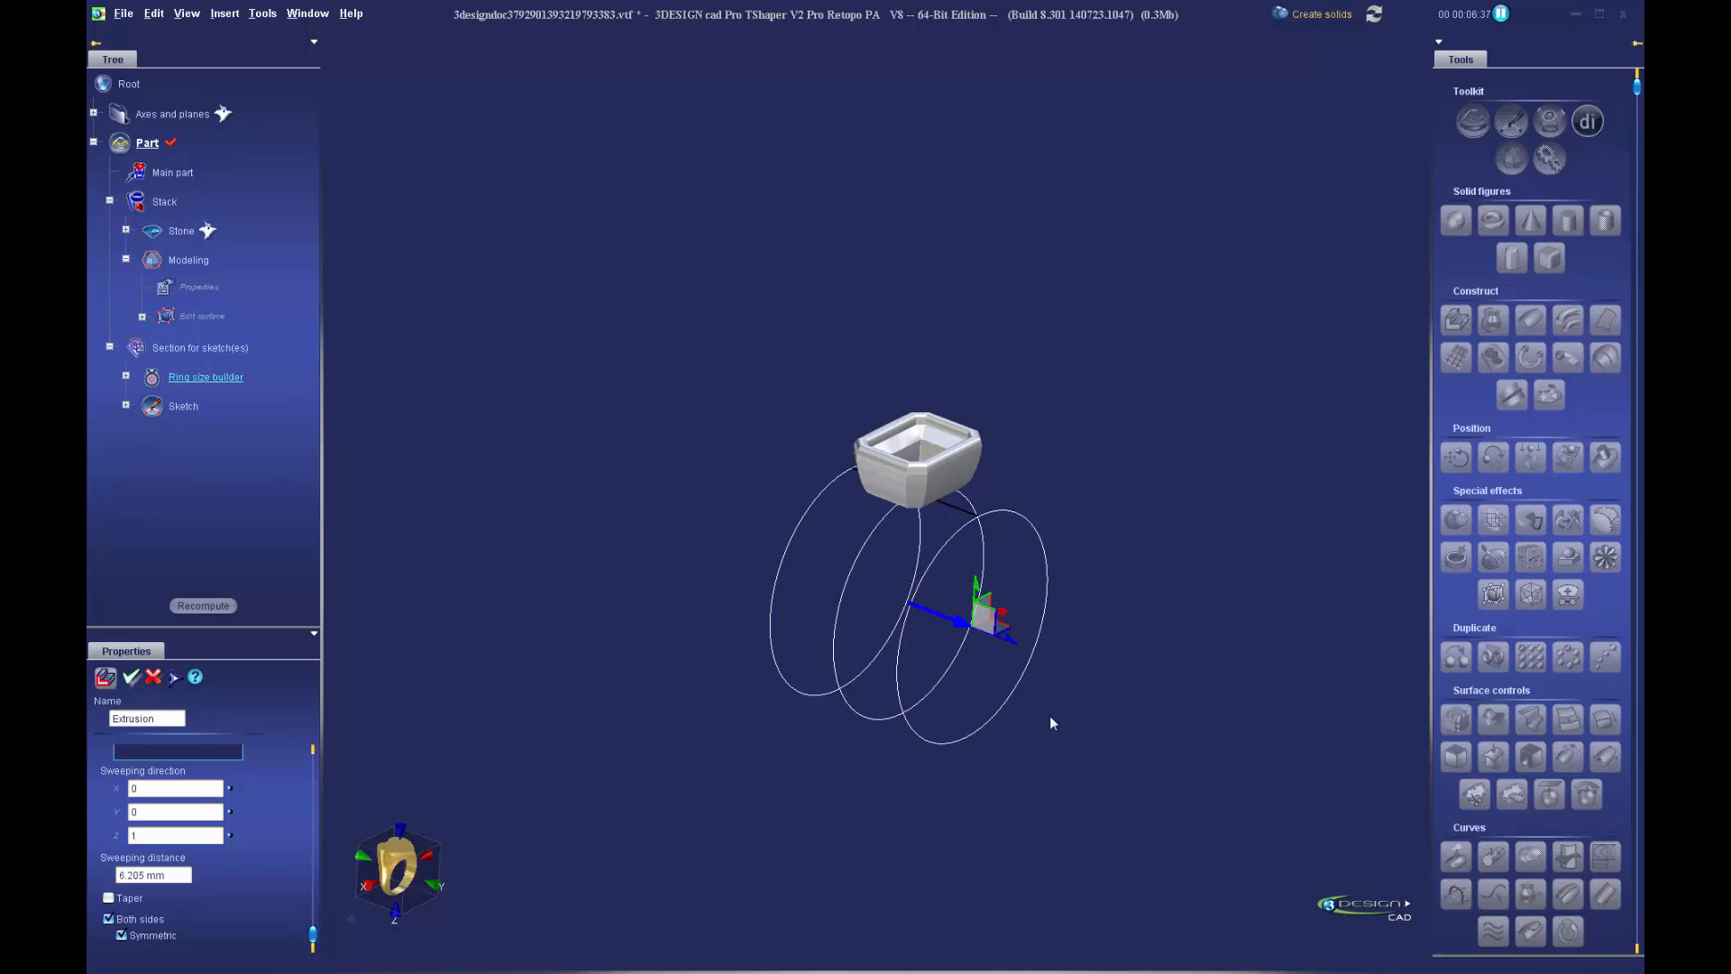
pyautogui.moveTo(1155, 554); pyautogui.dragTo(995, 634, button='middle')
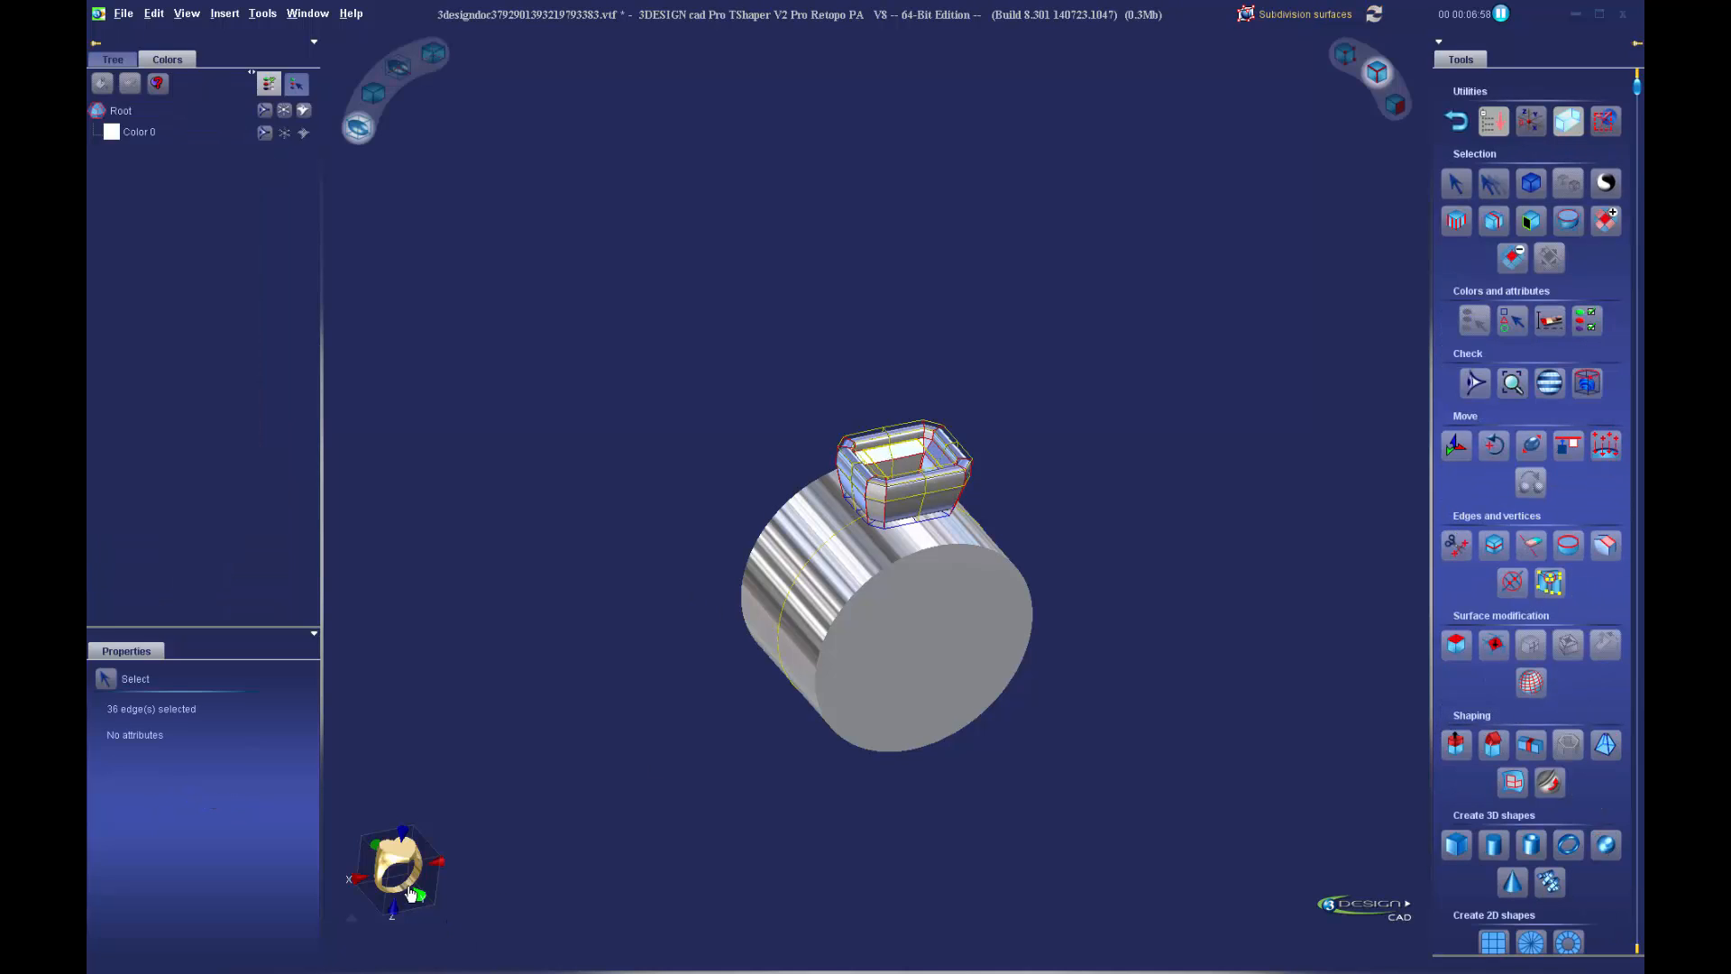
# Select all the vertices along the bezel's bottom edge in the front view
pyautogui.click(412, 893)
pyautogui.scroll(3, 927, 532)
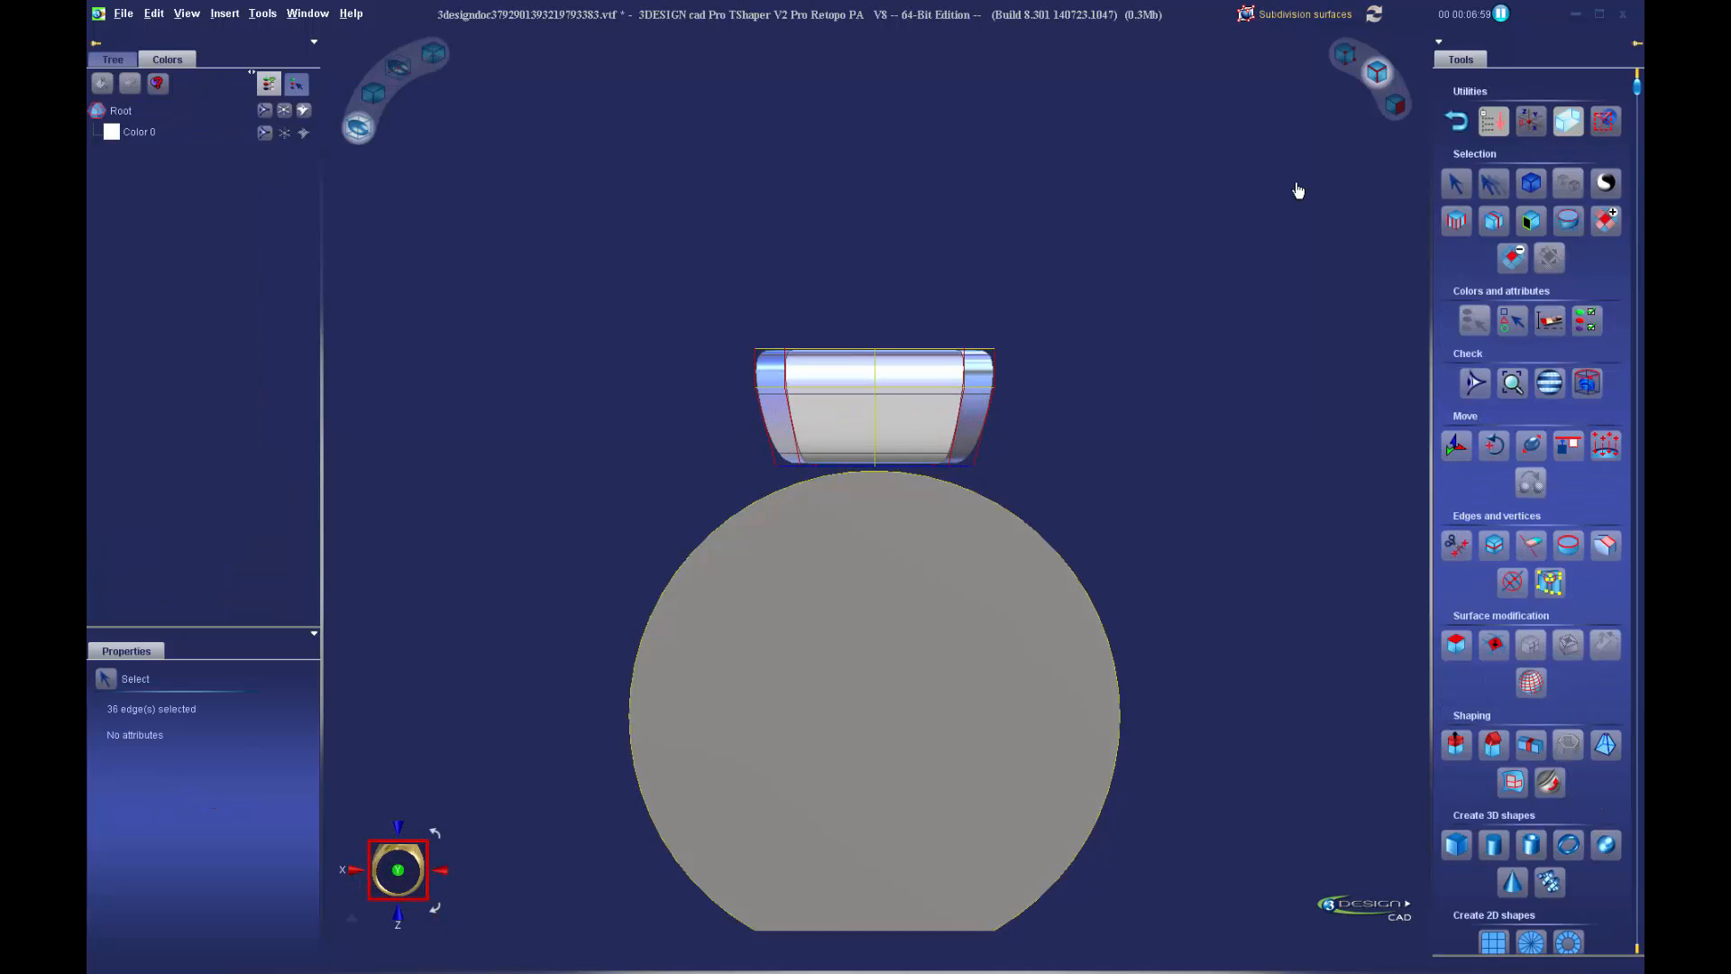
pyautogui.click(1340, 68)
pyautogui.scroll(4, 820, 484)
pyautogui.moveTo(578, 425); pyautogui.dragTo(1195, 476)
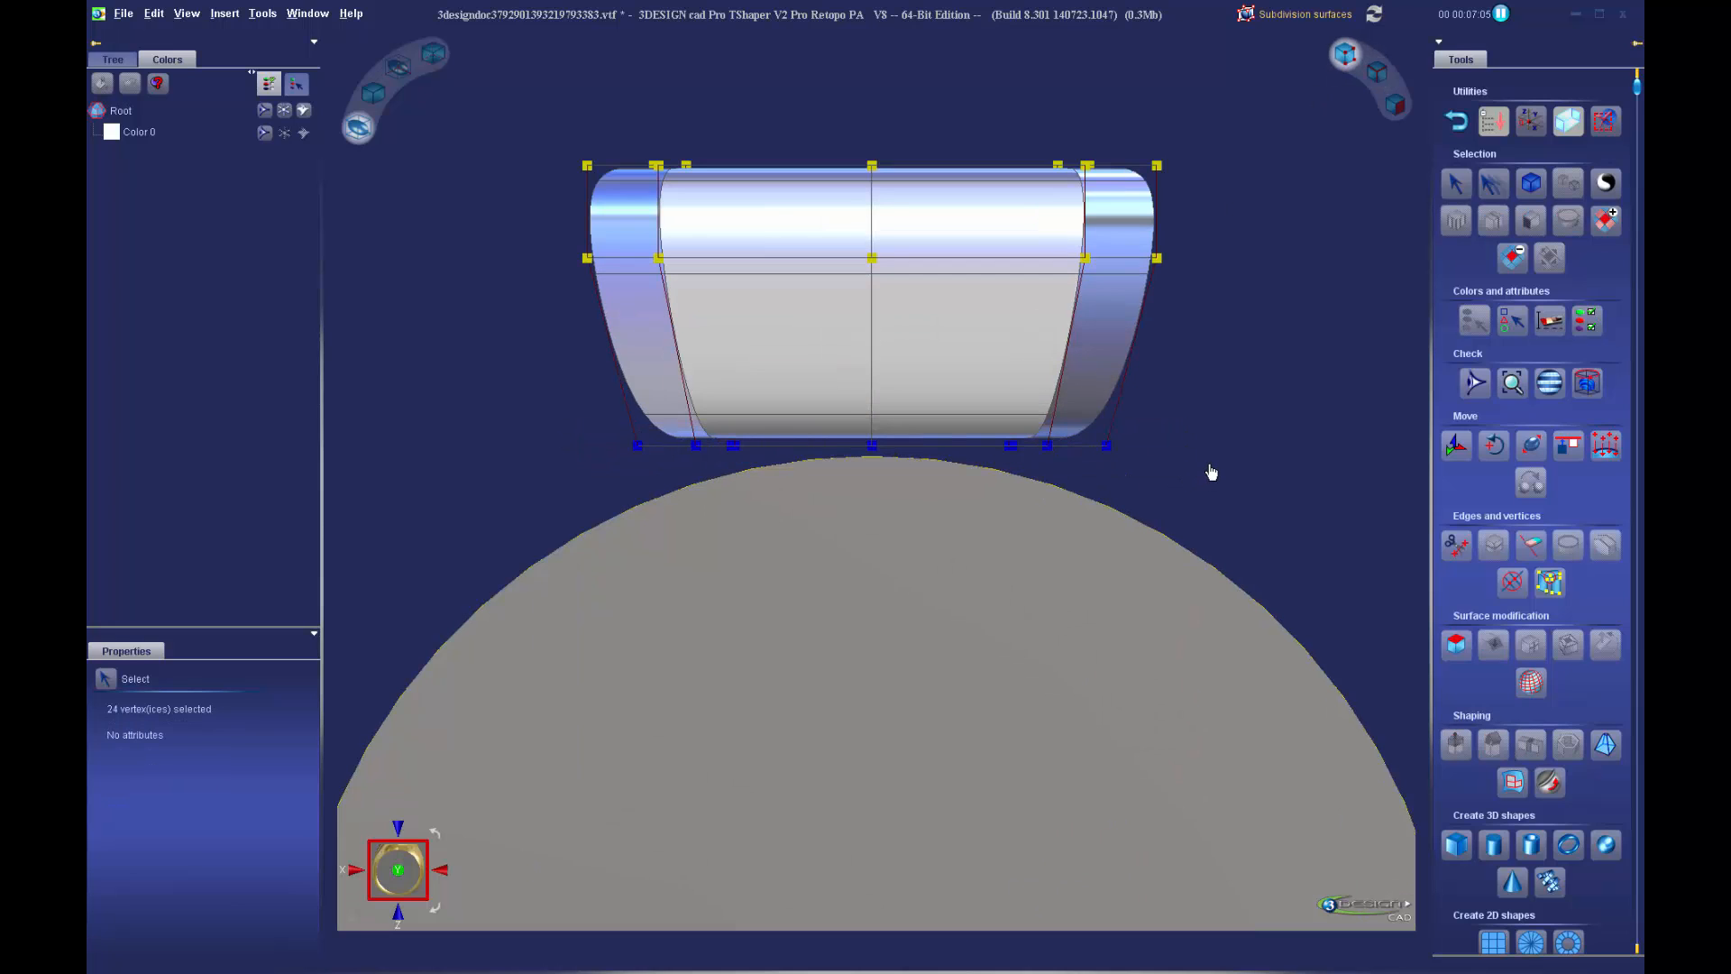
# Set up the Project onto tool for the bottom vertices with the extruded cylinder as the solid support
pyautogui.click(1605, 445)
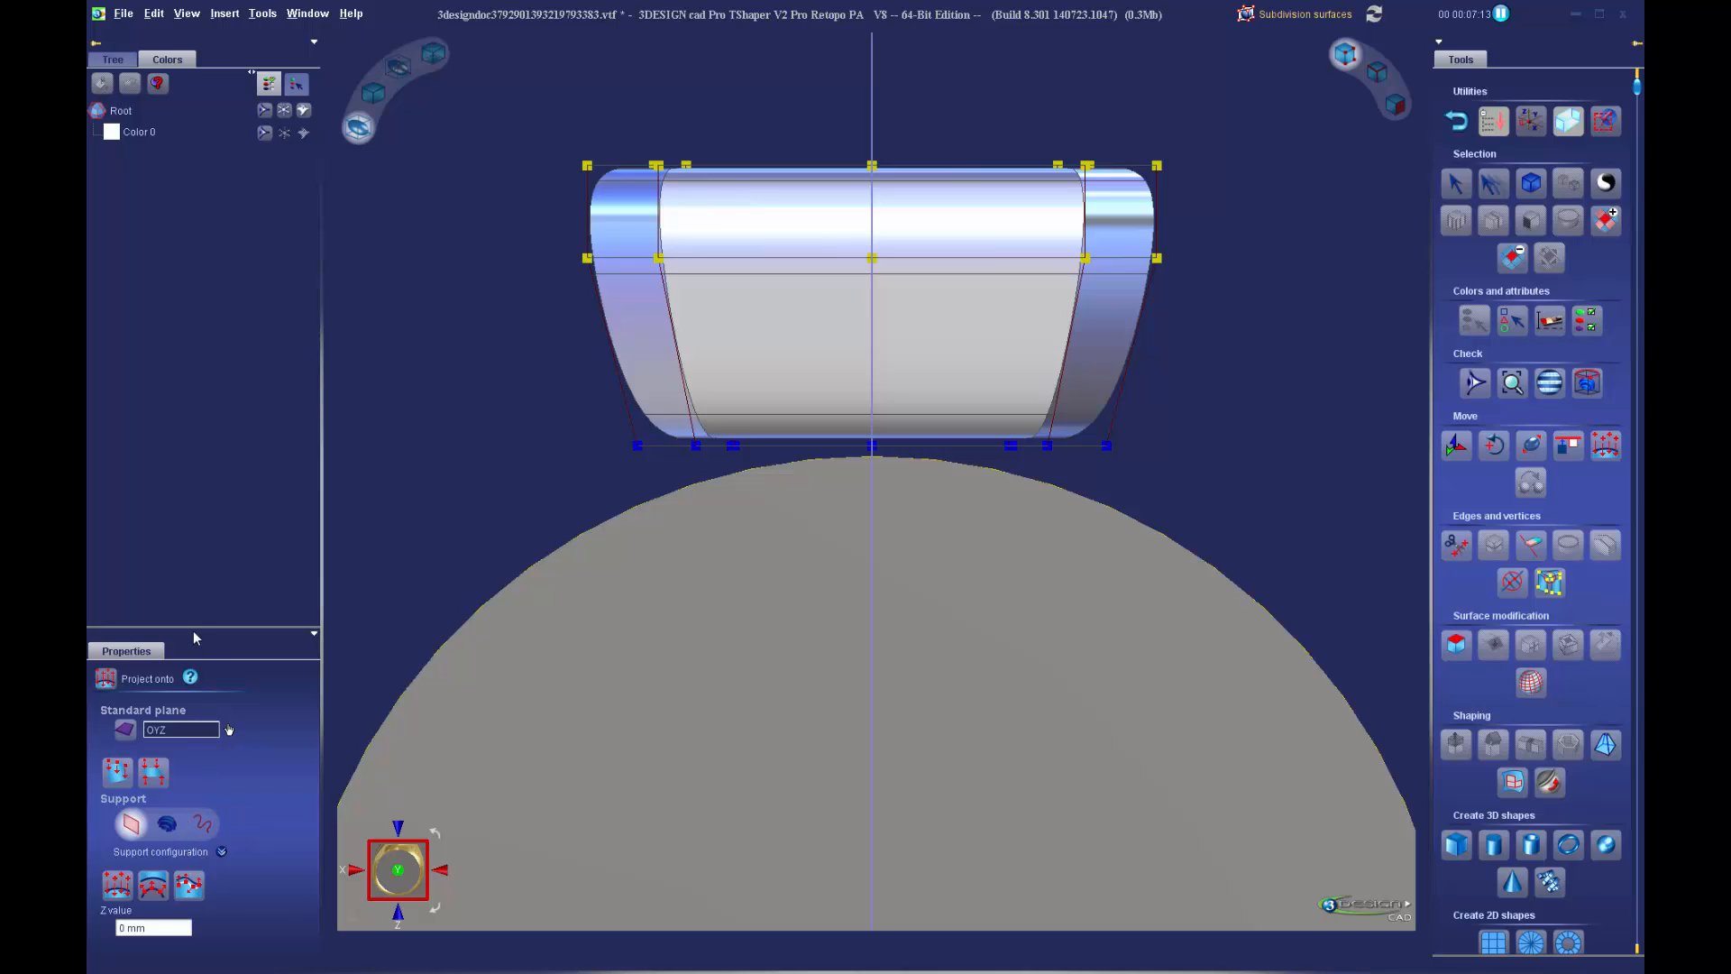
pyautogui.moveTo(193, 629); pyautogui.dragTo(177, 476)
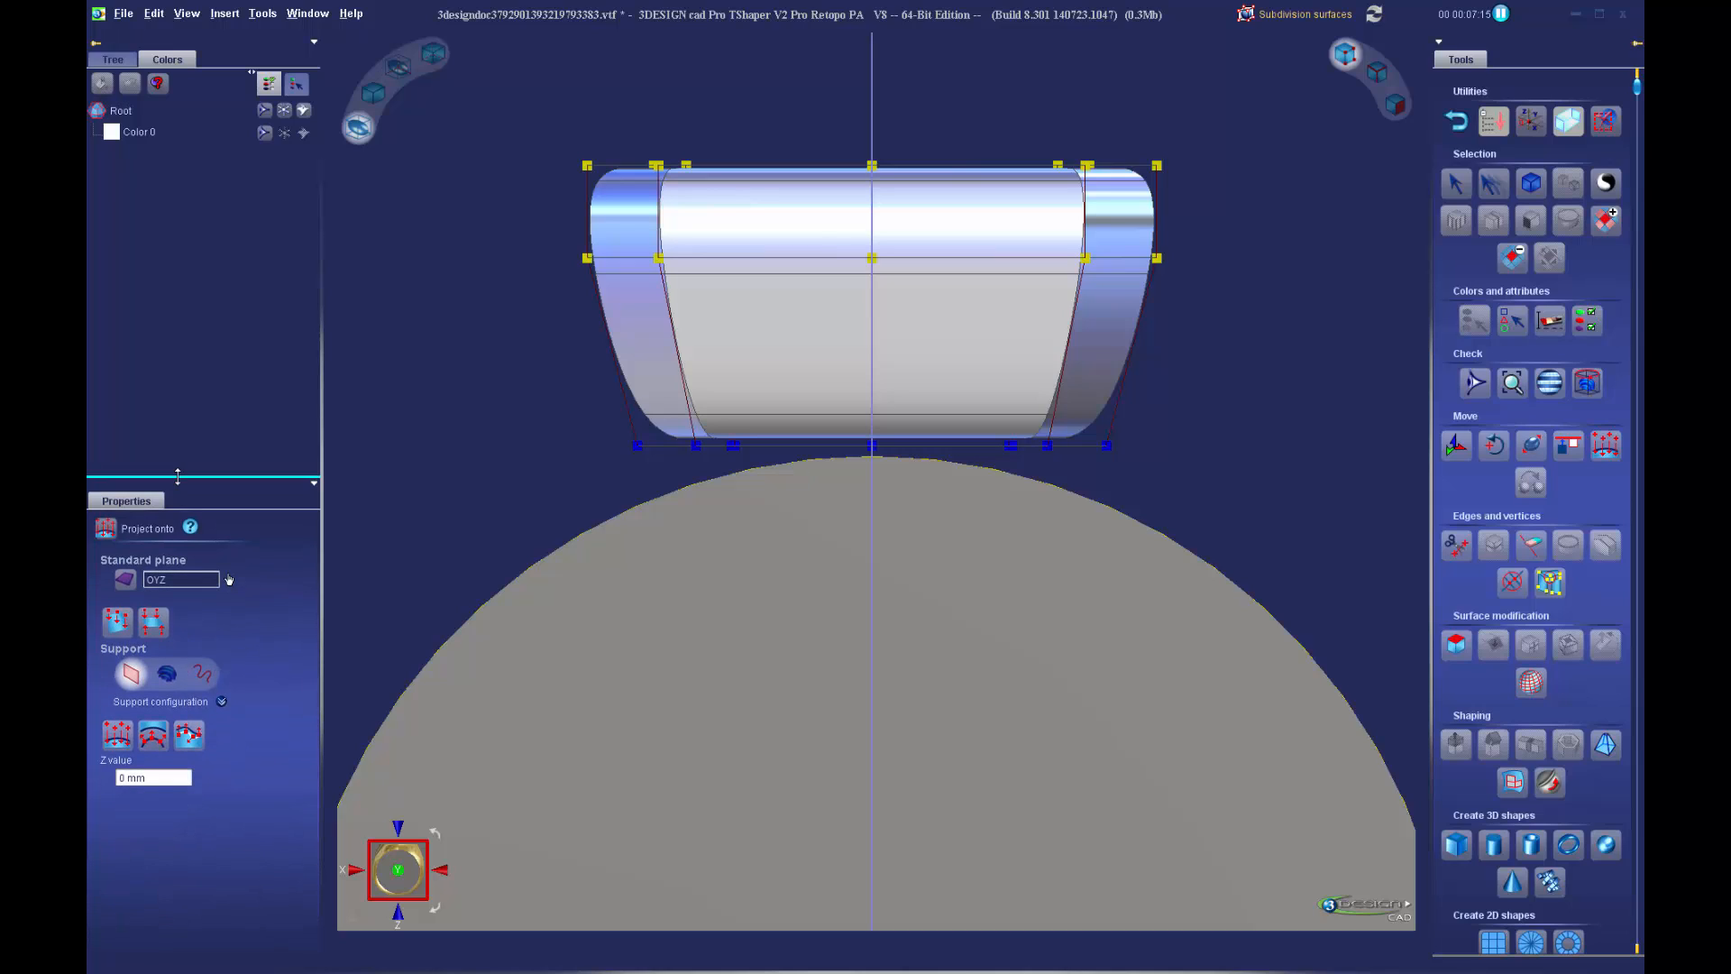
pyautogui.click(173, 681)
pyautogui.click(221, 702)
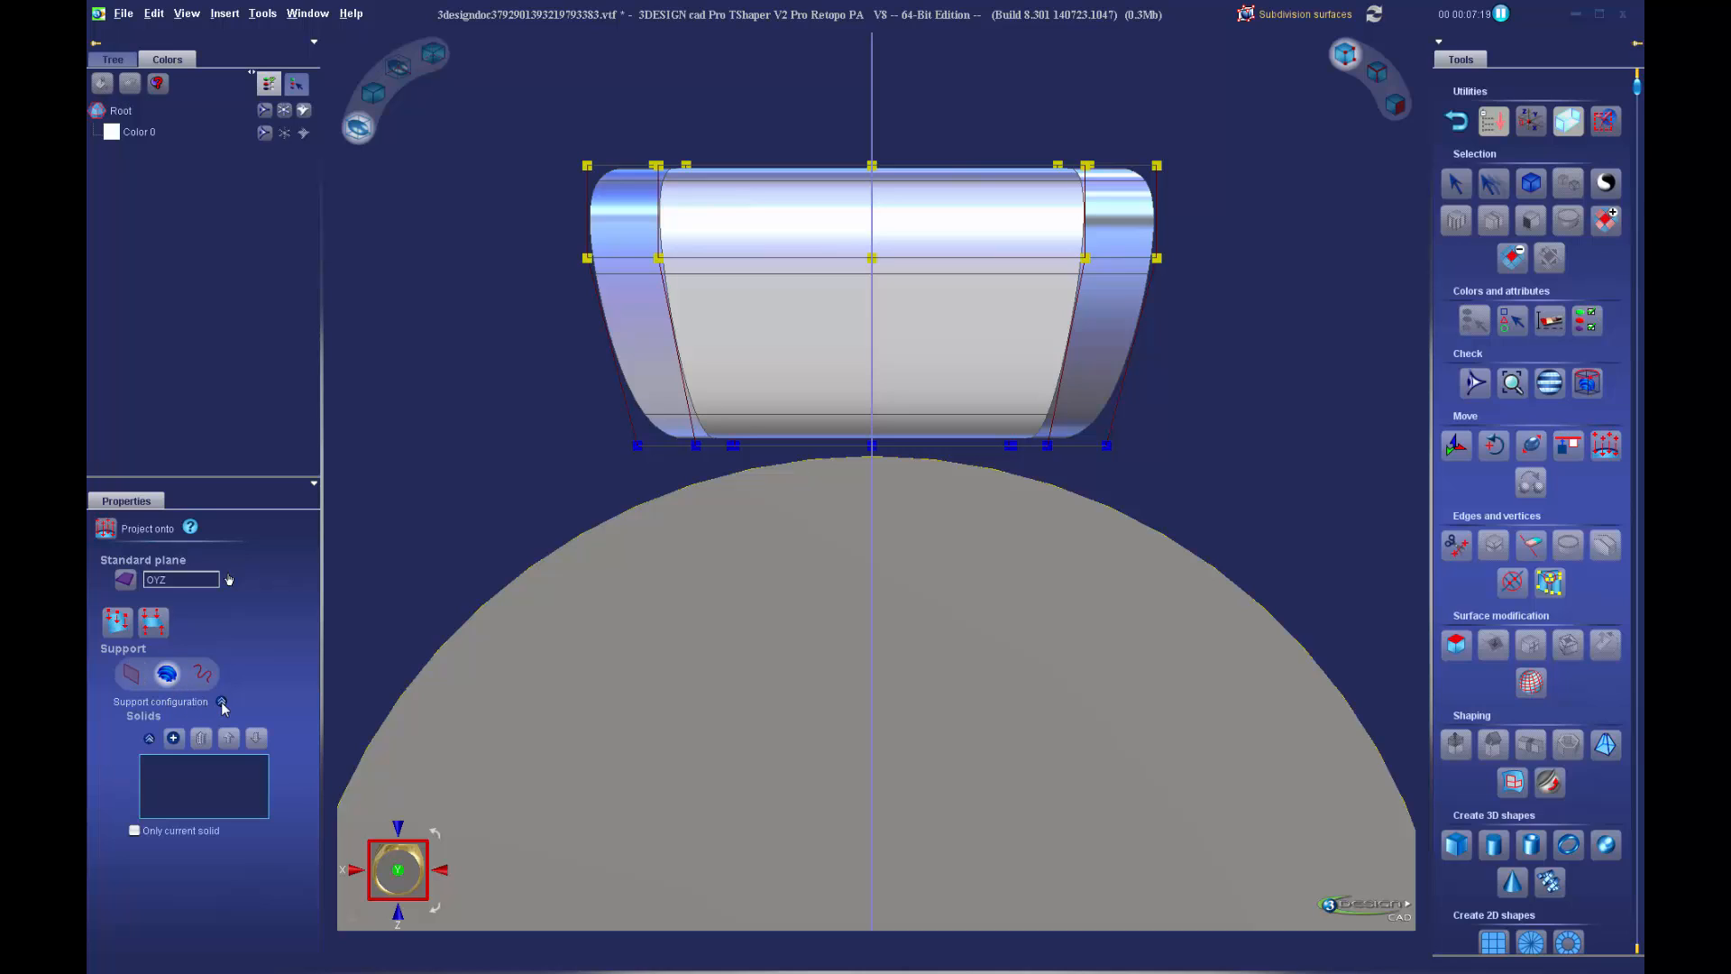
pyautogui.click(178, 738)
pyautogui.click(710, 654)
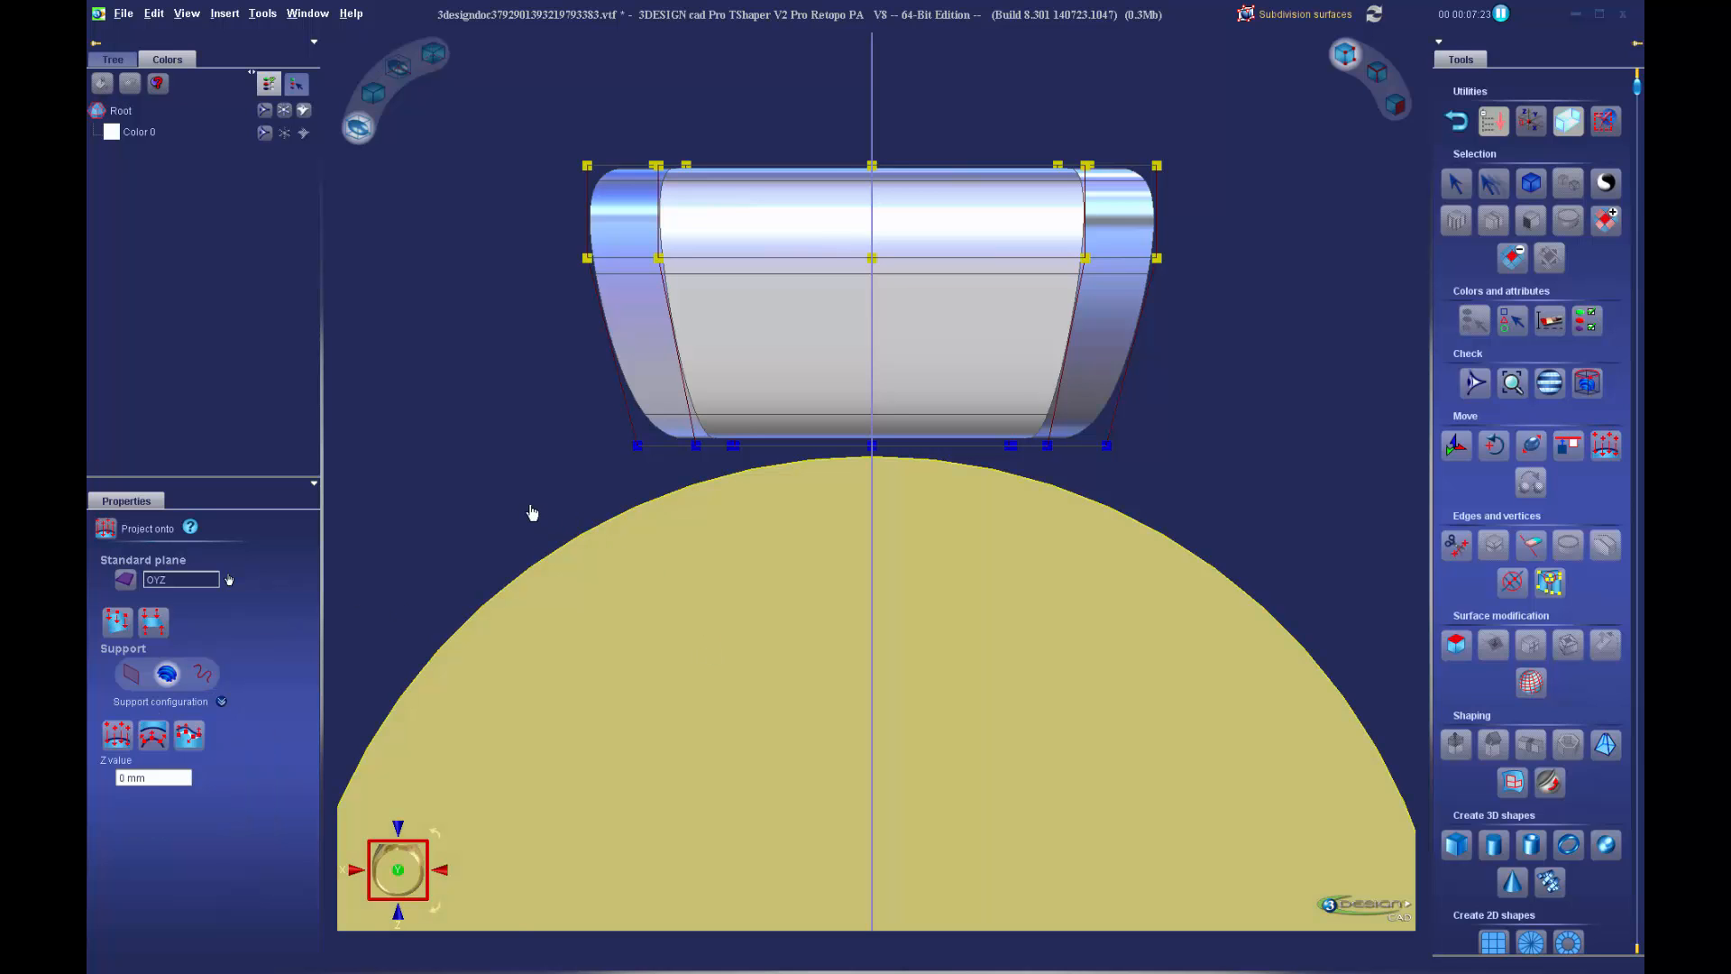
pyautogui.moveTo(530, 509); pyautogui.dragTo(593, 563, button='middle')
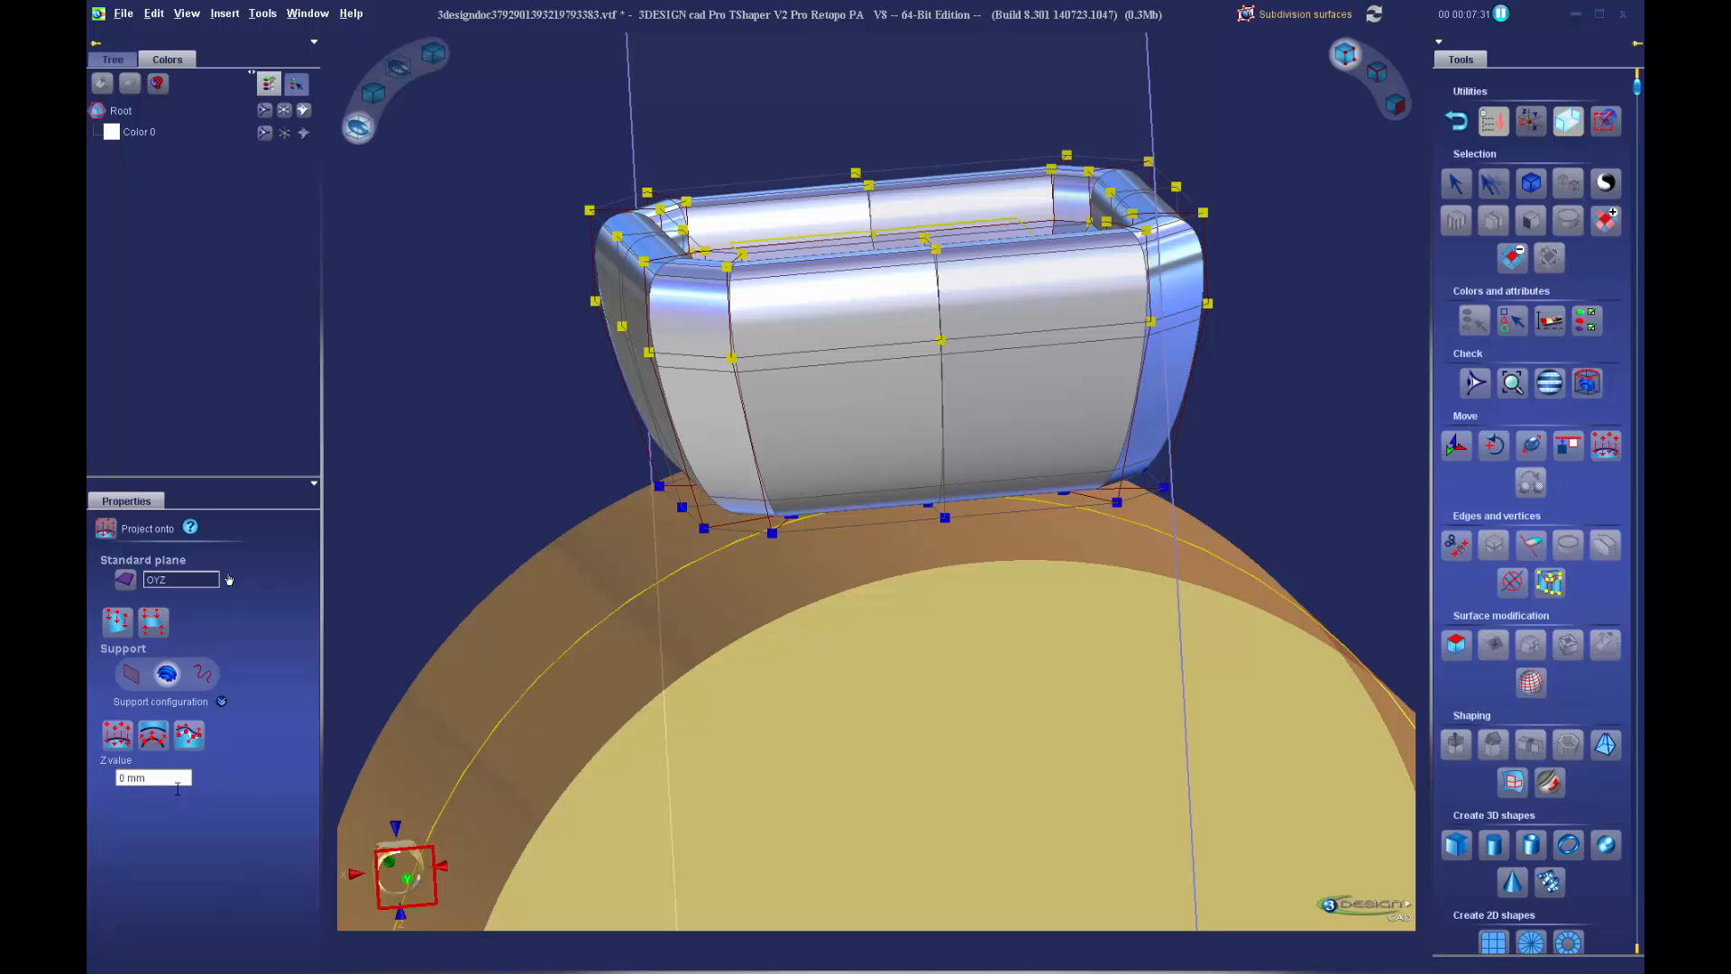
# Try the second and third projection modes on the bezel's bottom vertices, undoing each attempt
pyautogui.click(157, 740)
pyautogui.moveTo(745, 756); pyautogui.dragTo(596, 494, button='middle')
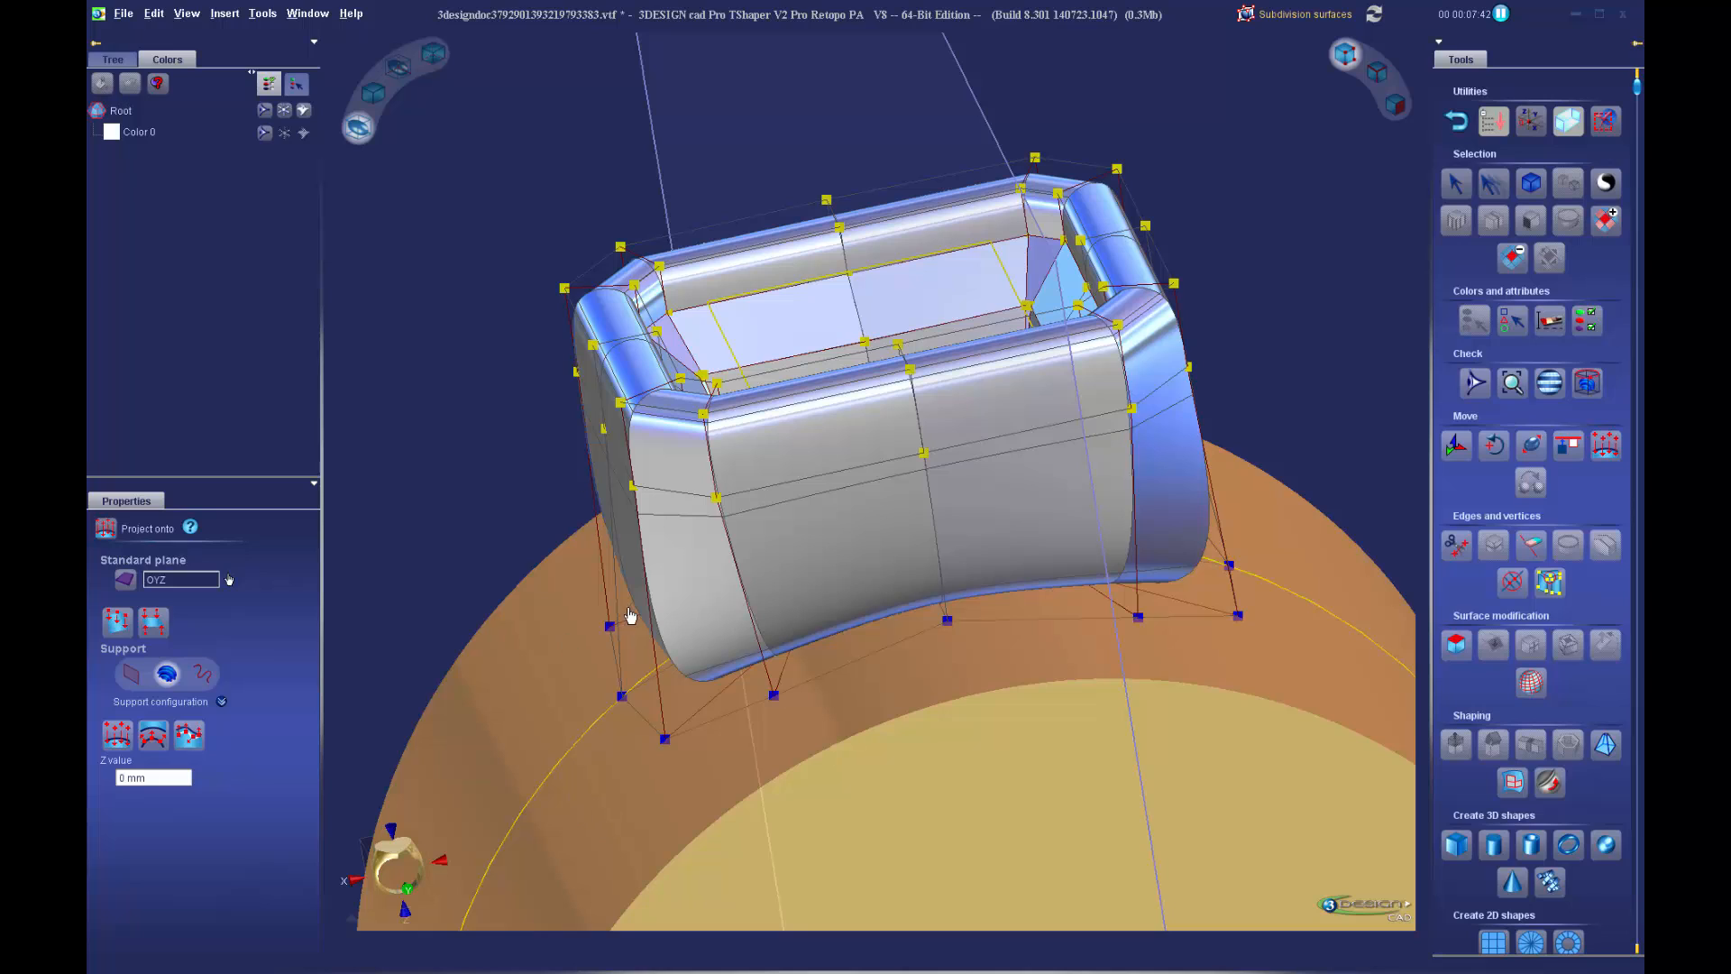
pyautogui.hotkey('ctrl', 'z')
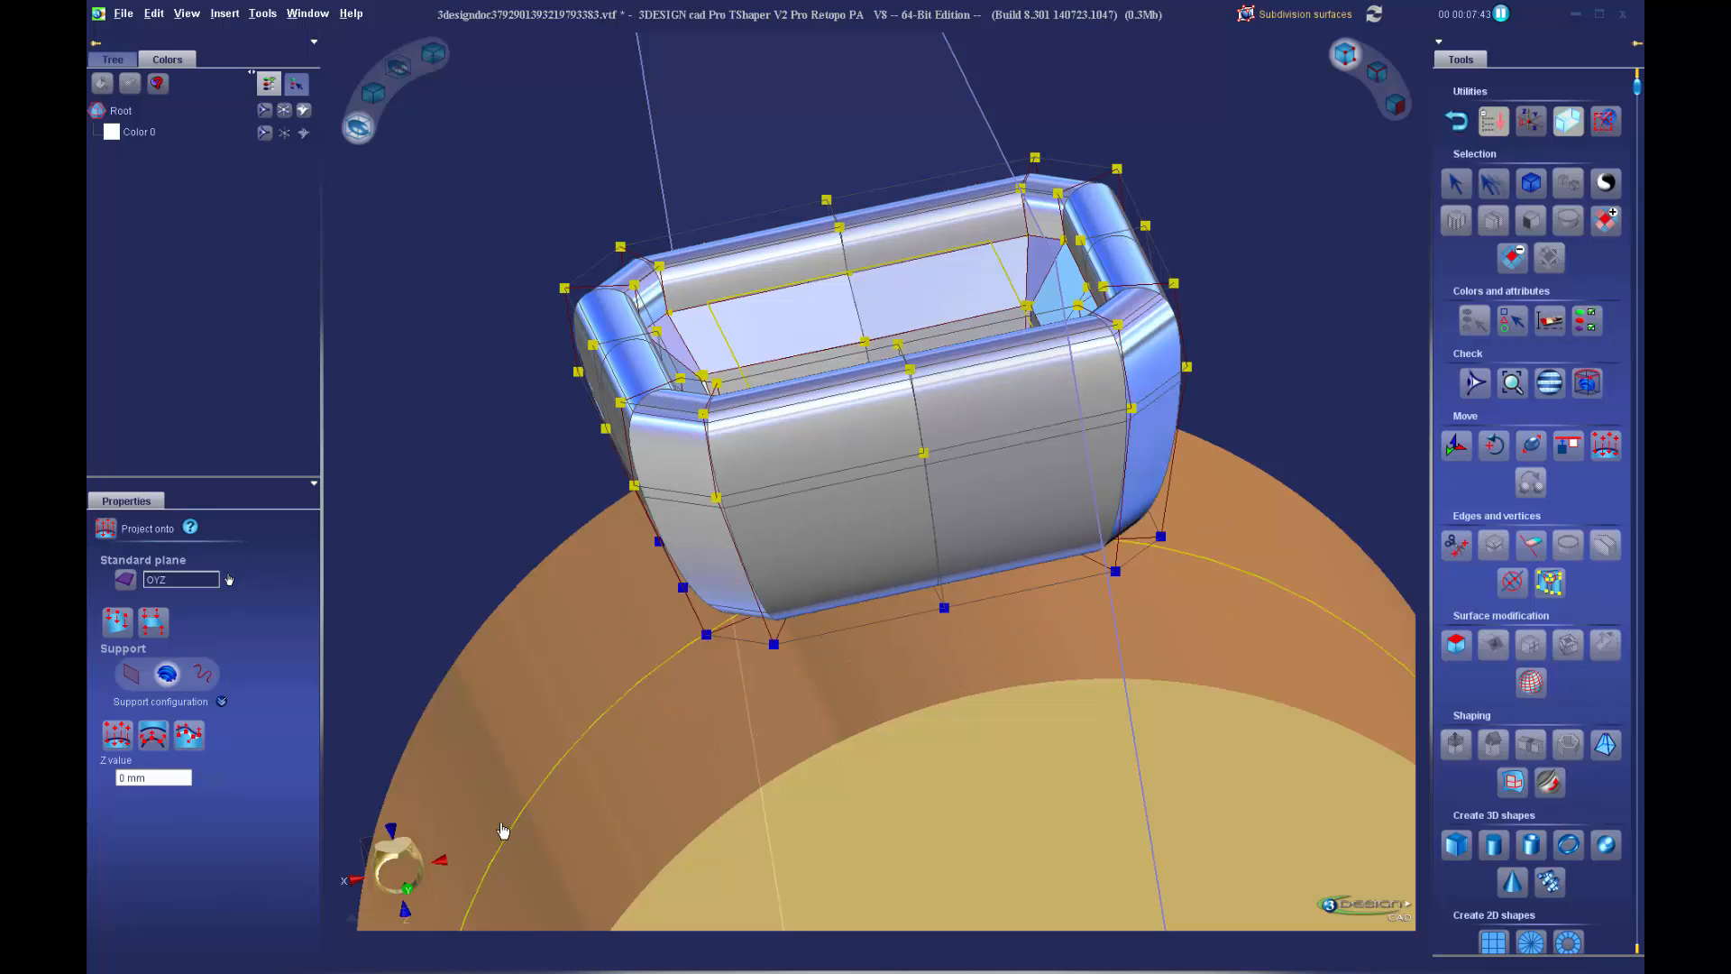
pyautogui.click(202, 741)
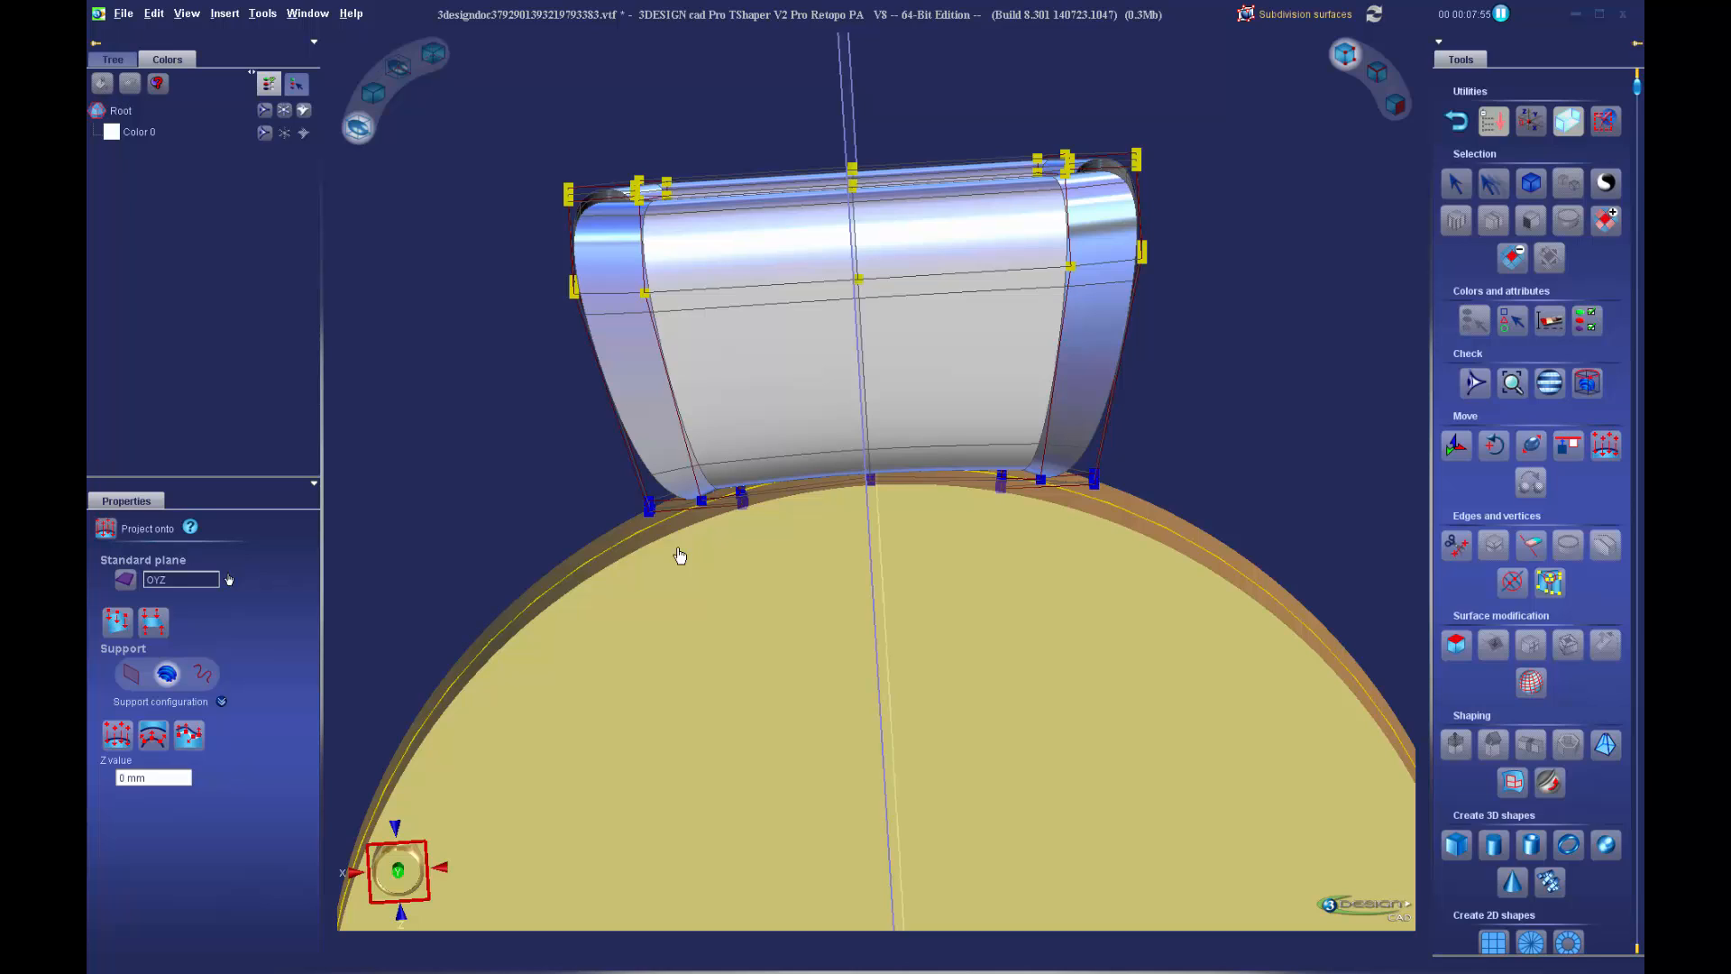
pyautogui.click(680, 556)
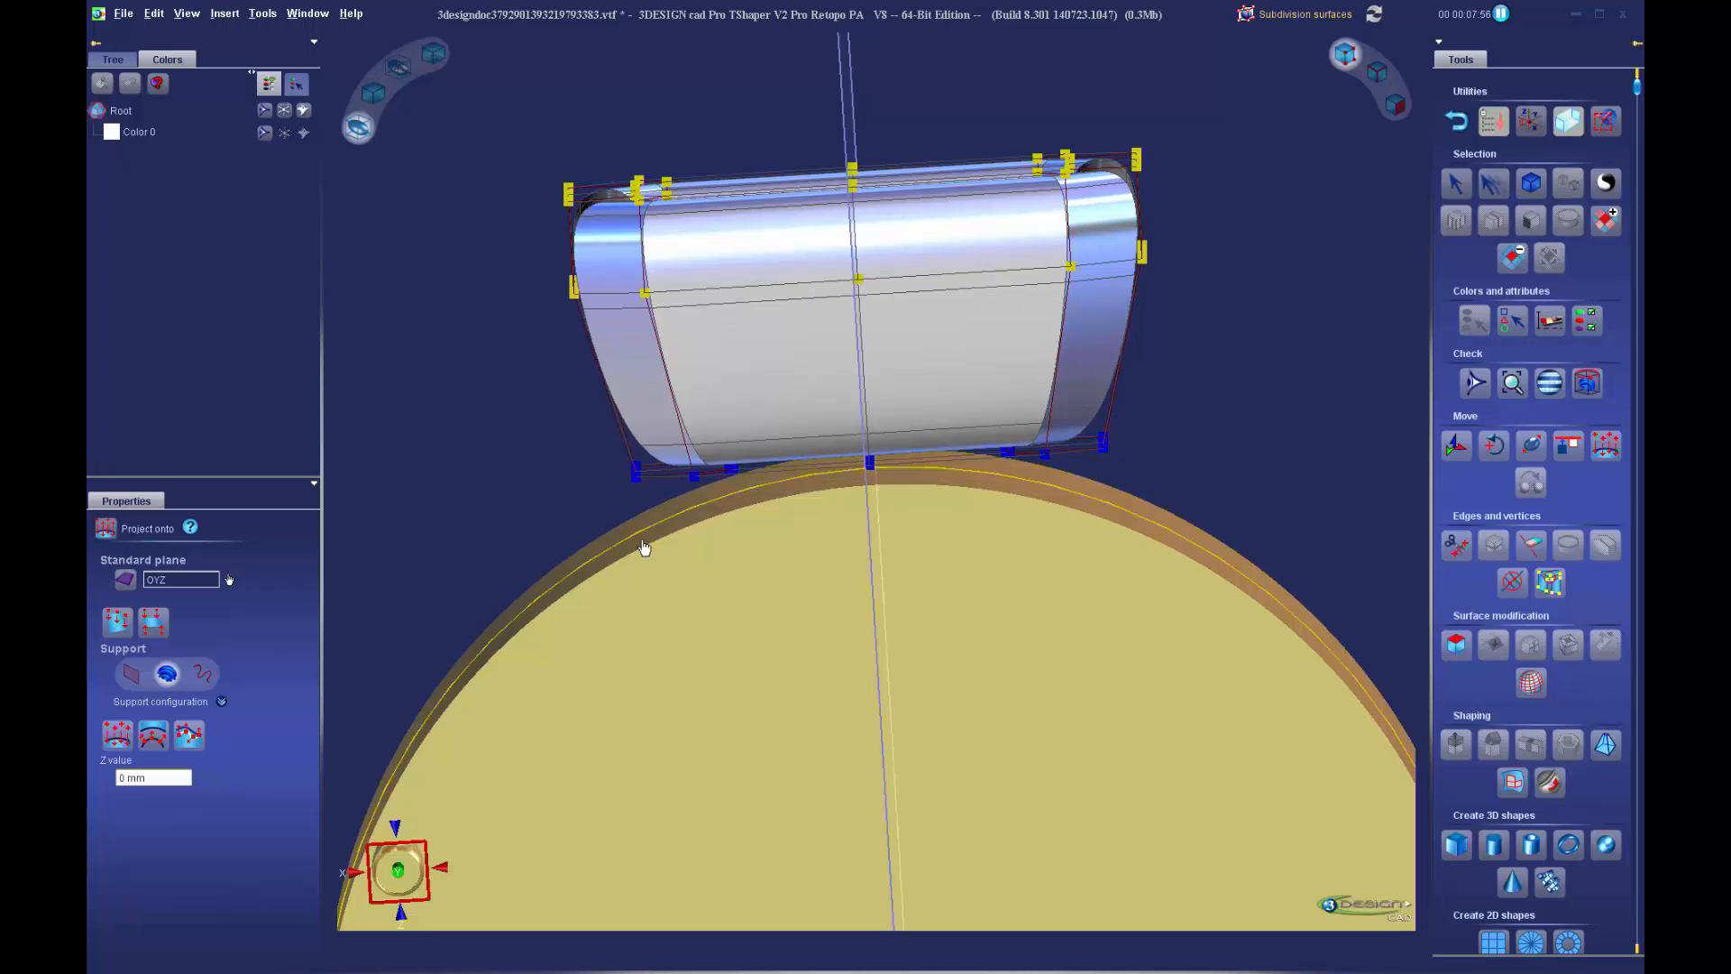
# Project the bezel's bottom vertices onto the cylinder with the first projection mode and check the curved base from below and above
pyautogui.click(120, 738)
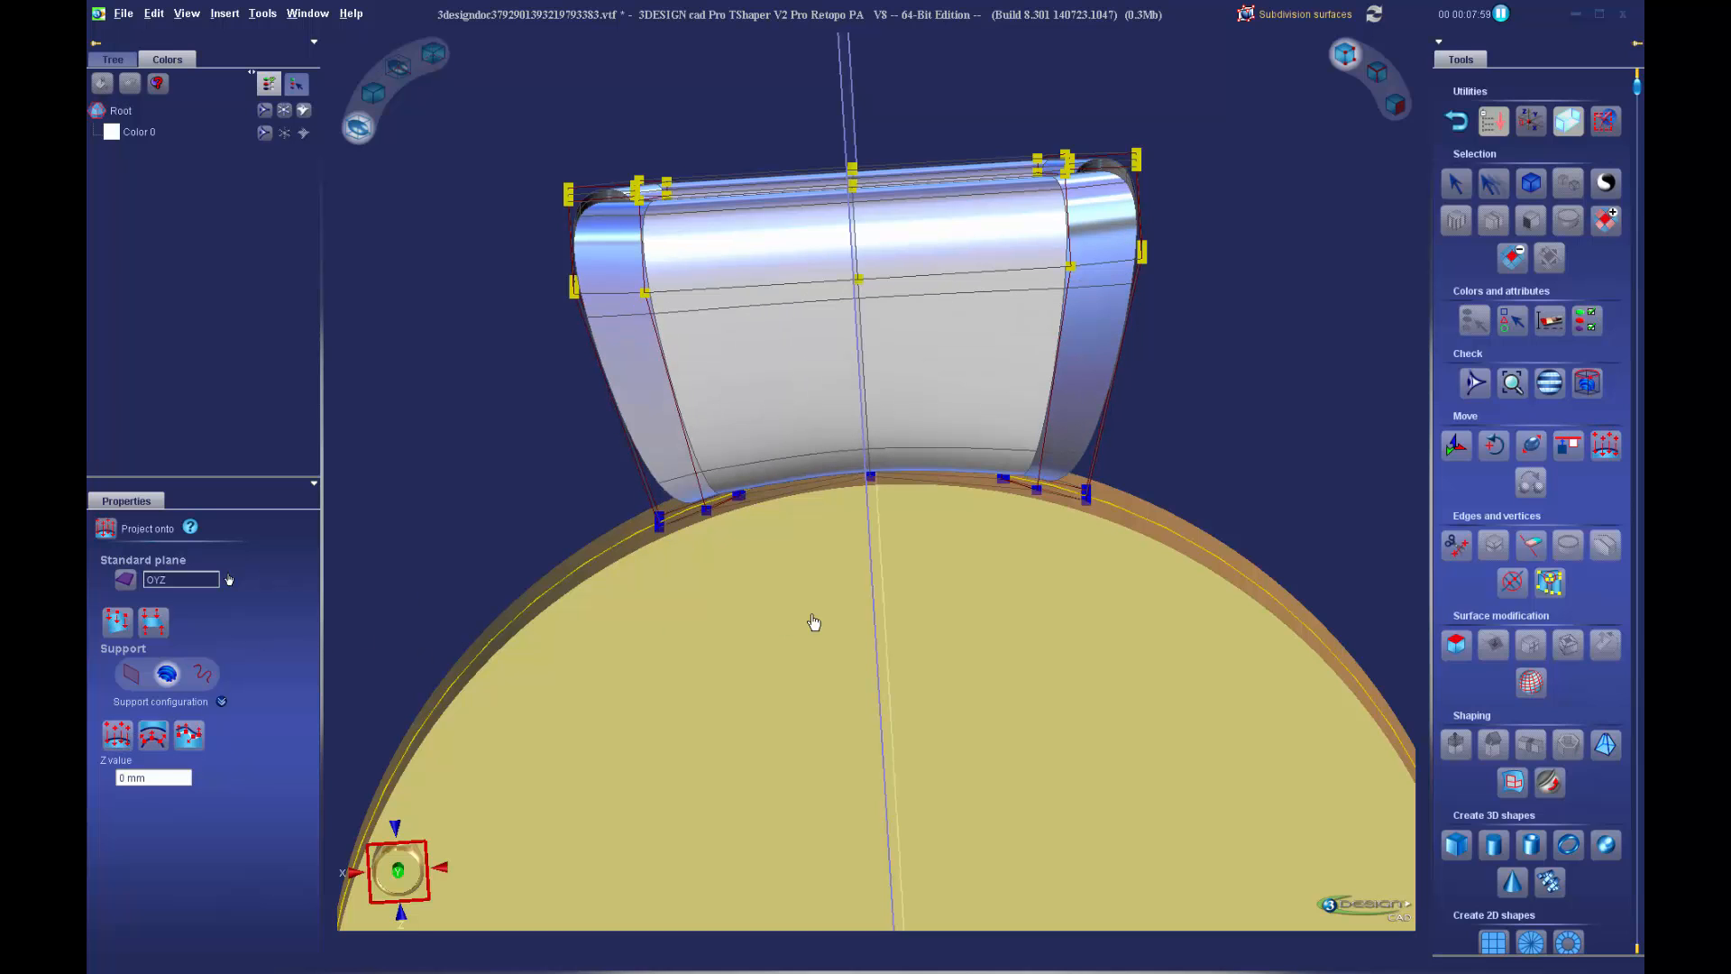
pyautogui.moveTo(774, 585); pyautogui.dragTo(733, 320, button='middle')
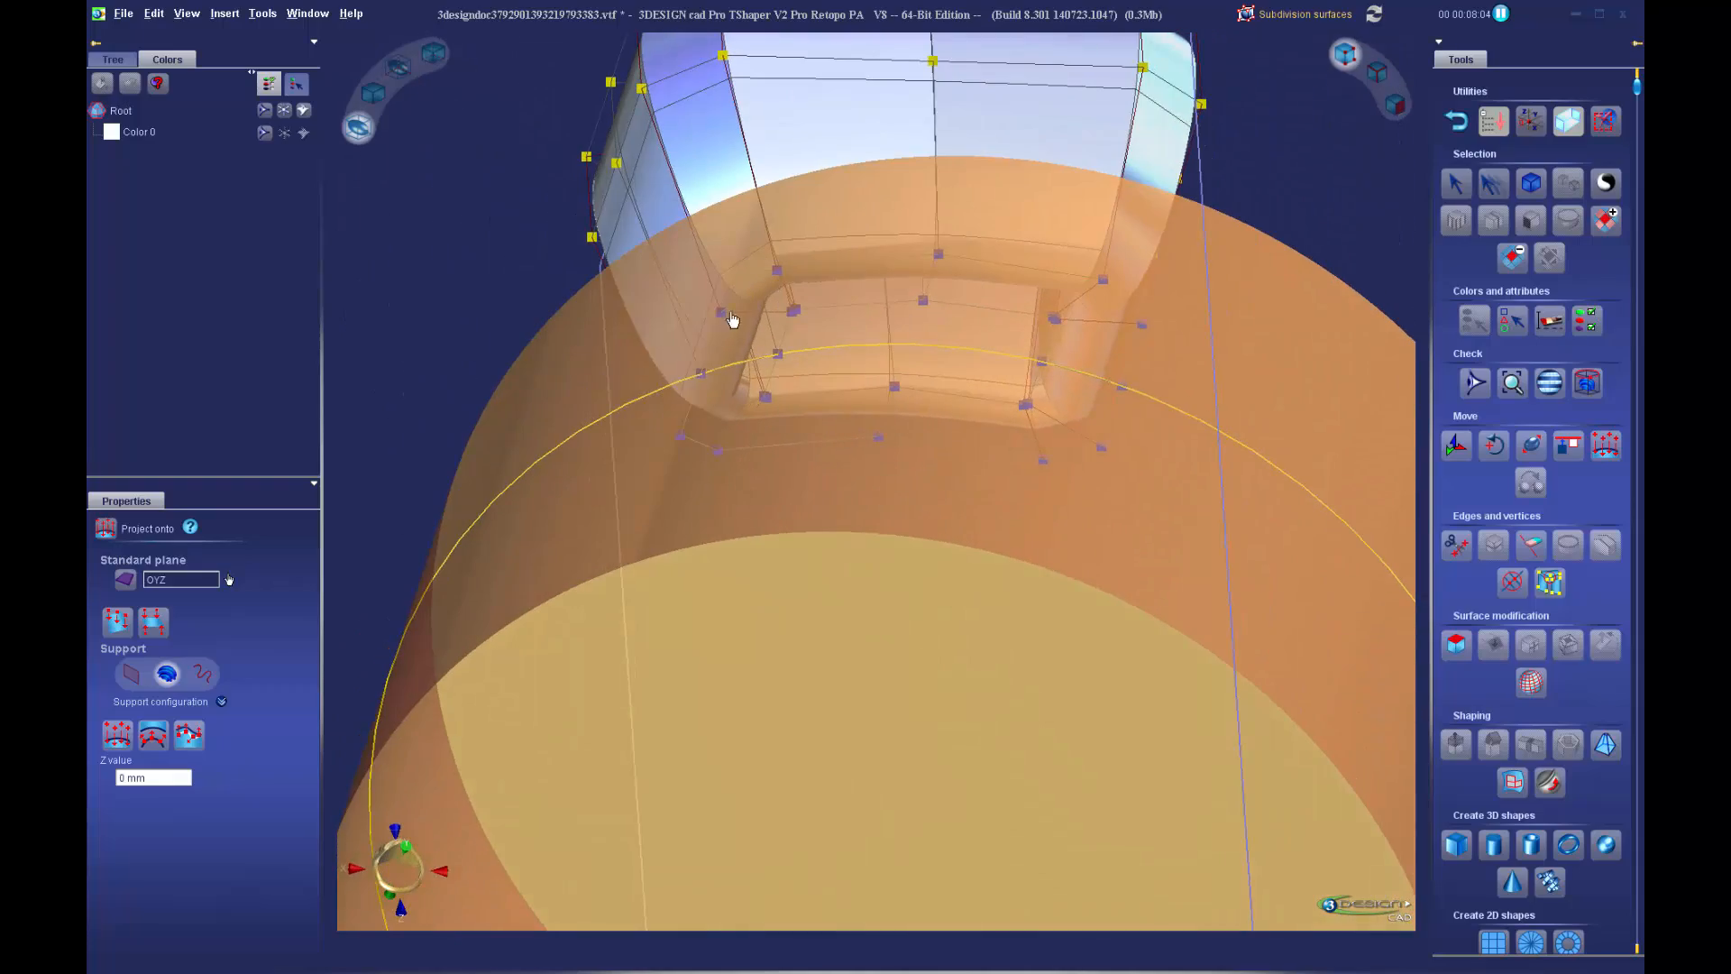
pyautogui.moveTo(889, 273); pyautogui.dragTo(534, 579, button='middle')
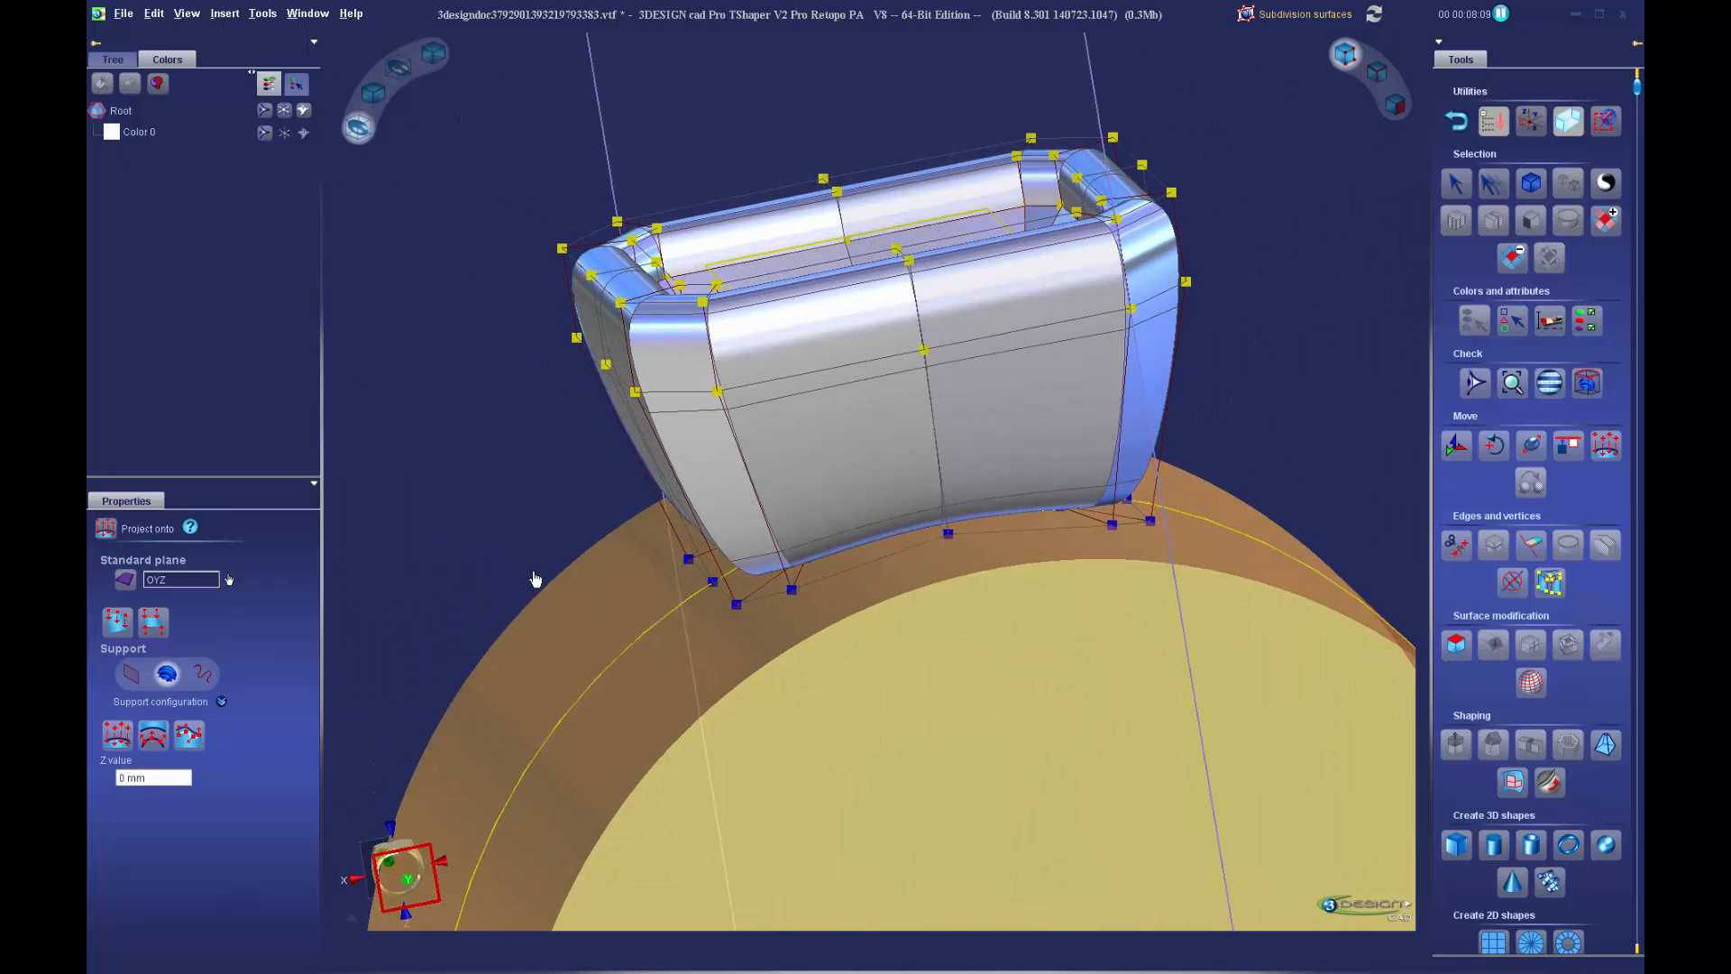
# Leave the projection tool, hide the extruded cylinder, and deselect the bezel's bottom vertices
pyautogui.click(1455, 187)
pyautogui.scroll(-2, 919, 555)
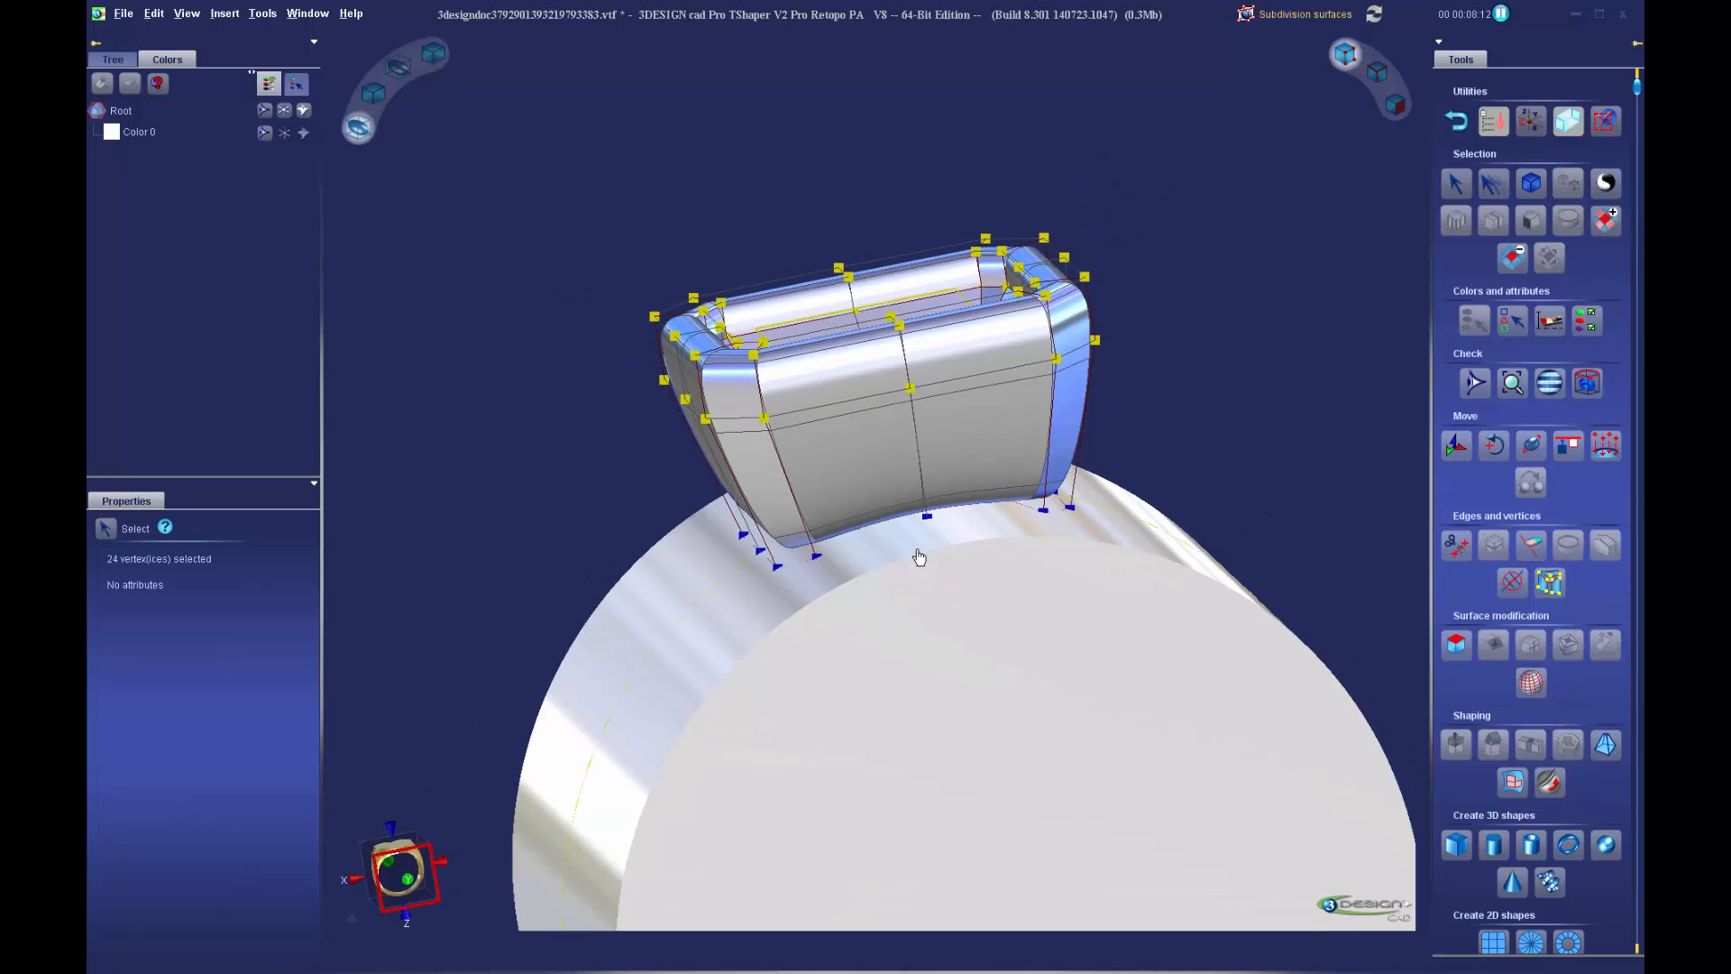
pyautogui.rightClick(950, 655)
pyautogui.click(996, 700)
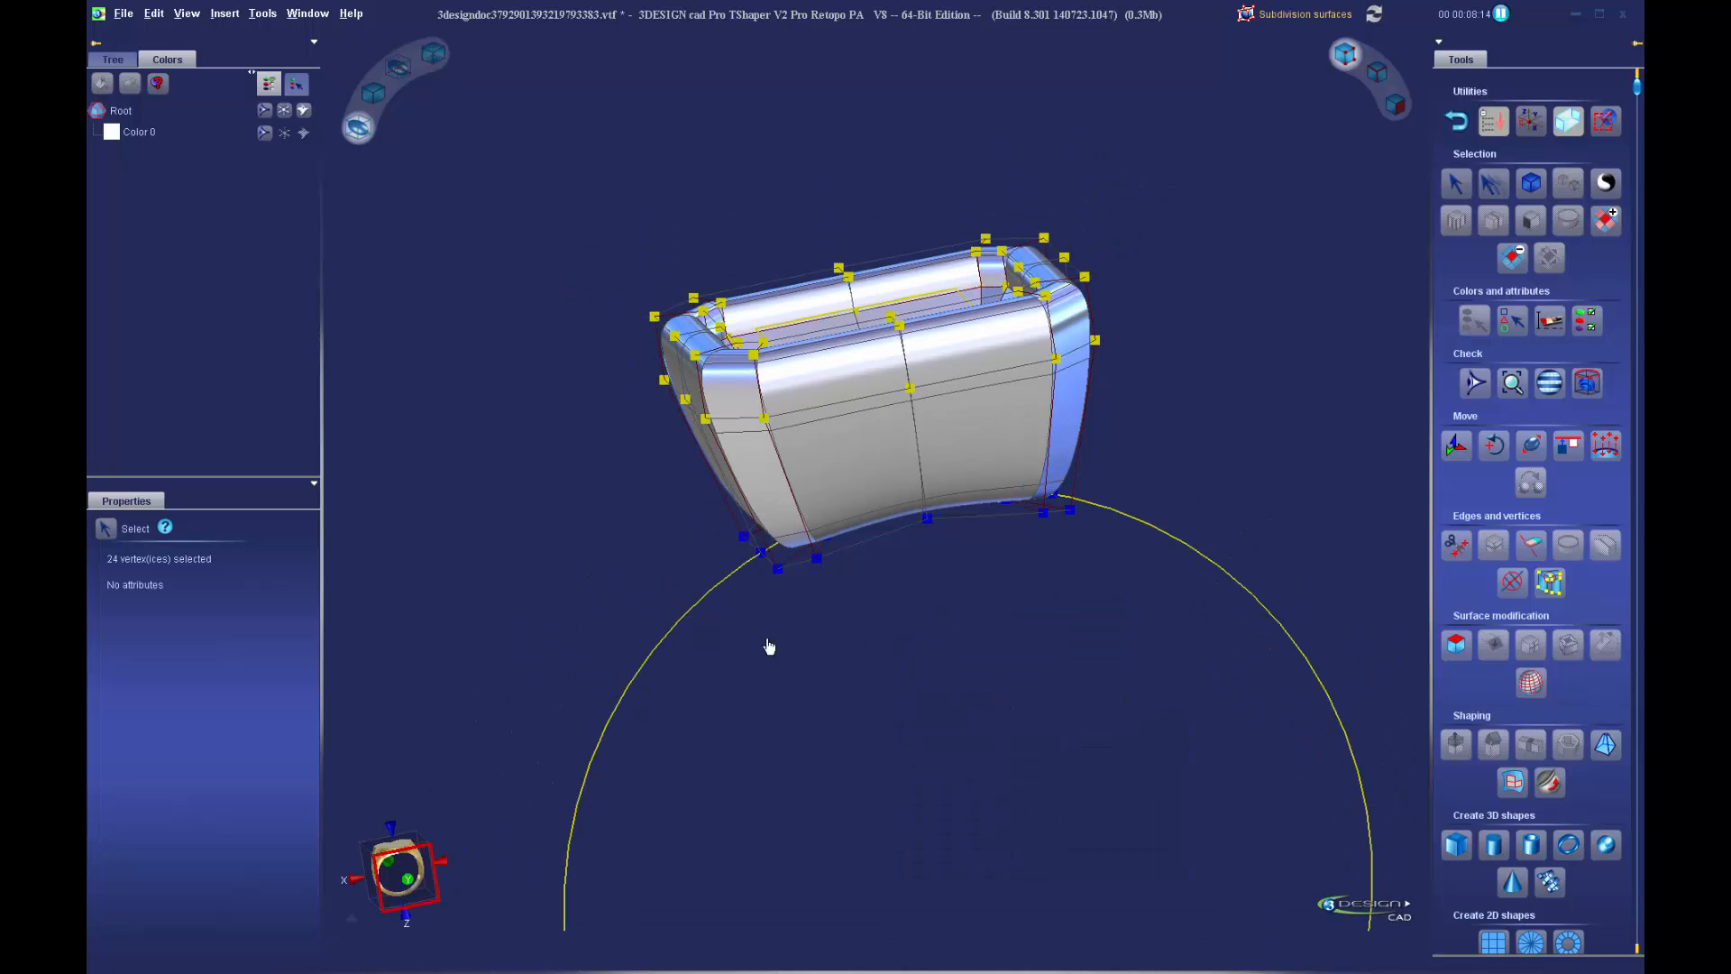
pyautogui.rightClick(701, 619)
pyautogui.click(1063, 681)
# Display the bezel as its unsmoothed control mesh and switch to edge selection
pyautogui.moveTo(1062, 680)
pyautogui.mouseDown(button='middle')
pyautogui.moveTo(1175, 580)
pyautogui.moveTo(830, 675)
pyautogui.moveTo(1001, 695)
pyautogui.moveTo(1026, 652)
pyautogui.moveTo(1045, 667)
pyautogui.mouseUp(button='middle')
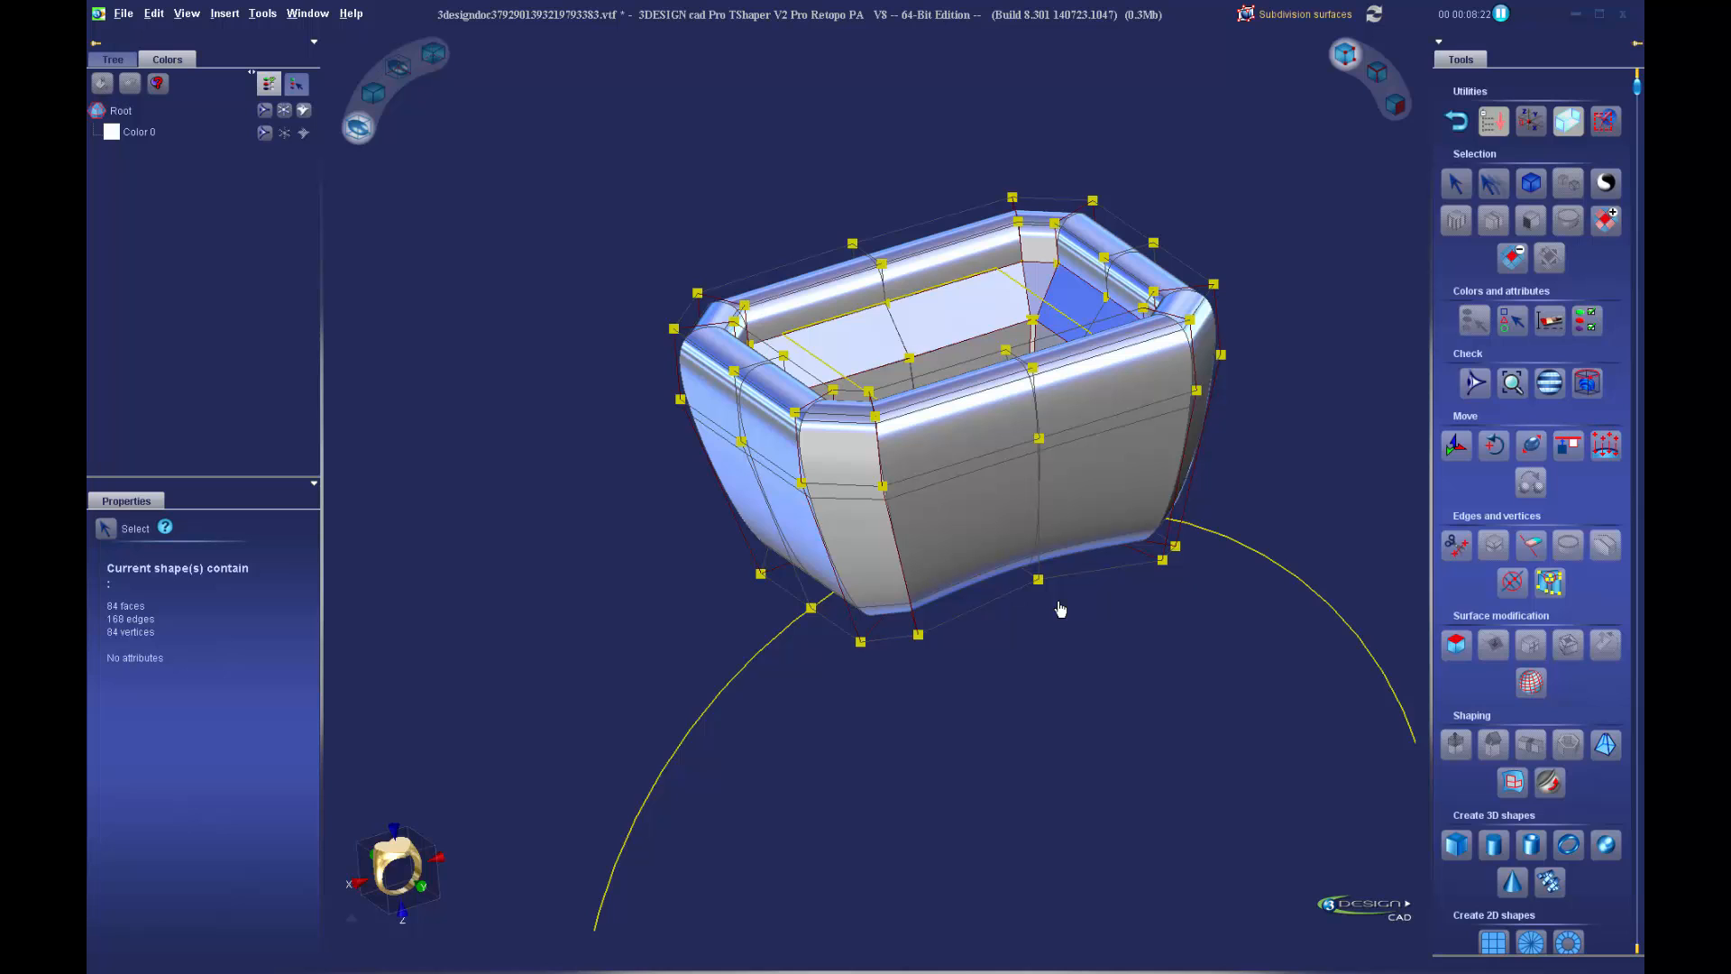
pyautogui.moveTo(1055, 638); pyautogui.dragTo(1093, 561, button='middle')
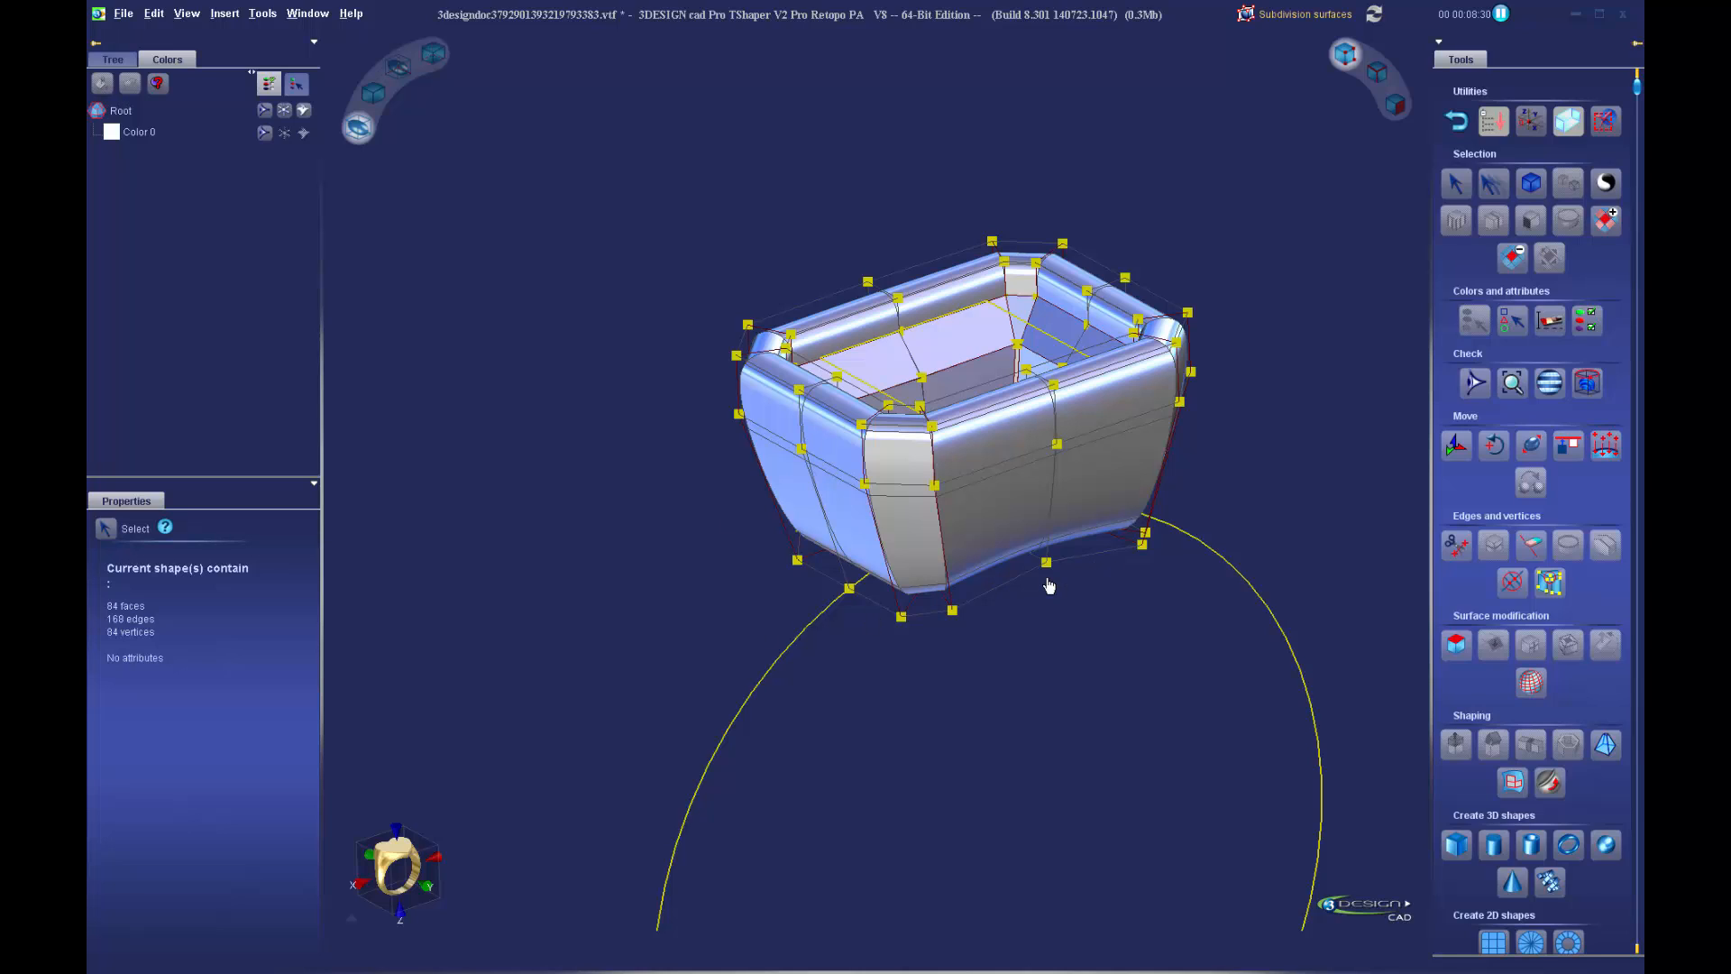
pyautogui.scroll(3, 1049, 587)
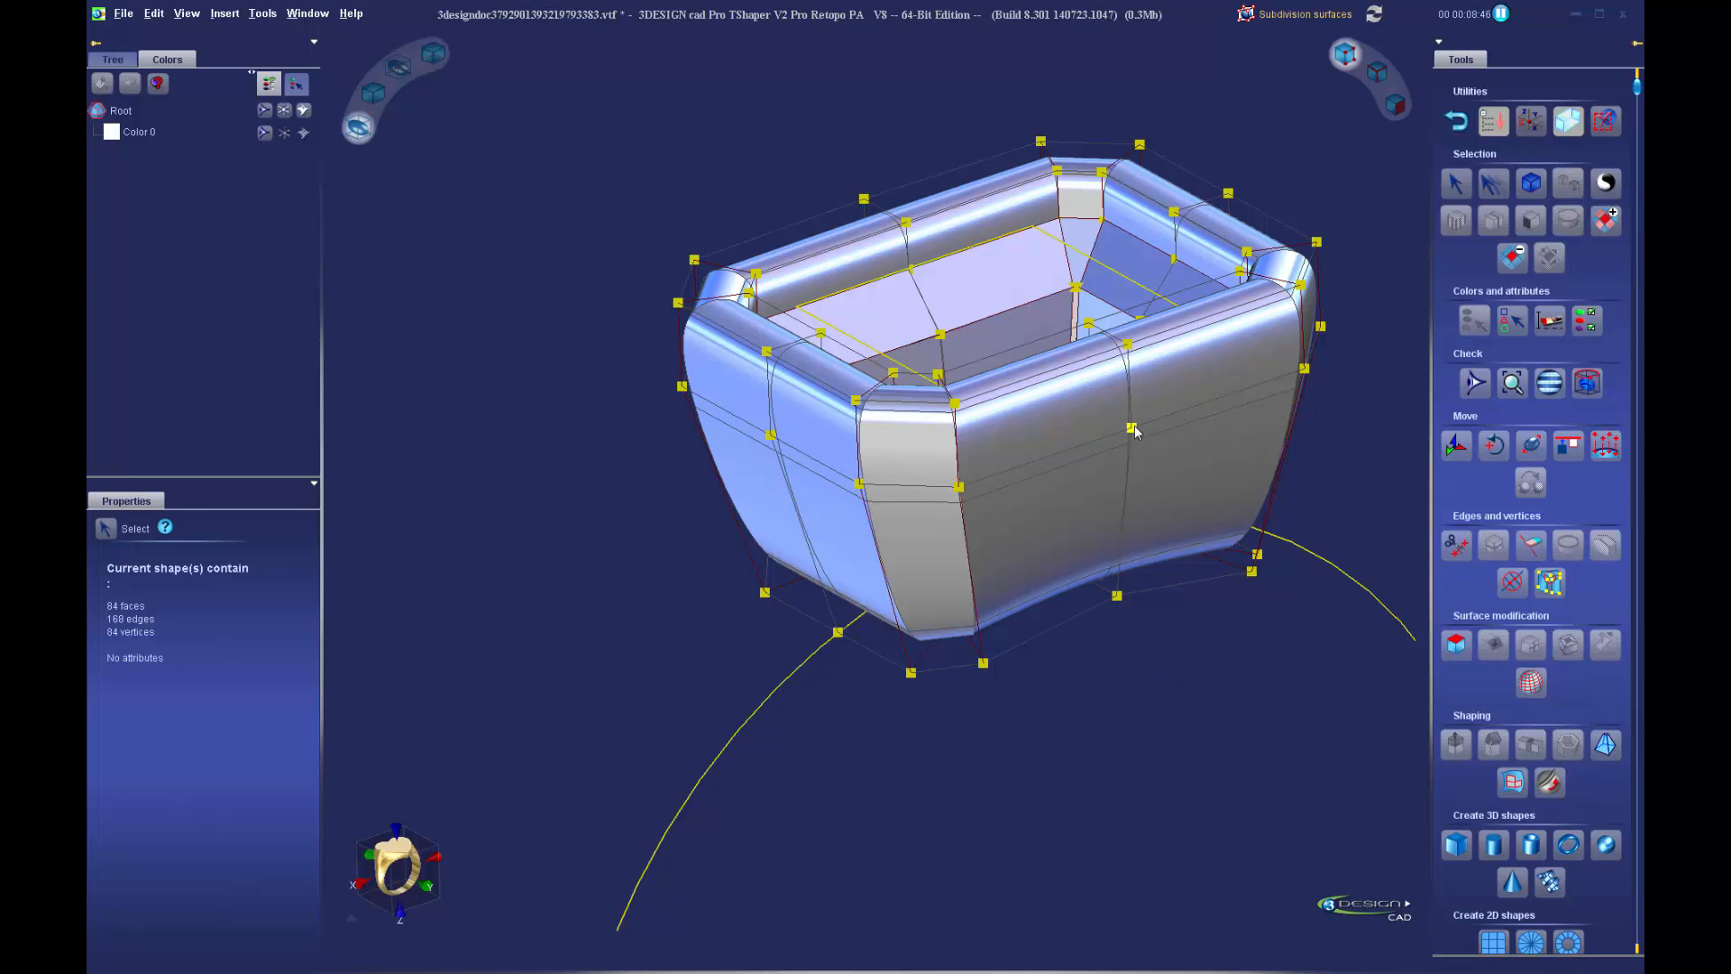
pyautogui.moveTo(1134, 428); pyautogui.dragTo(1064, 564, button='middle')
pyautogui.scroll(2, 1066, 563)
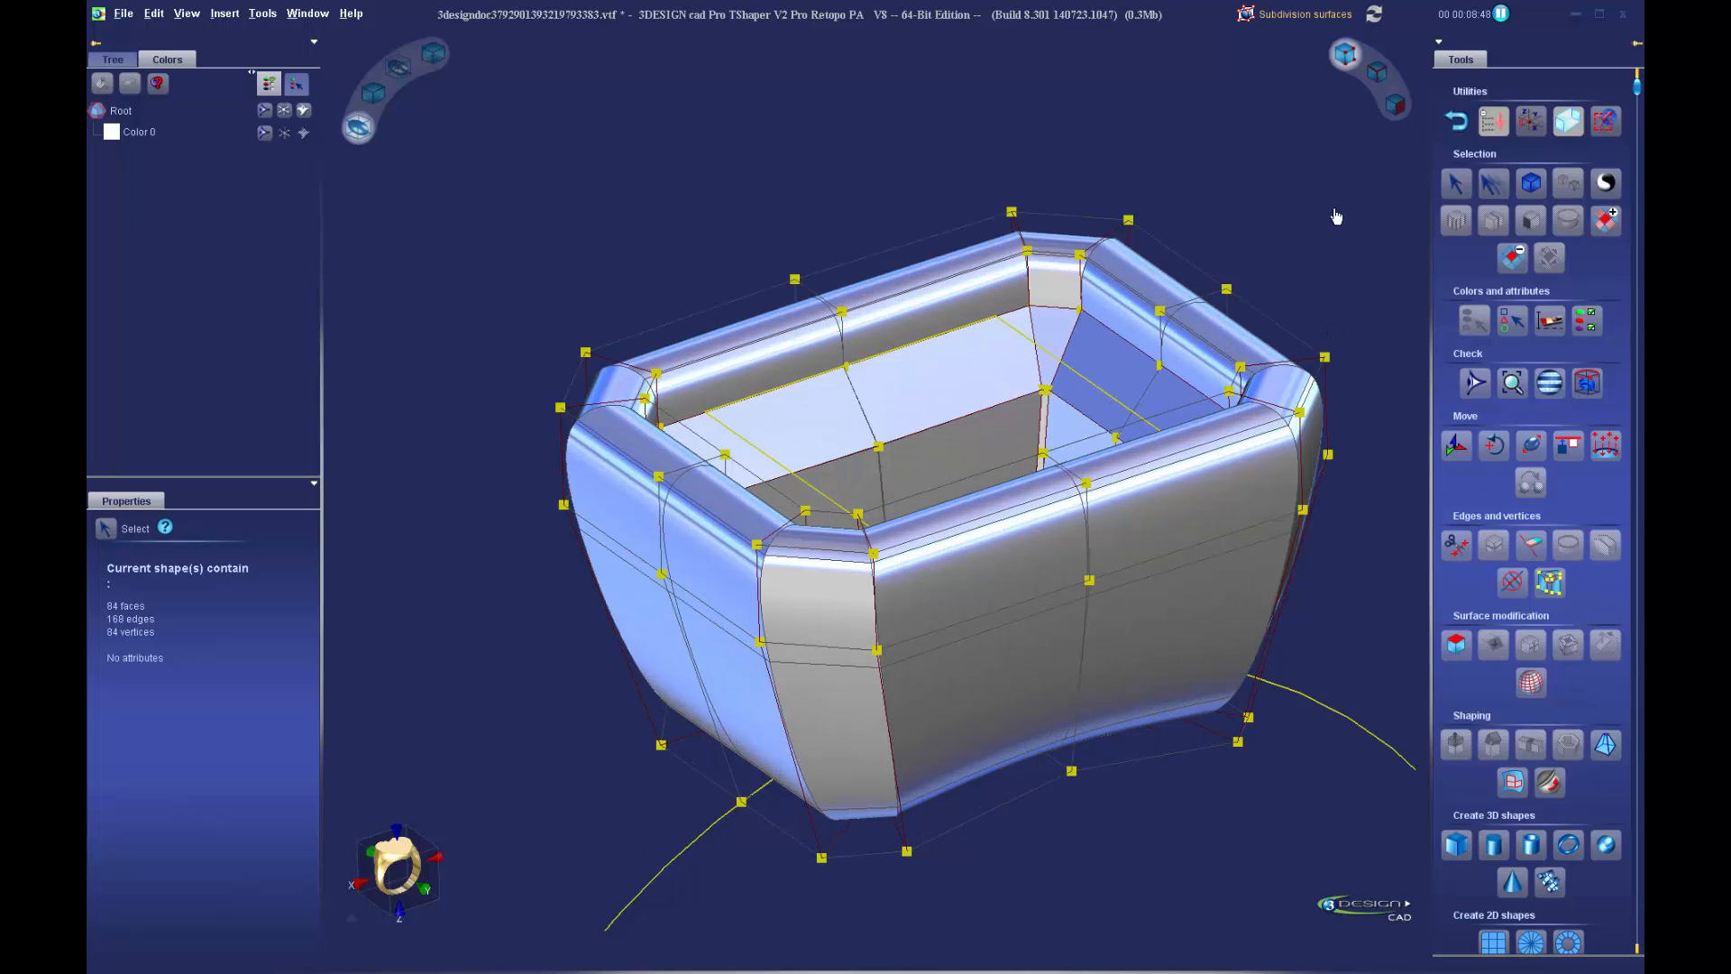
pyautogui.click(373, 93)
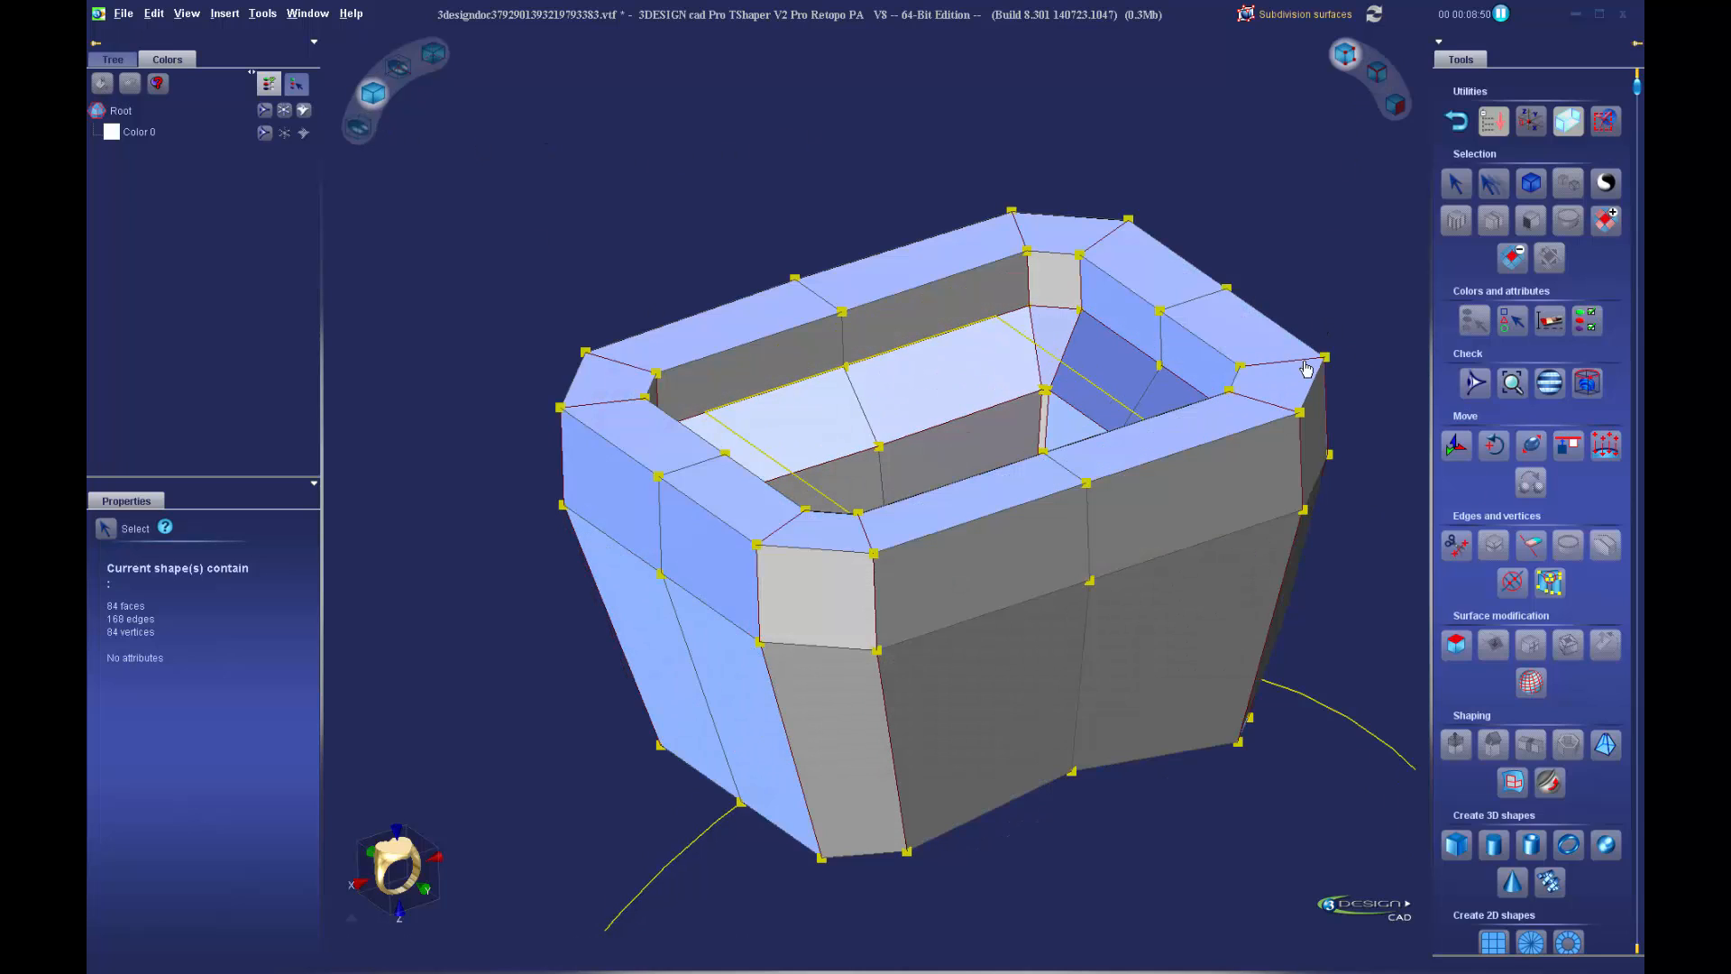
pyautogui.click(1377, 85)
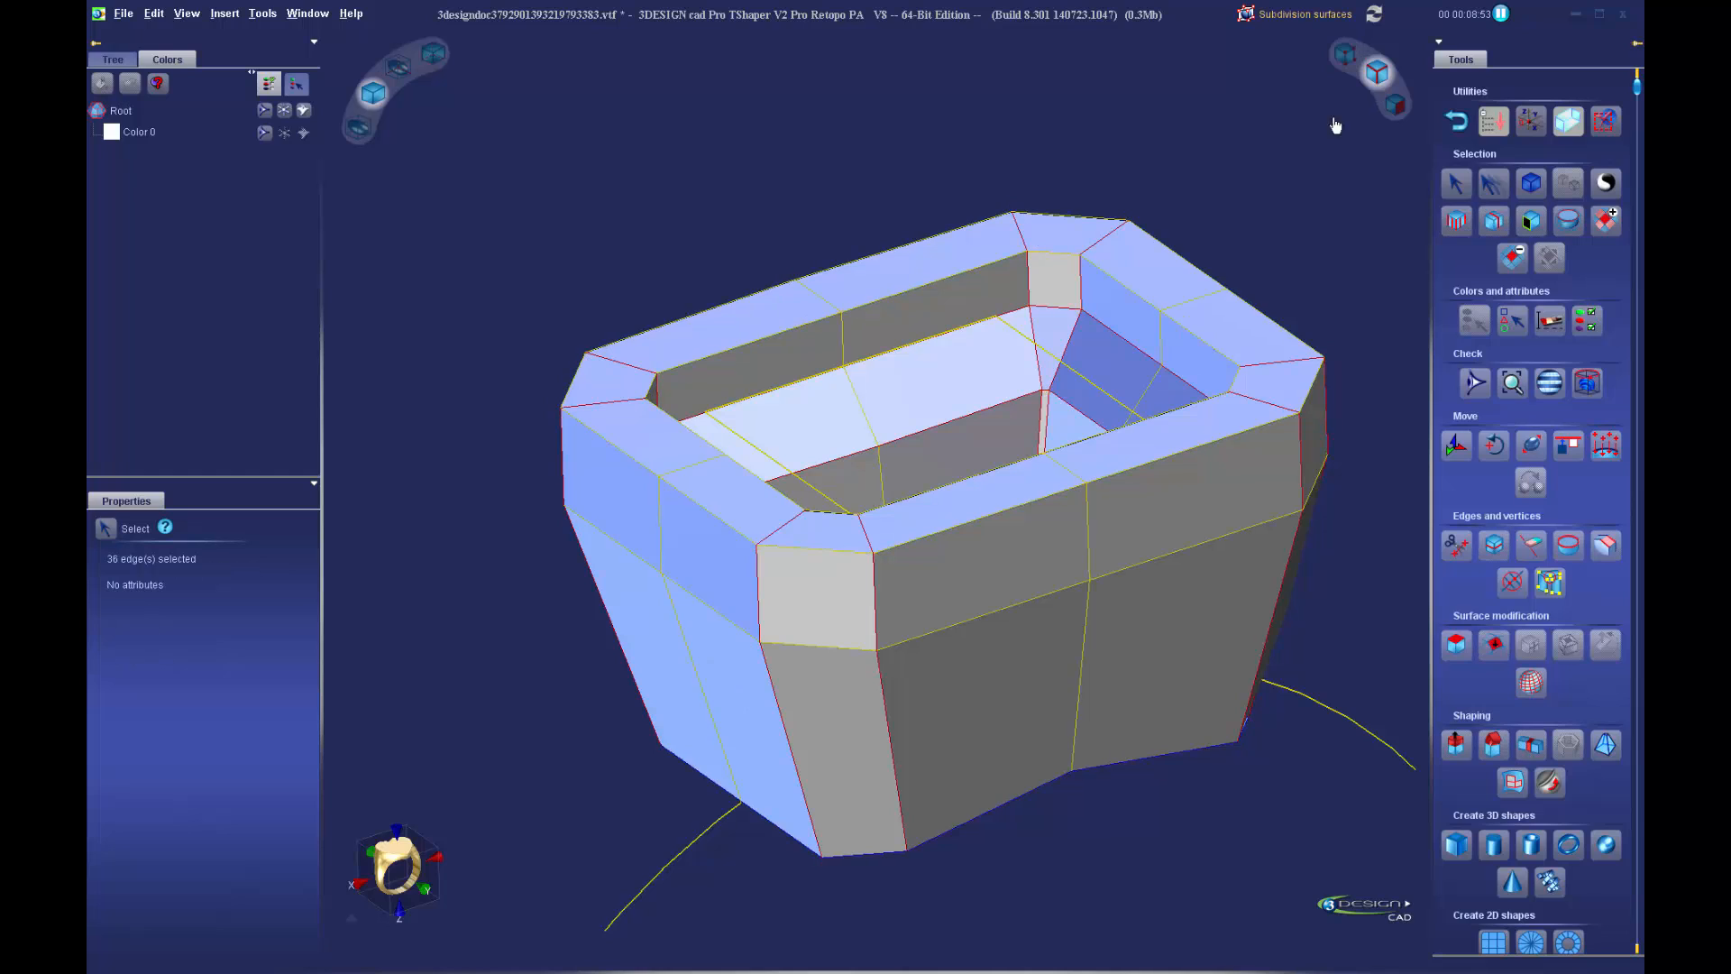
# Split the ring of vertical edges on the upper band of the outer wall with an edge loop close to the top rim
pyautogui.click(659, 535)
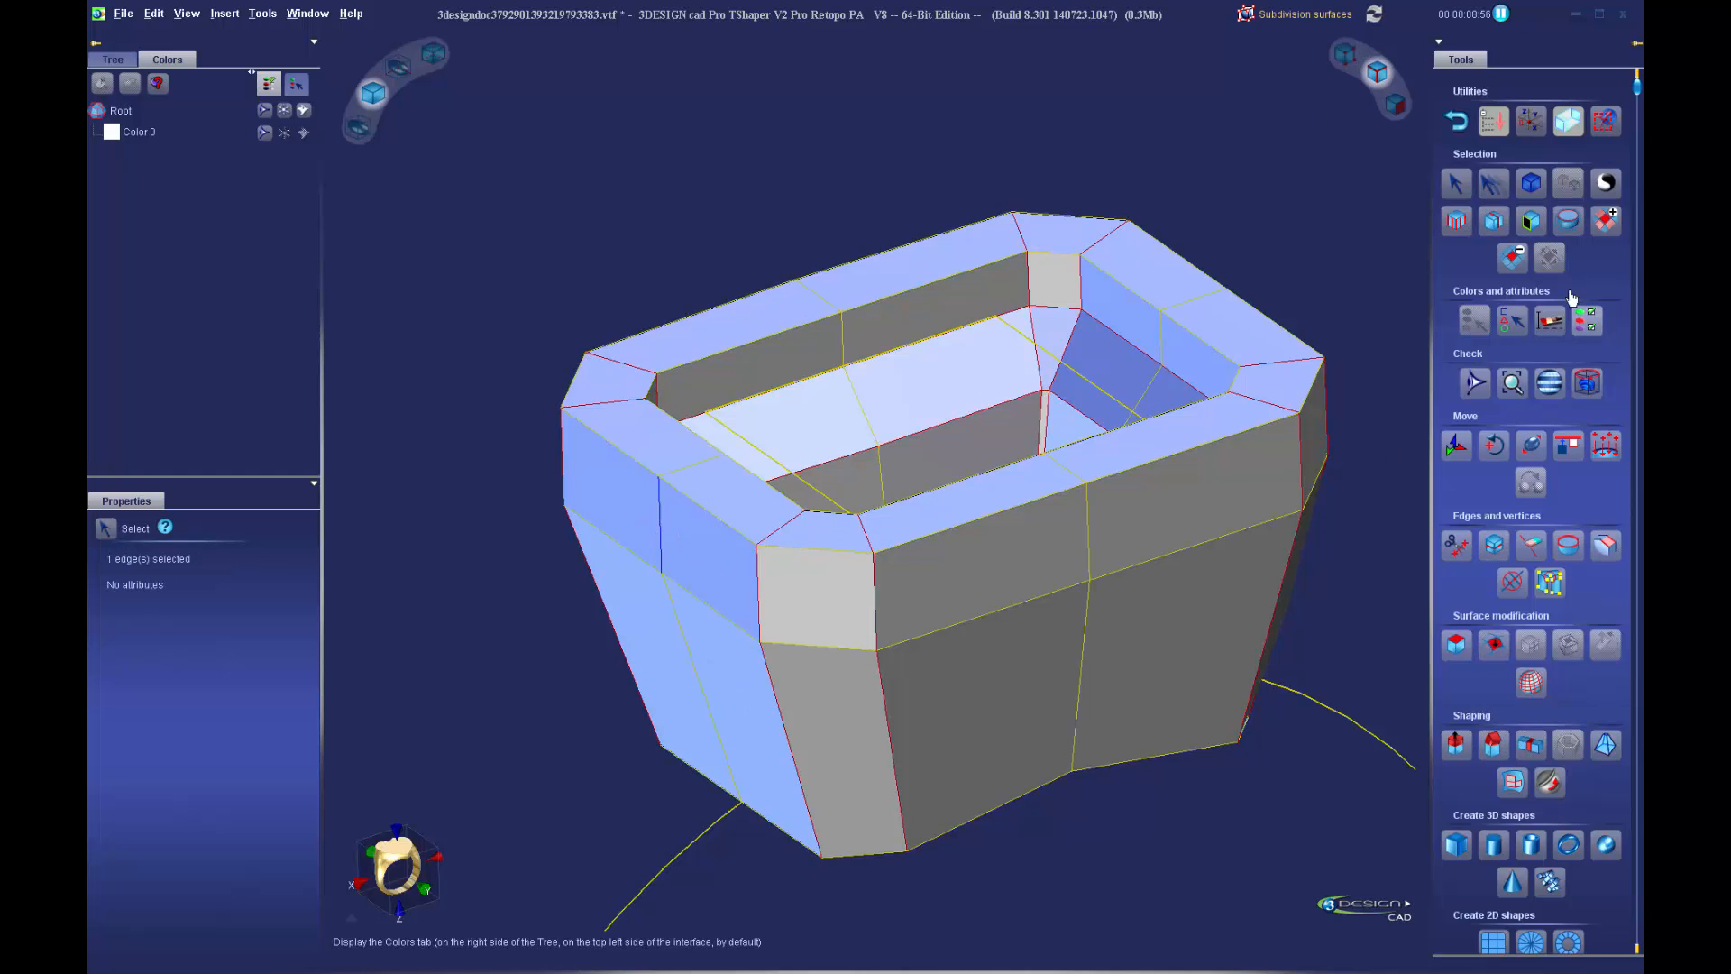
pyautogui.click(1457, 221)
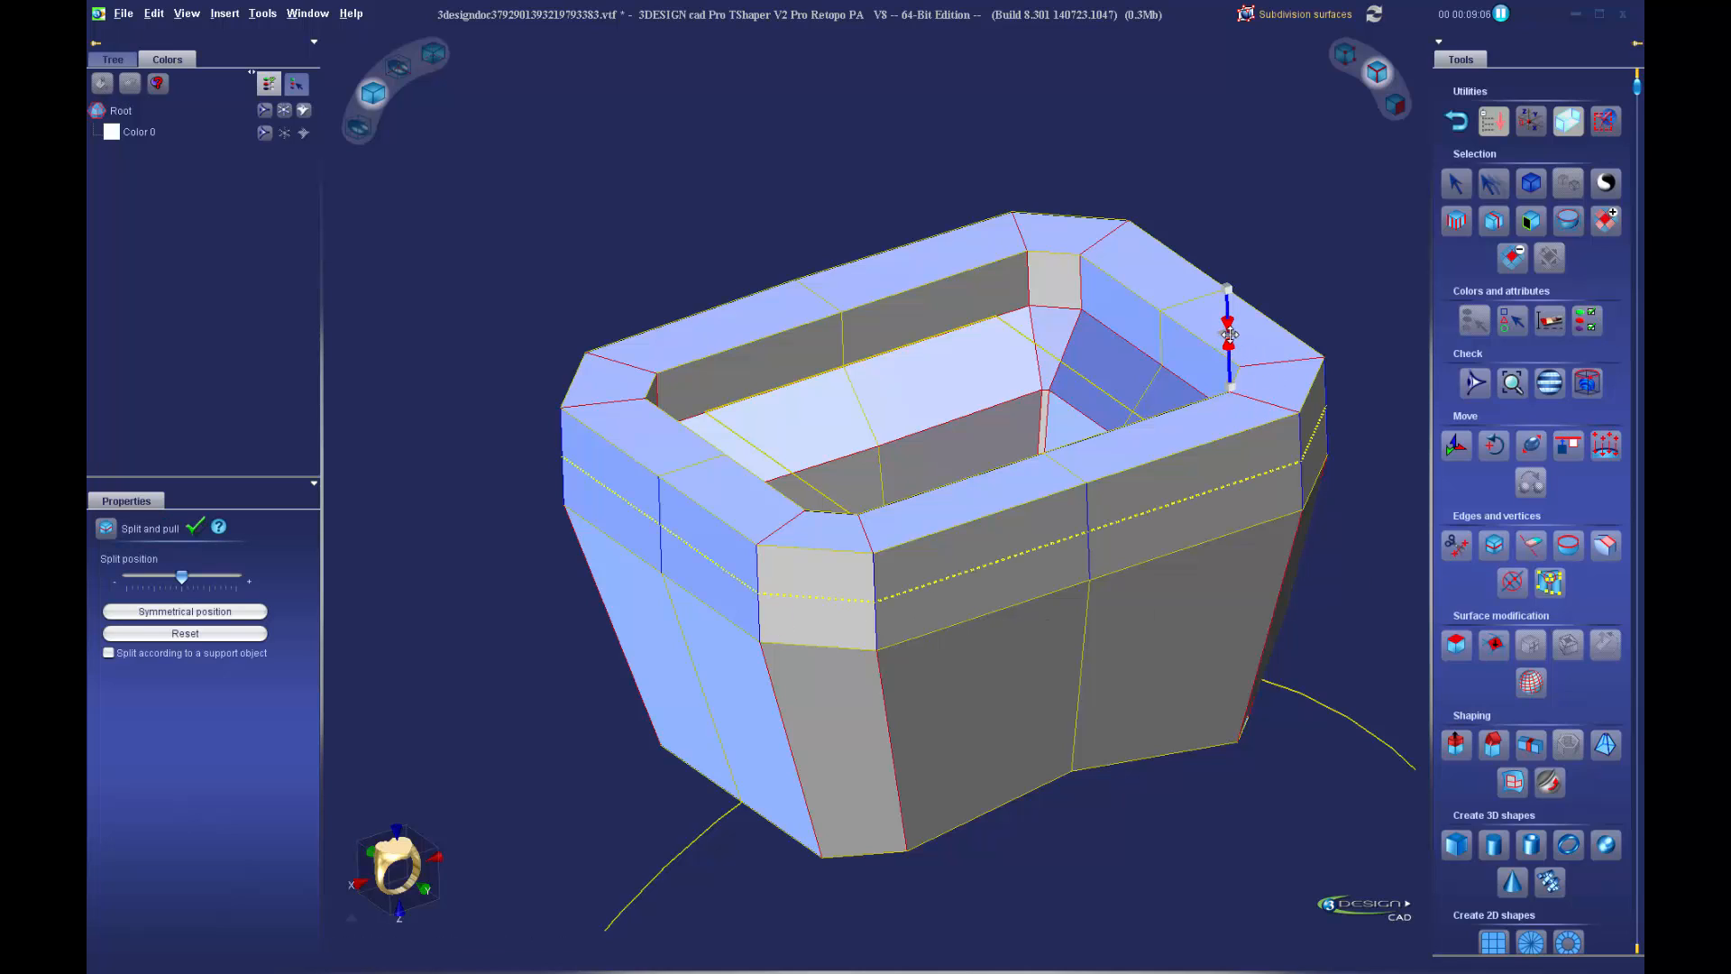
pyautogui.moveTo(1230, 335); pyautogui.dragTo(1234, 313)
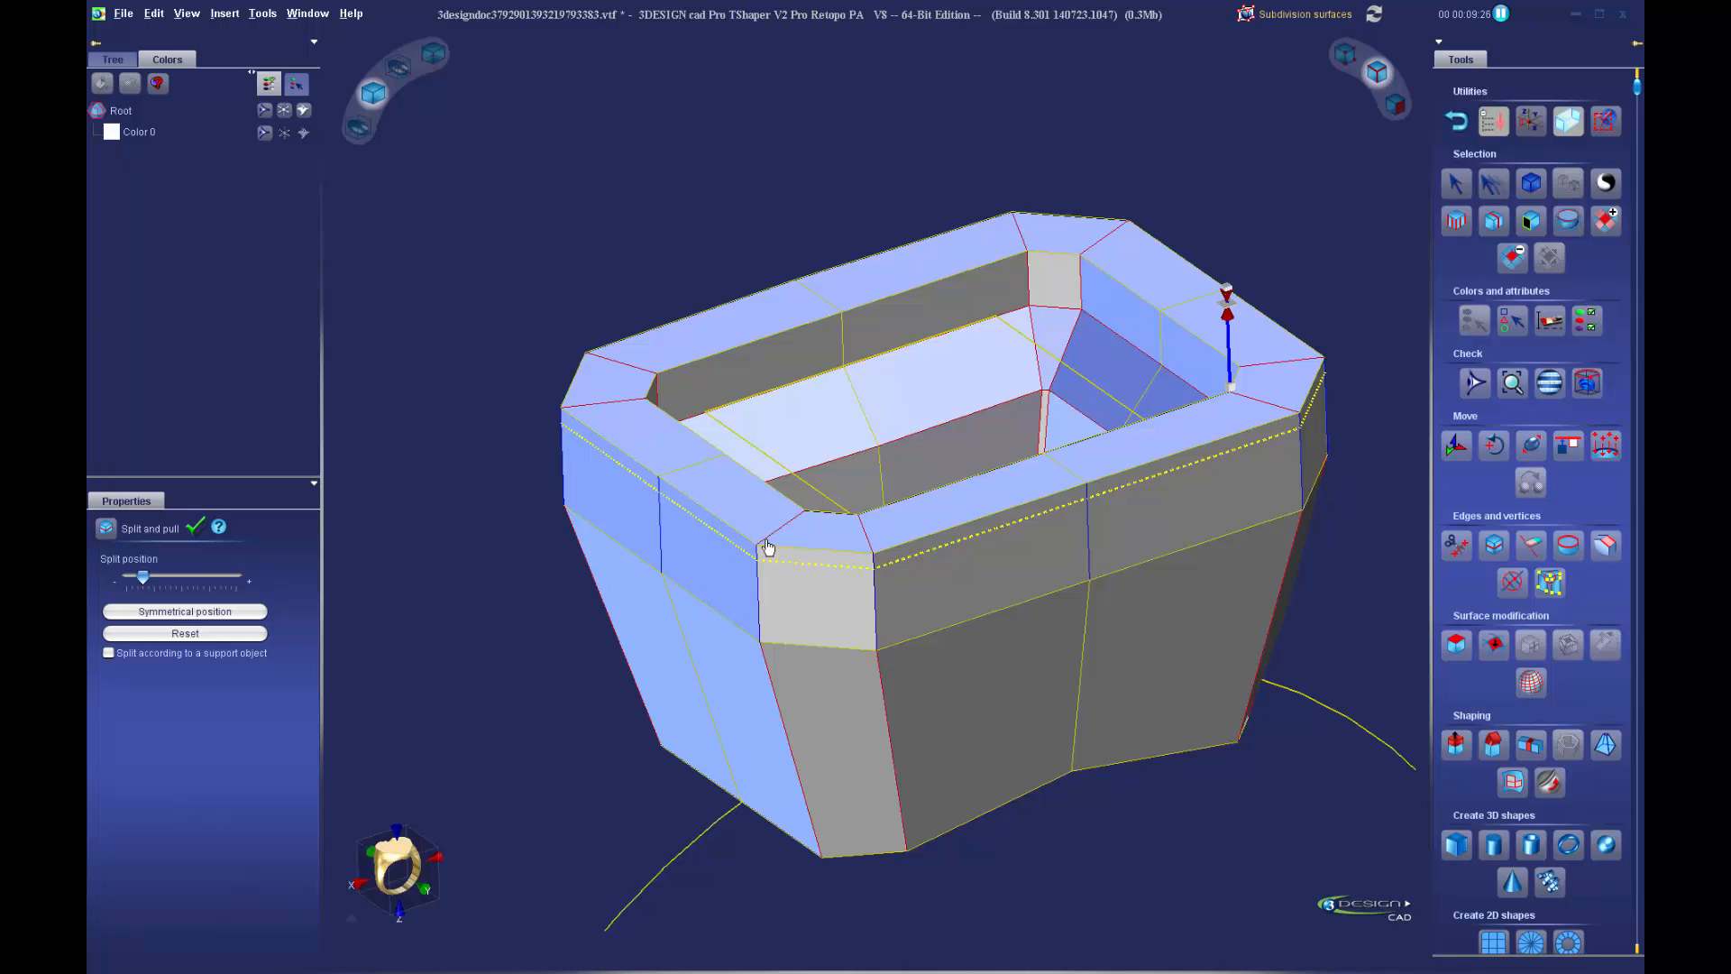
pyautogui.press('Return')
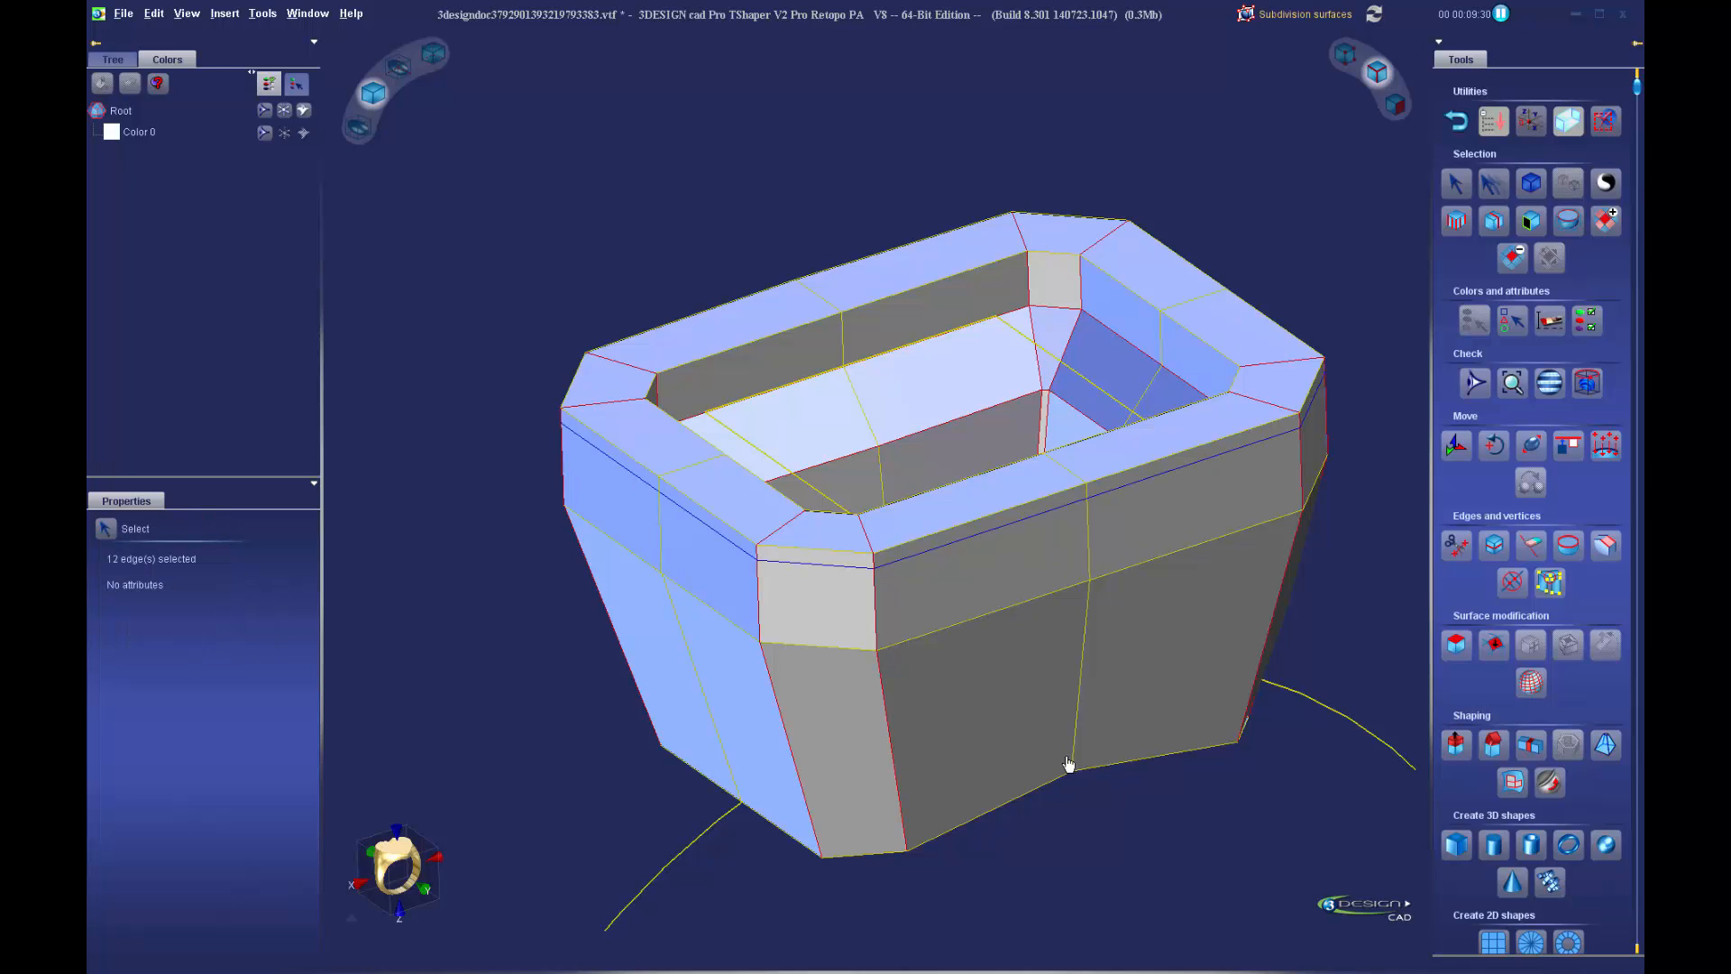
# Split the ring of vertical edges on the lower outer wall close to the bottom rim, using the symmetrical split position
pyautogui.click(1080, 712)
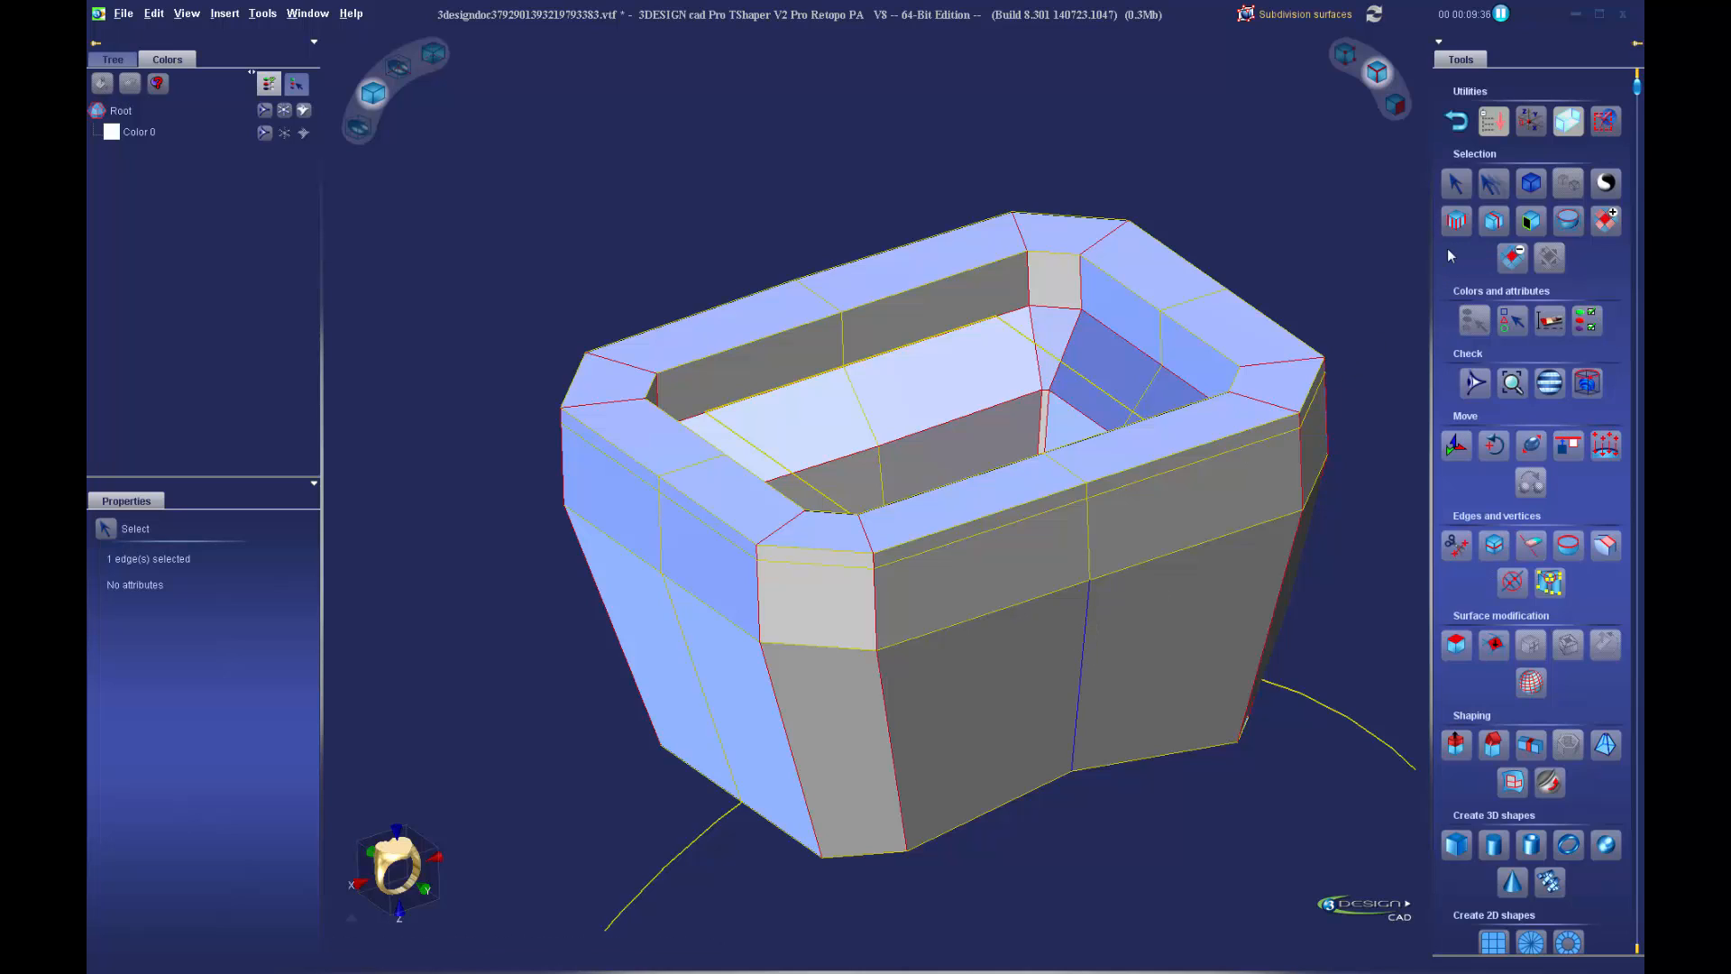
pyautogui.click(1456, 220)
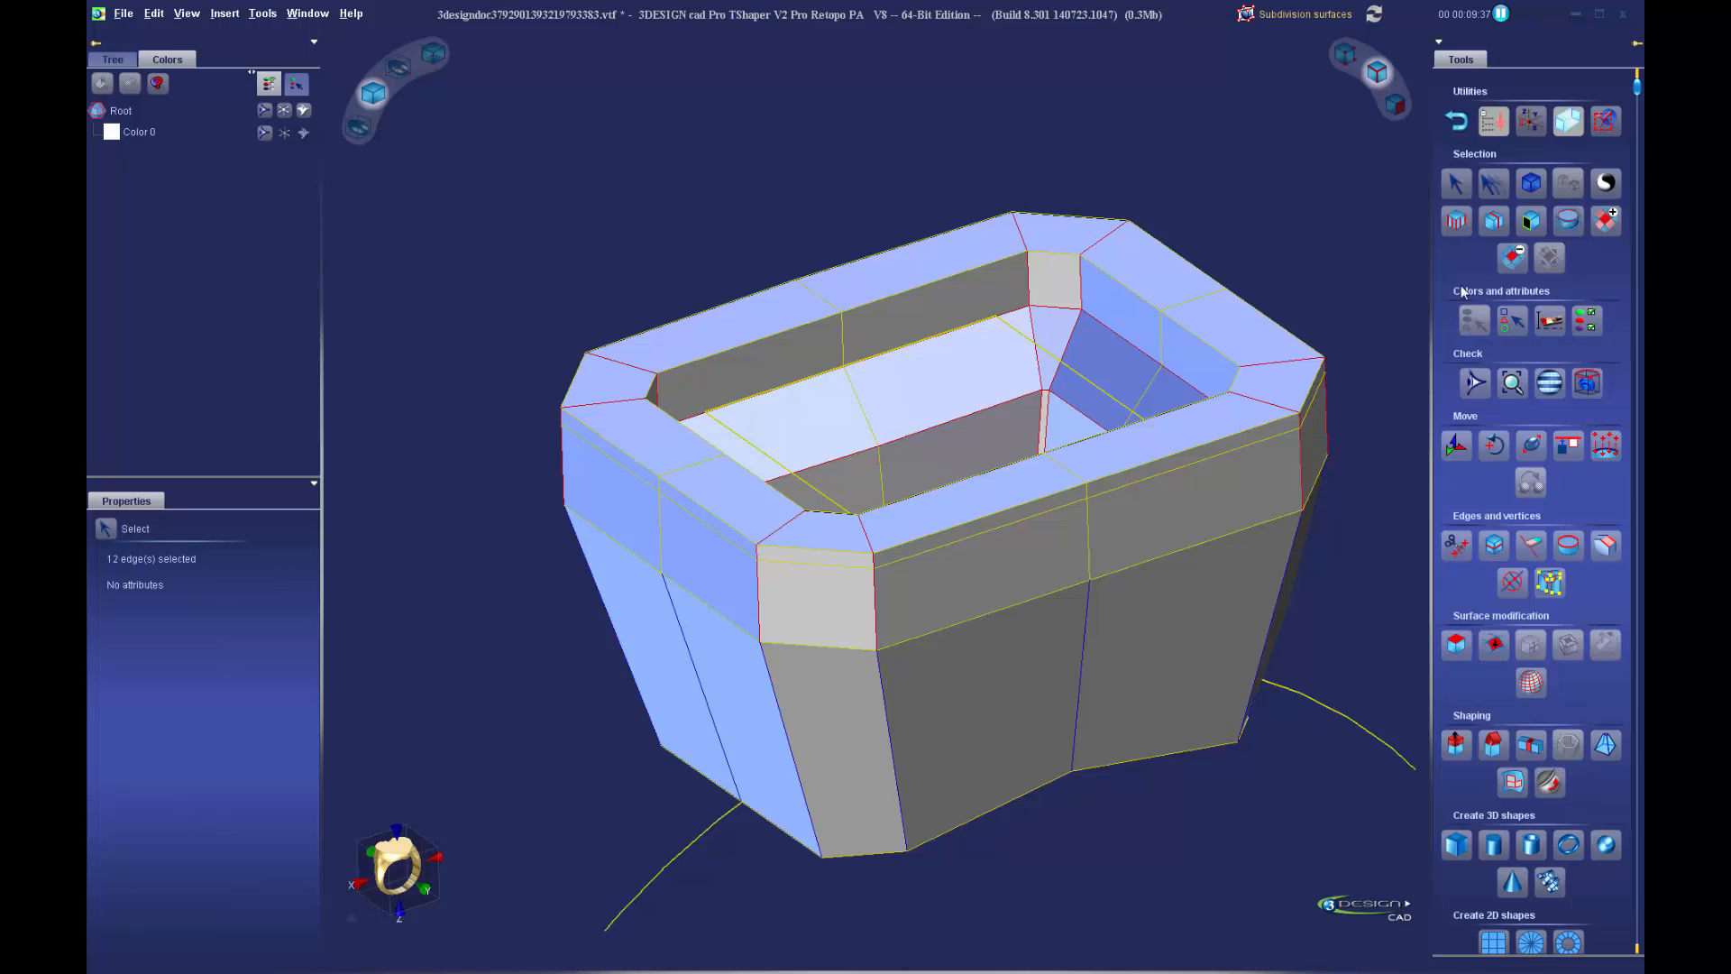
pyautogui.click(1500, 548)
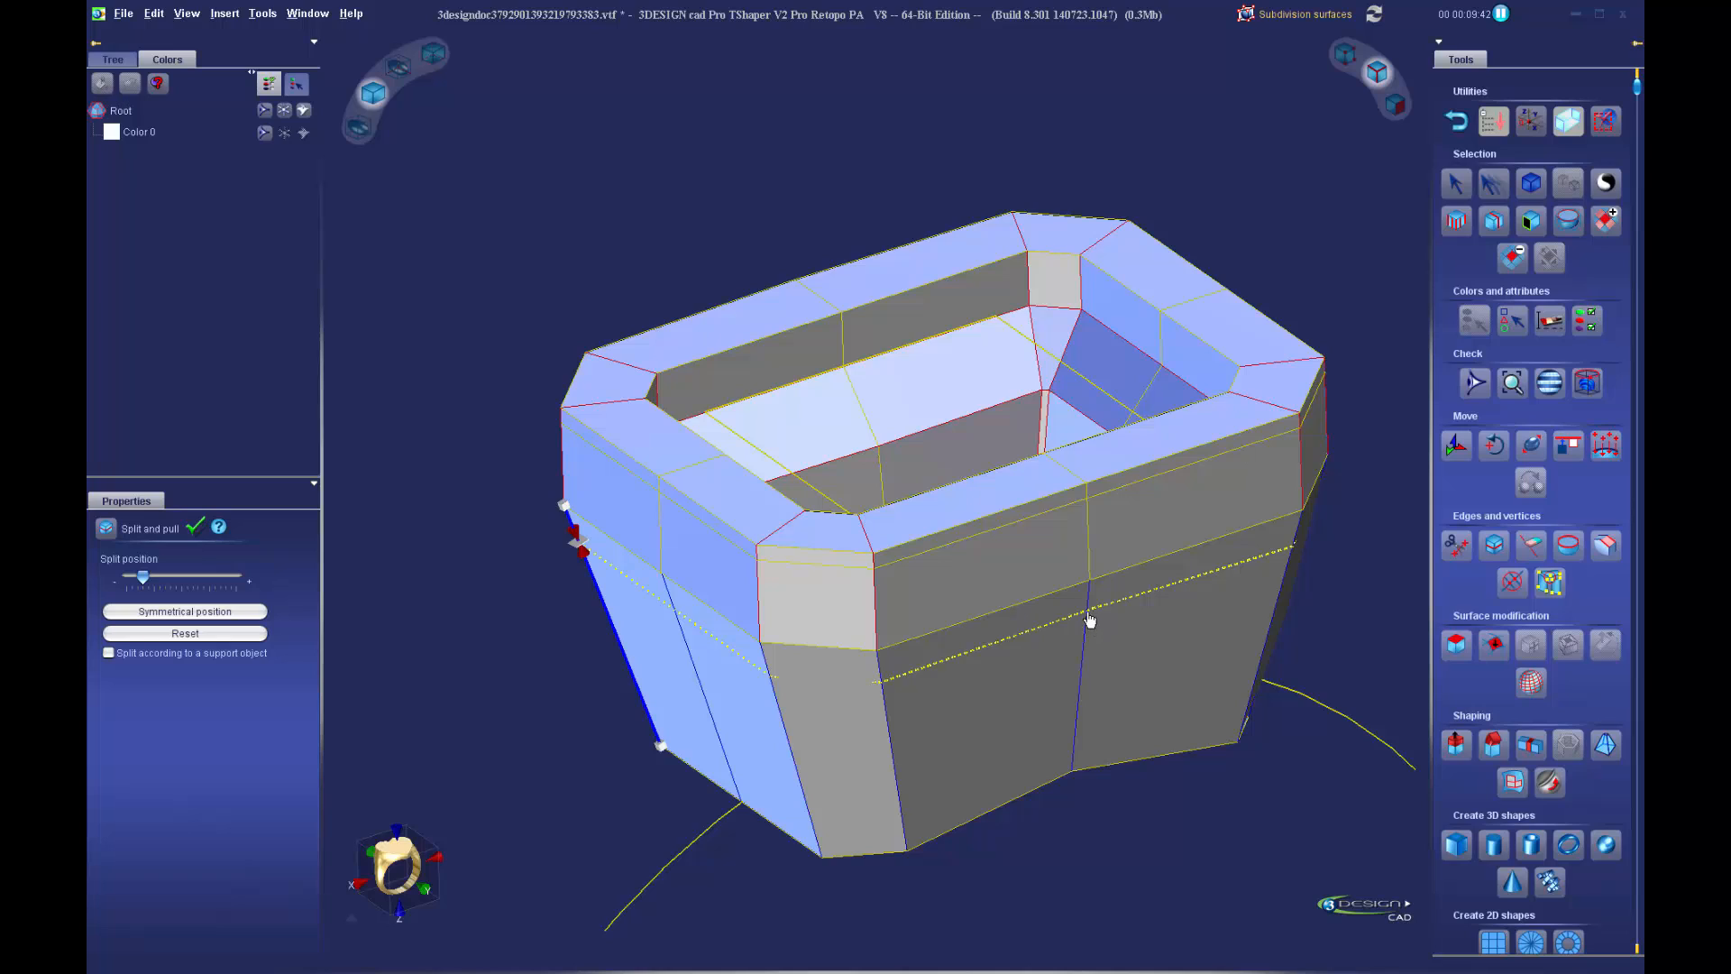
pyautogui.click(182, 614)
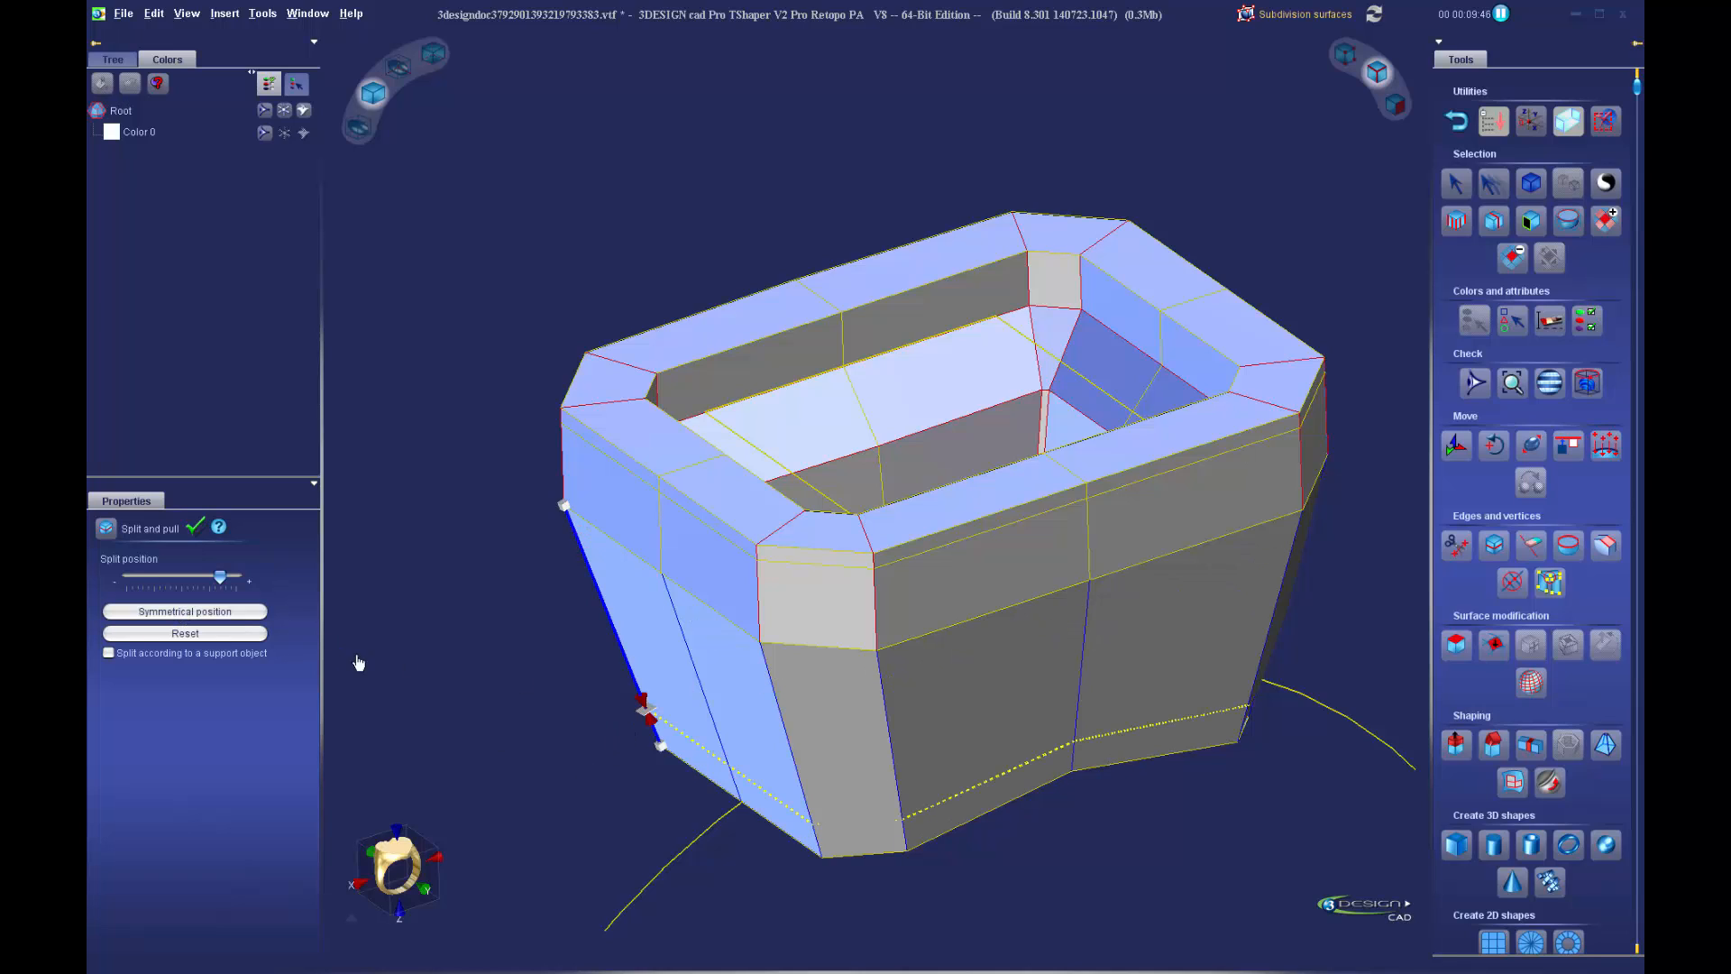
pyautogui.click(193, 528)
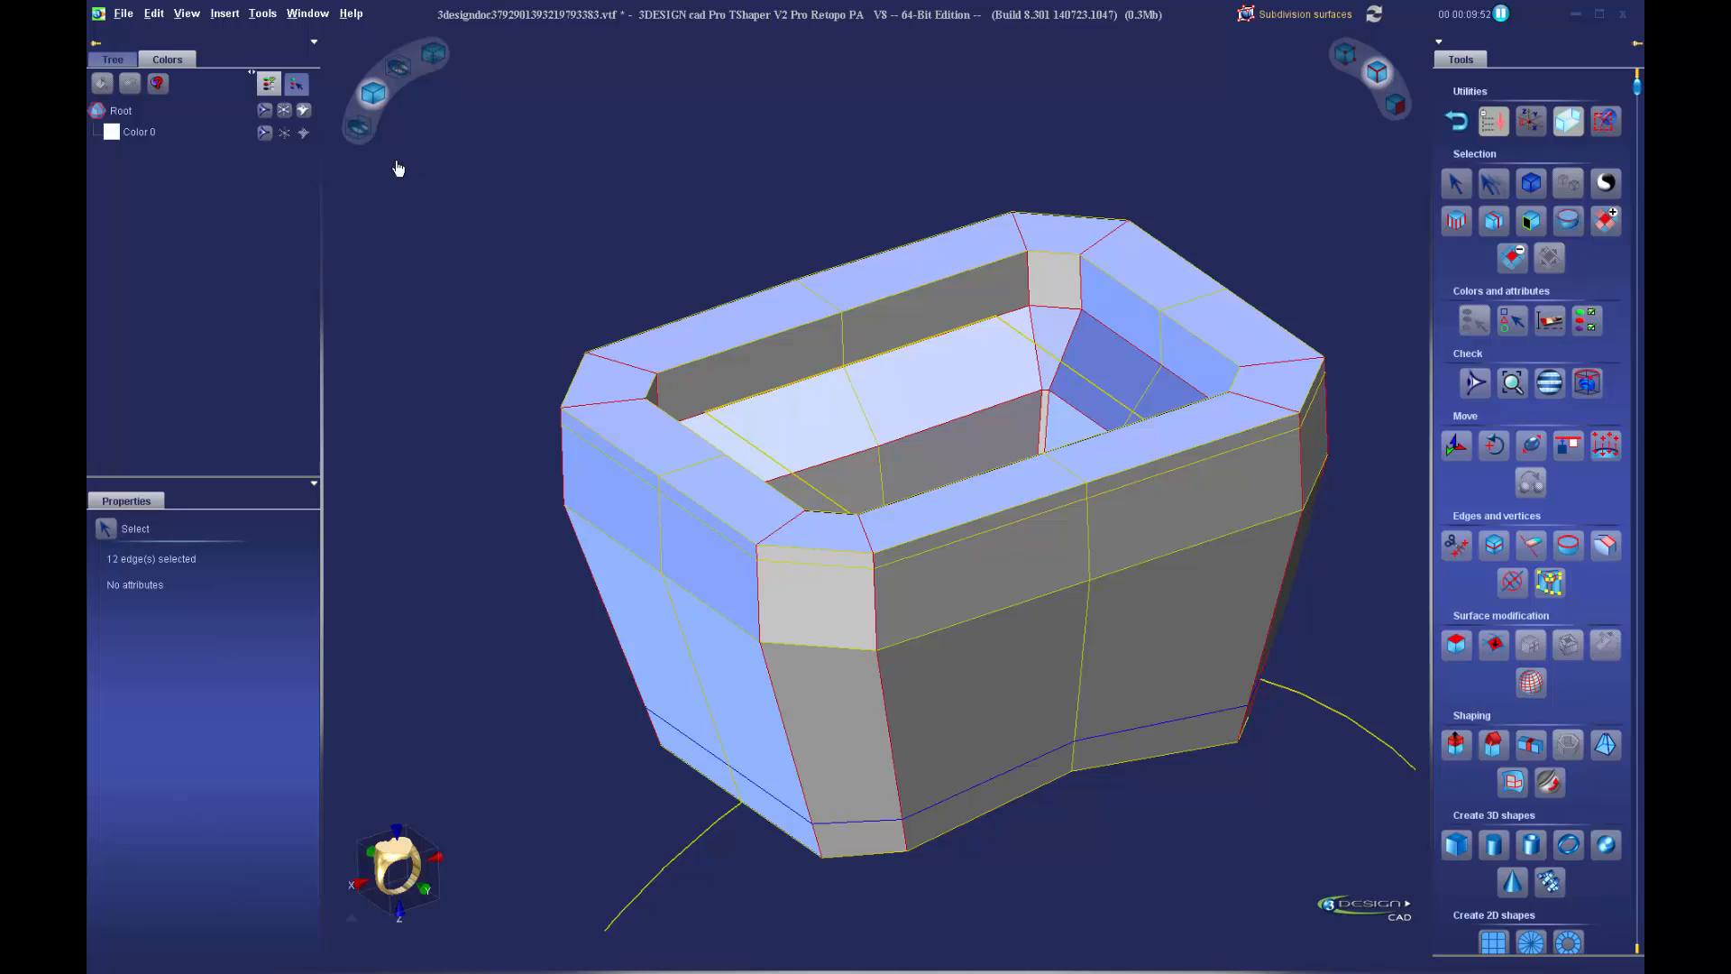
# Display the smoothed bezel and split the inner wall's upper ring of vertical edges close to the top rim
pyautogui.click(358, 127)
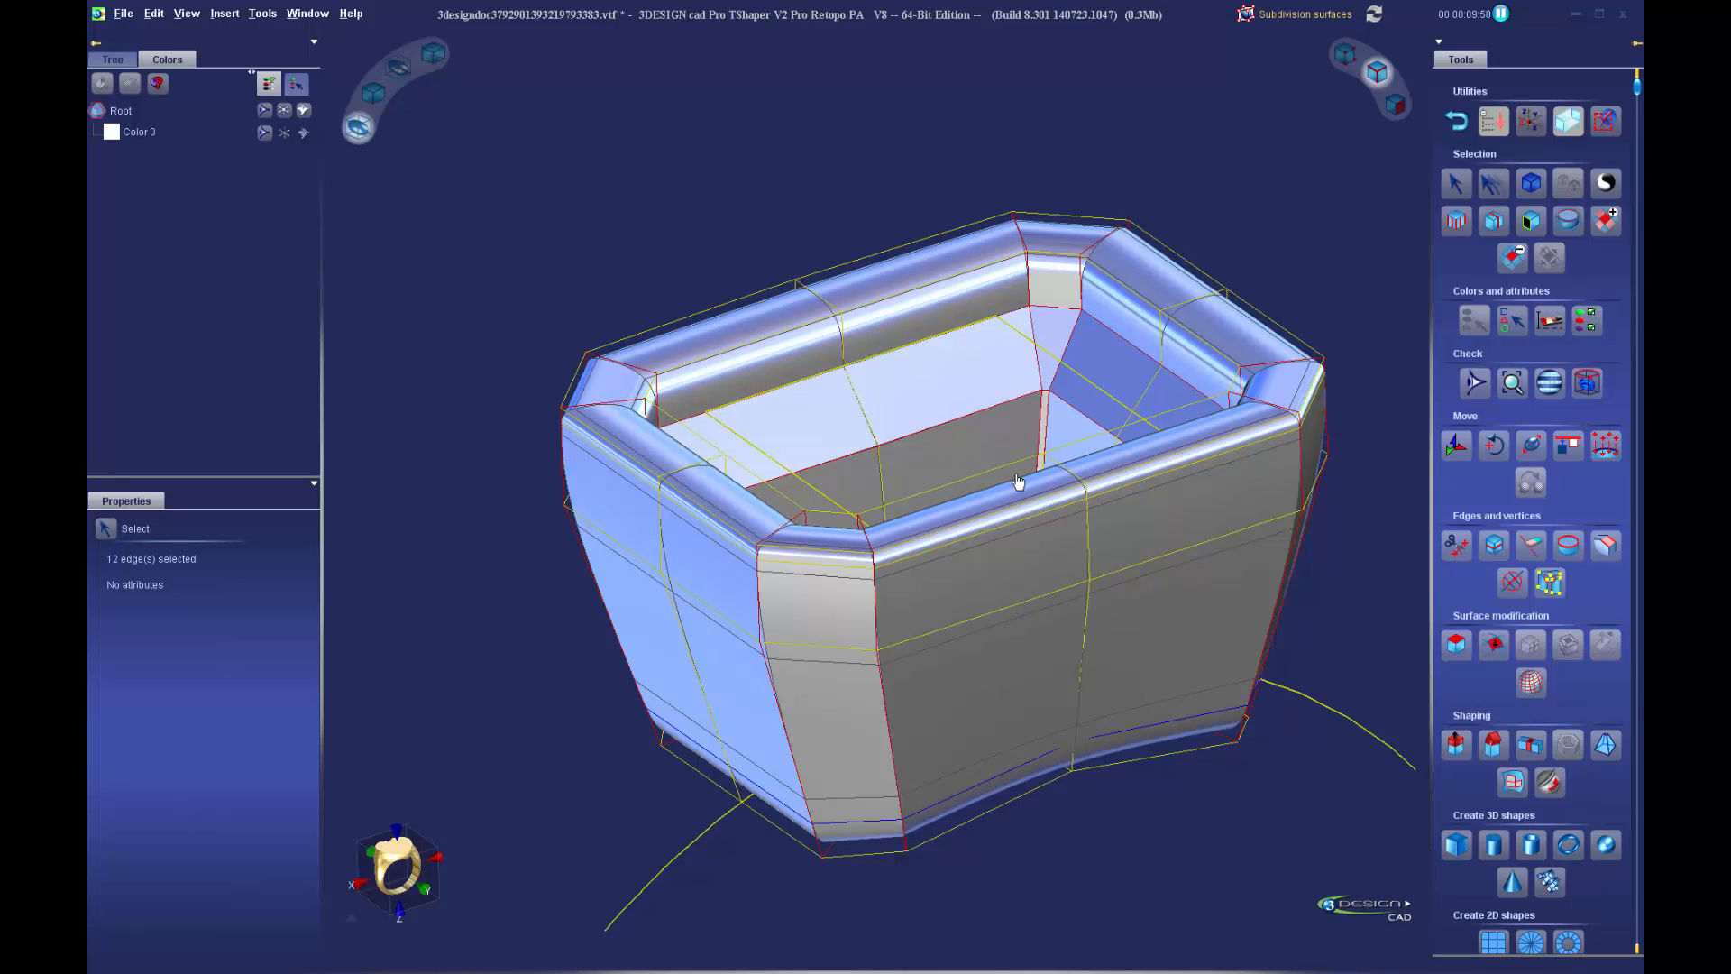
pyautogui.click(845, 348)
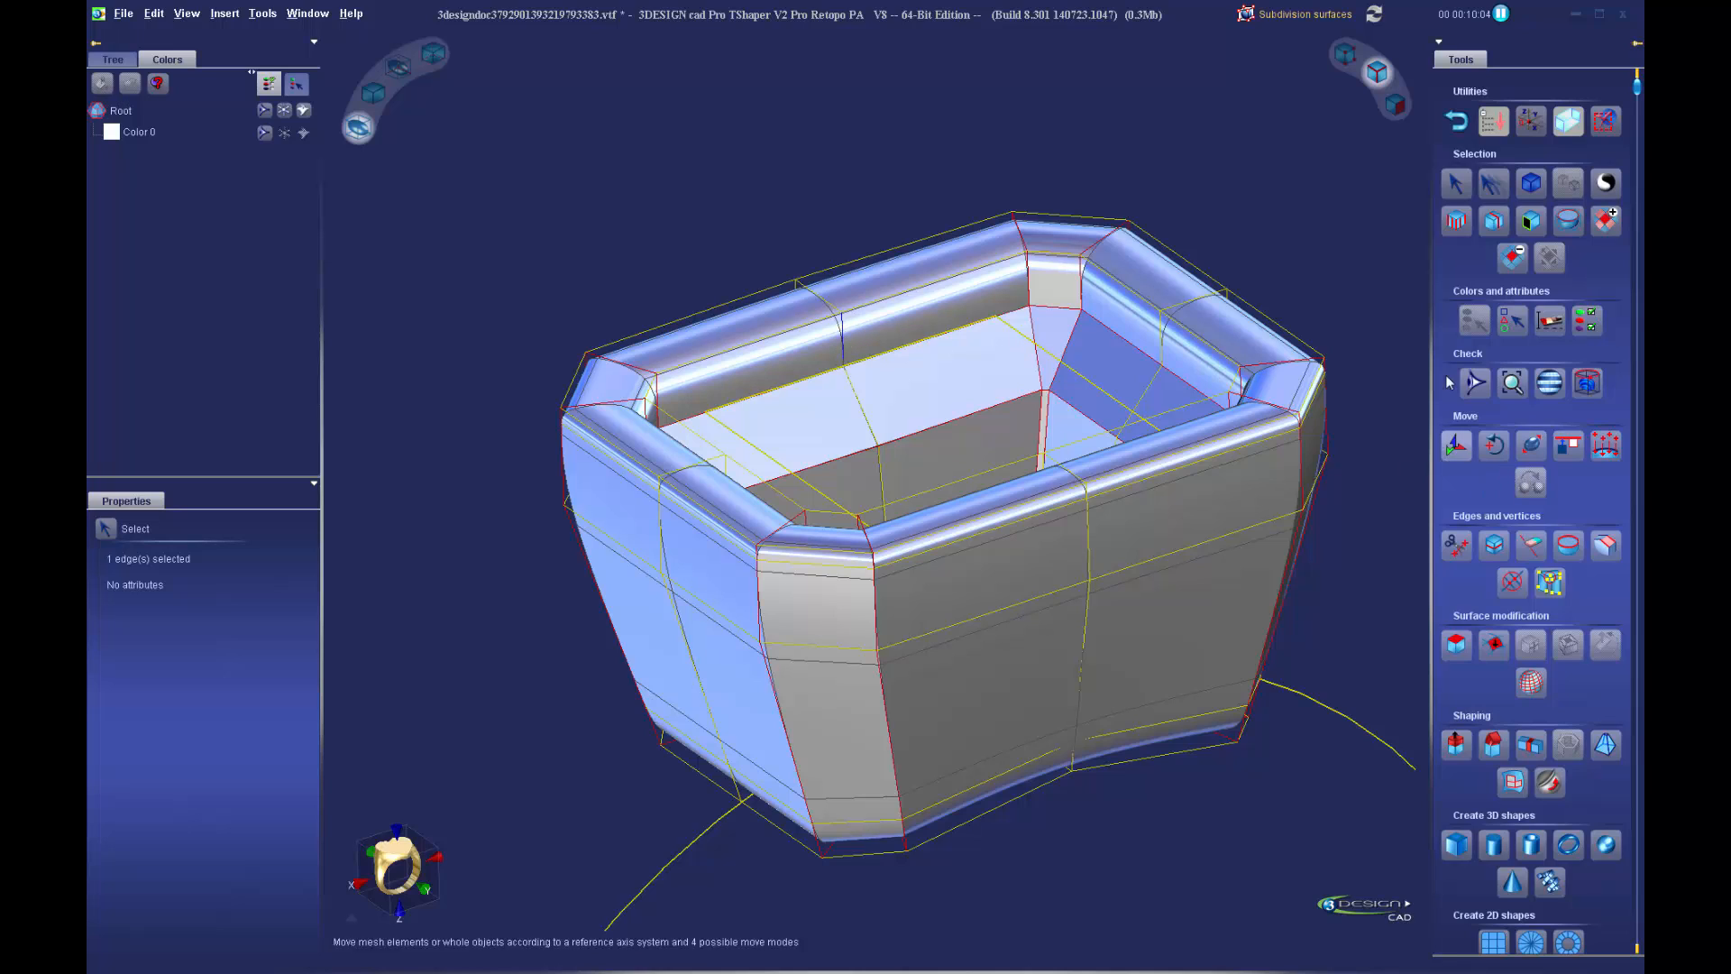
pyautogui.click(1456, 222)
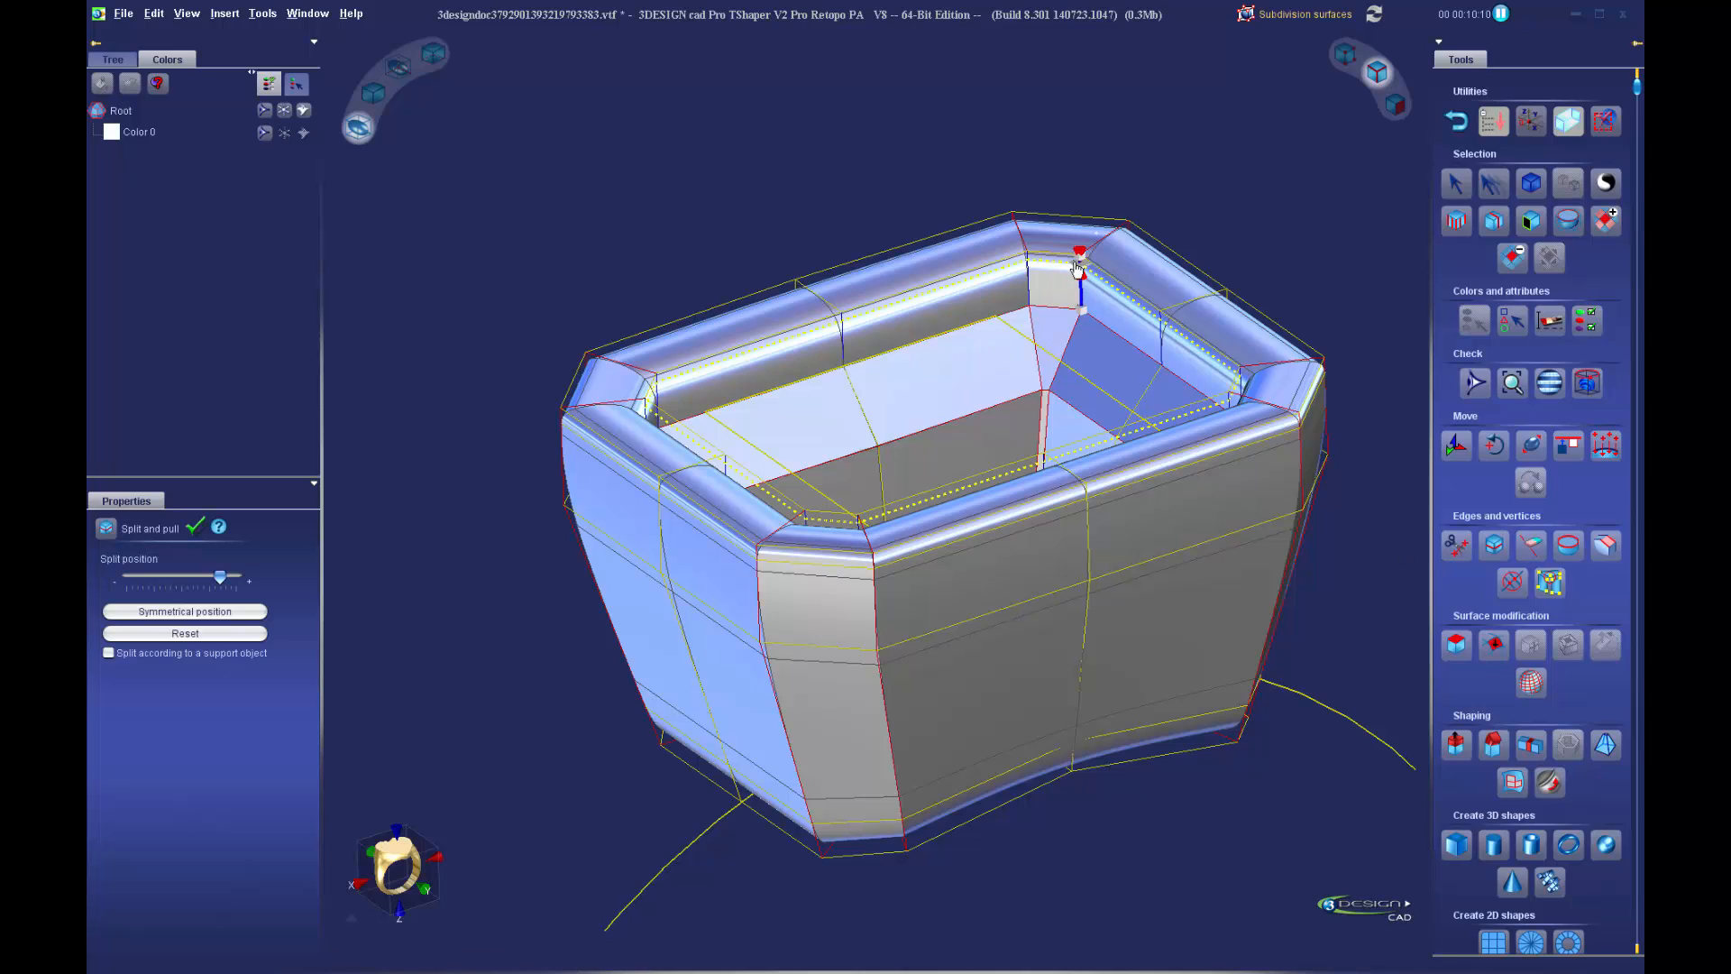
pyautogui.click(198, 527)
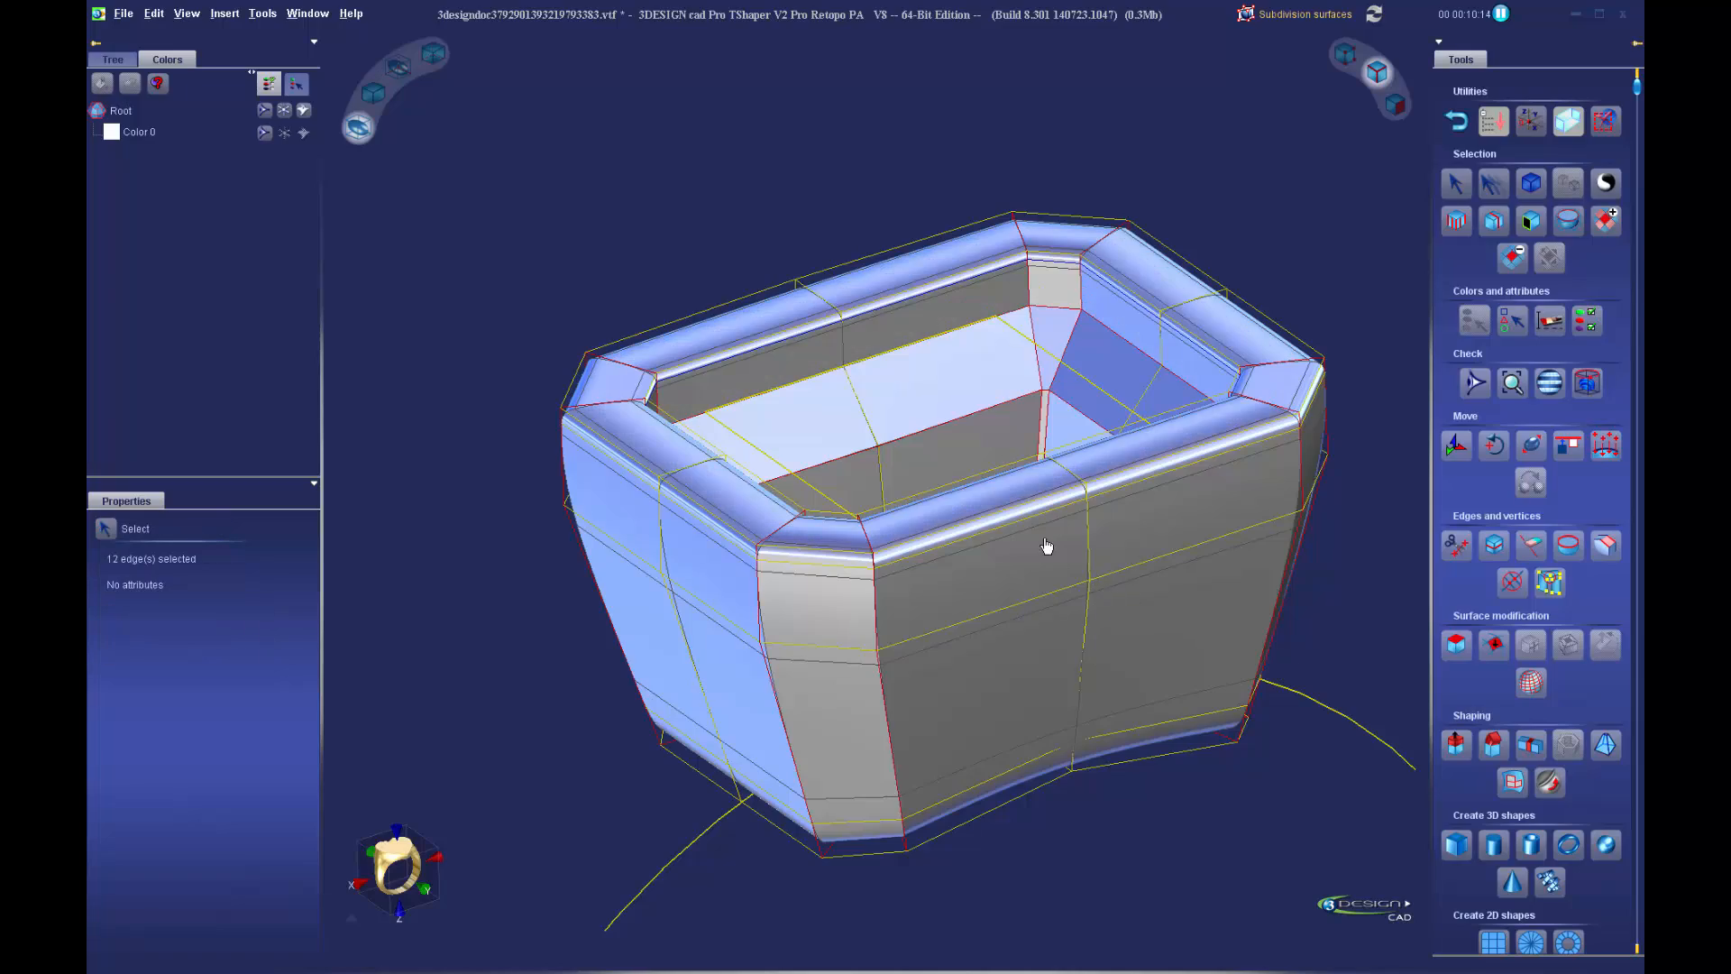
# Split the ring of vertical edges on the lower inner wall close to the bottom opening, using the symmetrical split position
pyautogui.moveTo(1047, 546); pyautogui.dragTo(596, 434, button='middle')
pyautogui.moveTo(490, 456); pyautogui.dragTo(917, 431, button='middle')
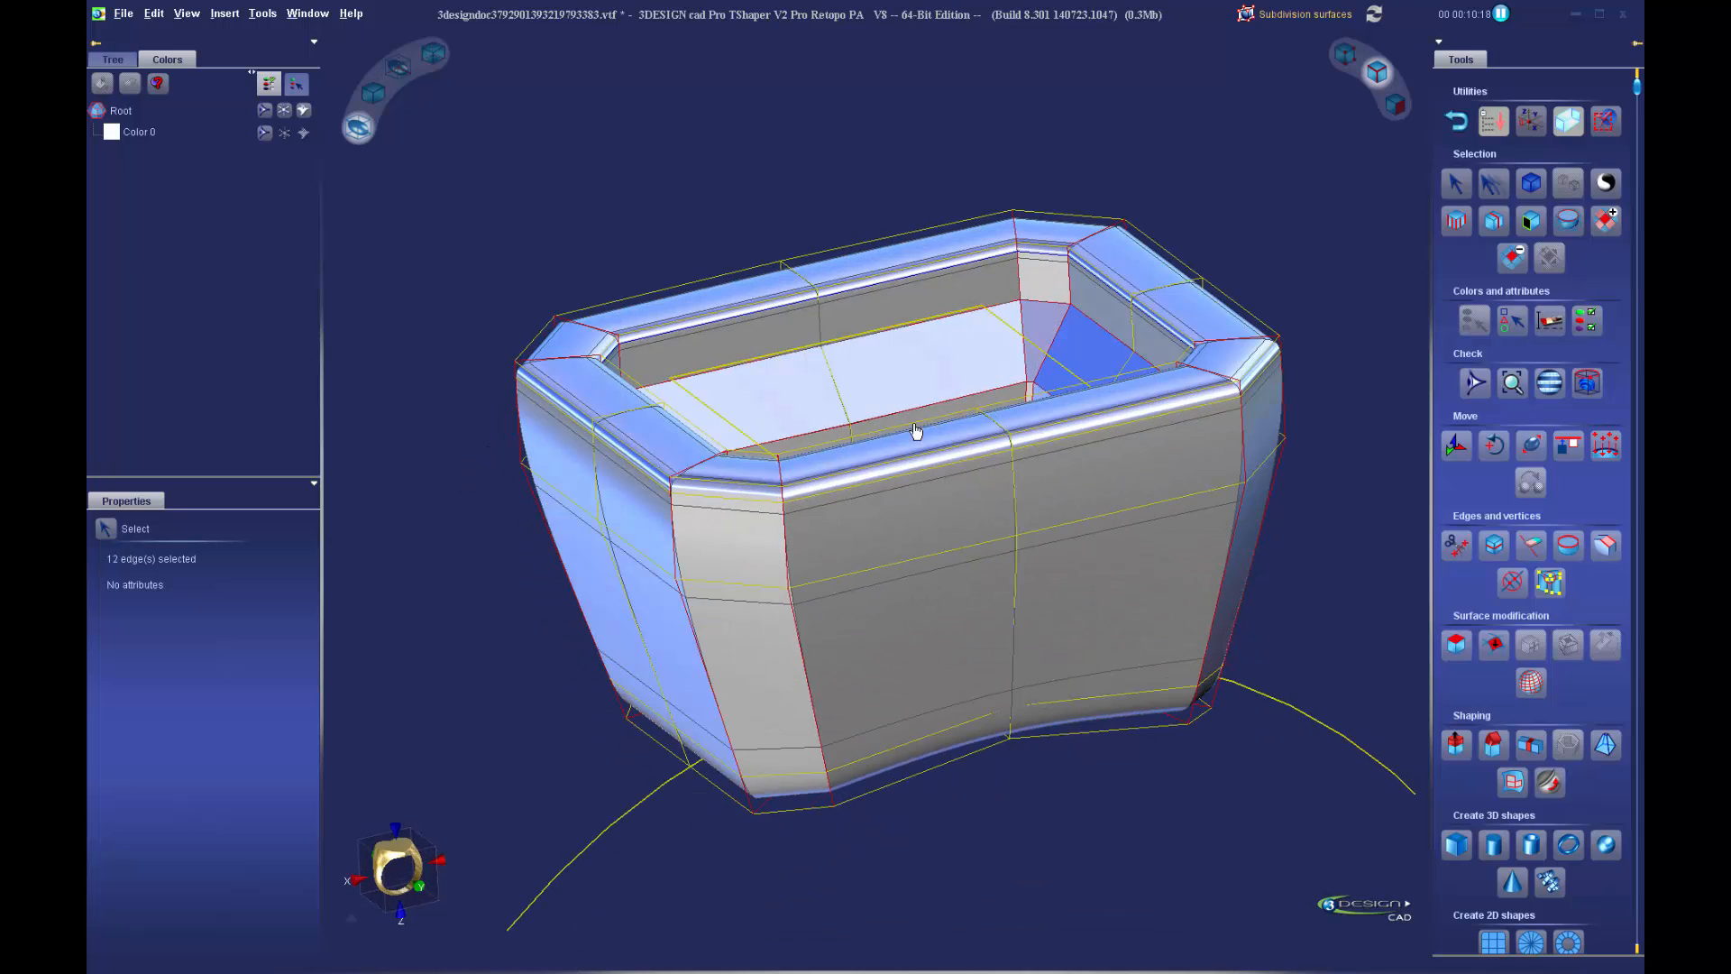
pyautogui.scroll(-1, 956, 501)
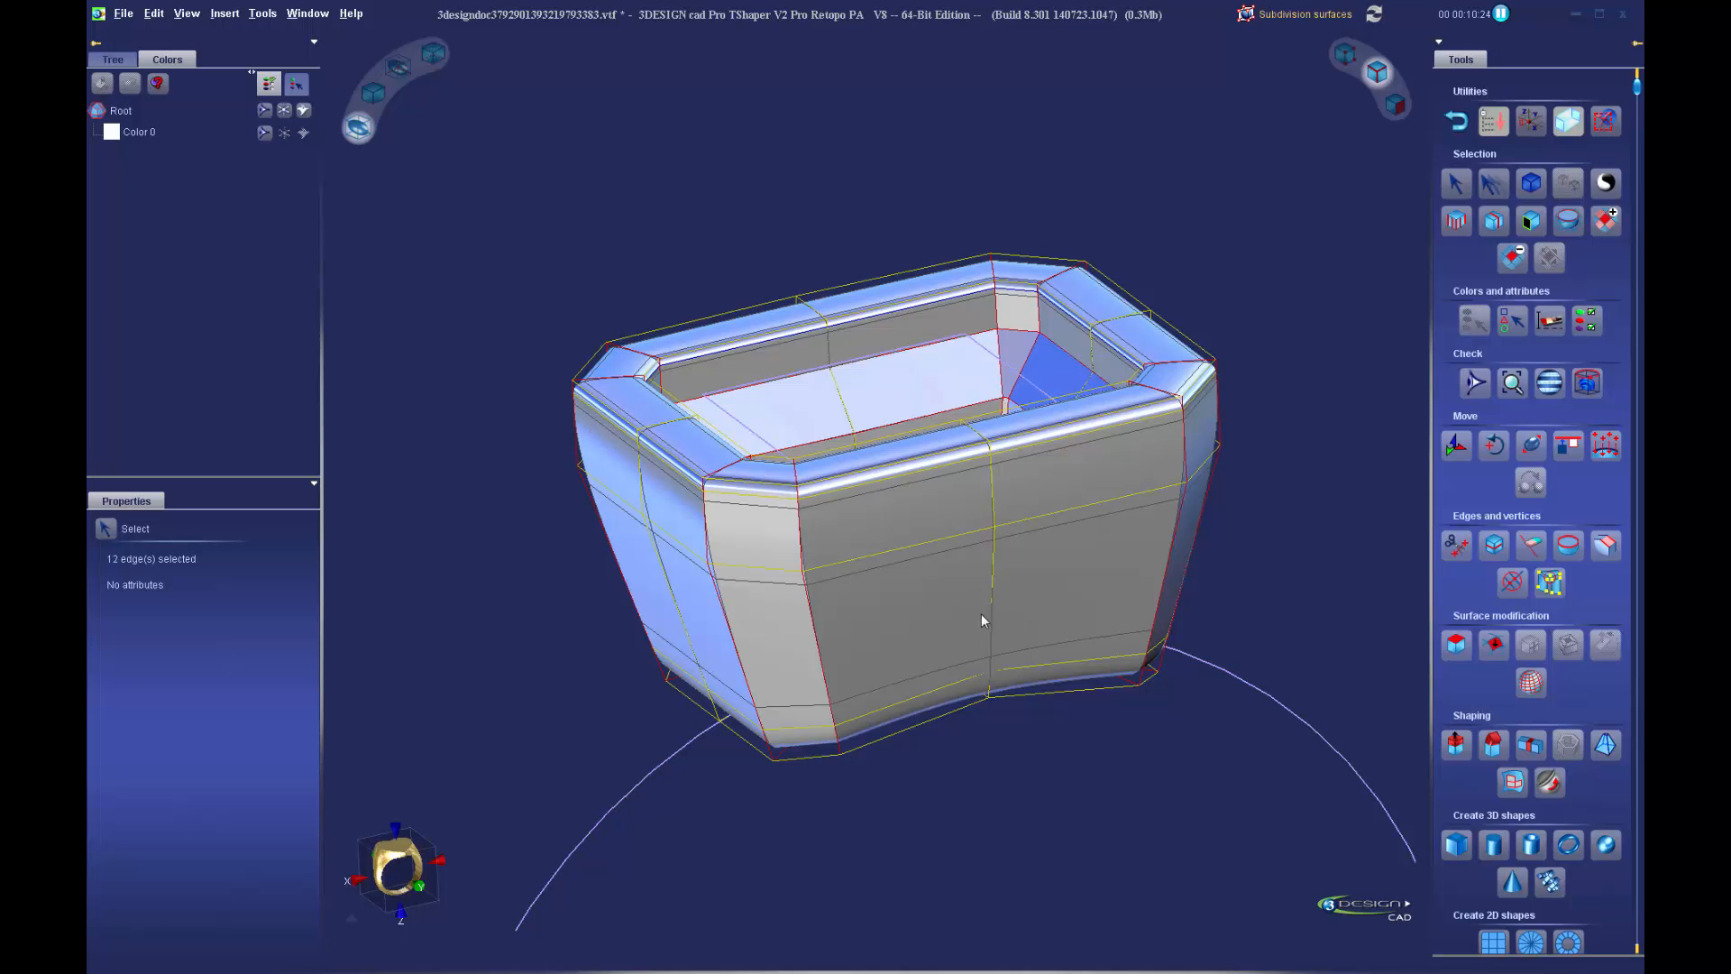
pyautogui.moveTo(981, 613); pyautogui.dragTo(833, 372, button='middle')
pyautogui.scroll(2, 982, 457)
pyautogui.click(861, 440)
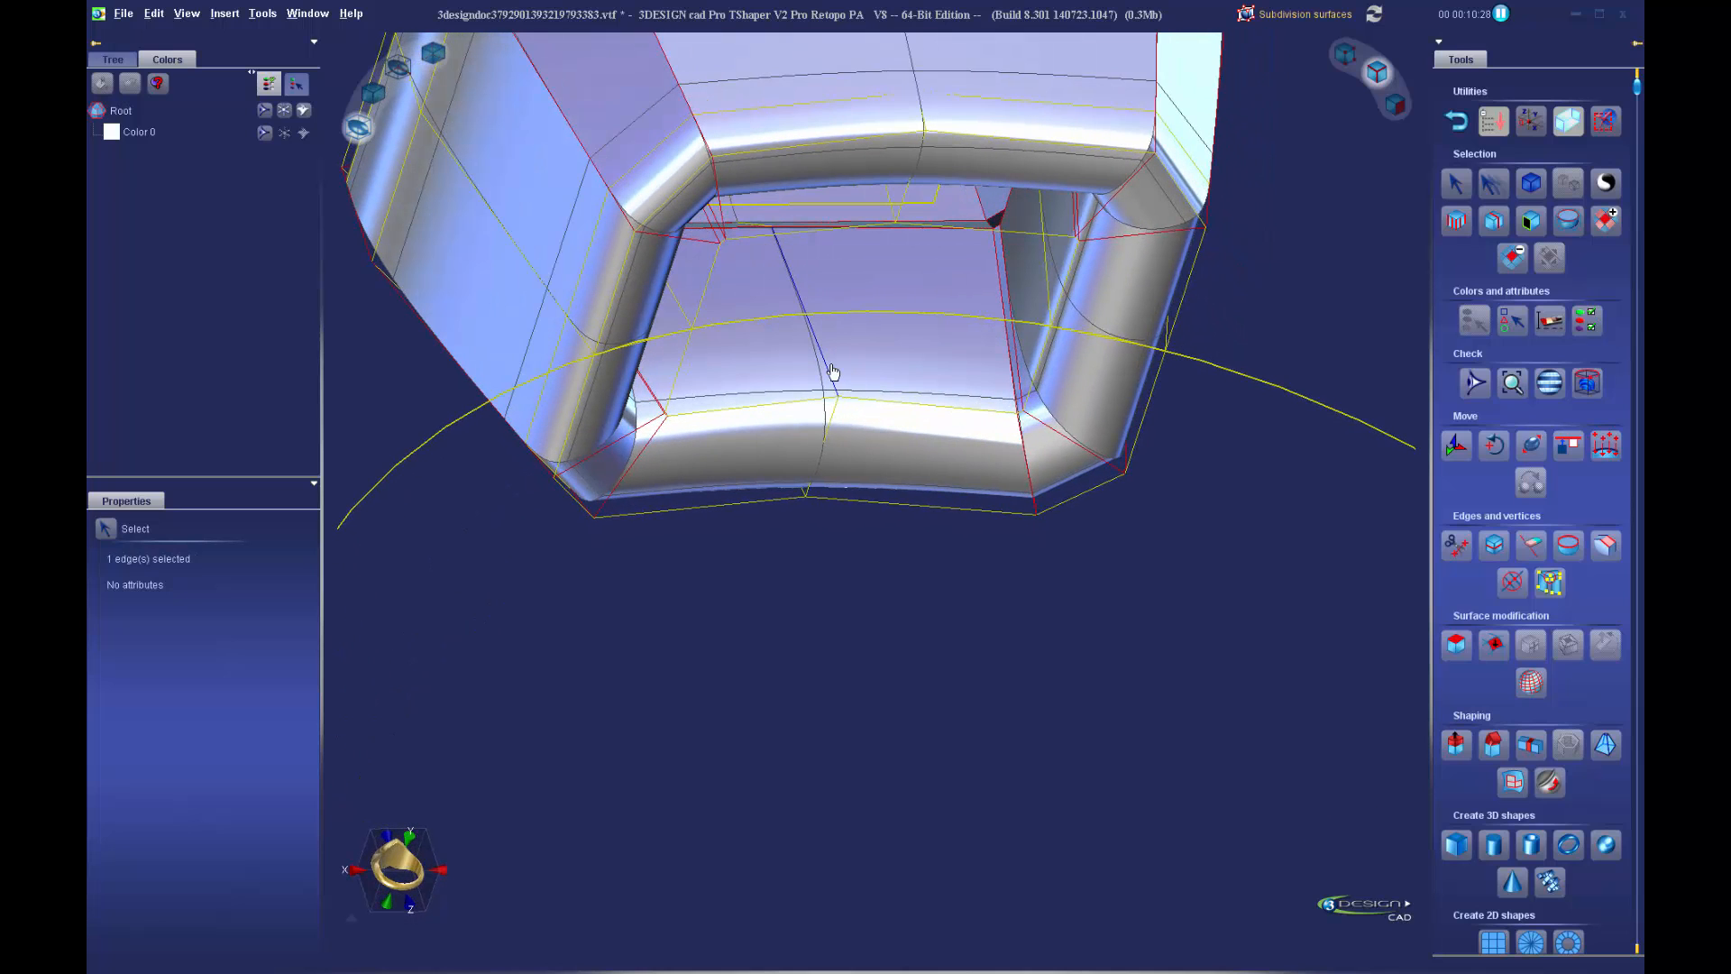
pyautogui.click(1456, 221)
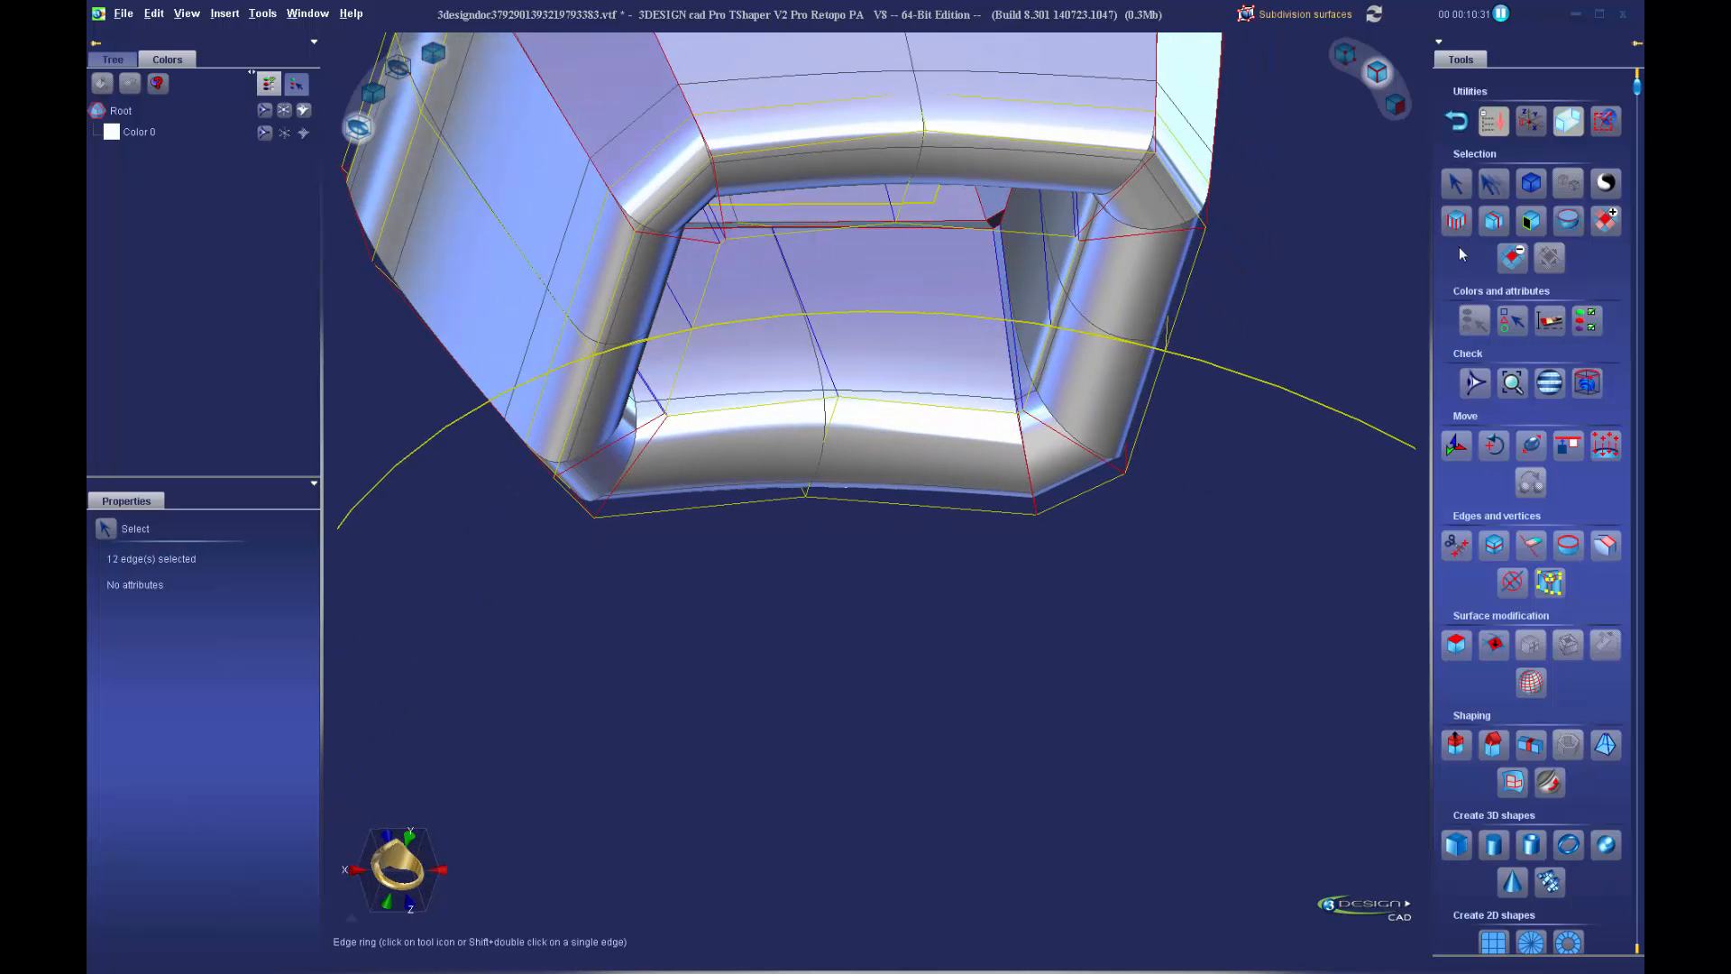
pyautogui.click(1494, 545)
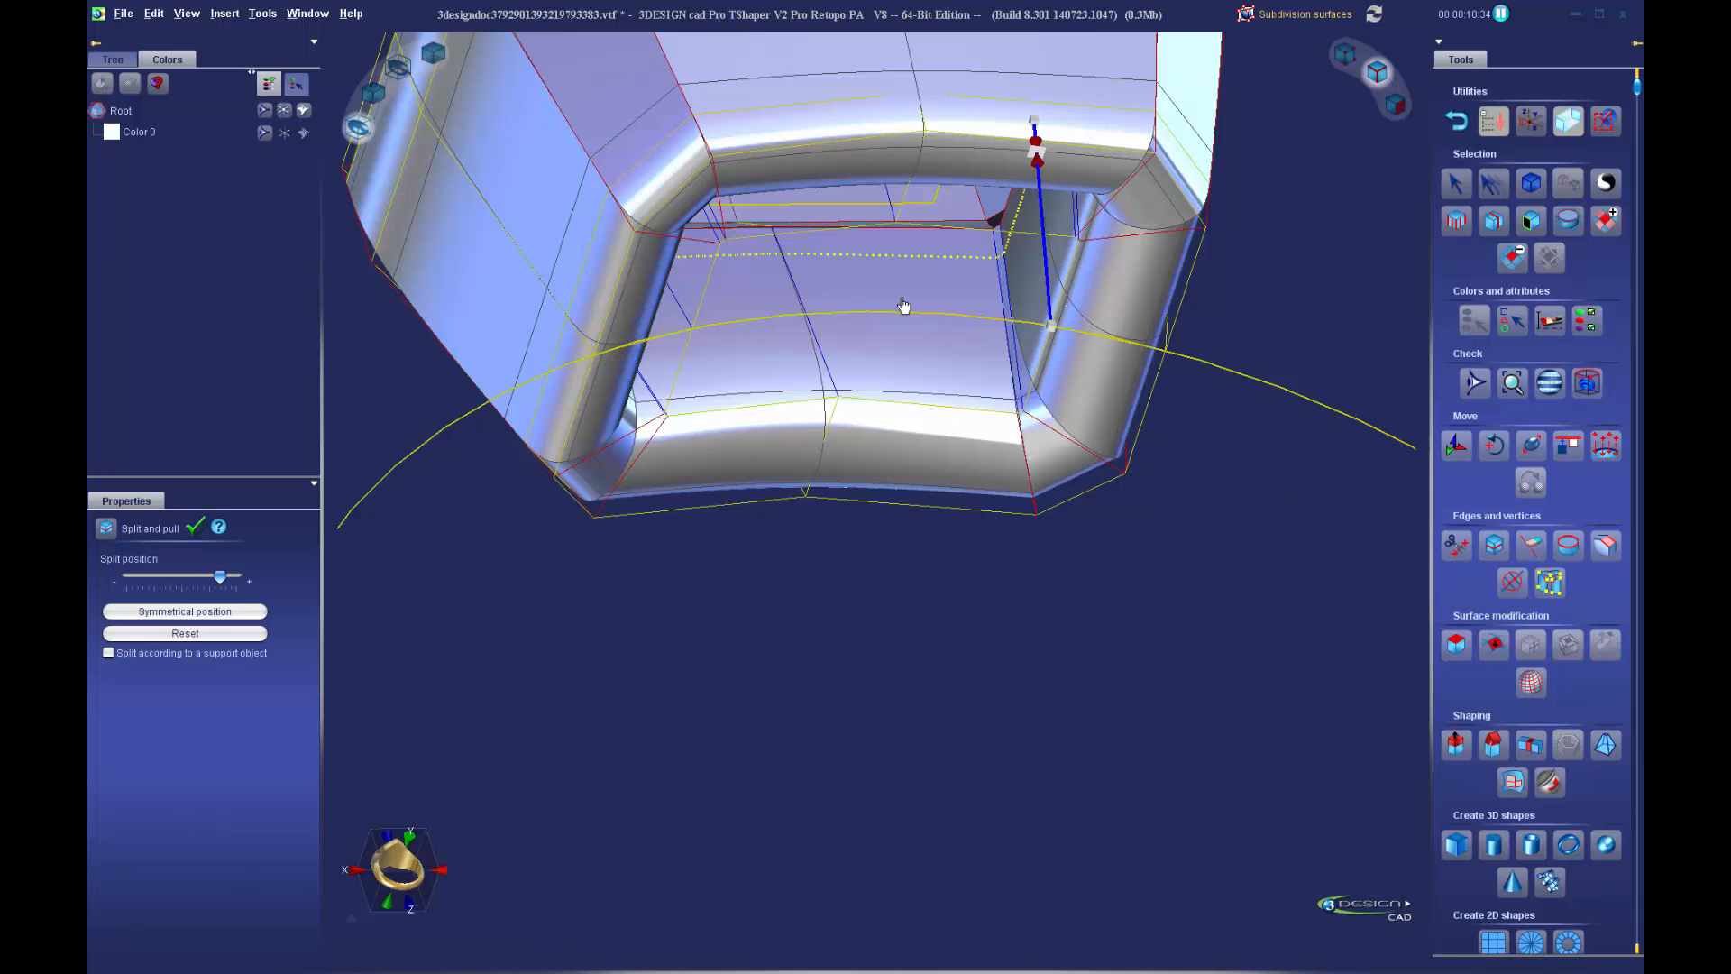
pyautogui.click(193, 613)
pyautogui.click(196, 529)
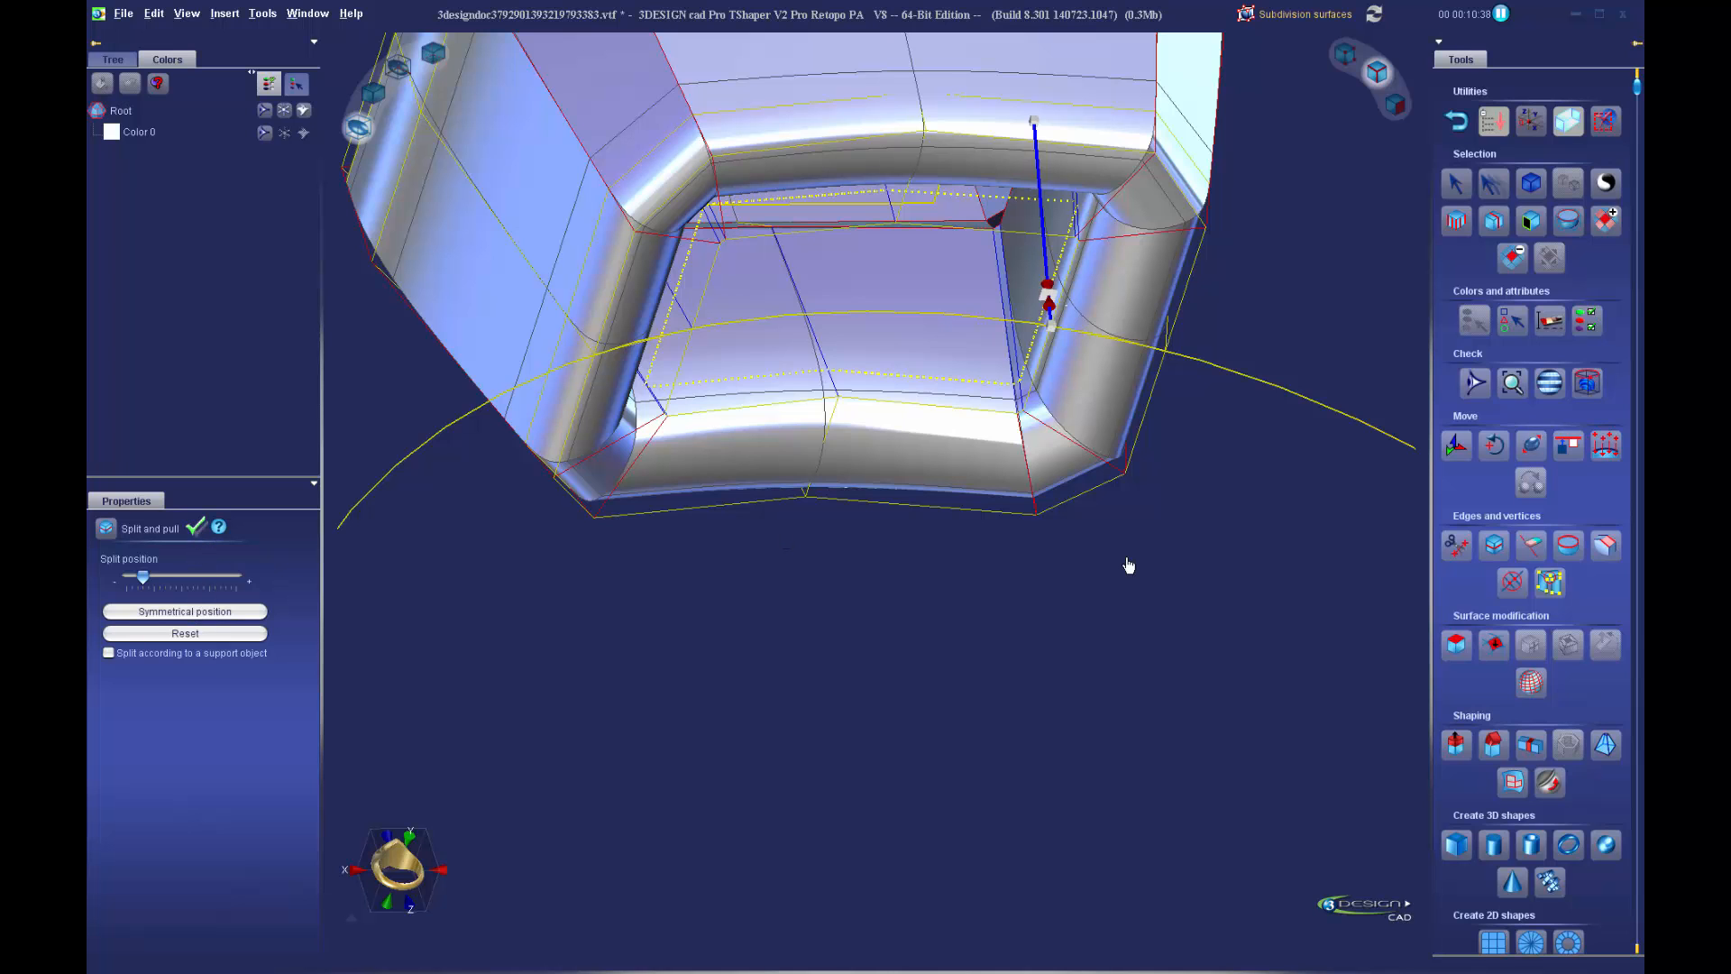
# Select the edge loop around the middle of the outer wall and resize it uniformly inward to straighten the bulging sides
pyautogui.scroll(-5, 1050, 560)
pyautogui.moveTo(911, 473); pyautogui.dragTo(901, 685, button='middle')
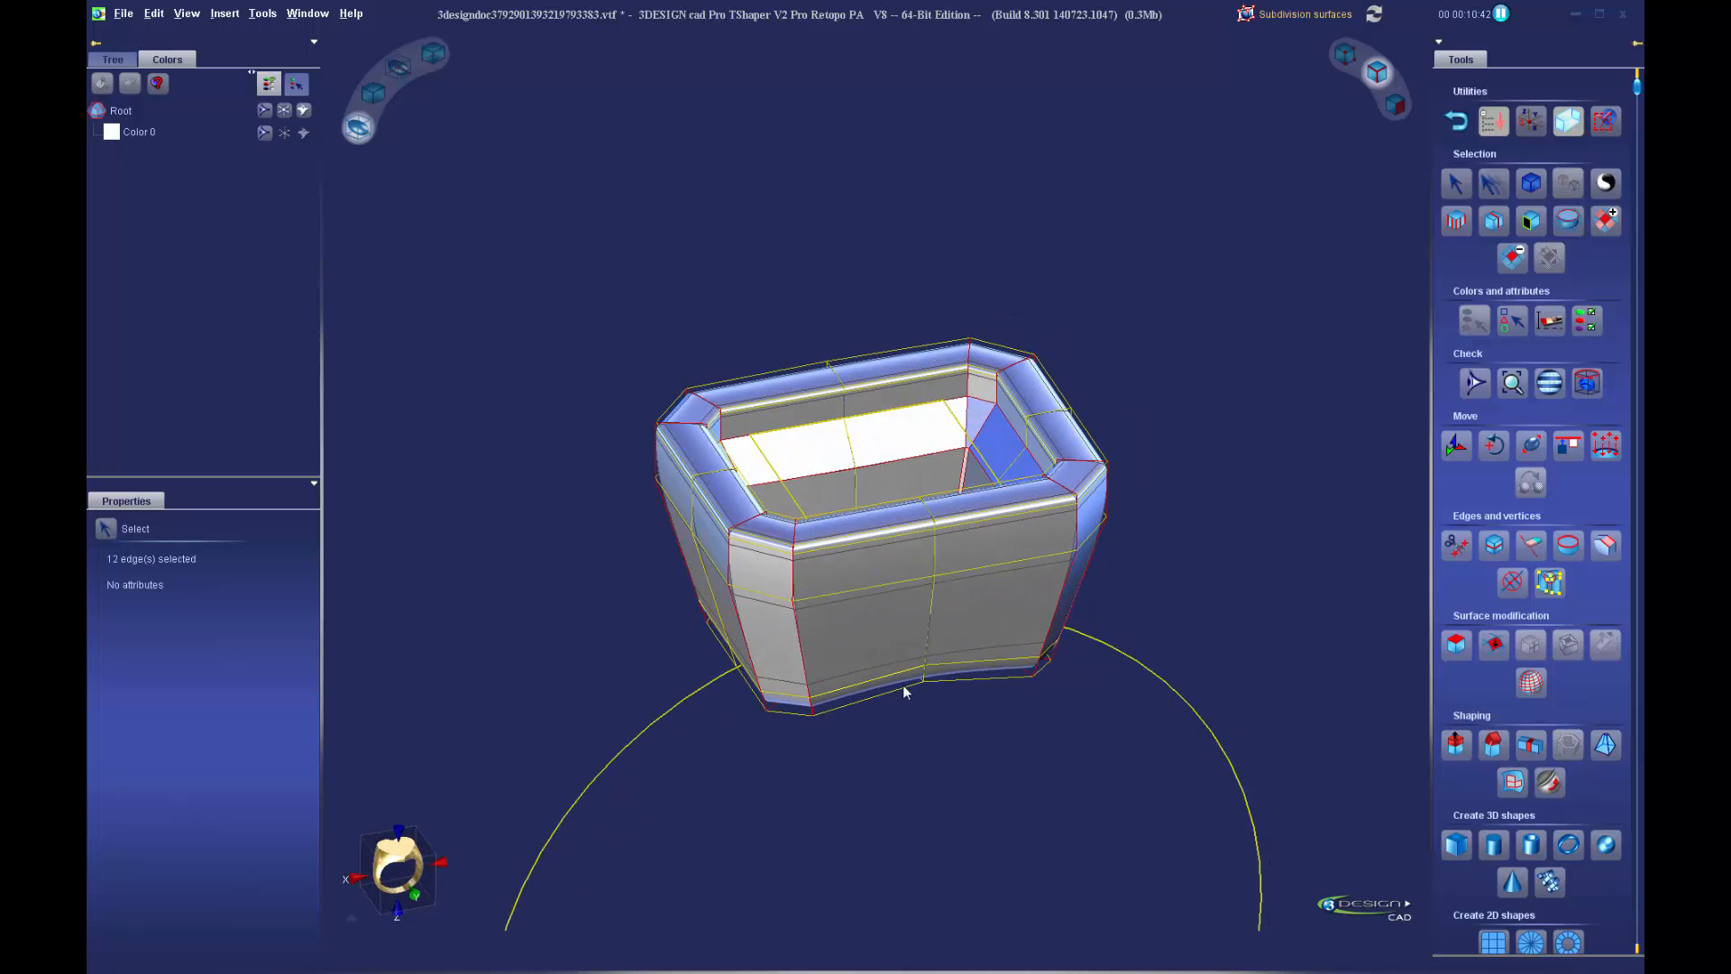
pyautogui.scroll(2, 1096, 695)
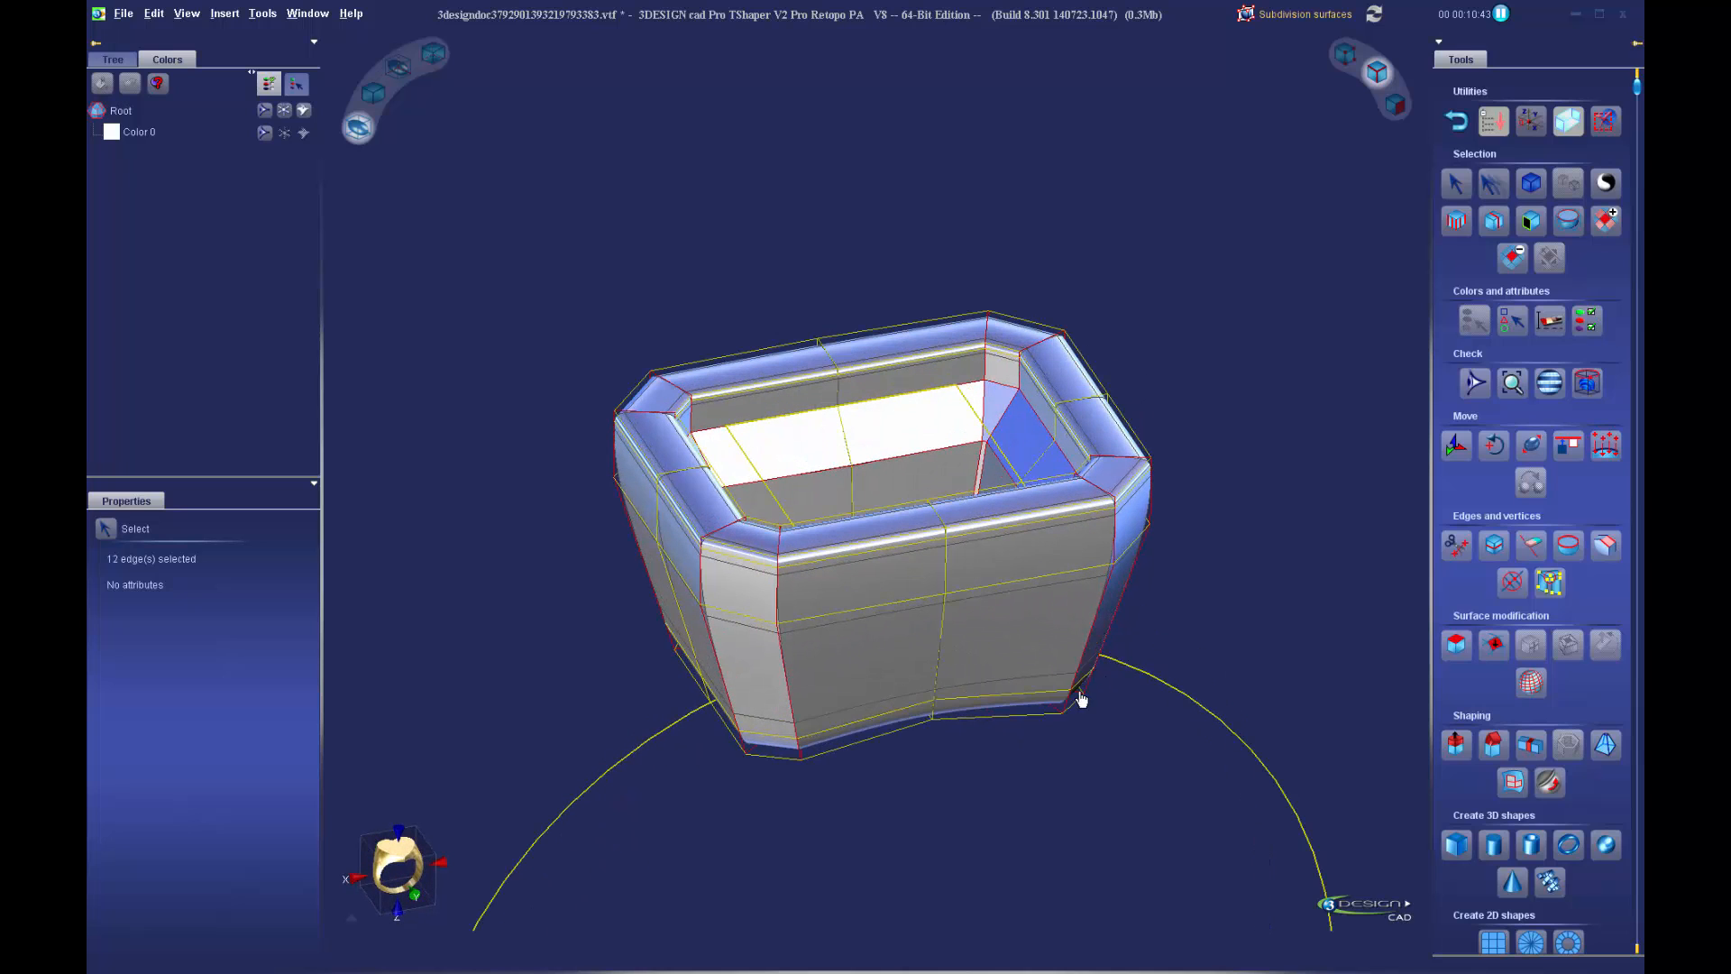
pyautogui.click(402, 879)
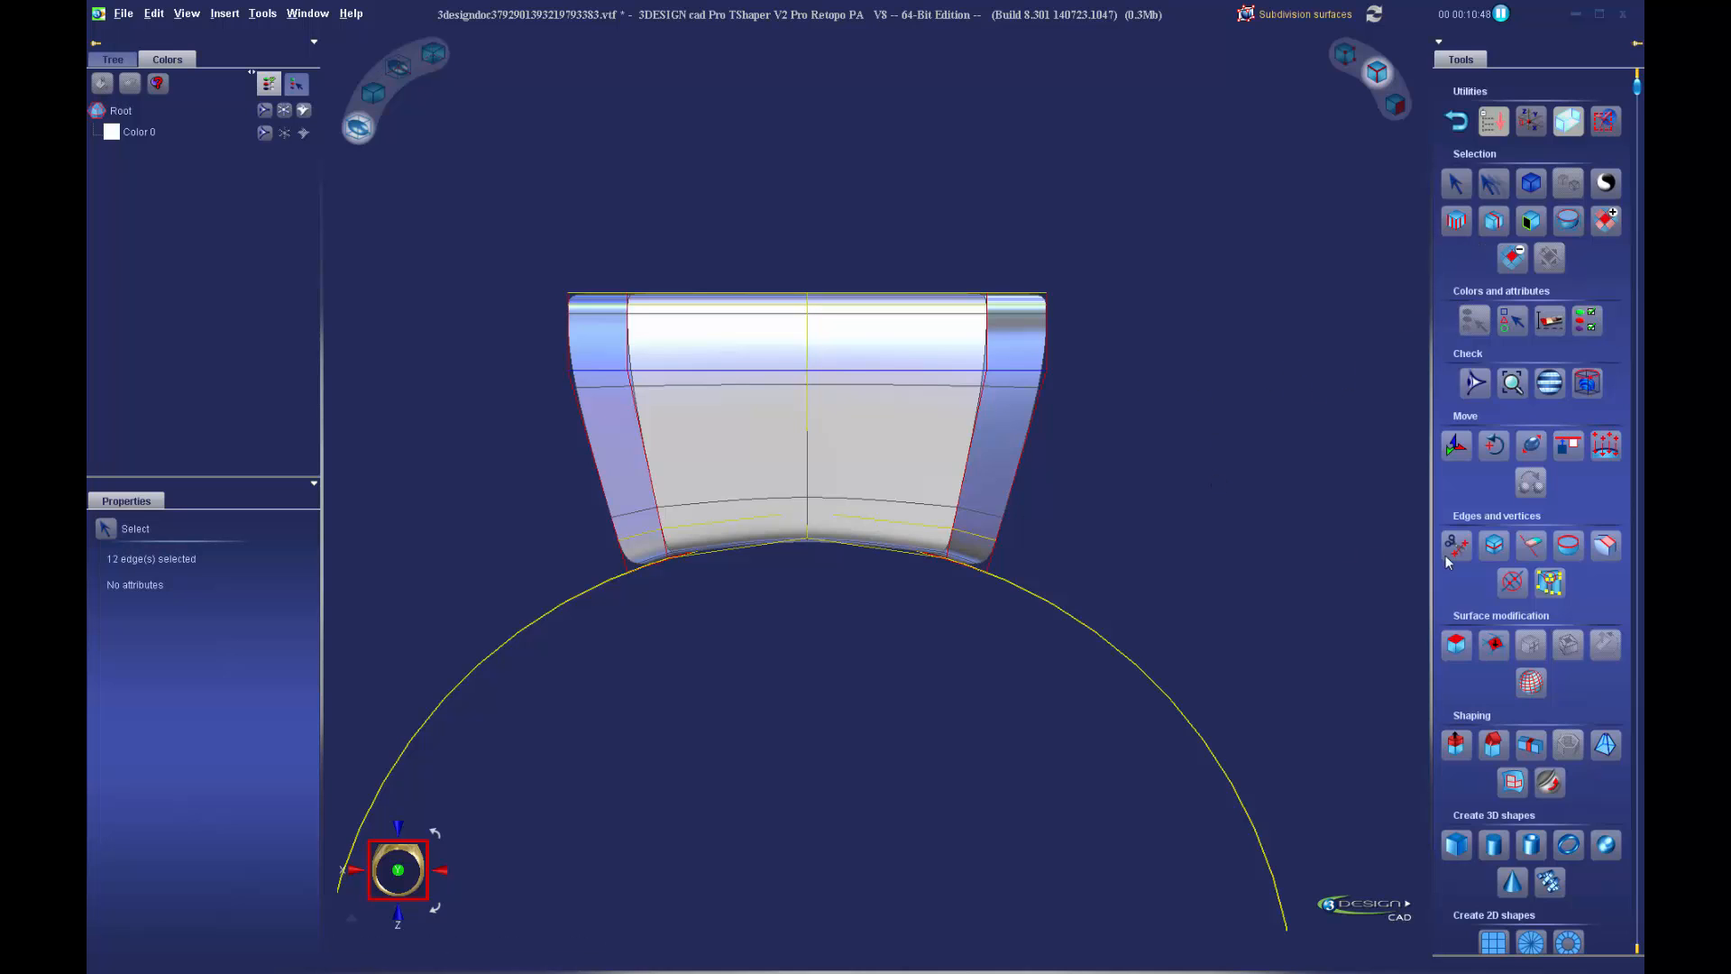
pyautogui.click(1532, 446)
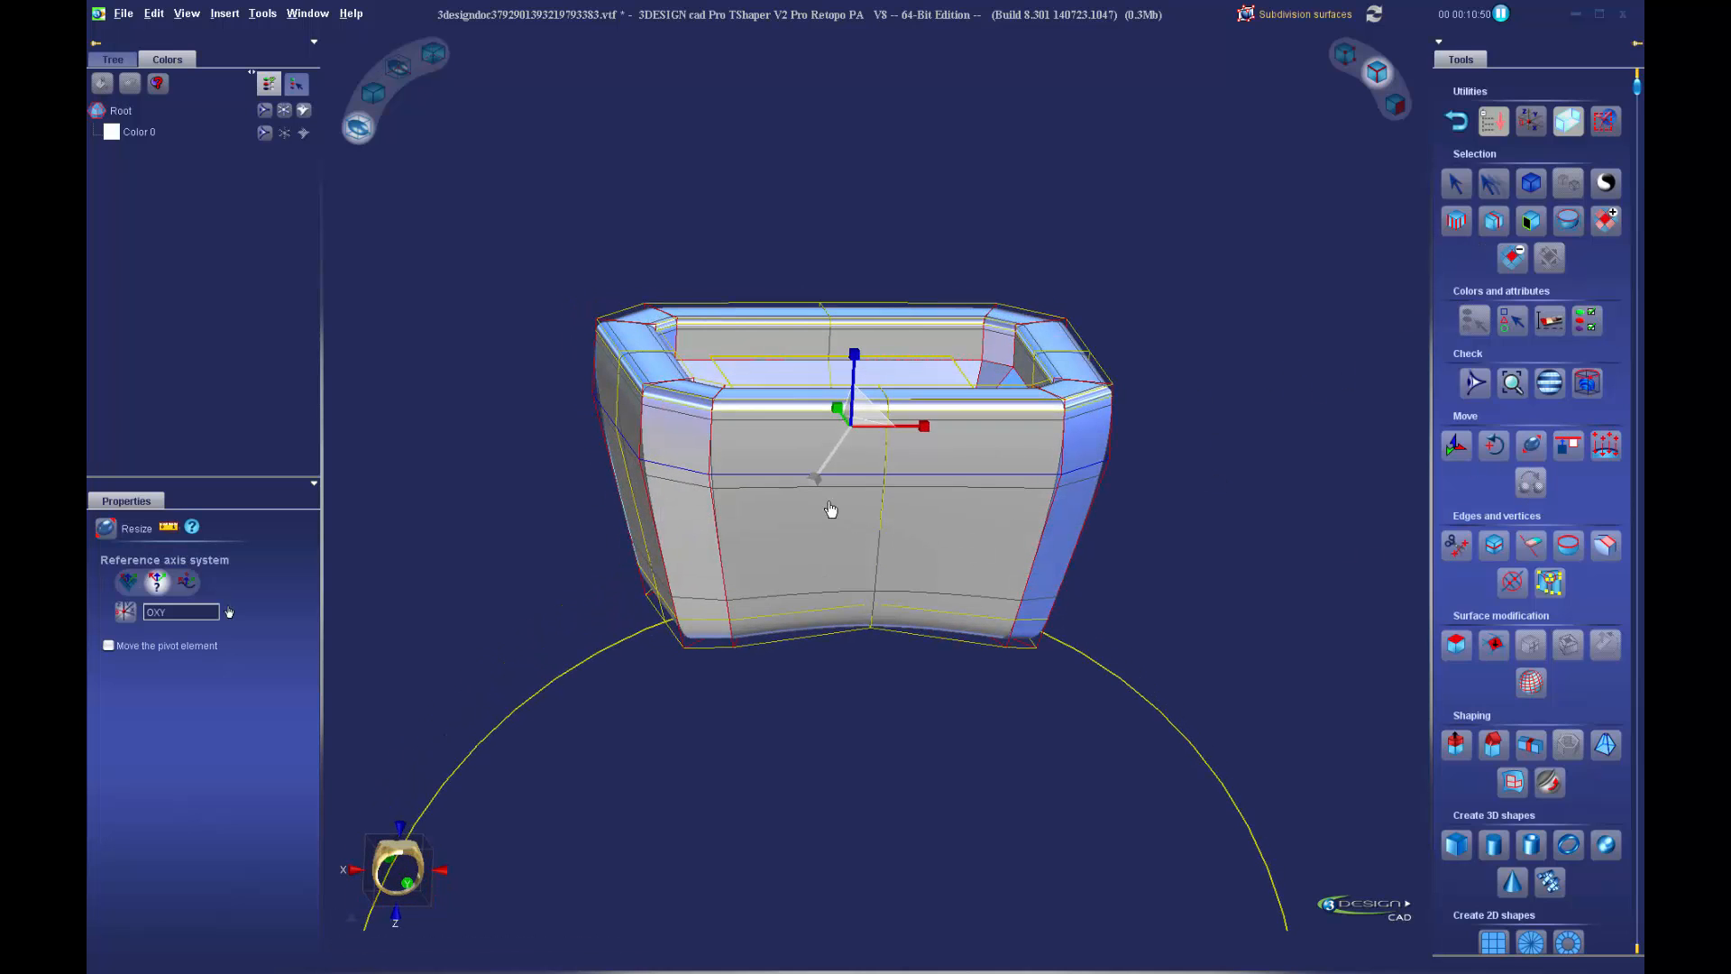
pyautogui.moveTo(818, 488); pyautogui.dragTo(831, 475)
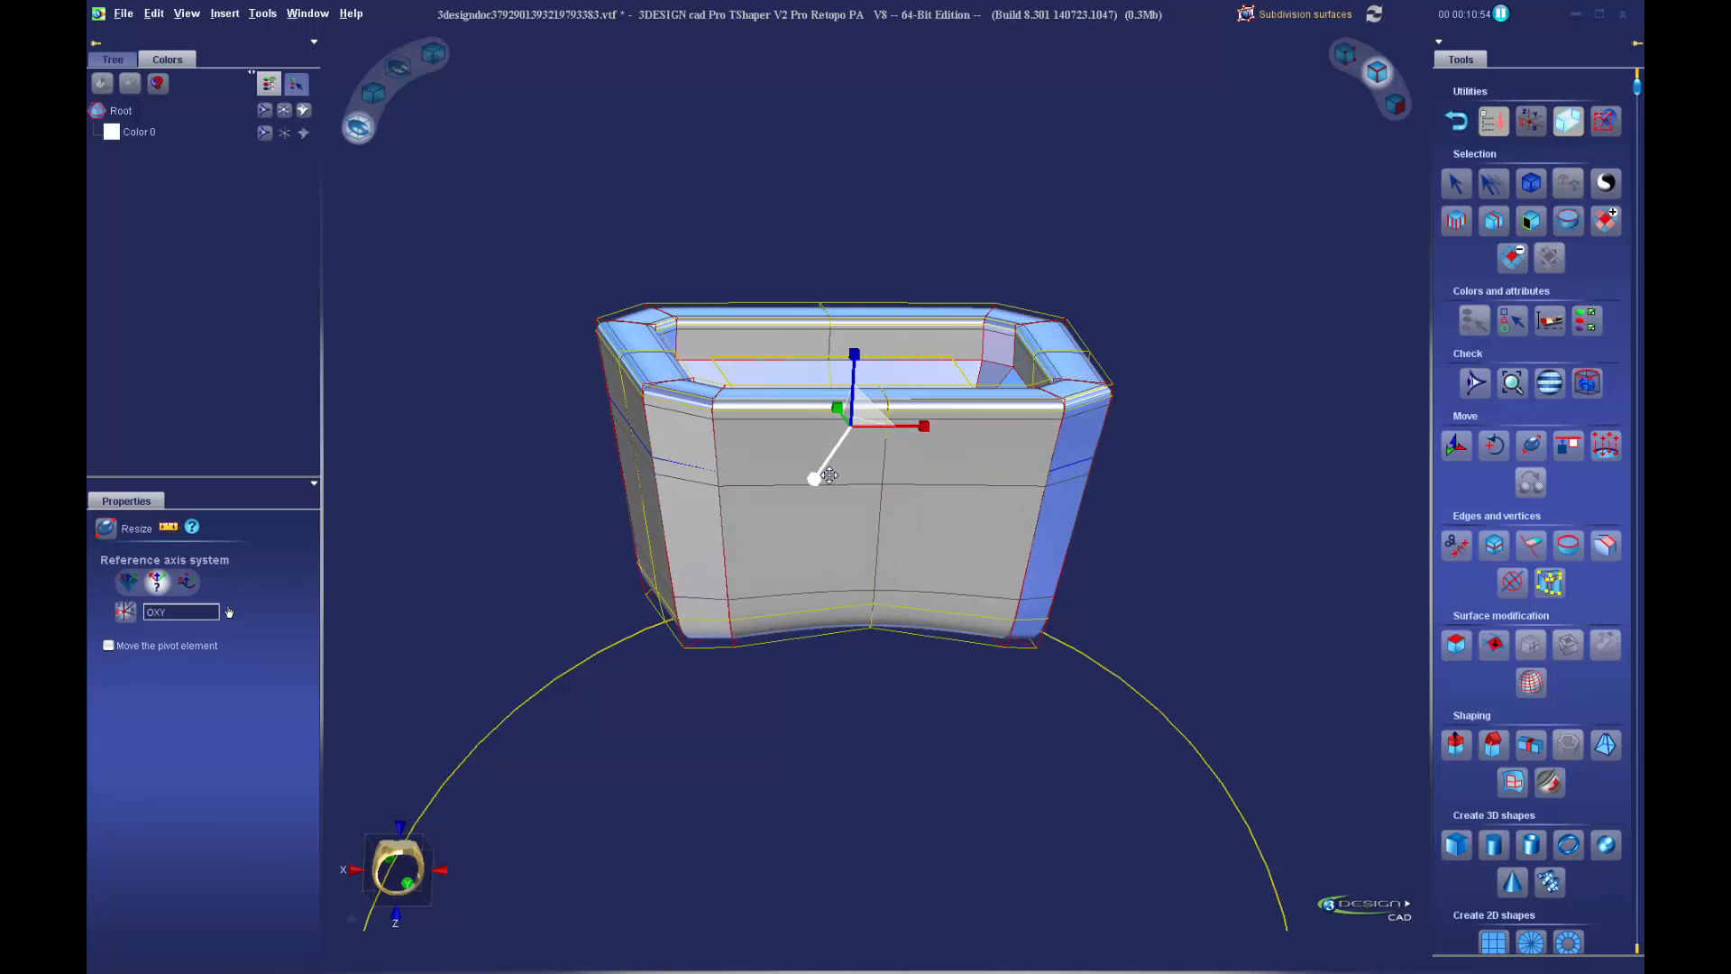
# Subdivide the whole bezel mesh once into a denser grid of faces
pyautogui.moveTo(1024, 607); pyautogui.dragTo(1025, 729, button='middle')
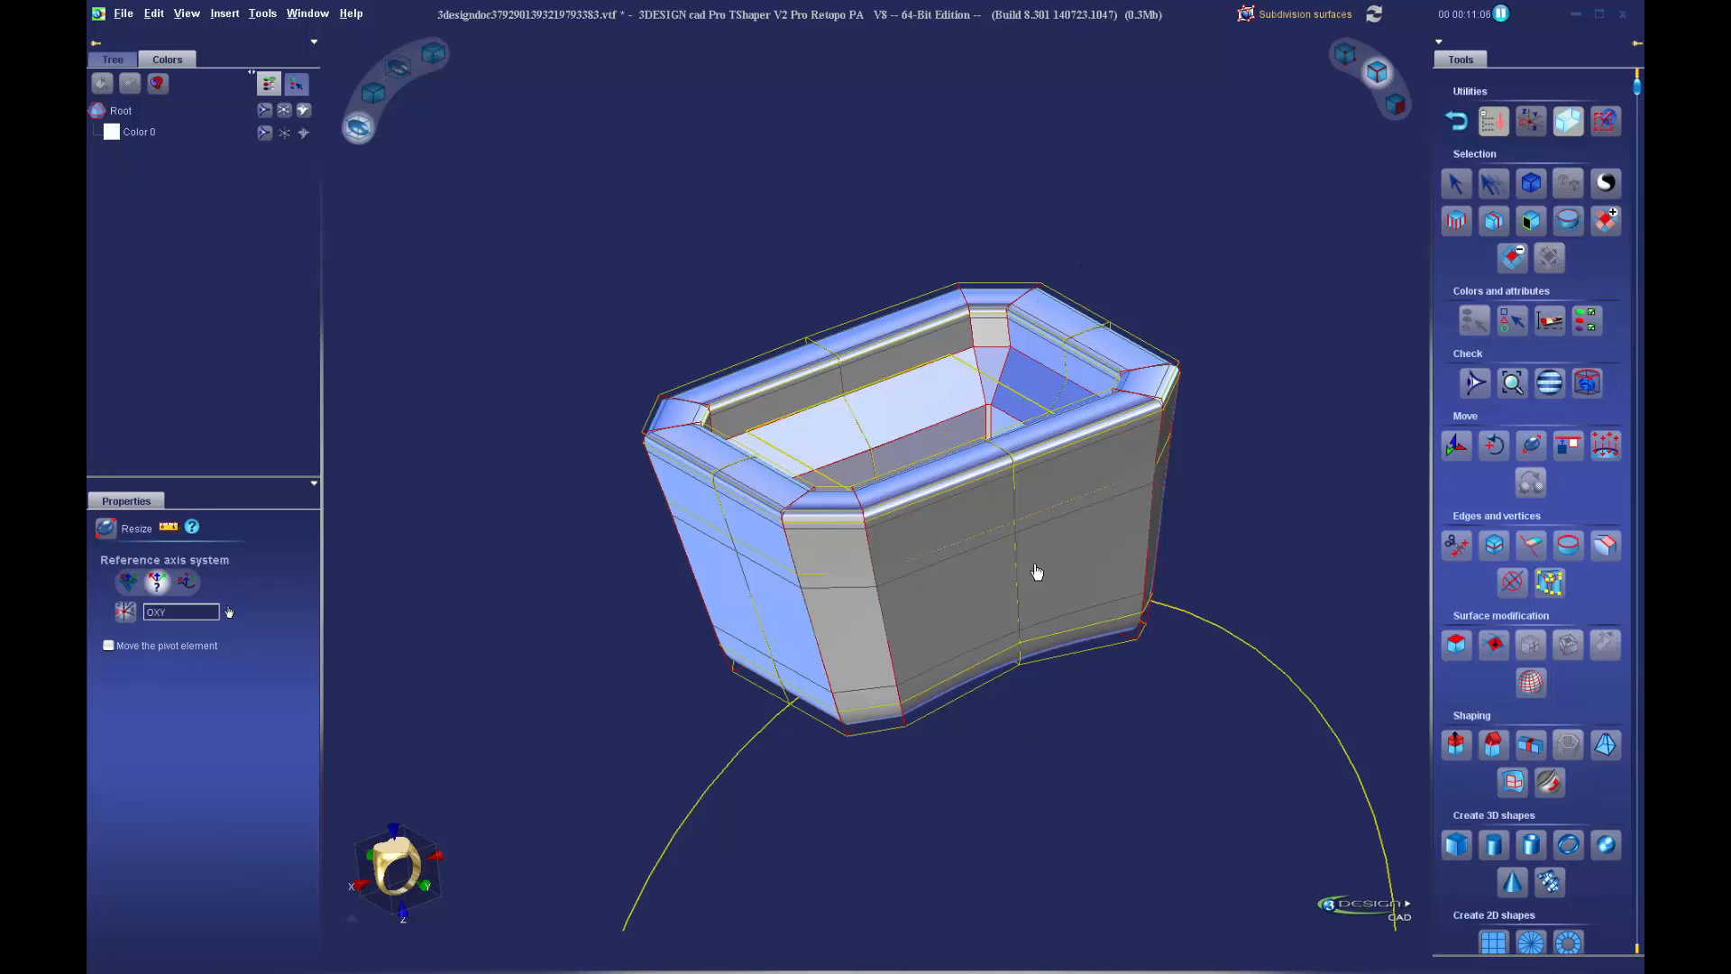
pyautogui.scroll(-1, 1060, 577)
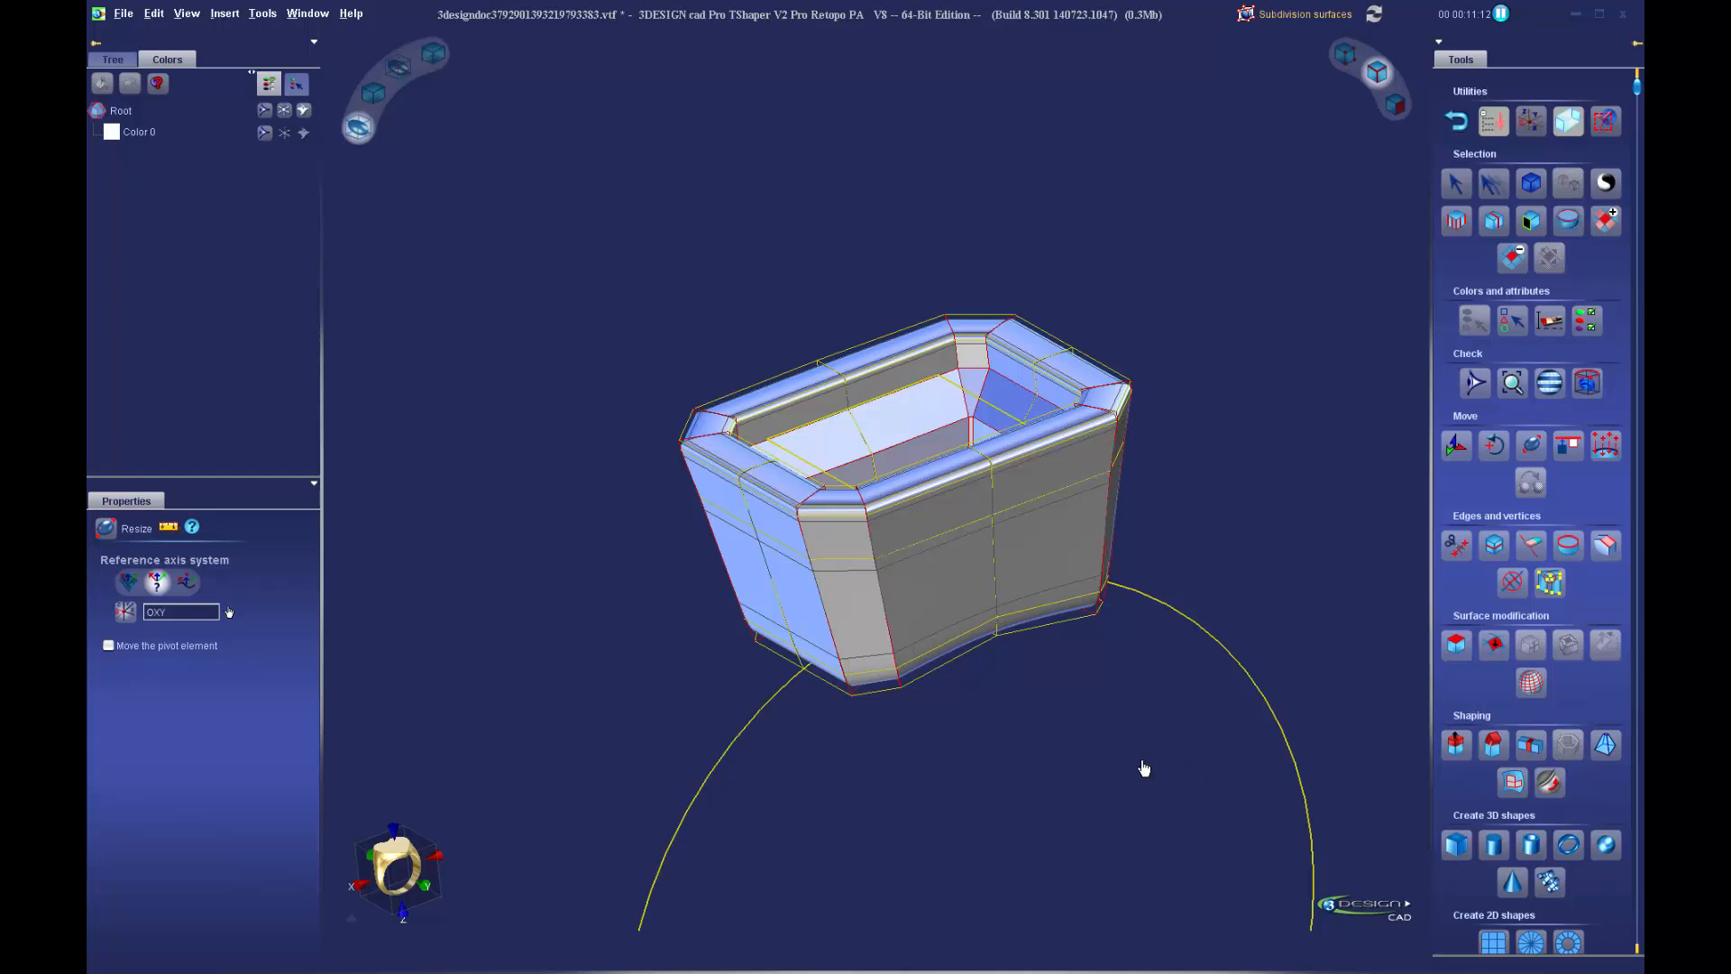
pyautogui.scroll(1, 1079, 762)
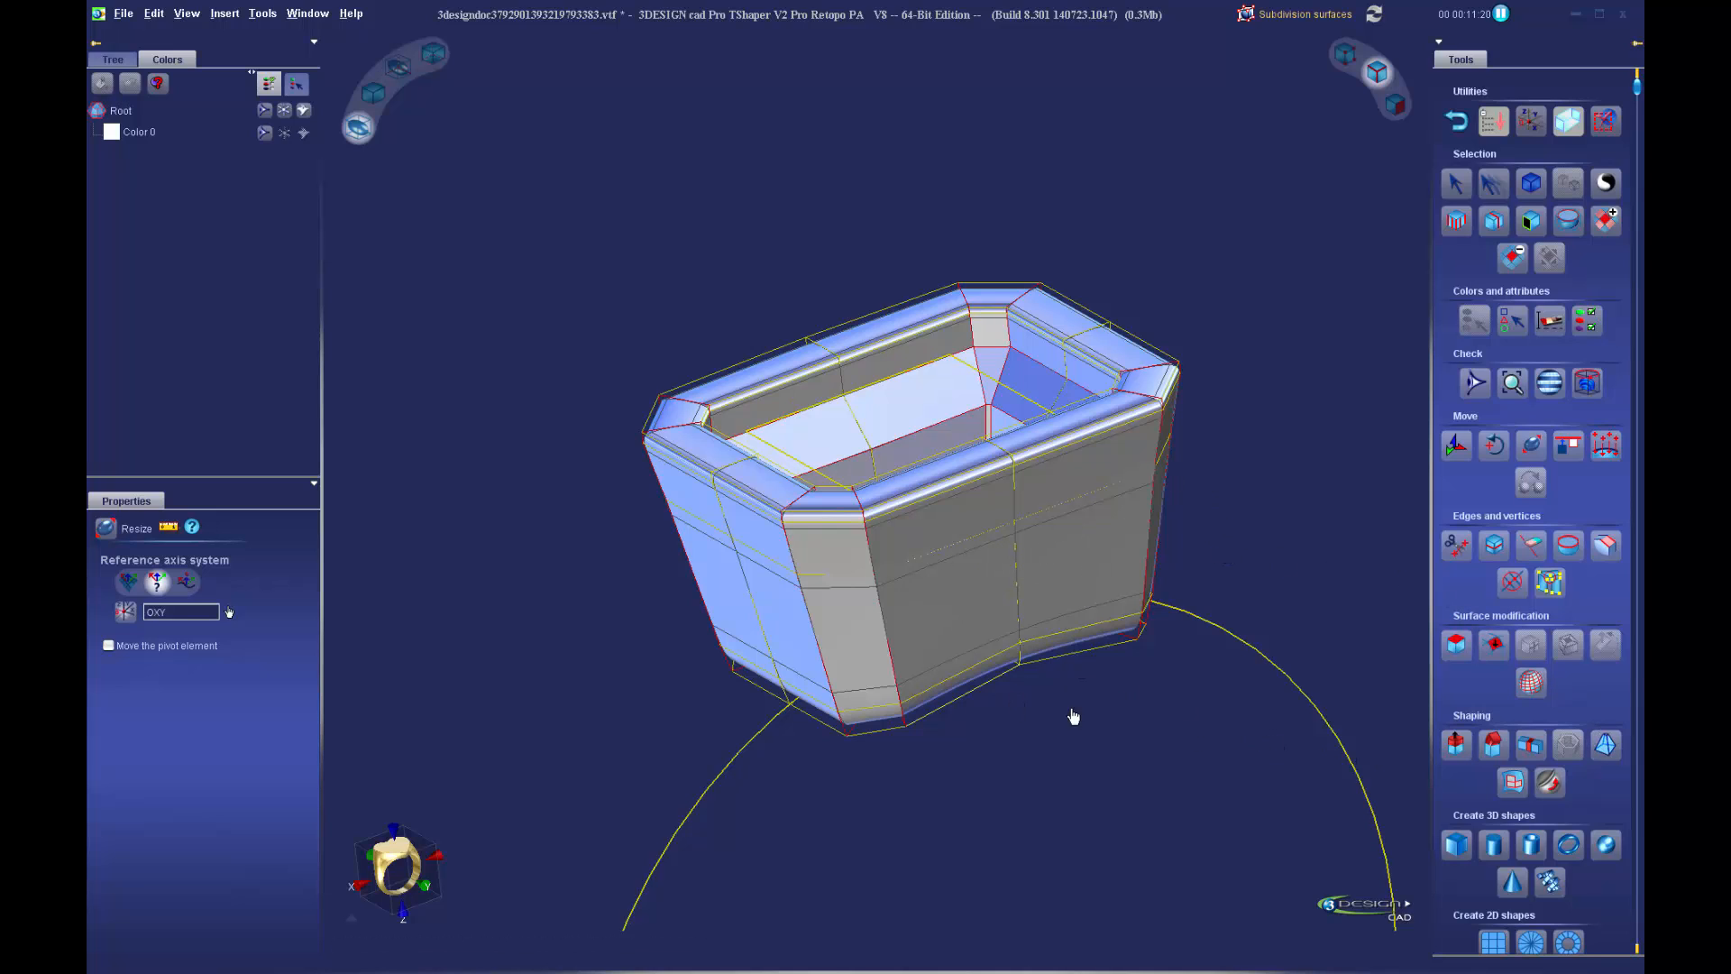
pyautogui.click(1532, 684)
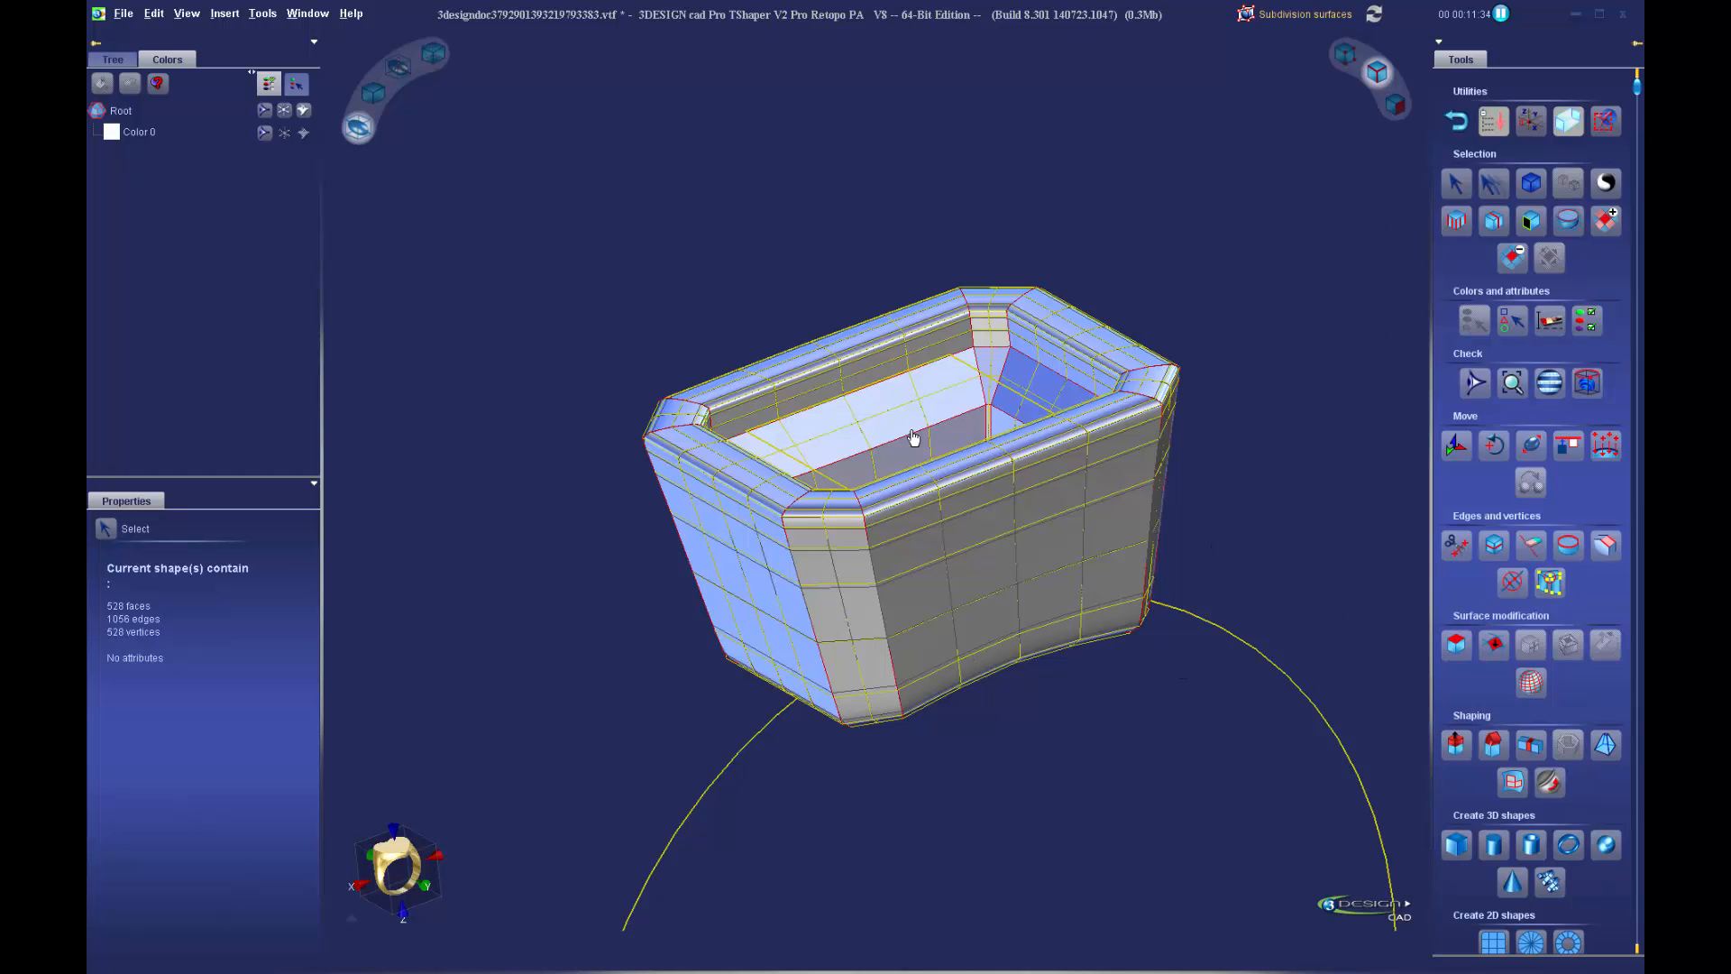
pyautogui.scroll(2, 1019, 460)
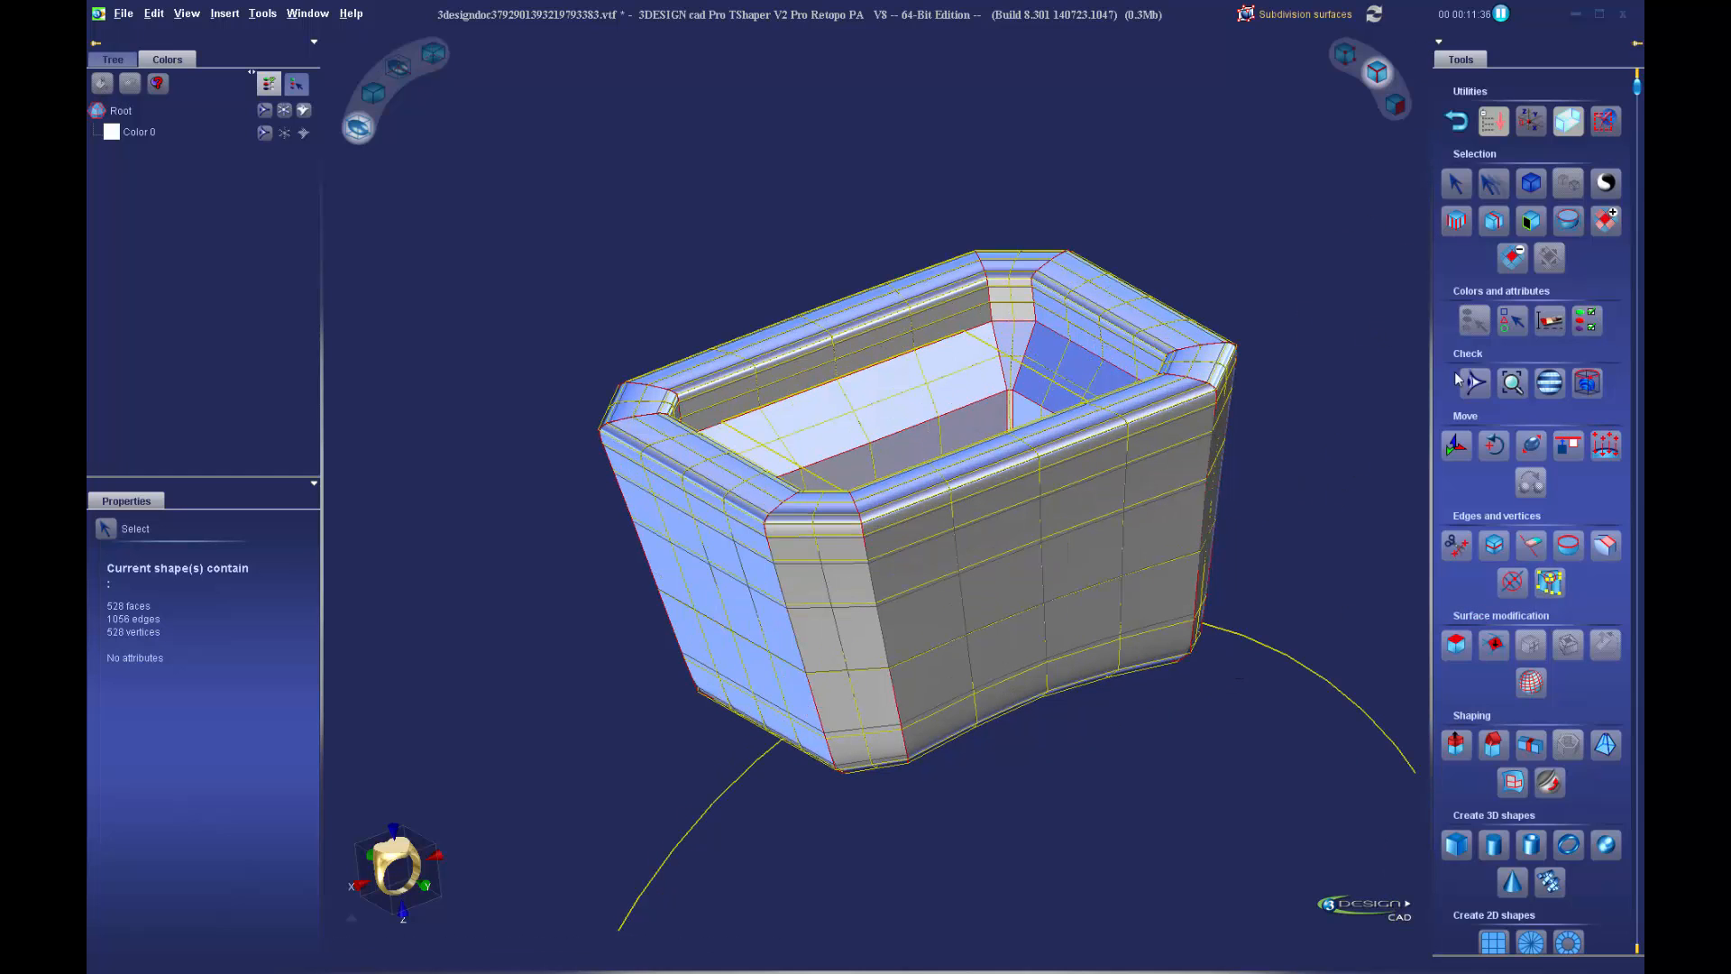
# Activate paint selection and switch the selection type from edges to faces
pyautogui.click(1493, 190)
pyautogui.moveTo(1154, 482); pyautogui.dragTo(1052, 520)
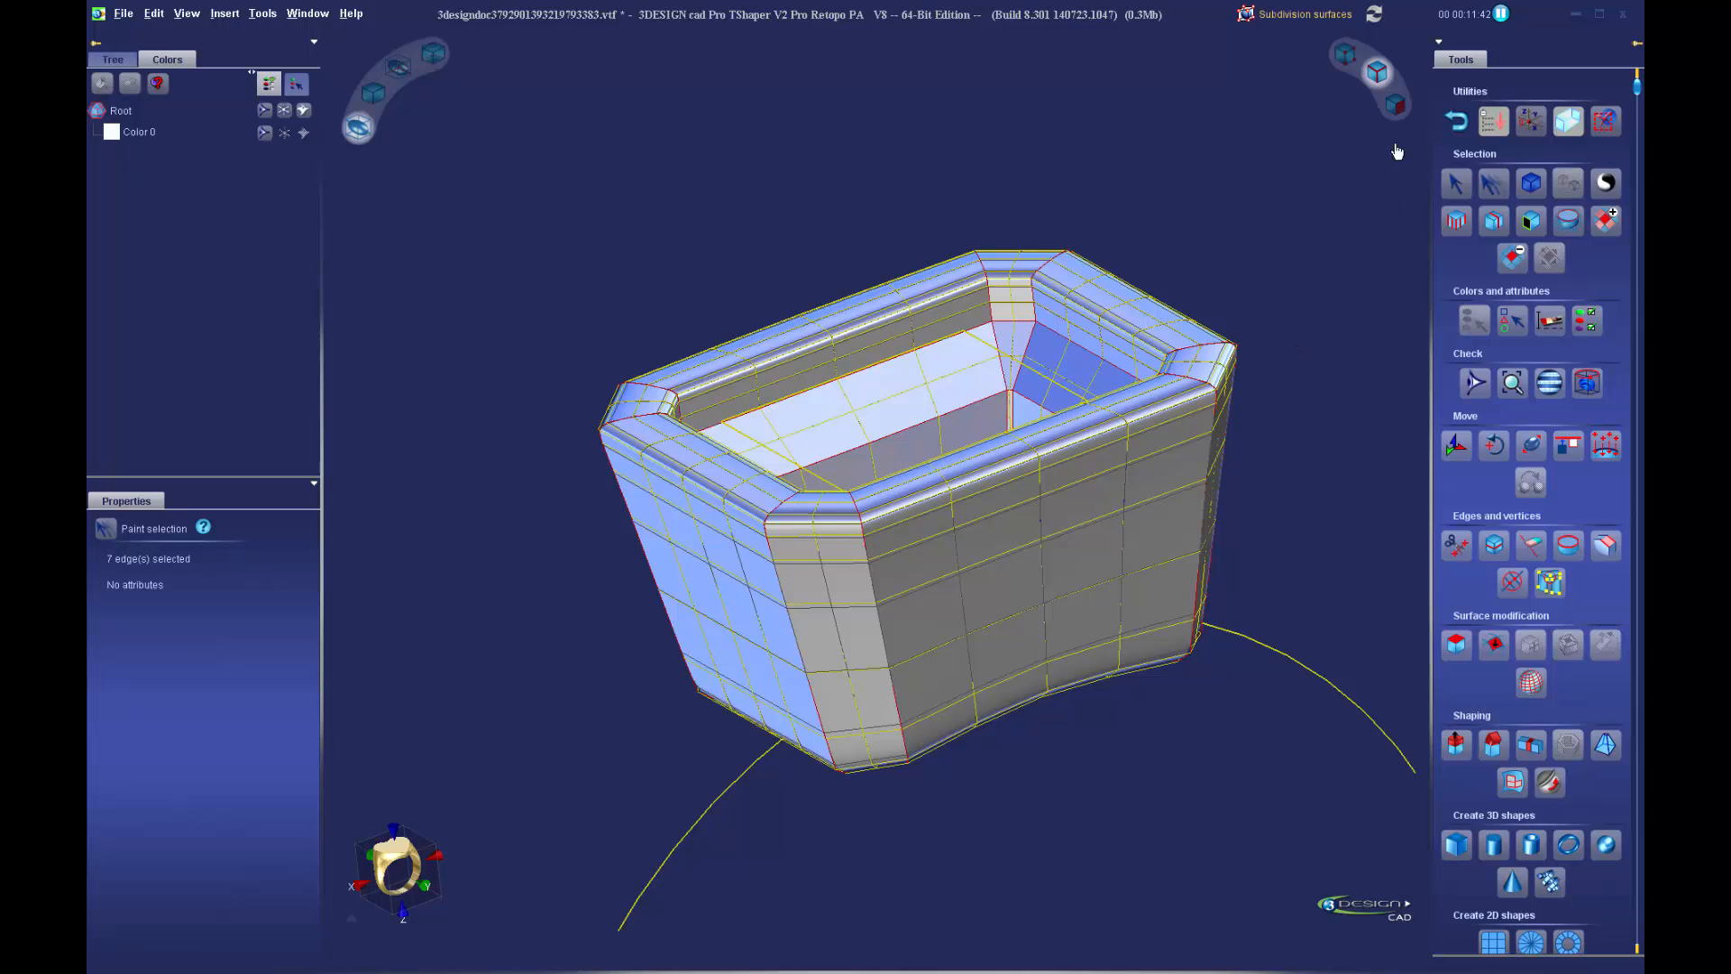
pyautogui.click(1398, 113)
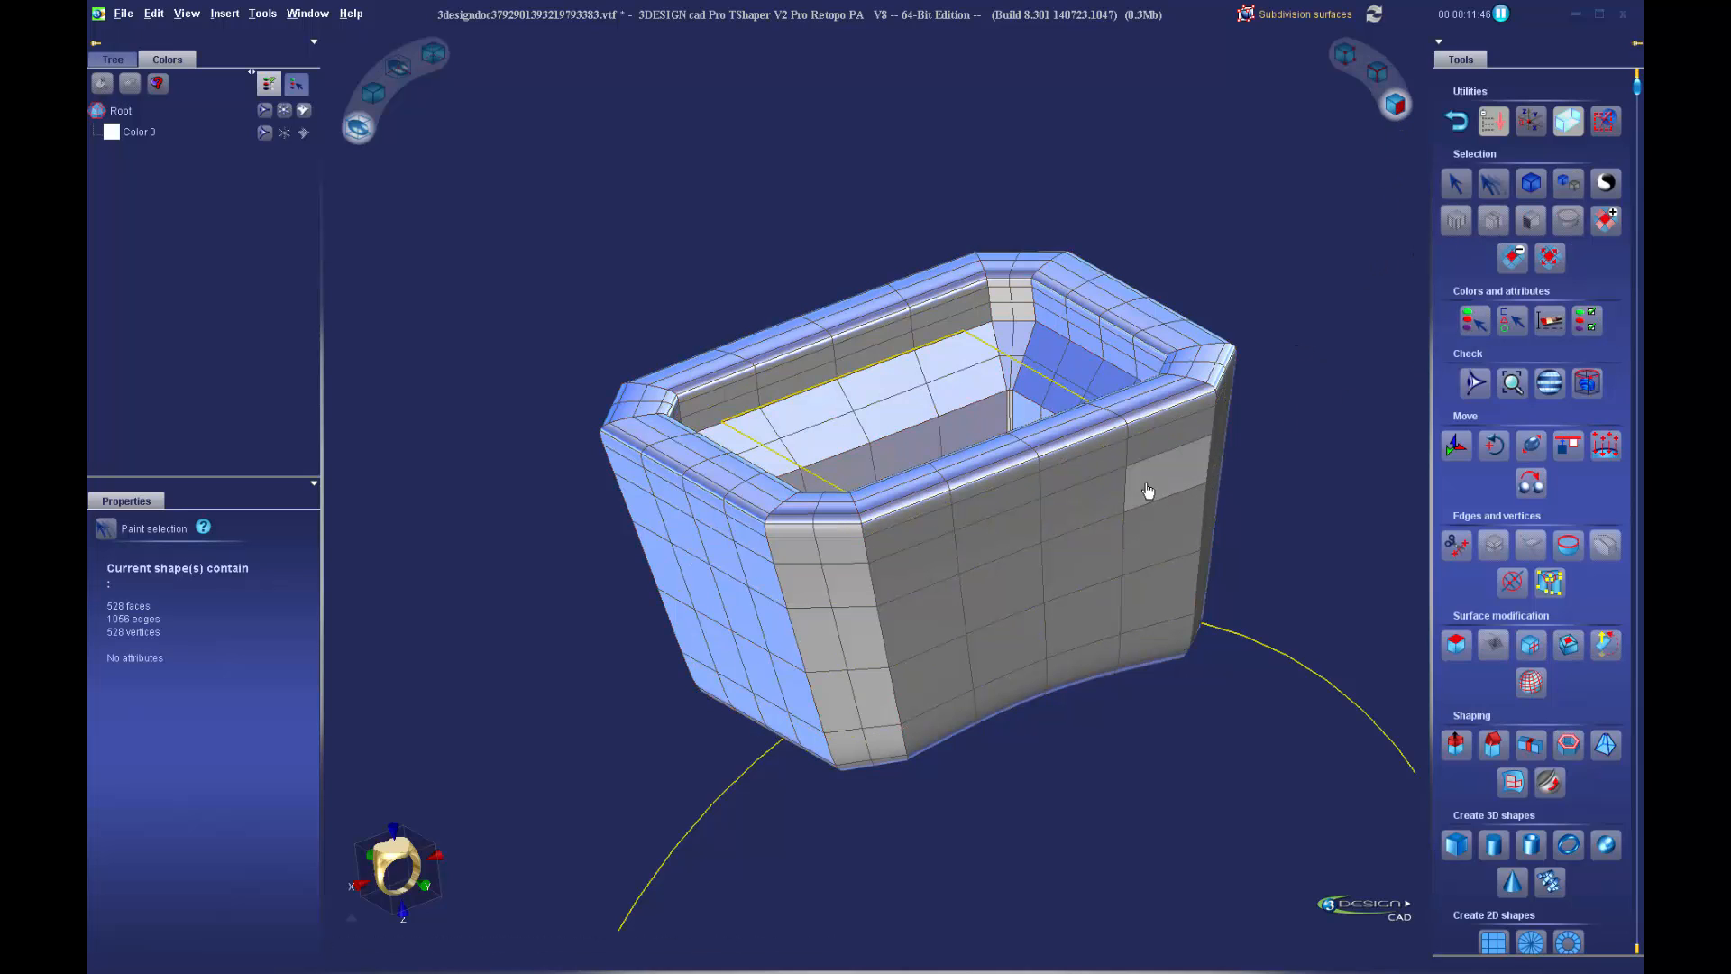
pyautogui.moveTo(1148, 490)
pyautogui.mouseDown()
pyautogui.moveTo(928, 564)
pyautogui.moveTo(933, 663)
pyautogui.moveTo(1121, 611)
pyautogui.moveTo(1005, 599)
pyautogui.moveTo(1248, 797)
pyautogui.mouseUp()
pyautogui.moveTo(678, 623); pyautogui.dragTo(1248, 471, button='middle')
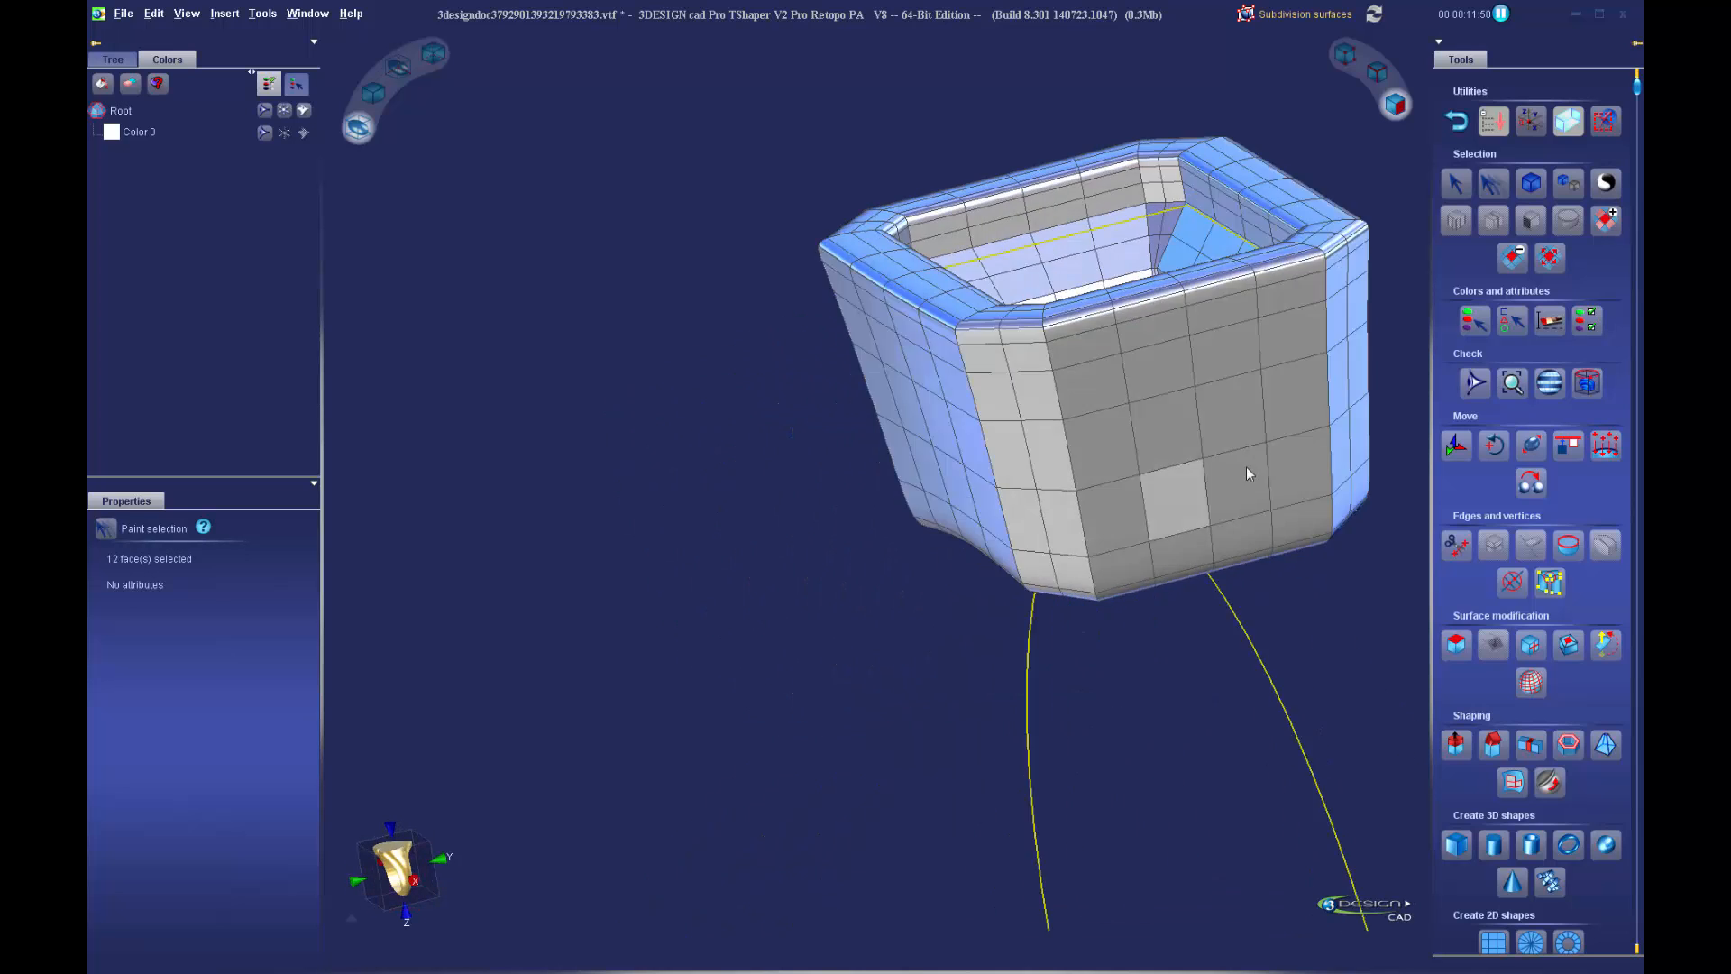
pyautogui.moveTo(911, 492); pyautogui.dragTo(1253, 451, button='middle')
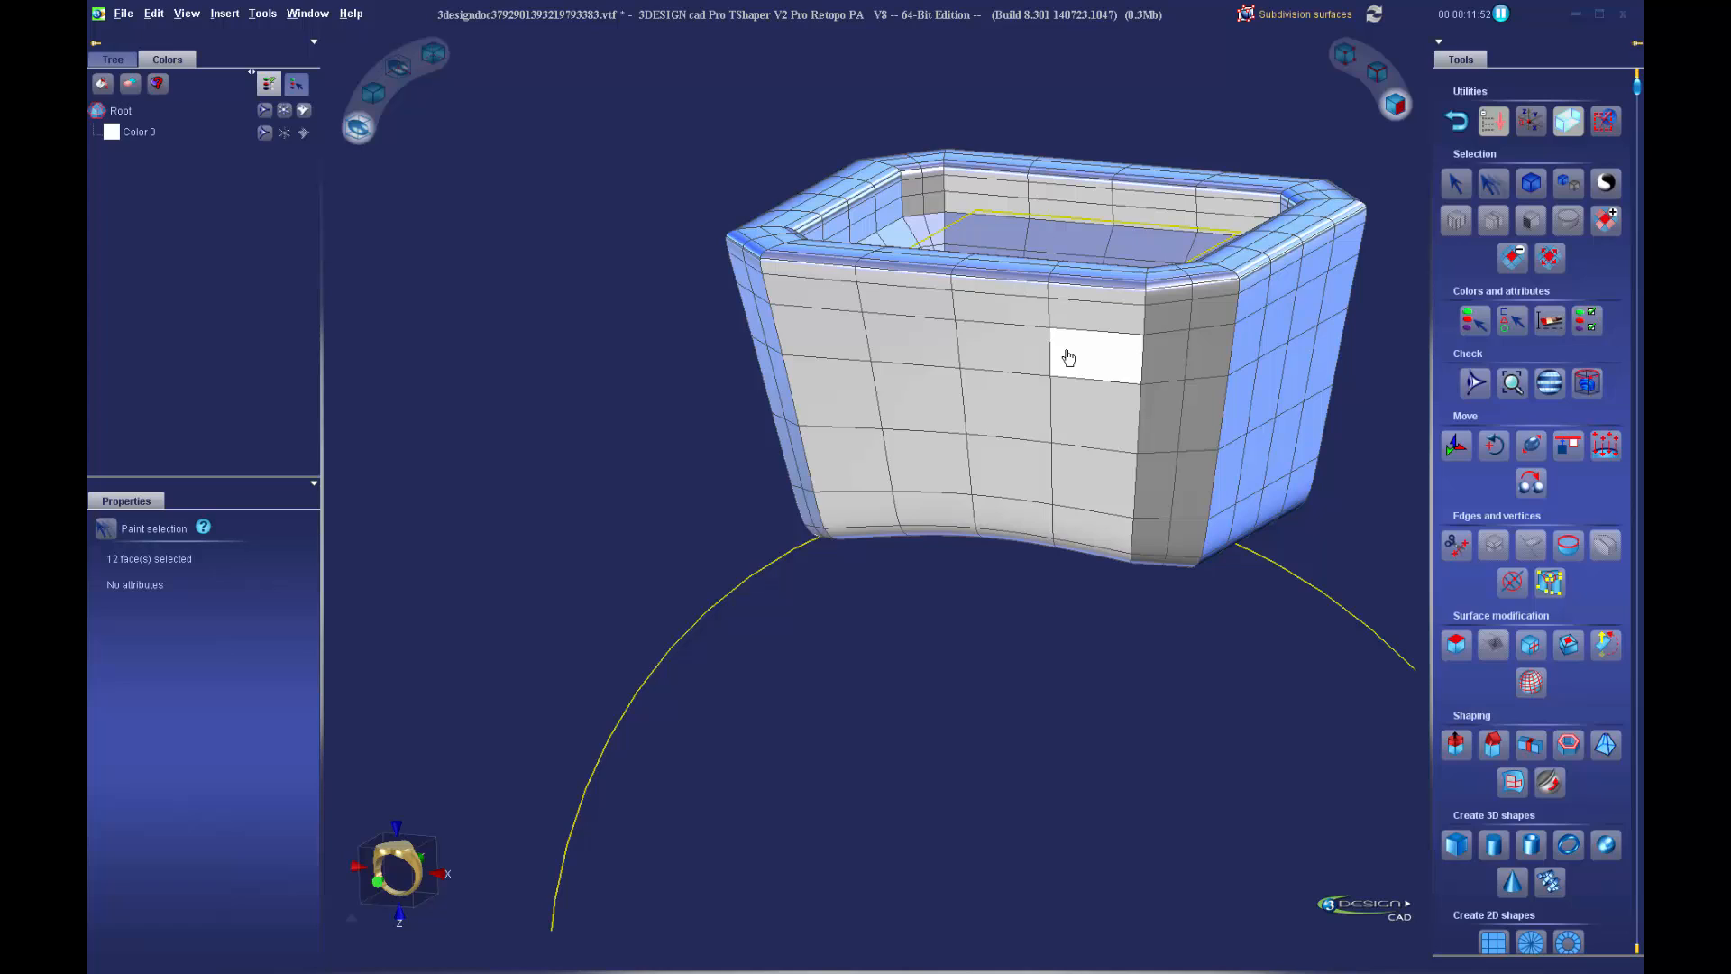
pyautogui.moveTo(1114, 371)
pyautogui.mouseDown()
pyautogui.moveTo(866, 349)
pyautogui.moveTo(971, 495)
pyautogui.moveTo(1093, 442)
pyautogui.moveTo(919, 405)
pyautogui.mouseUp()
pyautogui.click(947, 519)
pyautogui.moveTo(1268, 581); pyautogui.dragTo(1218, 512, button='middle')
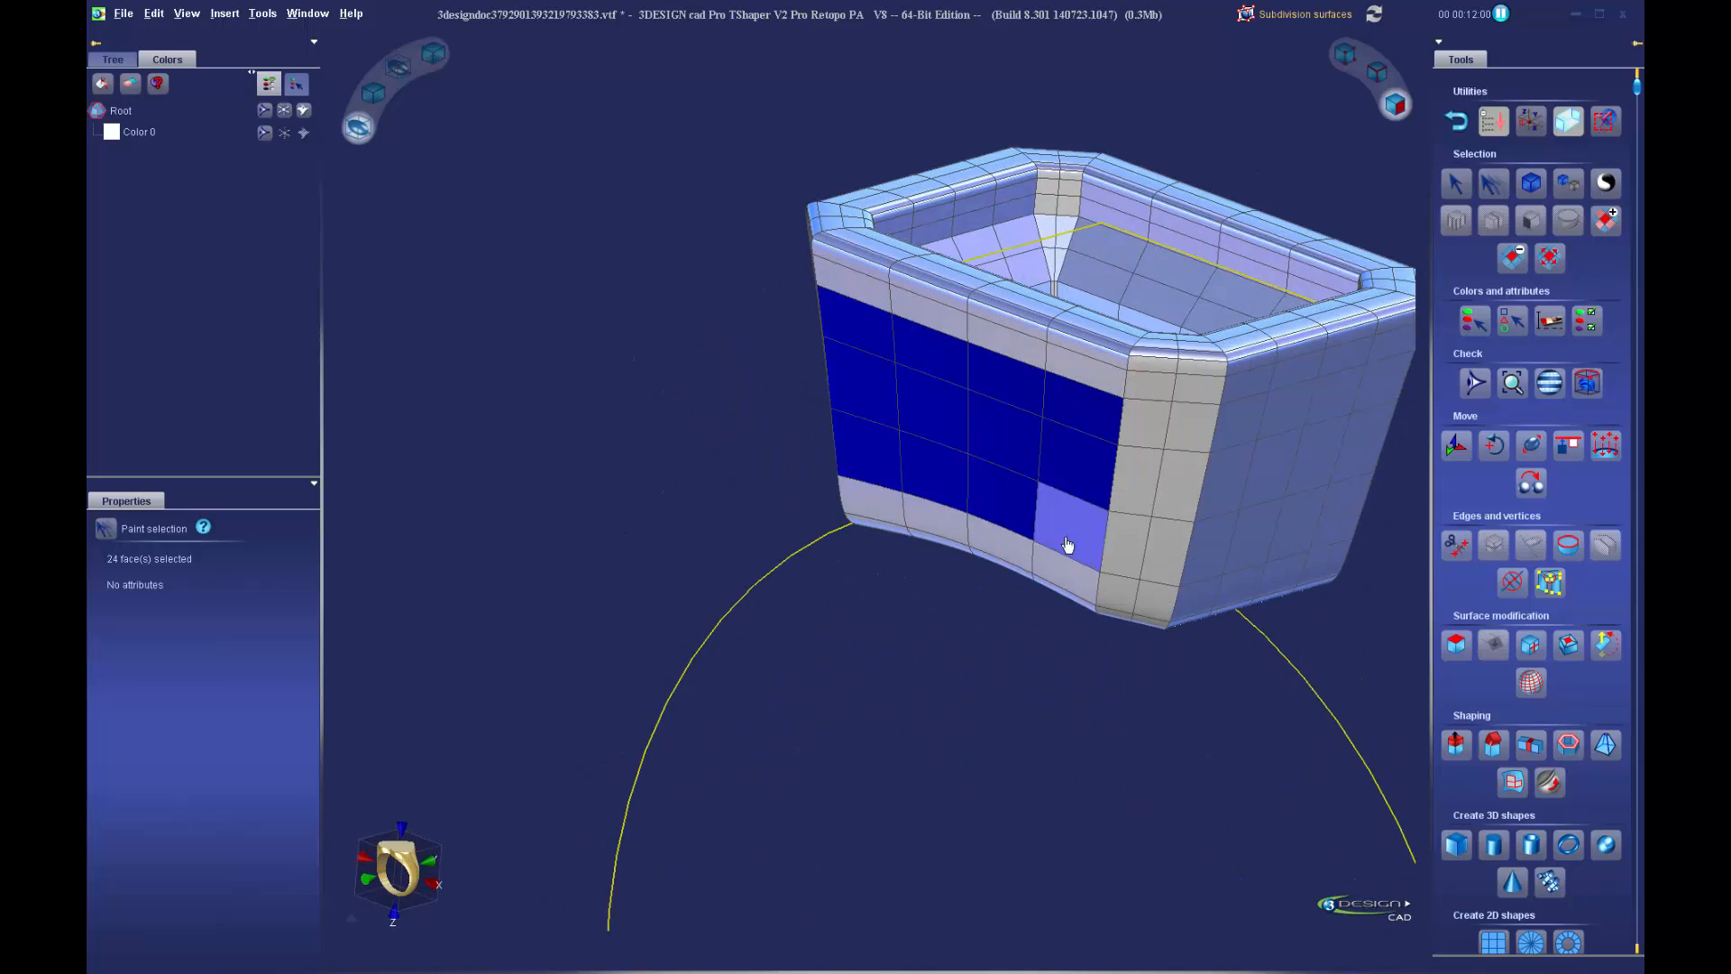
pyautogui.click(1013, 553)
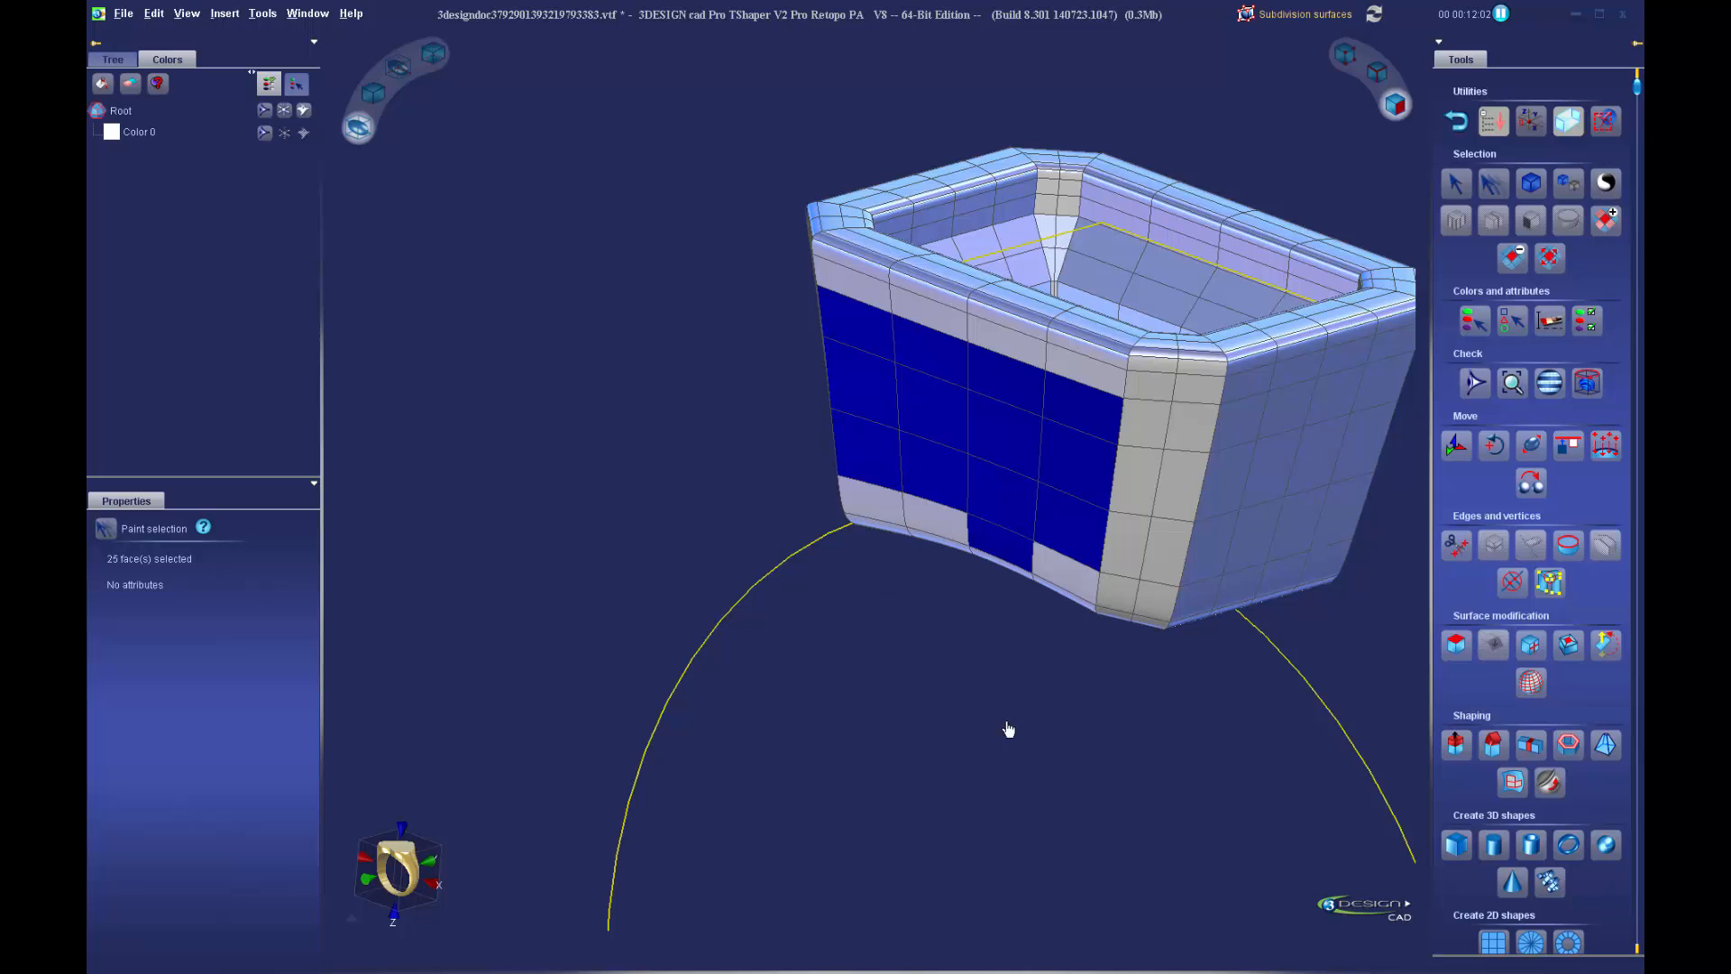
pyautogui.click(1003, 560)
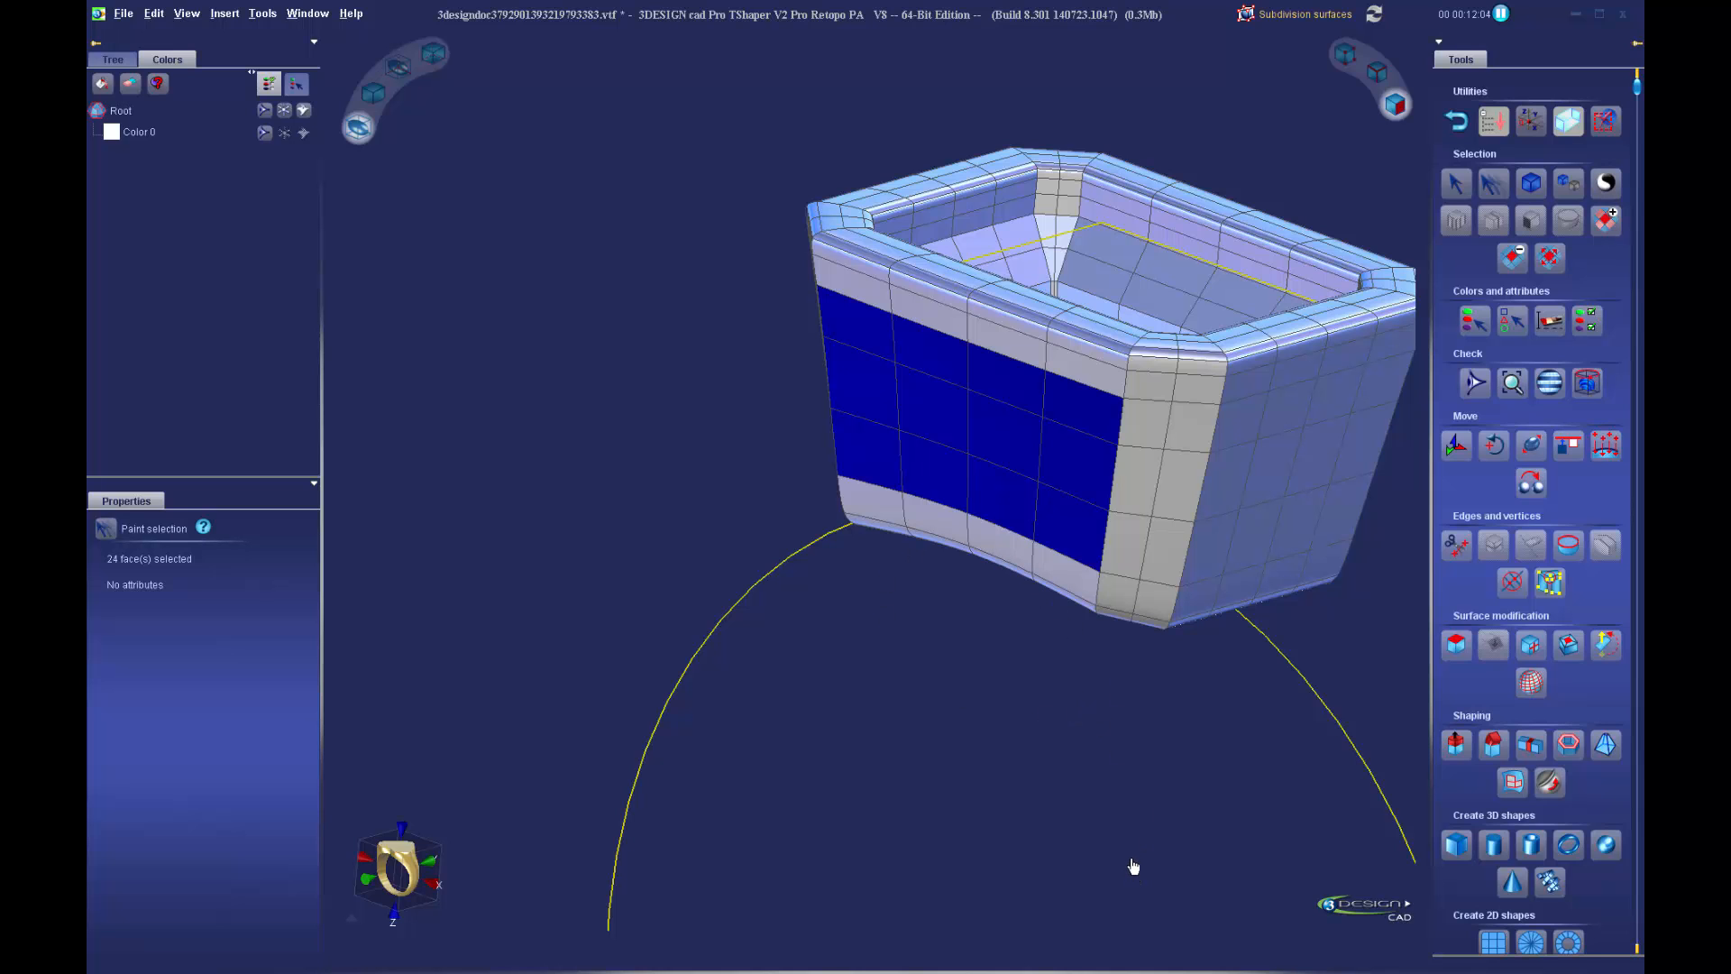
pyautogui.moveTo(1324, 591); pyautogui.dragTo(554, 514, button='middle')
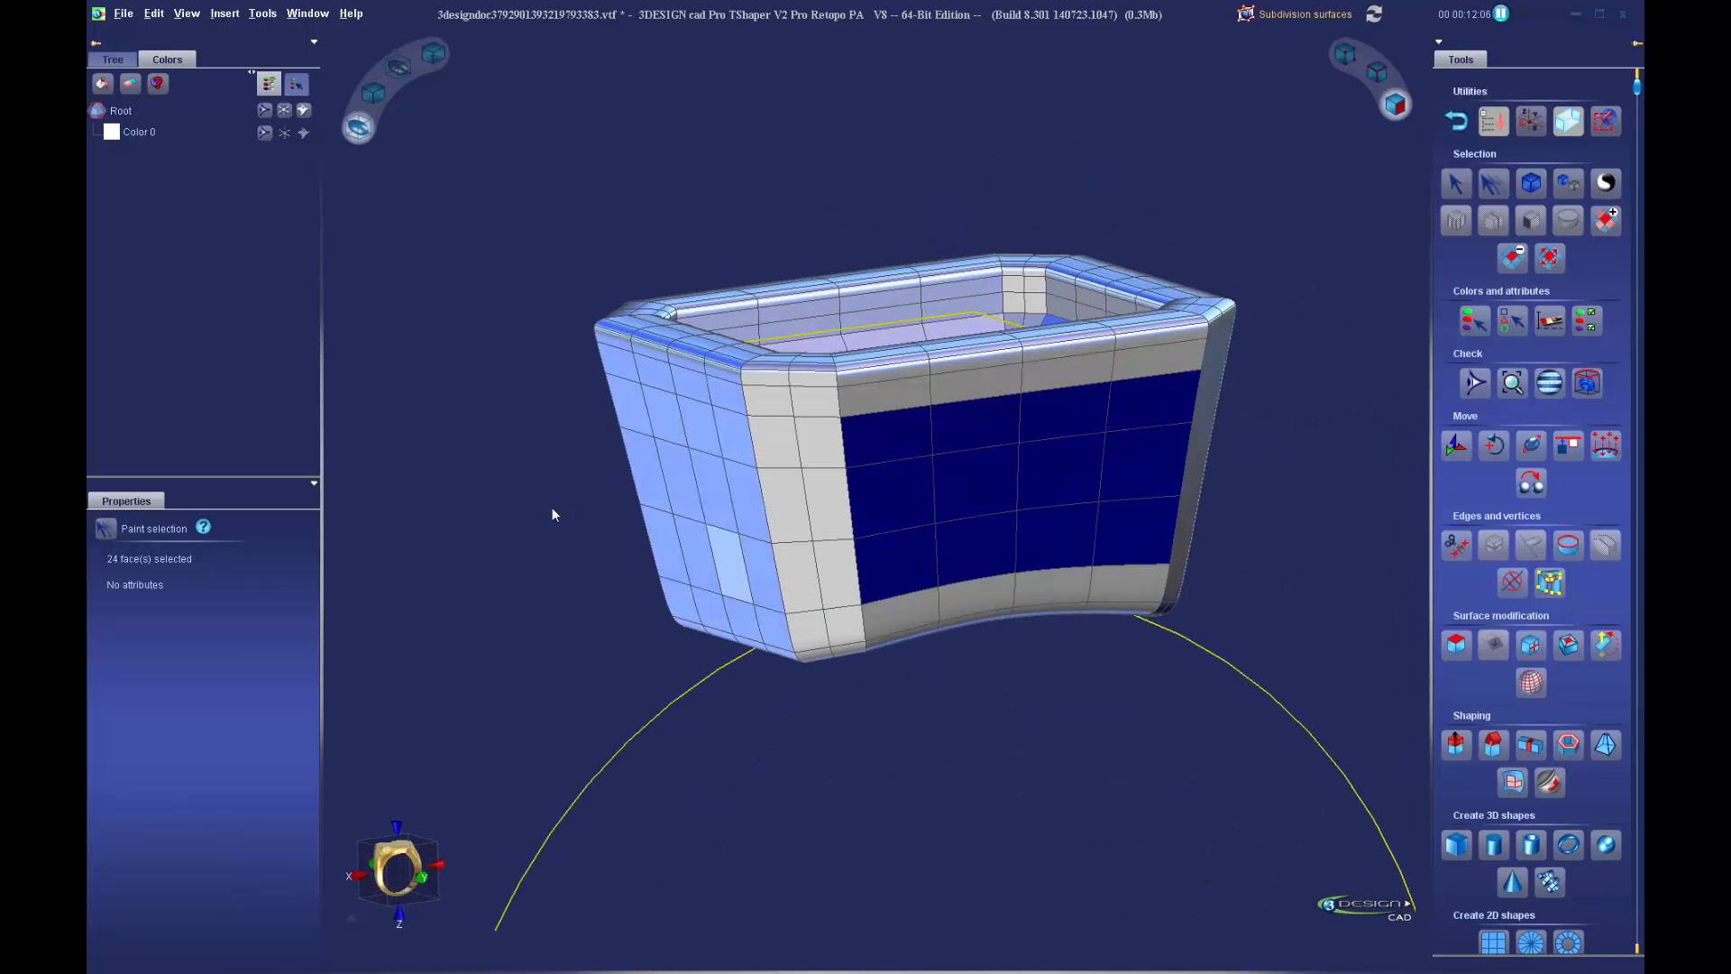
pyautogui.click(1229, 514)
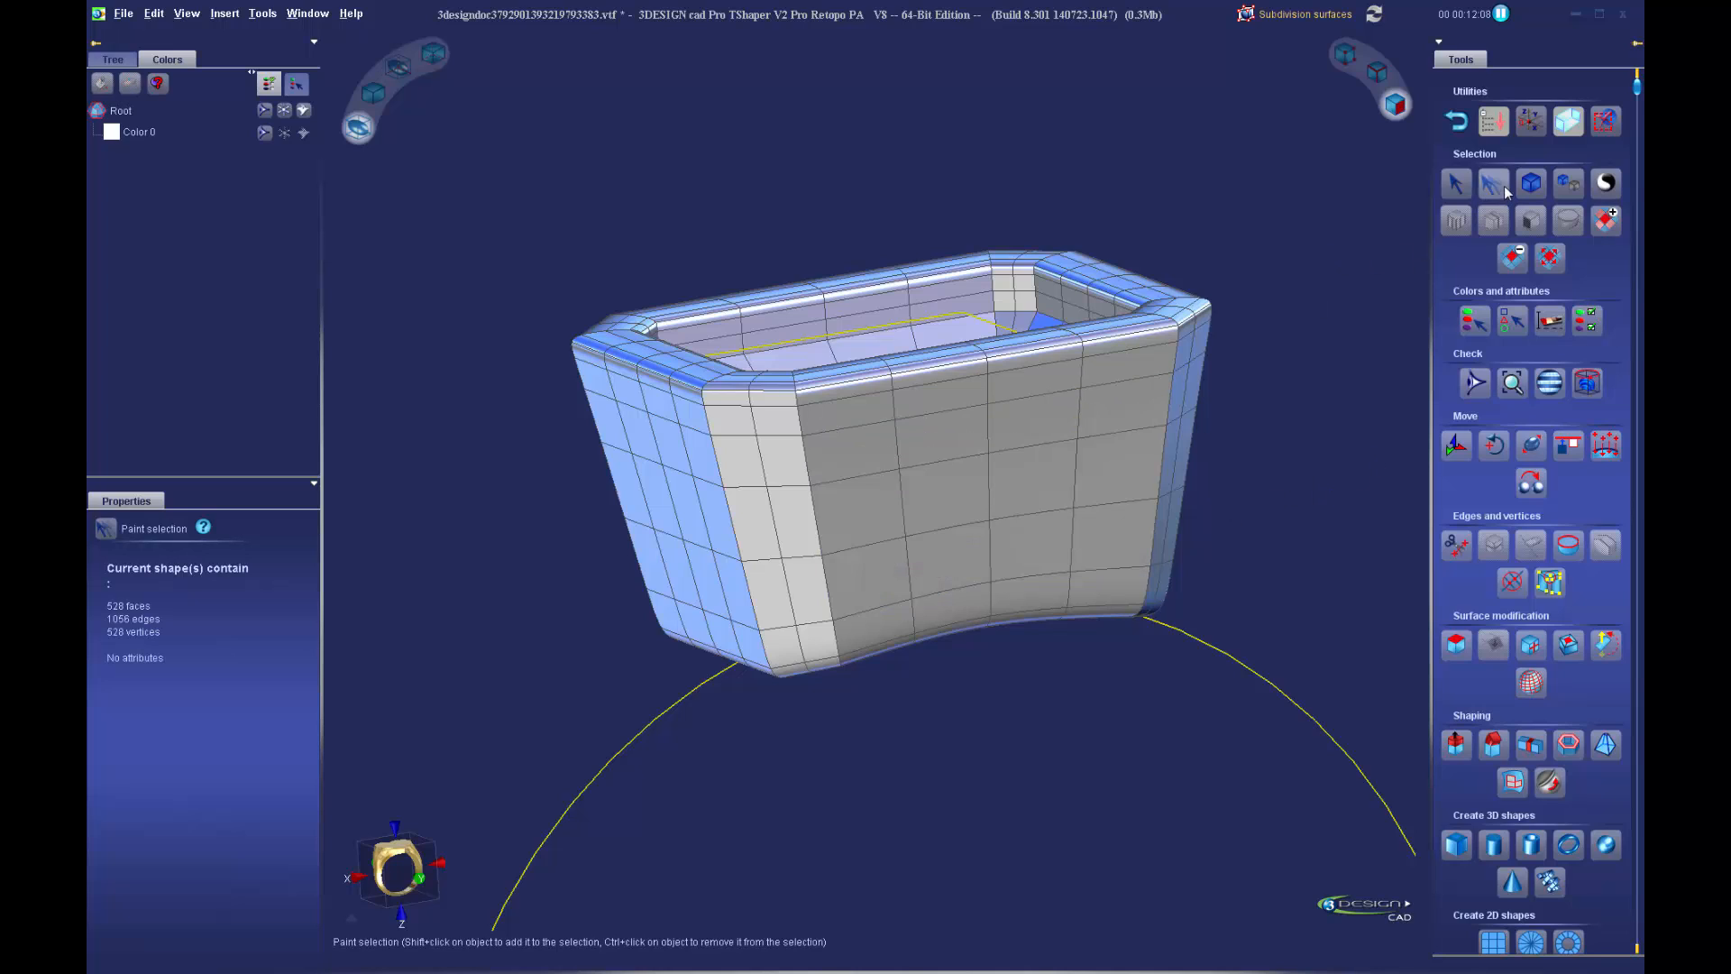
# Paint-select the central block of faces on both long outer walls of the bezel, leaving the border faces unselected
pyautogui.moveTo(1118, 410)
pyautogui.mouseDown()
pyautogui.moveTo(897, 448)
pyautogui.moveTo(955, 545)
pyautogui.moveTo(1036, 541)
pyautogui.moveTo(1098, 493)
pyautogui.mouseUp()
pyautogui.moveTo(1097, 493); pyautogui.dragTo(1356, 474, button='middle')
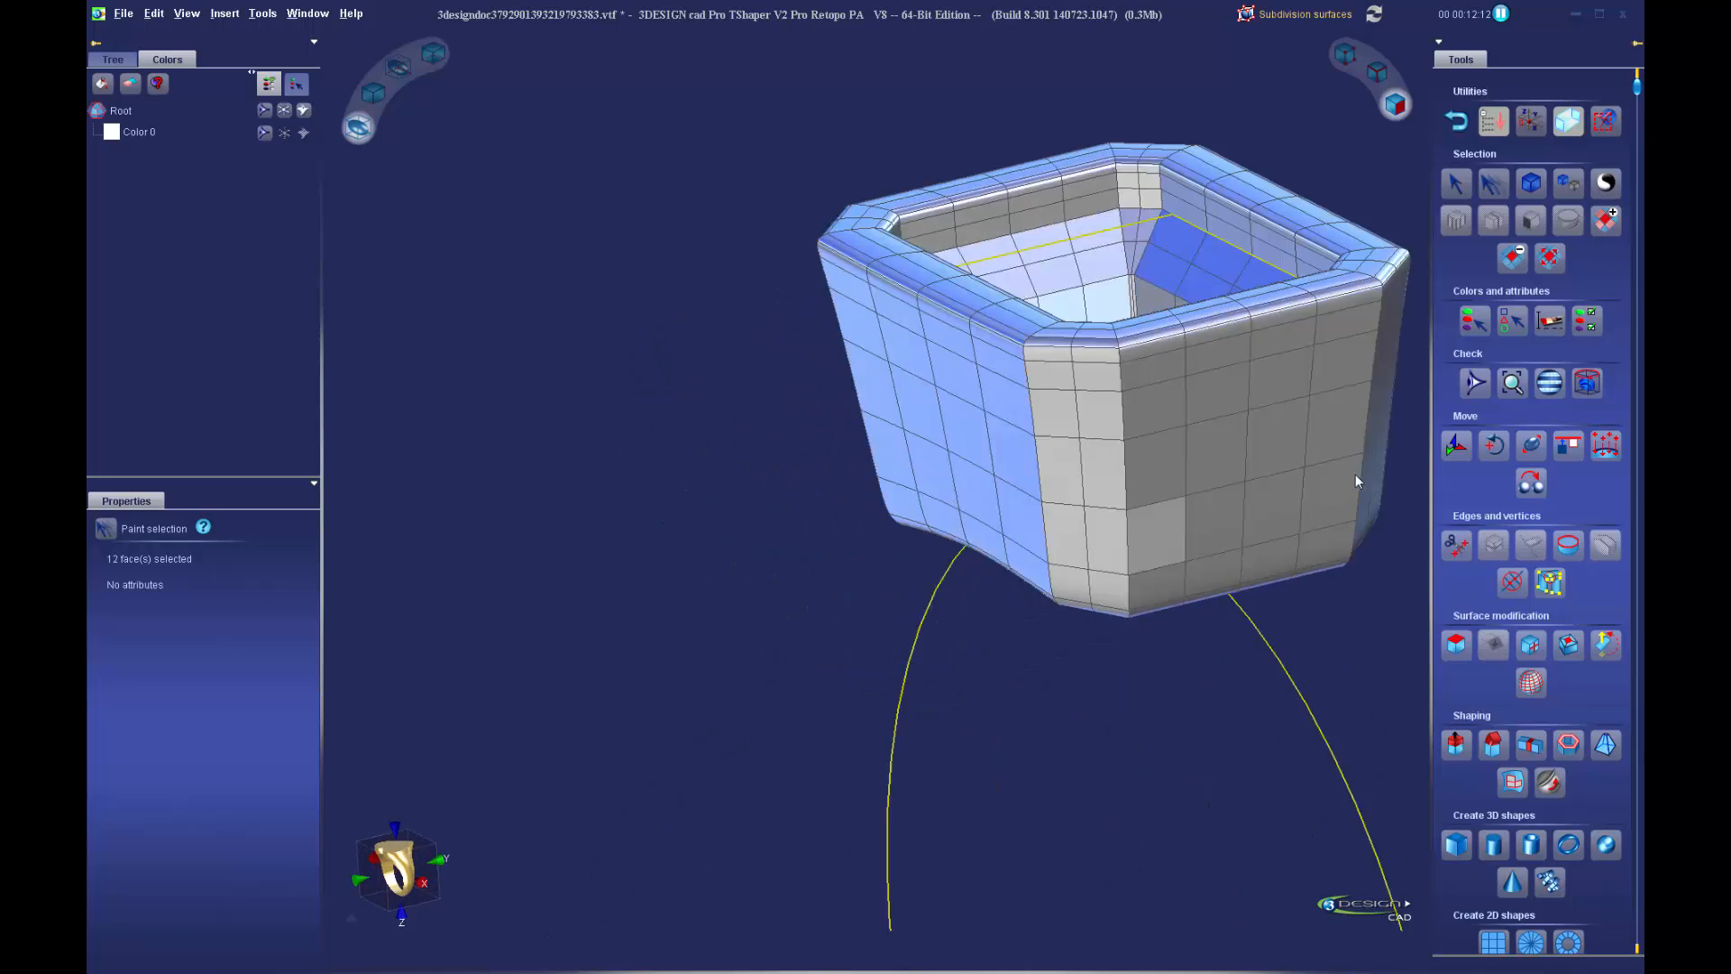
pyautogui.moveTo(1046, 360)
pyautogui.mouseDown()
pyautogui.moveTo(965, 359)
pyautogui.moveTo(874, 418)
pyautogui.moveTo(1028, 484)
pyautogui.moveTo(893, 397)
pyautogui.mouseUp()
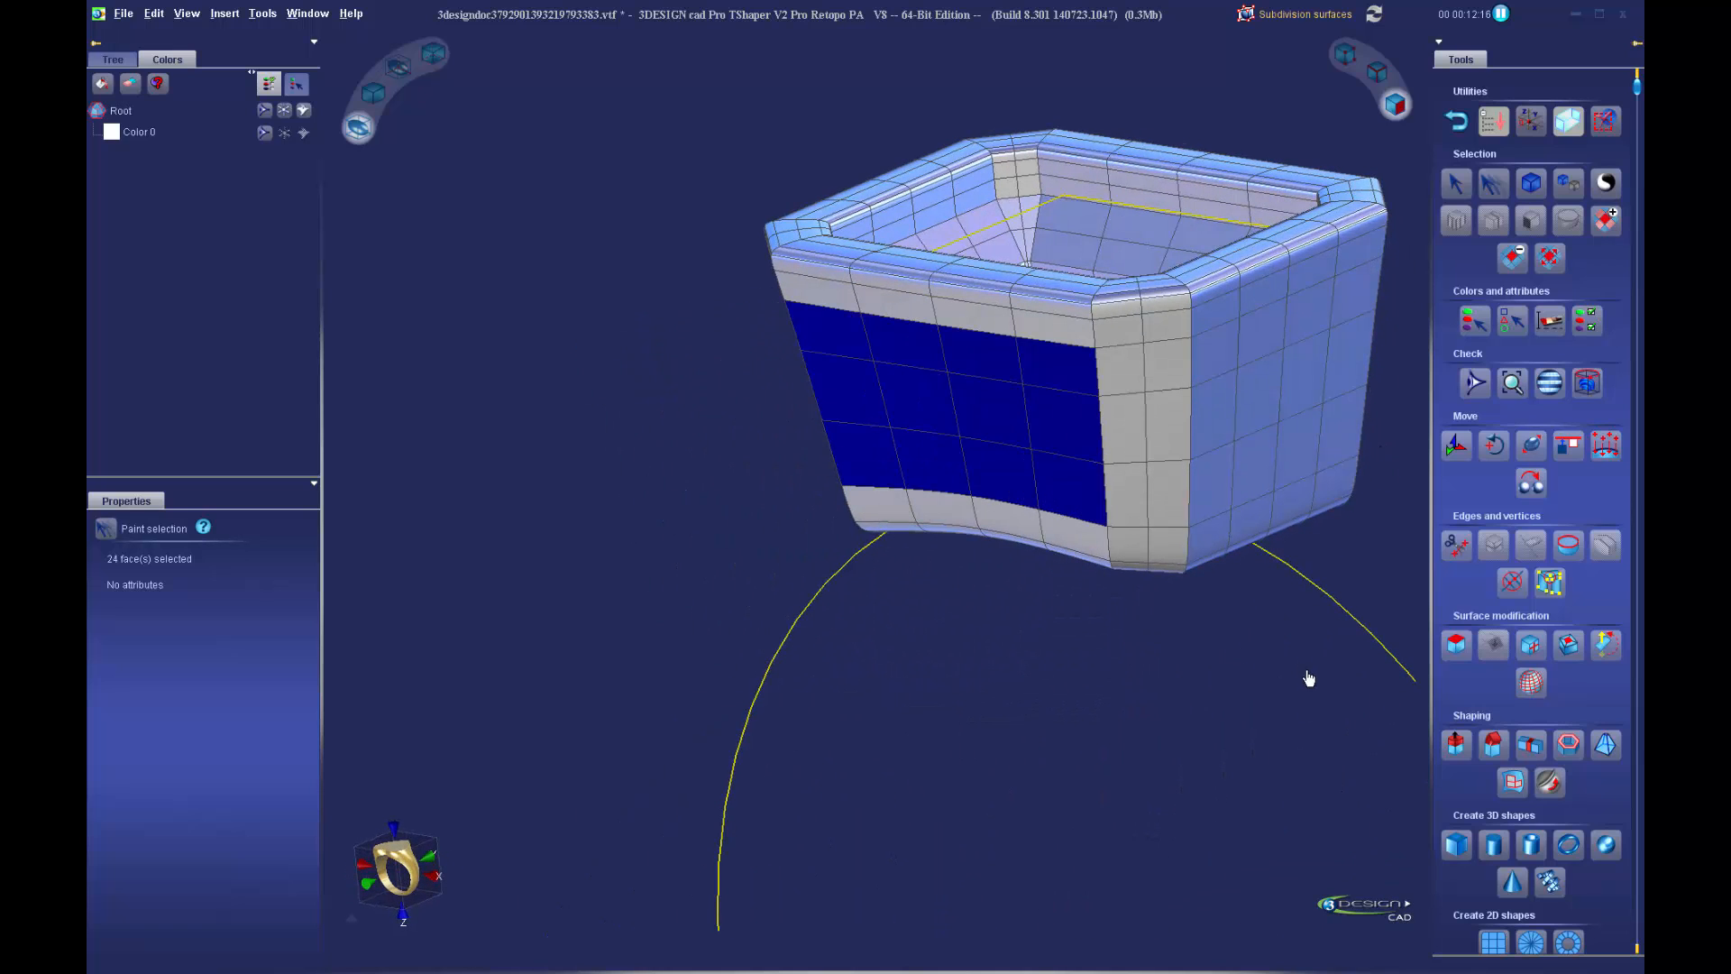
pyautogui.moveTo(1307, 676)
pyautogui.mouseDown(button='middle')
pyautogui.moveTo(853, 582)
pyautogui.moveTo(628, 613)
pyautogui.moveTo(1389, 823)
pyautogui.mouseUp(button='middle')
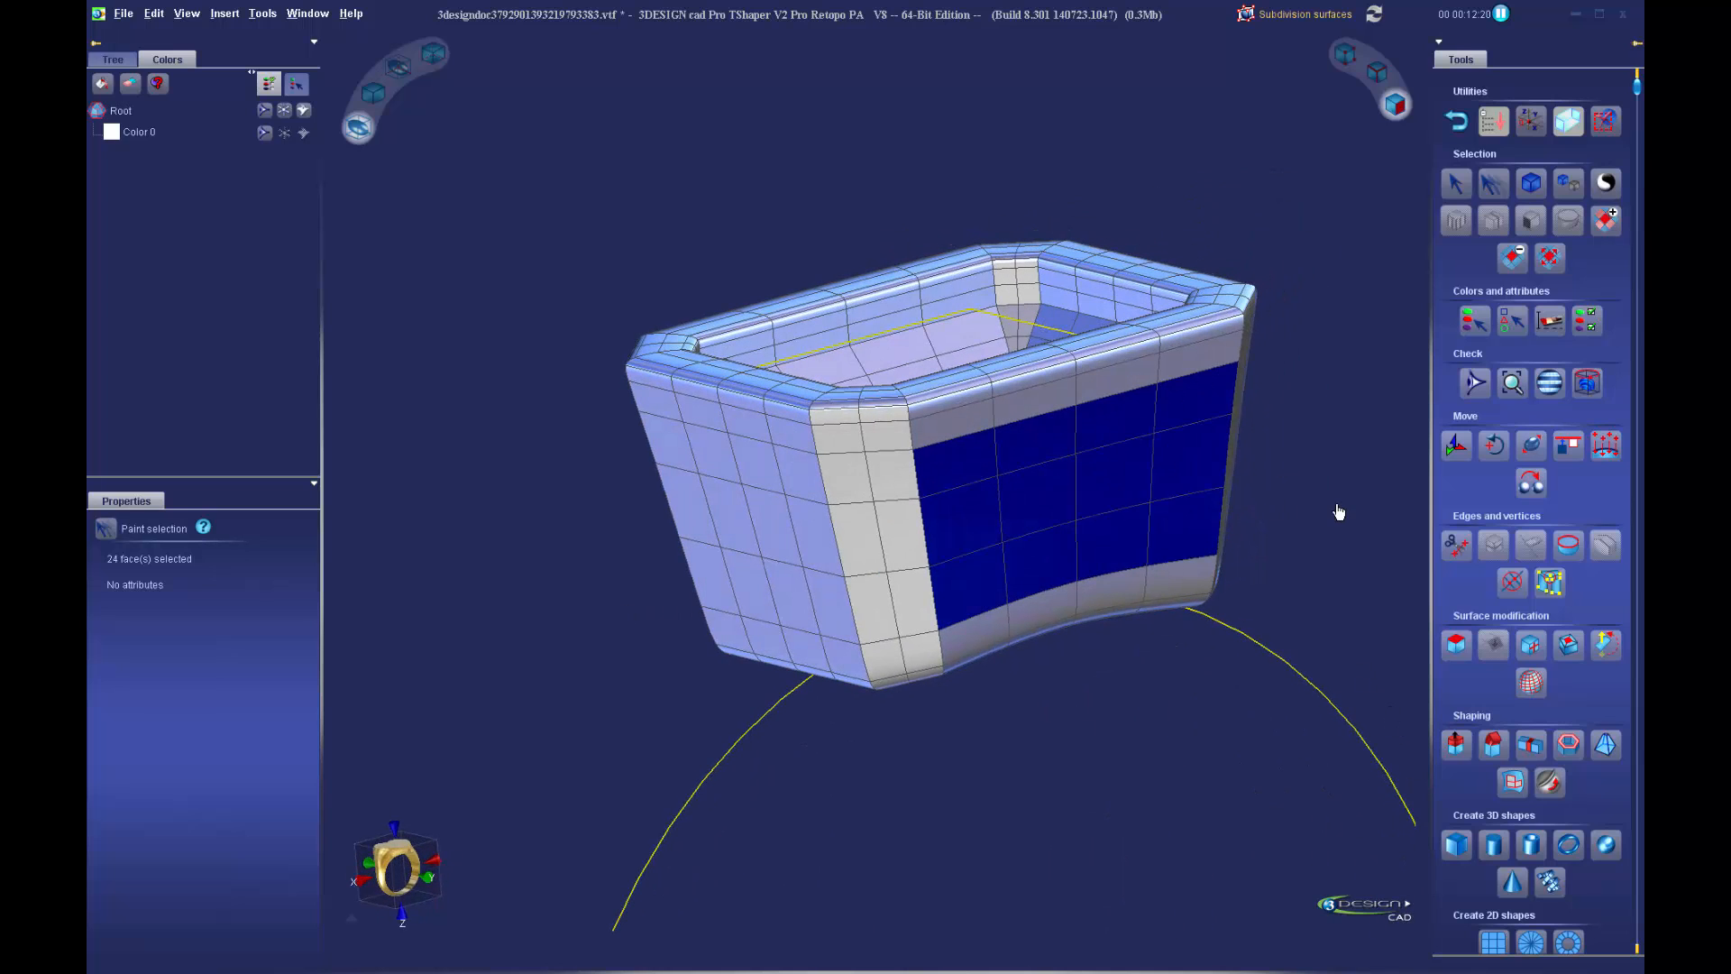
pyautogui.moveTo(1341, 511); pyautogui.dragTo(1208, 529, button='middle')
pyautogui.scroll(2, 1206, 524)
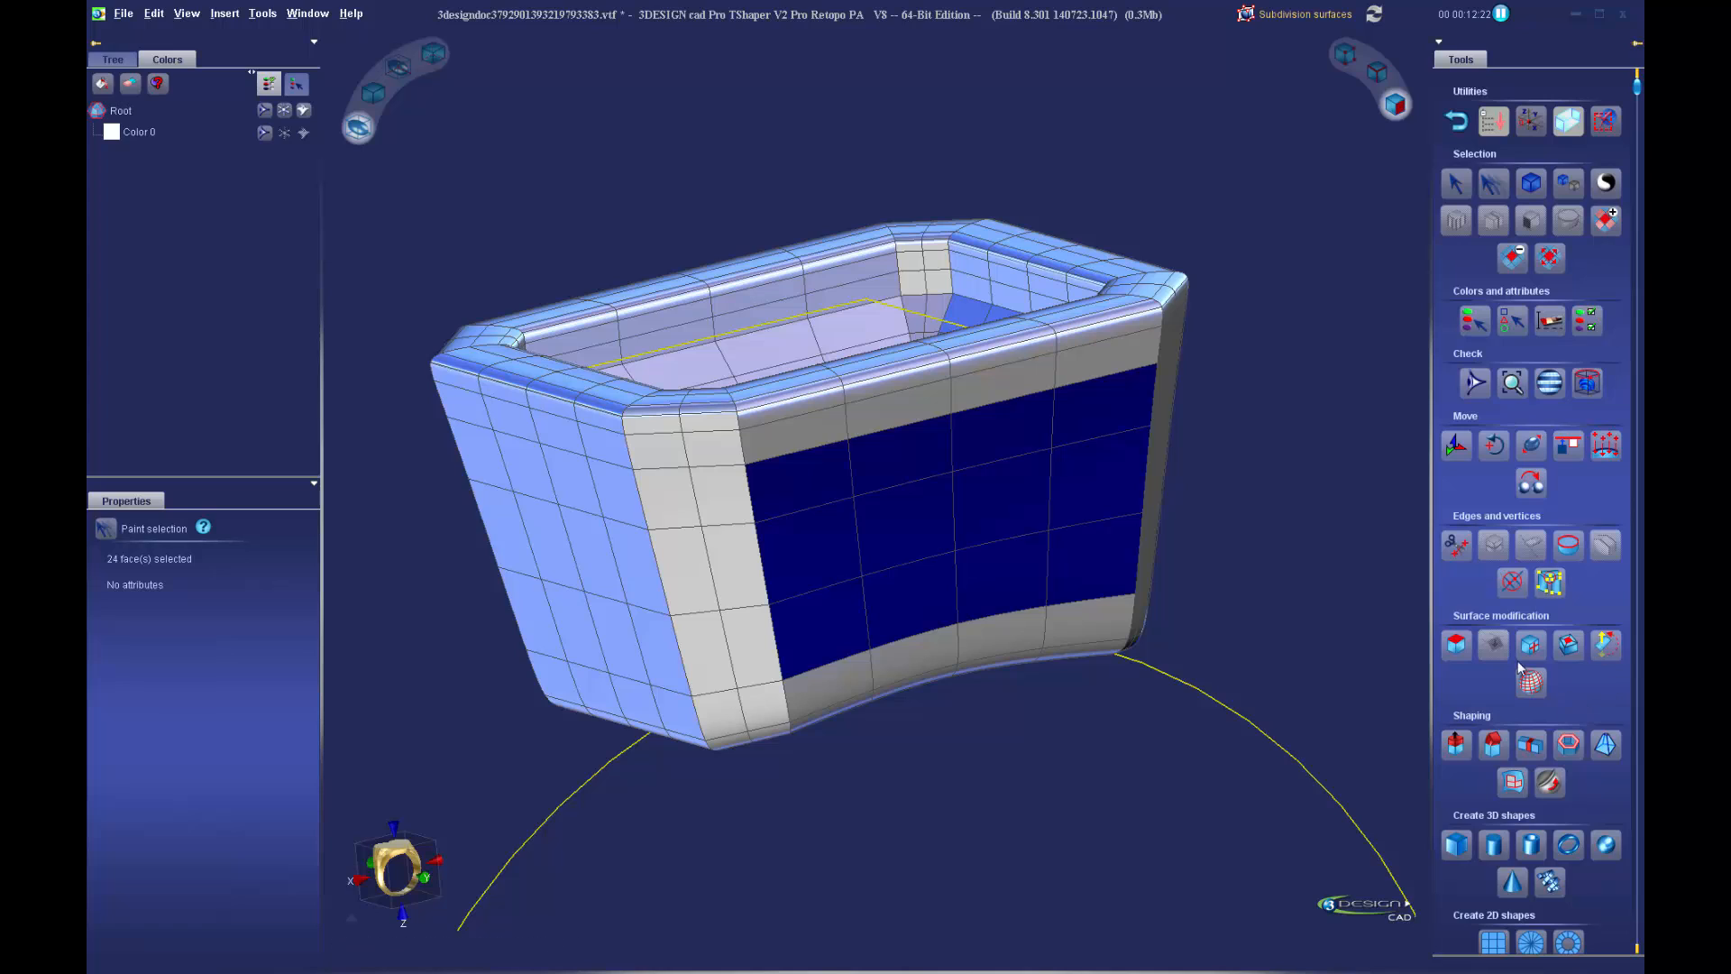
# Inset the selected wall faces by 0.253 mm, treating each wall's faces as one joined region rather than individual pockets
pyautogui.click(1570, 644)
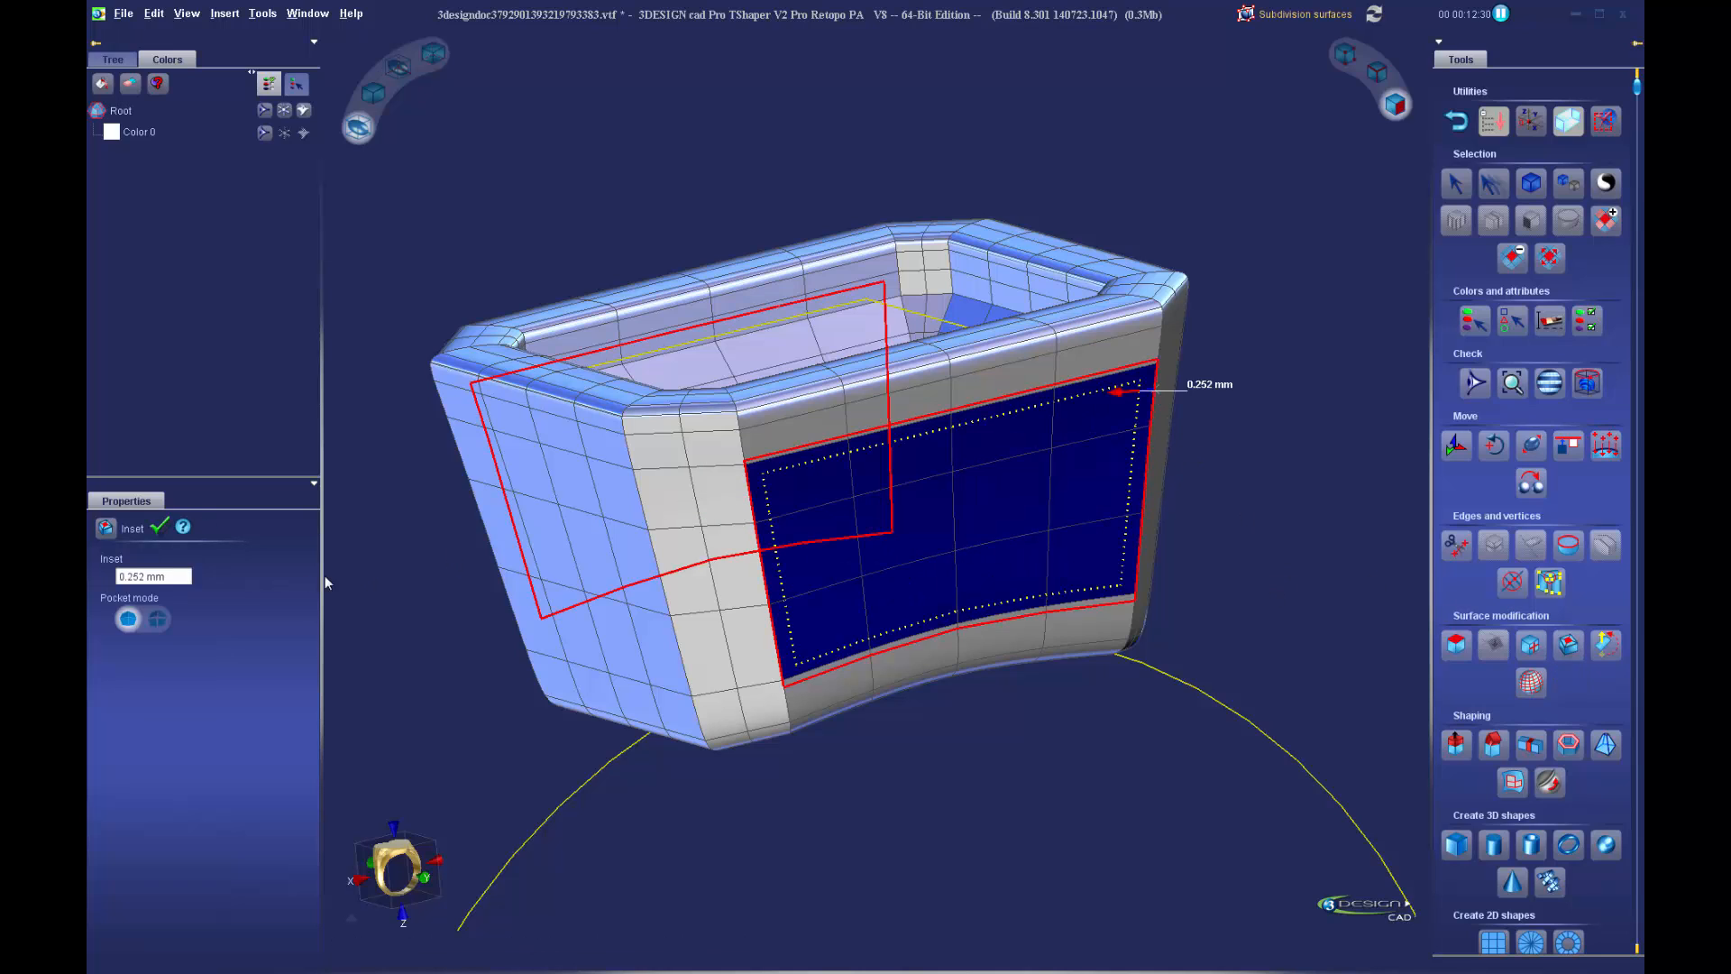
pyautogui.moveTo(1118, 392)
pyautogui.mouseDown()
pyautogui.moveTo(1092, 421)
pyautogui.moveTo(1116, 412)
pyautogui.mouseUp()
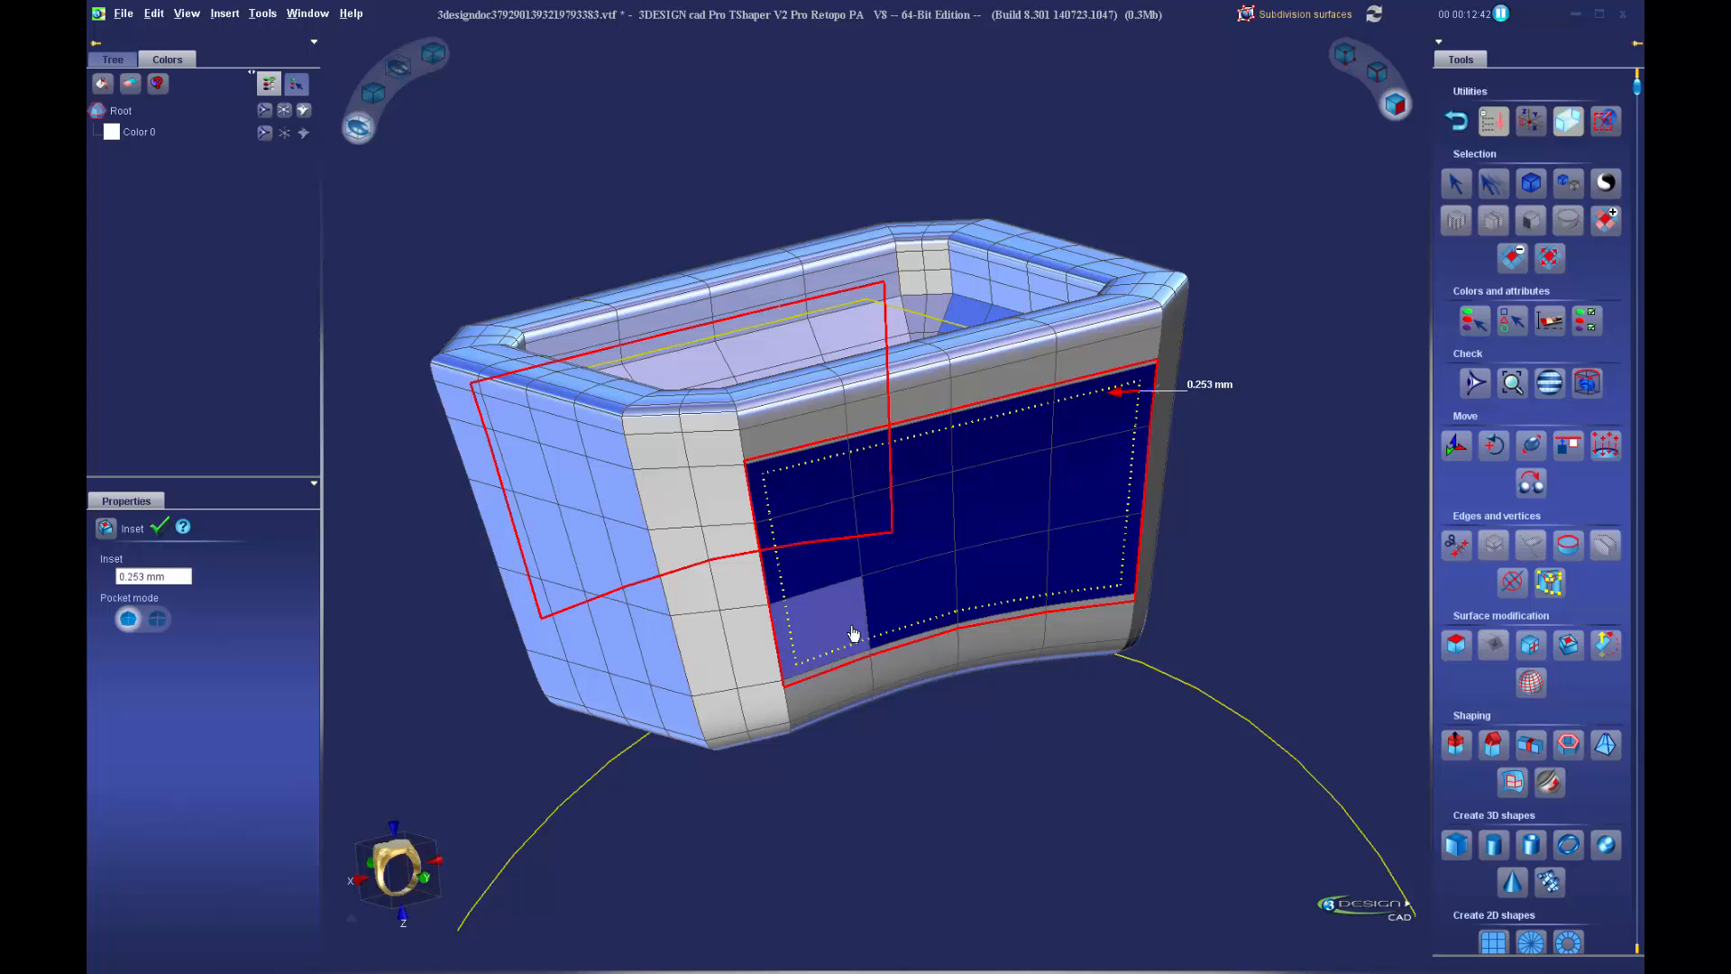
pyautogui.click(159, 620)
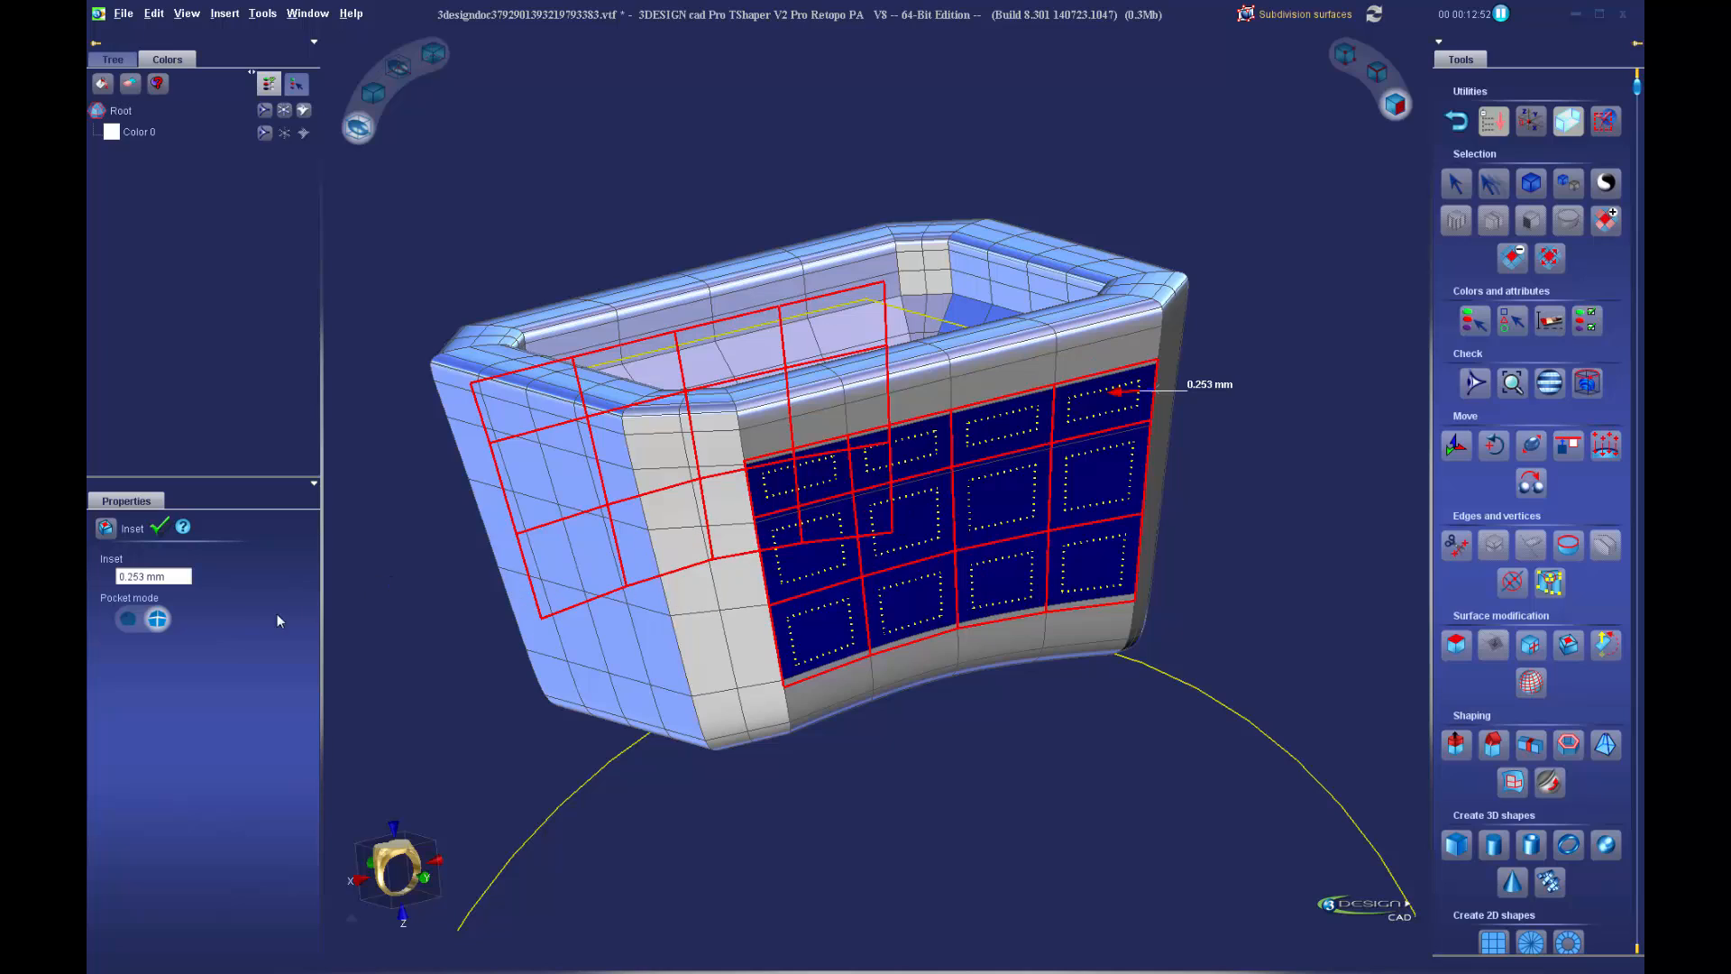
pyautogui.click(130, 622)
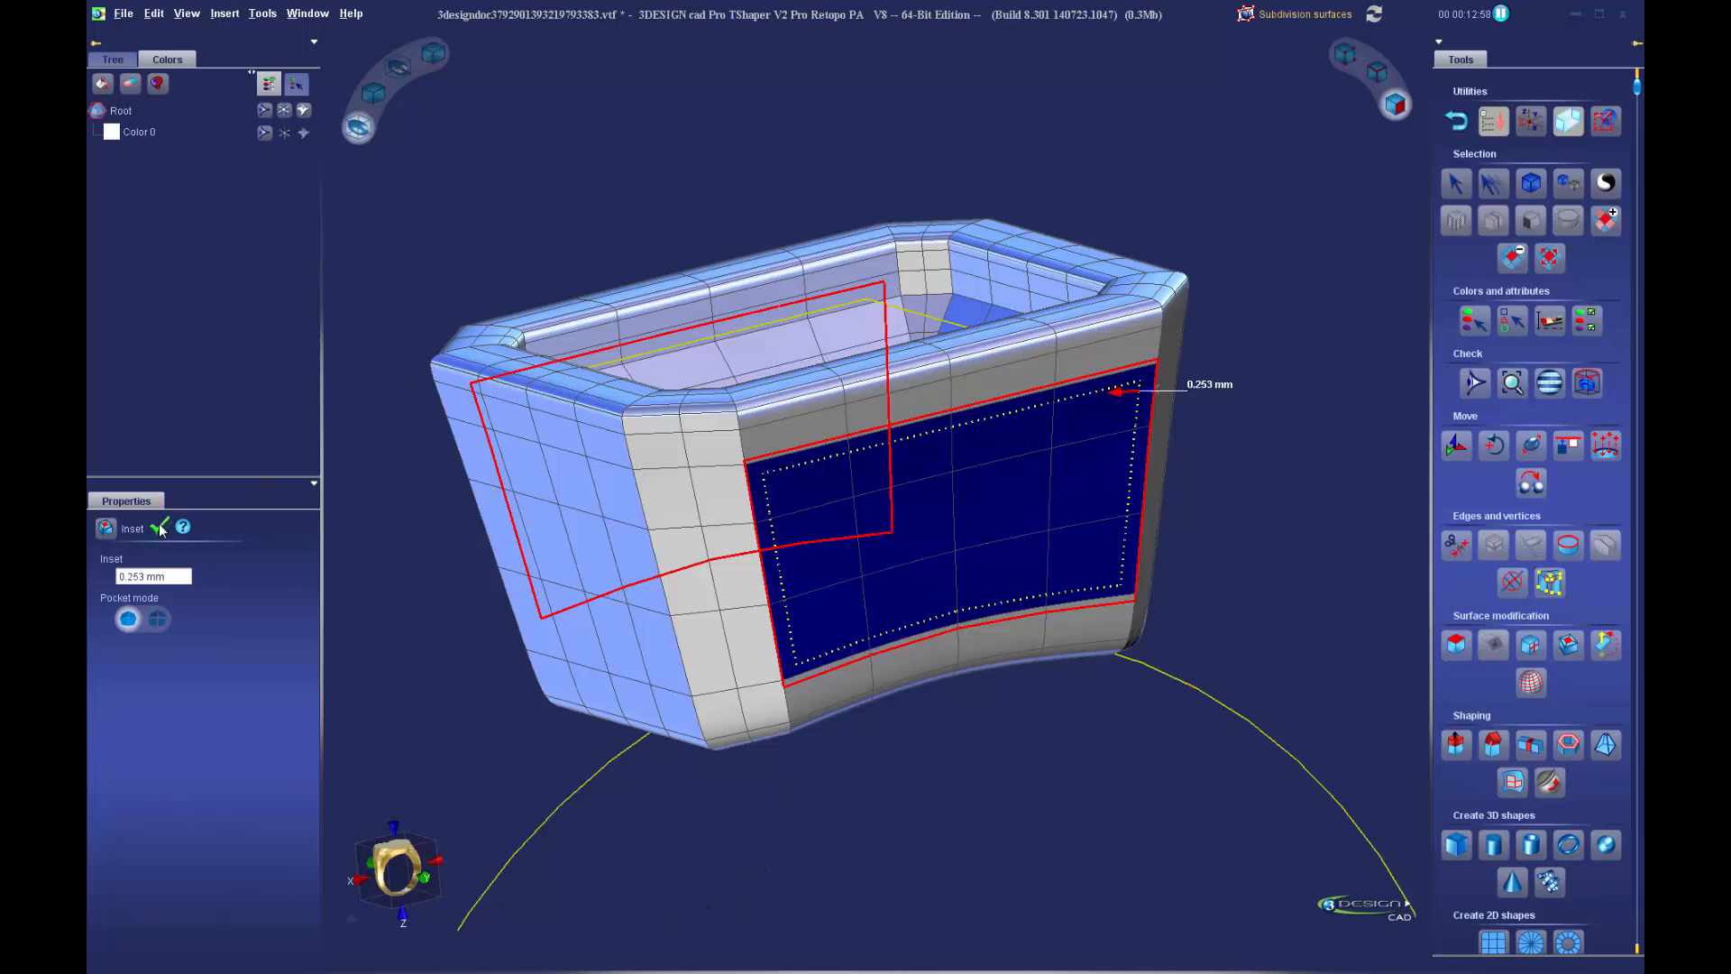
pyautogui.click(160, 527)
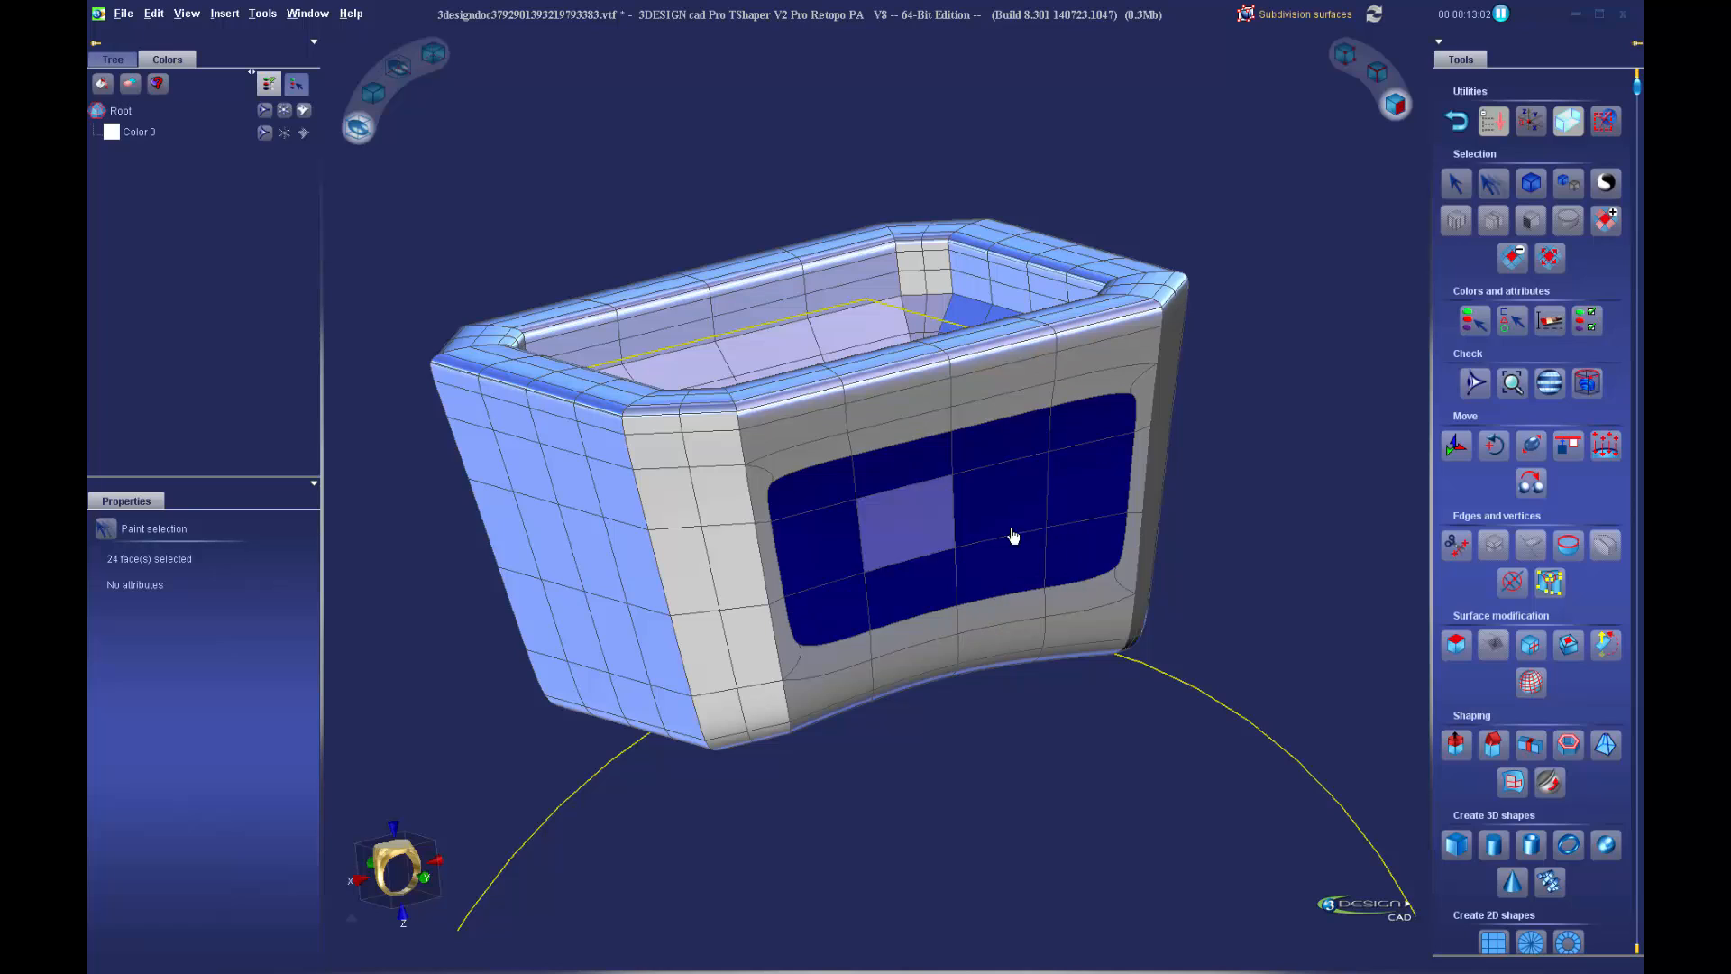
# Extrude the inset faces about 0.1 mm inward to recess a panel in each long wall, then clear the selection
pyautogui.click(1456, 745)
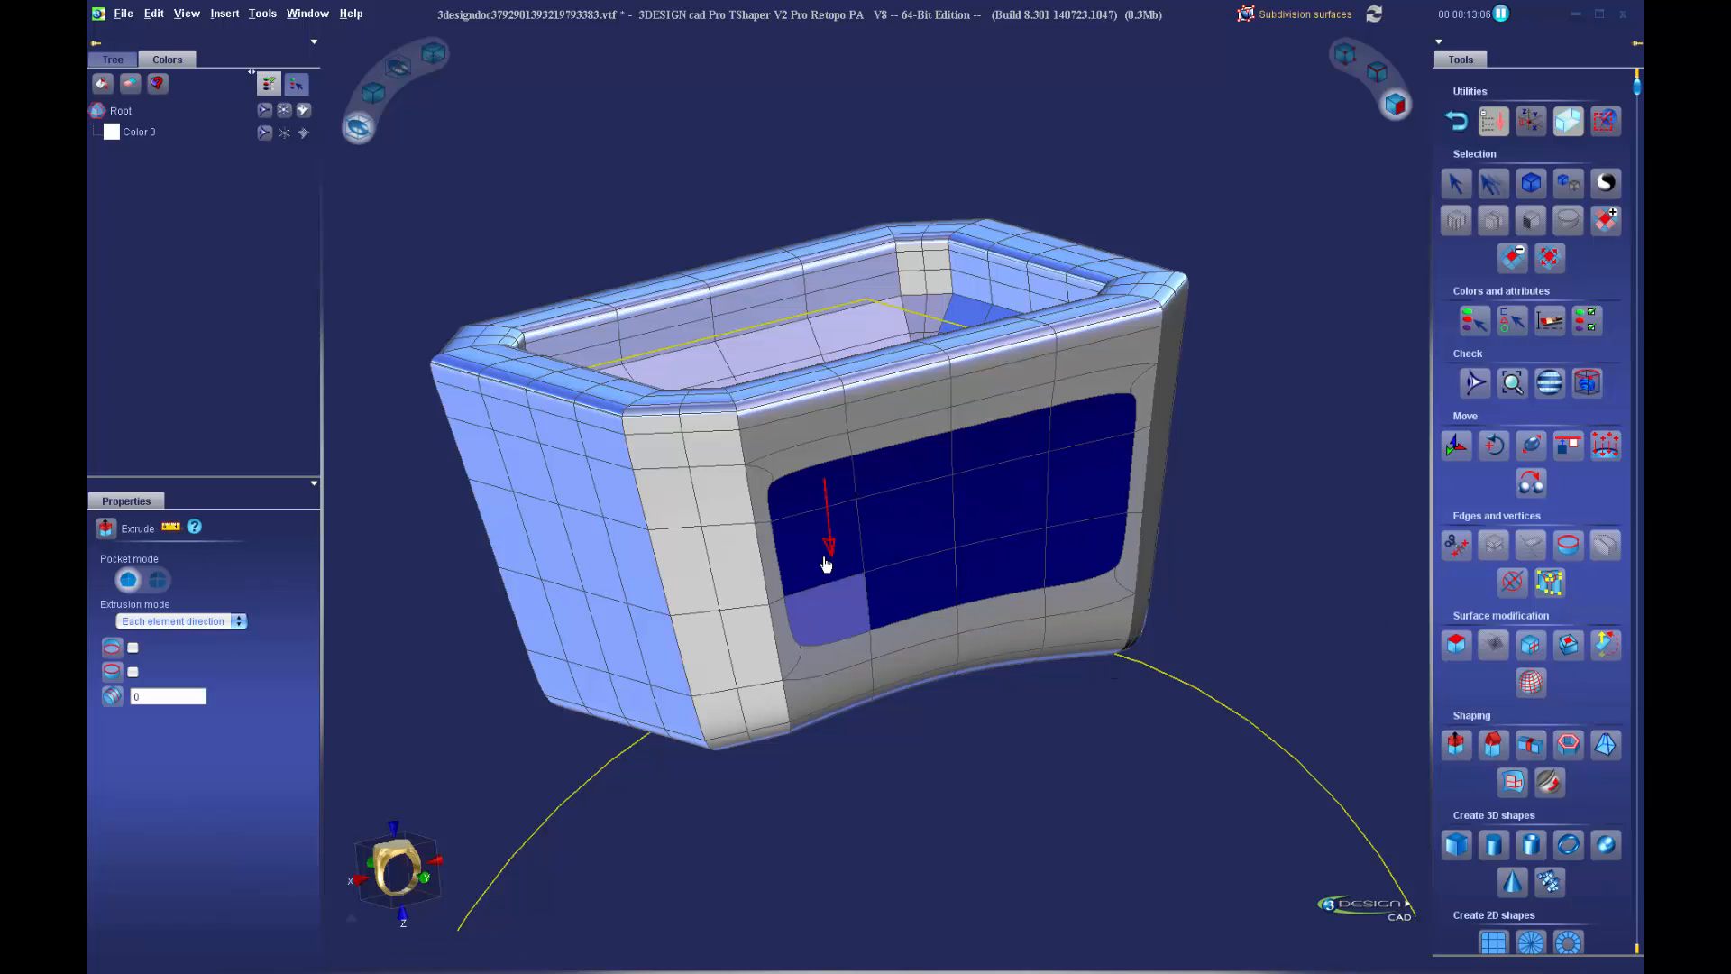
pyautogui.moveTo(833, 553); pyautogui.dragTo(829, 538)
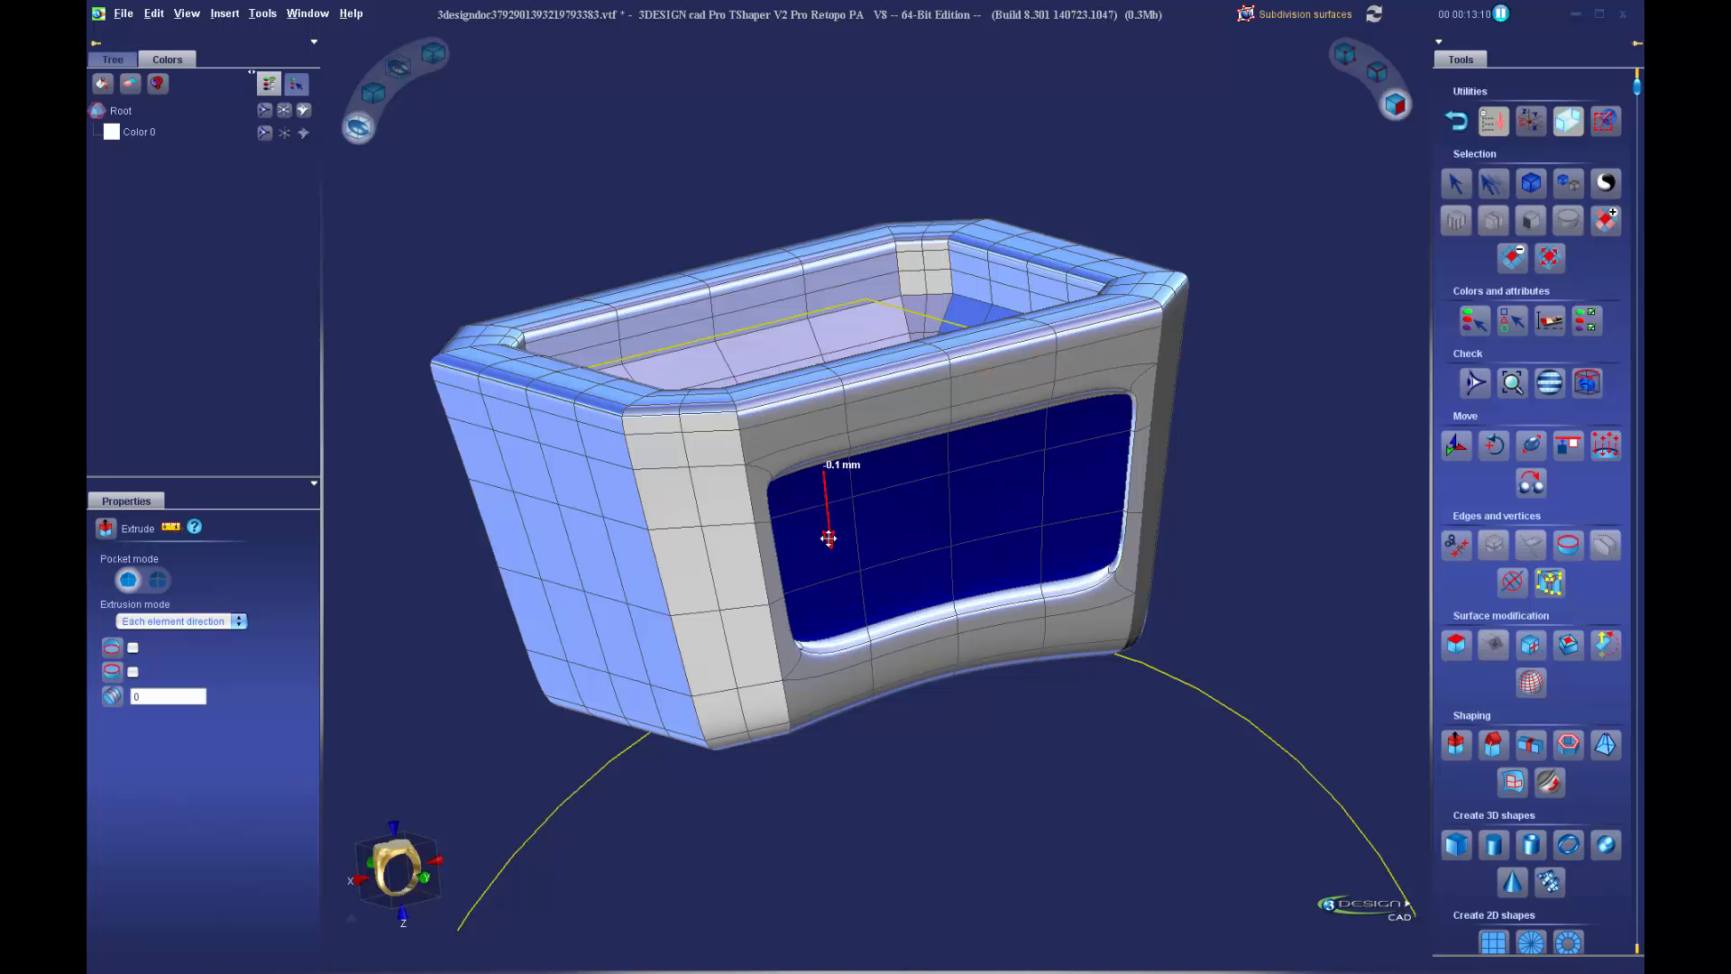
pyautogui.moveTo(1166, 521); pyautogui.dragTo(786, 673, button='middle')
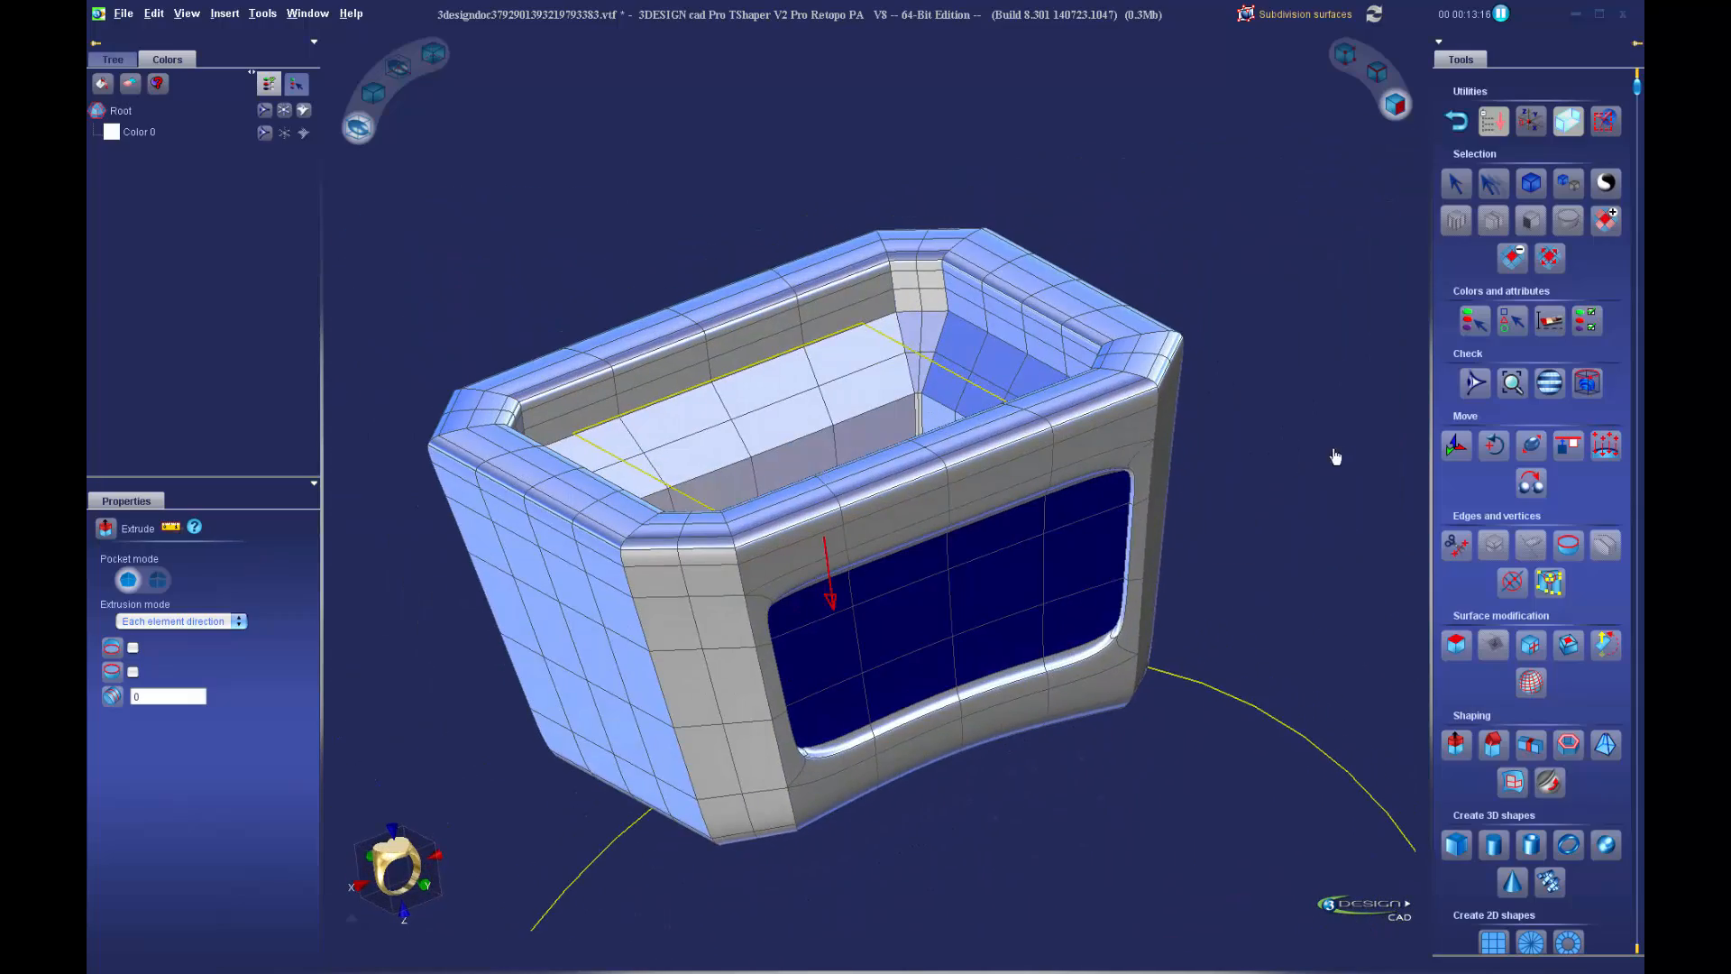
pyautogui.click(1318, 477)
pyautogui.moveTo(958, 544); pyautogui.dragTo(1062, 414, button='middle')
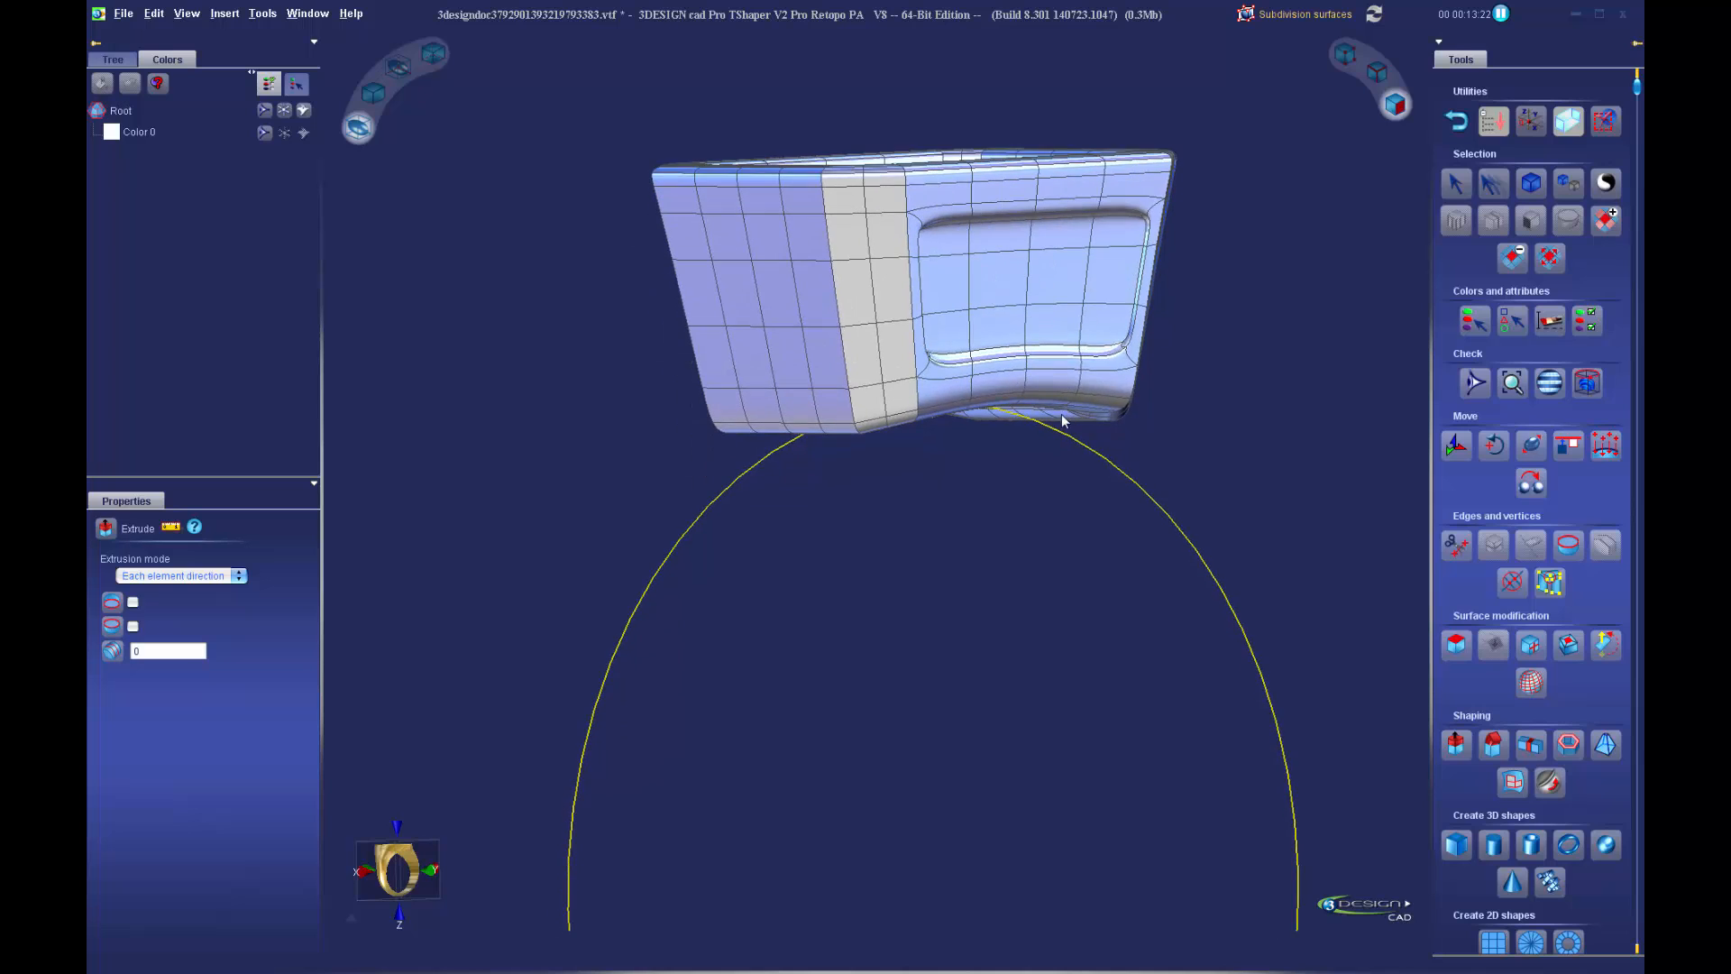
pyautogui.moveTo(1037, 529); pyautogui.dragTo(1060, 590, button='middle')
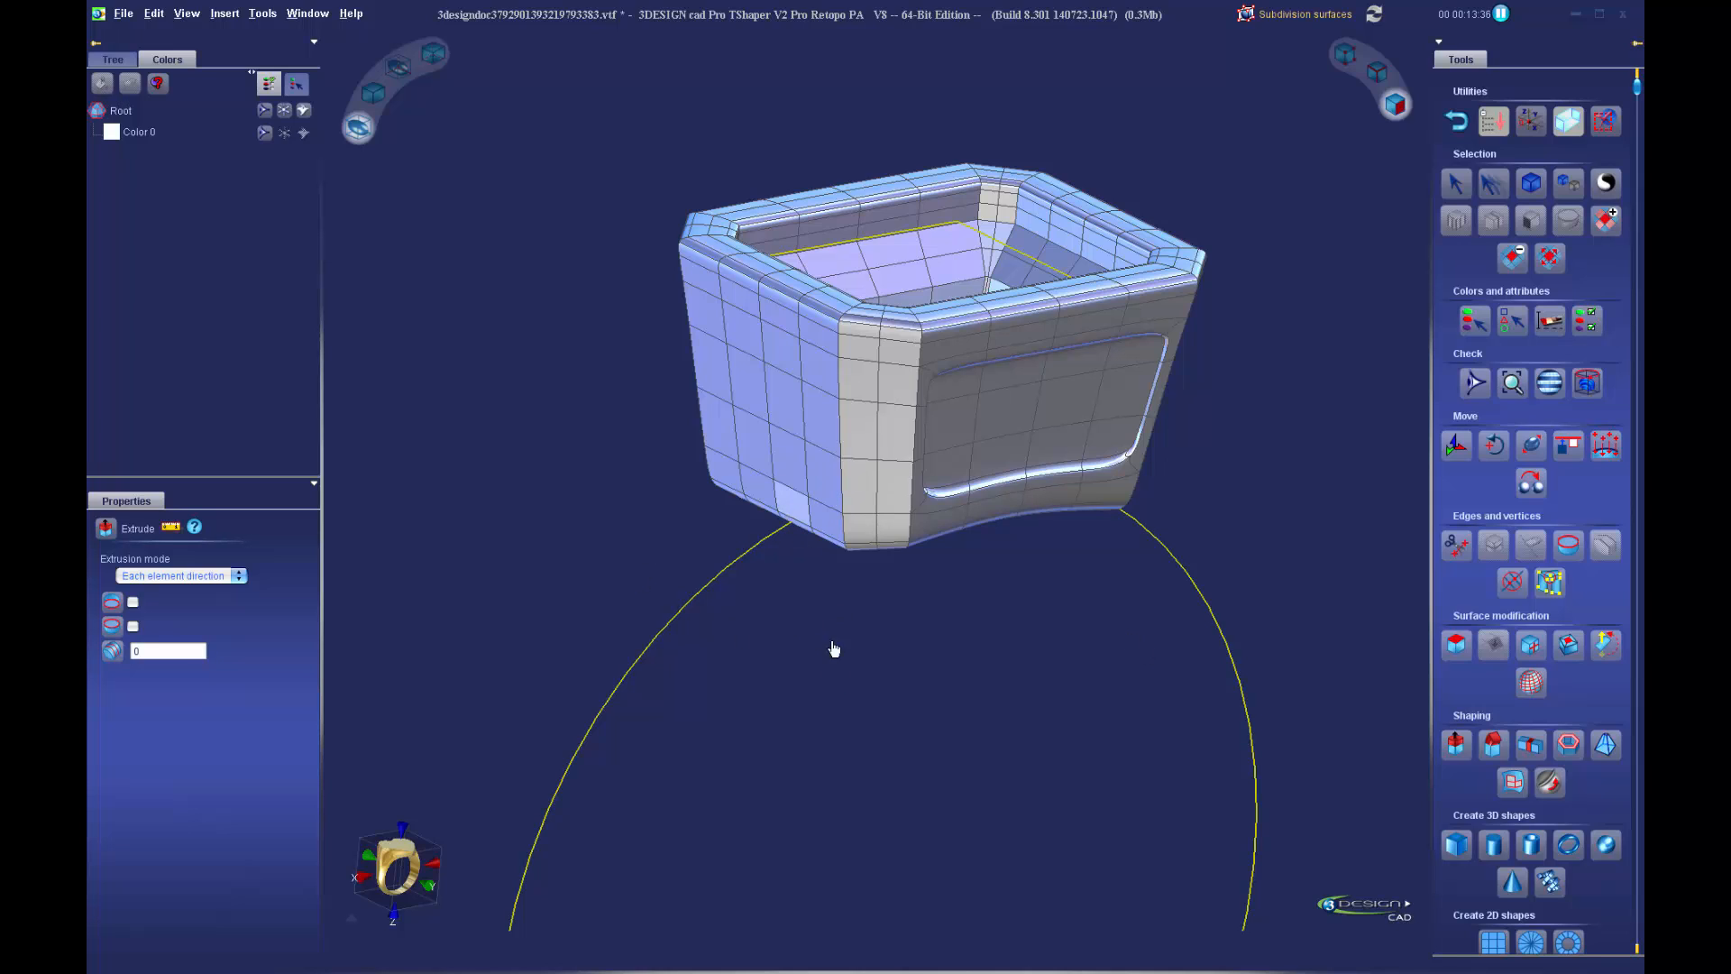
# Select the four central faces at the lower part of one short end wall of the bezel
pyautogui.click(790, 506)
pyautogui.click(786, 468)
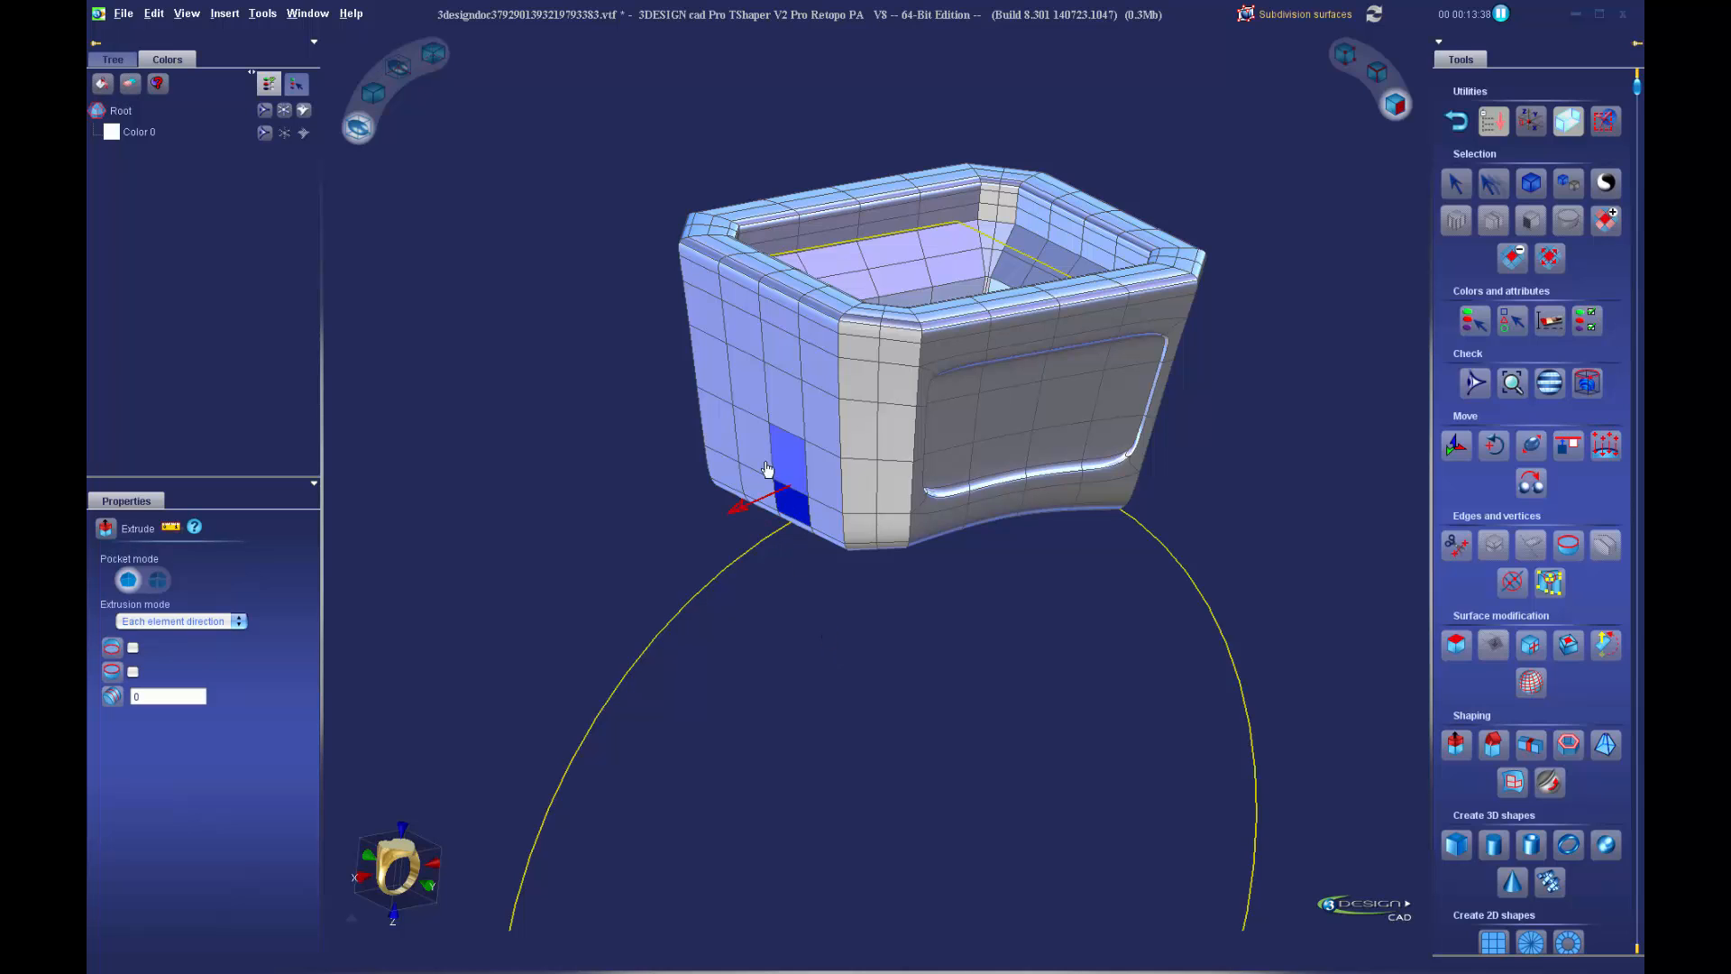
pyautogui.click(759, 457)
pyautogui.click(764, 498)
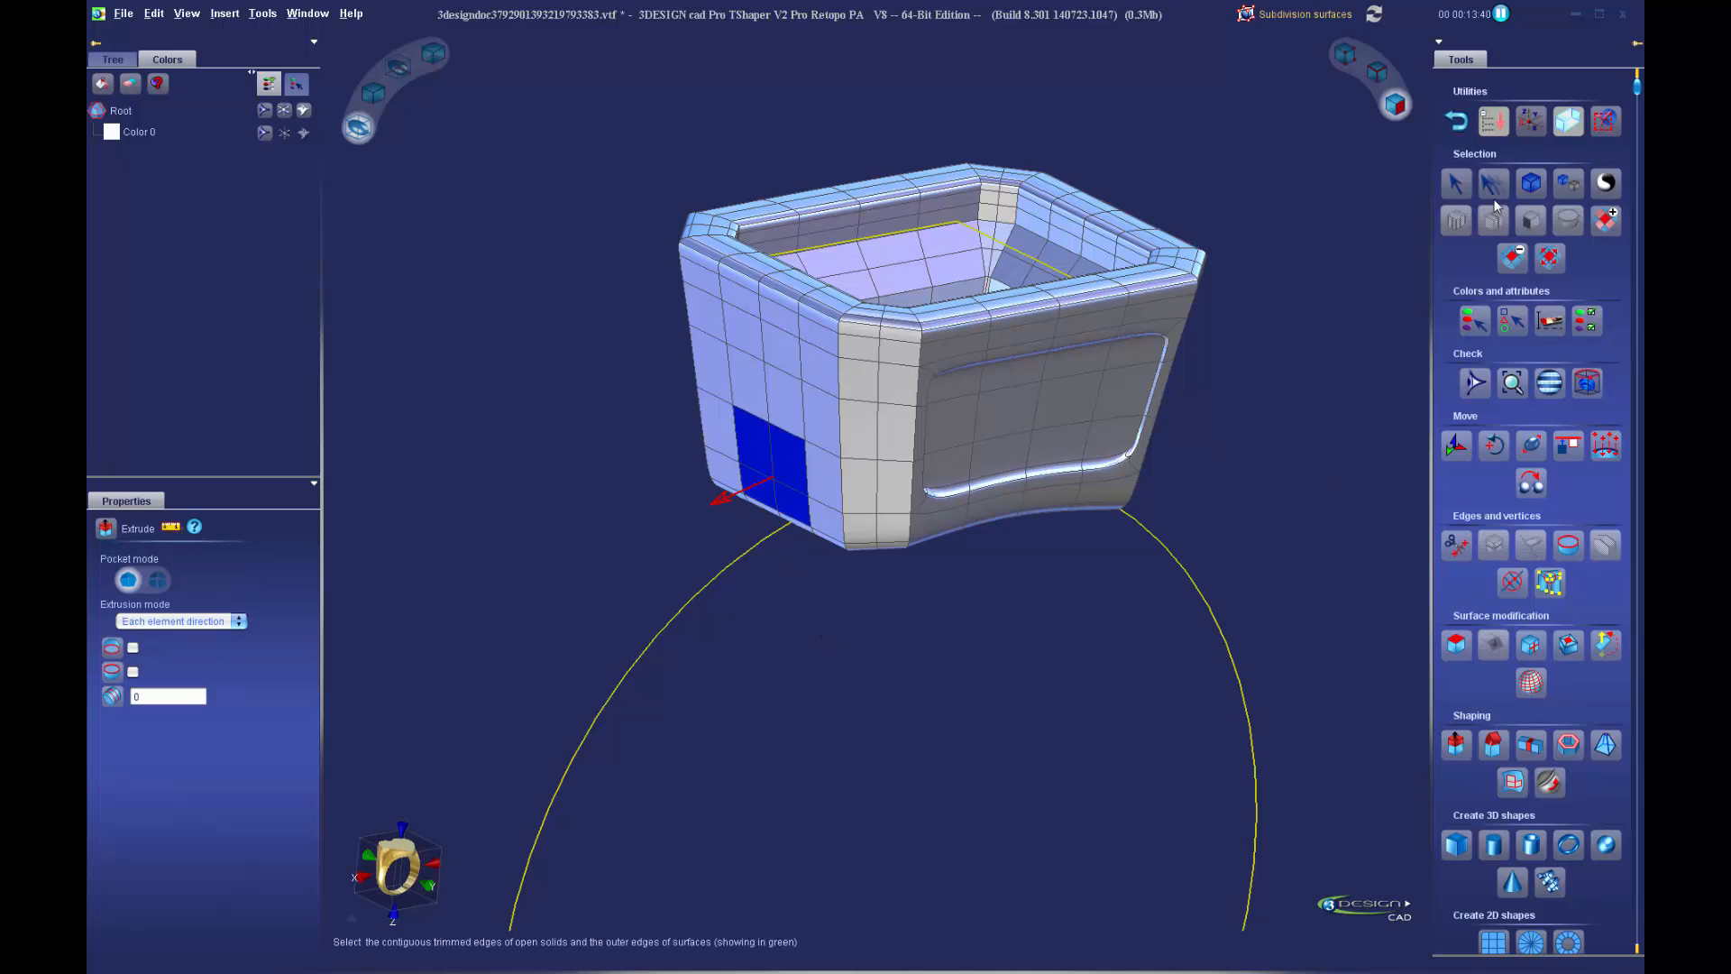
# Add the four matching lower central faces on the opposite short end wall to the selection
pyautogui.click(1456, 185)
pyautogui.moveTo(1268, 516); pyautogui.dragTo(514, 523, button='middle')
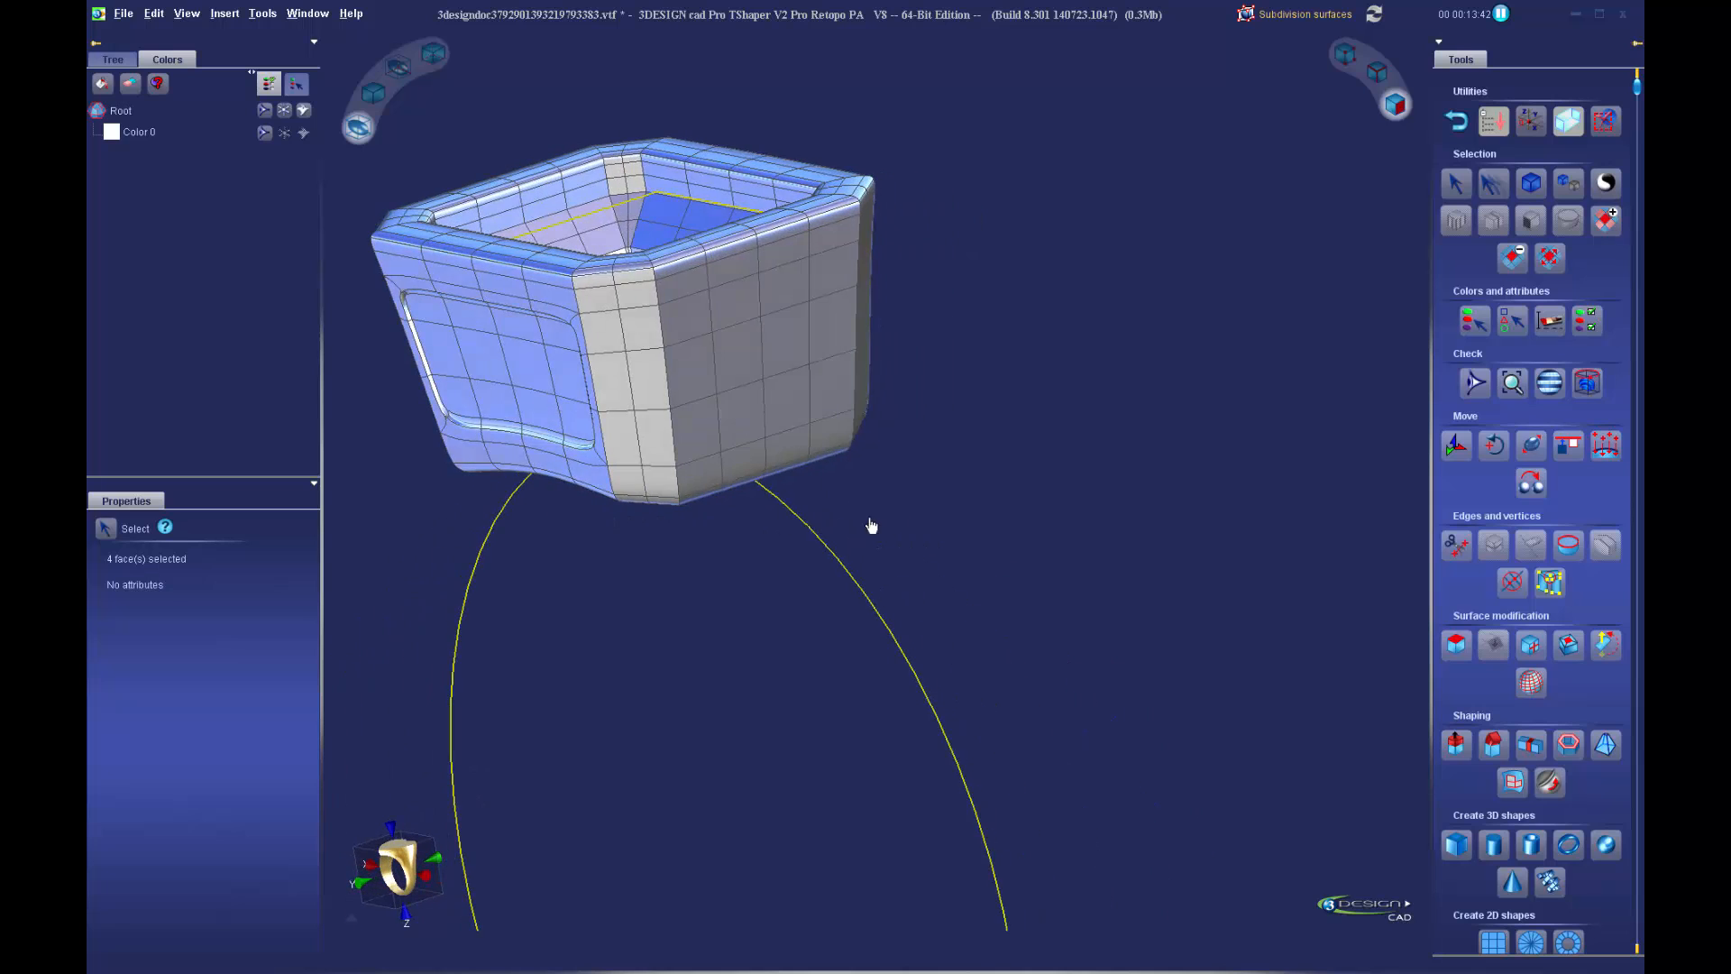
pyautogui.scroll(4, 888, 530)
pyautogui.click(690, 448)
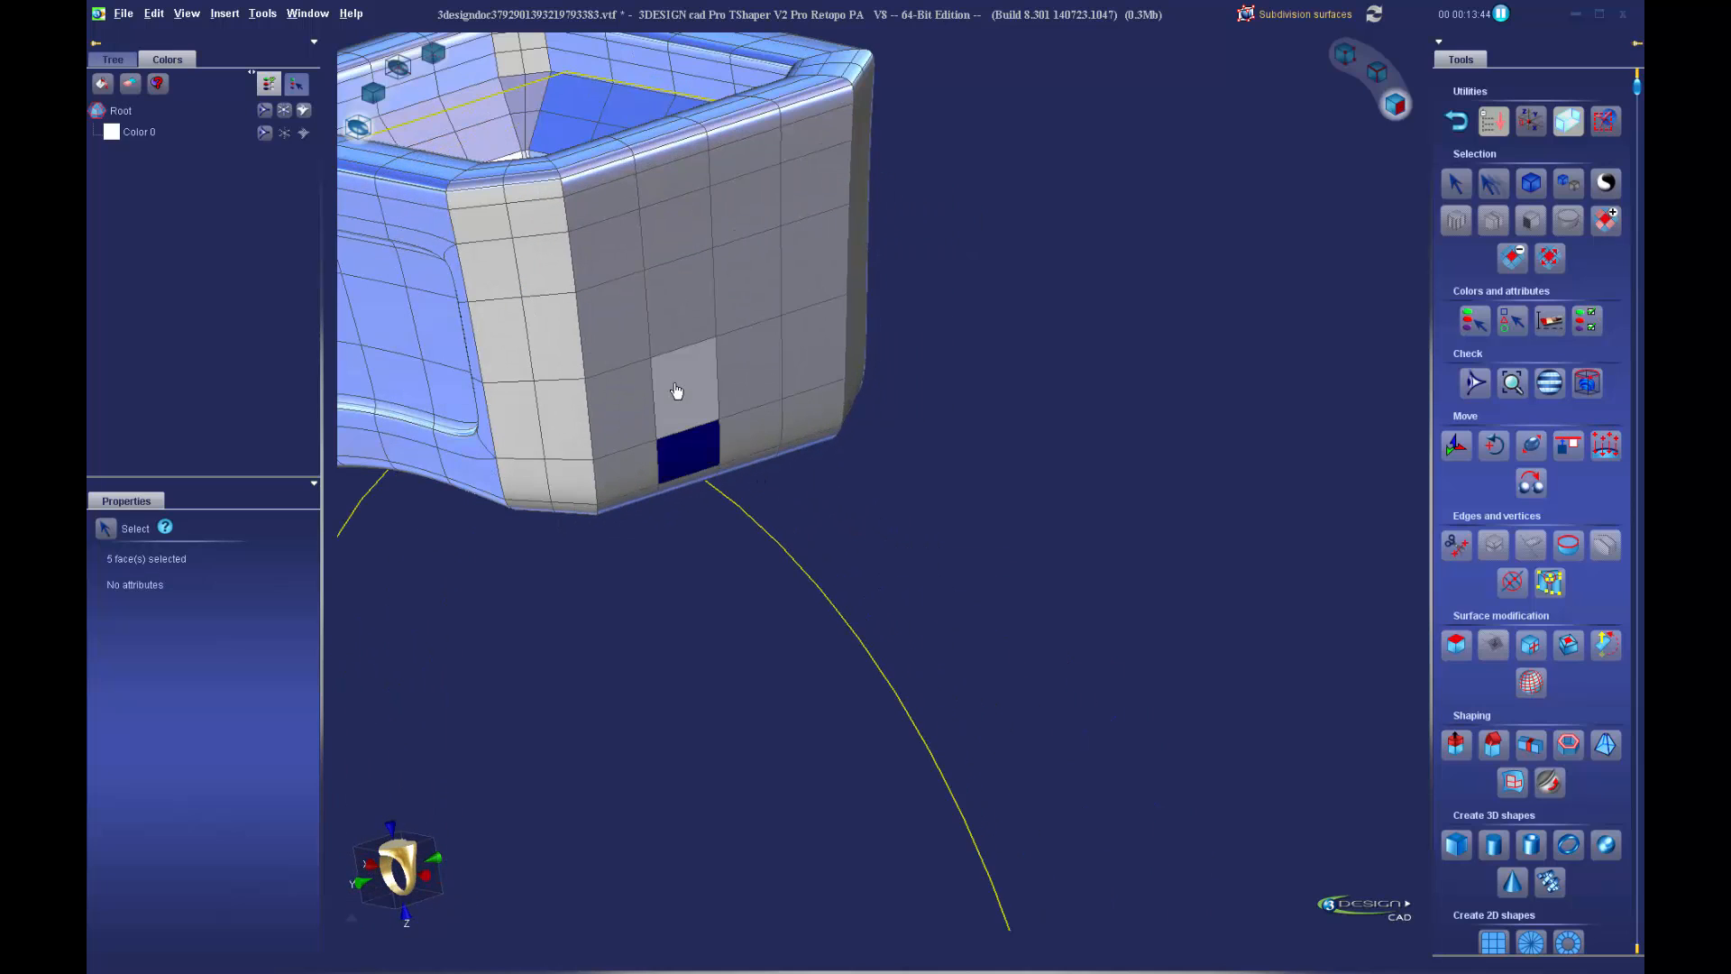
pyautogui.click(679, 387)
pyautogui.click(756, 395)
pyautogui.click(753, 426)
pyautogui.scroll(-3, 758, 533)
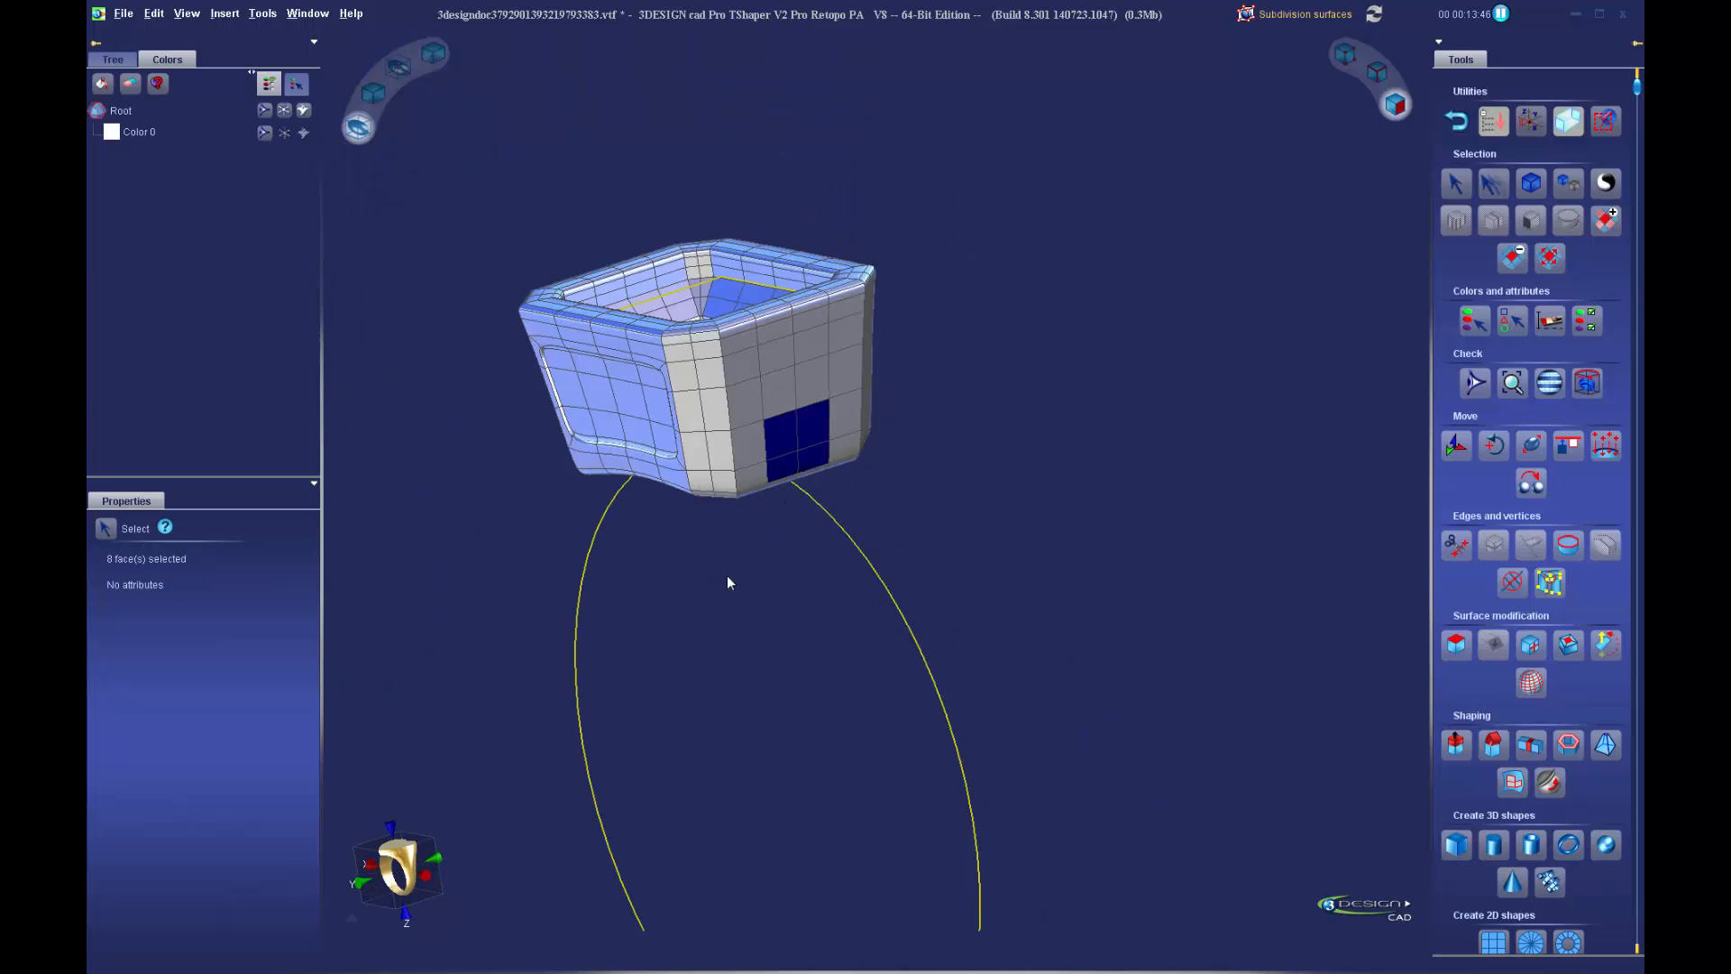
pyautogui.moveTo(726, 580); pyautogui.dragTo(1025, 603, button='middle')
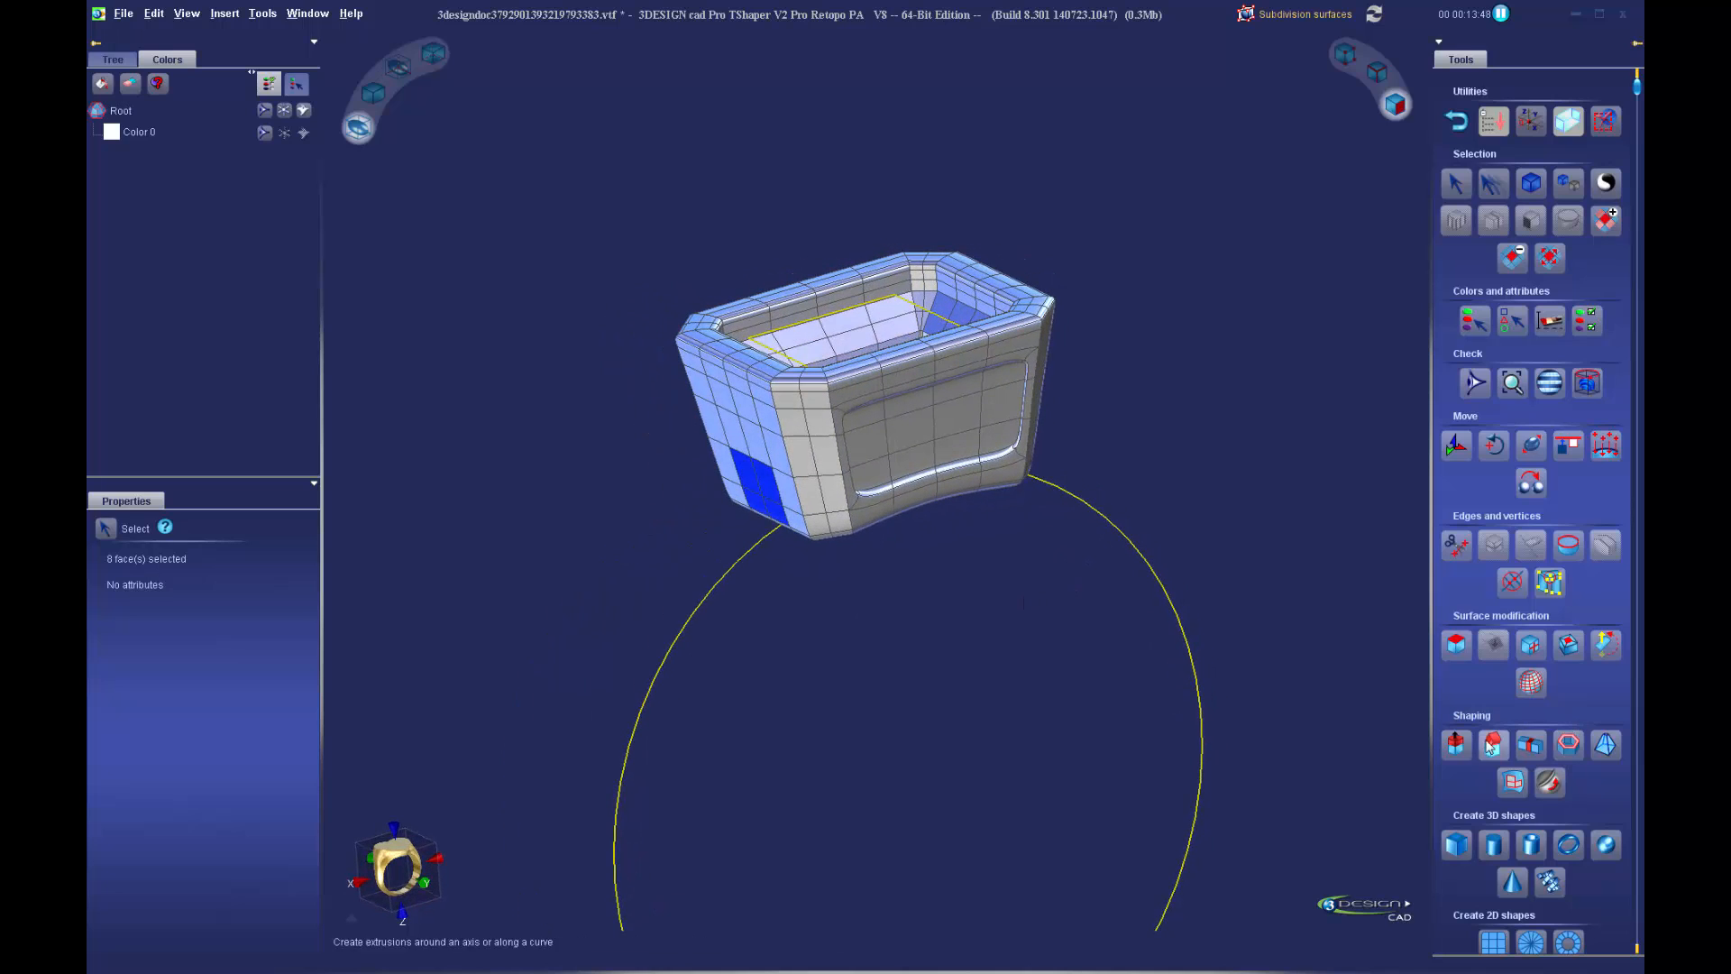
# Bridge the two selected face groups in the straight bridge mode with 5 subdivisions
pyautogui.click(1528, 745)
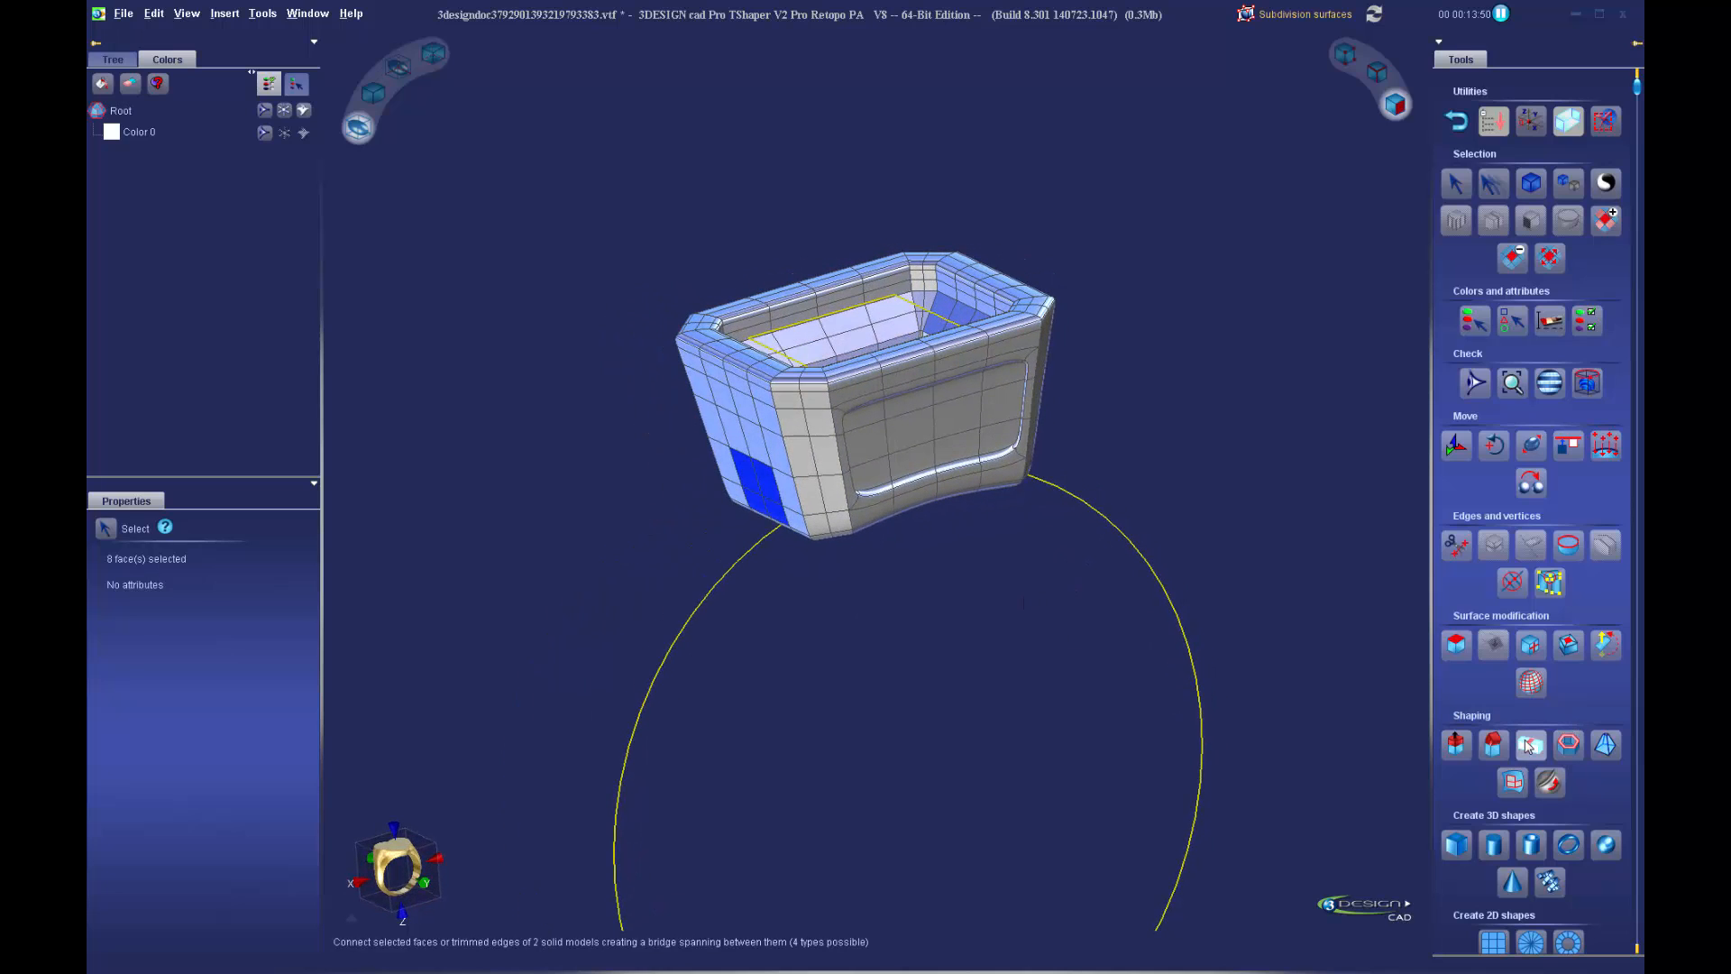
pyautogui.click(127, 582)
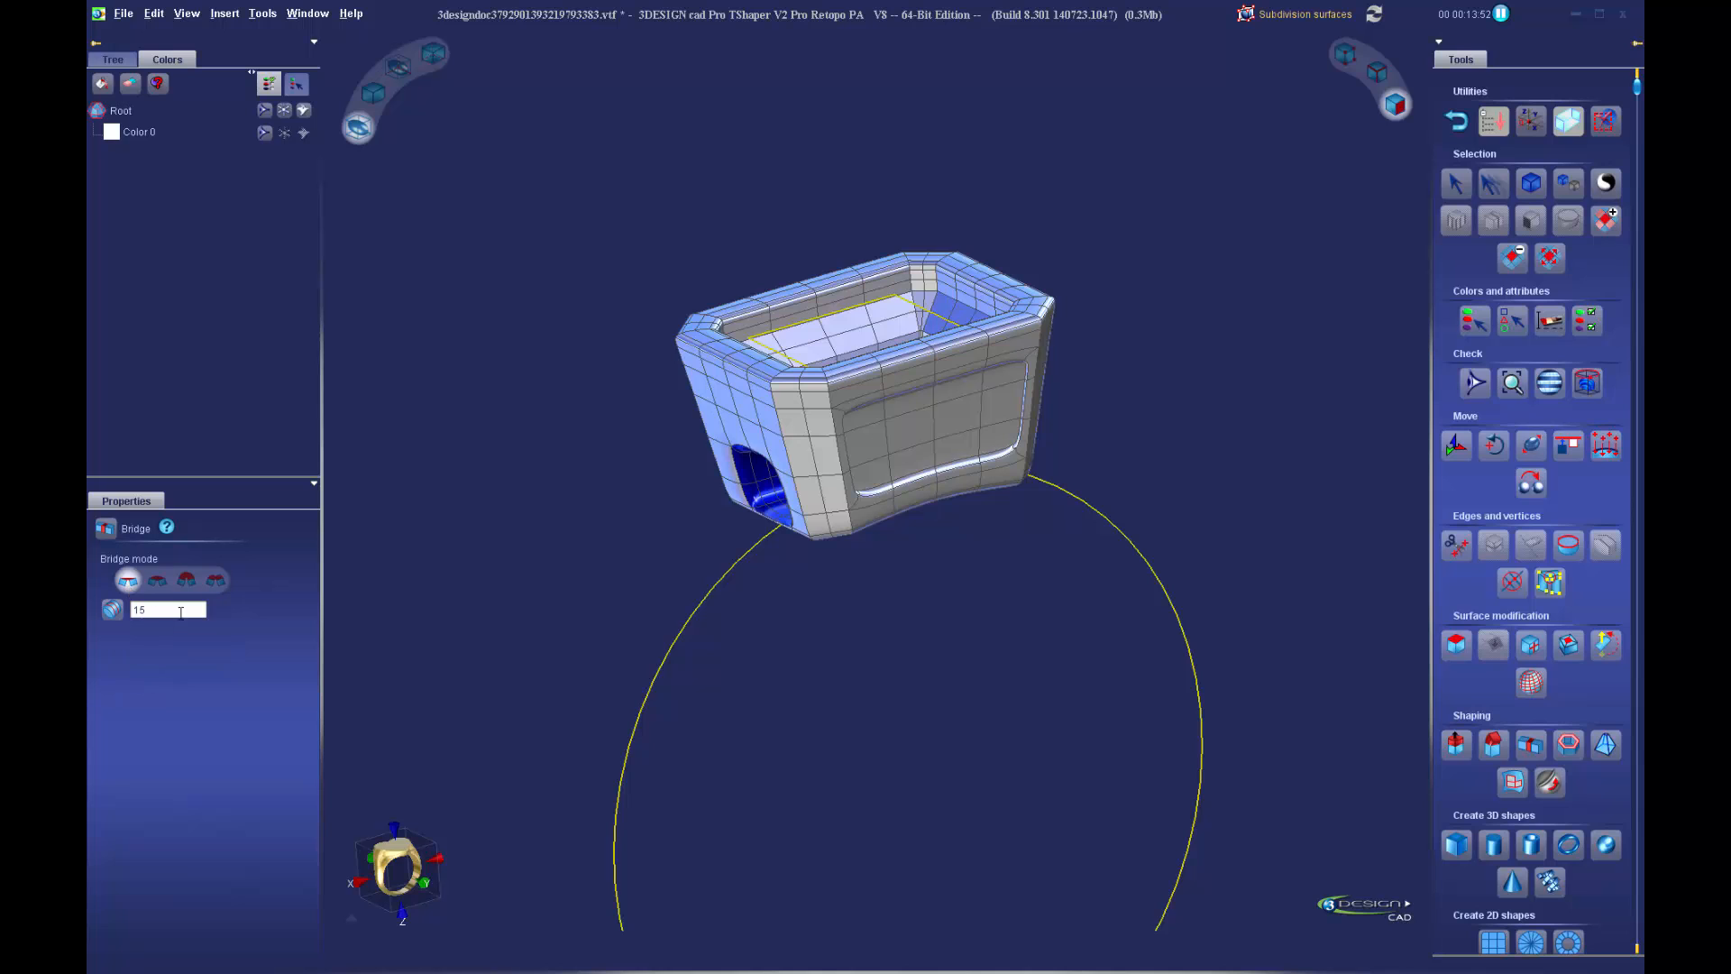
pyautogui.doubleClick(181, 608)
pyautogui.write('5')
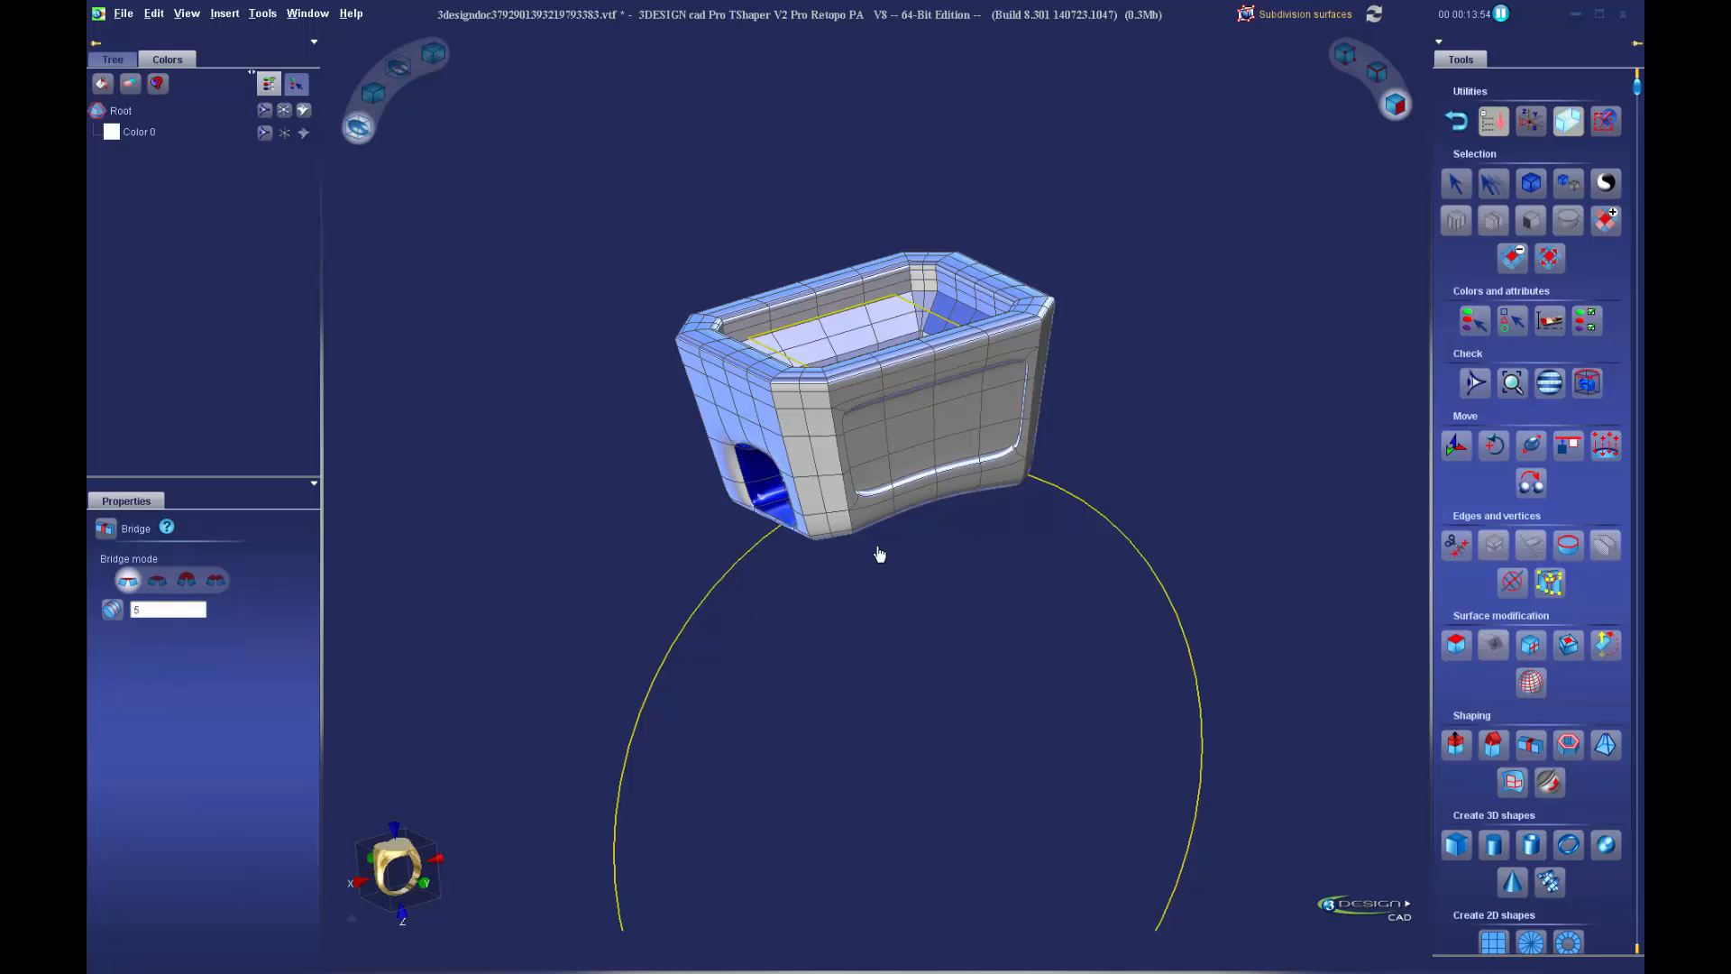
pyautogui.moveTo(879, 554); pyautogui.dragTo(971, 648, button='middle')
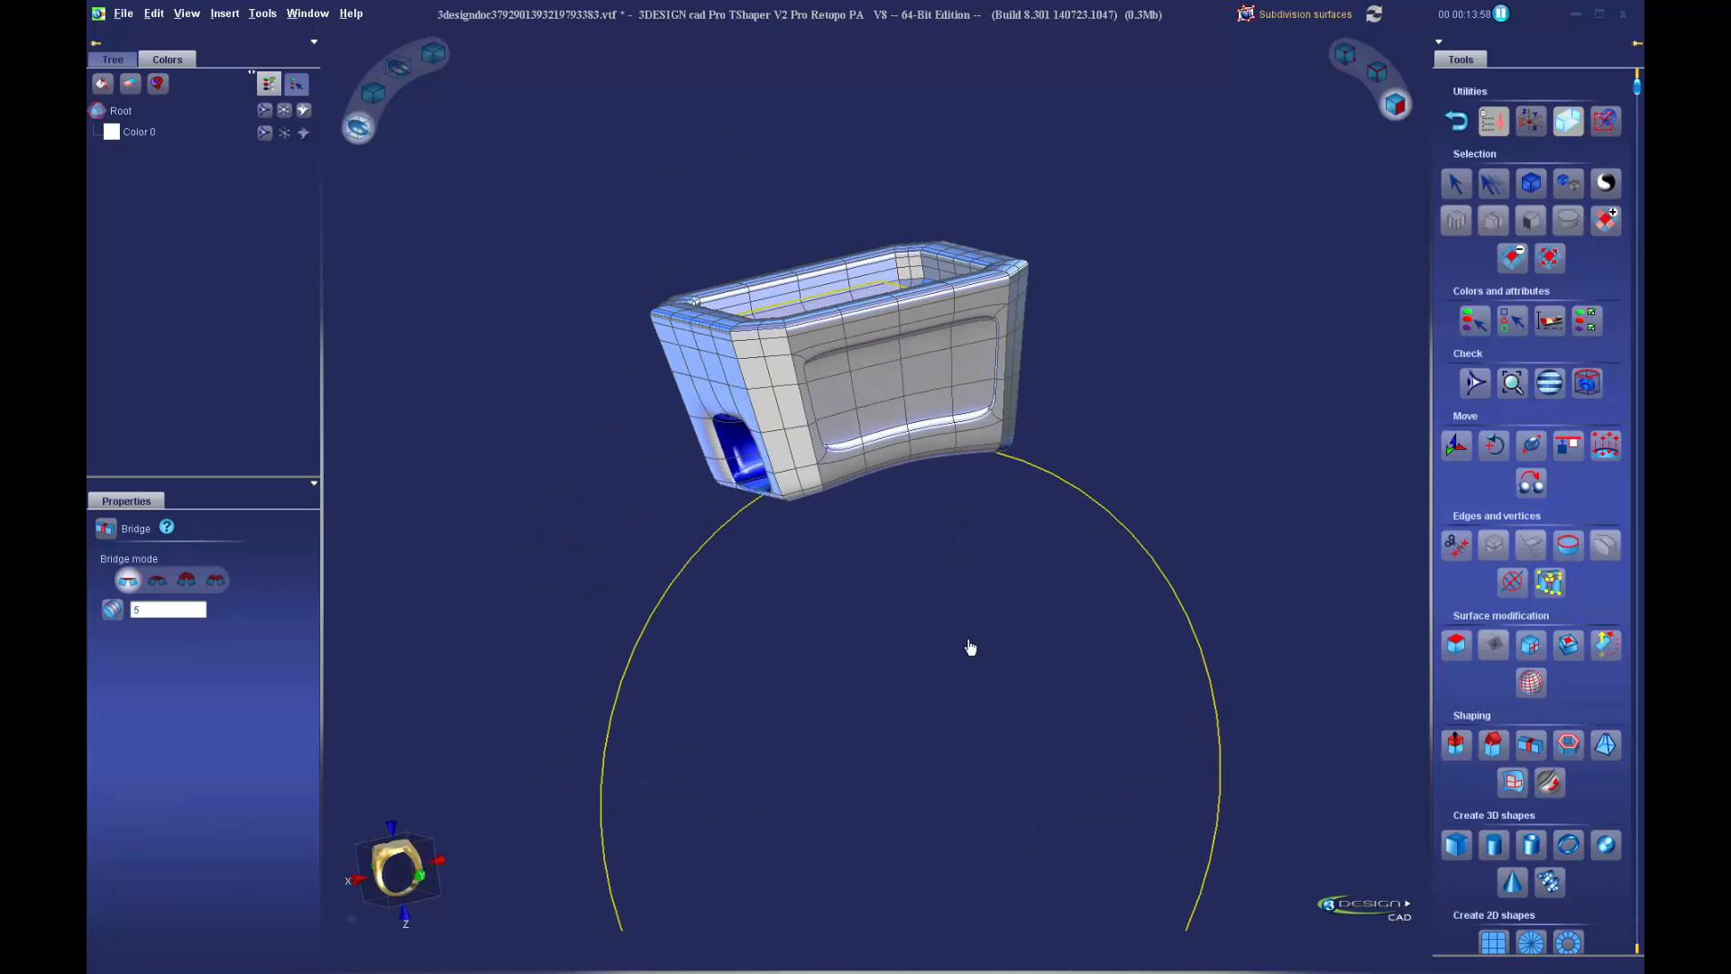
# Change the bridge to the curve-following mode and choose the ring size circle as its path to form the shank
pyautogui.click(216, 580)
pyautogui.click(230, 650)
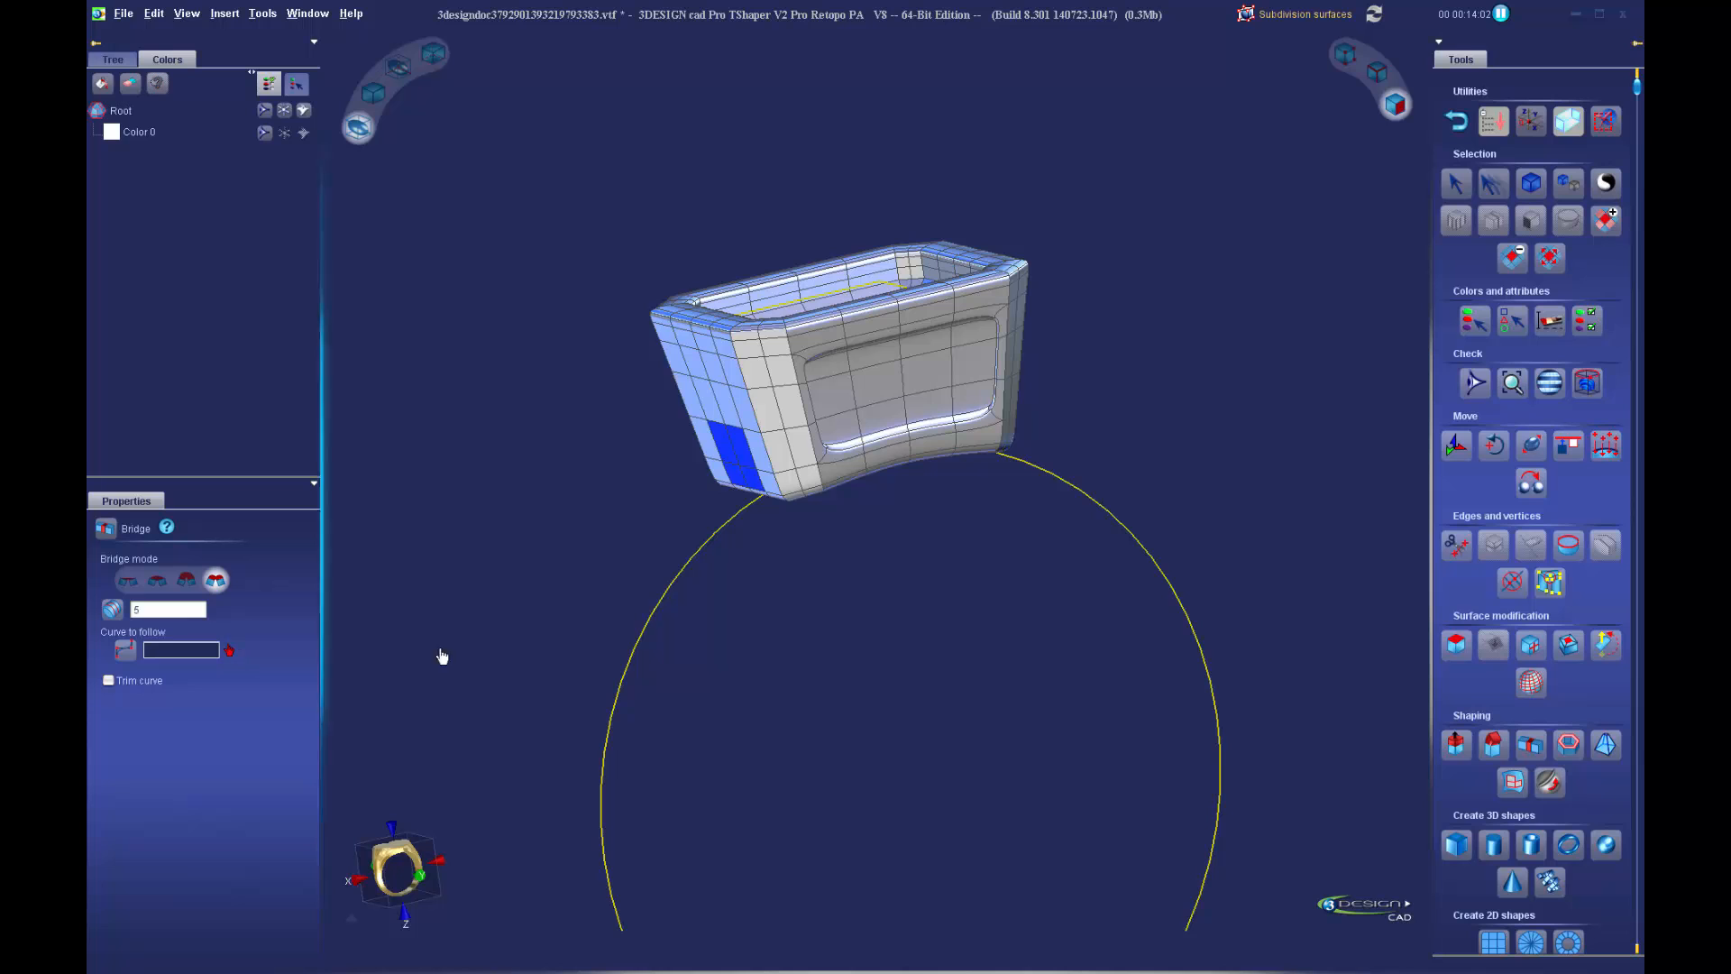
pyautogui.click(1126, 751)
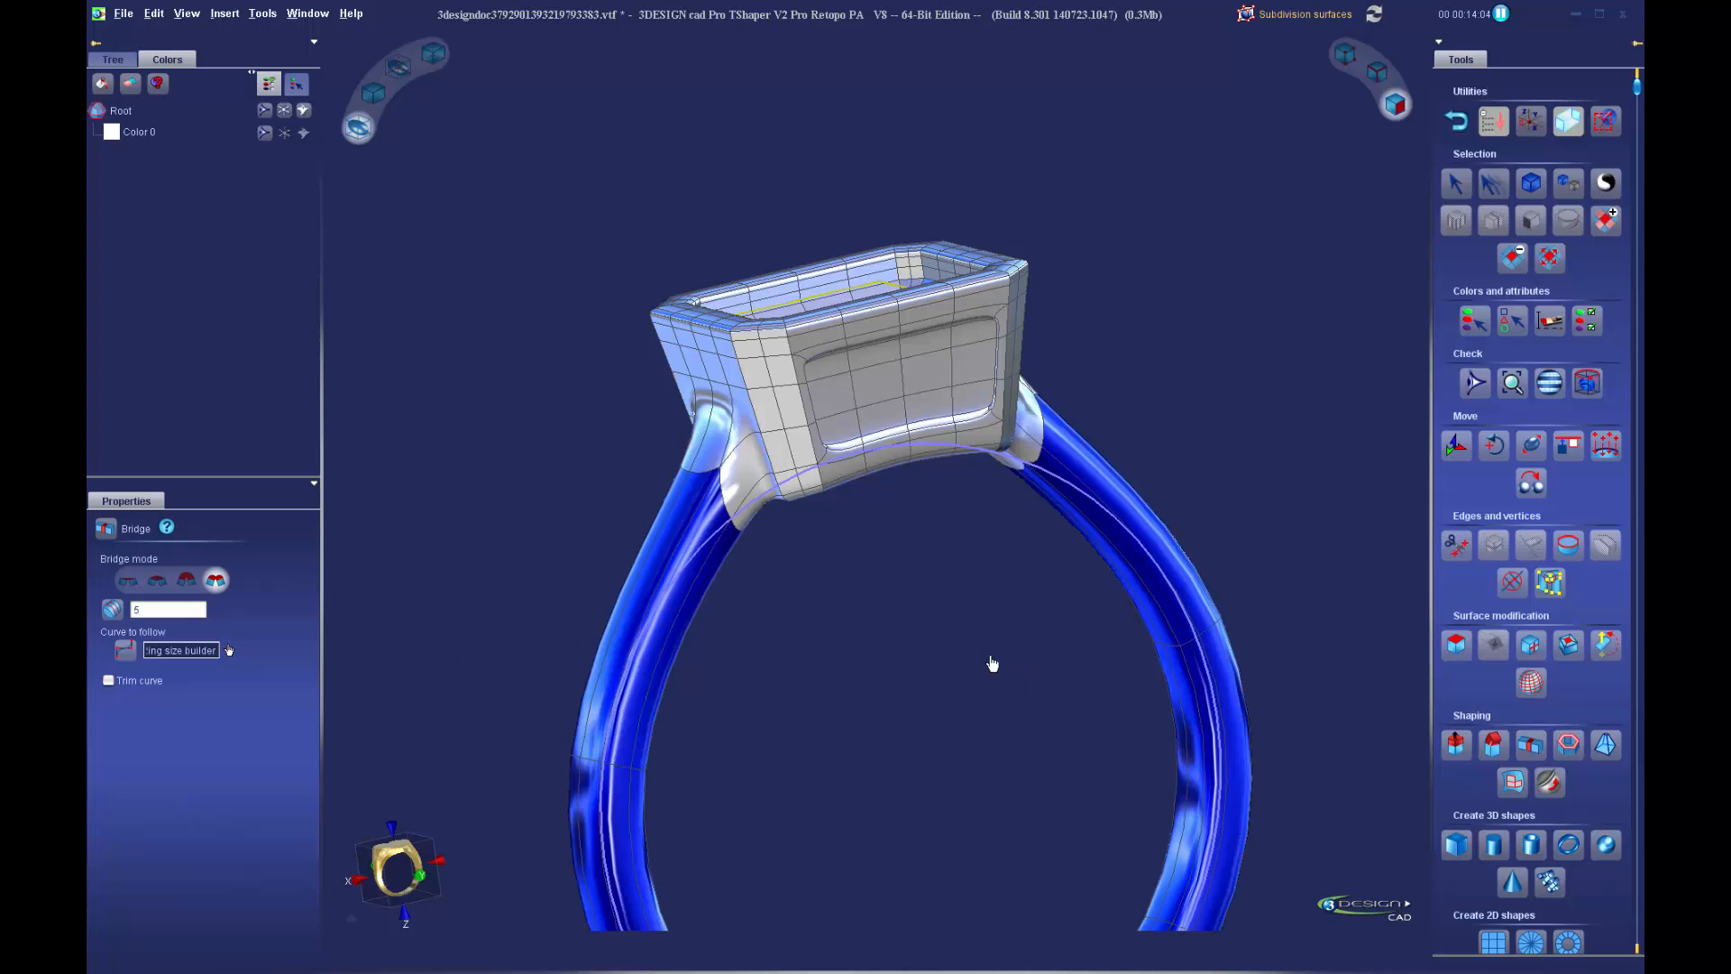
pyautogui.scroll(-3, 994, 663)
pyautogui.moveTo(1008, 653); pyautogui.dragTo(871, 638, button='middle')
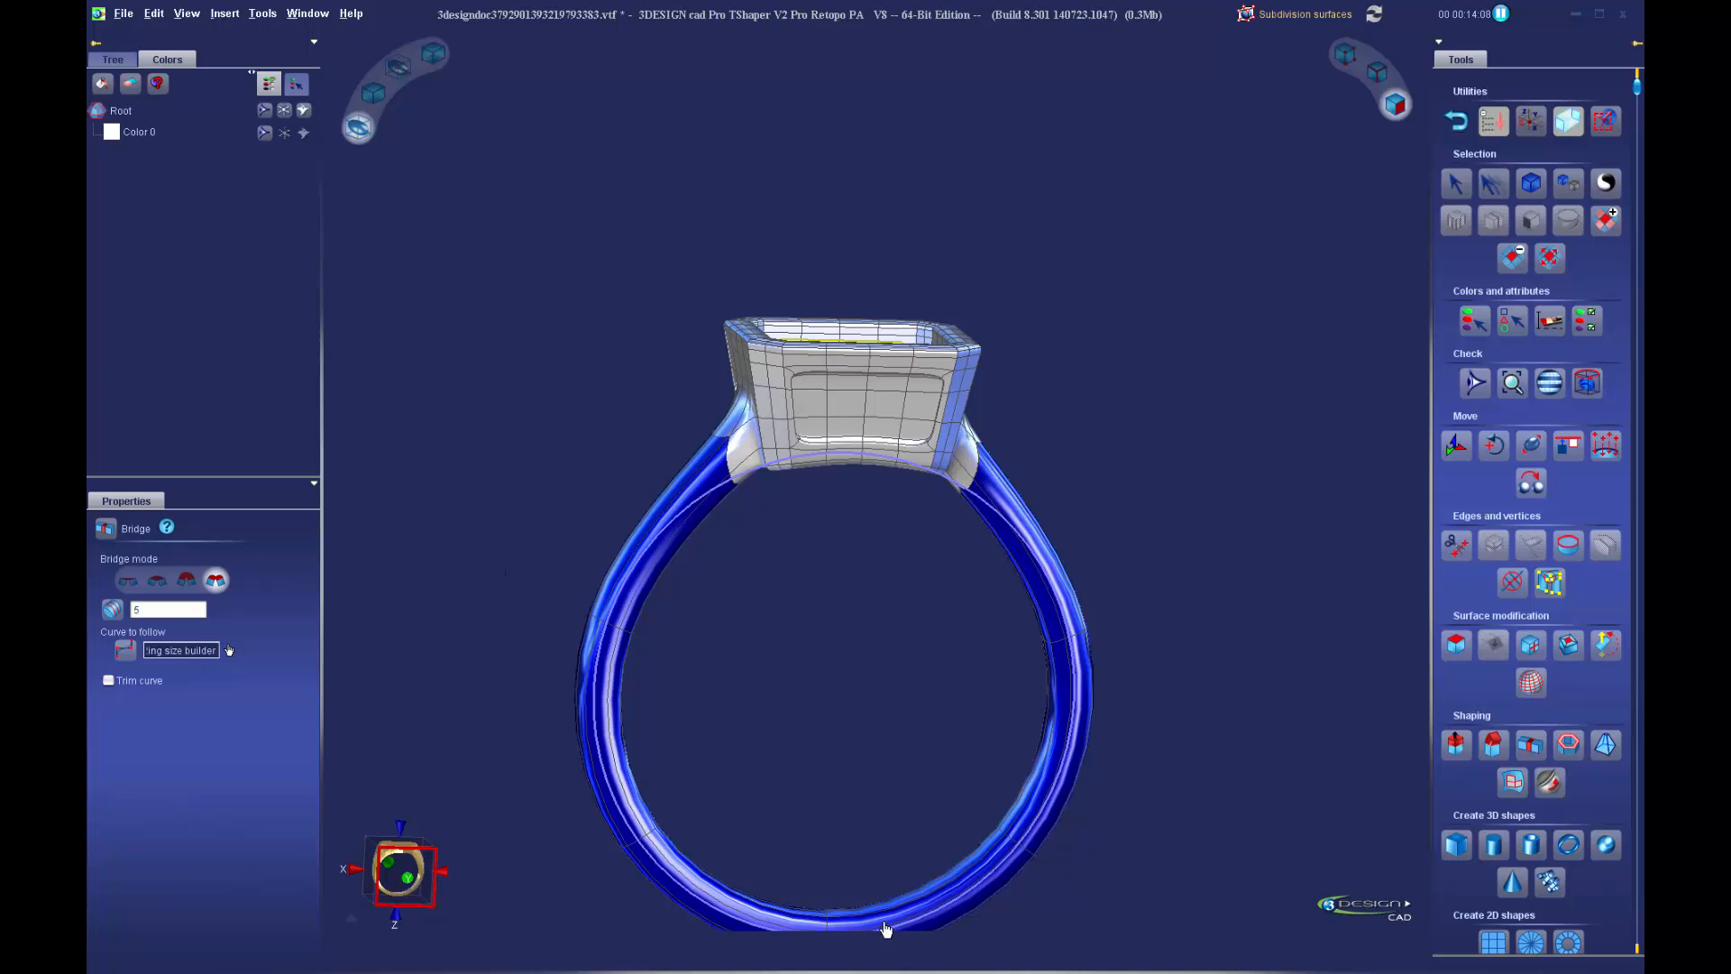
pyautogui.moveTo(869, 653); pyautogui.dragTo(698, 620, button='middle')
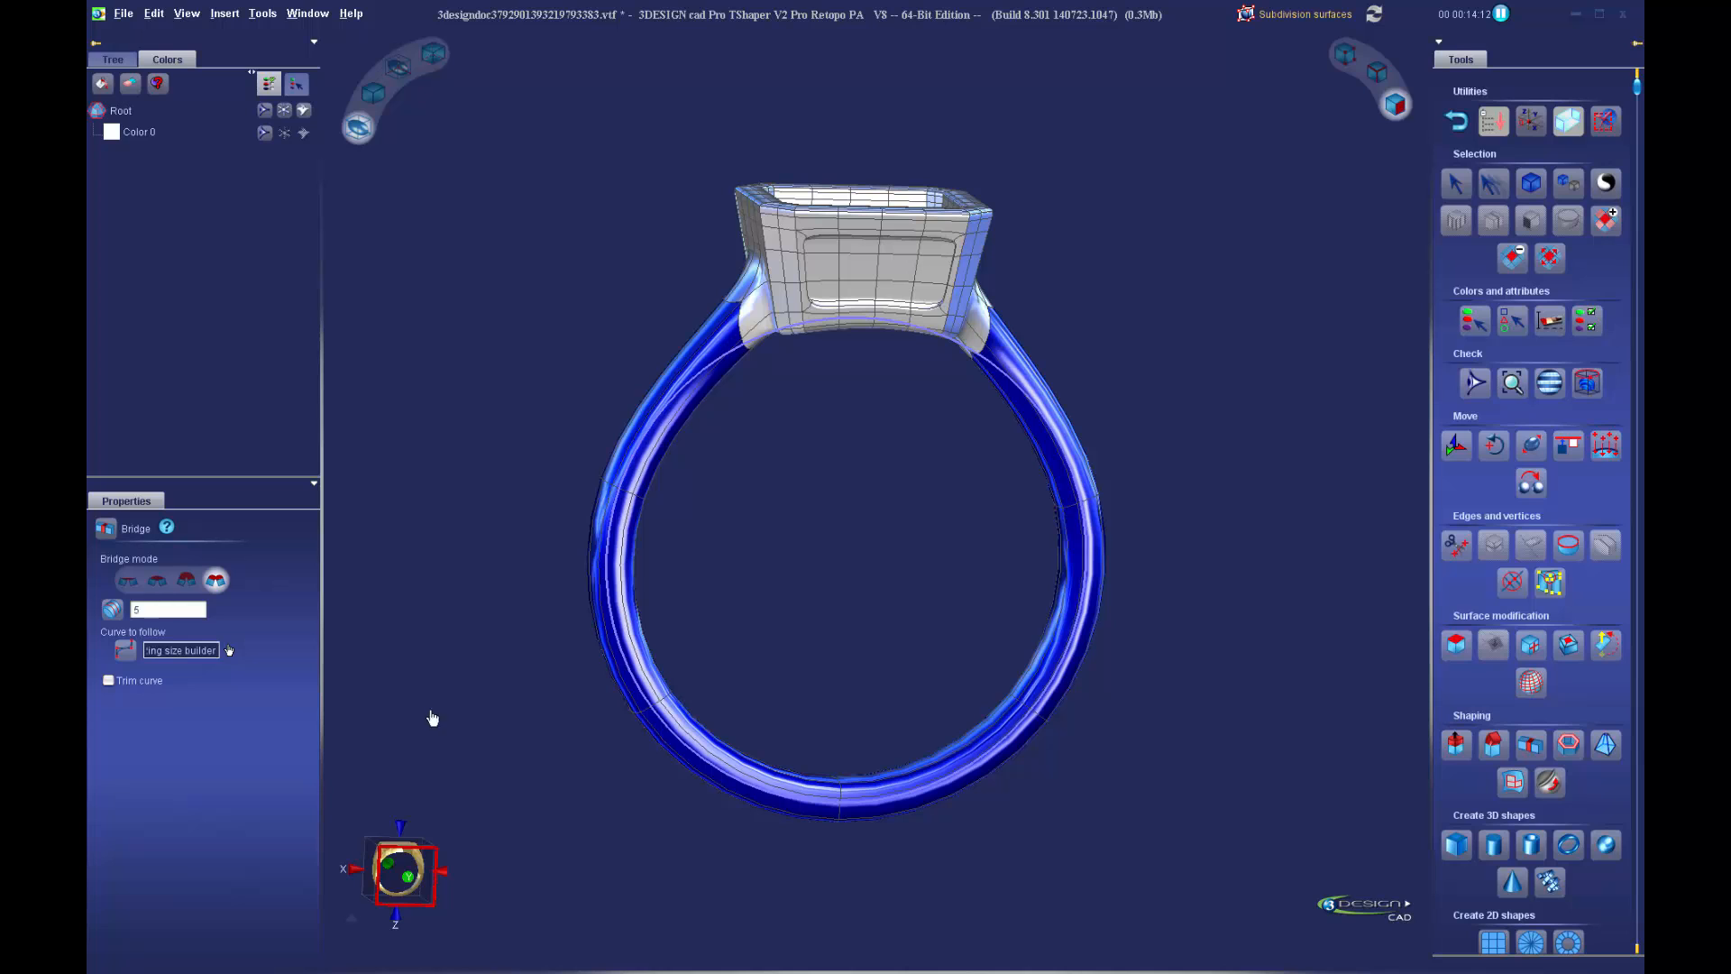
# Set the number of subdivisions of the shank bridge to 15
pyautogui.click(404, 873)
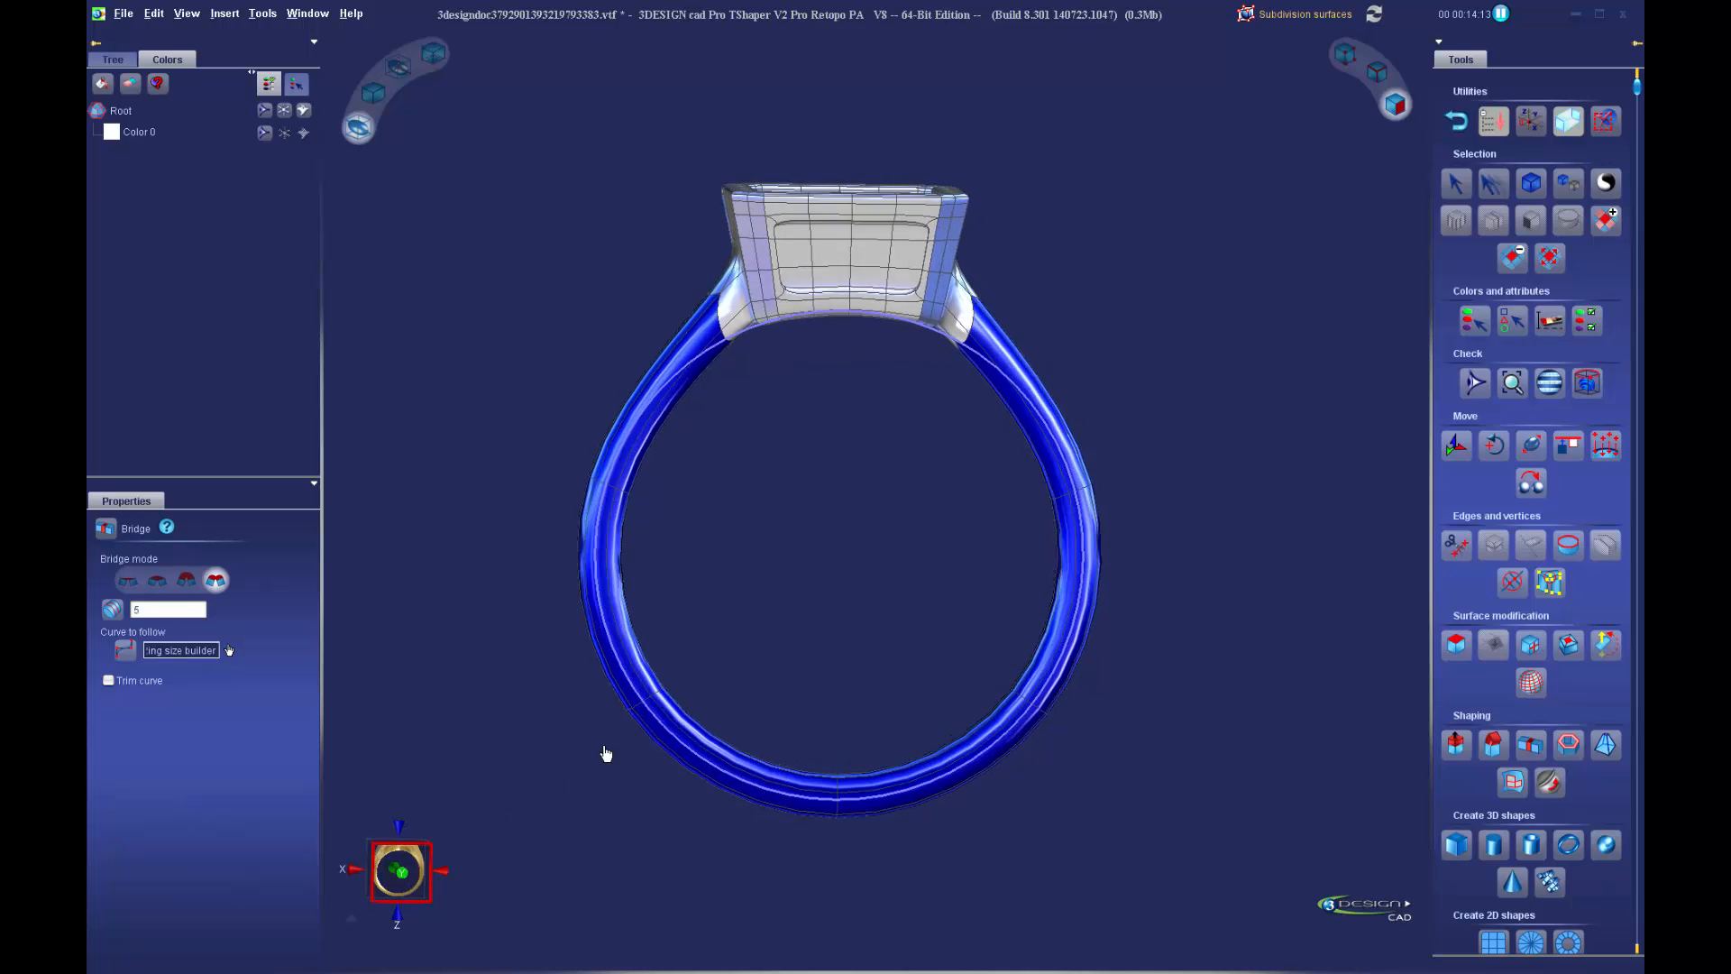
pyautogui.doubleClick(193, 611)
pyautogui.write('20')
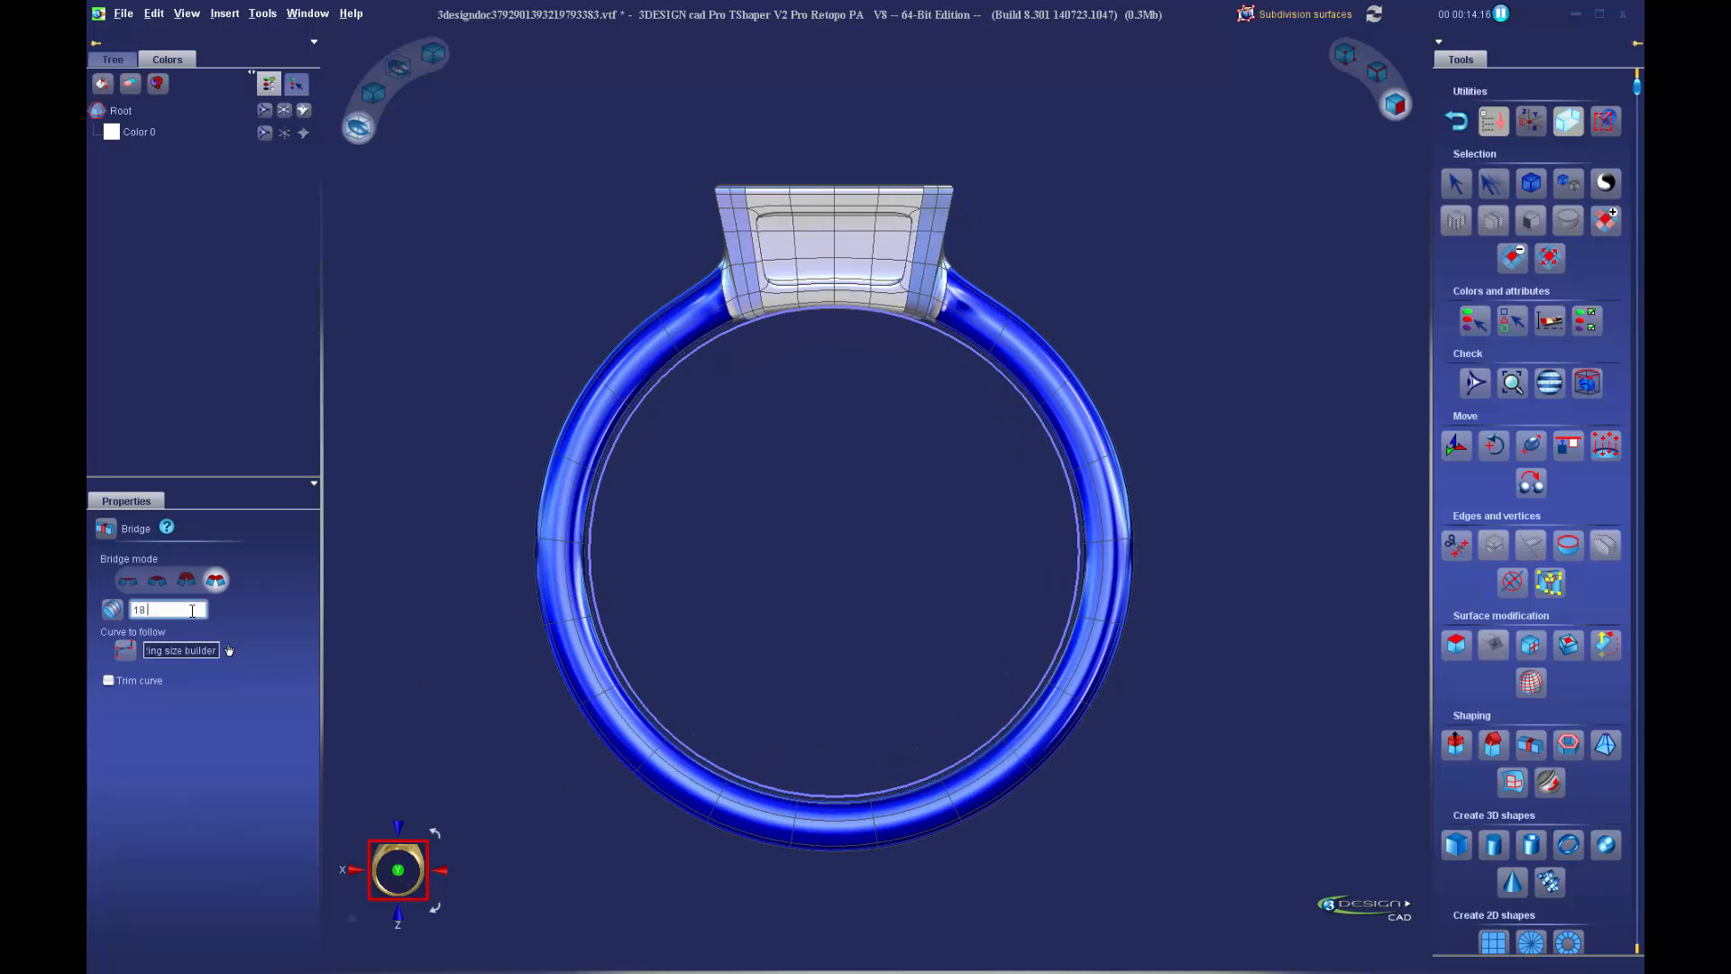
pyautogui.press('BackSpace')
pyautogui.press('BackSpace')
pyautogui.write('16')
pyautogui.press('BackSpace')
pyautogui.write('5')
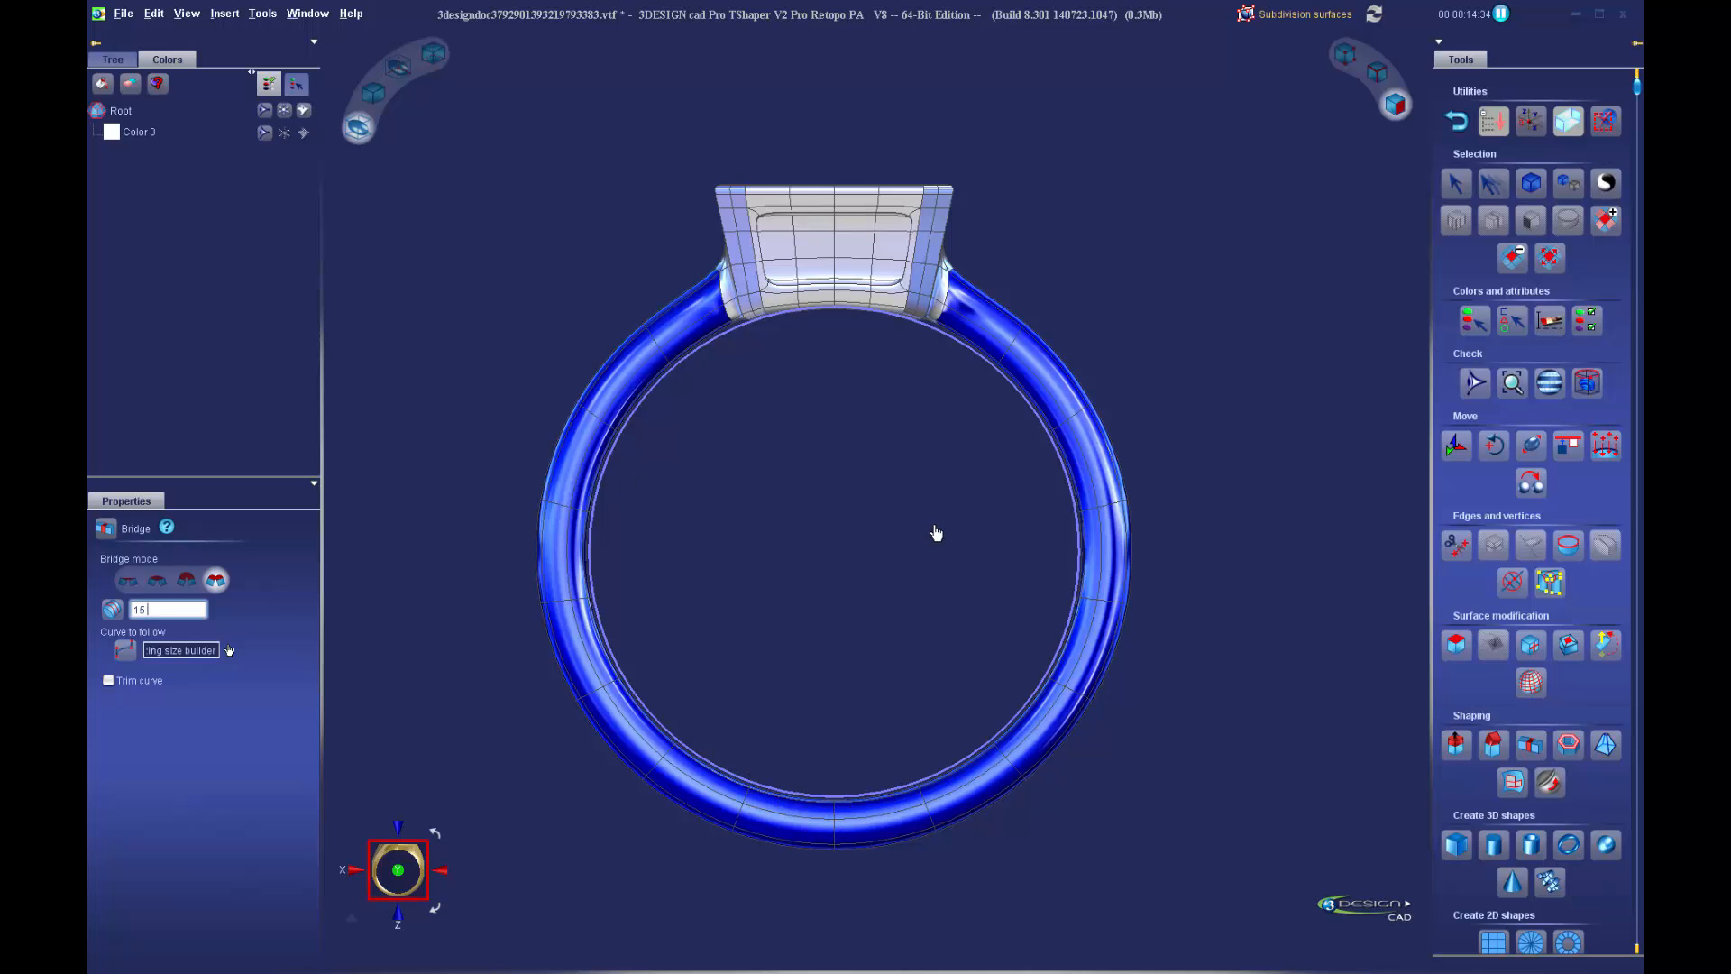
pyautogui.moveTo(848, 522); pyautogui.dragTo(881, 621, button='middle')
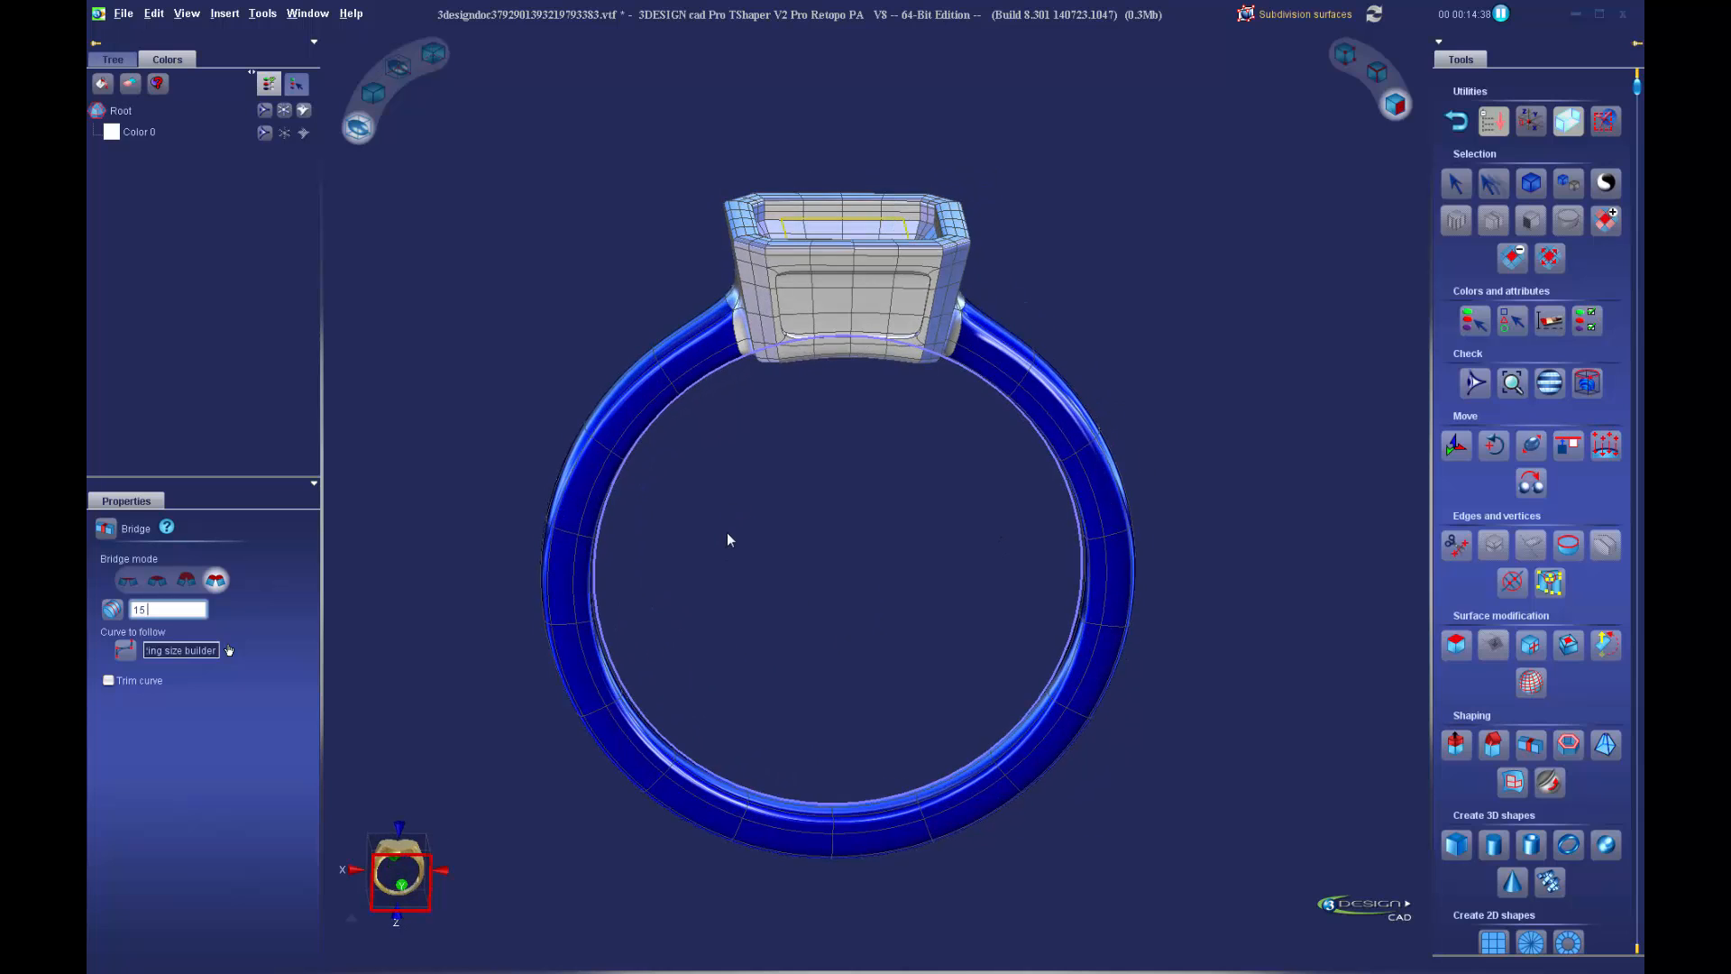
pyautogui.moveTo(727, 537); pyautogui.dragTo(949, 618, button='middle')
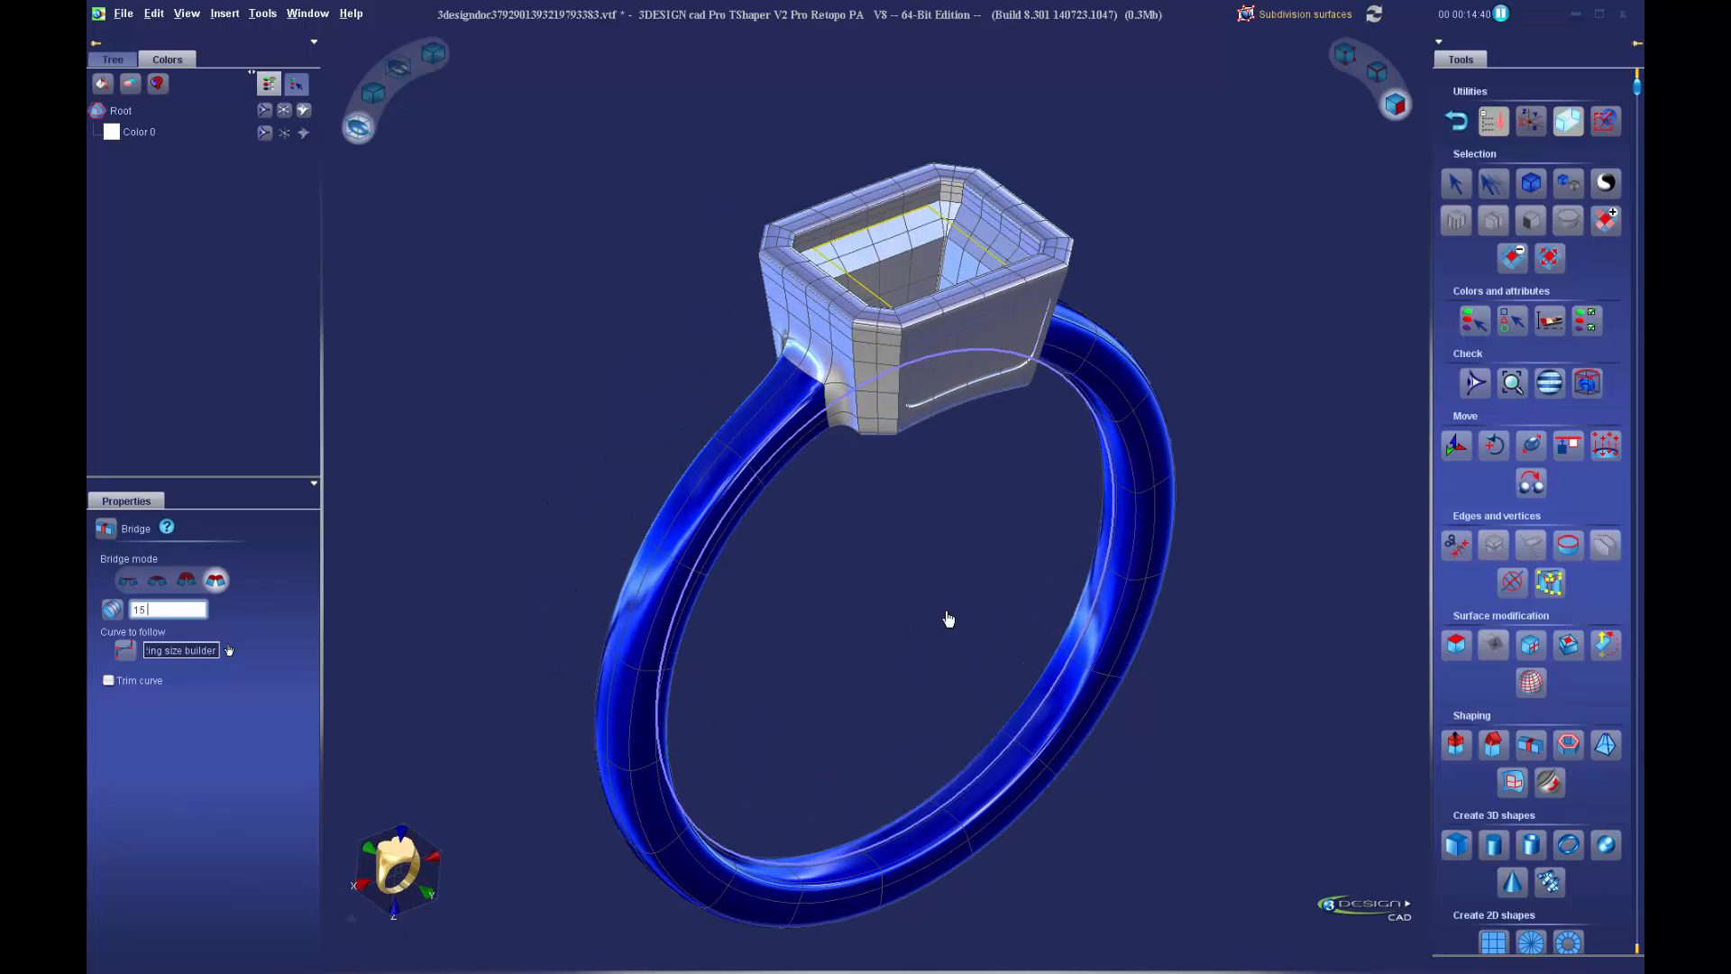
# Finish the bridge, switch the selection type to vertices and show the ring from the front
pyautogui.click(1458, 187)
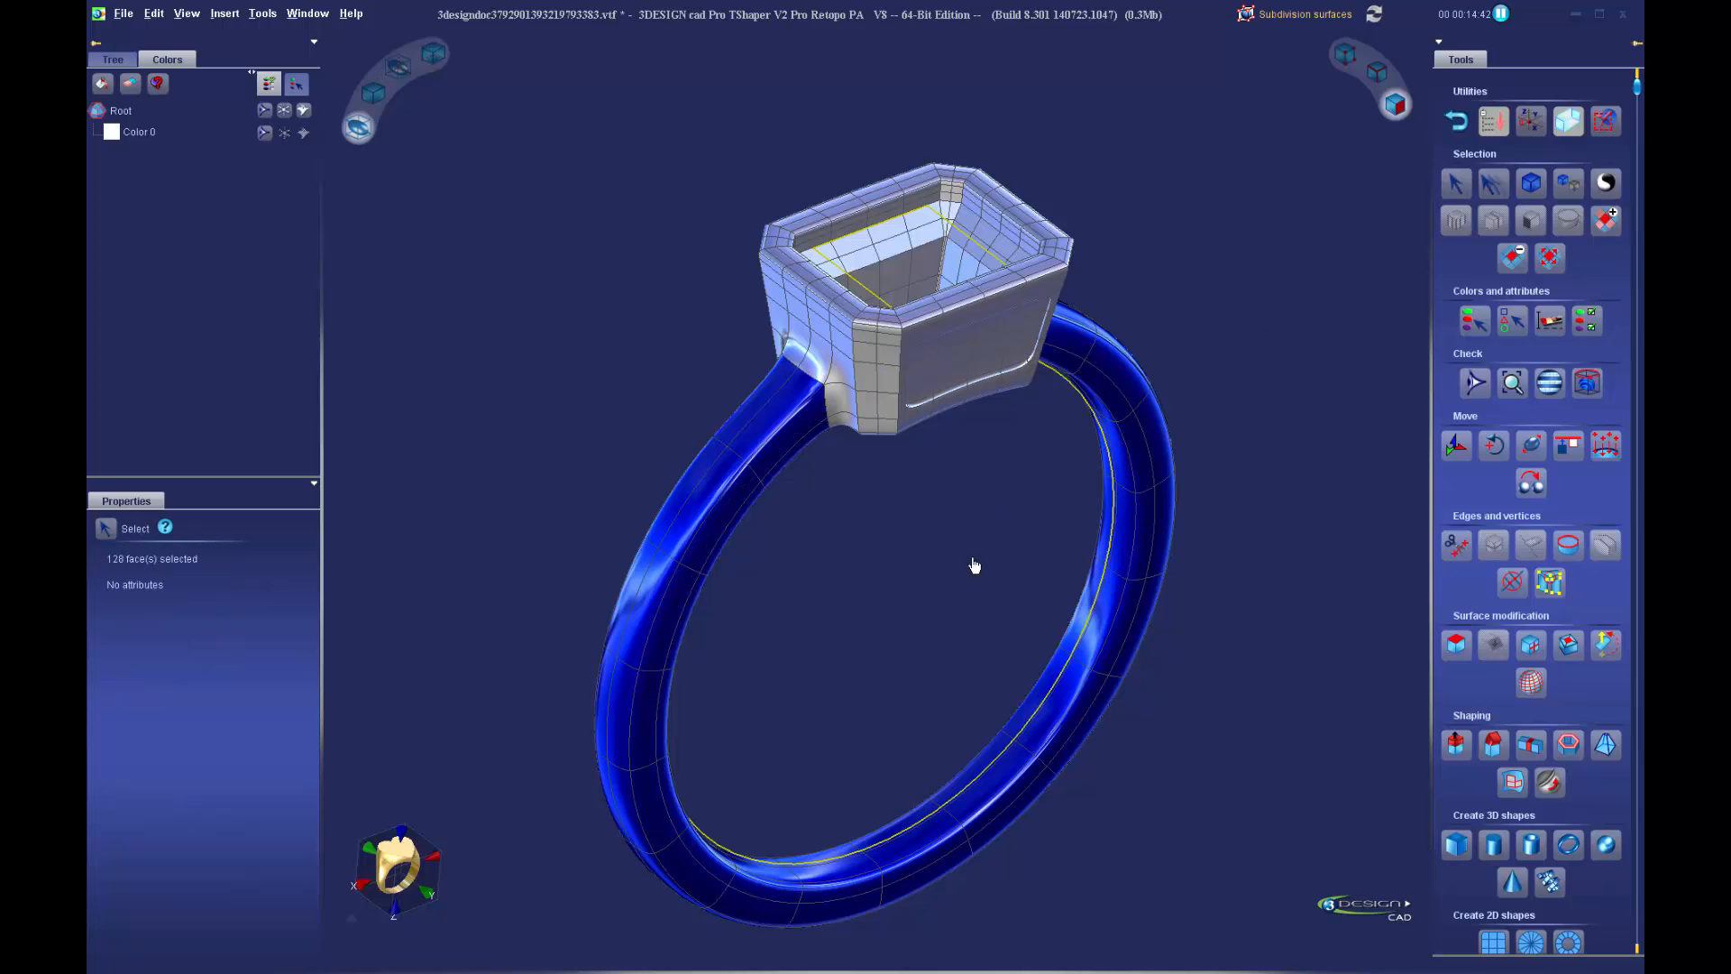
pyautogui.click(1346, 54)
pyautogui.click(420, 885)
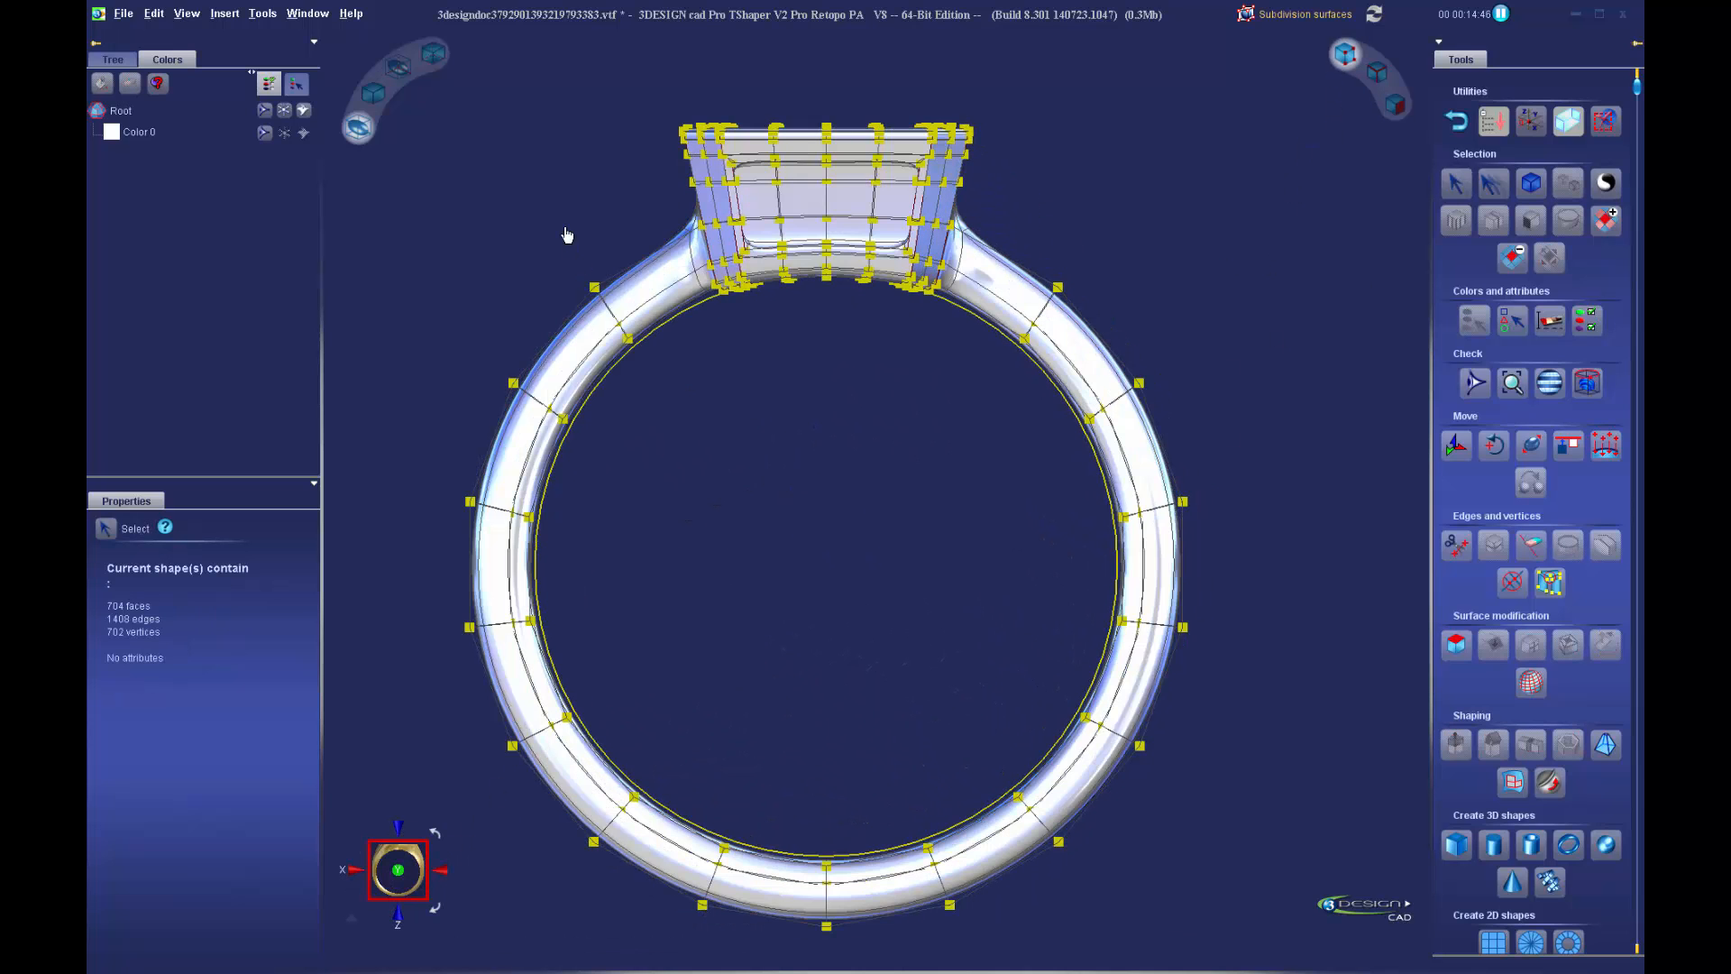
# Select the outer vertices of the shank section nearest the bezel on both shoulders and move them straight up
pyautogui.moveTo(567, 235); pyautogui.dragTo(624, 316)
pyautogui.keyDown('shift'); pyautogui.moveTo(1128, 252); pyautogui.dragTo(1040, 322); pyautogui.keyUp('shift')
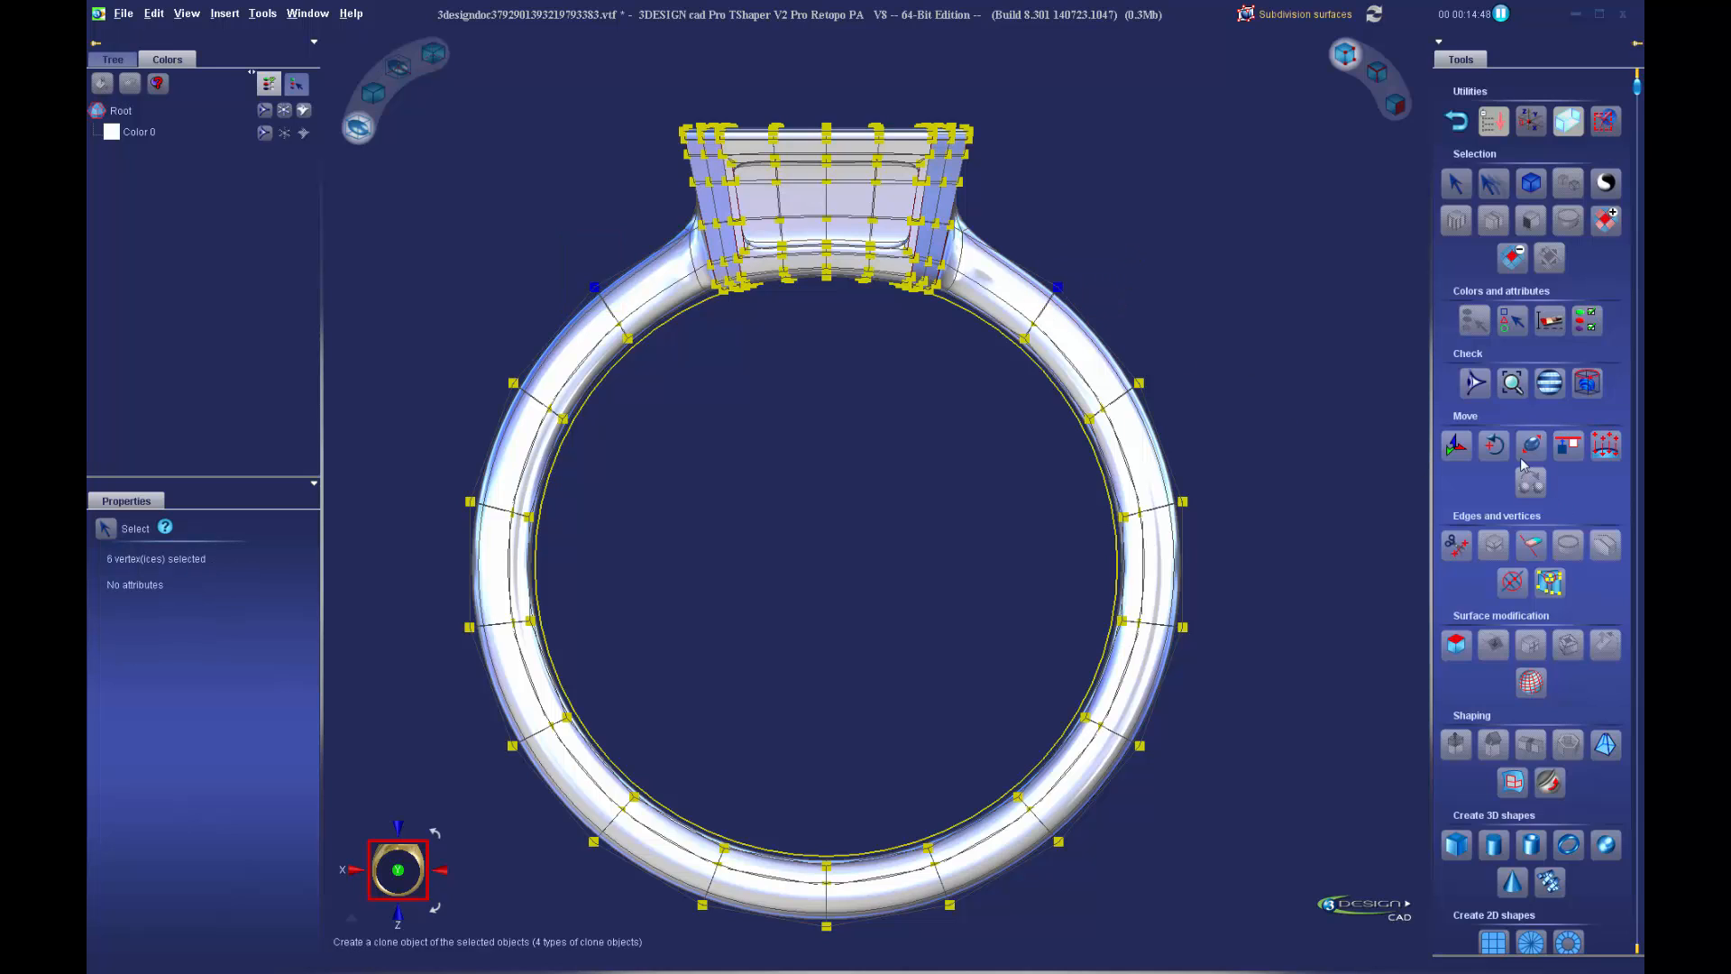
pyautogui.click(1457, 445)
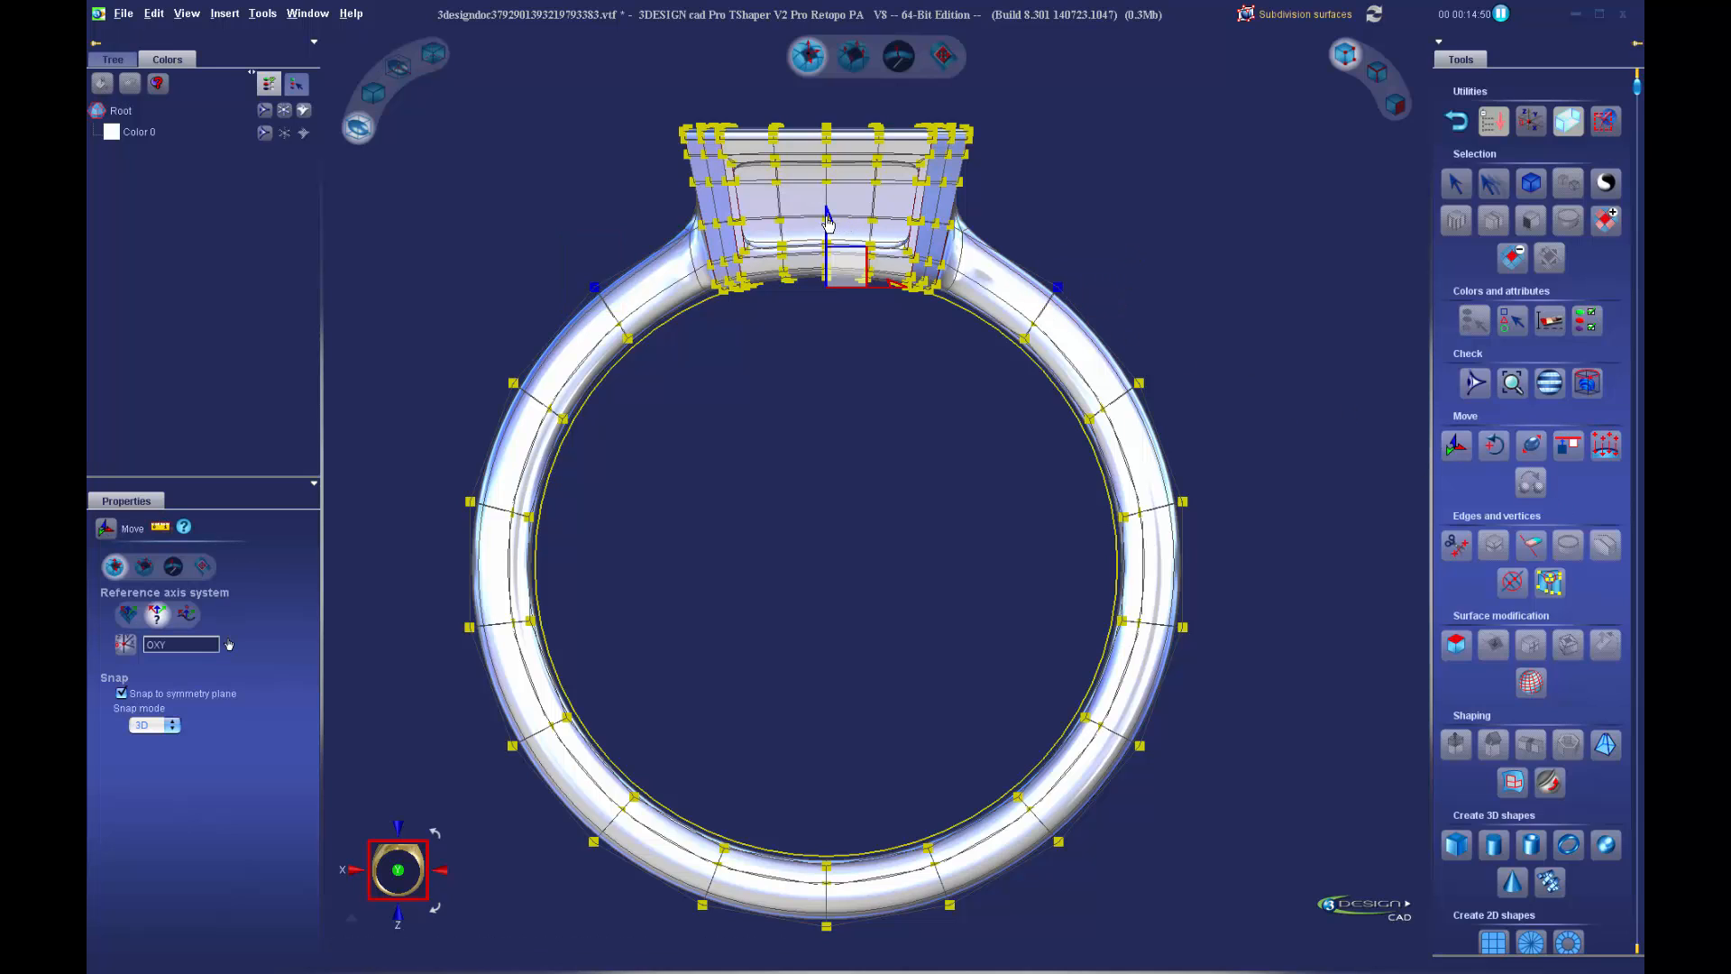
pyautogui.moveTo(828, 222); pyautogui.dragTo(830, 159)
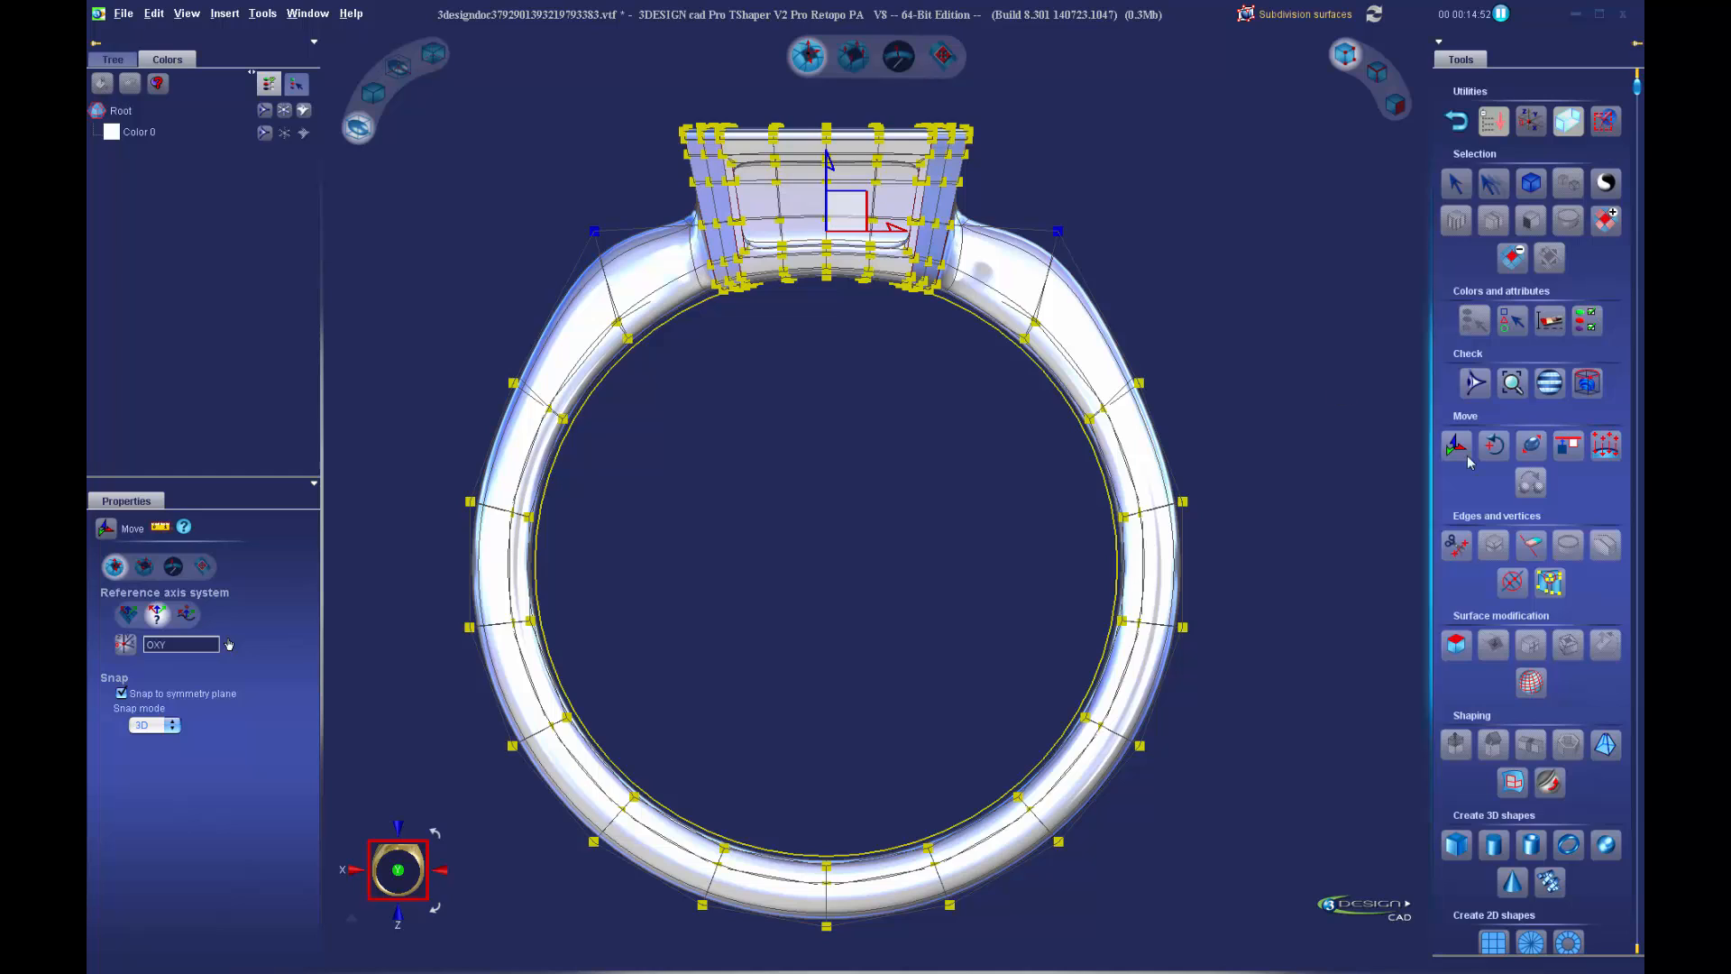
# Resize the selected shoulder vertices along the X axis to spread them slightly outward, and deselect them
pyautogui.click(1532, 445)
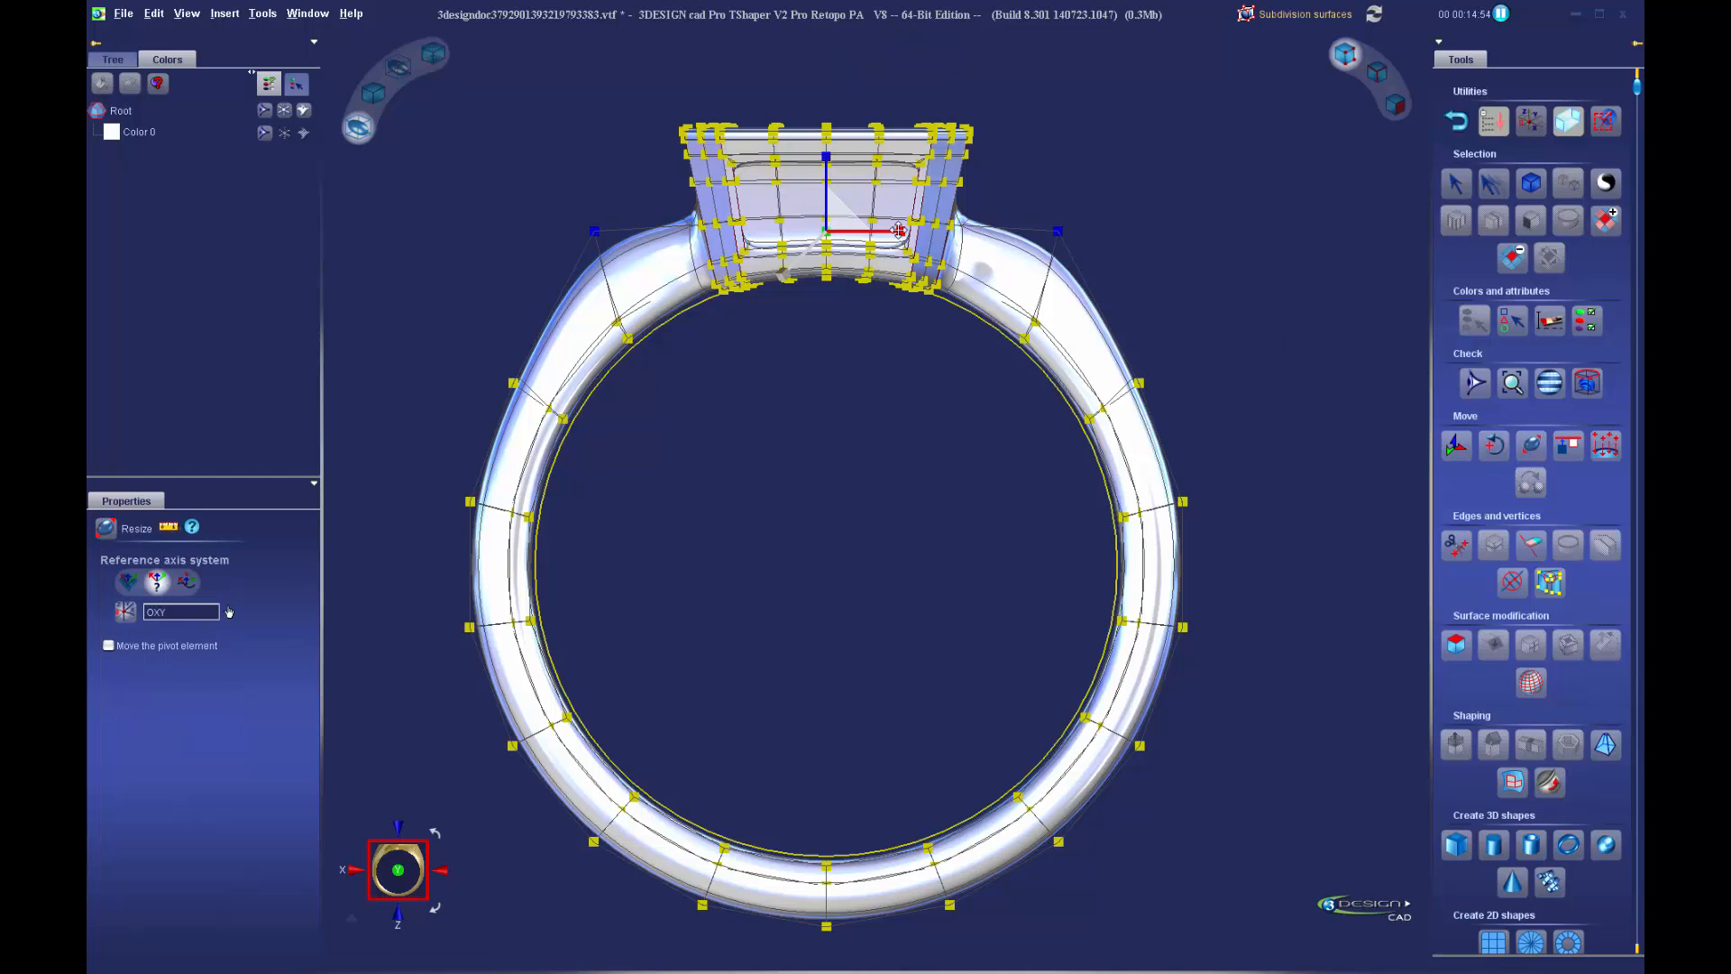
pyautogui.moveTo(899, 231); pyautogui.dragTo(901, 231)
pyautogui.click(801, 493)
# Keep vertices as the selection type and display the ring as its unsmoothed control mesh
pyautogui.moveTo(755, 447); pyautogui.dragTo(1040, 472, button='middle')
pyautogui.scroll(3, 1040, 471)
pyautogui.click(1371, 78)
pyautogui.click(1347, 62)
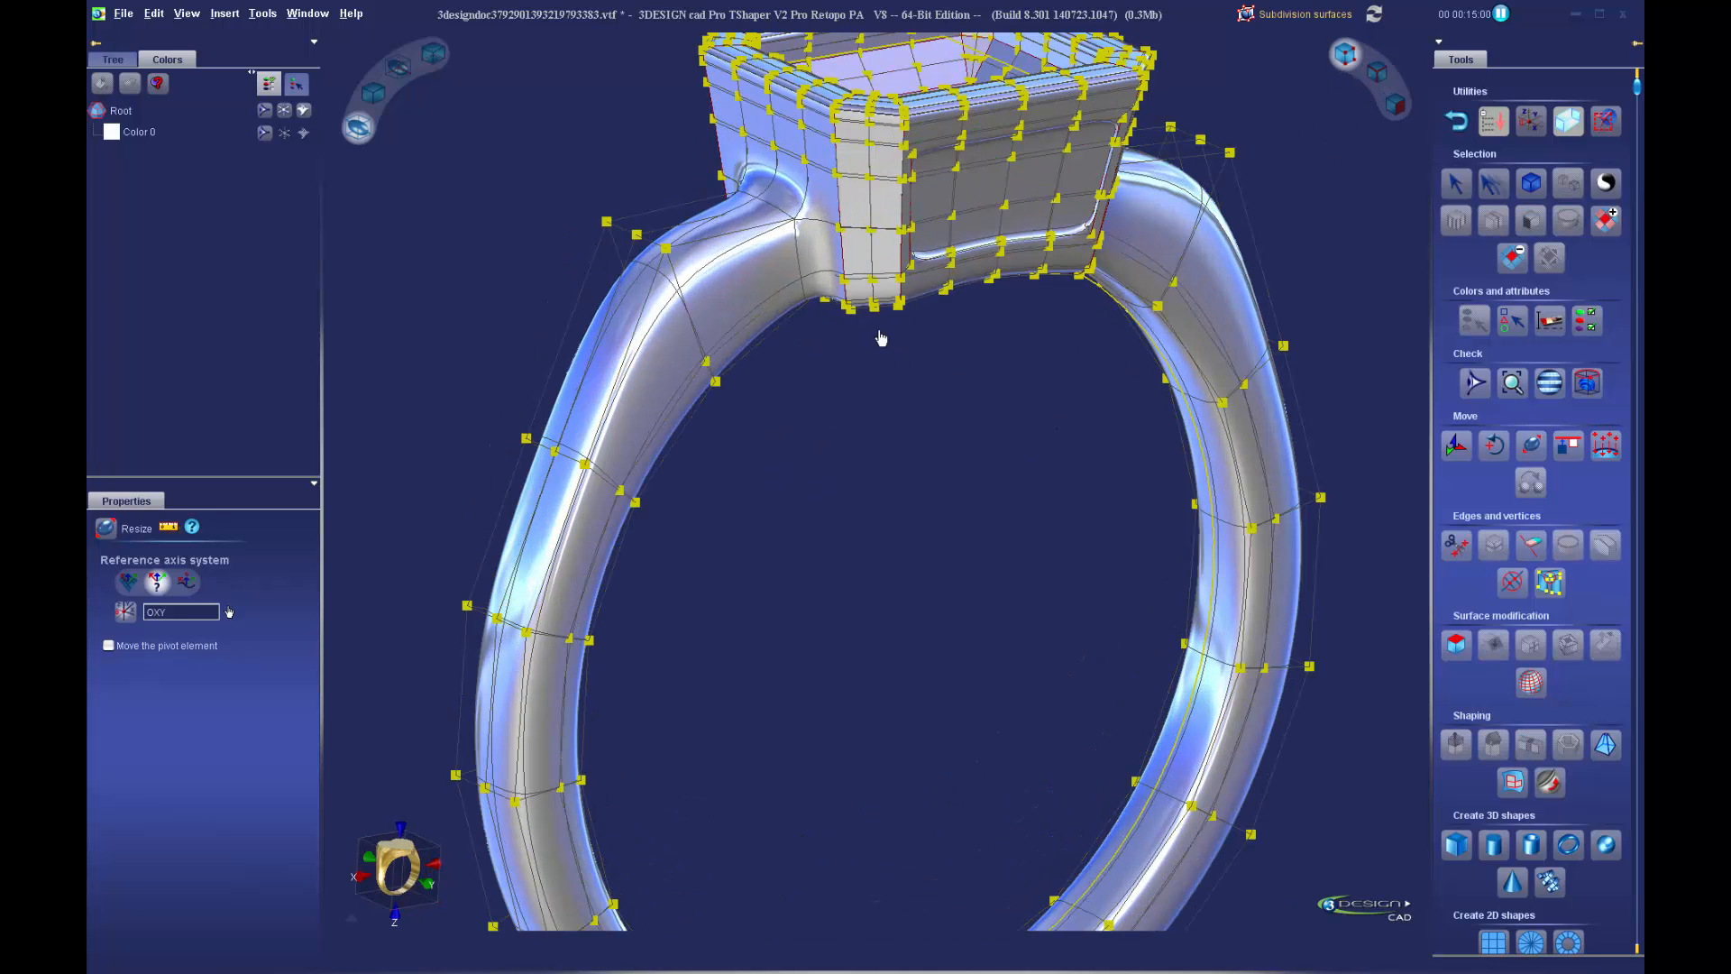
pyautogui.click(374, 92)
pyautogui.scroll(1, 891, 325)
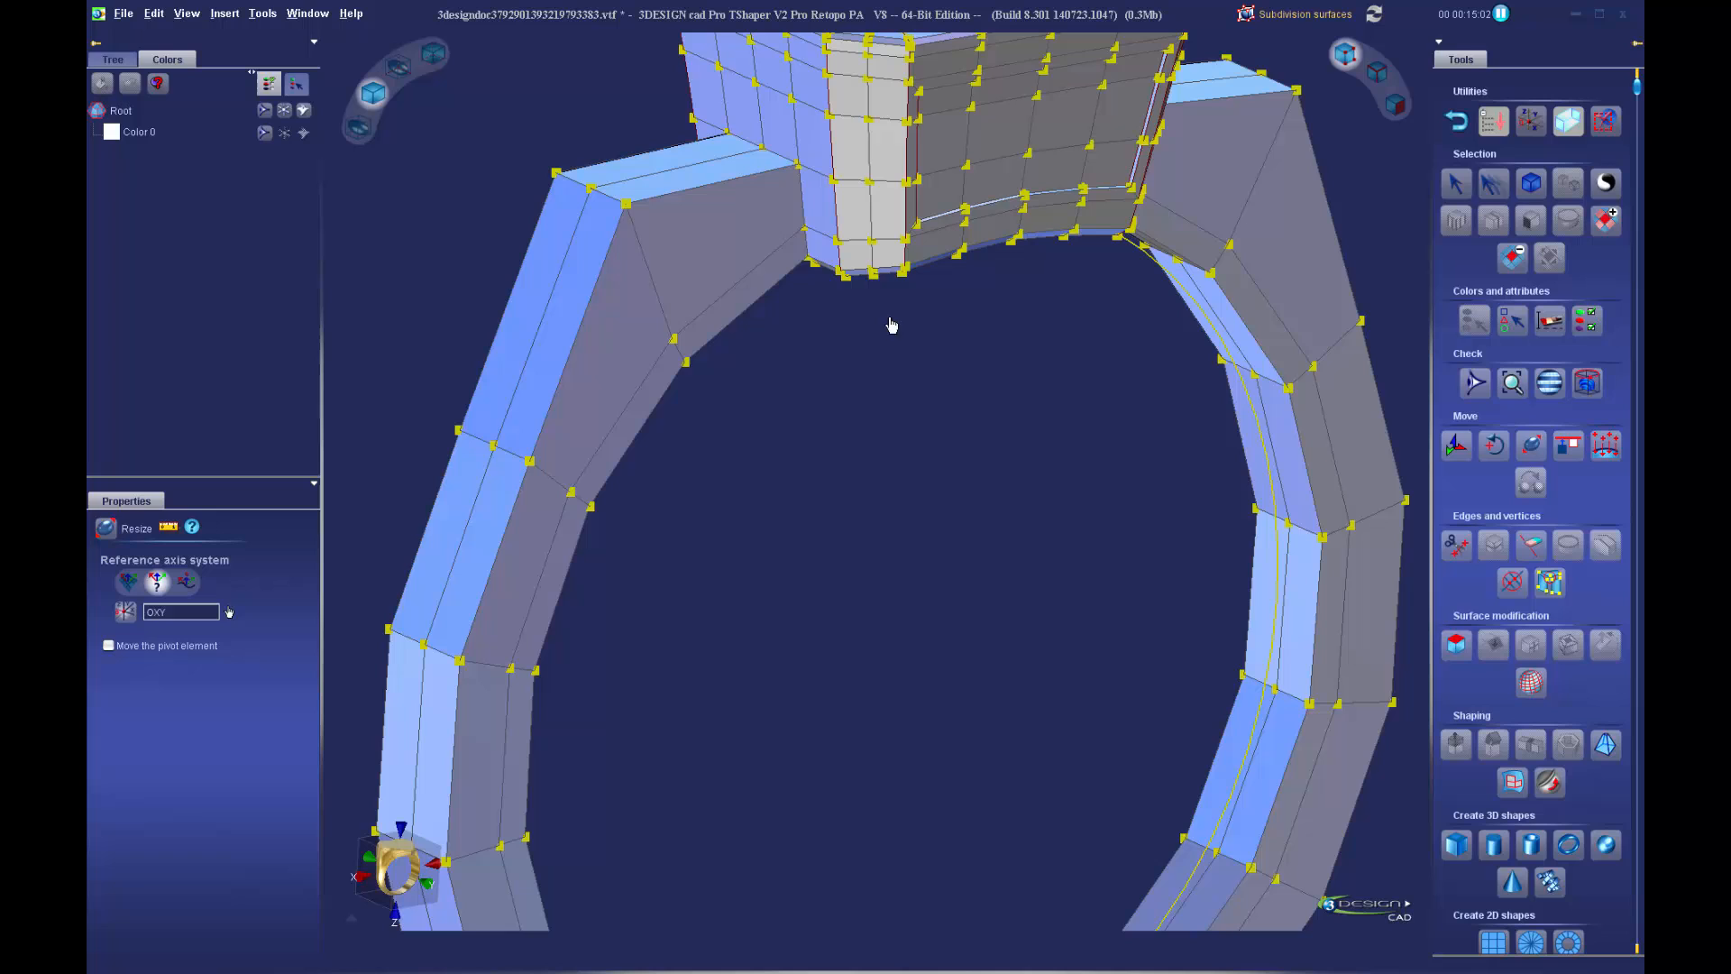
# Select the three upper vertices where the shank joins the bezel's end wall on each side of the ring
pyautogui.click(798, 168)
pyautogui.moveTo(760, 155); pyautogui.dragTo(816, 229, button='middle')
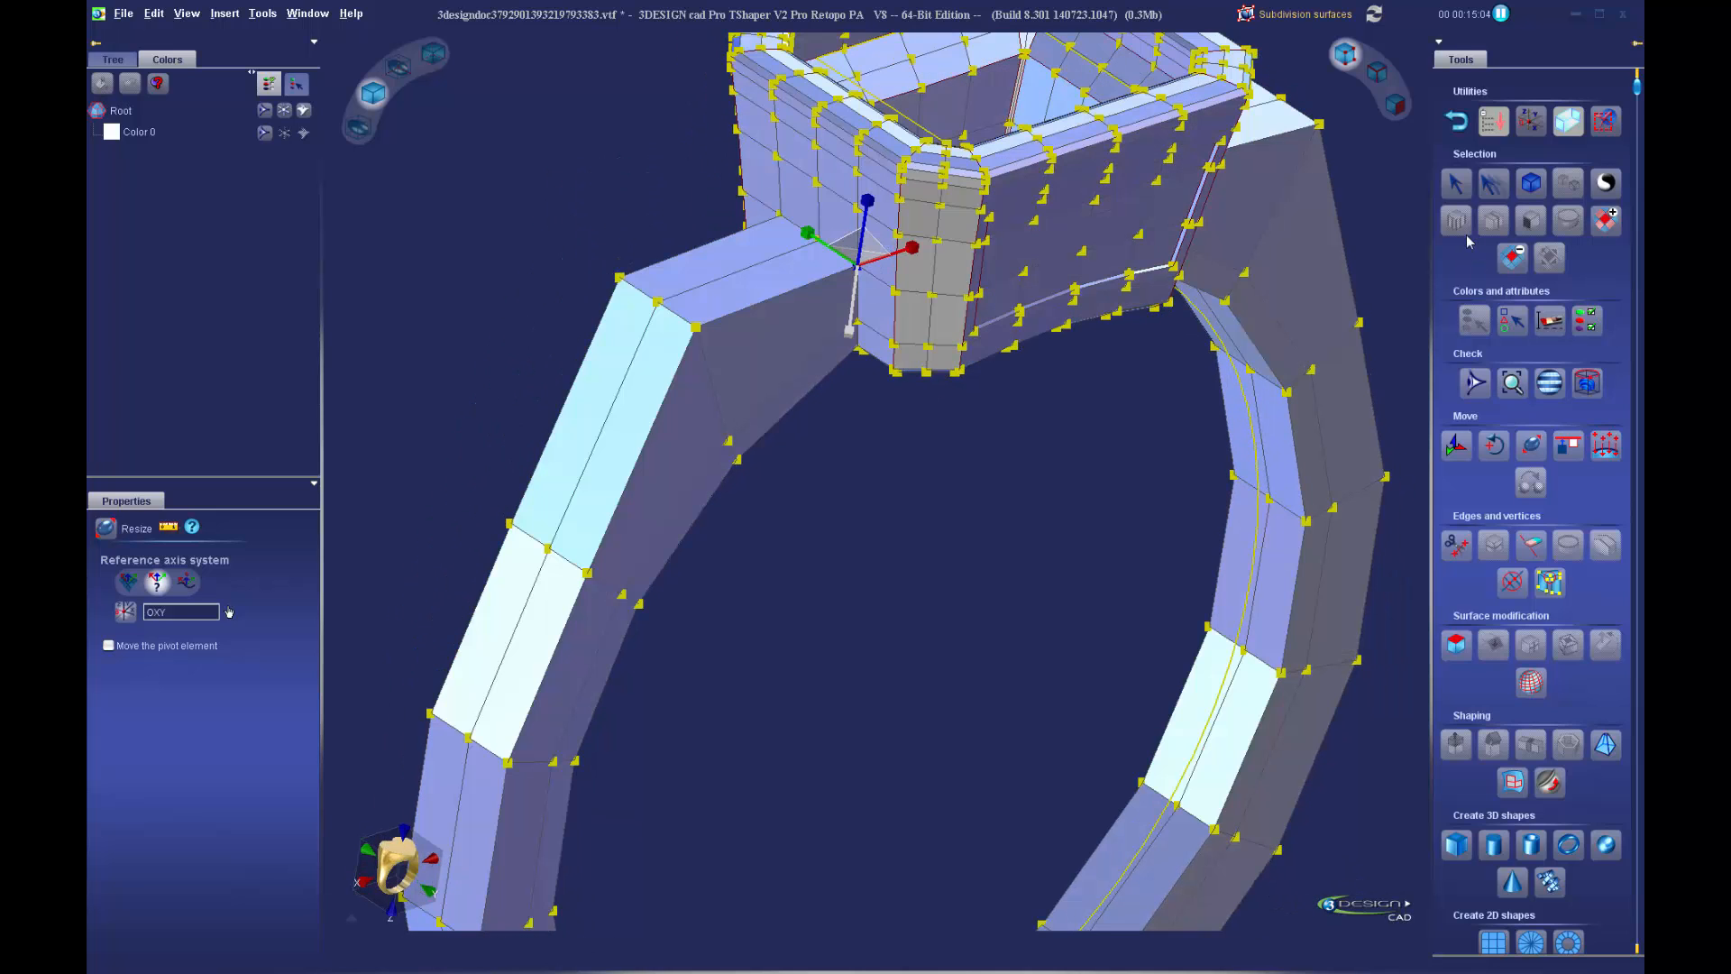
pyautogui.click(1459, 189)
pyautogui.keyDown('shift'); pyautogui.click(780, 215); pyautogui.keyUp('shift')
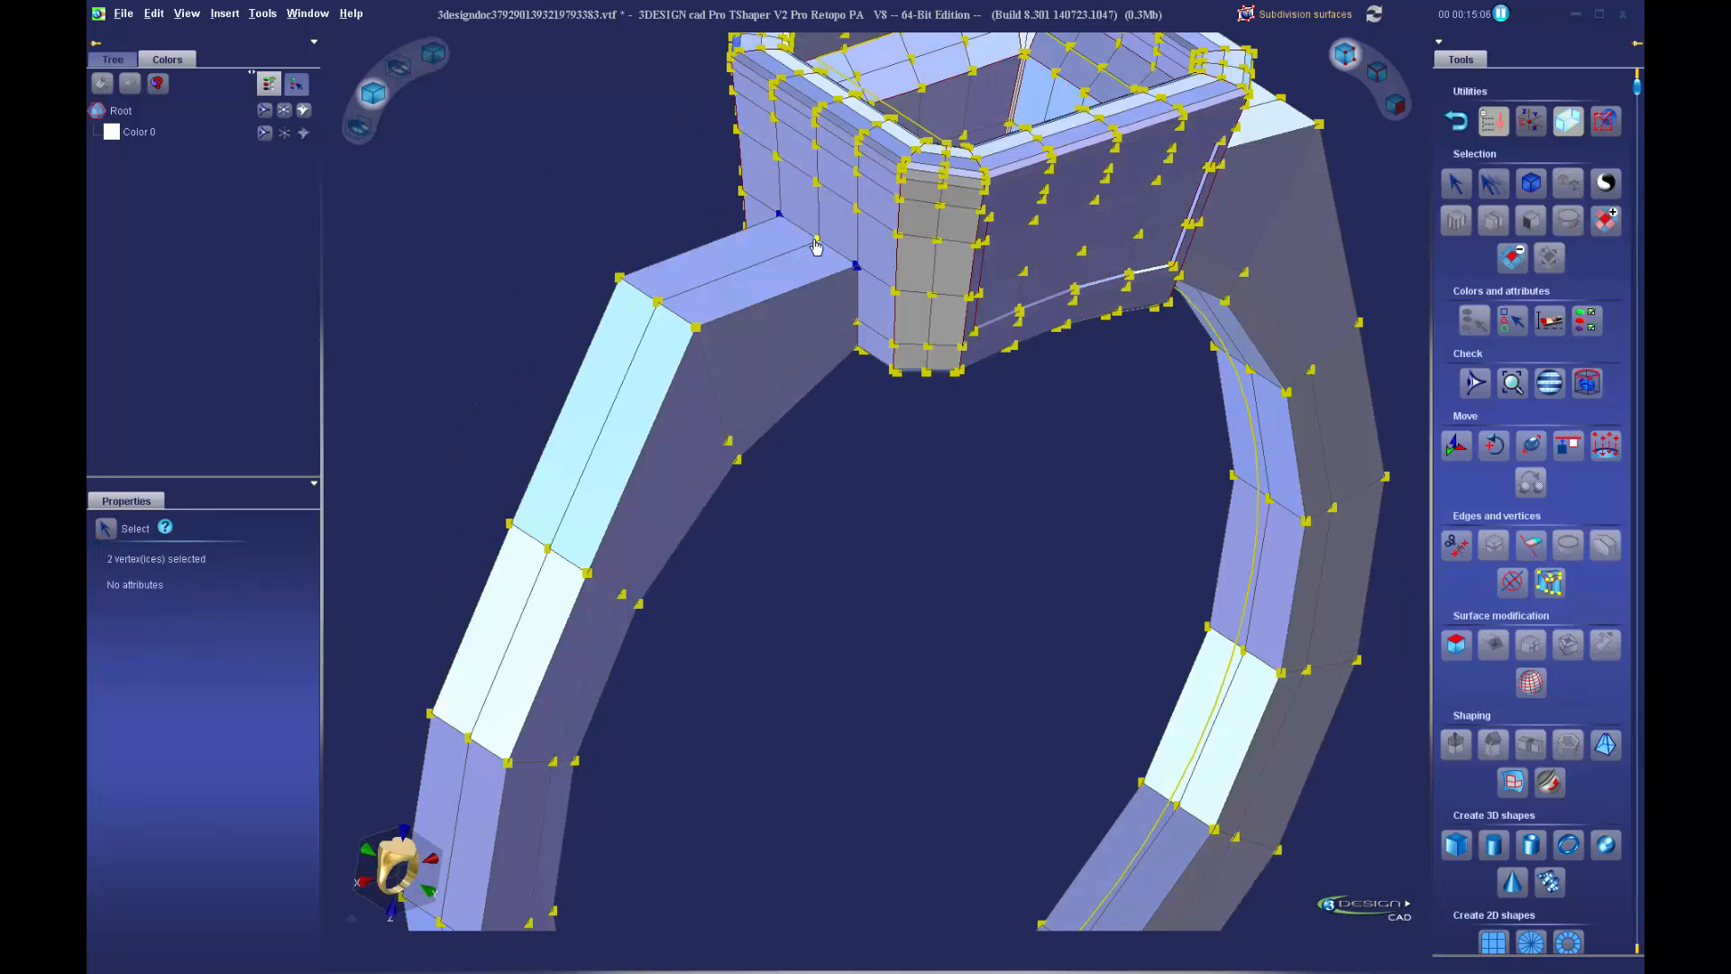
pyautogui.moveTo(1273, 384); pyautogui.dragTo(623, 395, button='middle')
pyautogui.keyDown('shift'); pyautogui.click(622, 389); pyautogui.keyUp('shift')
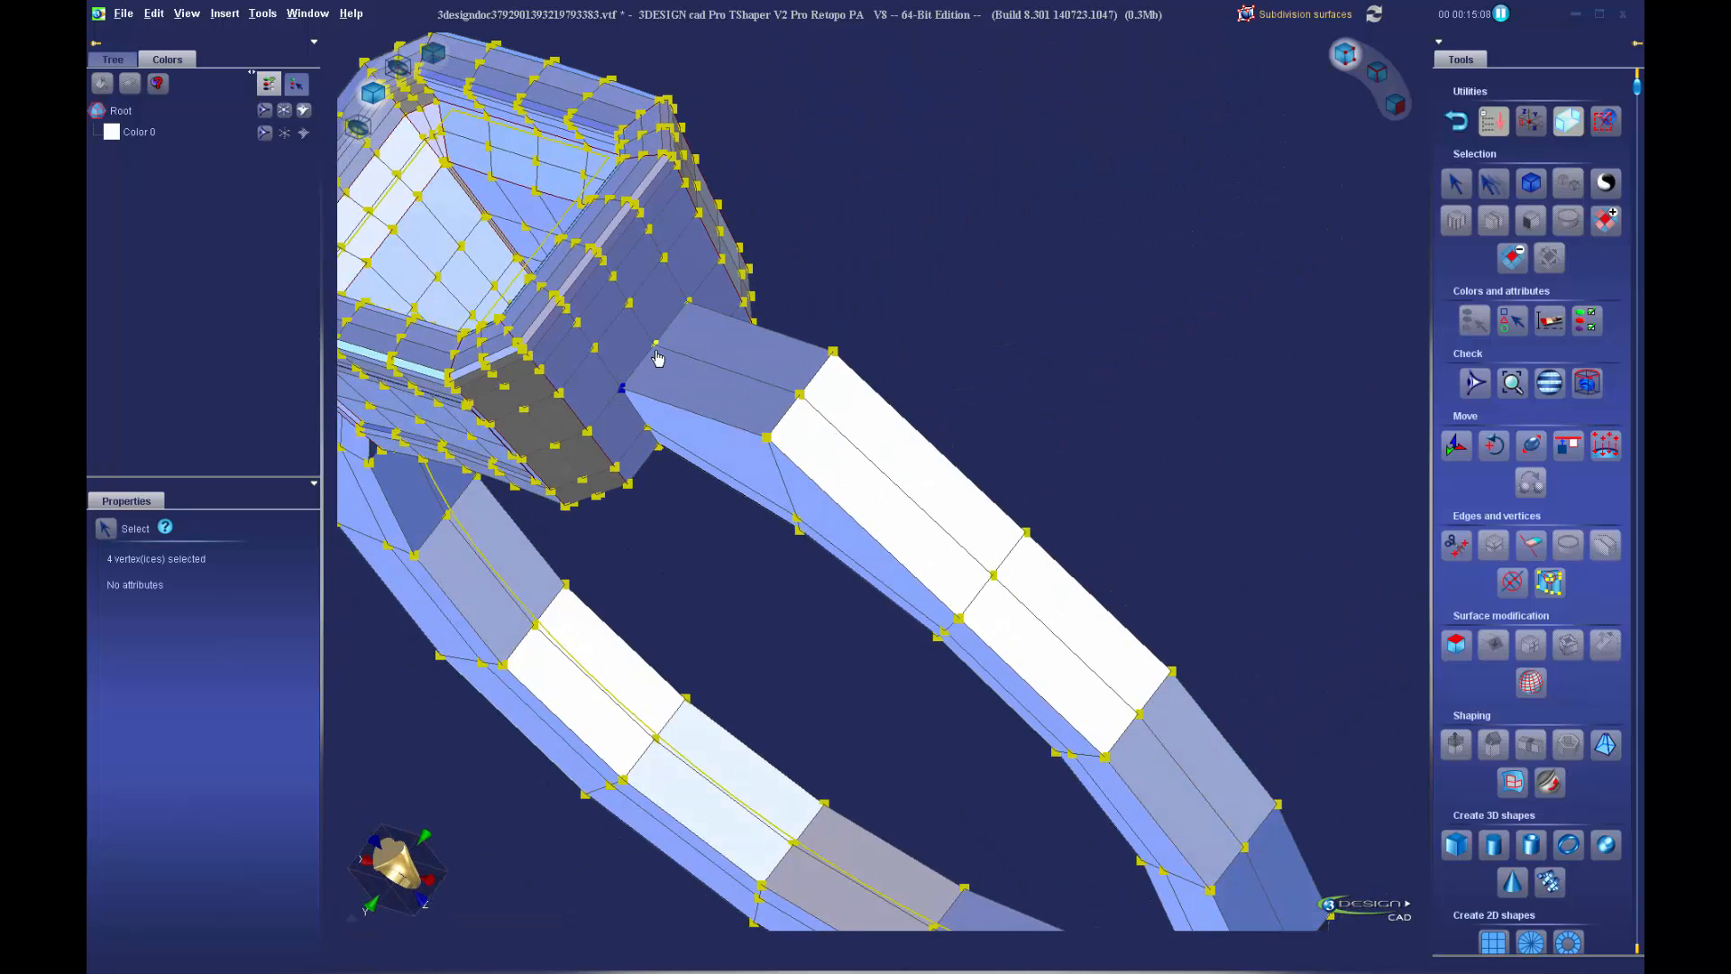
pyautogui.keyDown('shift'); pyautogui.click(656, 344); pyautogui.keyUp('shift')
pyautogui.keyDown('shift'); pyautogui.click(689, 302); pyautogui.keyUp('shift')
pyautogui.moveTo(887, 751); pyautogui.dragTo(1043, 522, button='middle')
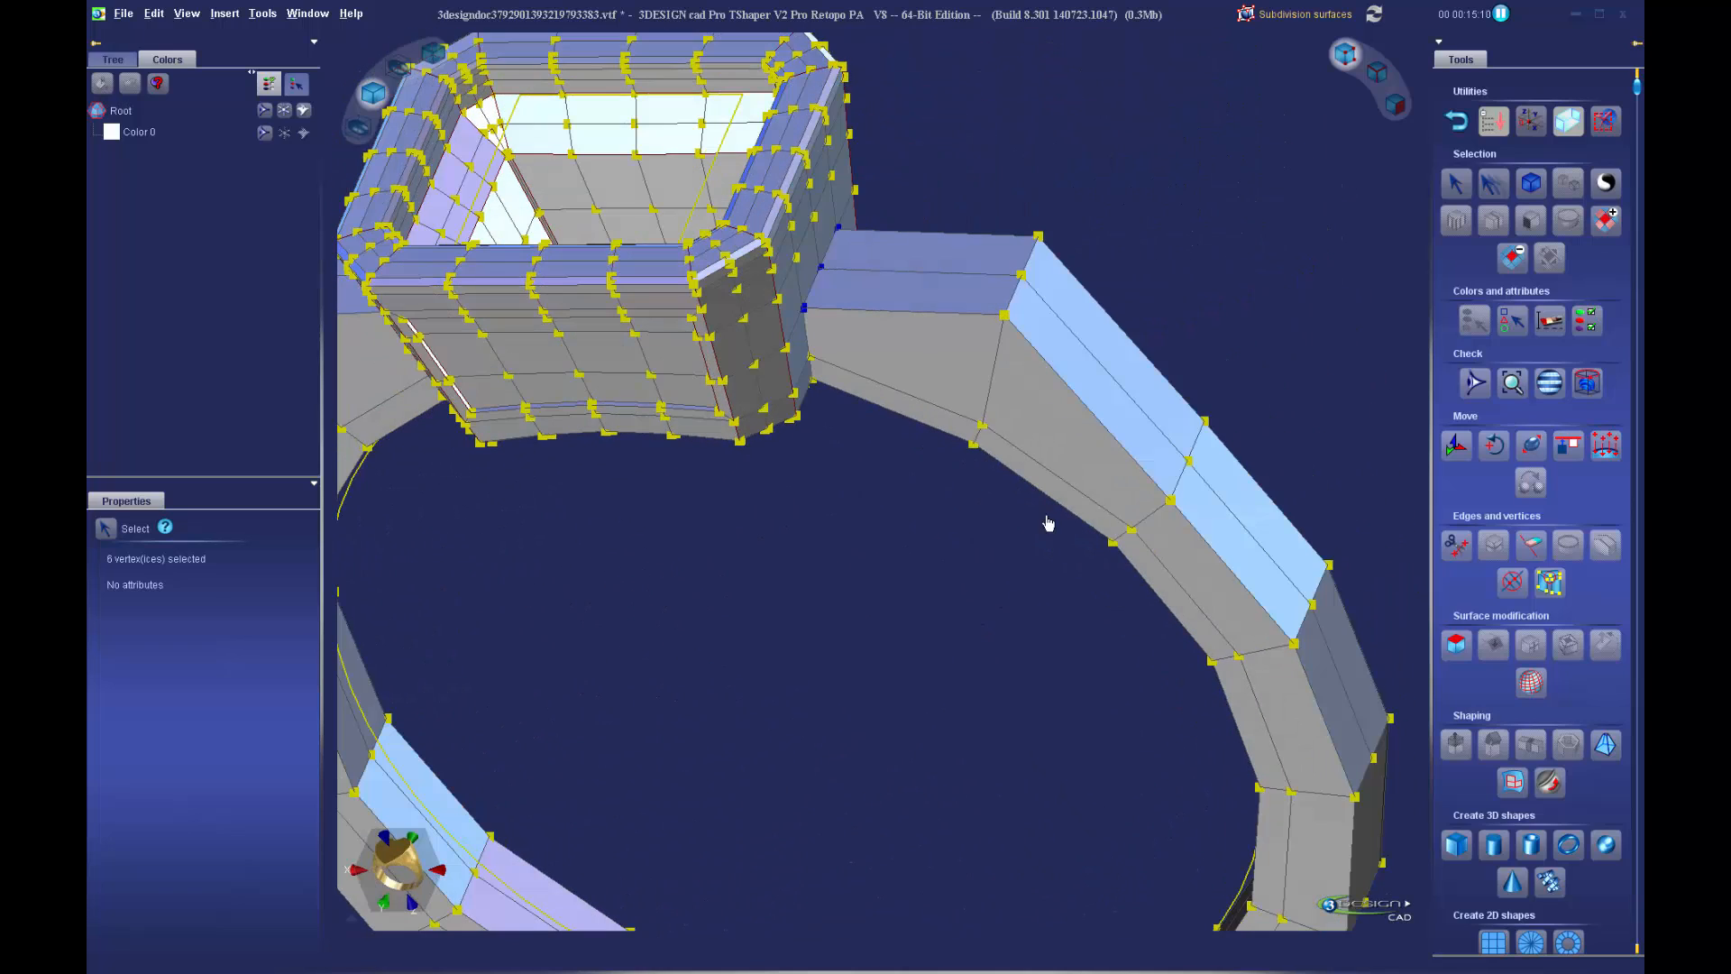
# Move the six selected shank-to-bezel junction vertices straight up along the bezel's end walls
pyautogui.click(1453, 444)
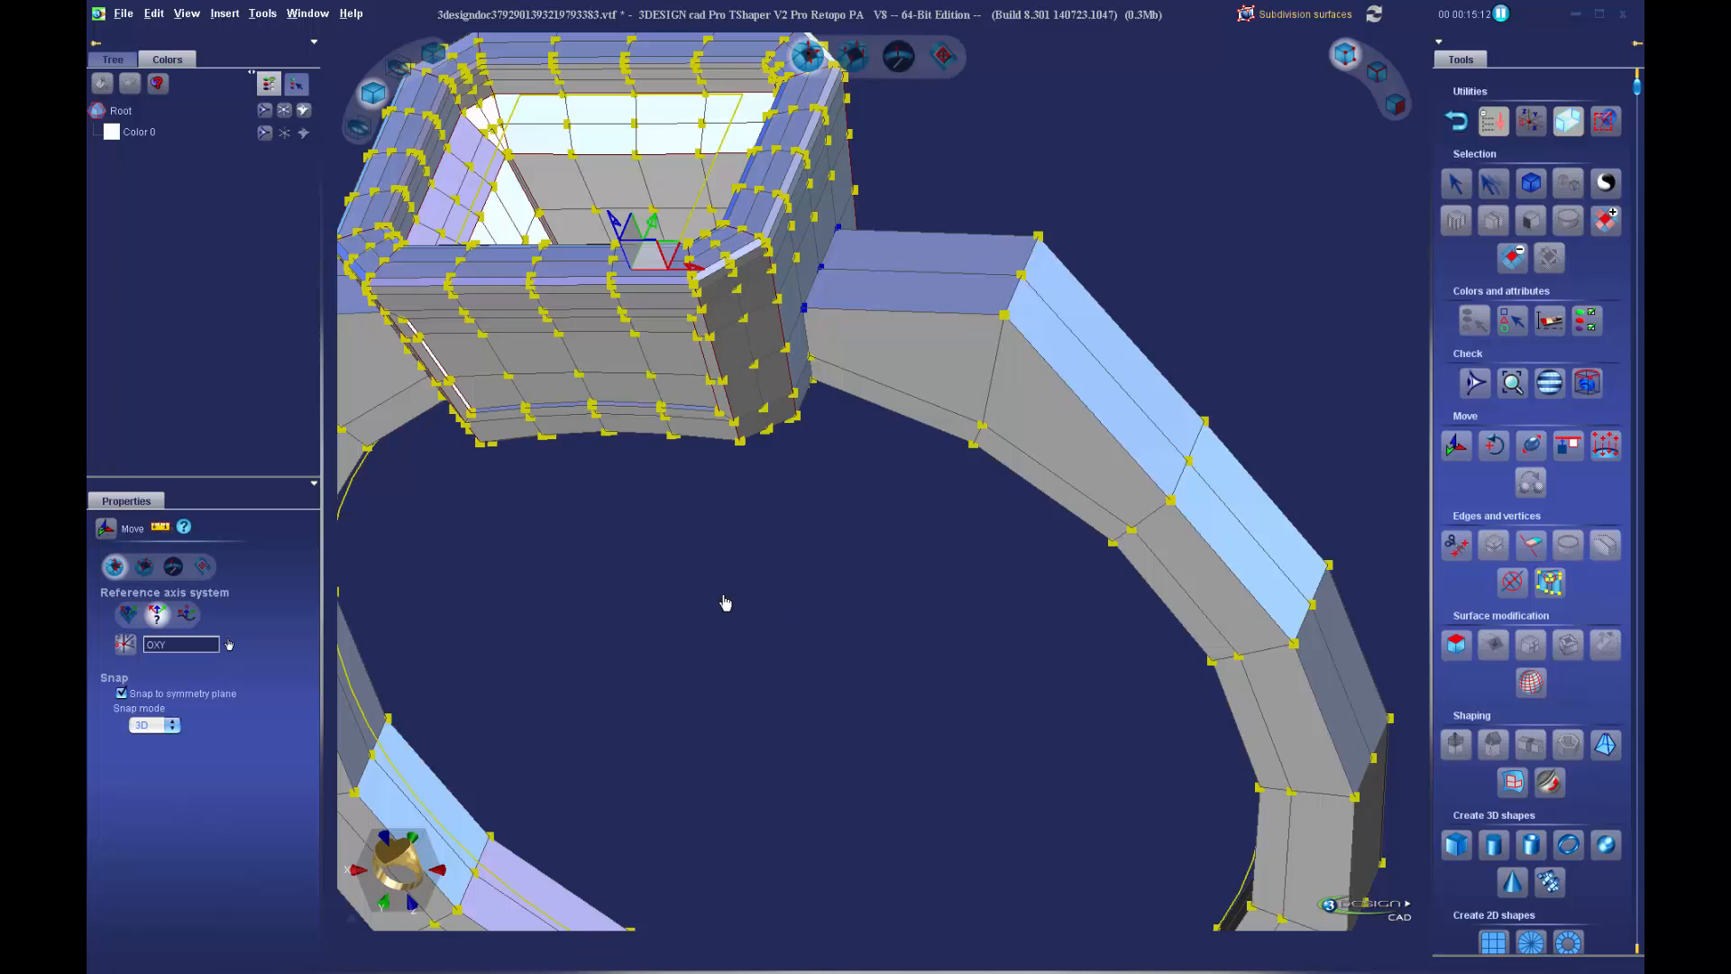
pyautogui.moveTo(814, 604); pyautogui.dragTo(809, 123, button='middle')
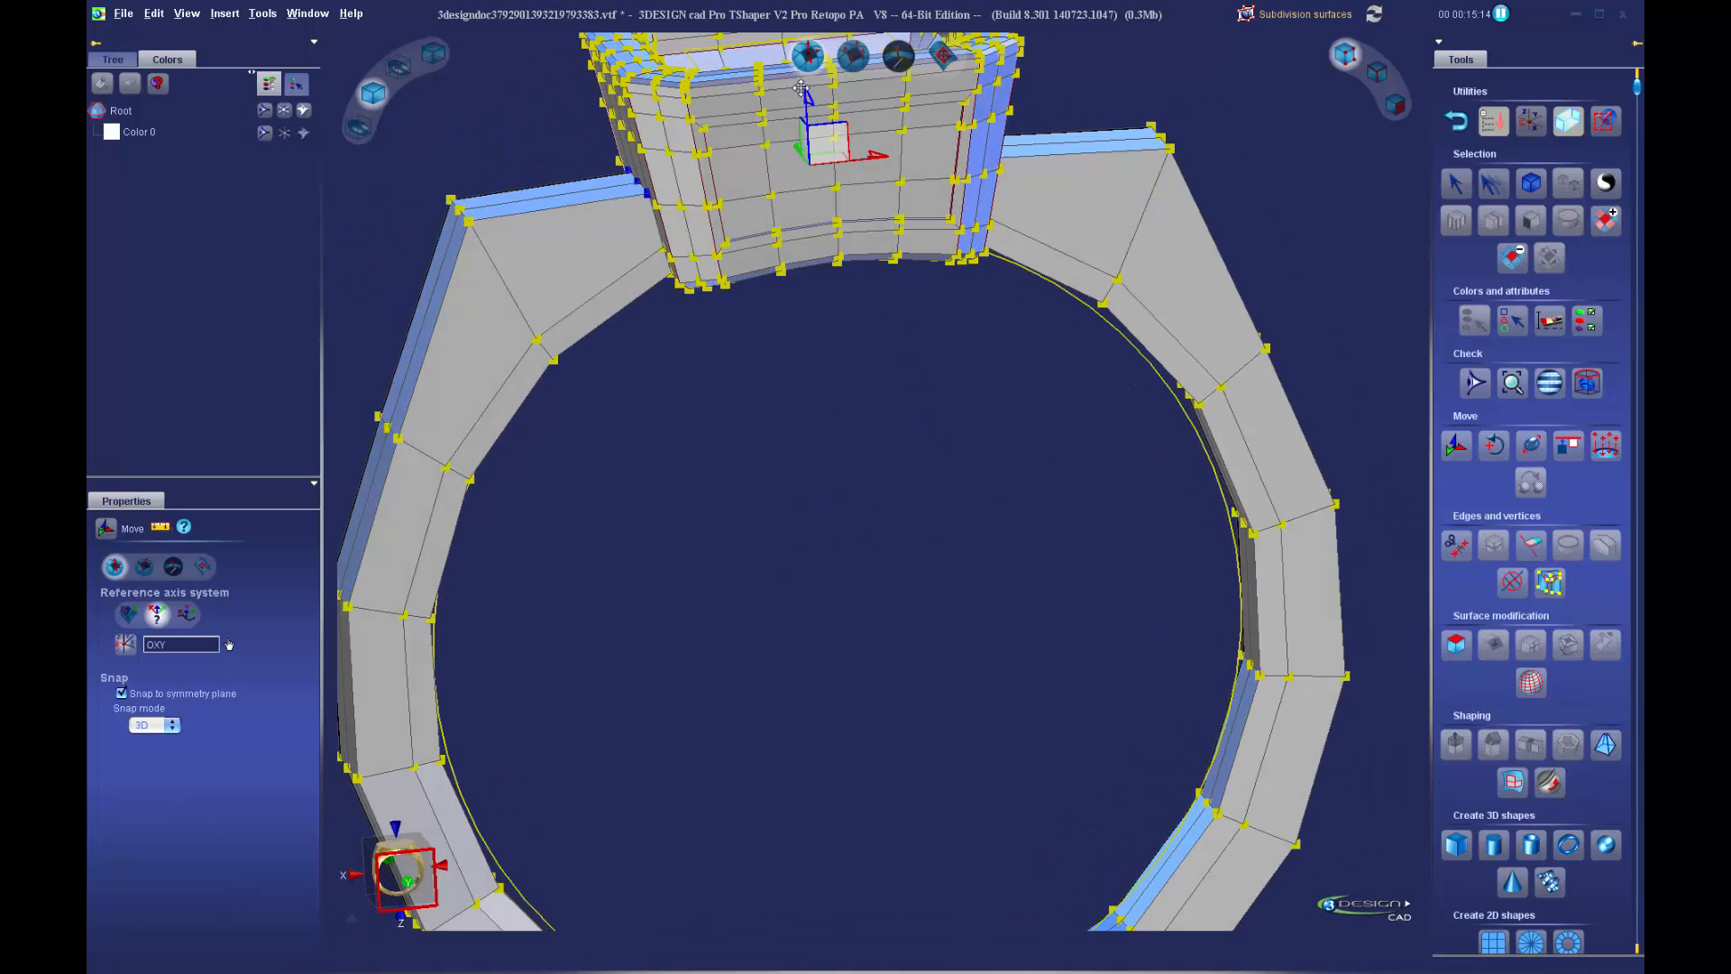
pyautogui.moveTo(801, 88); pyautogui.dragTo(802, 46)
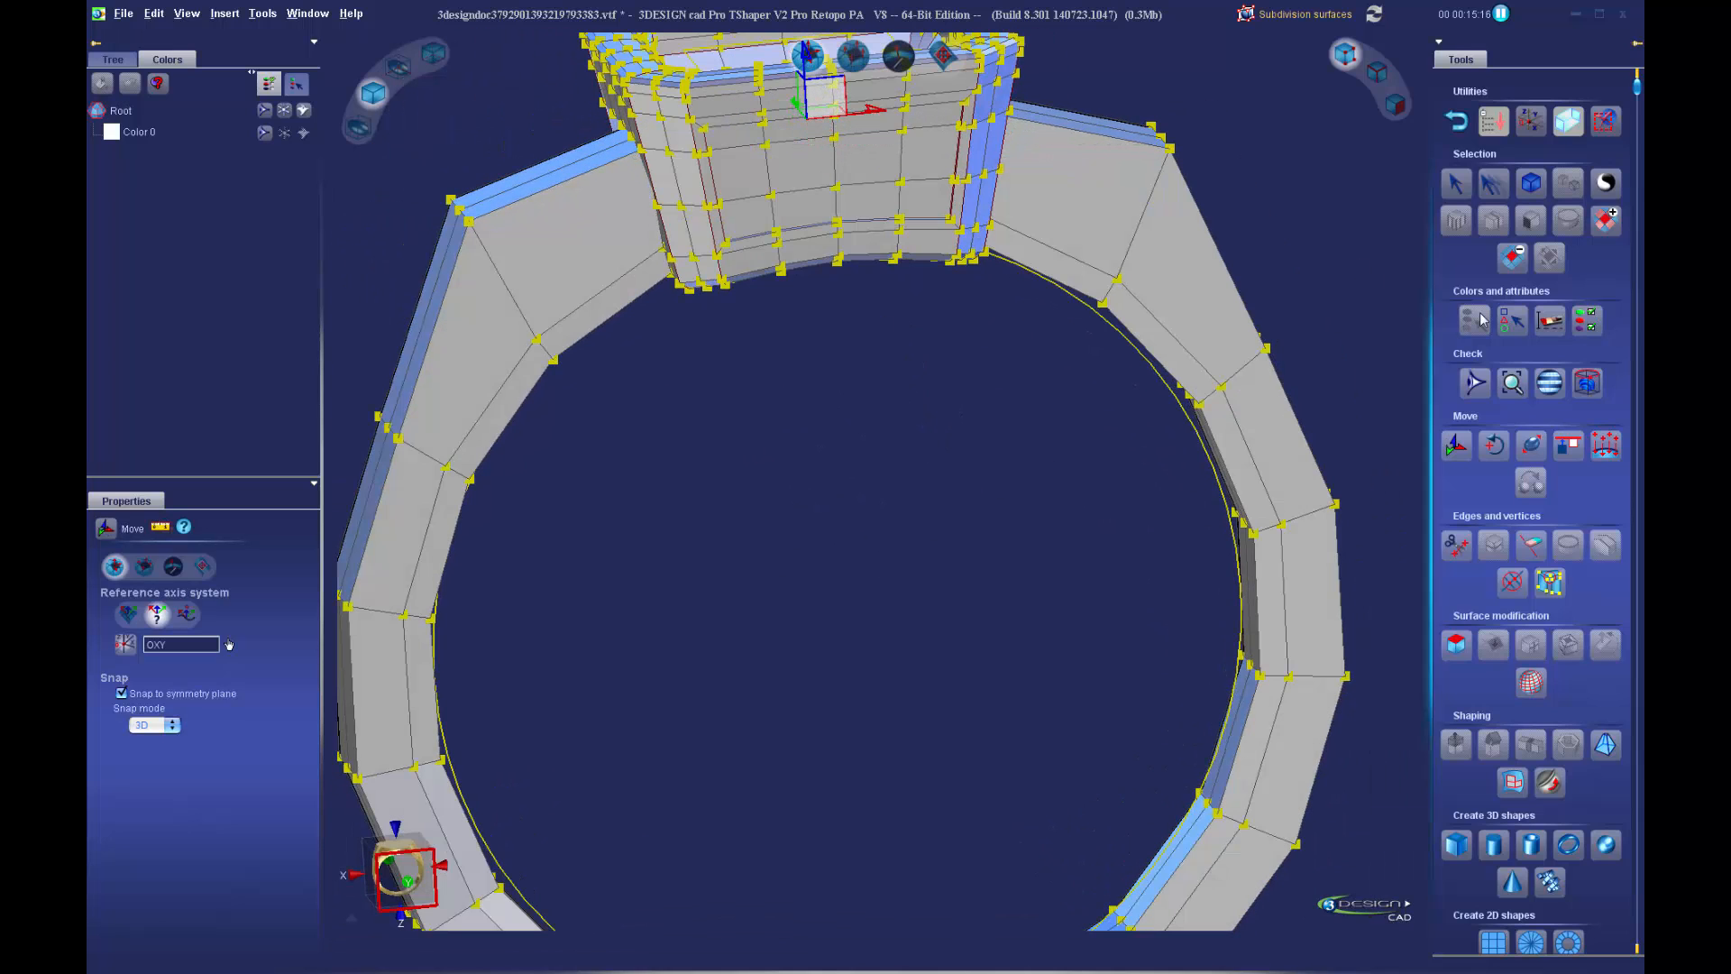
# Resize the raised junction vertices slightly outward along the X axis to follow the bezel's slope, and deselect them
pyautogui.click(1531, 445)
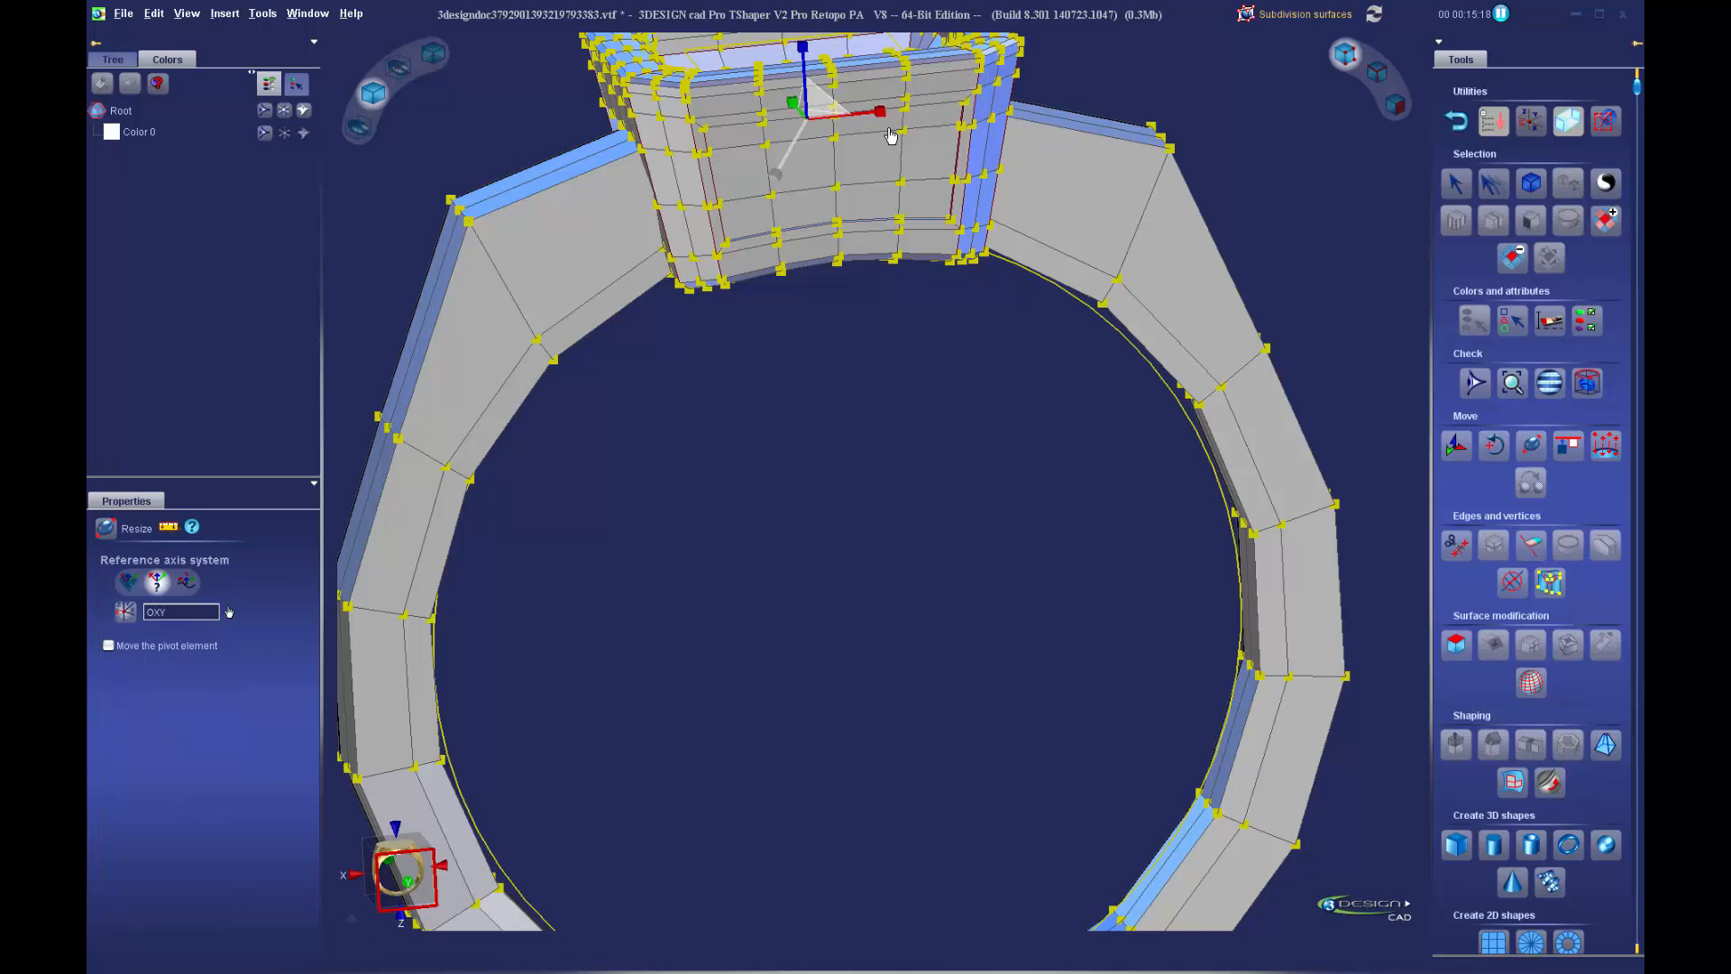
pyautogui.moveTo(881, 113); pyautogui.dragTo(883, 112)
pyautogui.click(985, 541)
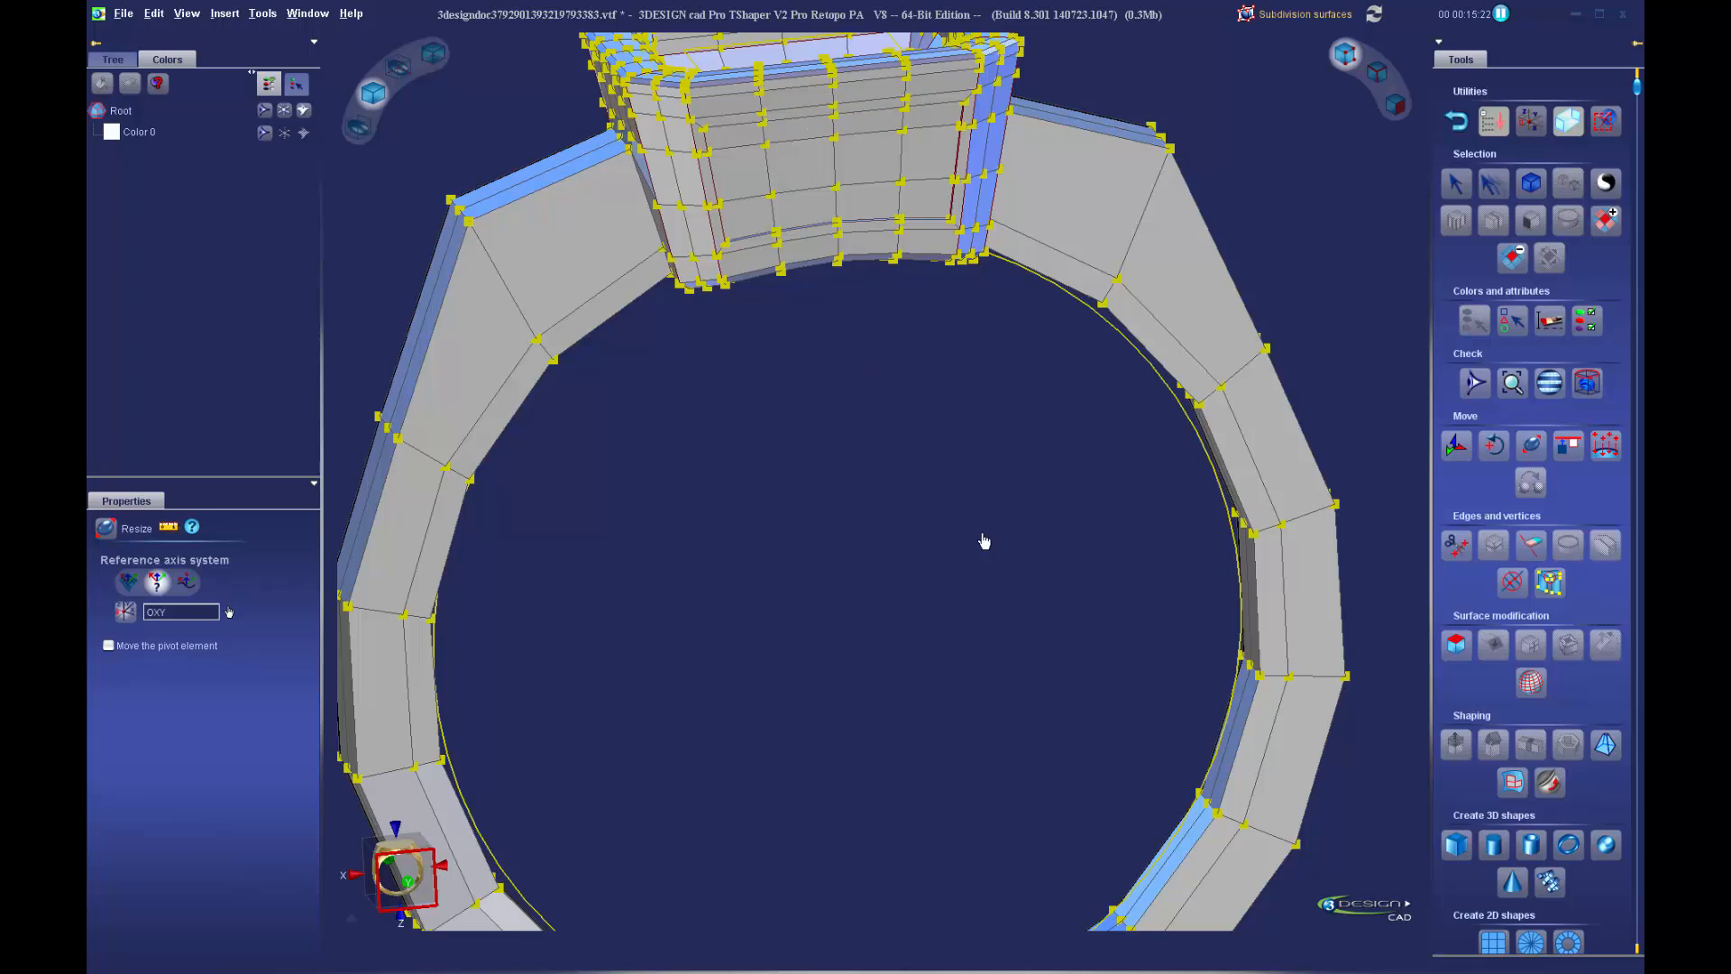
# Return to the smoothed display and check the reshaped shoulders from the front and at an angle
pyautogui.scroll(-3, 956, 520)
pyautogui.click(363, 132)
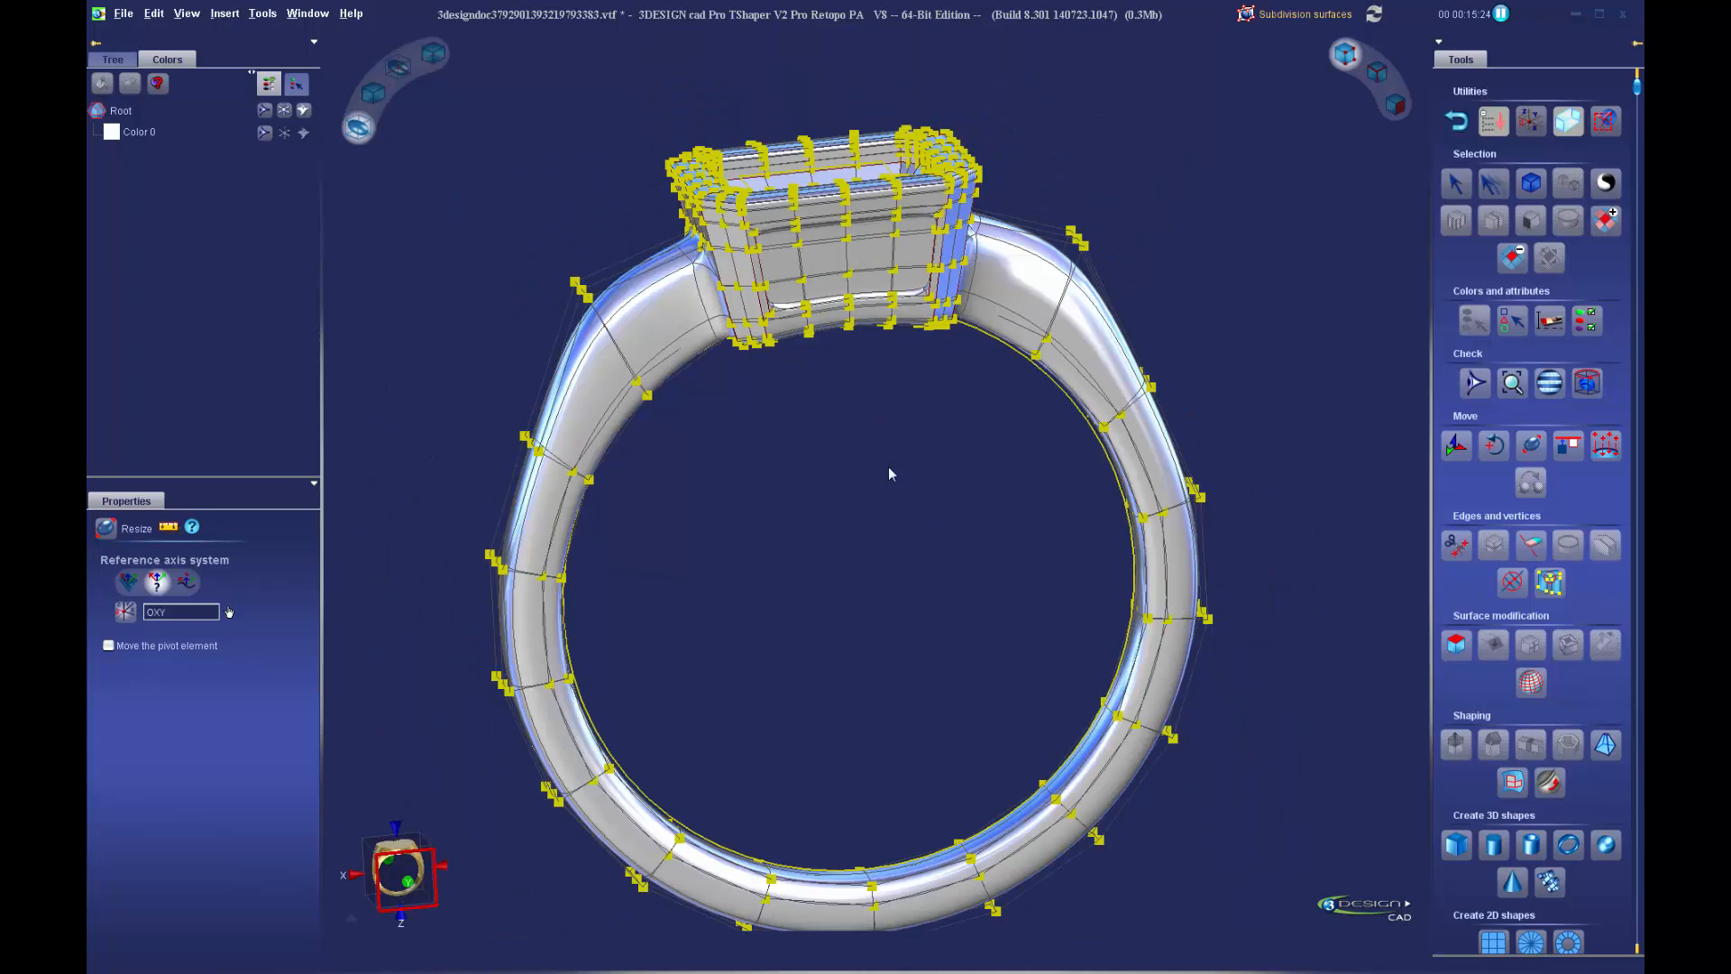
pyautogui.moveTo(889, 467); pyautogui.dragTo(812, 556, button='middle')
pyautogui.click(407, 886)
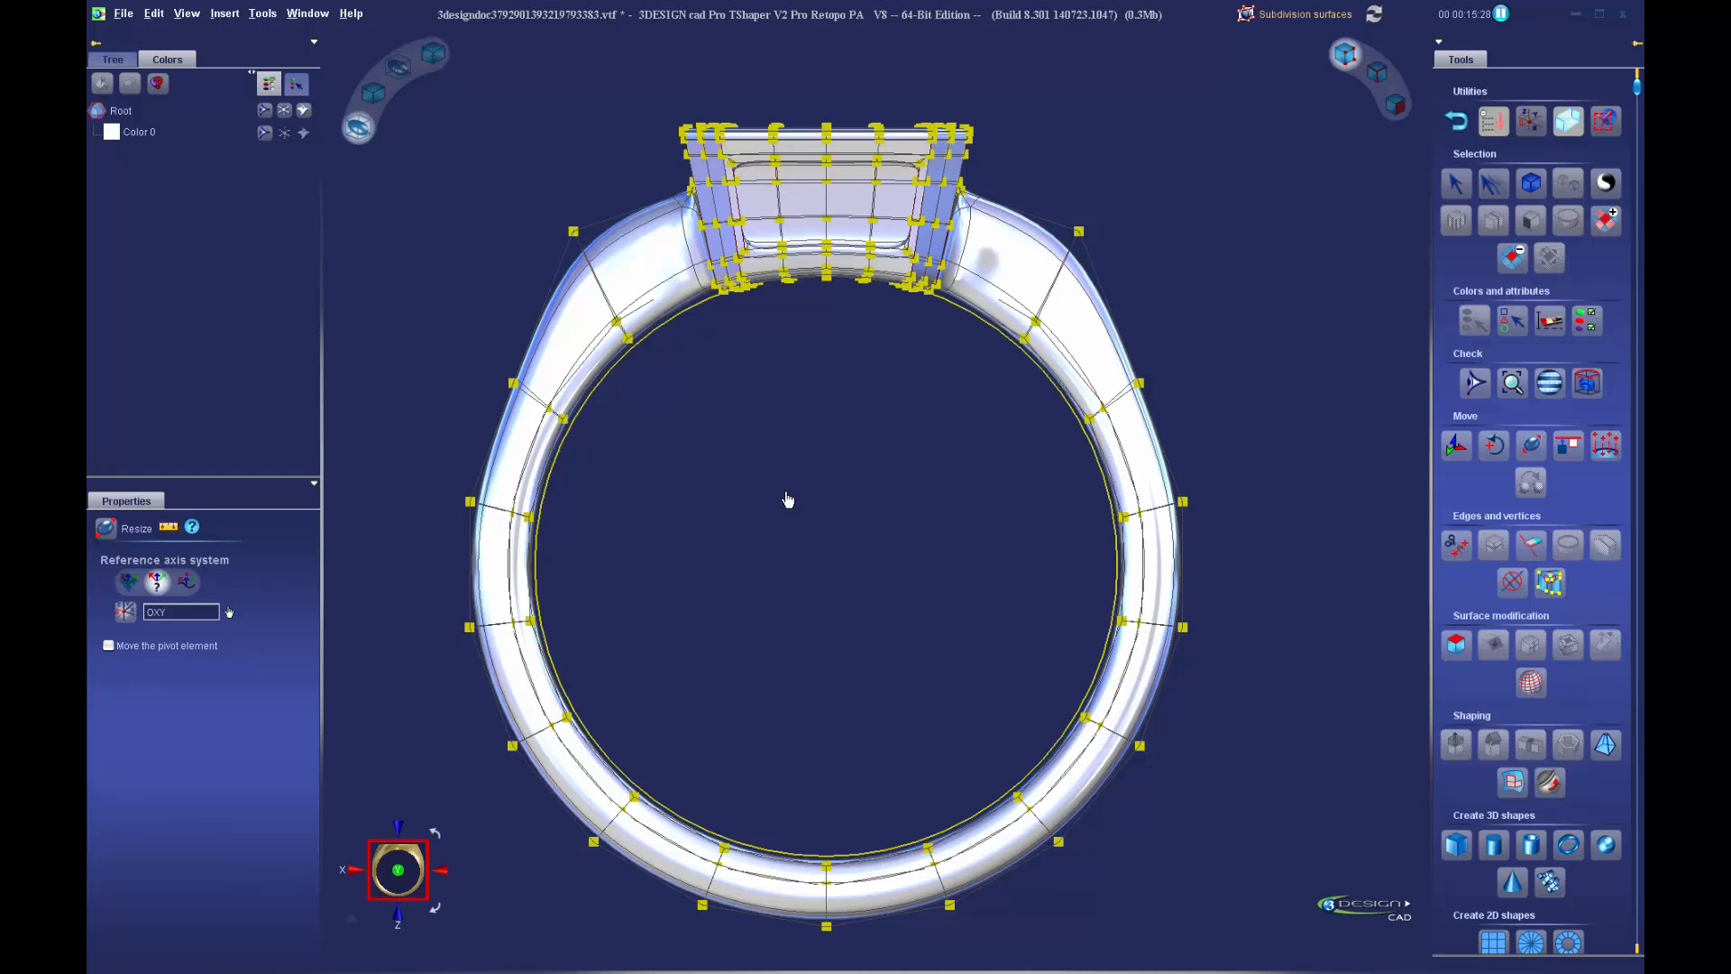
pyautogui.moveTo(787, 499); pyautogui.dragTo(975, 577, button='middle')
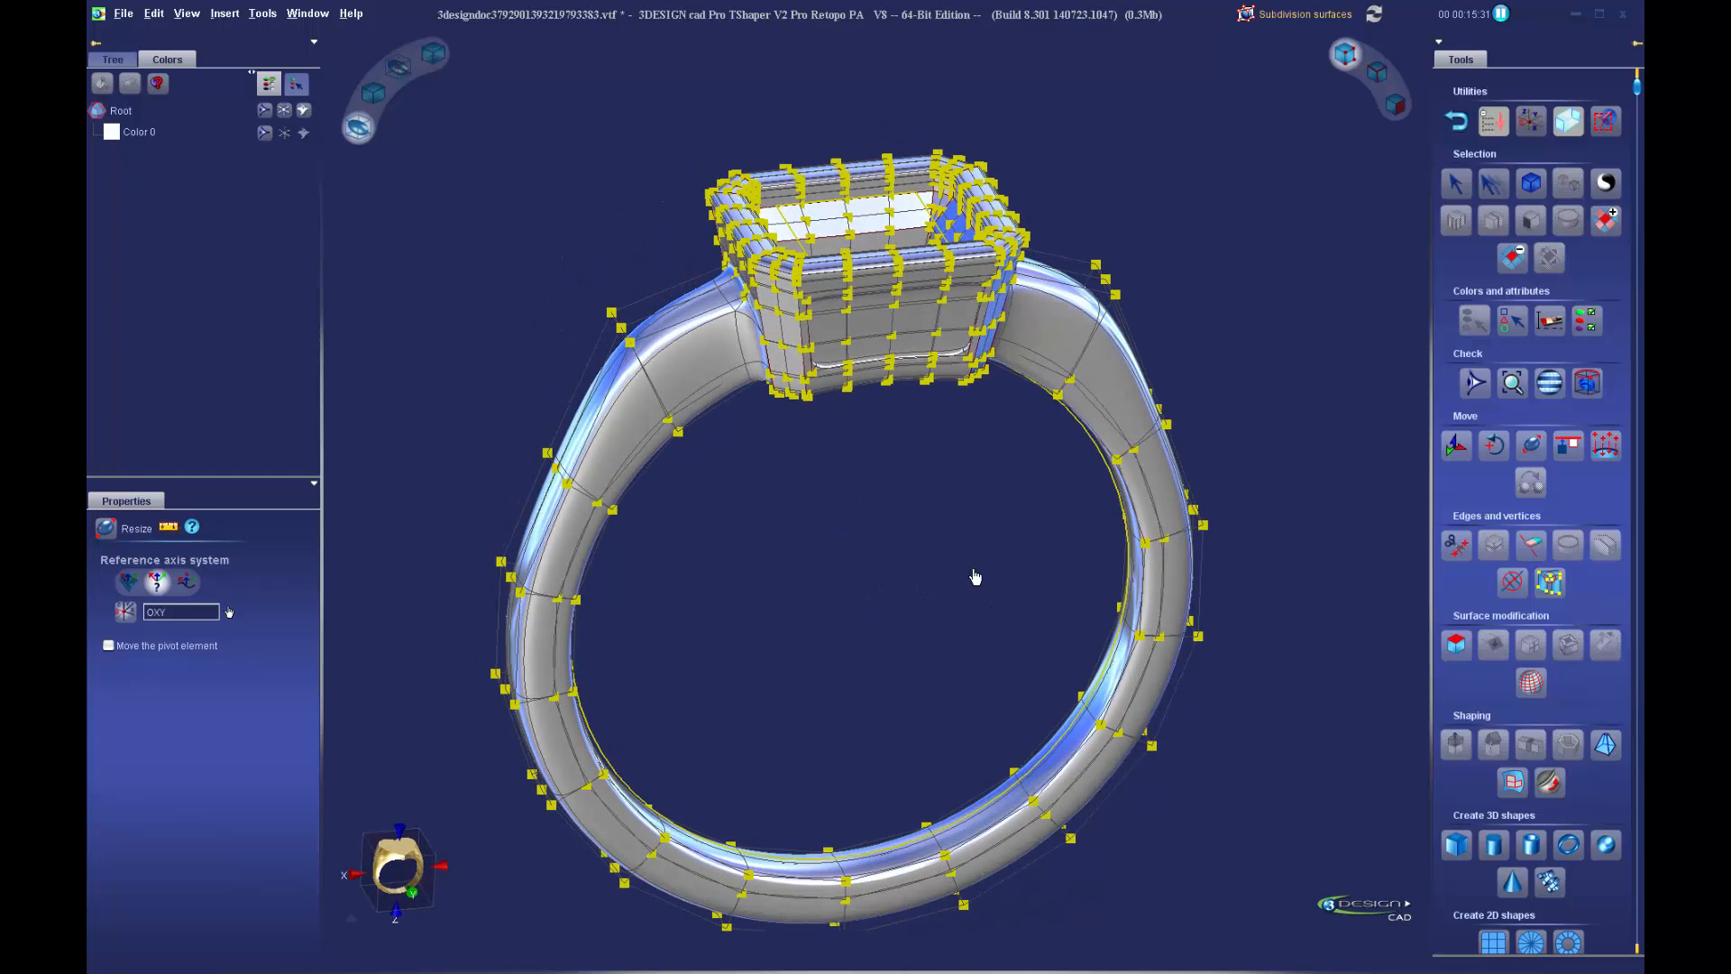
# Finish the subdivision surface editing and show the hidden stone in the finished bezel
pyautogui.click(1457, 120)
pyautogui.click(1479, 122)
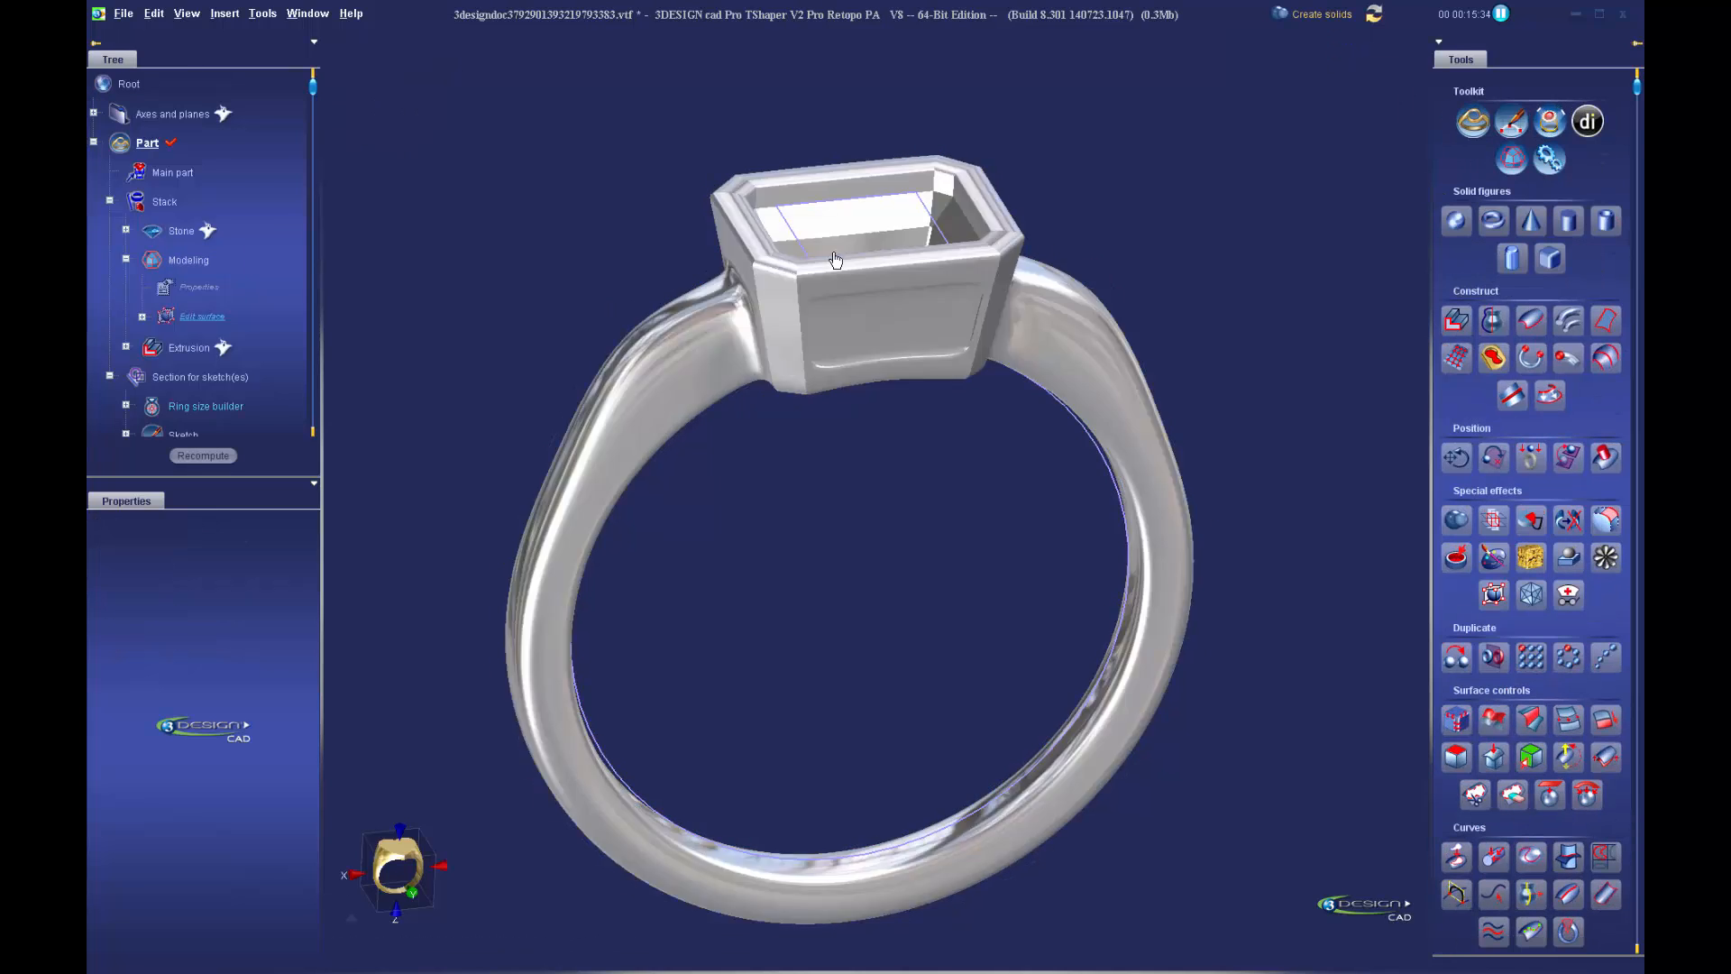
pyautogui.moveTo(825, 406); pyautogui.dragTo(791, 740, button='middle')
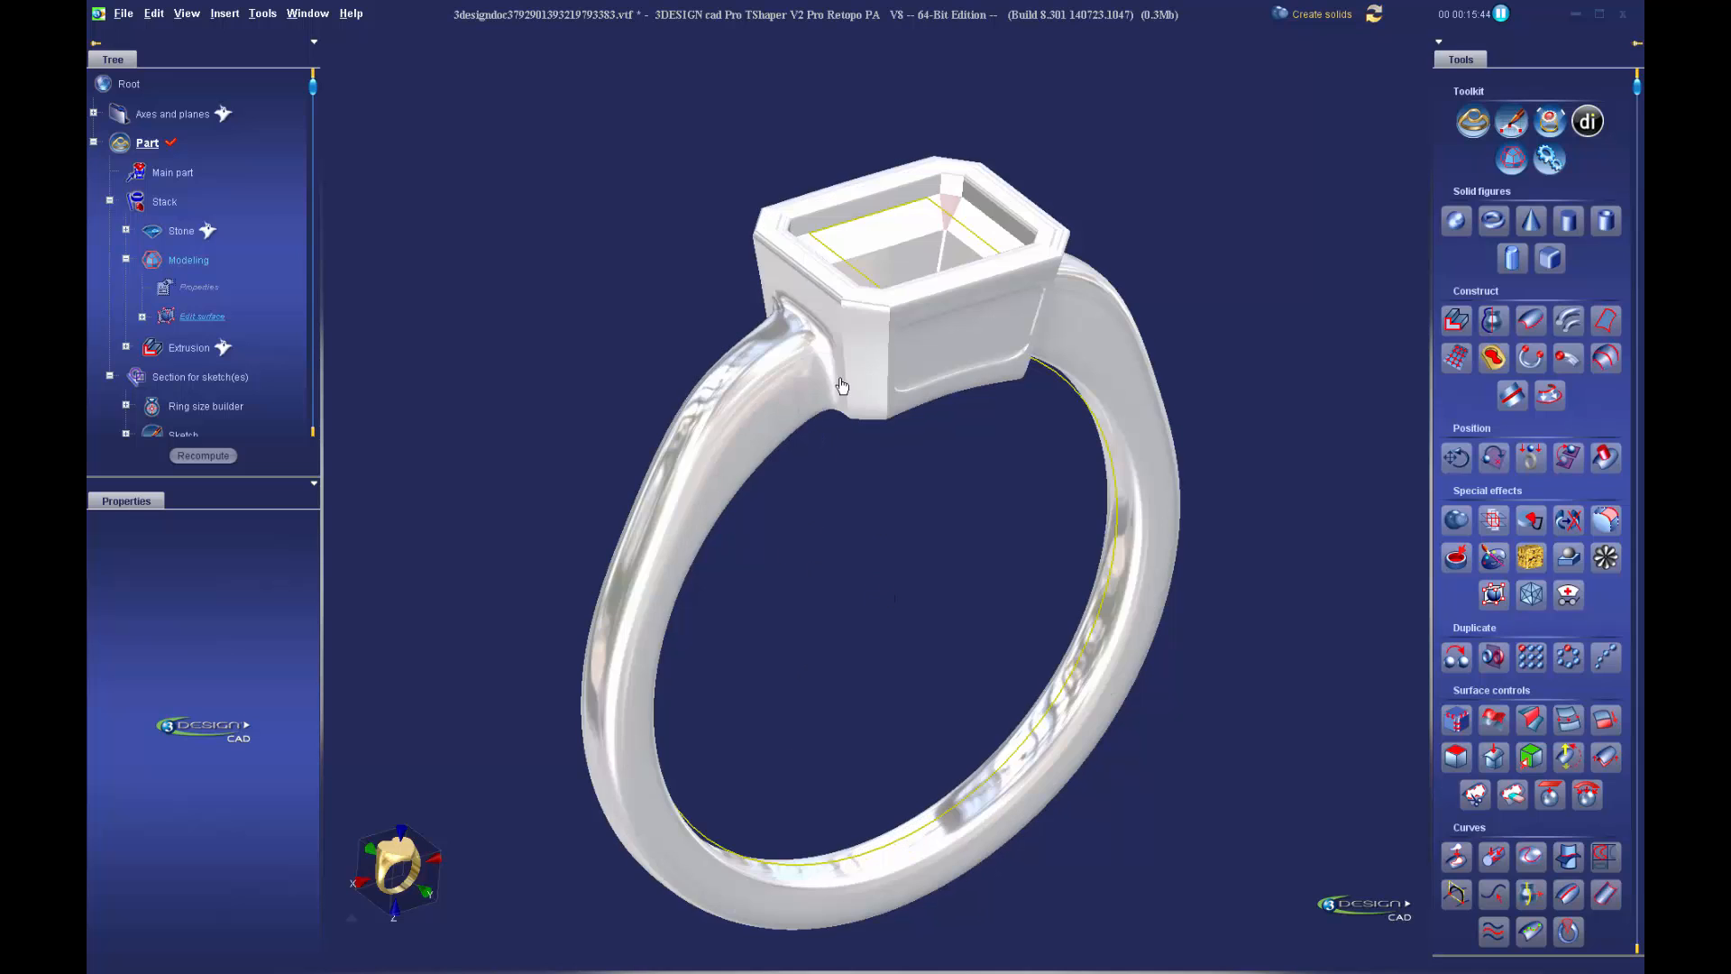
pyautogui.moveTo(842, 386); pyautogui.dragTo(962, 483, button='middle')
pyautogui.rightClick(187, 228)
pyautogui.click(216, 289)
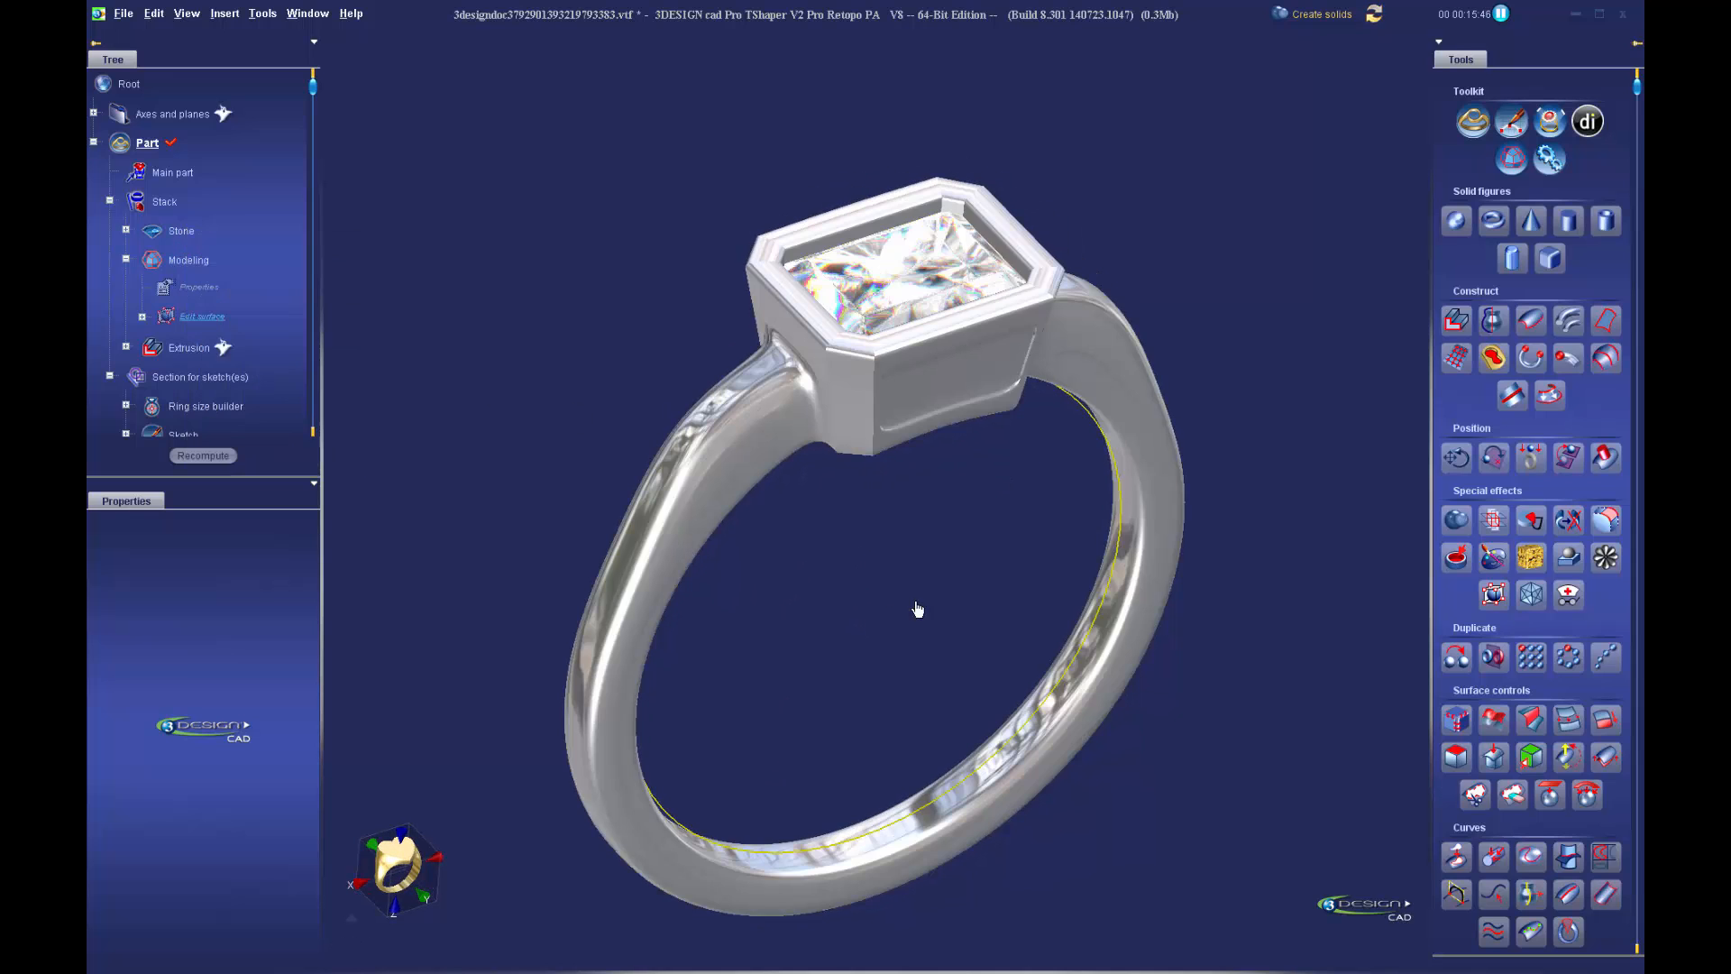